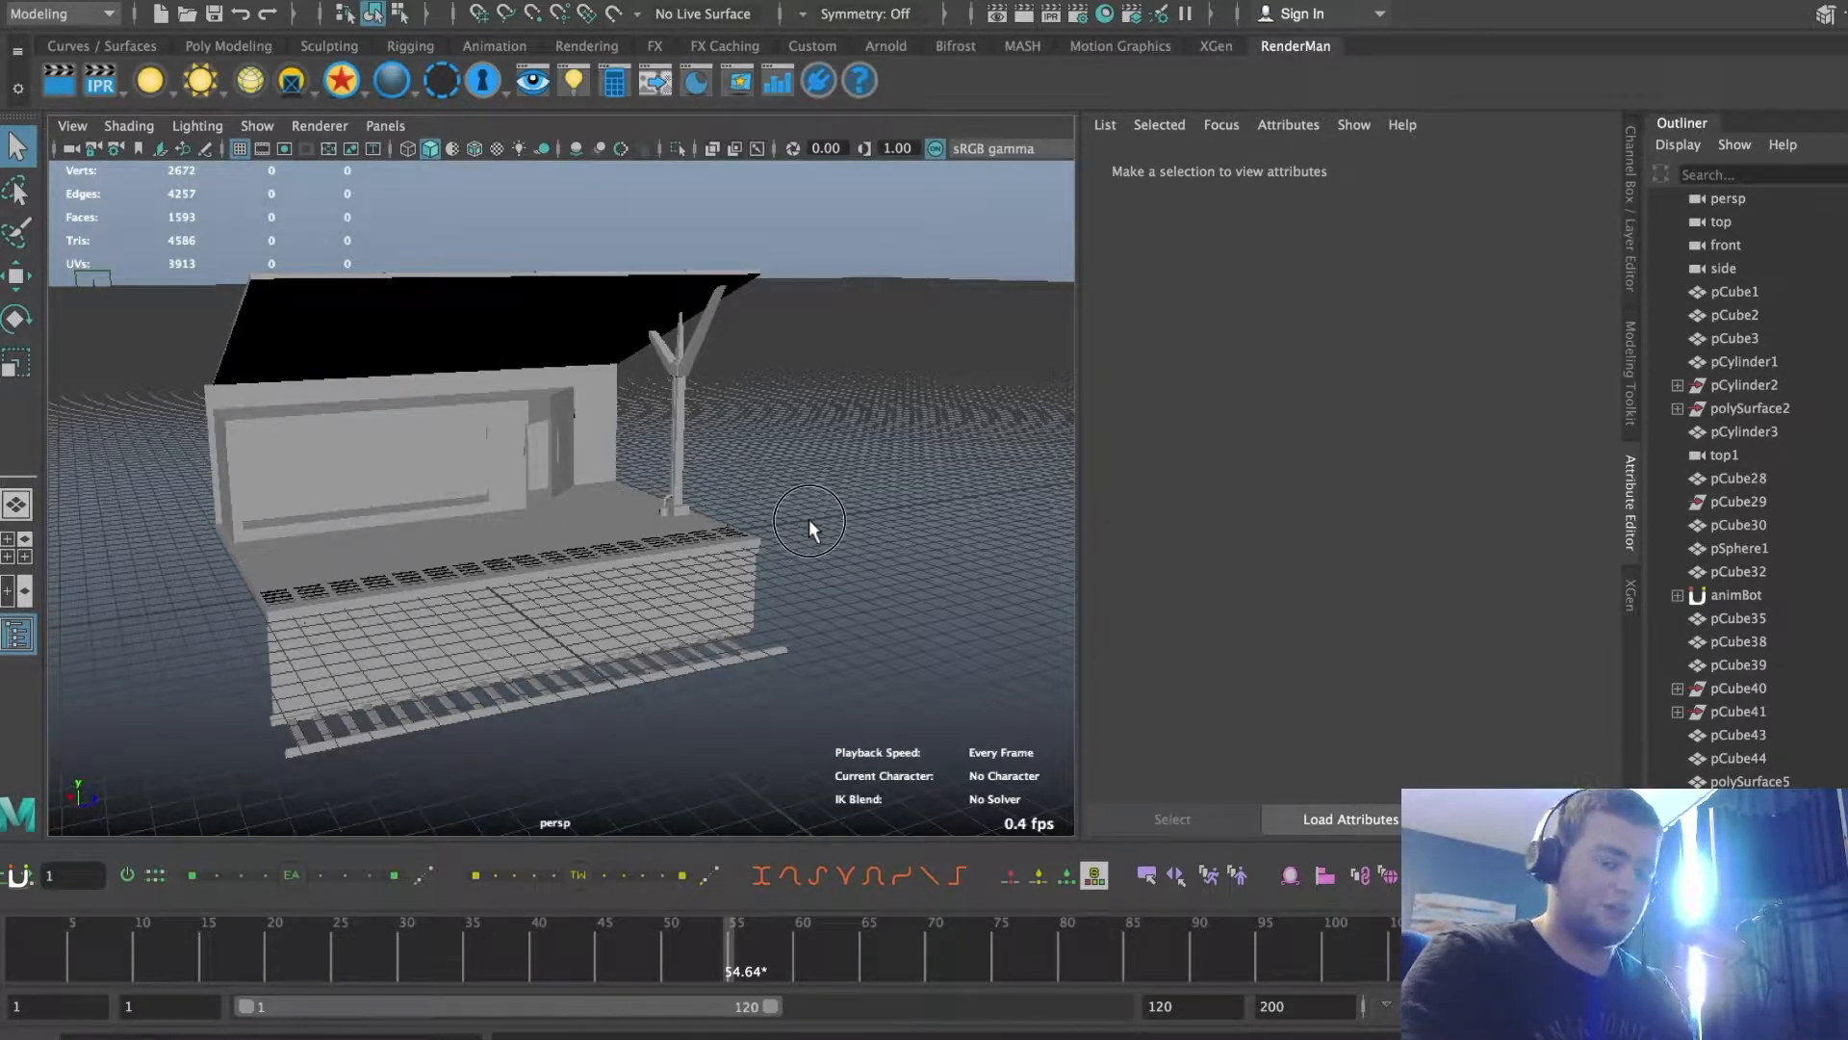
Select all the train station meshes in the scene and start an Export All with FBX export options
{"action": "left_click_drag", "start_coordinate": [810, 521], "coordinate": [878, 430], "text": "alt"}
{"action": "scroll", "coordinate": [805, 526], "scroll_direction": "up", "scroll_amount": 3}
{"action": "scroll", "coordinate": [882, 433], "scroll_direction": "up", "scroll_amount": 4}
{"action": "scroll", "coordinate": [879, 440], "scroll_direction": "down", "scroll_amount": 6}
{"action": "middle_click_drag", "start_coordinate": [878, 431], "coordinate": [875, 458], "text": "alt"}
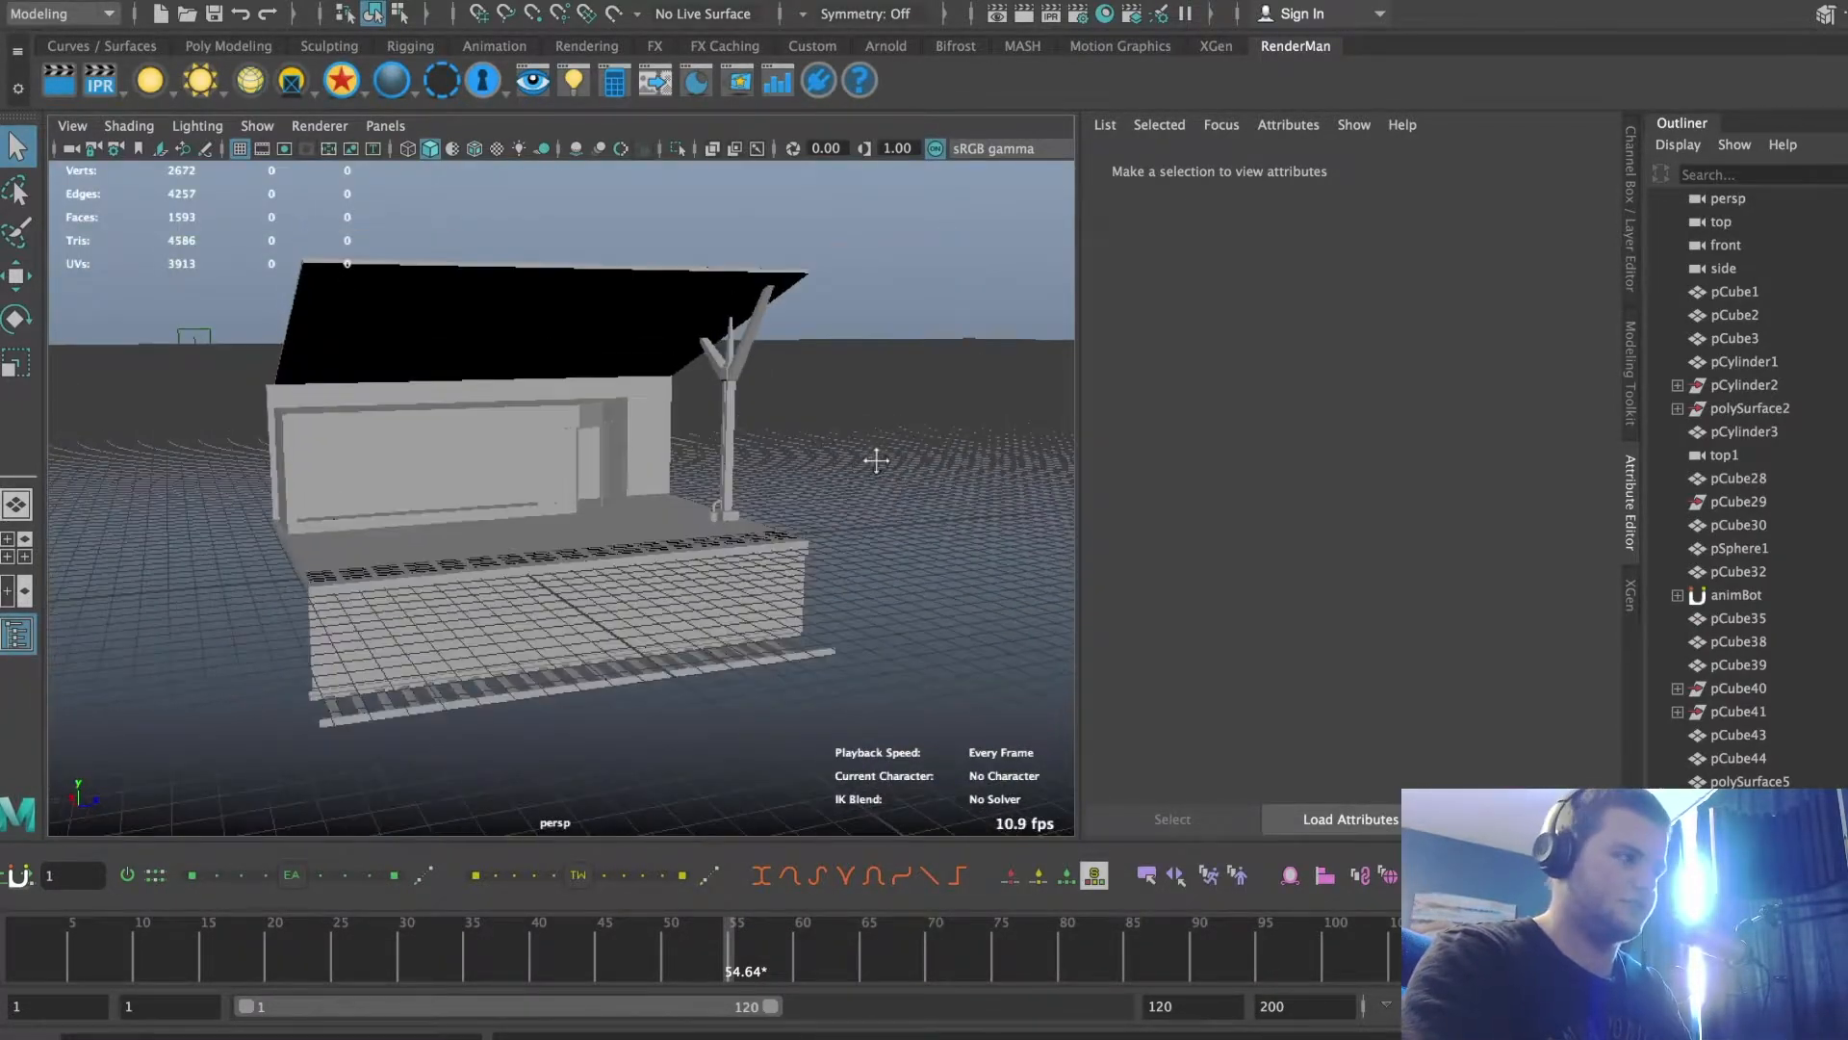
{"action": "scroll", "coordinate": [875, 458], "scroll_direction": "down", "scroll_amount": 5}
{"action": "left_click_drag", "start_coordinate": [252, 293], "coordinate": [892, 732]}
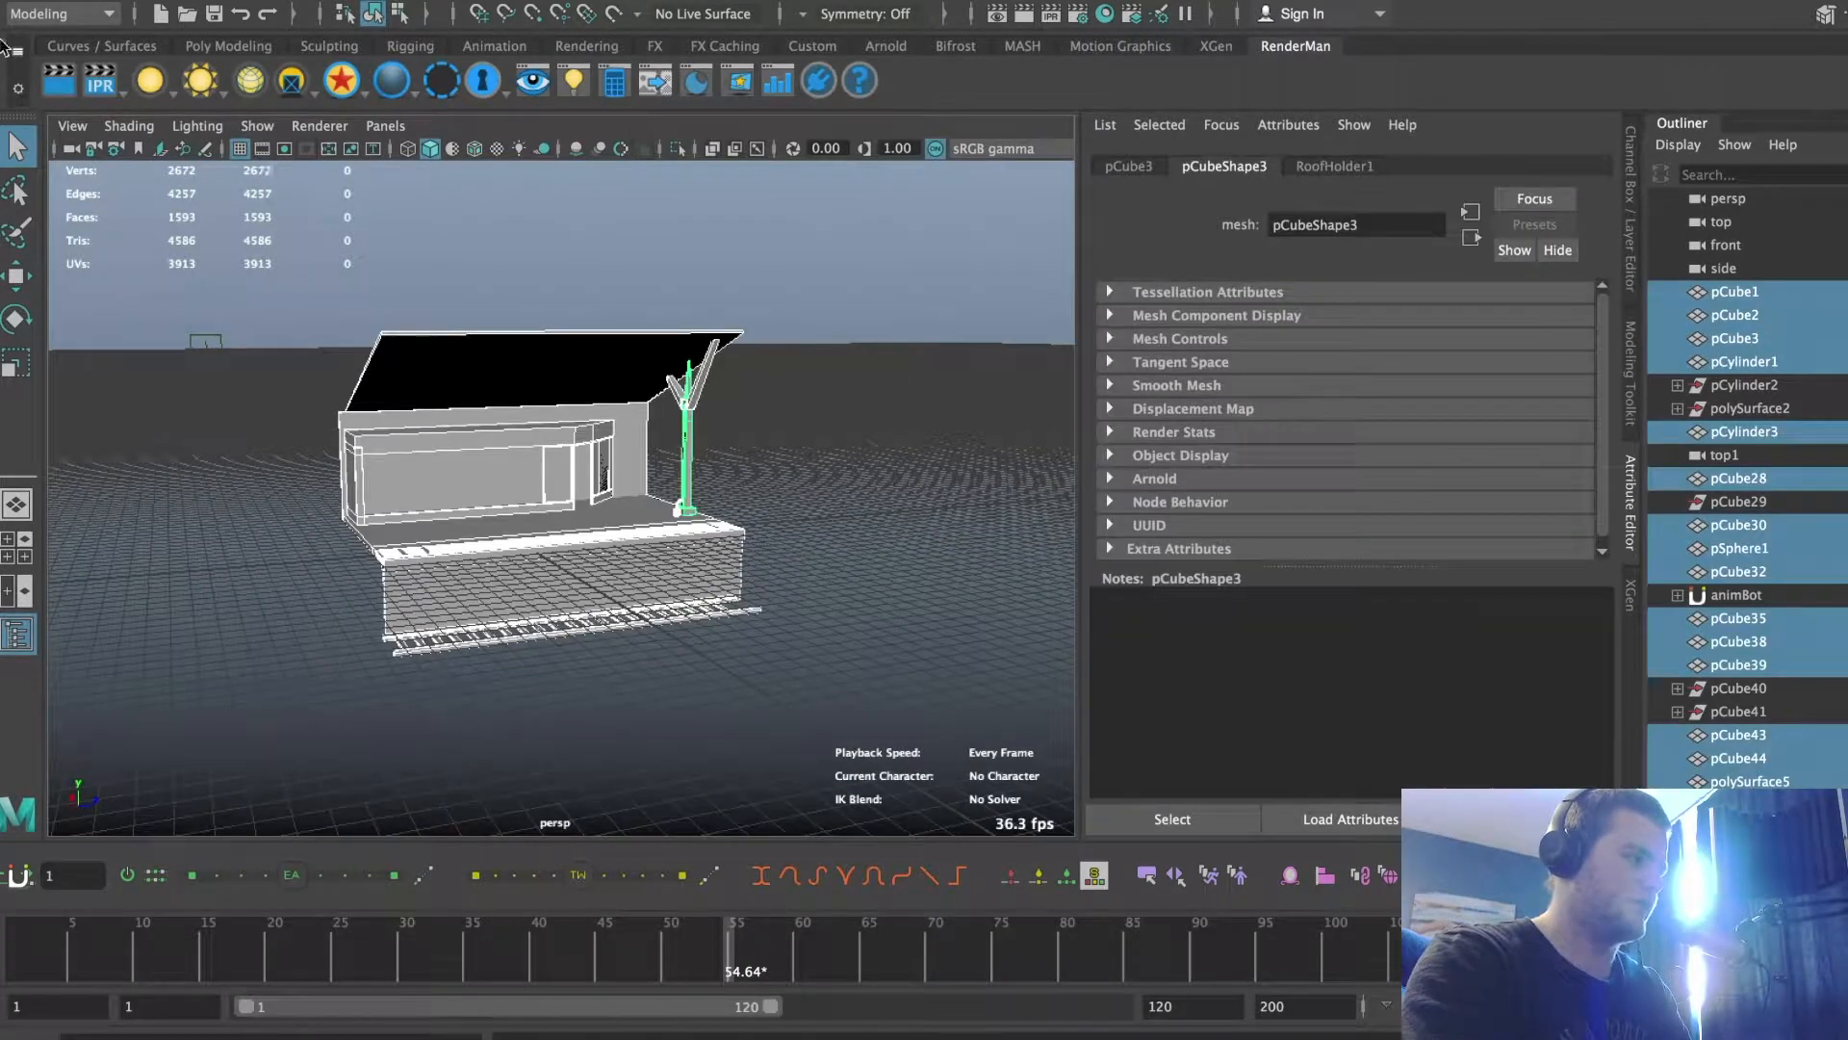
{"action": "left_click", "coordinate": [19, 4]}
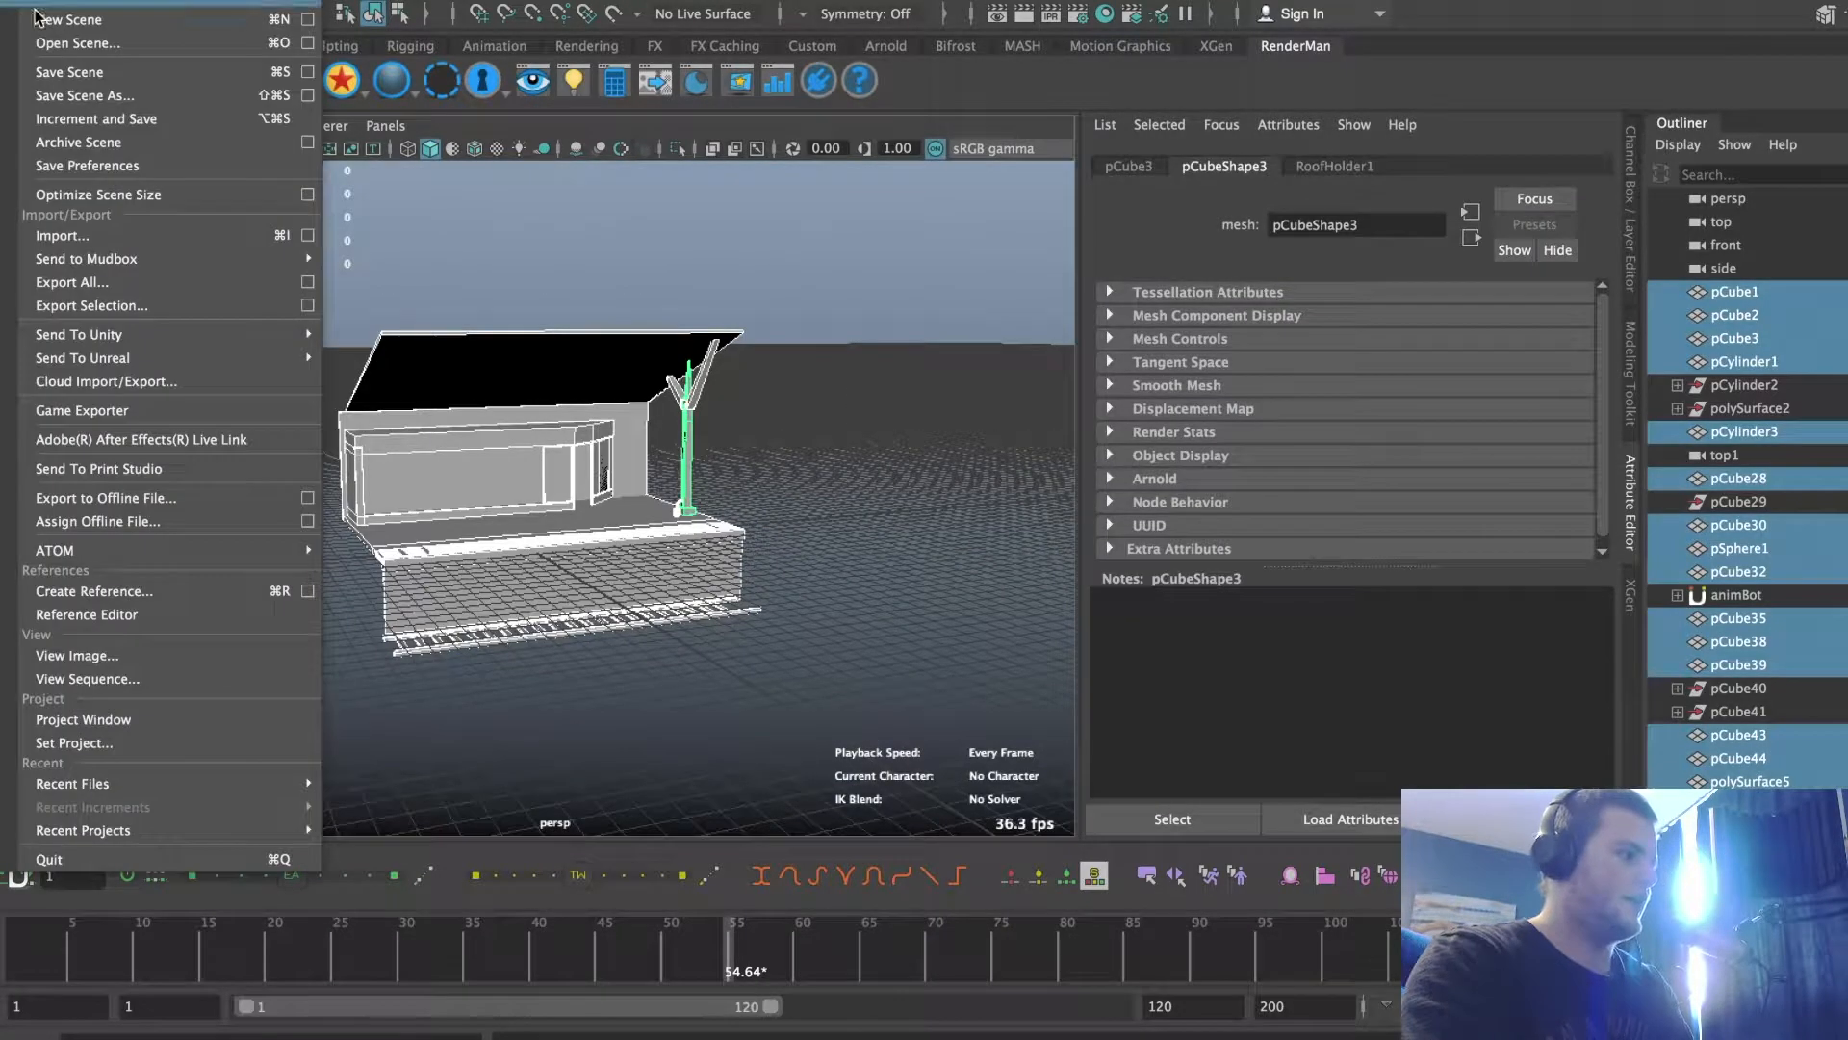
{"action": "left_click", "coordinate": [308, 285]}
{"action": "left_click", "coordinate": [1419, 536]}
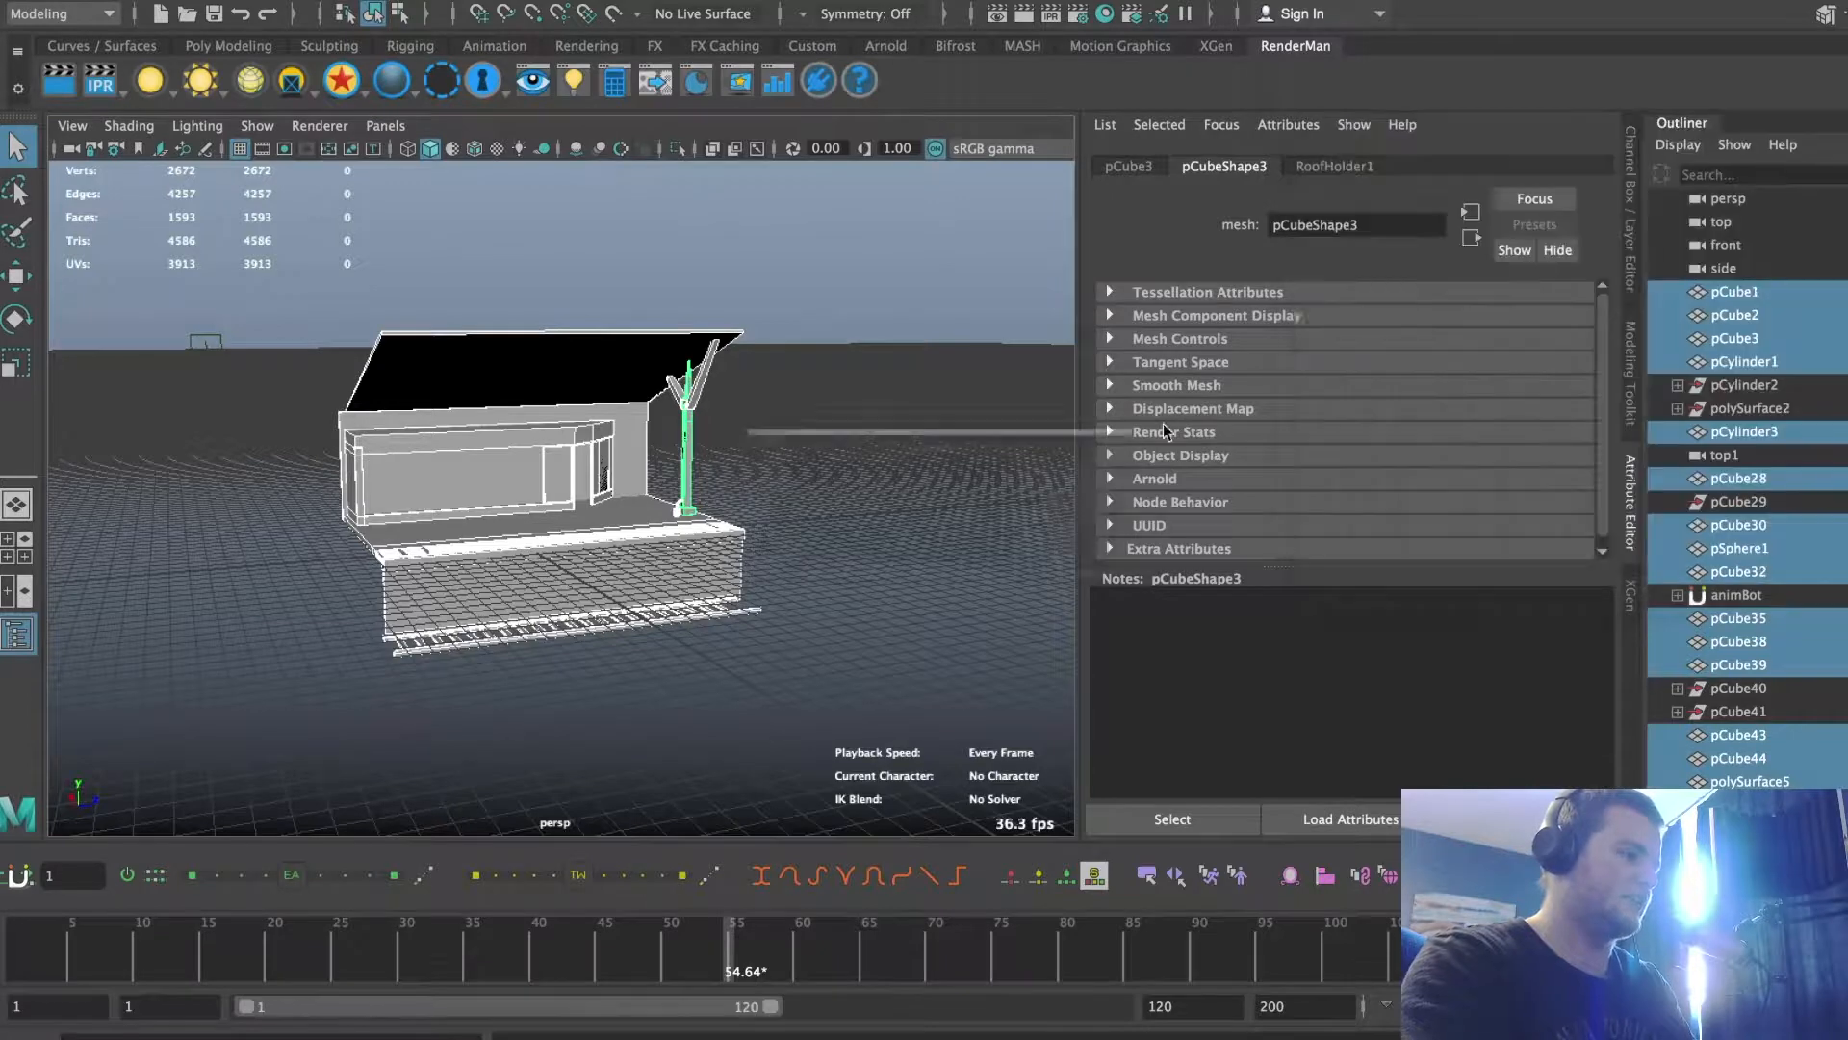
Browse the export location to the Documents folder's UnrealE4Testings/ImportingMayaAssets/Content directory
{"action": "scroll", "coordinate": [856, 525], "scroll_direction": "down", "scroll_amount": 6}
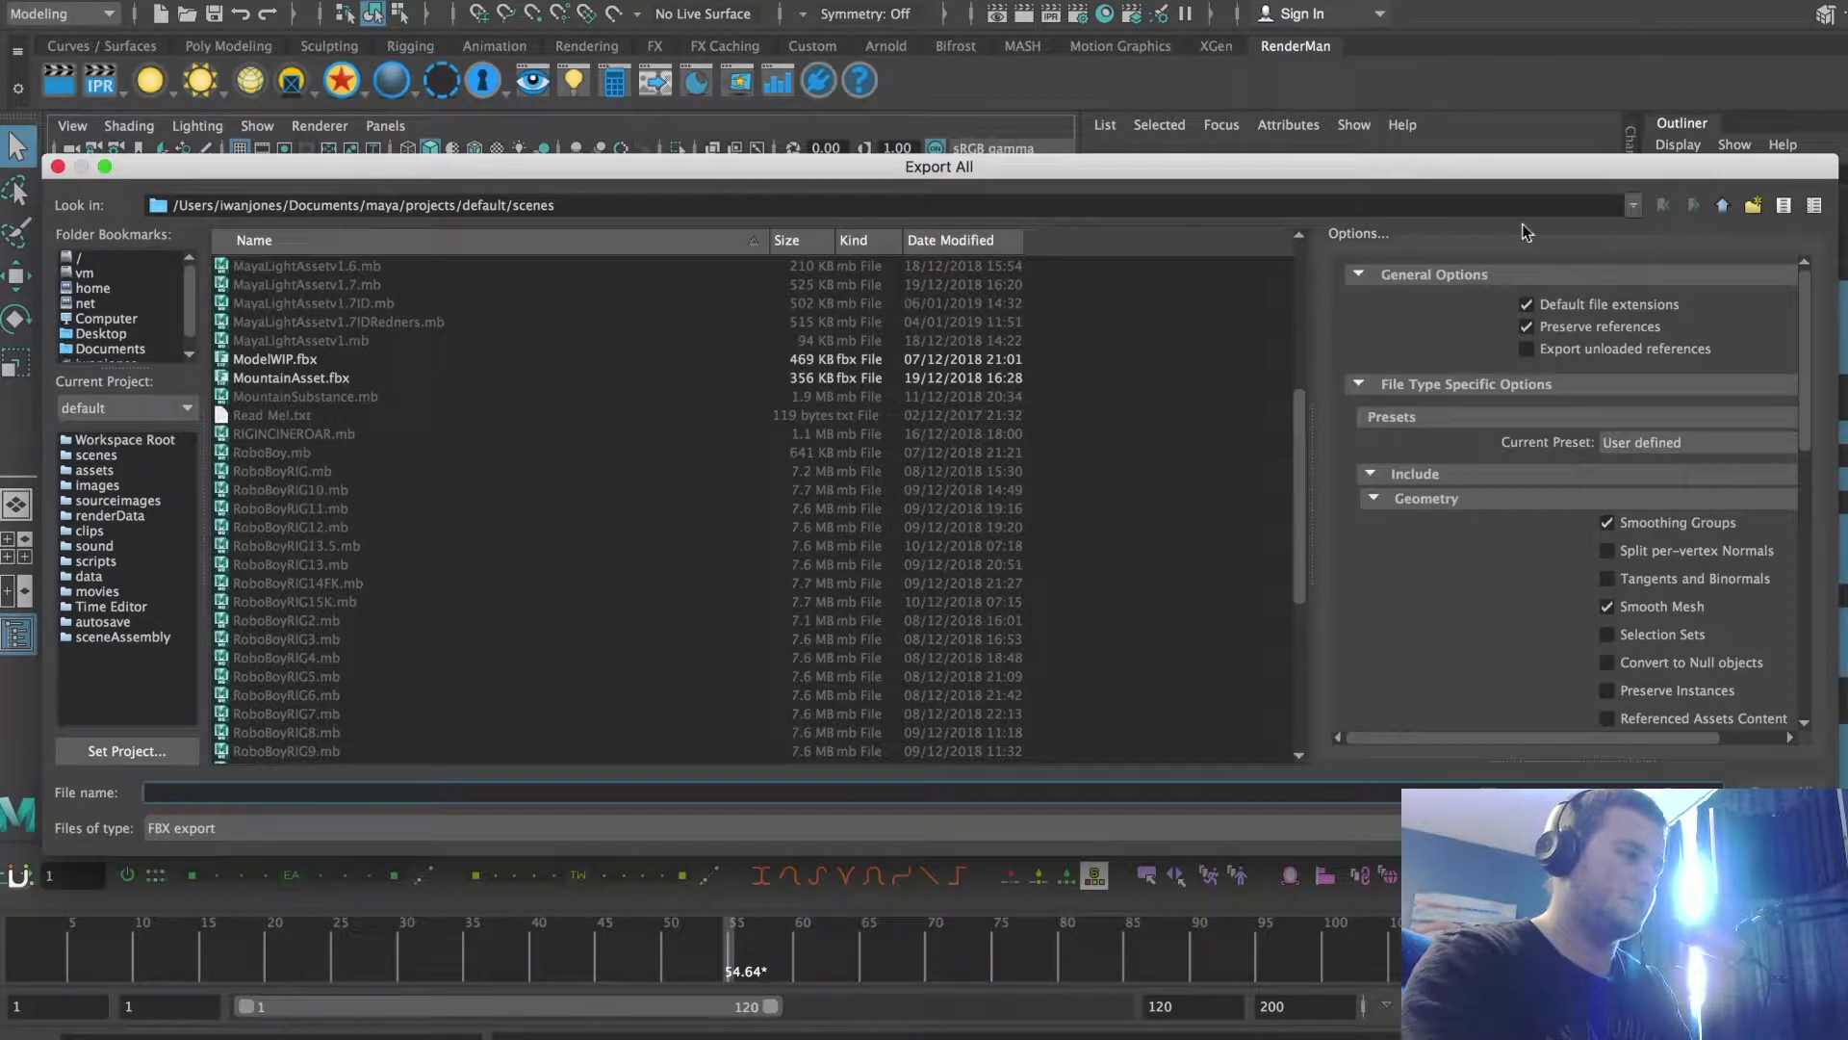
{"action": "left_click", "coordinate": [1721, 208]}
{"action": "left_click", "coordinate": [1722, 208]}
{"action": "left_click", "coordinate": [1721, 208]}
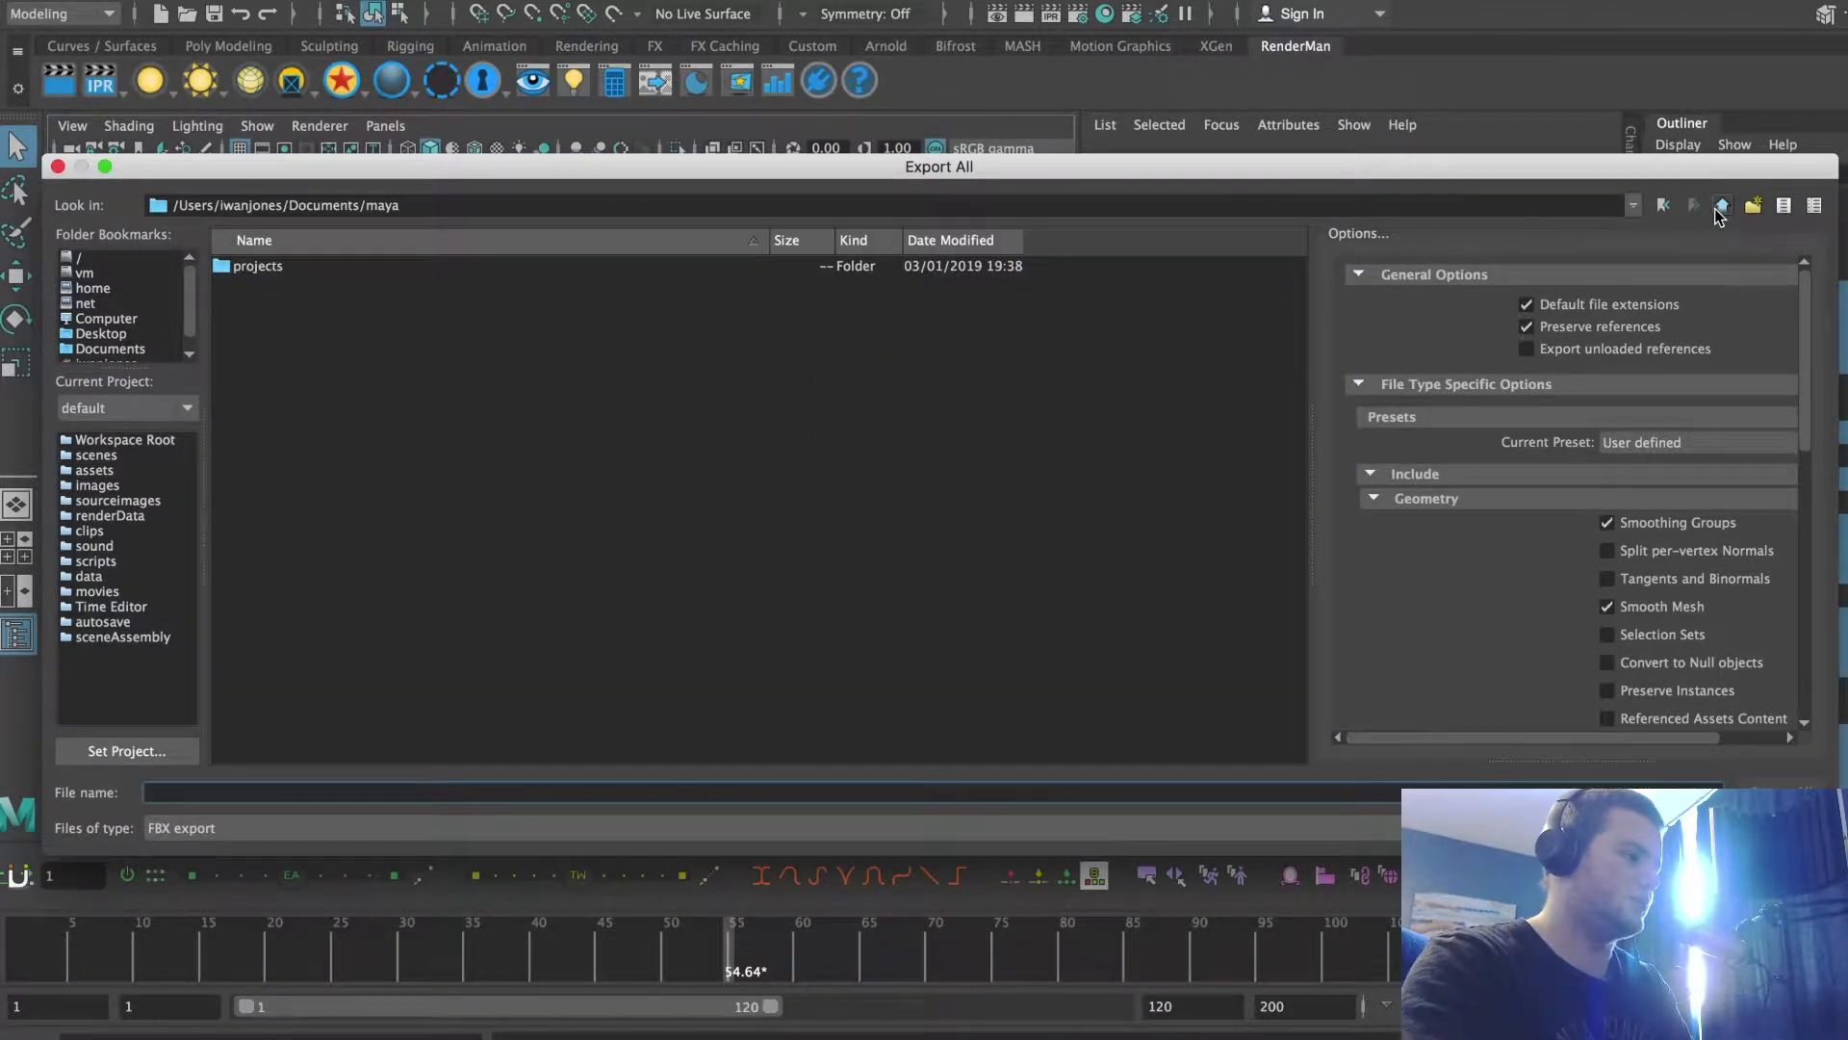
{"action": "left_click", "coordinate": [1721, 208]}
{"action": "scroll", "coordinate": [504, 660], "scroll_direction": "down", "scroll_amount": 4}
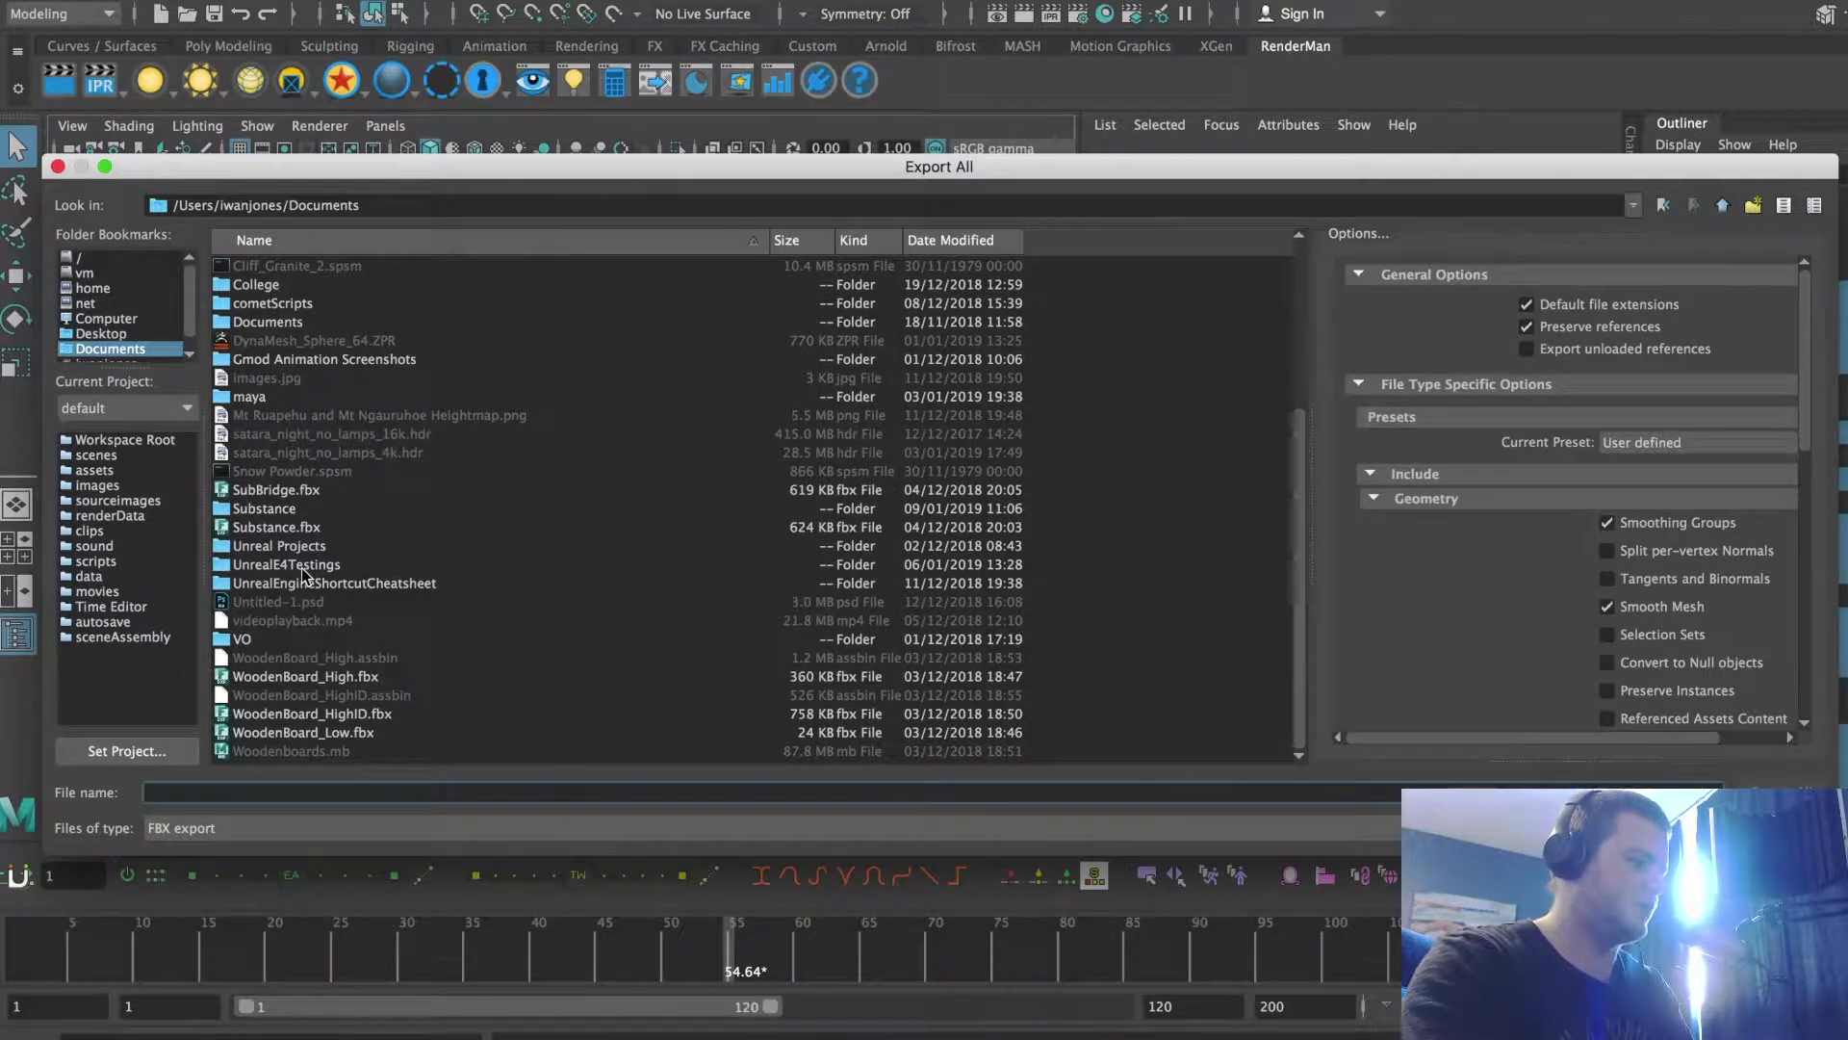
{"action": "double_click", "coordinate": [304, 566]}
{"action": "double_click", "coordinate": [326, 267]}
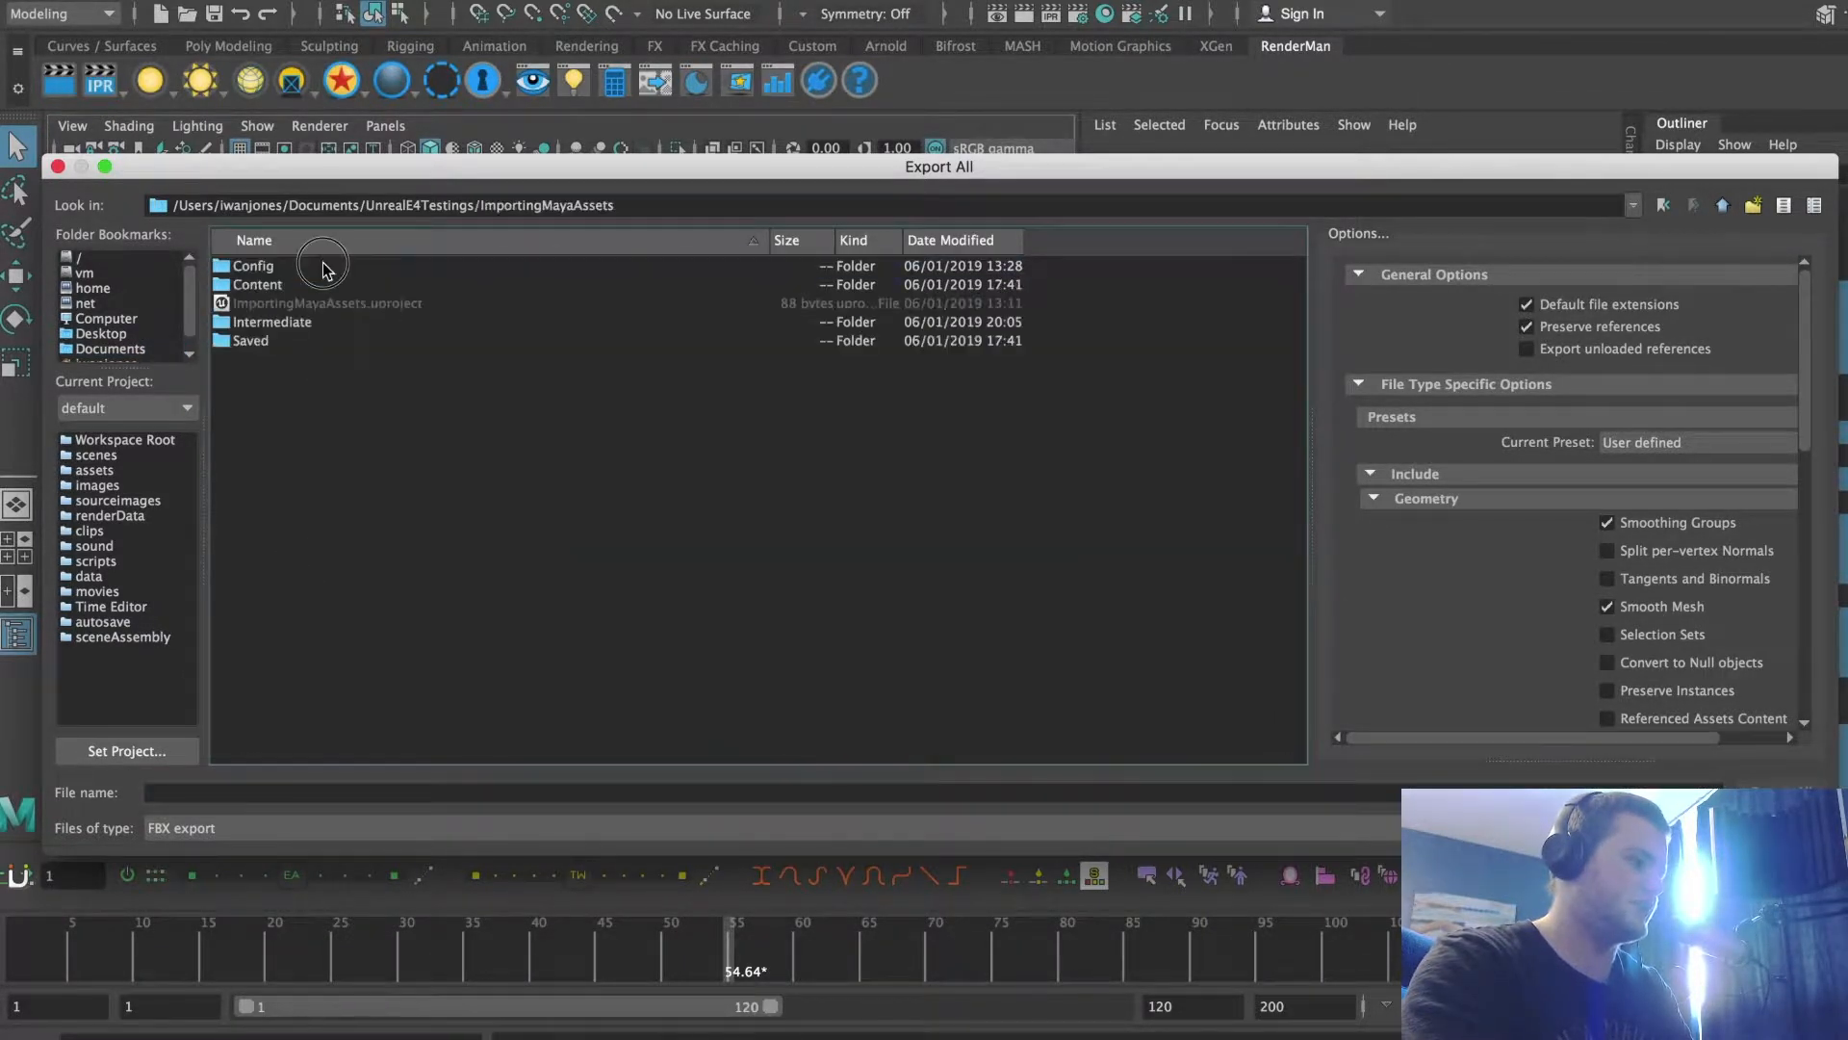
{"action": "double_click", "coordinate": [275, 285]}
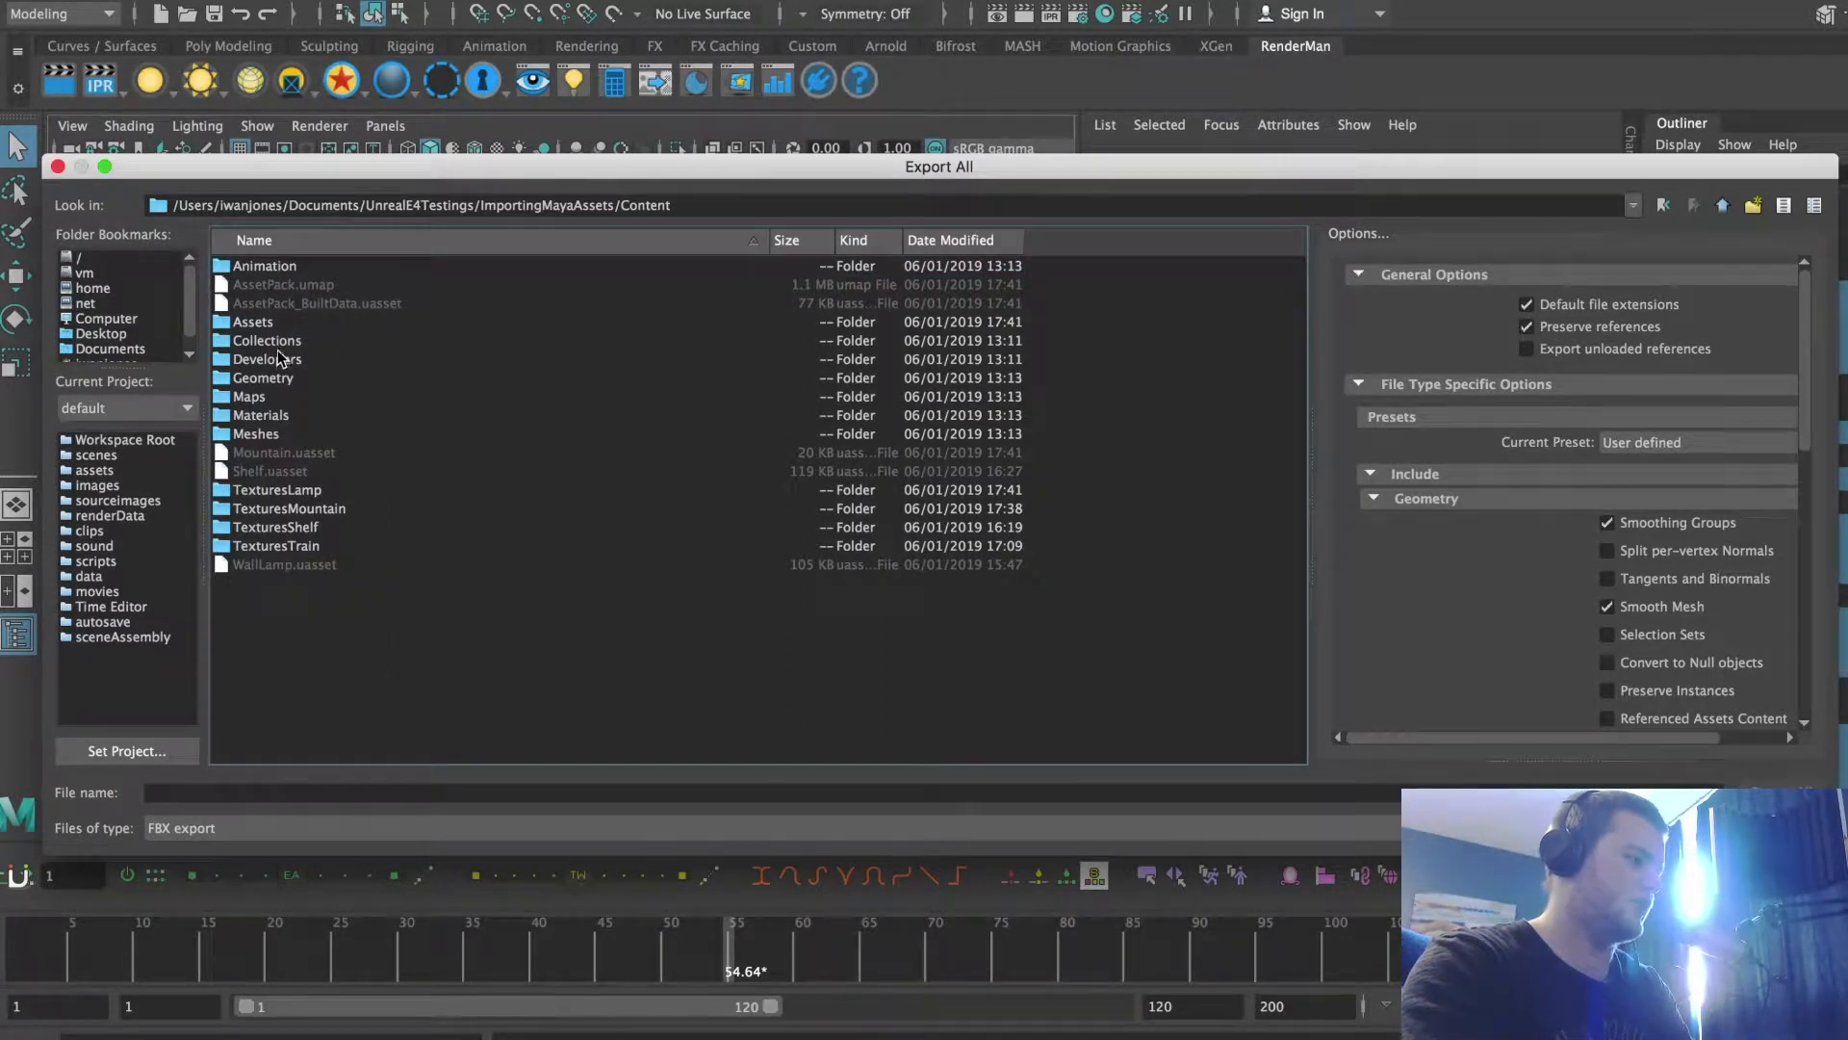
Create a new folder named TrainStationAssets inside the Content directory and open it as the export destination
{"action": "right_click", "coordinate": [306, 606]}
{"action": "left_click", "coordinate": [355, 643]}
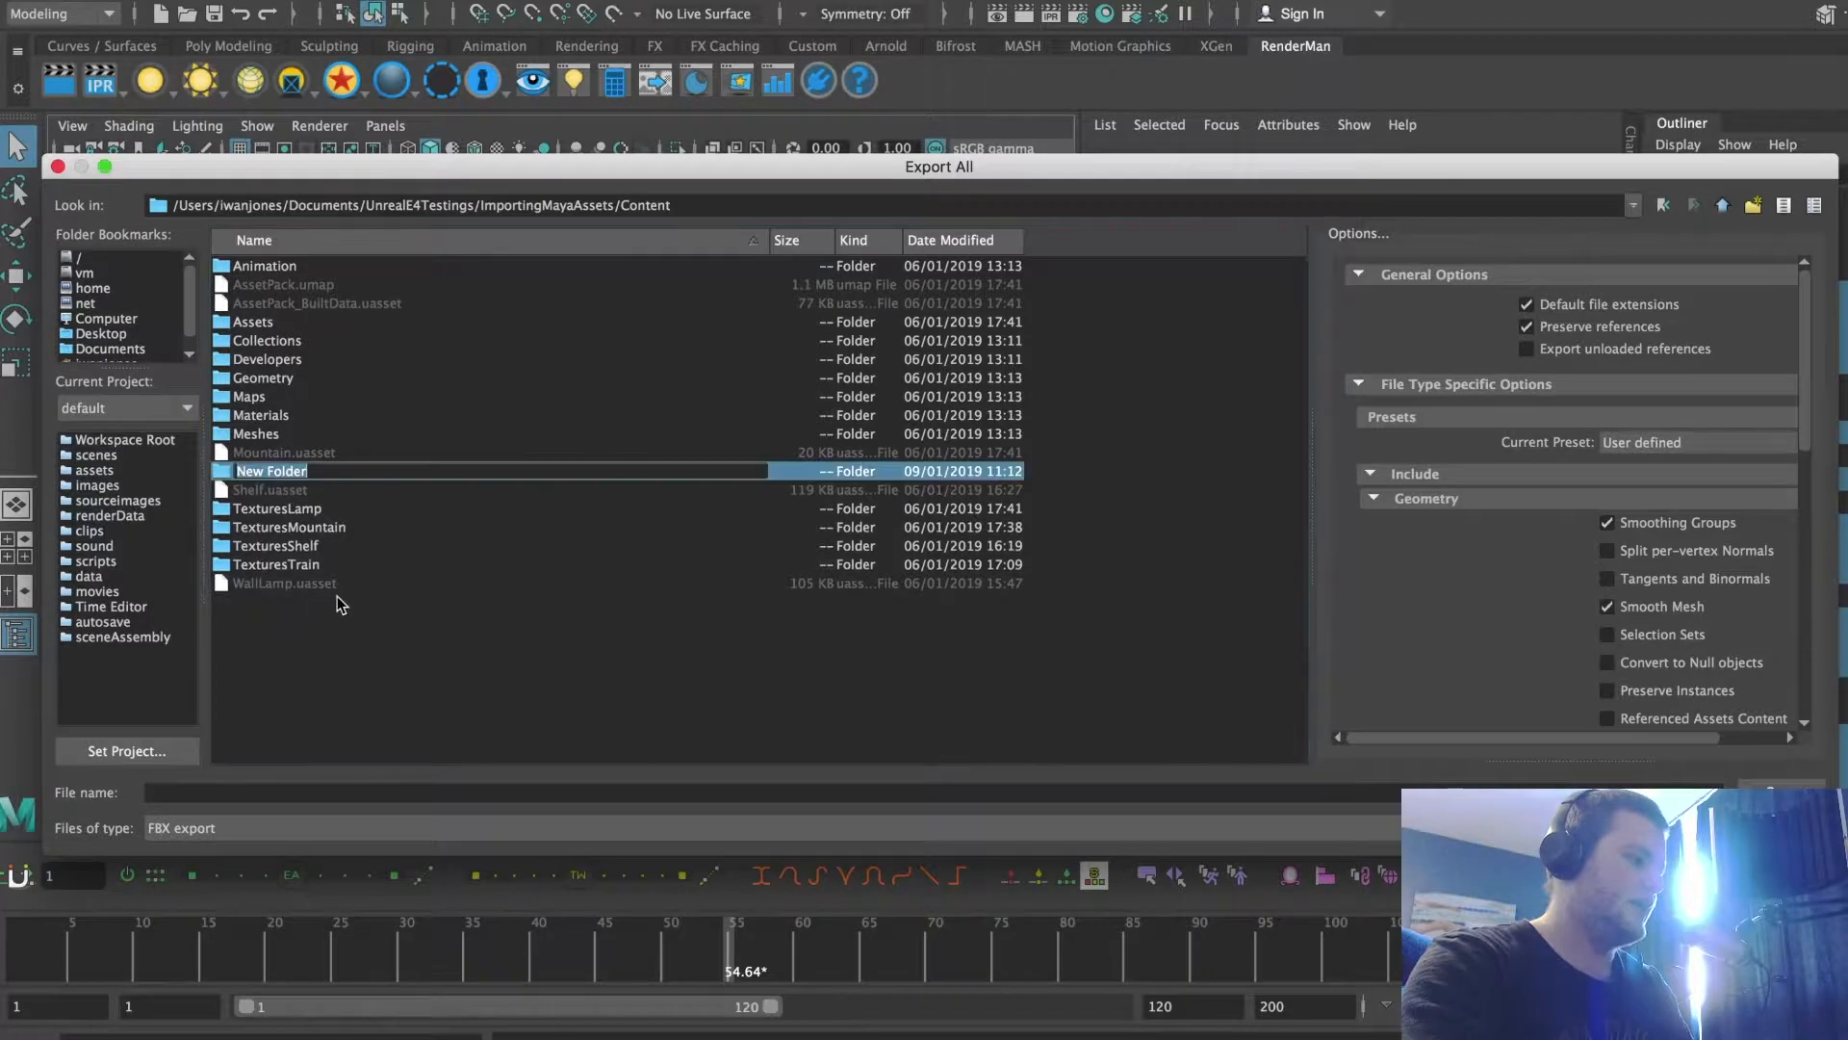
{"action": "type", "text": "TrainS"}
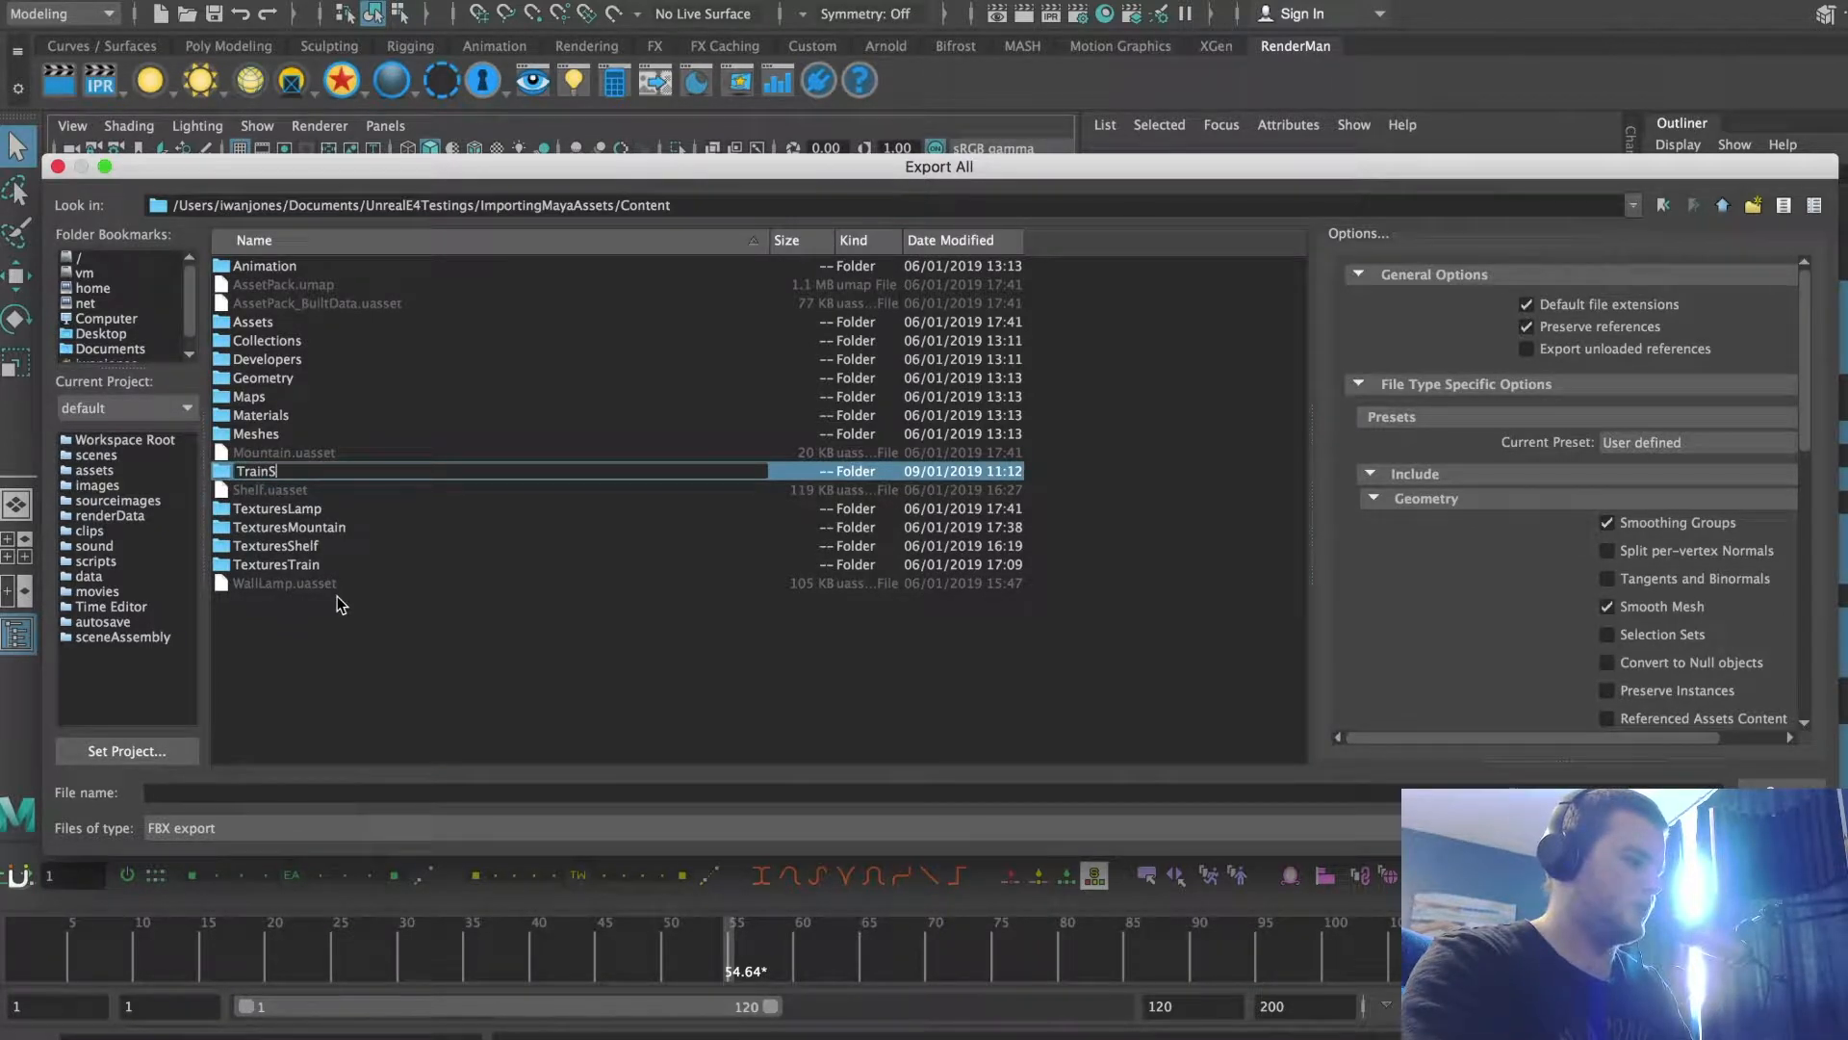
{"action": "type", "text": "tationAs"}
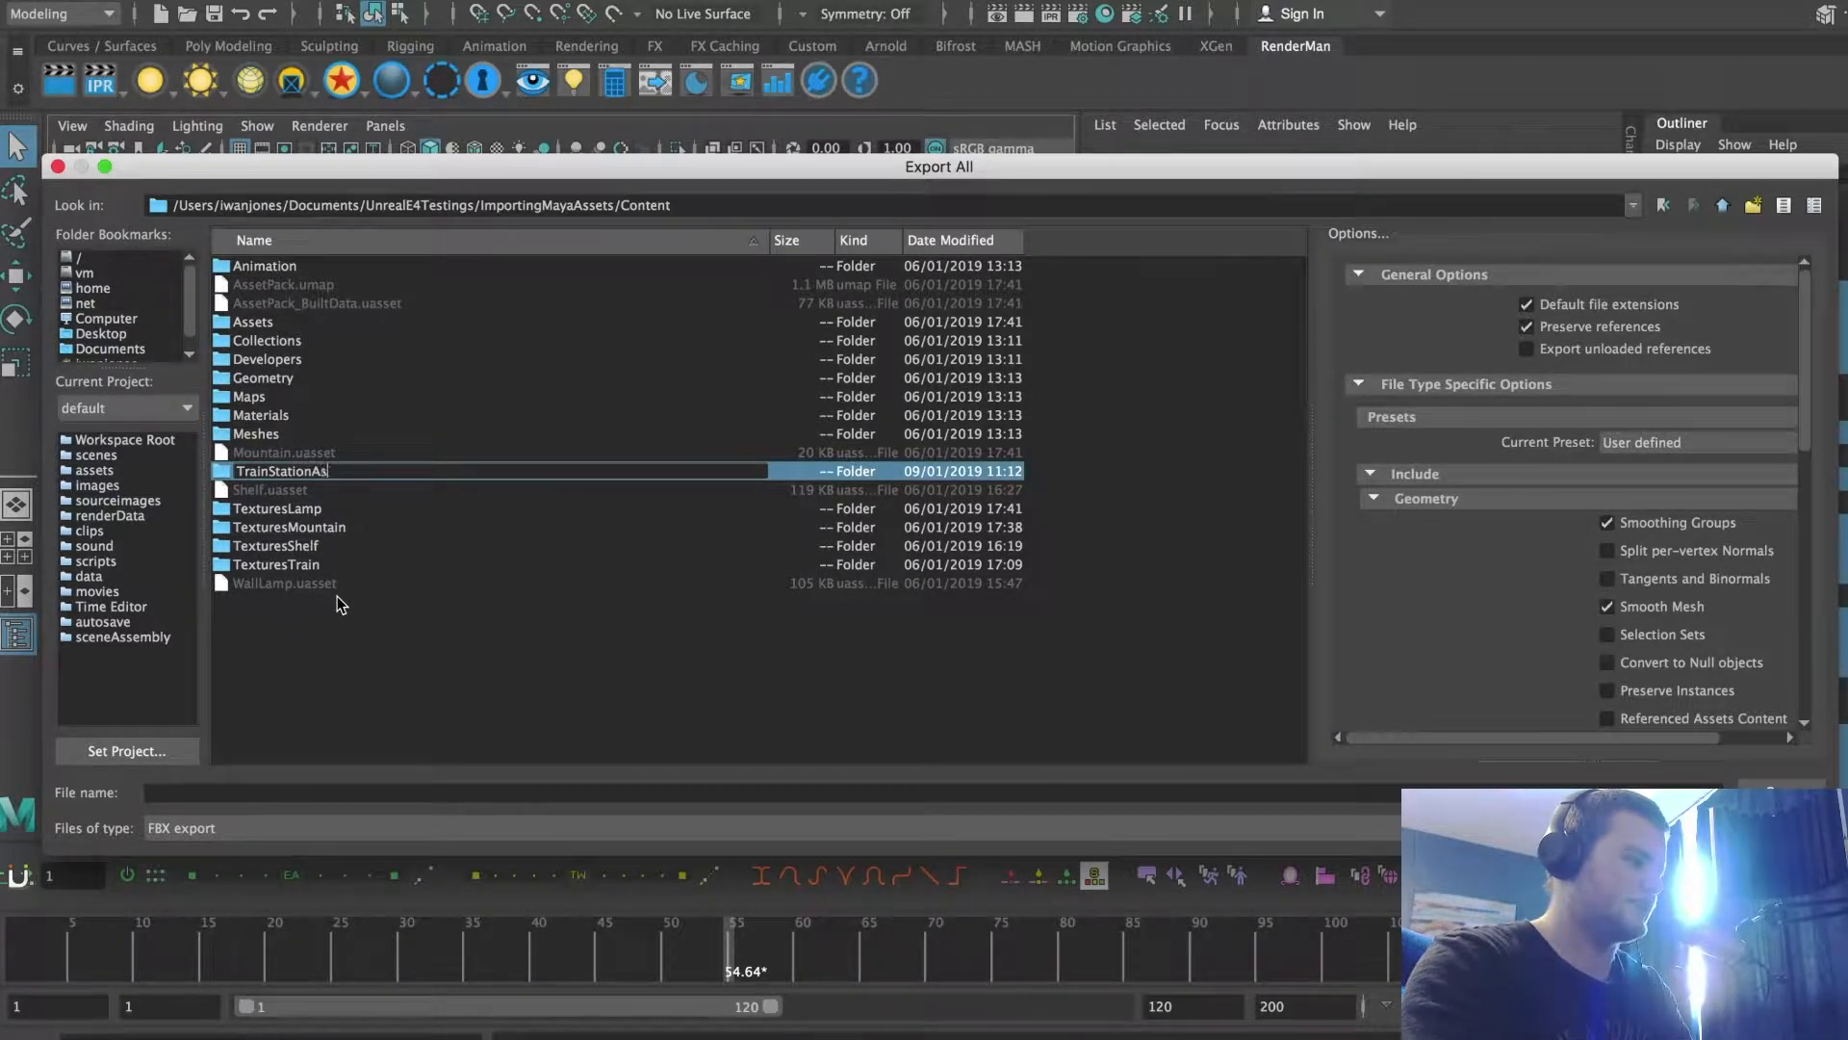
{"action": "type", "text": "sets"}
{"action": "key", "text": "Return"}
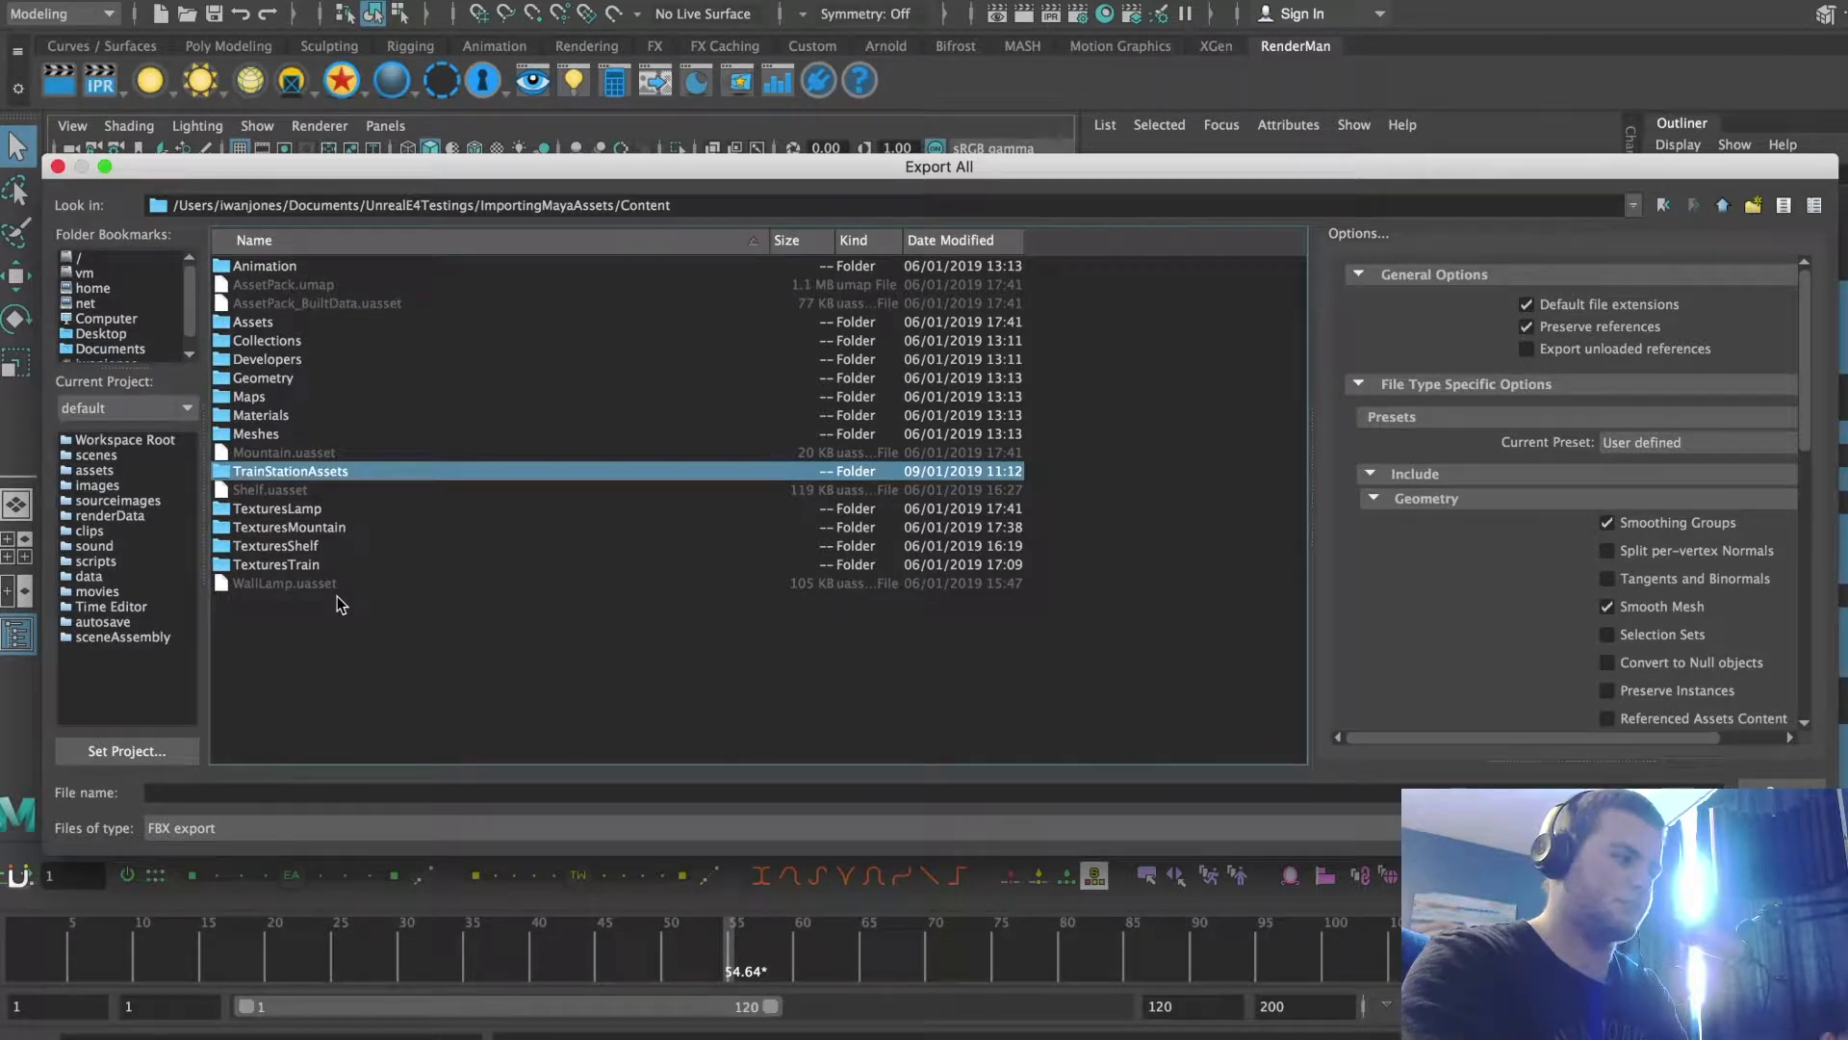
{"action": "double_click", "coordinate": [358, 470]}
Review the FBX export options and export the scene as TrainStation into the TrainStationAssets folder
{"action": "scroll", "coordinate": [1656, 568], "scroll_direction": "down", "scroll_amount": 1}
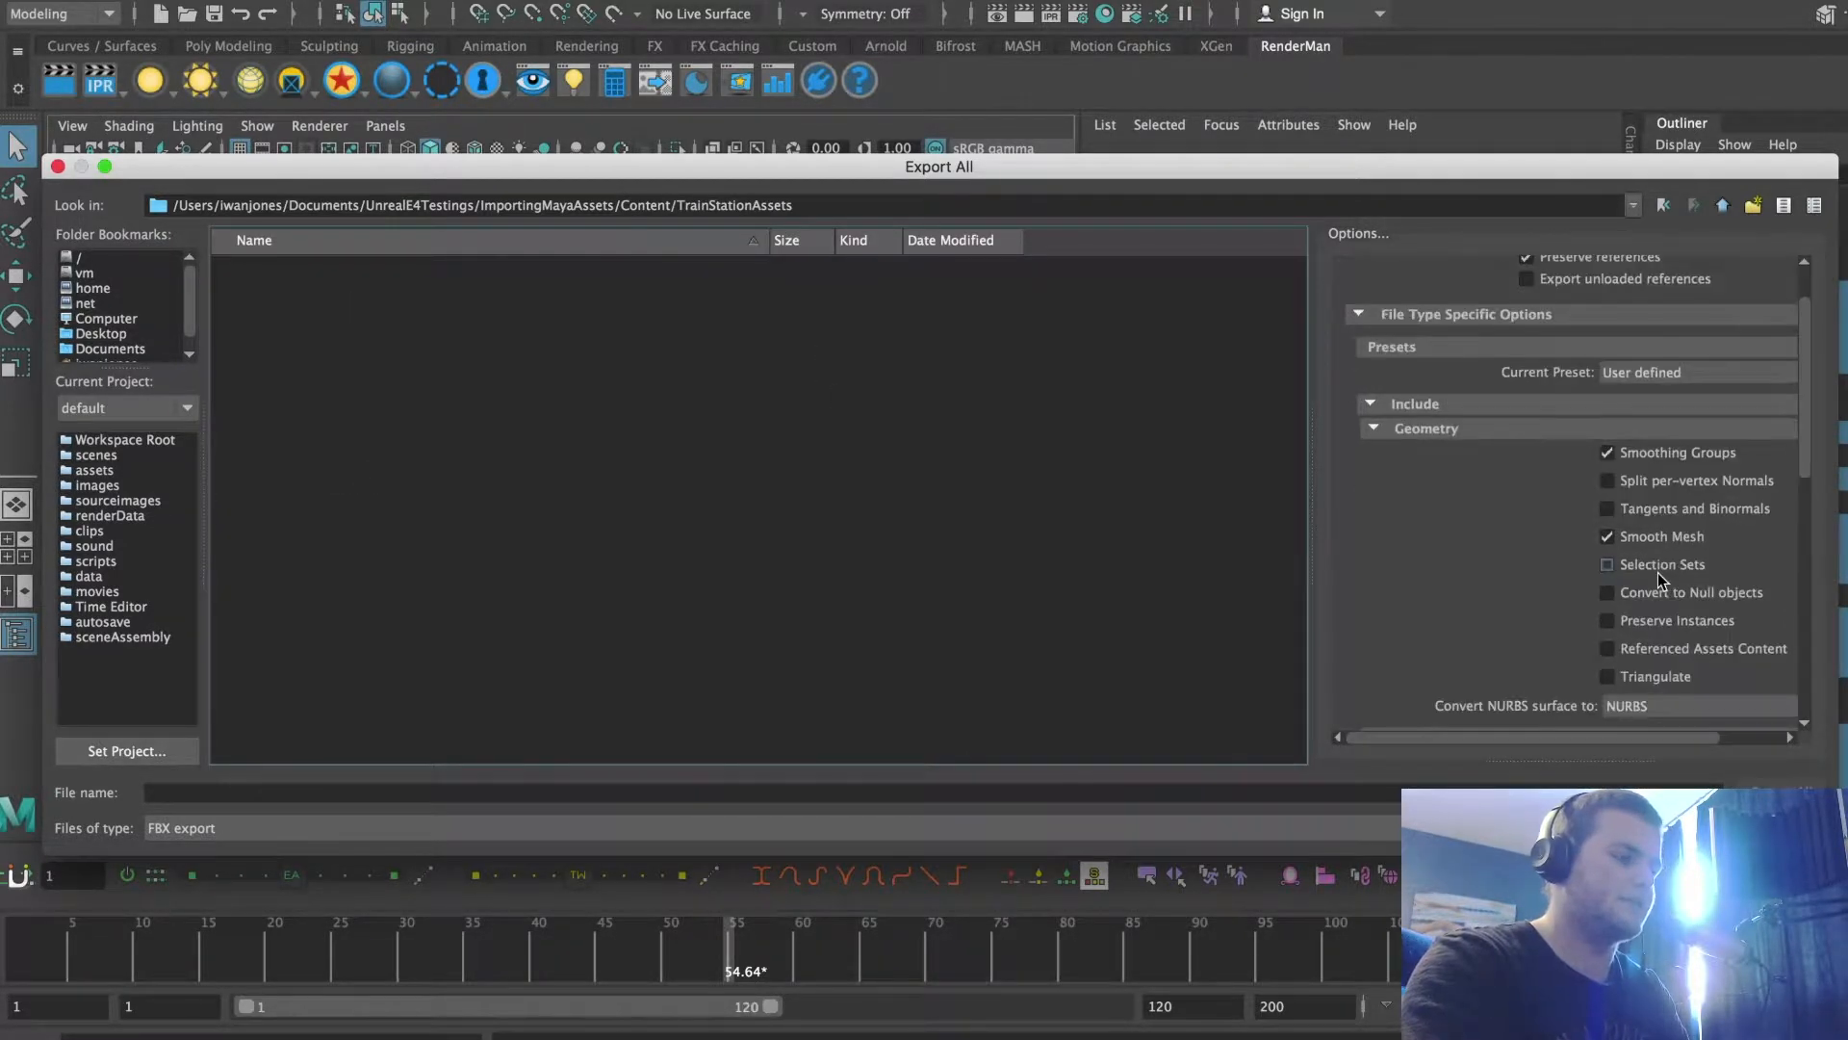
{"action": "scroll", "coordinate": [1660, 510], "scroll_direction": "up", "scroll_amount": 1}
{"action": "scroll", "coordinate": [1675, 599], "scroll_direction": "down", "scroll_amount": 5}
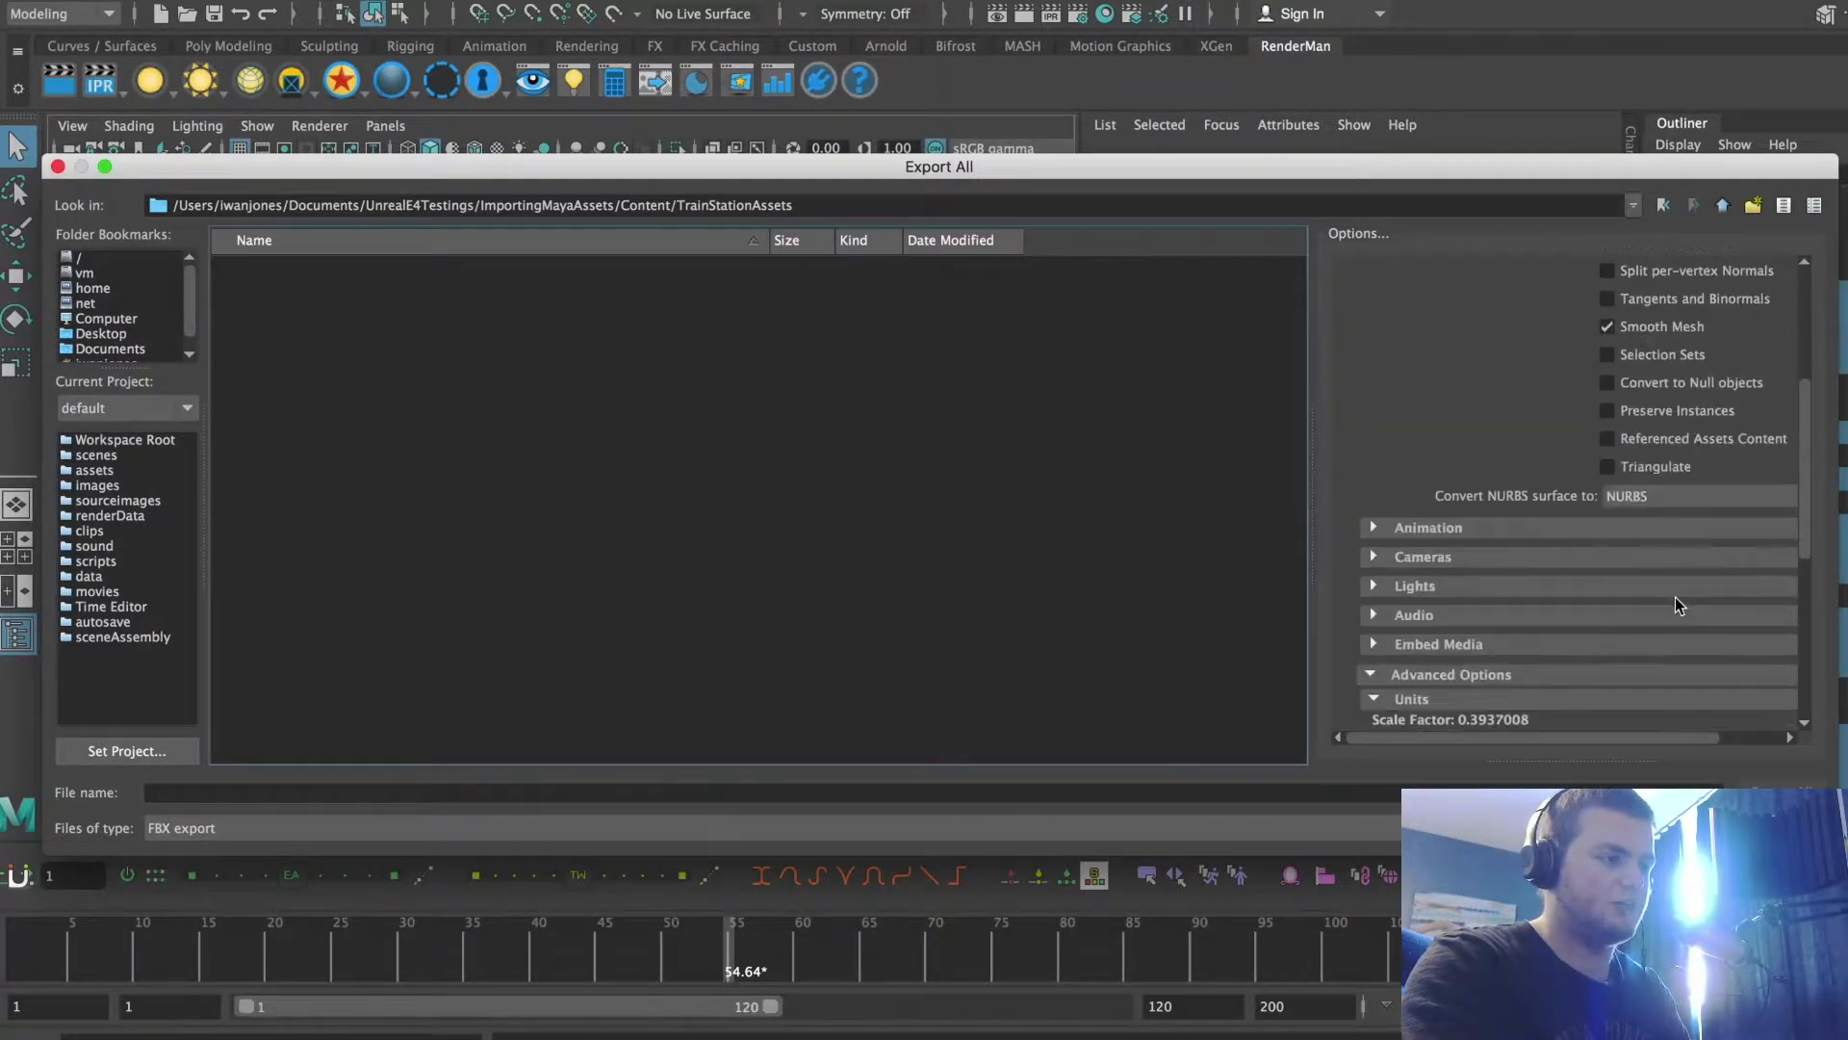
{"action": "scroll", "coordinate": [1675, 600], "scroll_direction": "down", "scroll_amount": 5}
{"action": "left_click", "coordinate": [1072, 794]}
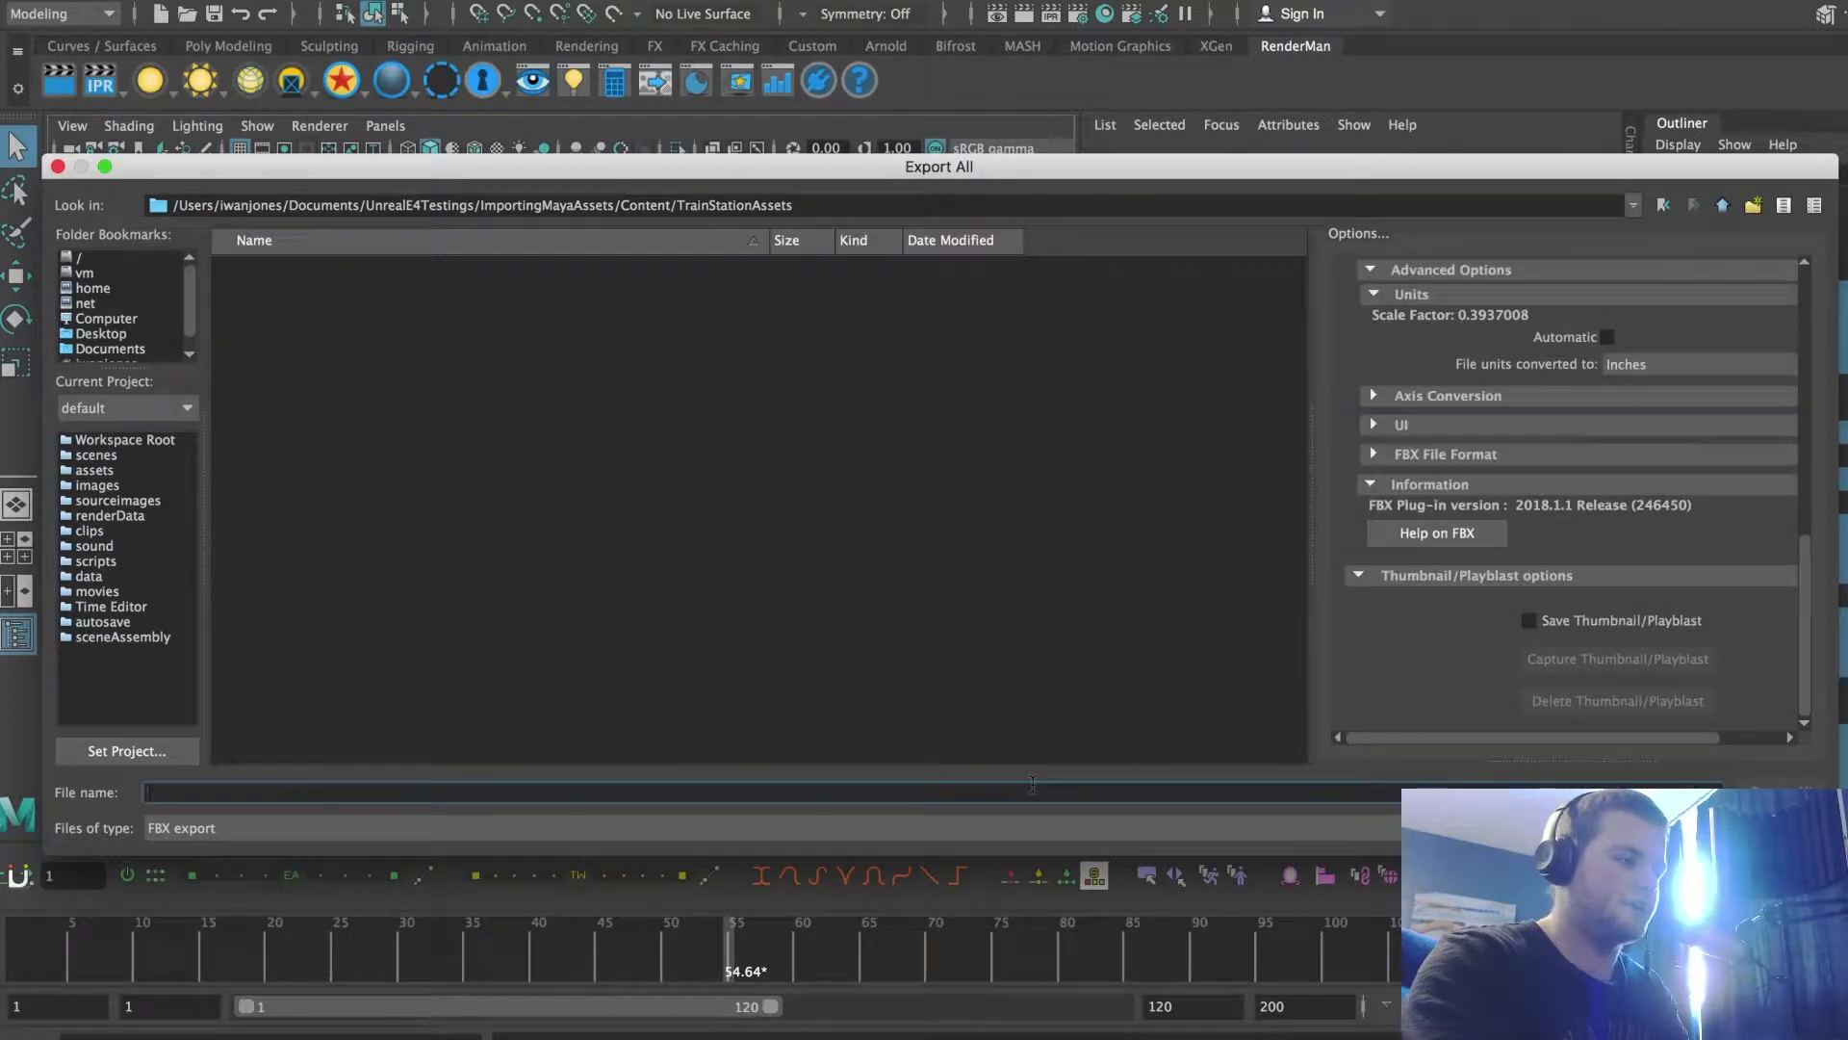
{"action": "type", "text": "TrainStat"}
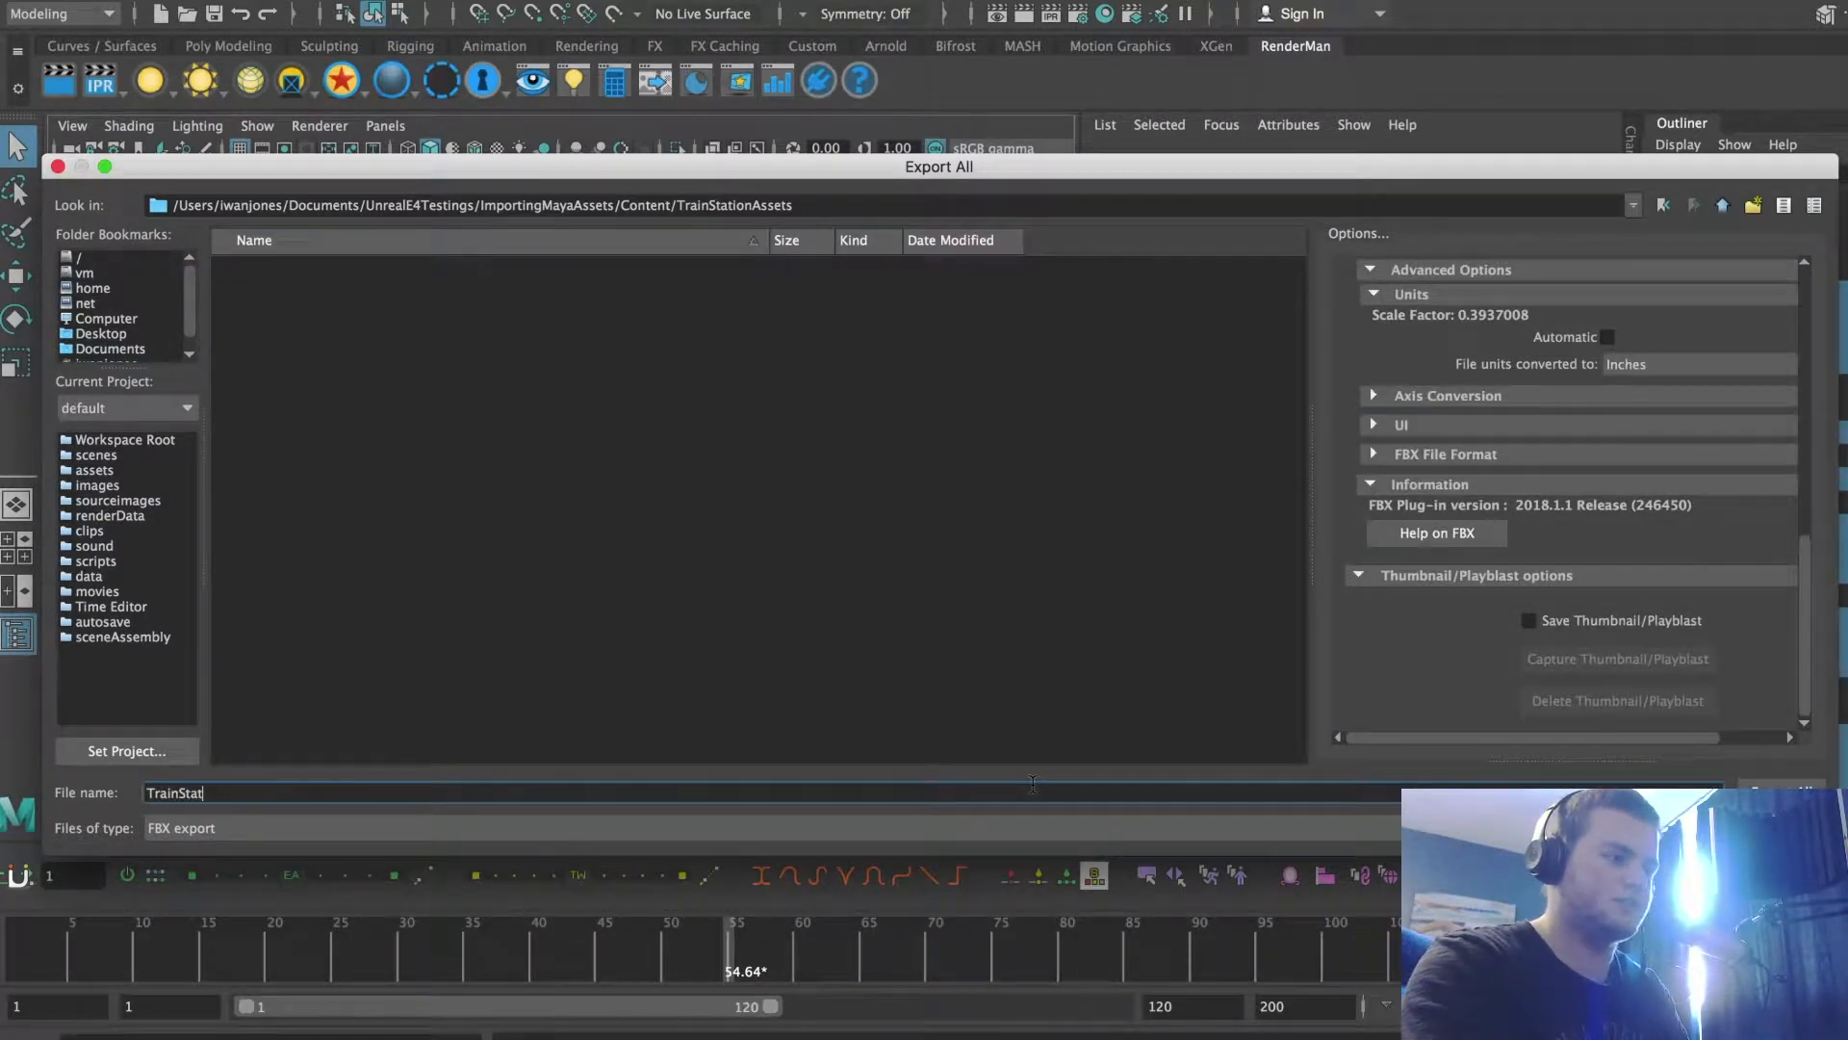
{"action": "type", "text": "ion"}
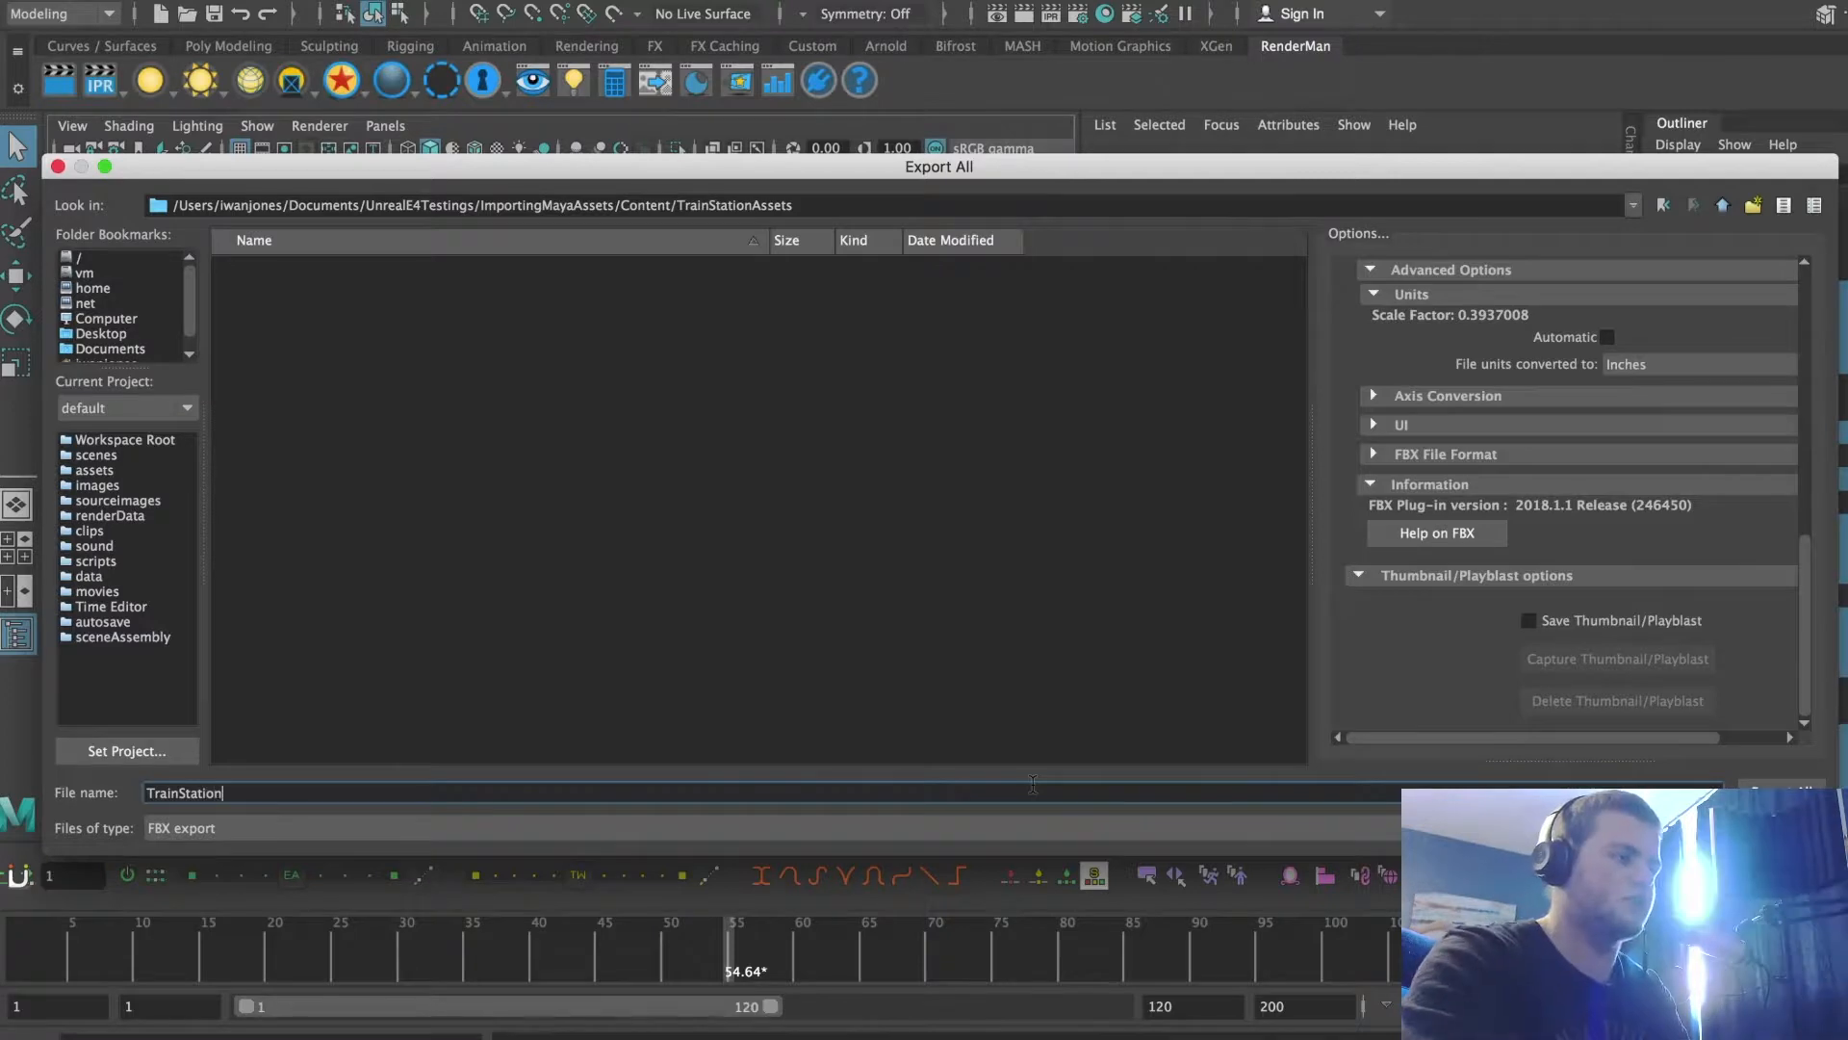
{"action": "key", "text": "Return"}
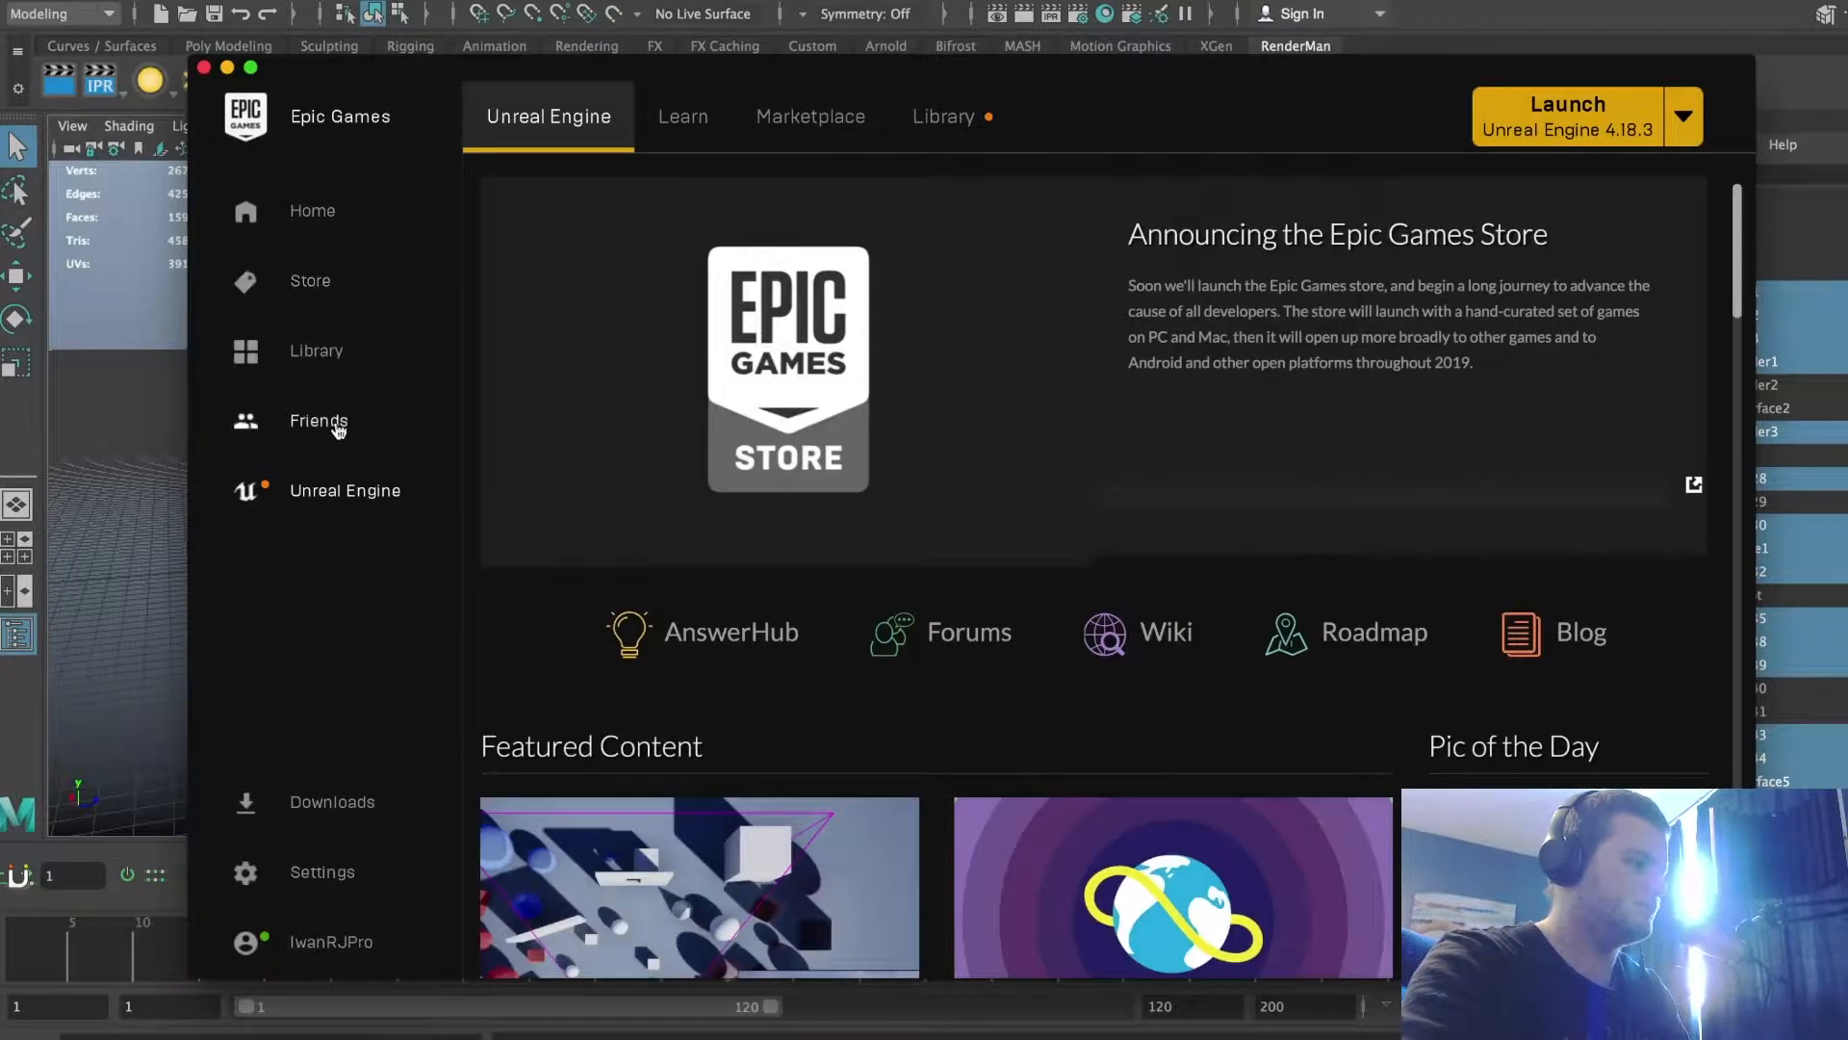
Launch Unreal Engine 4.18.3 from the Epic Games Launcher and save all imported TrainStationAssets content when loading the AssetPack level
{"action": "left_click", "coordinate": [1630, 134]}
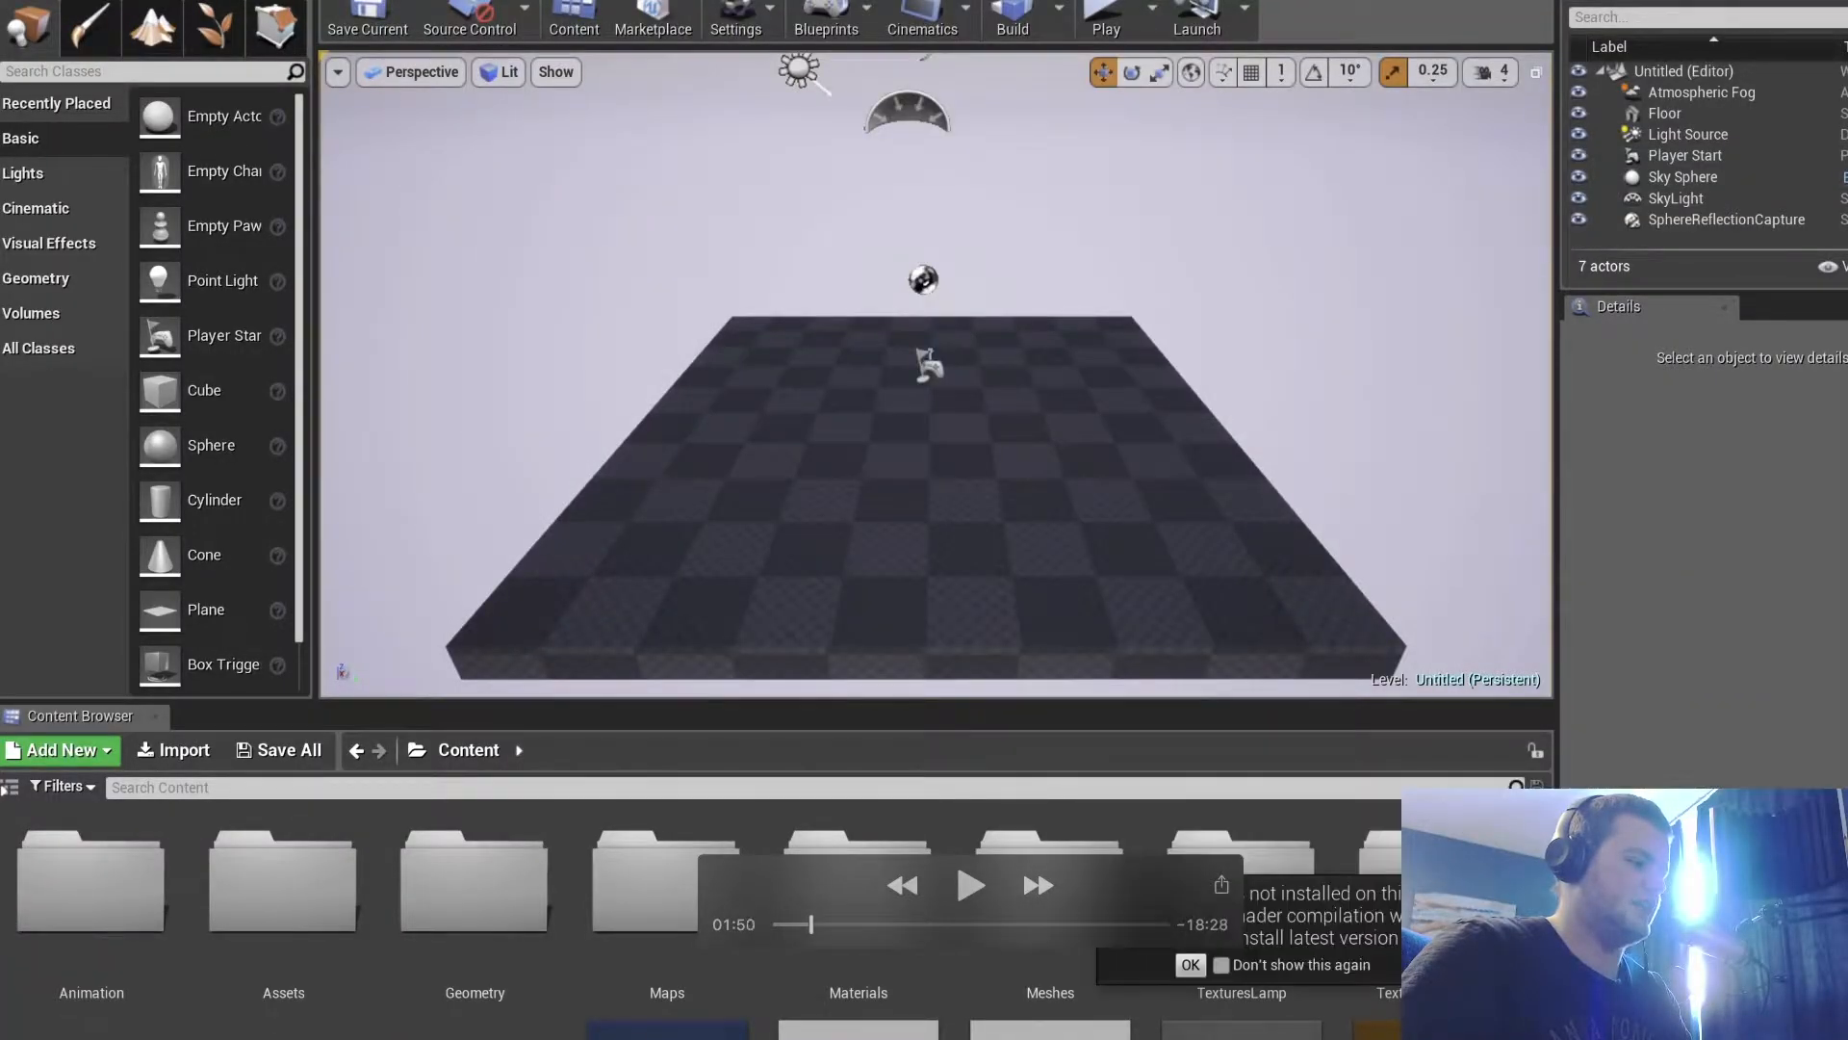
{"action": "key", "text": "space"}
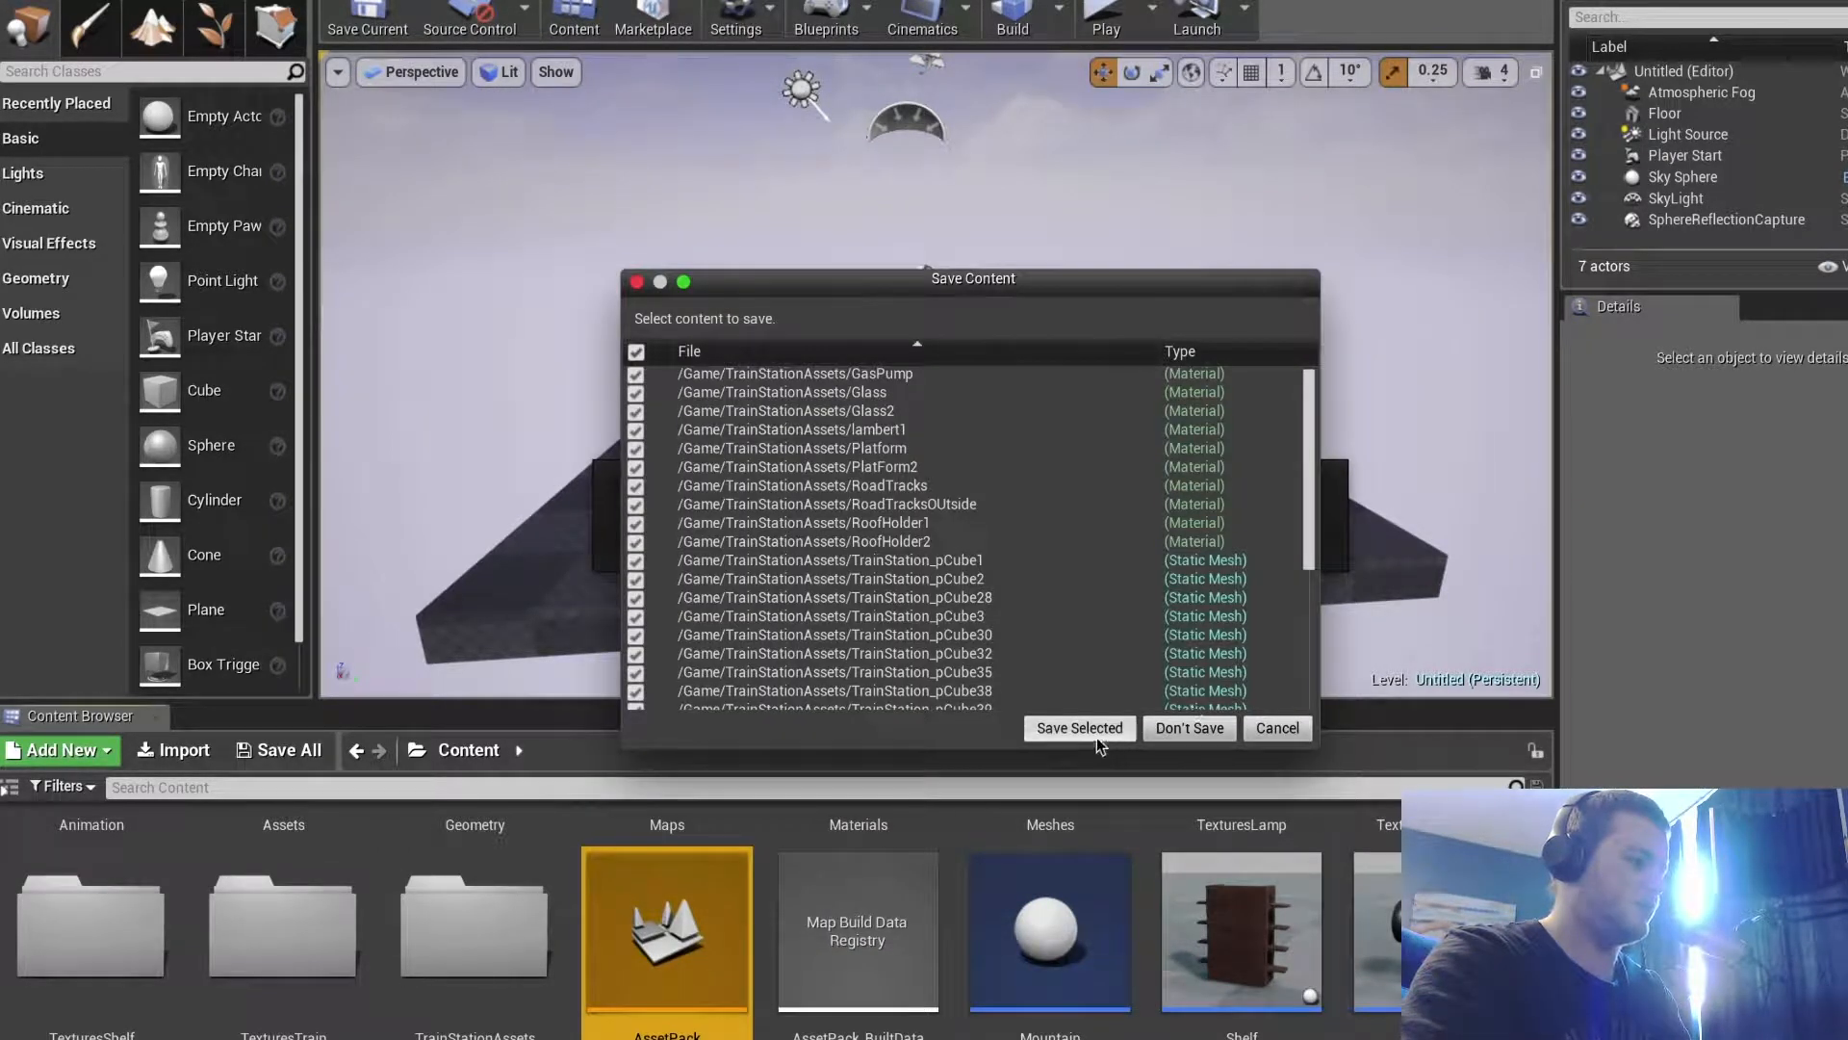
{"action": "scroll", "coordinate": [1060, 644], "scroll_direction": "down", "scroll_amount": 5}
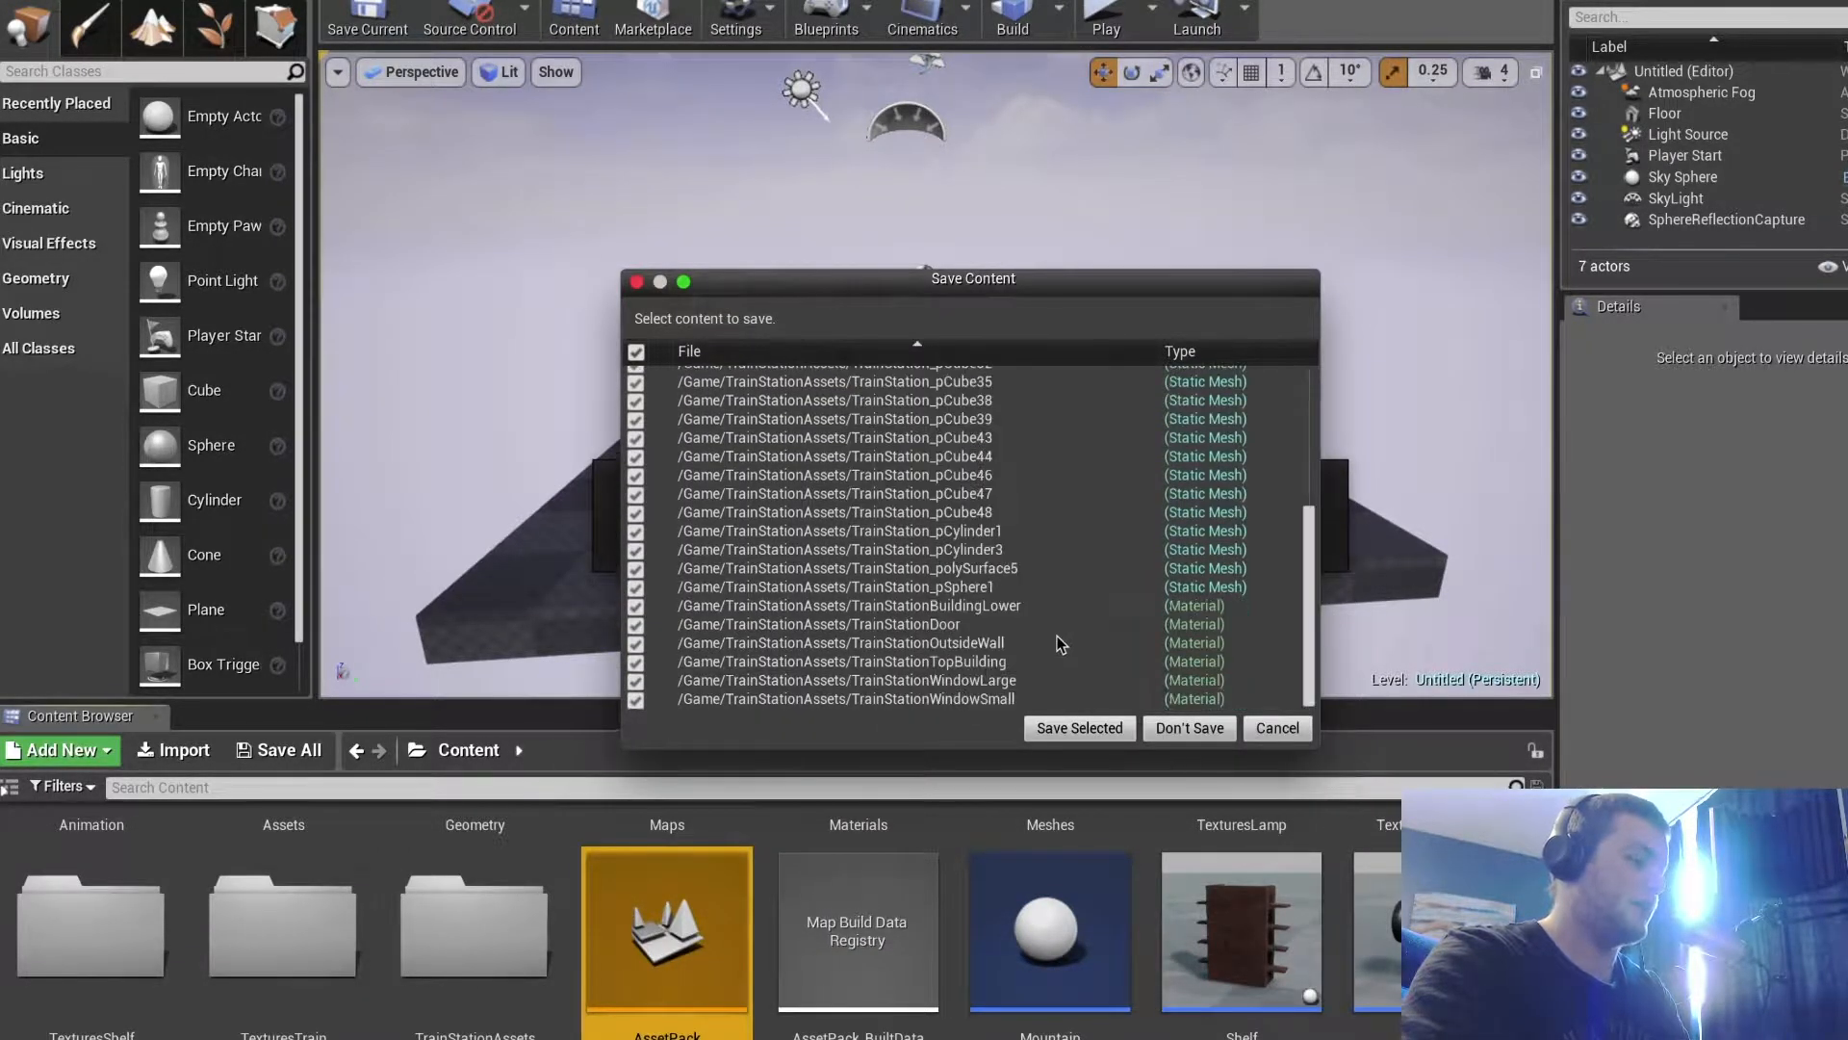
{"action": "left_click", "coordinate": [1078, 726]}
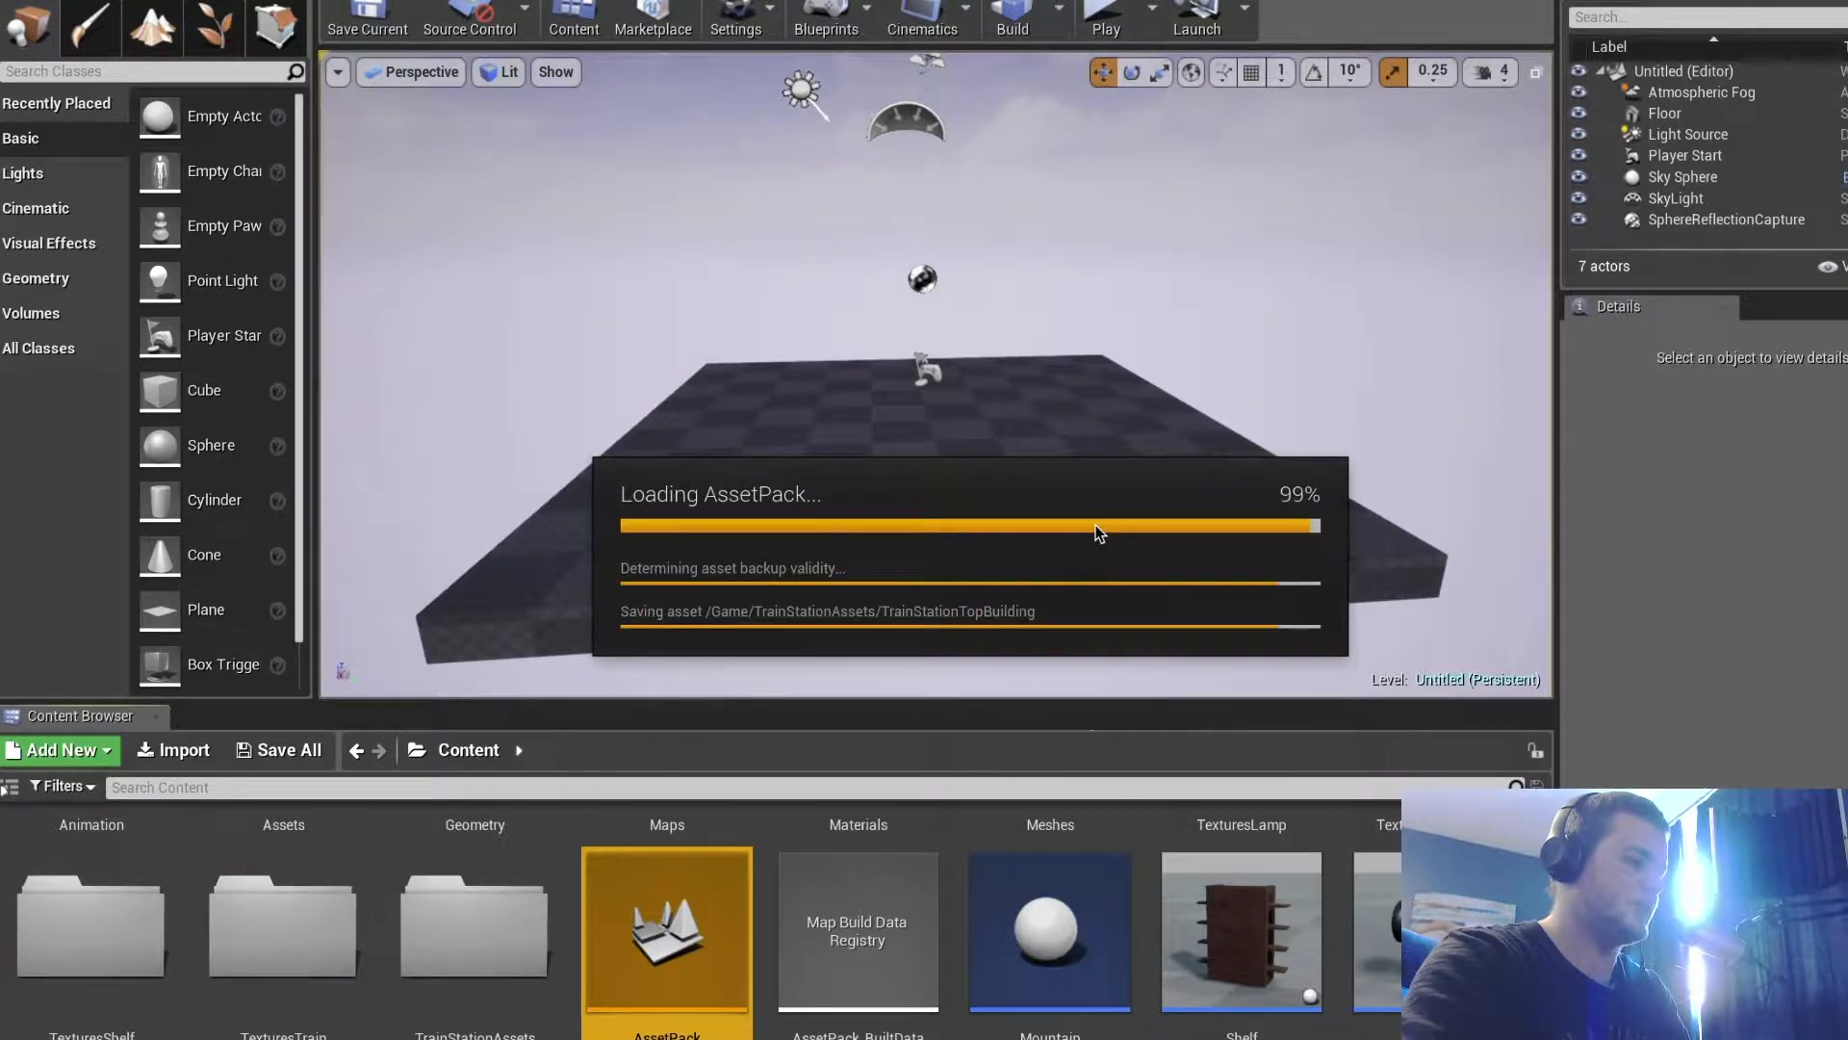
Examine the shelf and wall lamp already placed in the AssetPack level from near and far
{"action": "key", "text": "d"}
{"action": "mouse_move", "coordinate": [1081, 454]}
{"action": "right_mouse_down"}
{"action": "mouse_move", "coordinate": [900, 451]}
{"action": "mouse_move", "coordinate": [1068, 457]}
{"action": "right_mouse_up"}
{"action": "key", "text": "a"}
{"action": "key", "text": "w"}
{"action": "scroll", "coordinate": [953, 453], "scroll_direction": "down", "scroll_amount": 5}
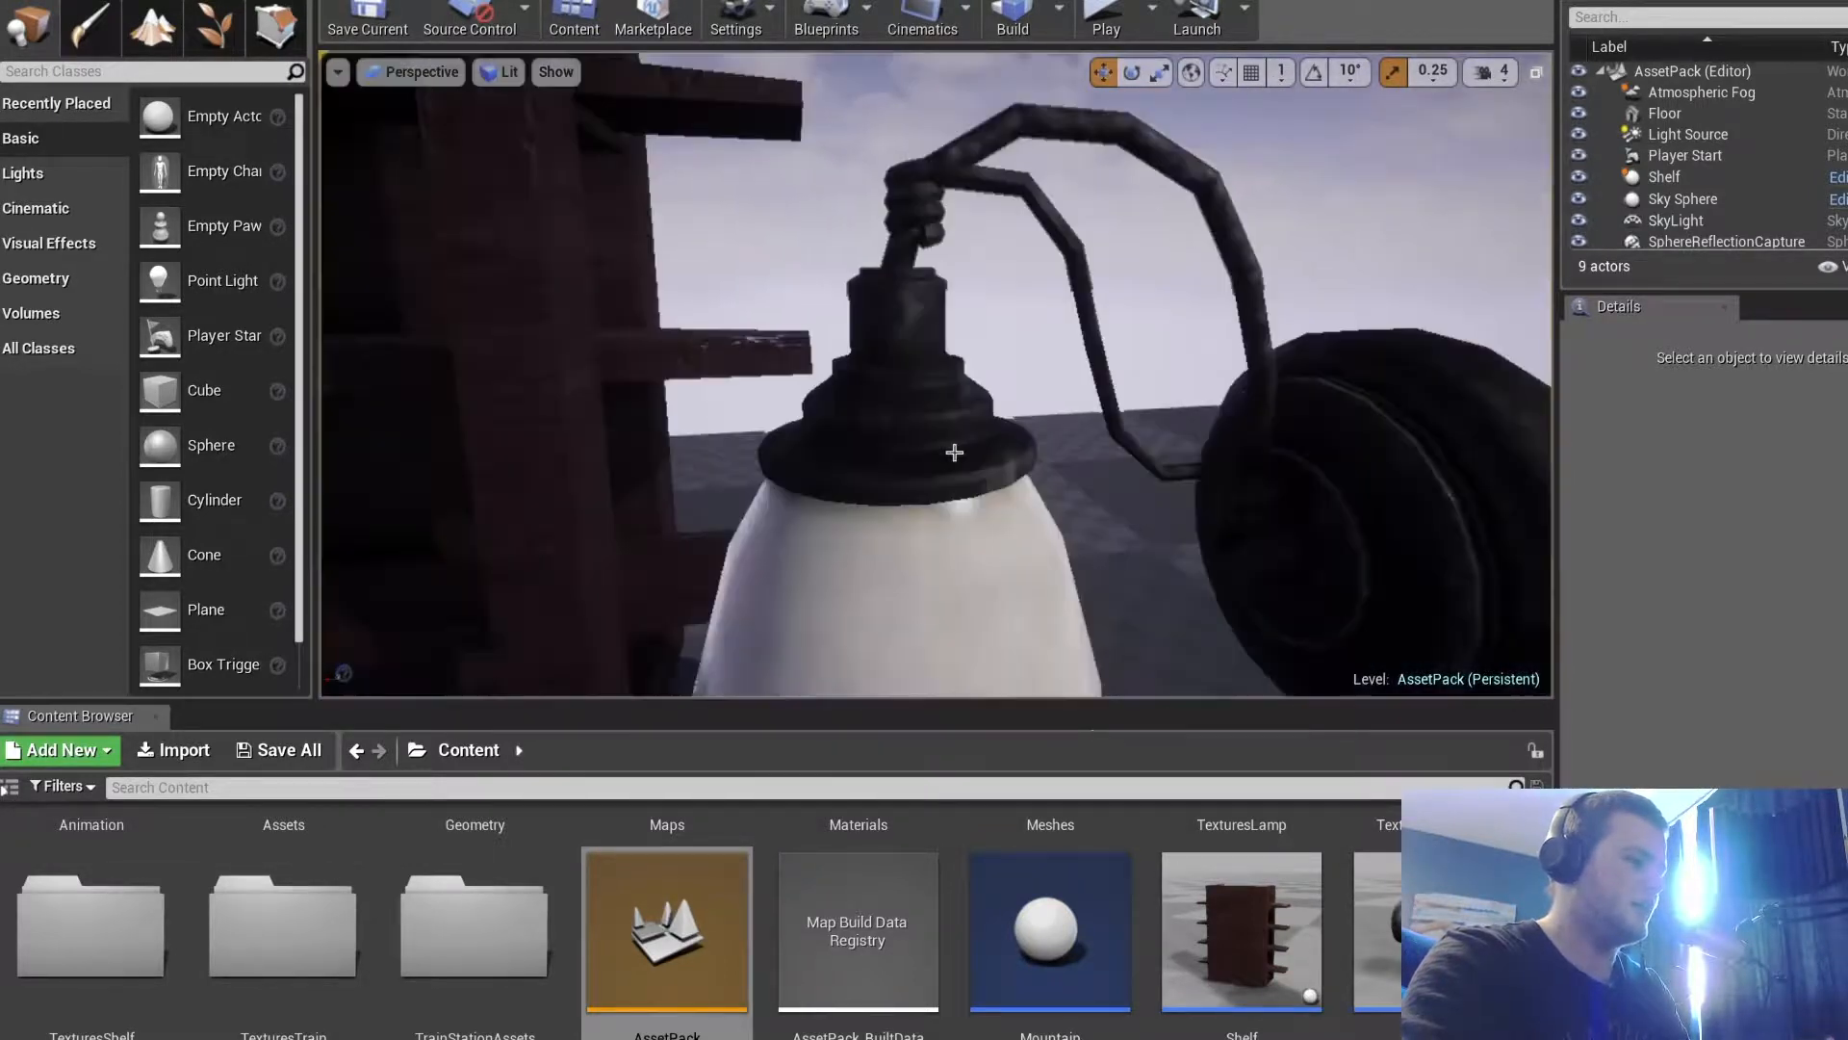
{"action": "right_click_drag", "start_coordinate": [955, 453], "coordinate": [957, 474]}
{"action": "middle_click_drag", "start_coordinate": [956, 454], "coordinate": [910, 376]}
{"action": "middle_click_drag", "start_coordinate": [950, 444], "coordinate": [1020, 525]}
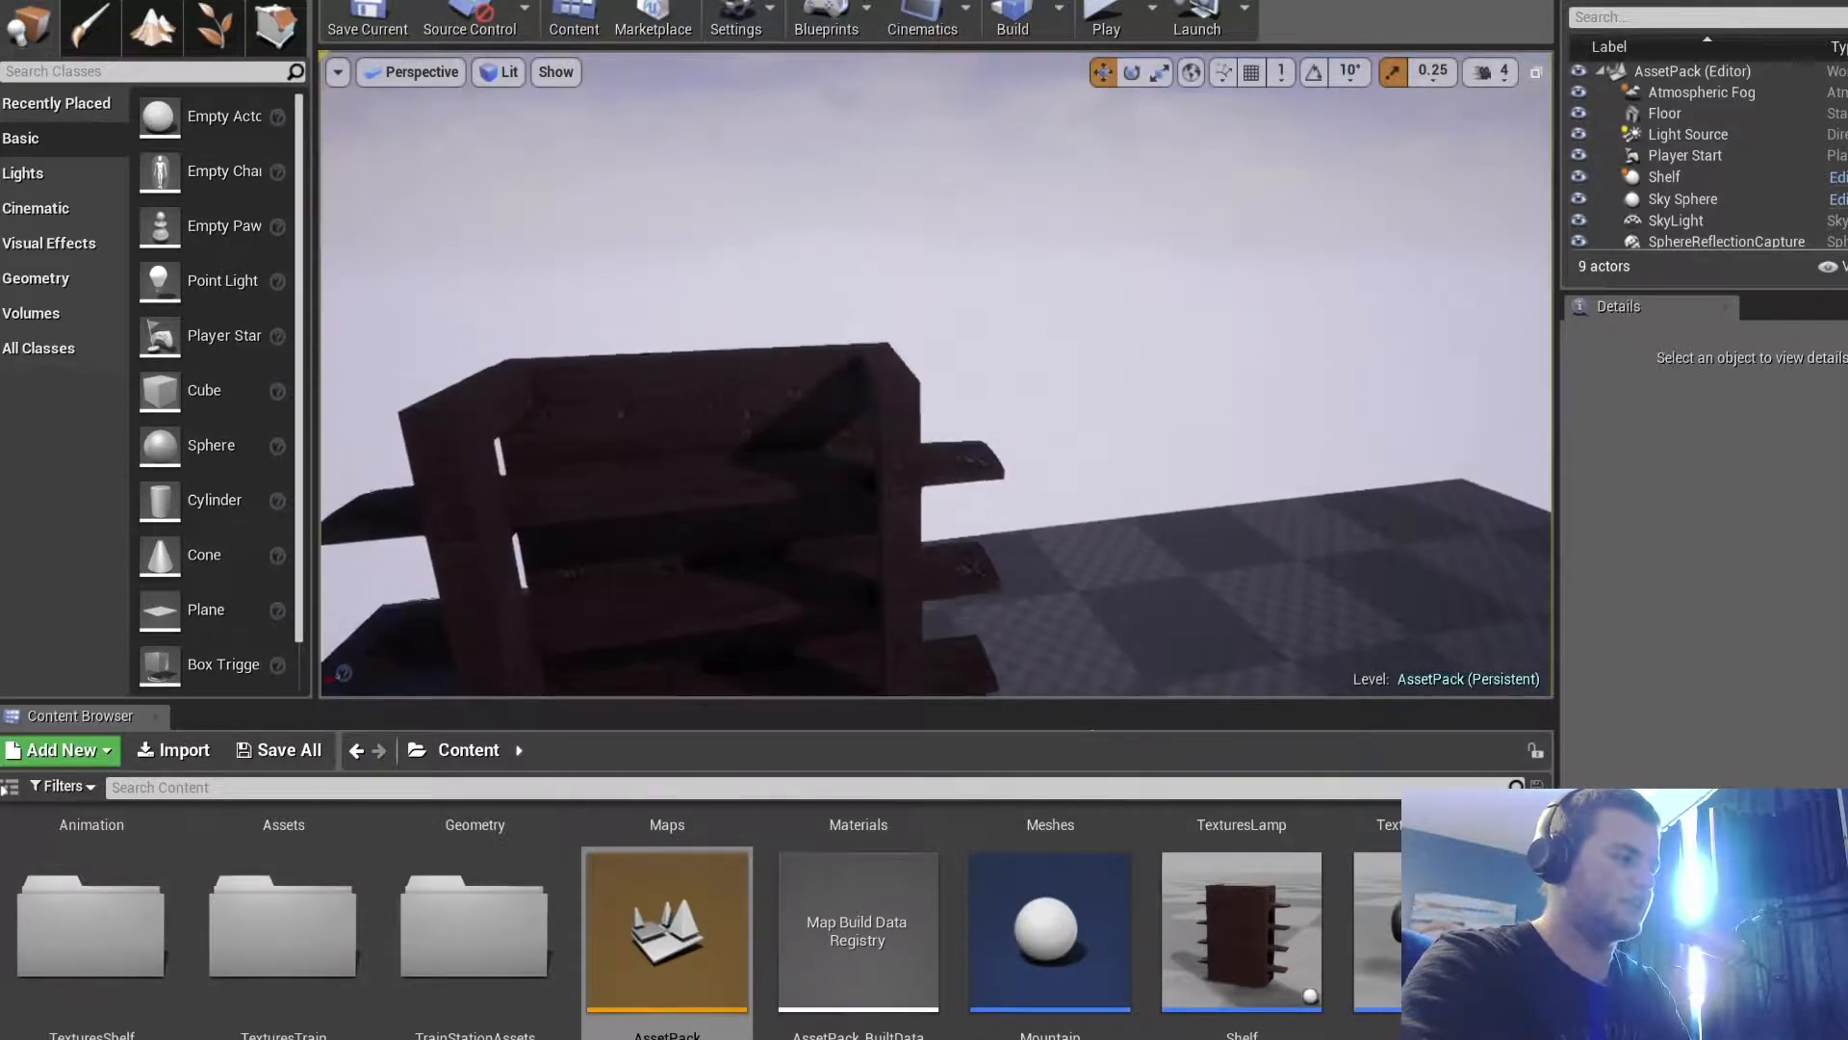
{"action": "scroll", "coordinate": [950, 454], "scroll_direction": "down", "scroll_amount": 8}
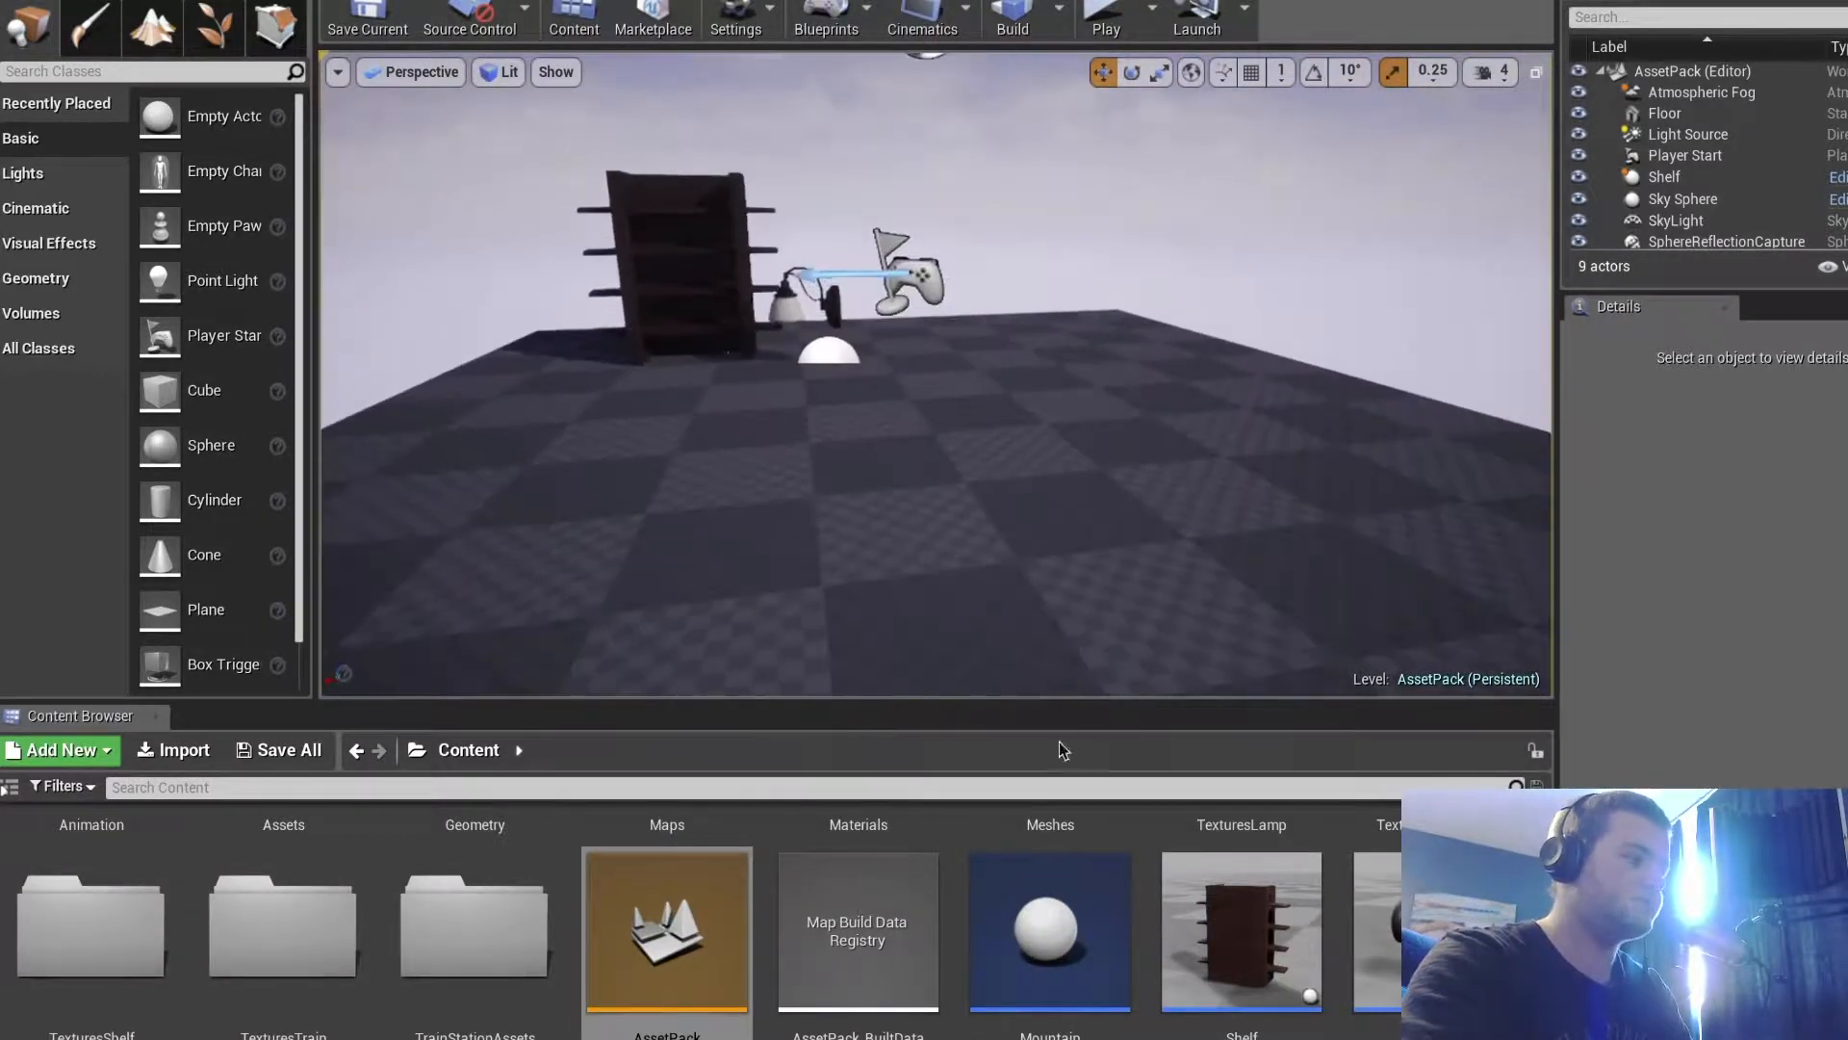
Open the TrainStationAssets content folder and look through its imported materials and static meshes
{"action": "scroll", "coordinate": [805, 974], "scroll_direction": "up", "scroll_amount": 3}
{"action": "scroll", "coordinate": [539, 977], "scroll_direction": "down", "scroll_amount": 3}
{"action": "double_click", "coordinate": [498, 966]}
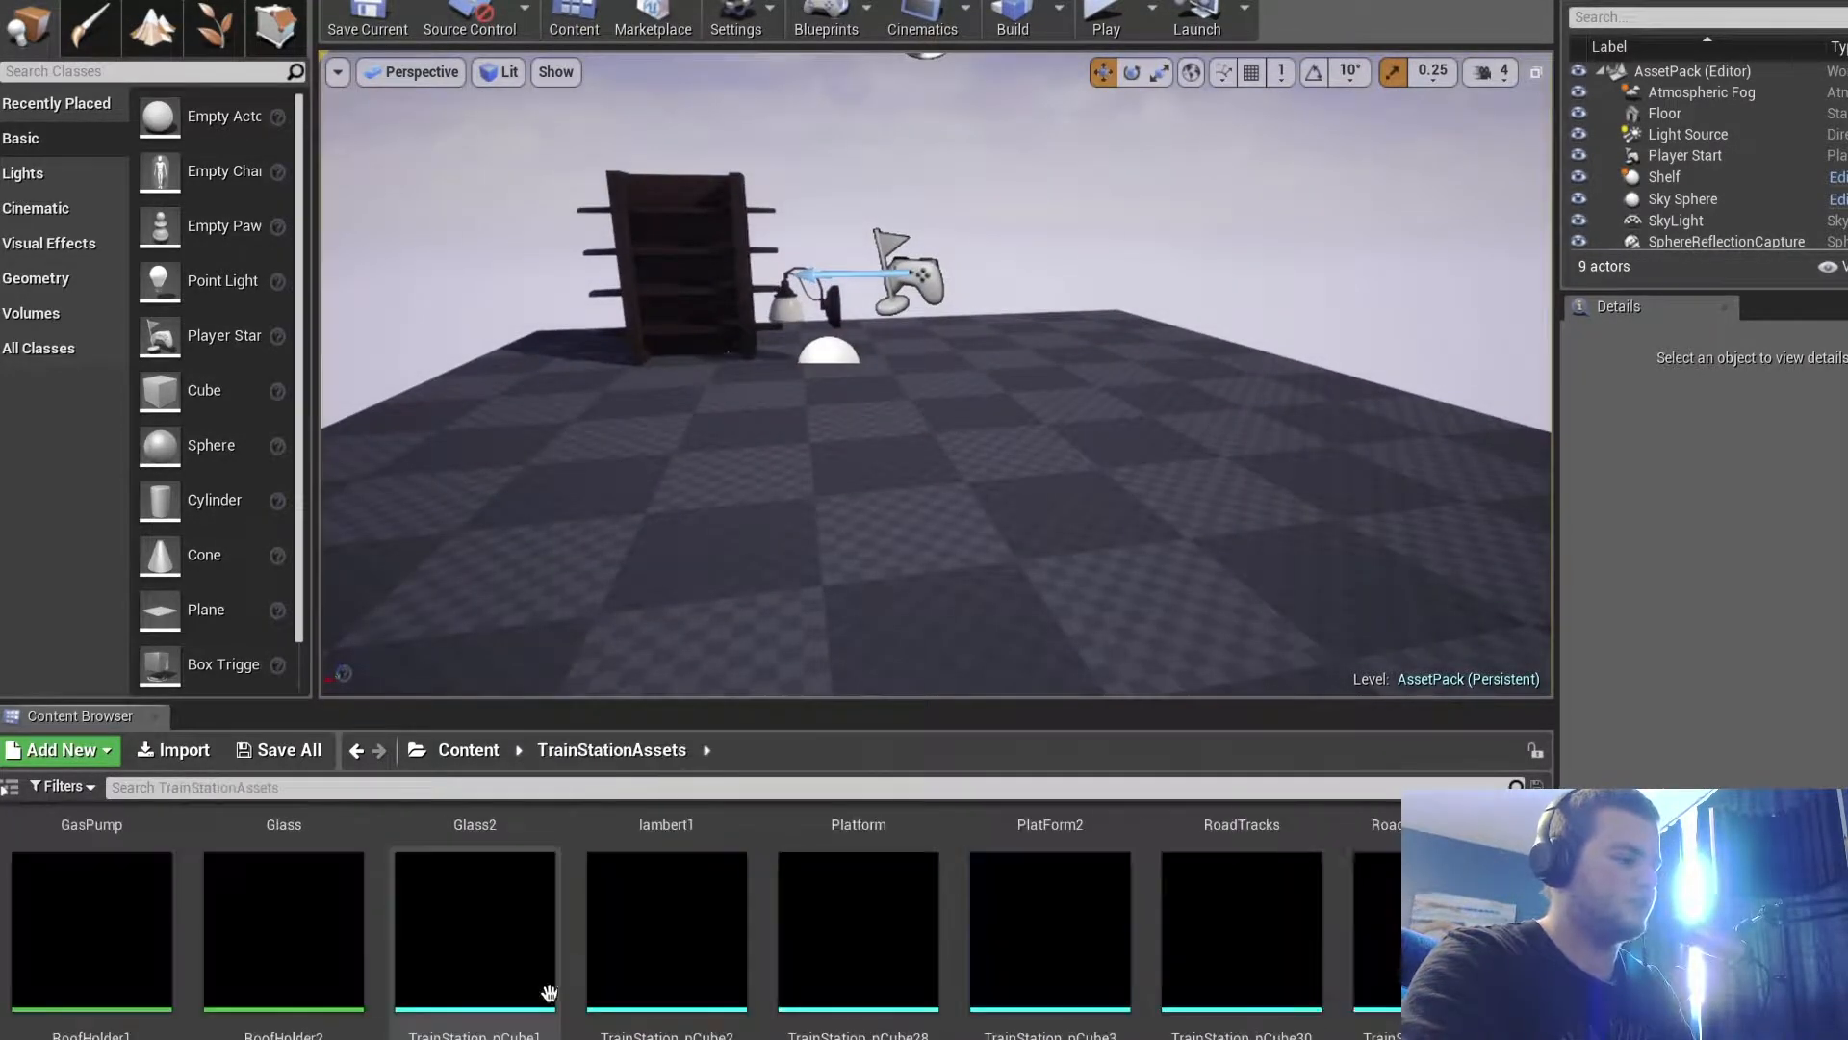
{"action": "scroll", "coordinate": [645, 982], "scroll_direction": "down", "scroll_amount": 2}
{"action": "scroll", "coordinate": [760, 983], "scroll_direction": "down", "scroll_amount": 2}
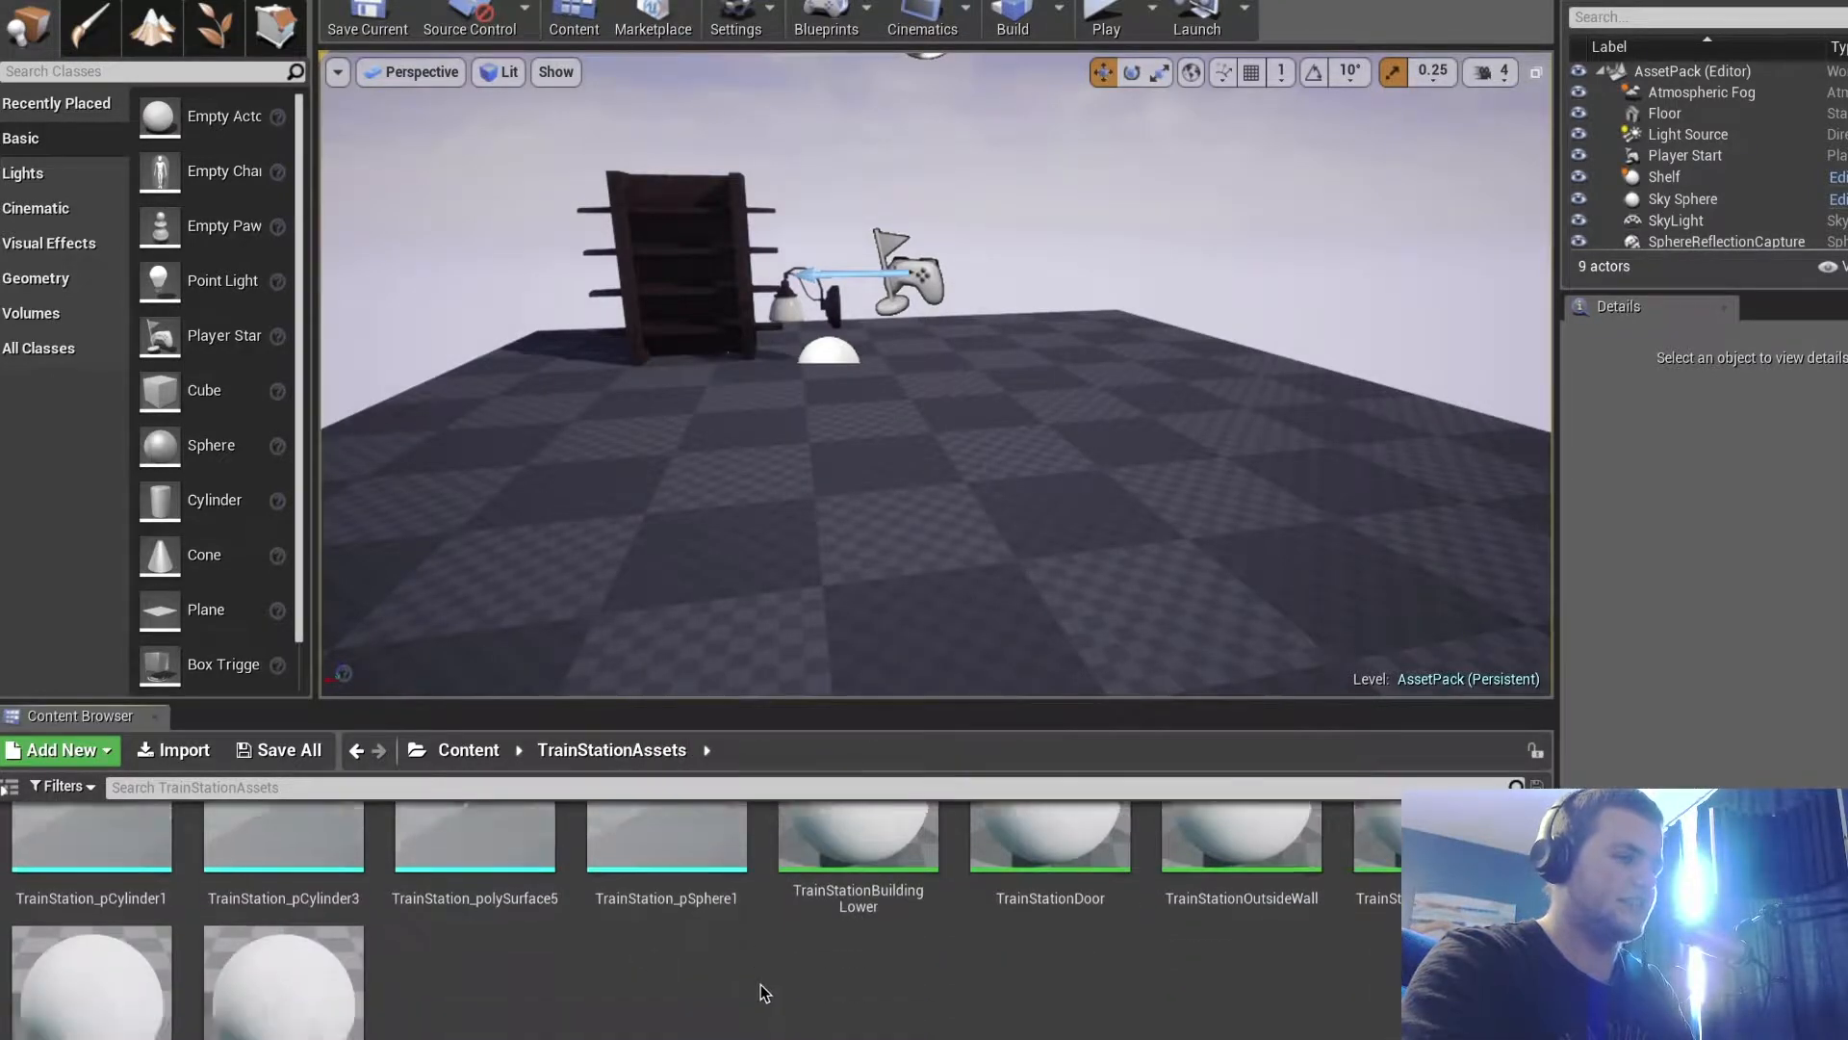
{"action": "scroll", "coordinate": [761, 984], "scroll_direction": "up", "scroll_amount": 4}
{"action": "scroll", "coordinate": [760, 984], "scroll_direction": "down", "scroll_amount": 4}
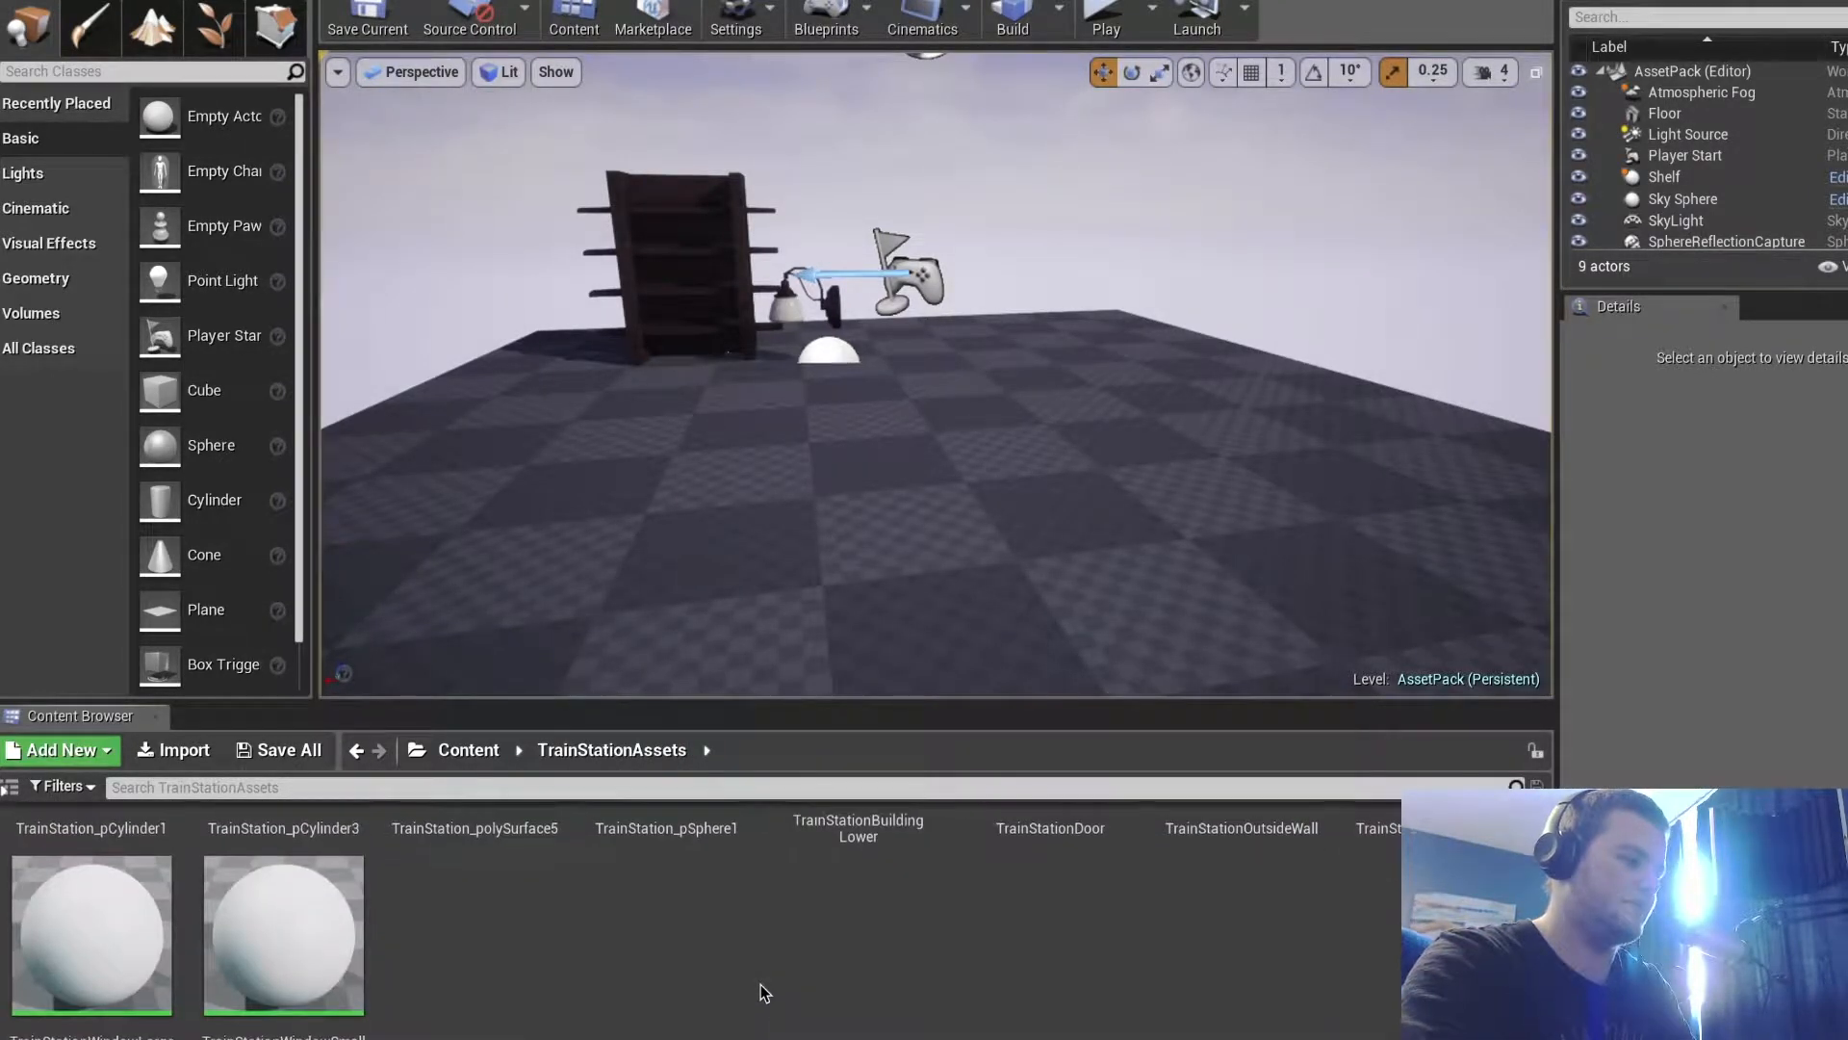
{"action": "scroll", "coordinate": [760, 984], "scroll_direction": "up", "scroll_amount": 4}
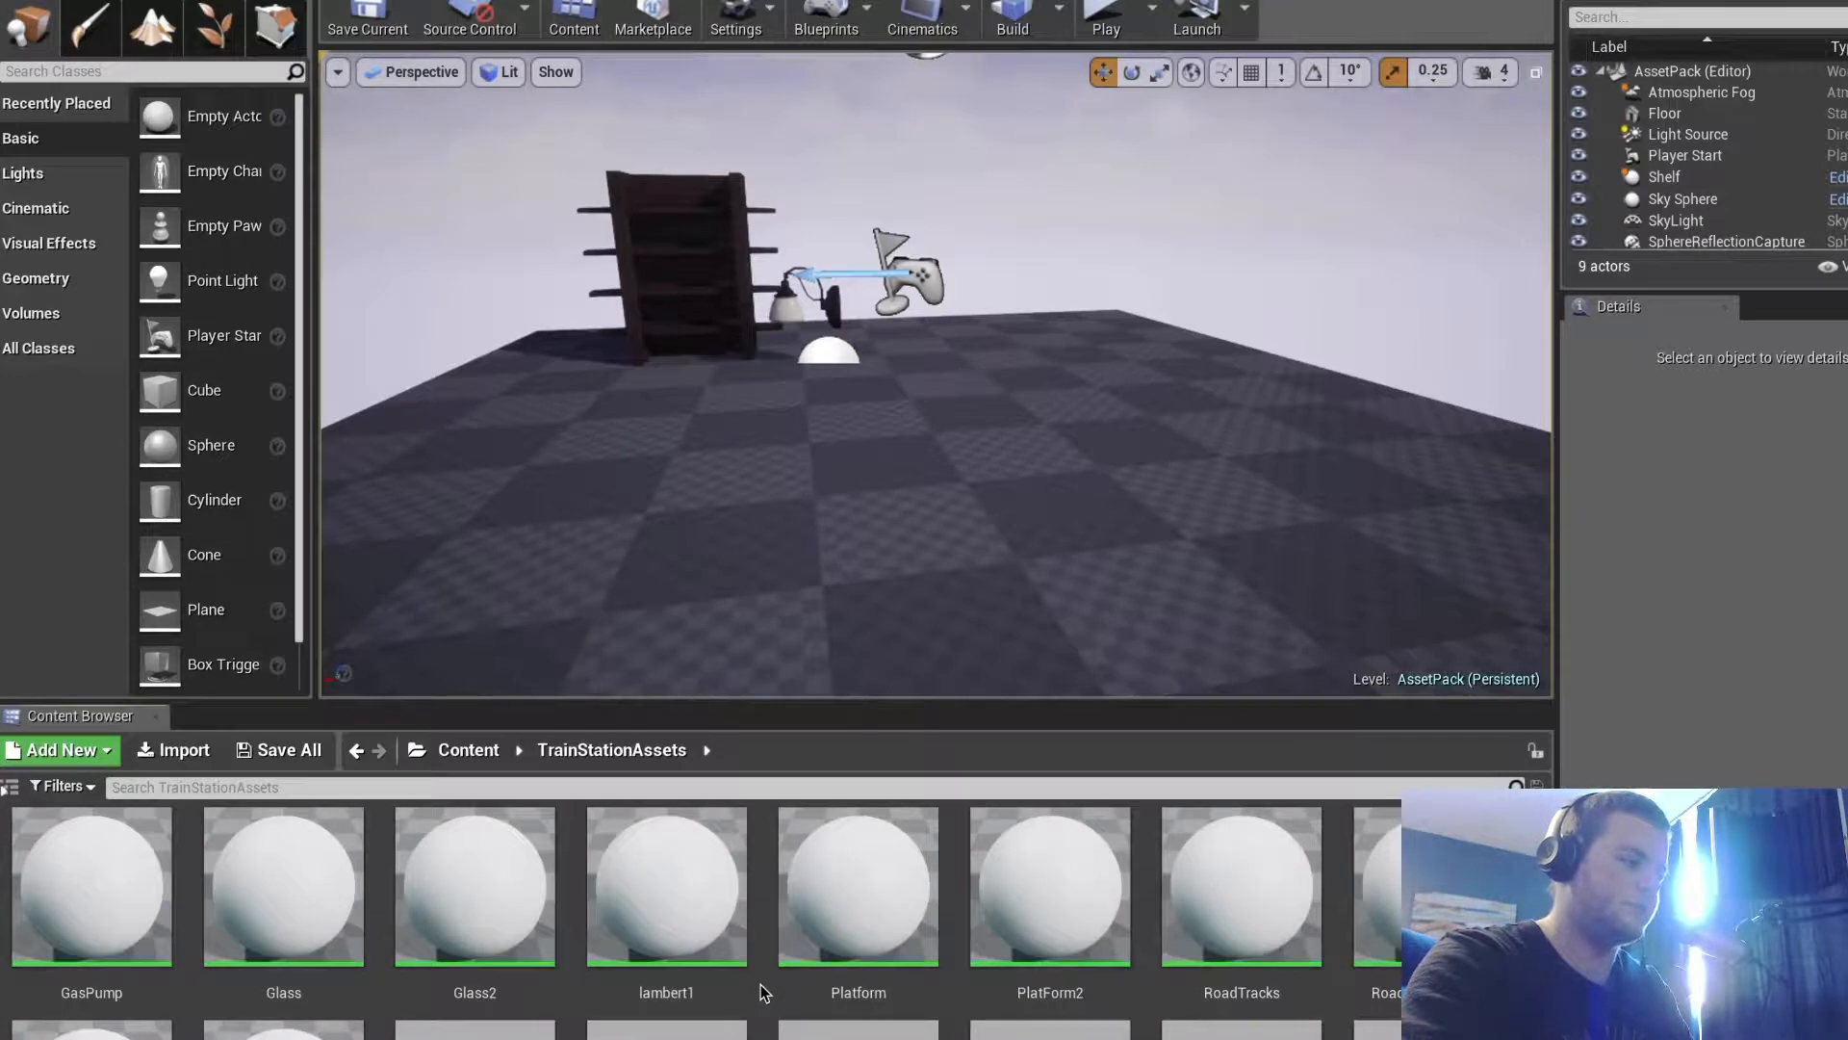
{"action": "scroll", "coordinate": [1028, 925], "scroll_direction": "down", "scroll_amount": 3}
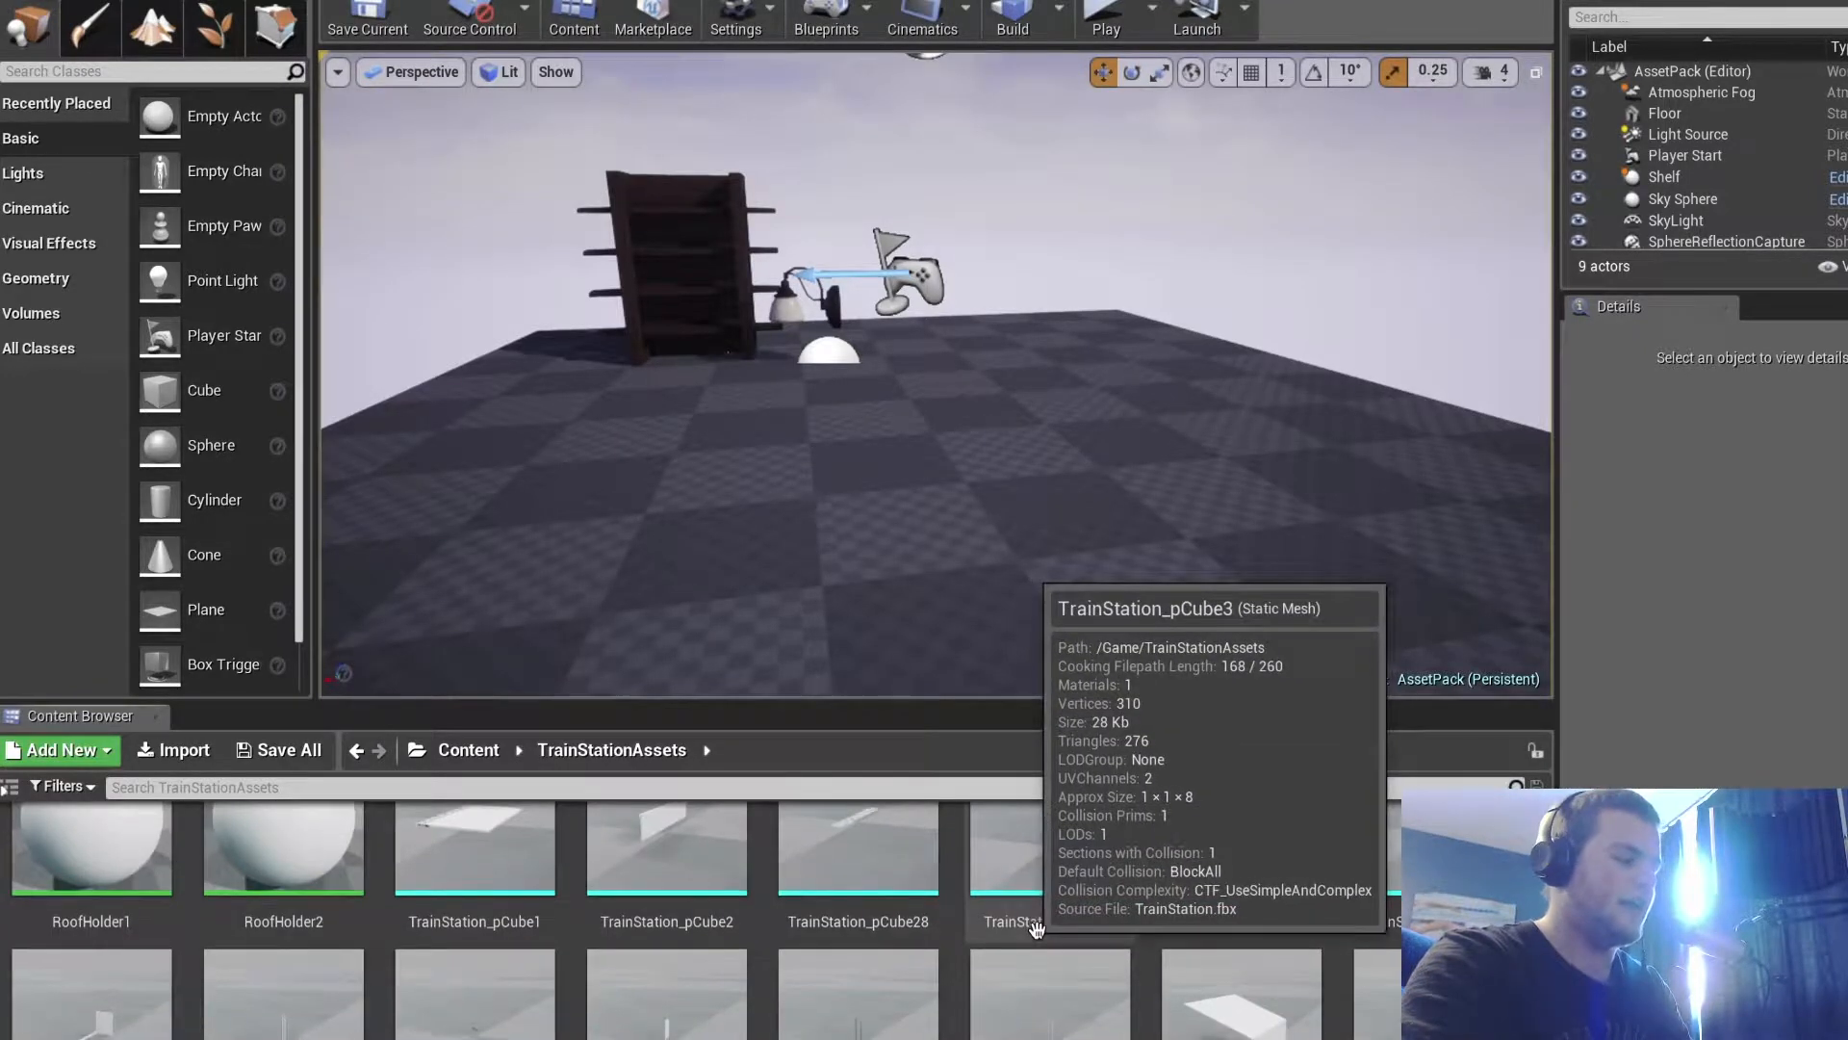
{"action": "scroll", "coordinate": [1028, 927], "scroll_direction": "down", "scroll_amount": 2}
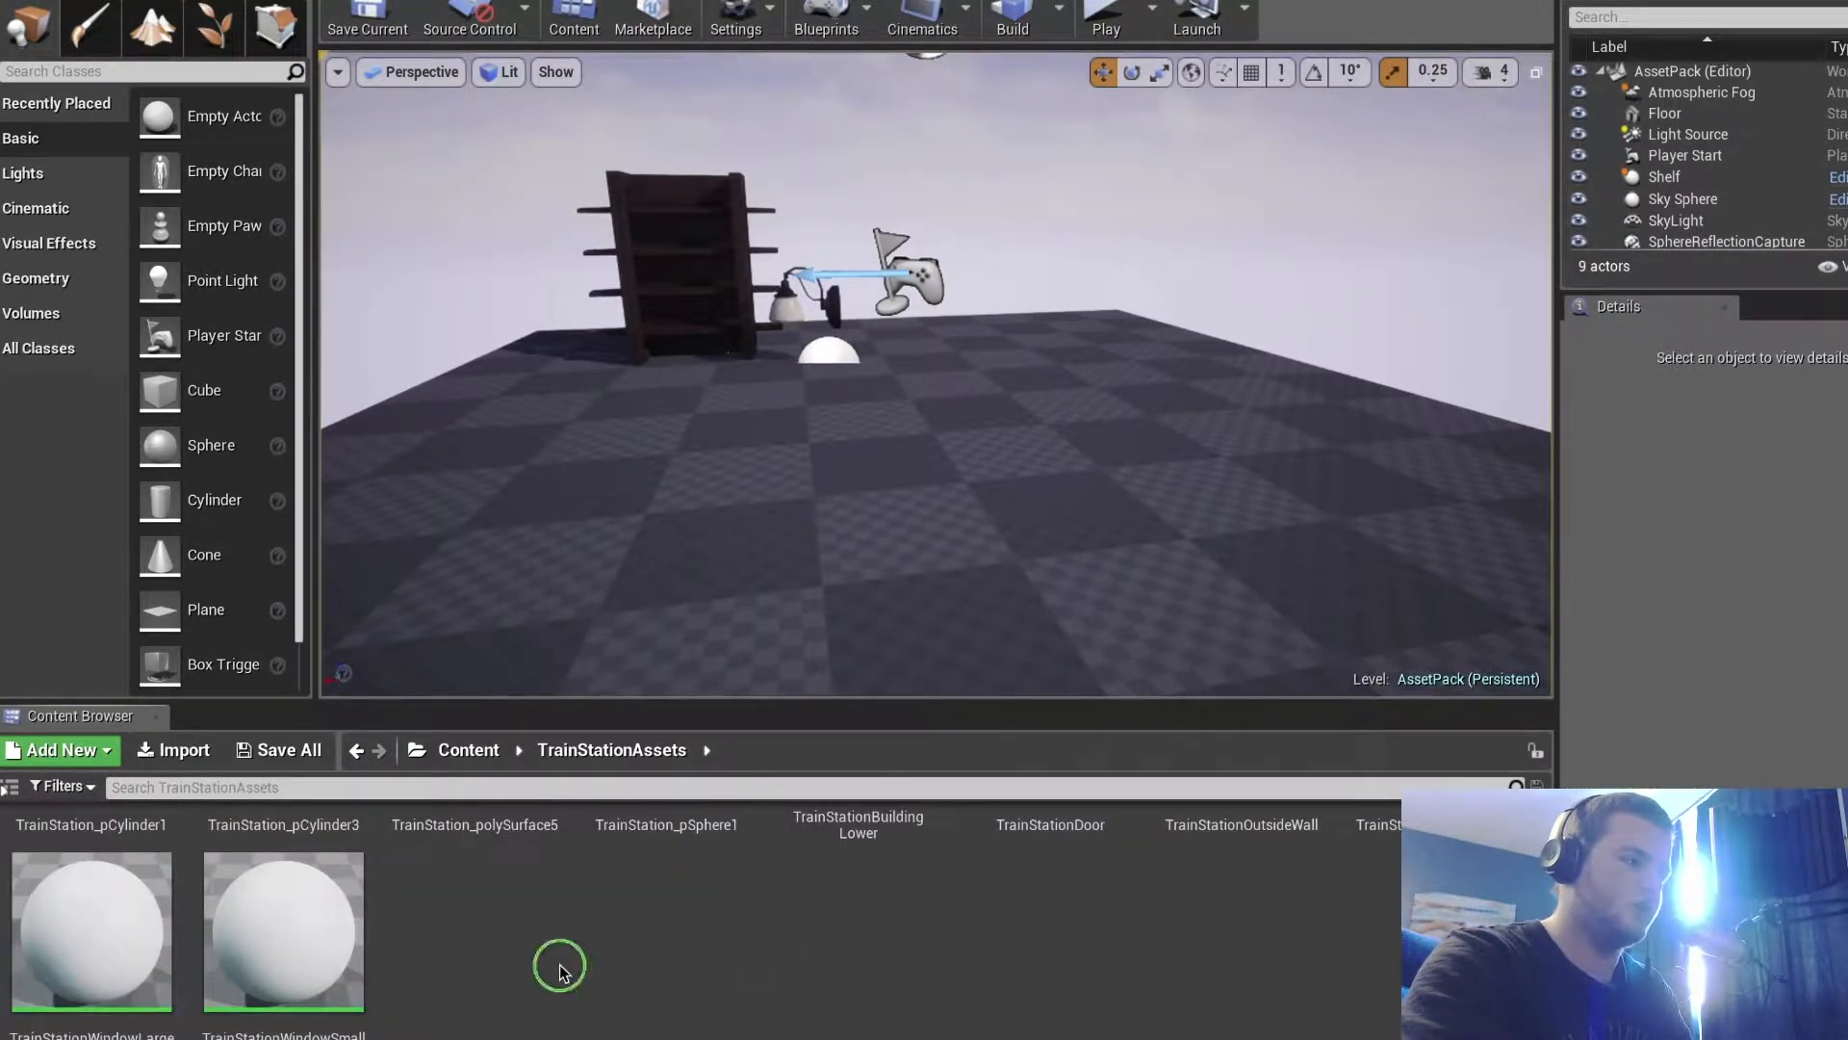
Create an Actor Blueprint class named TrainStation in the TrainStationAssets folder
{"action": "right_click", "coordinate": [559, 964]}
{"action": "left_click", "coordinate": [665, 476]}
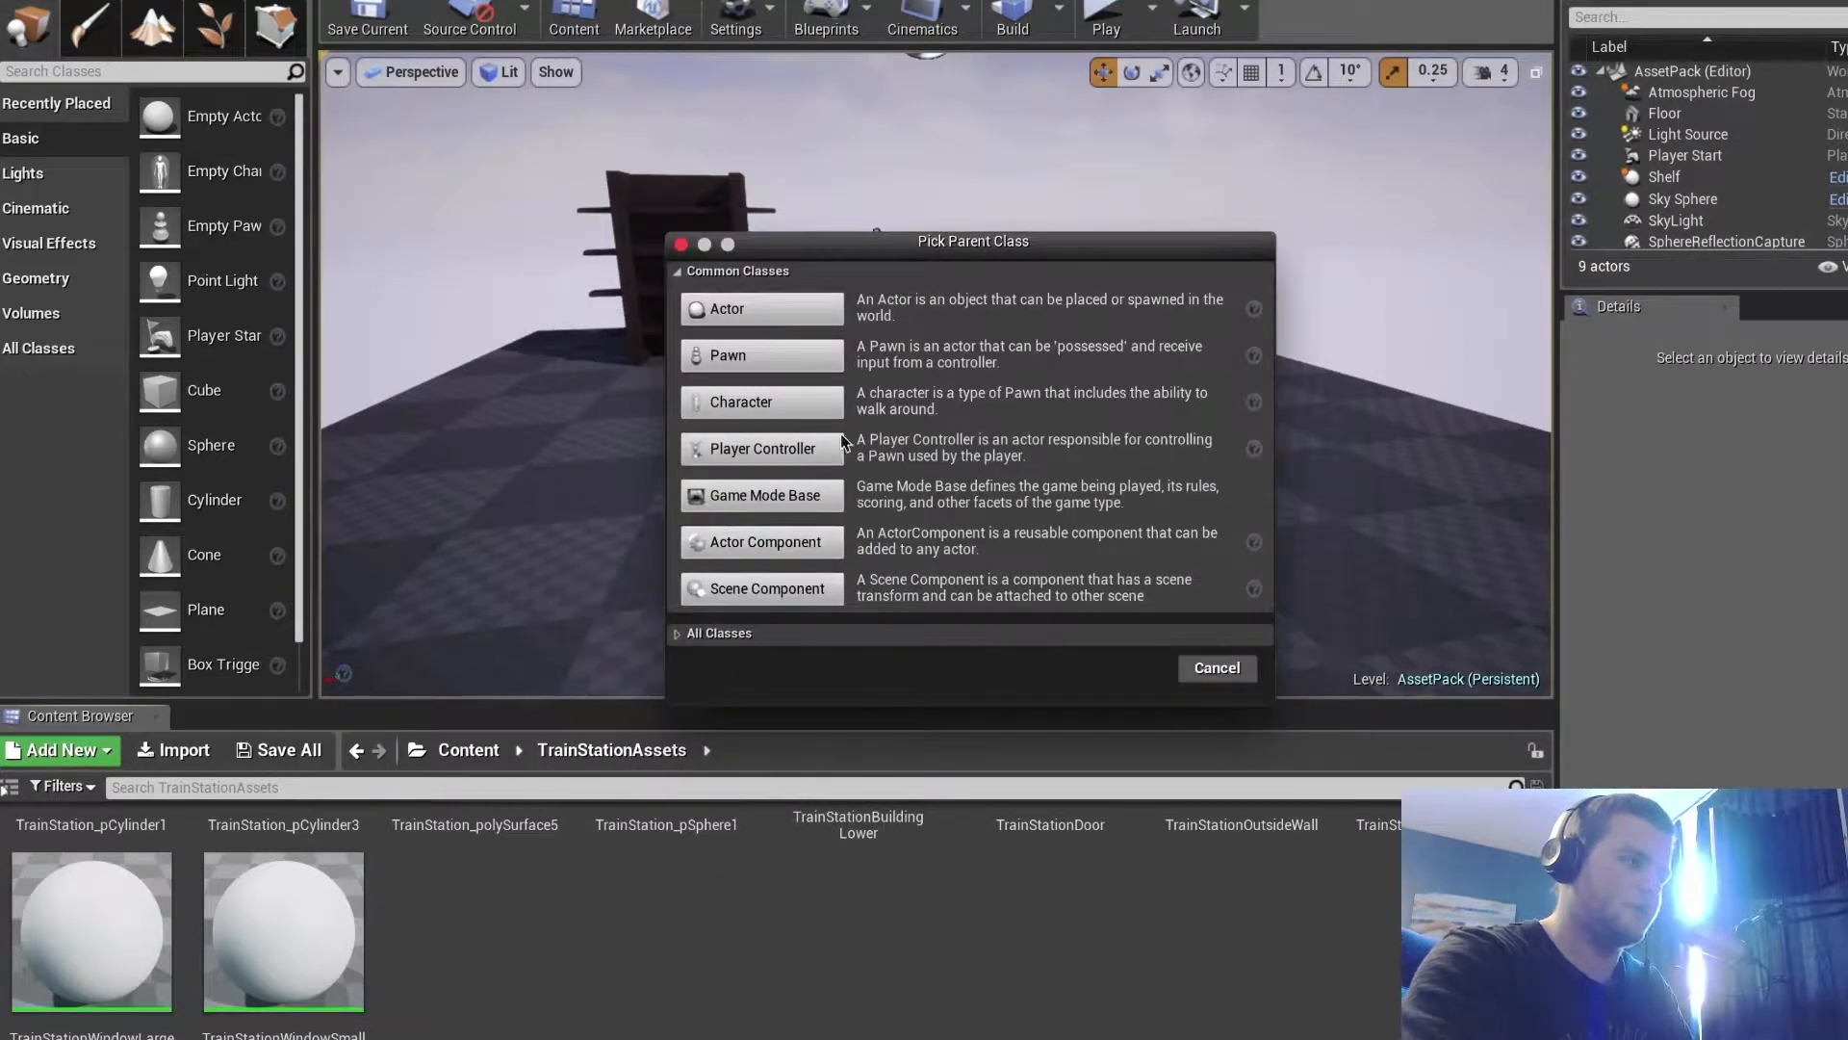
{"action": "left_click", "coordinate": [763, 308]}
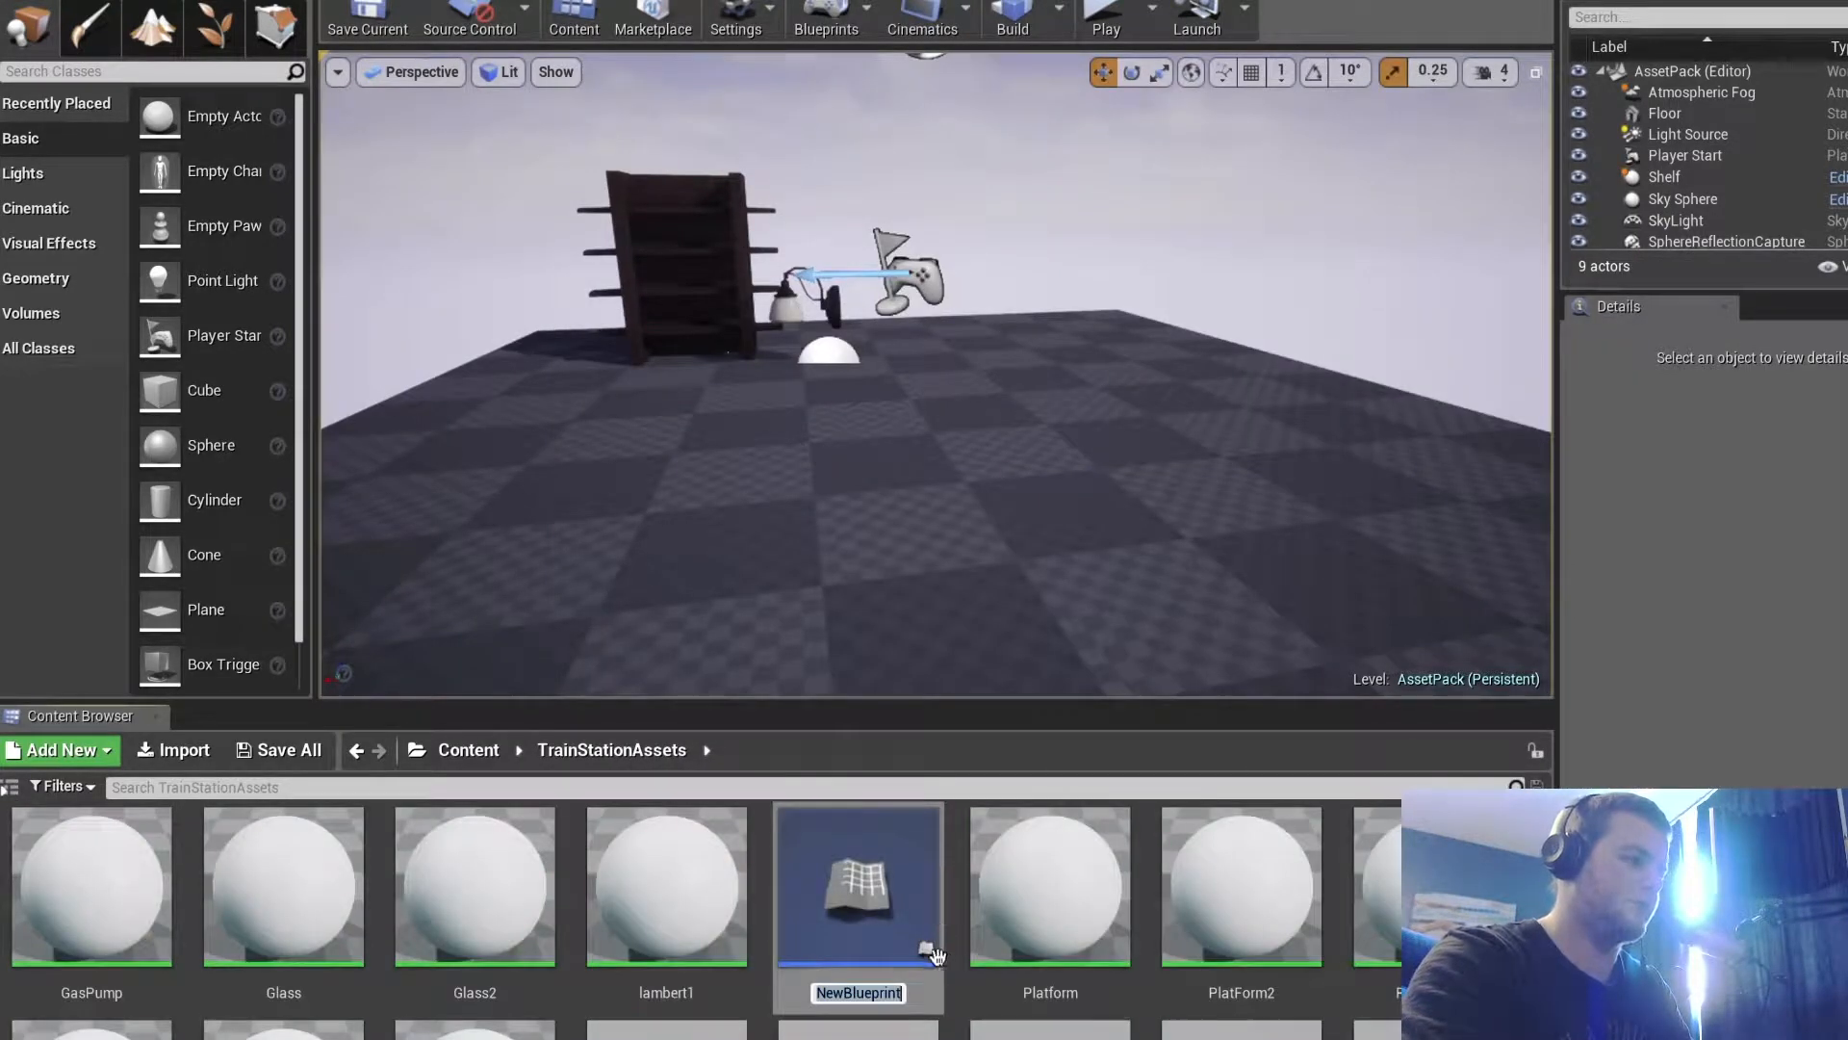
{"action": "key", "text": "BackSpace"}
{"action": "type", "text": "Train"}
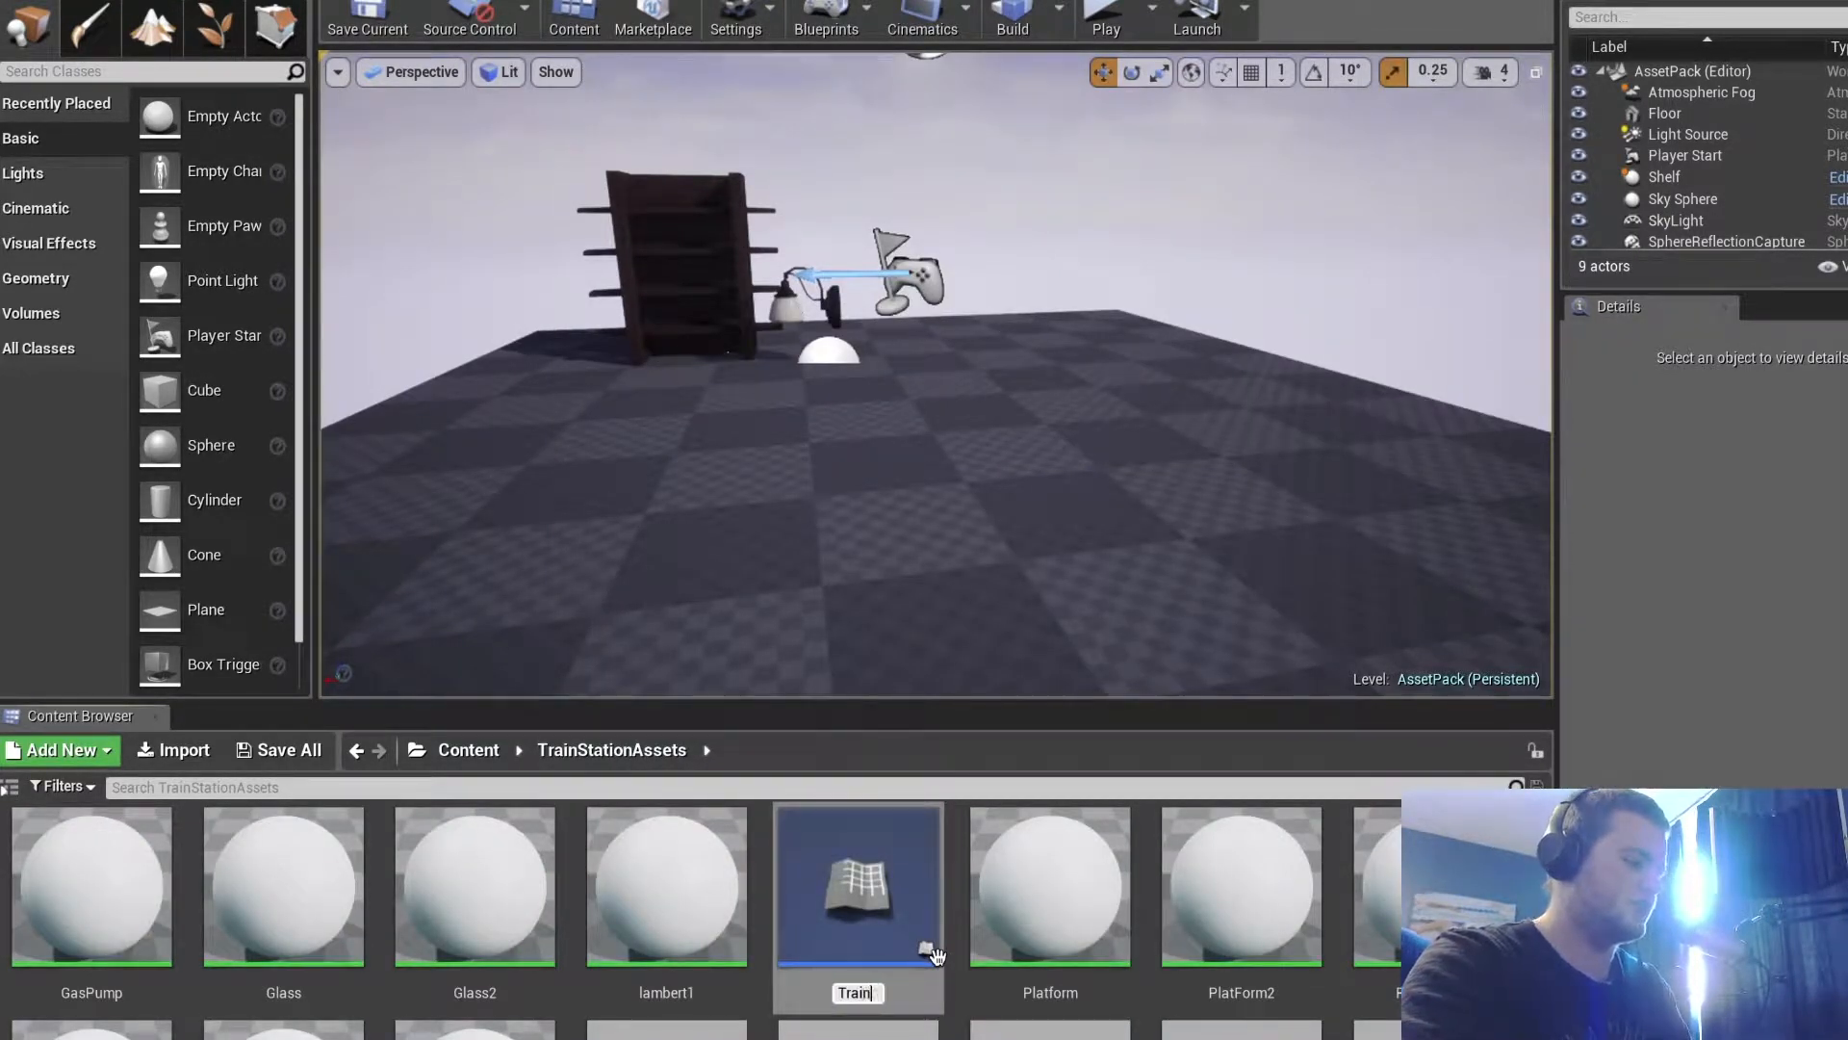
{"action": "type", "text": "Stat"}
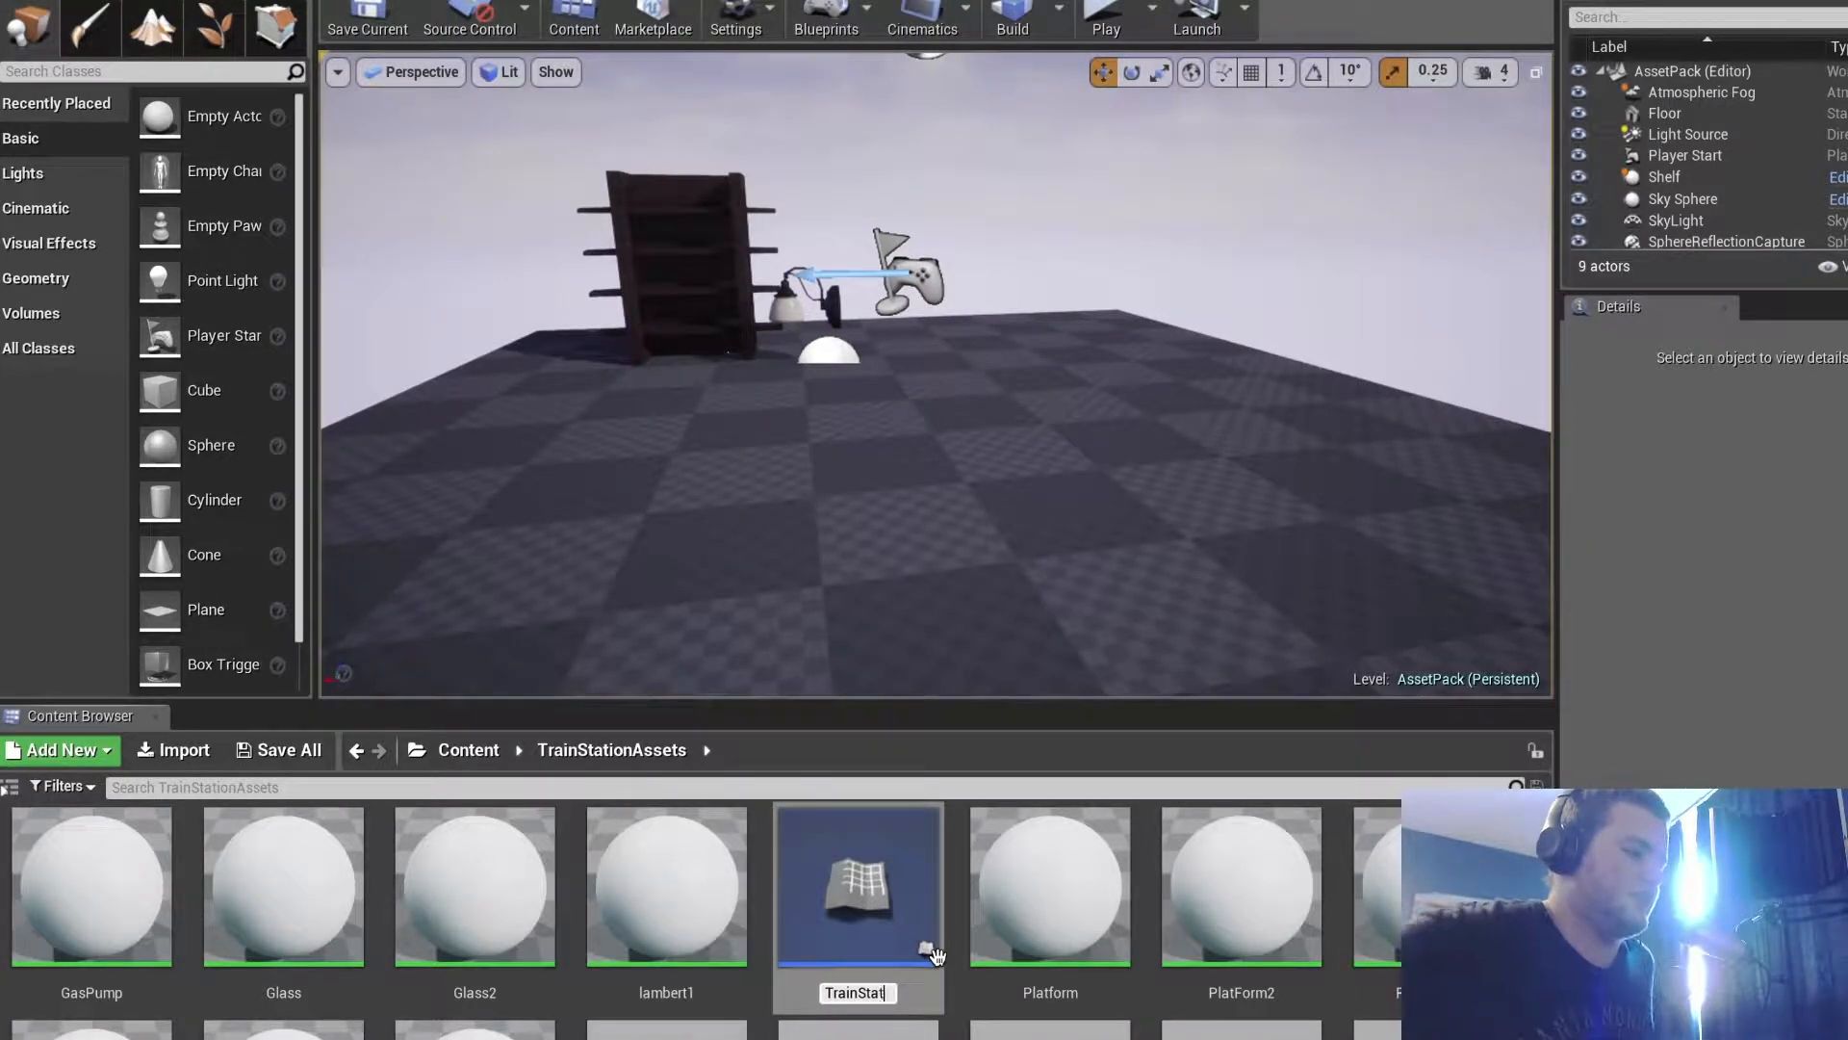
{"action": "type", "text": "ion"}
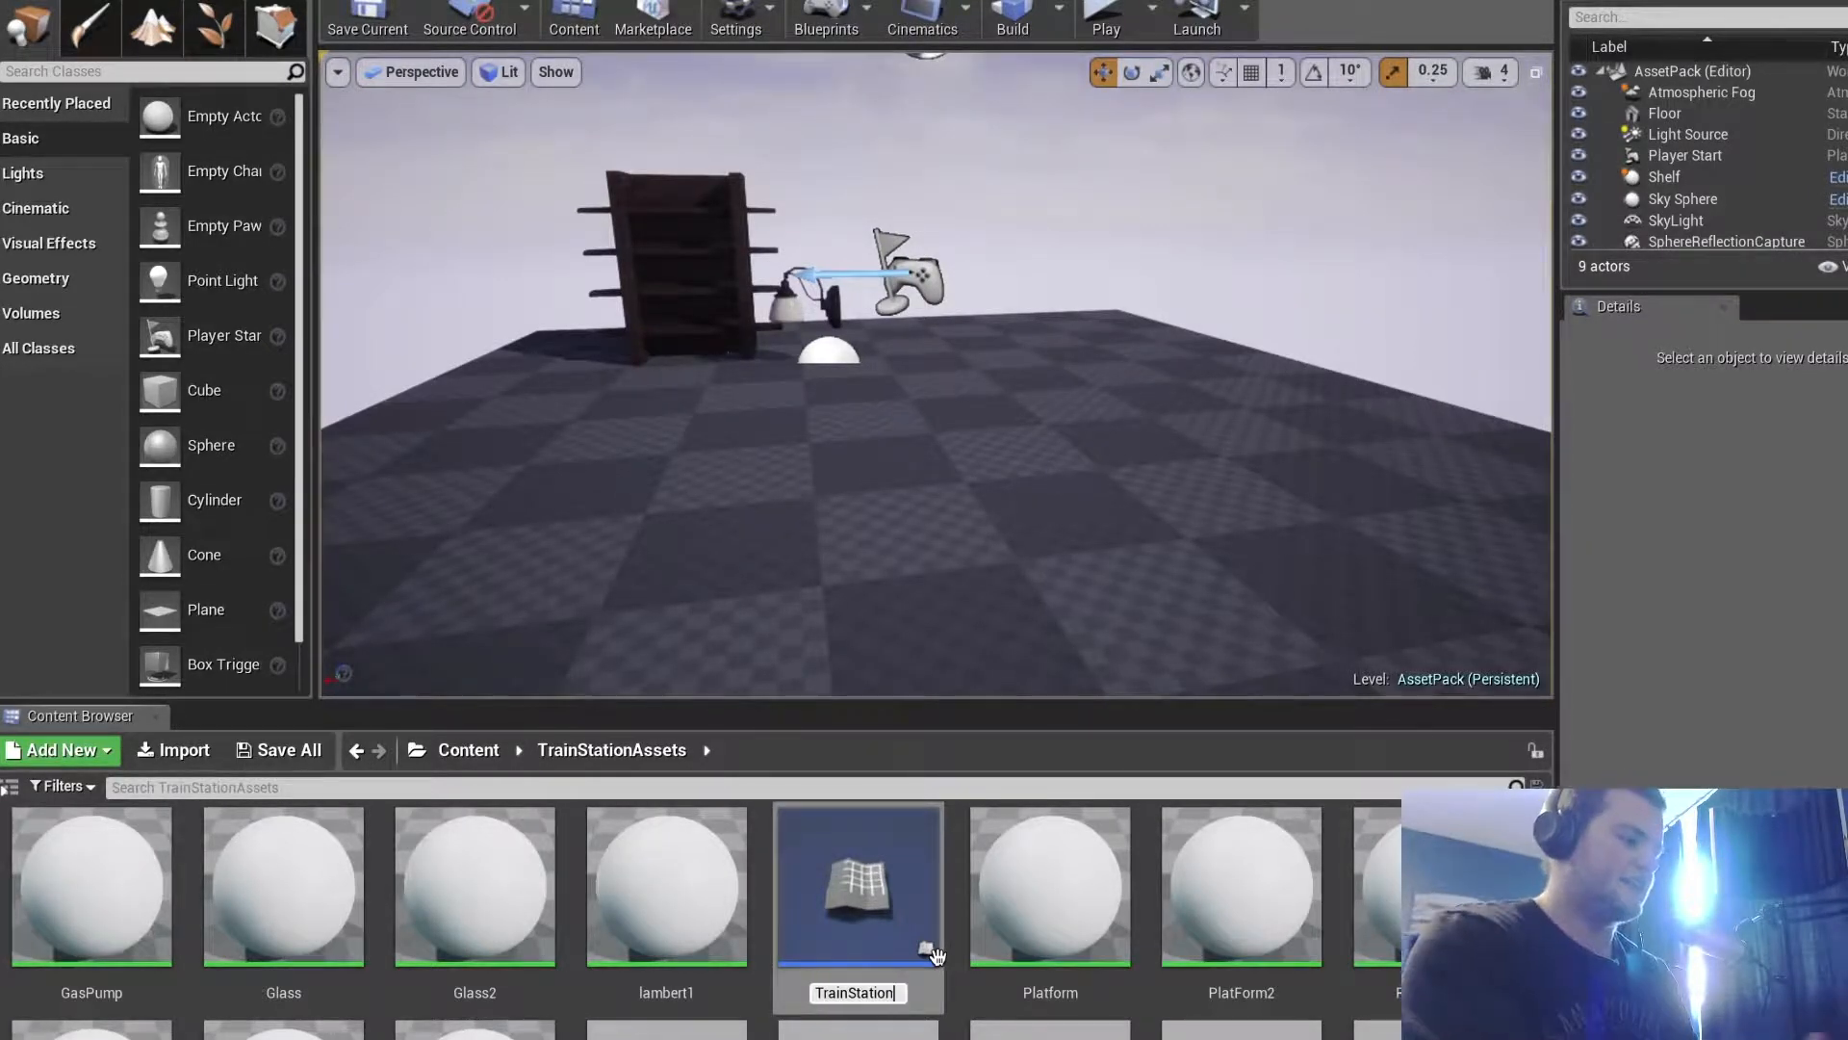
{"action": "key", "text": "Return"}
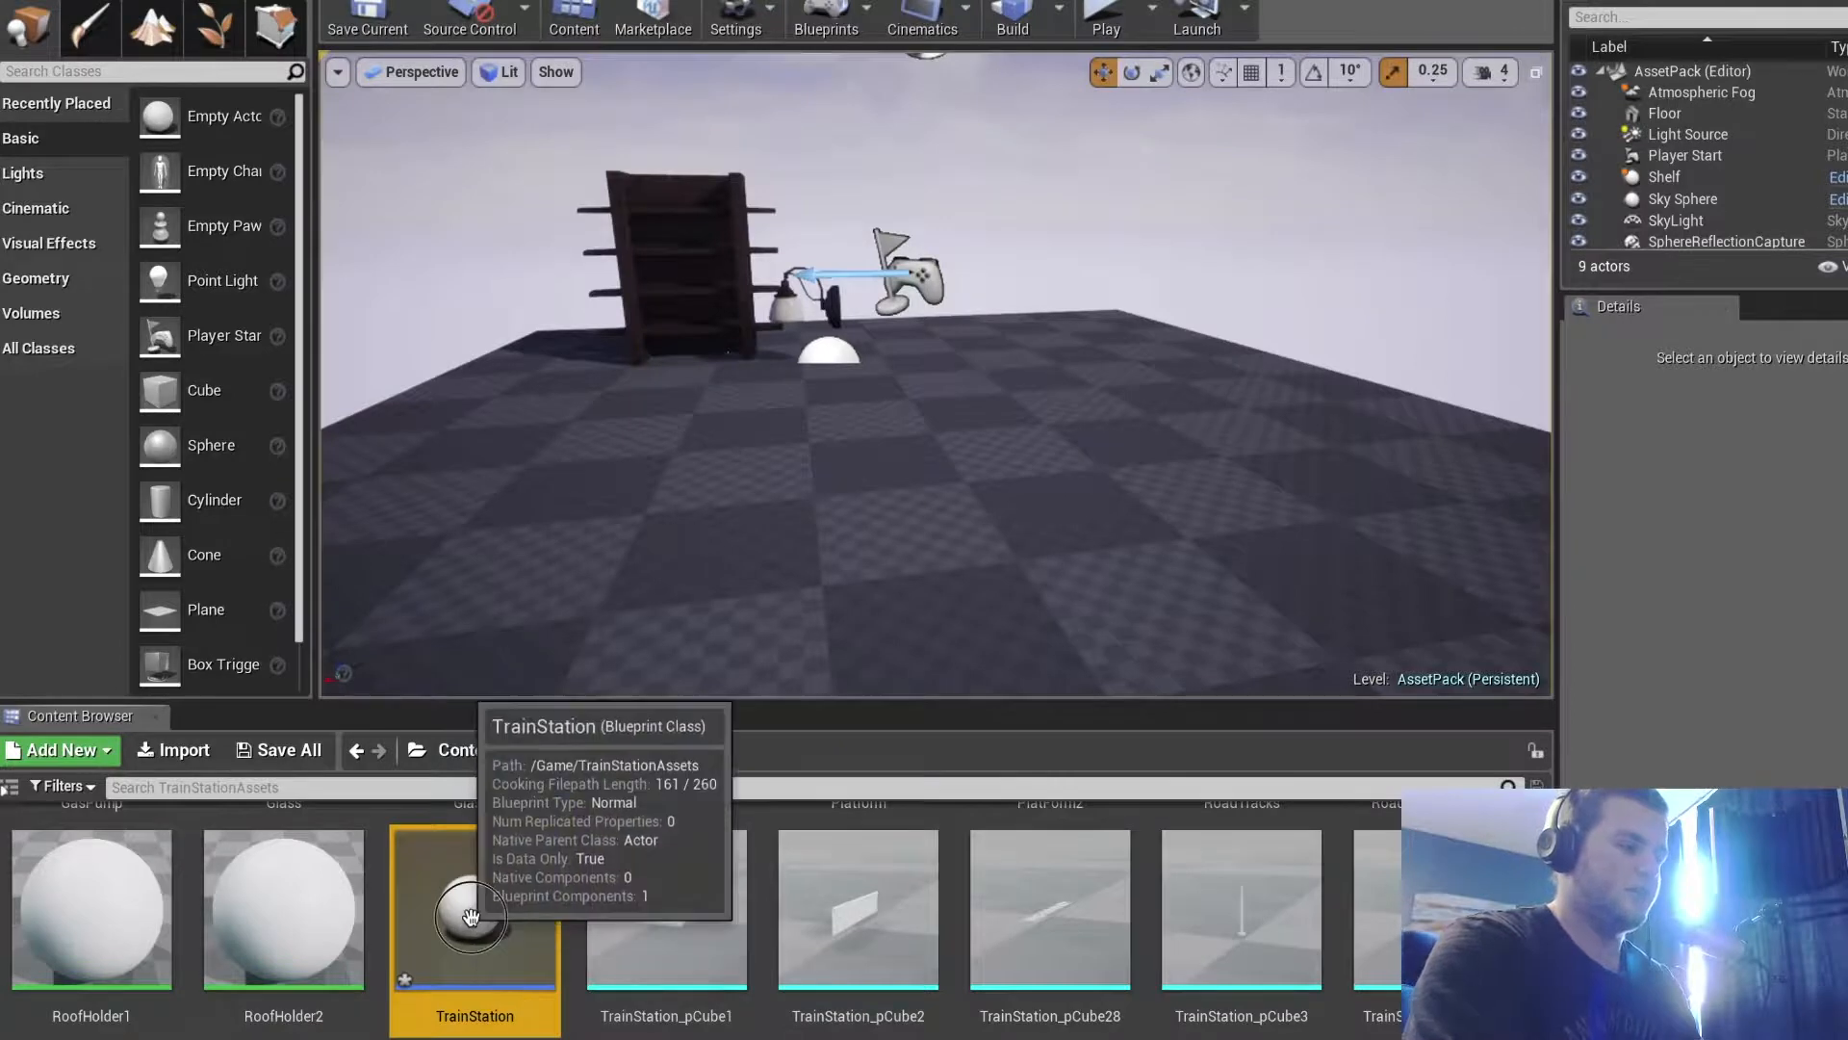
Open the TrainStation Blueprint in an enlarged editor window and add a Static Mesh component under the default scene root
{"action": "double_click", "coordinate": [504, 963]}
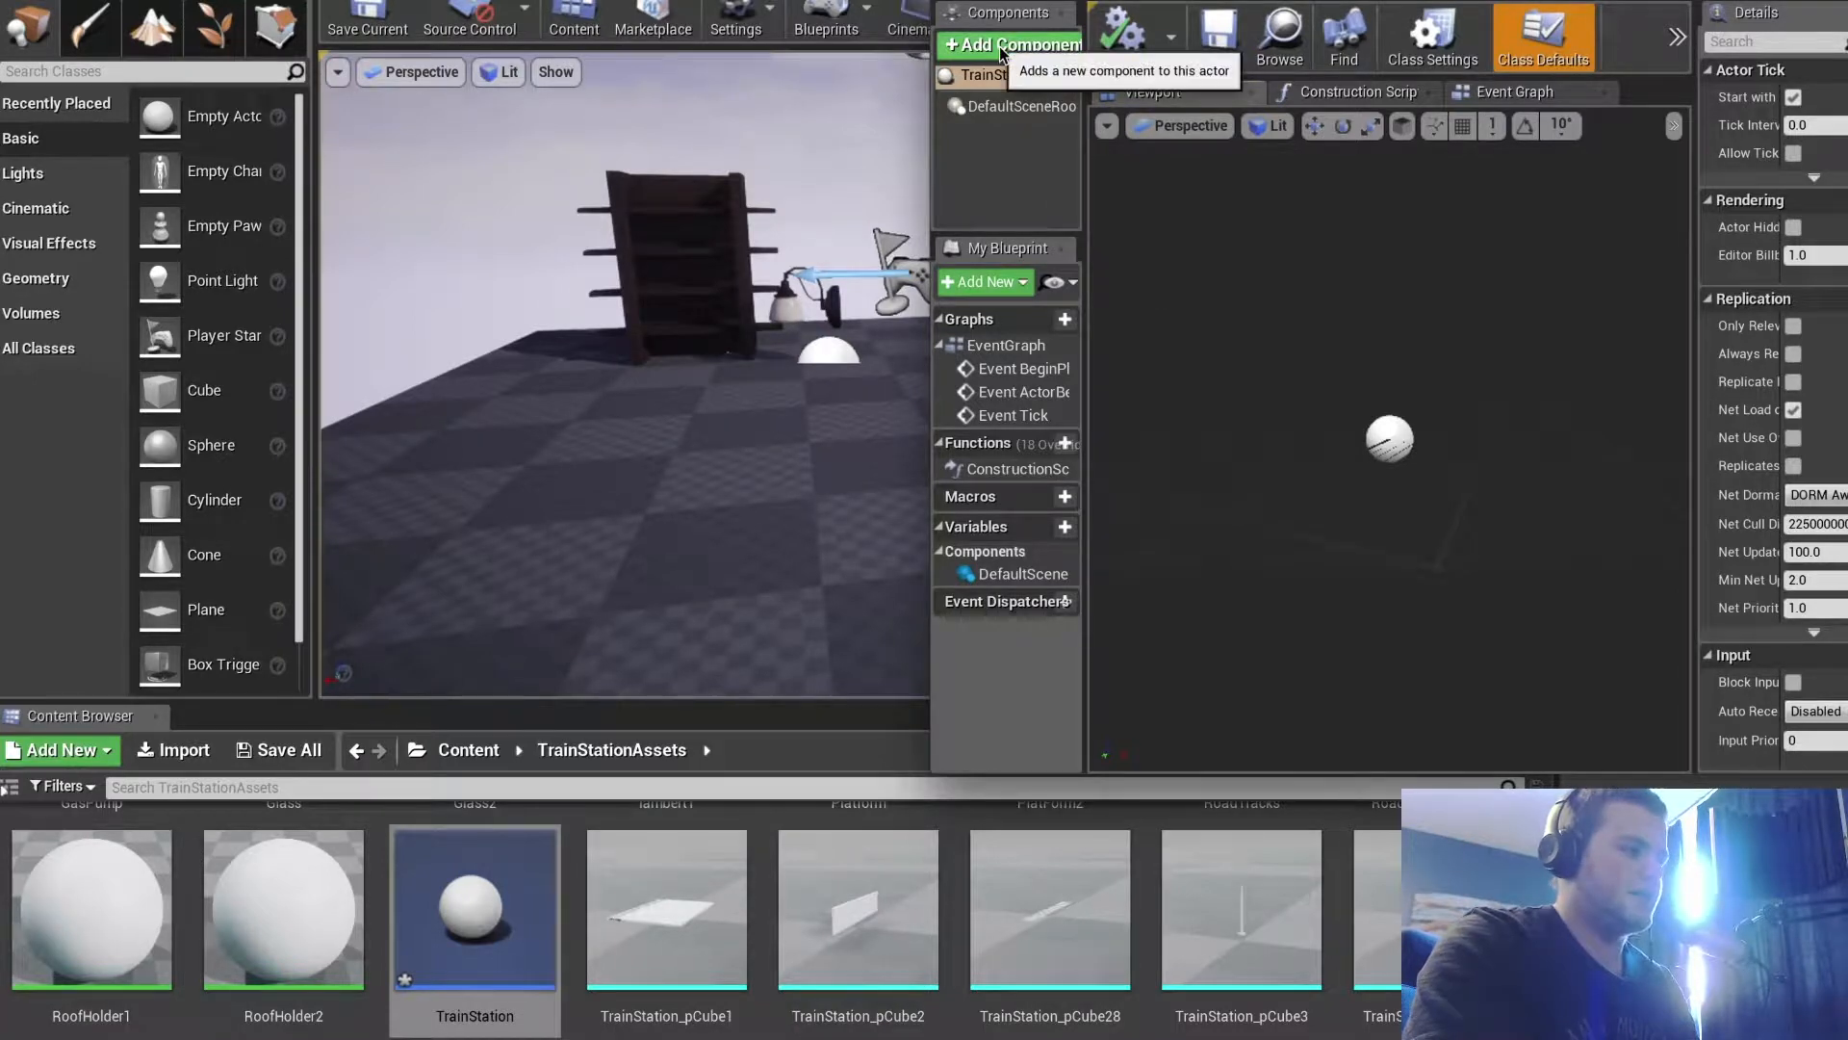
{"action": "left_click_drag", "start_coordinate": [931, 37], "coordinate": [289, 0]}
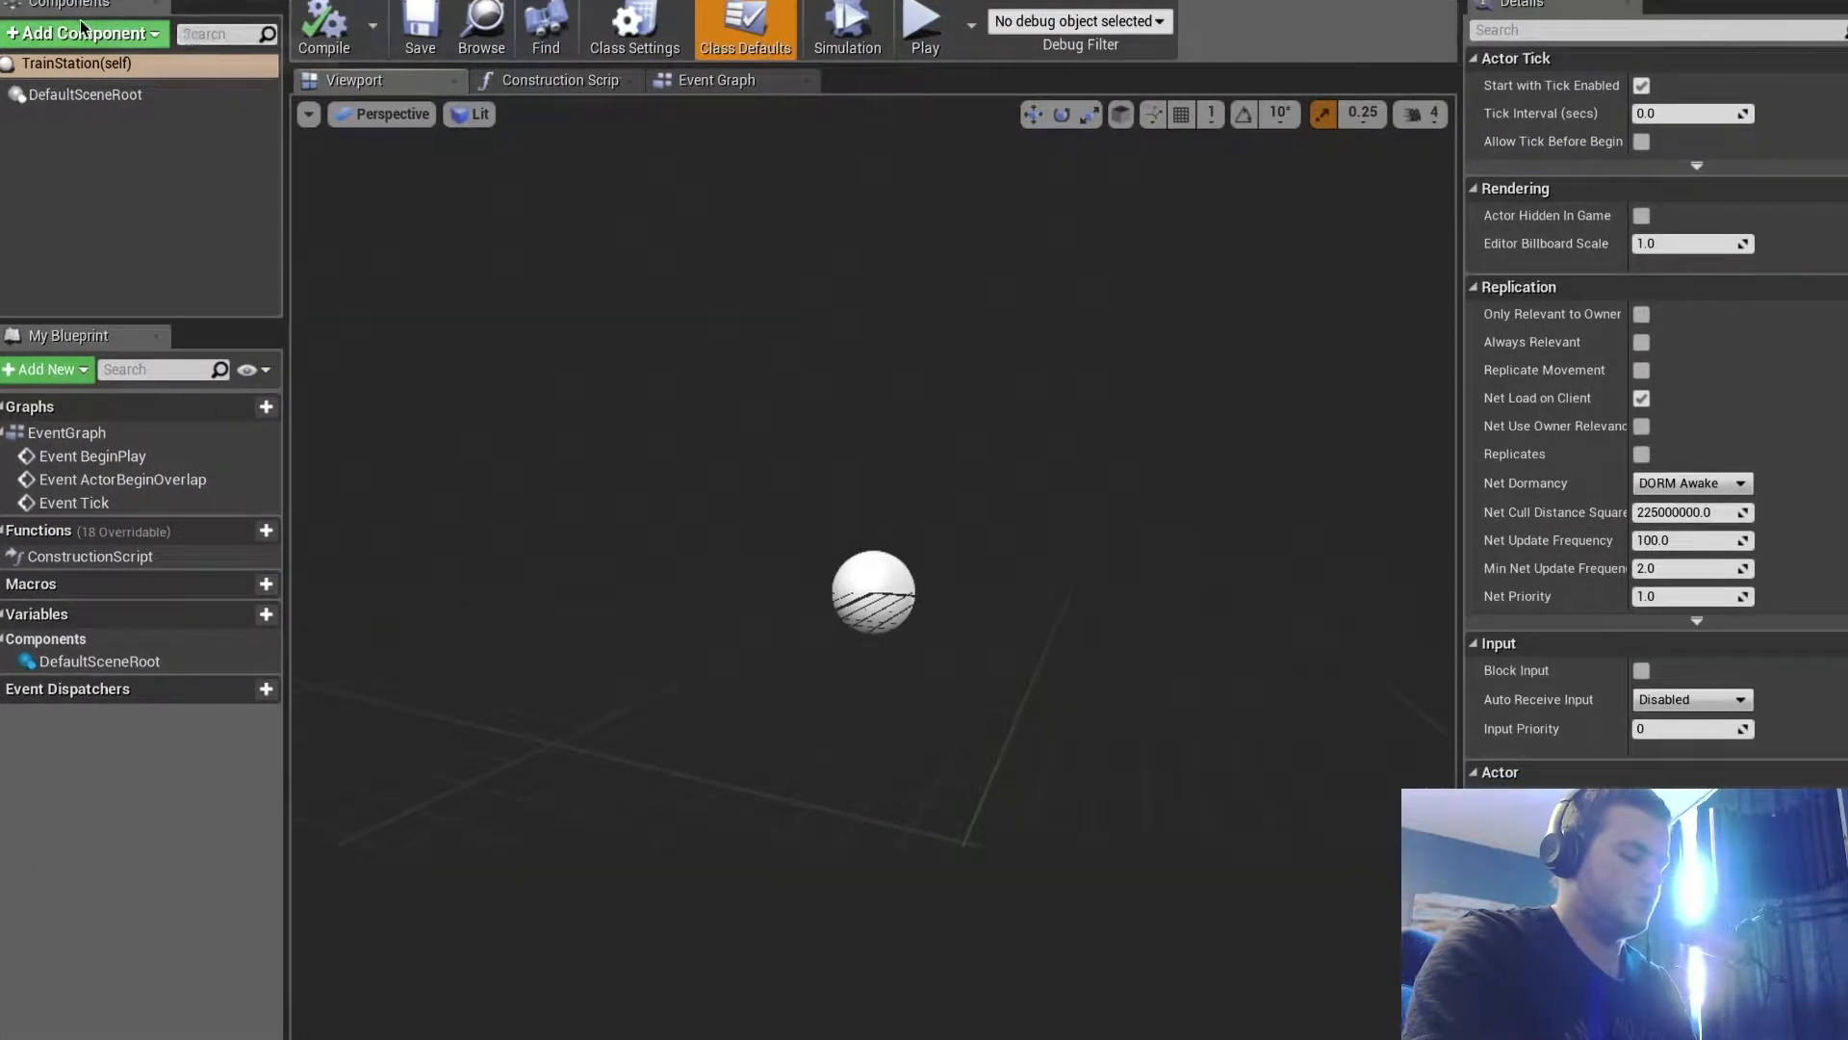
{"action": "left_click", "coordinate": [88, 41]}
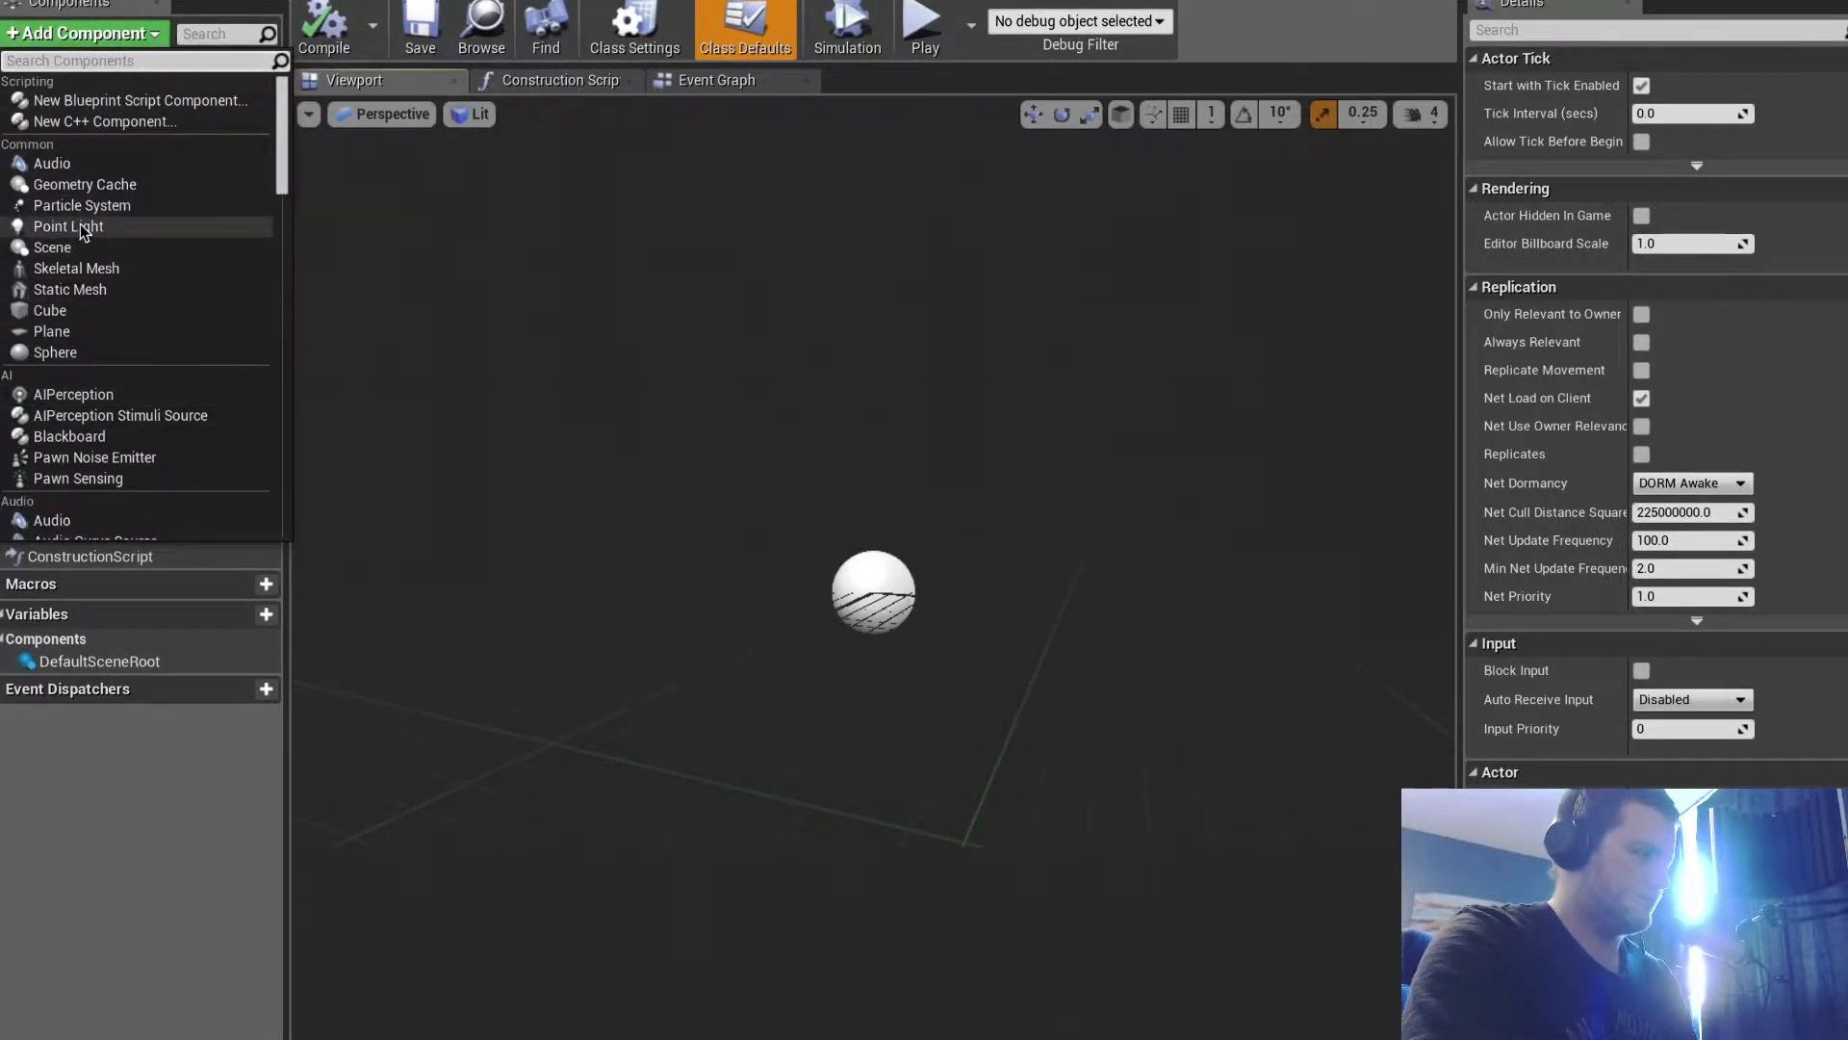
{"action": "left_click", "coordinate": [89, 289]}
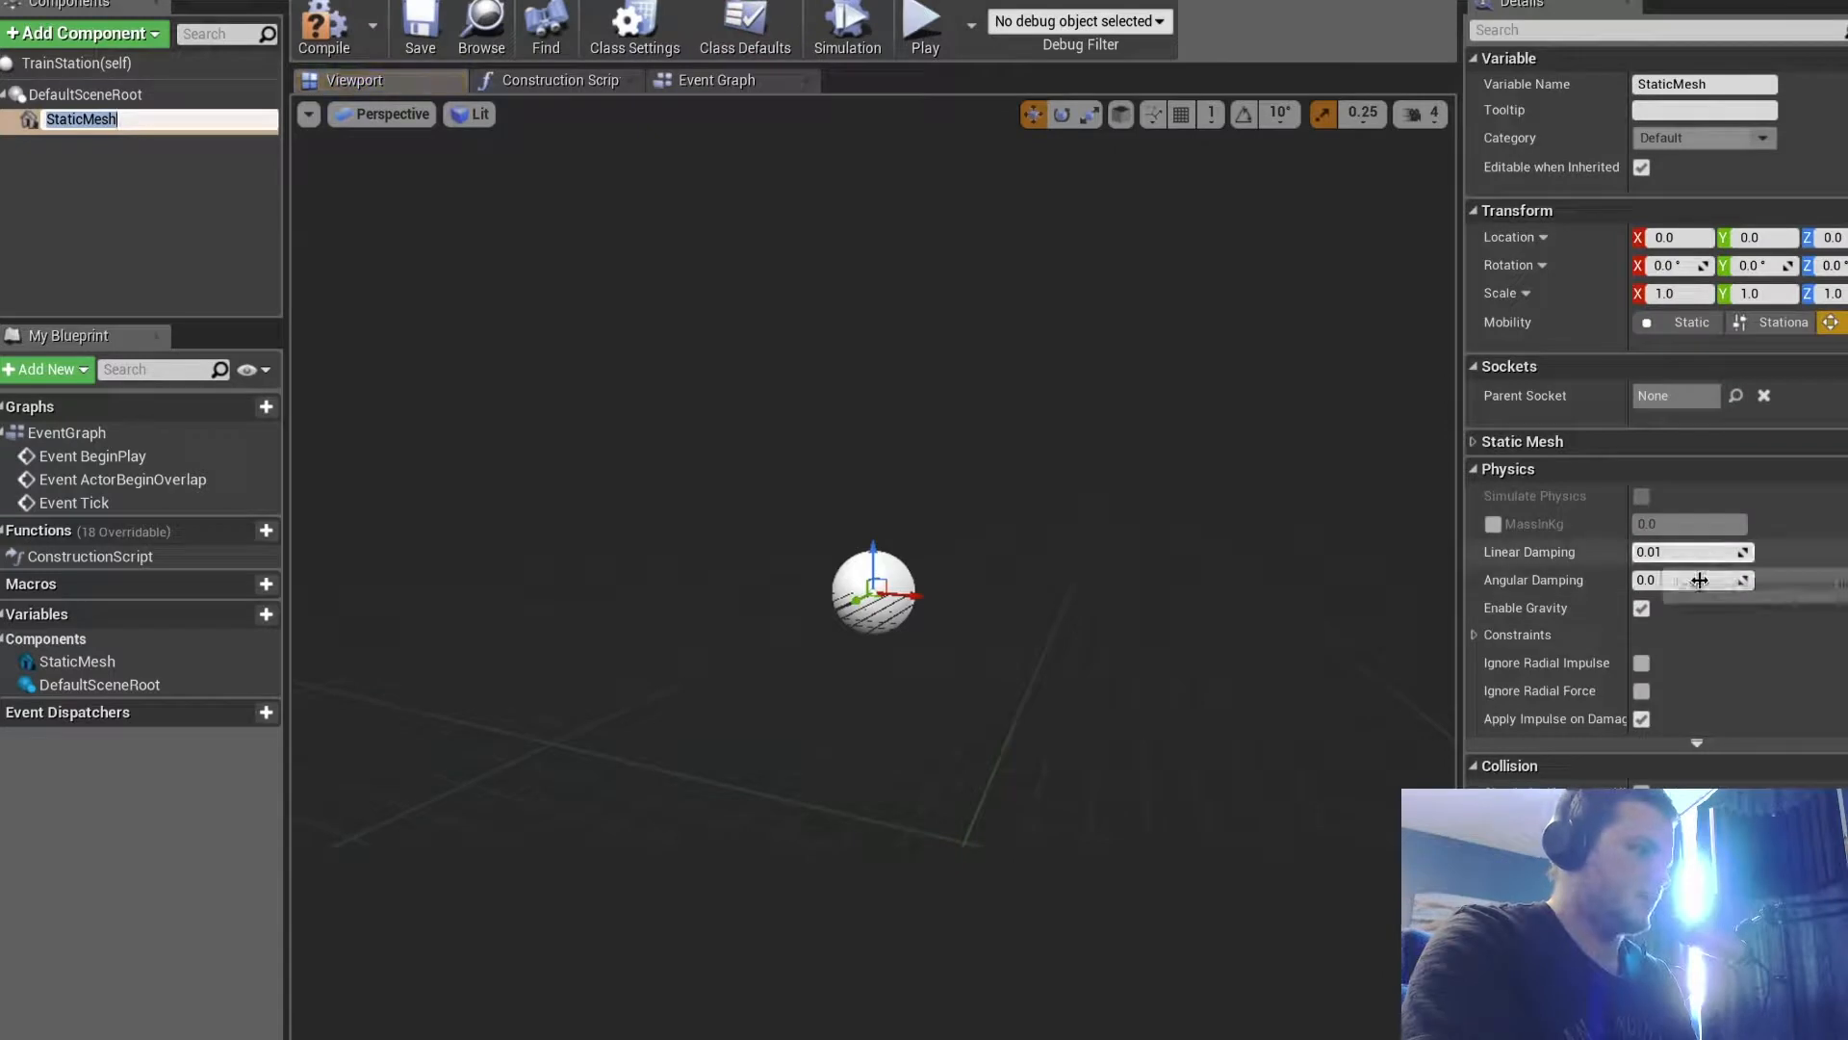
{"action": "left_click", "coordinate": [1759, 818]}
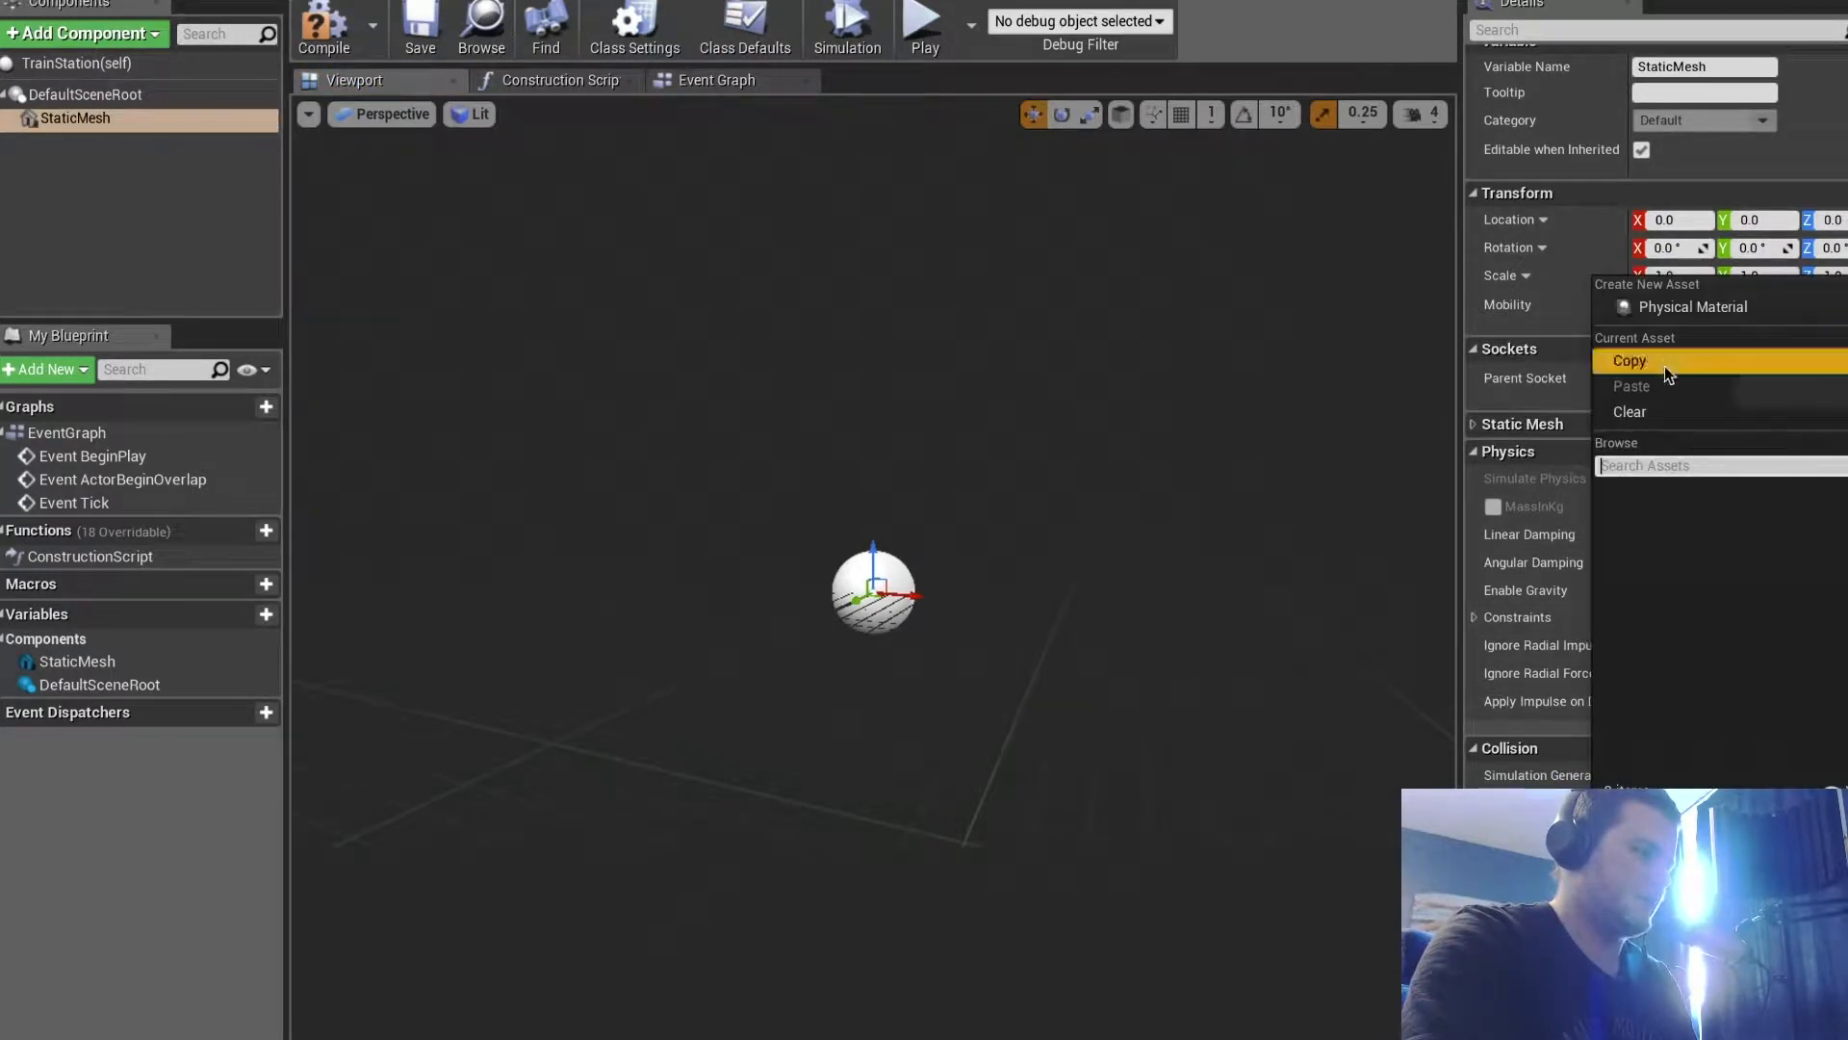
{"action": "key", "text": "Escape"}
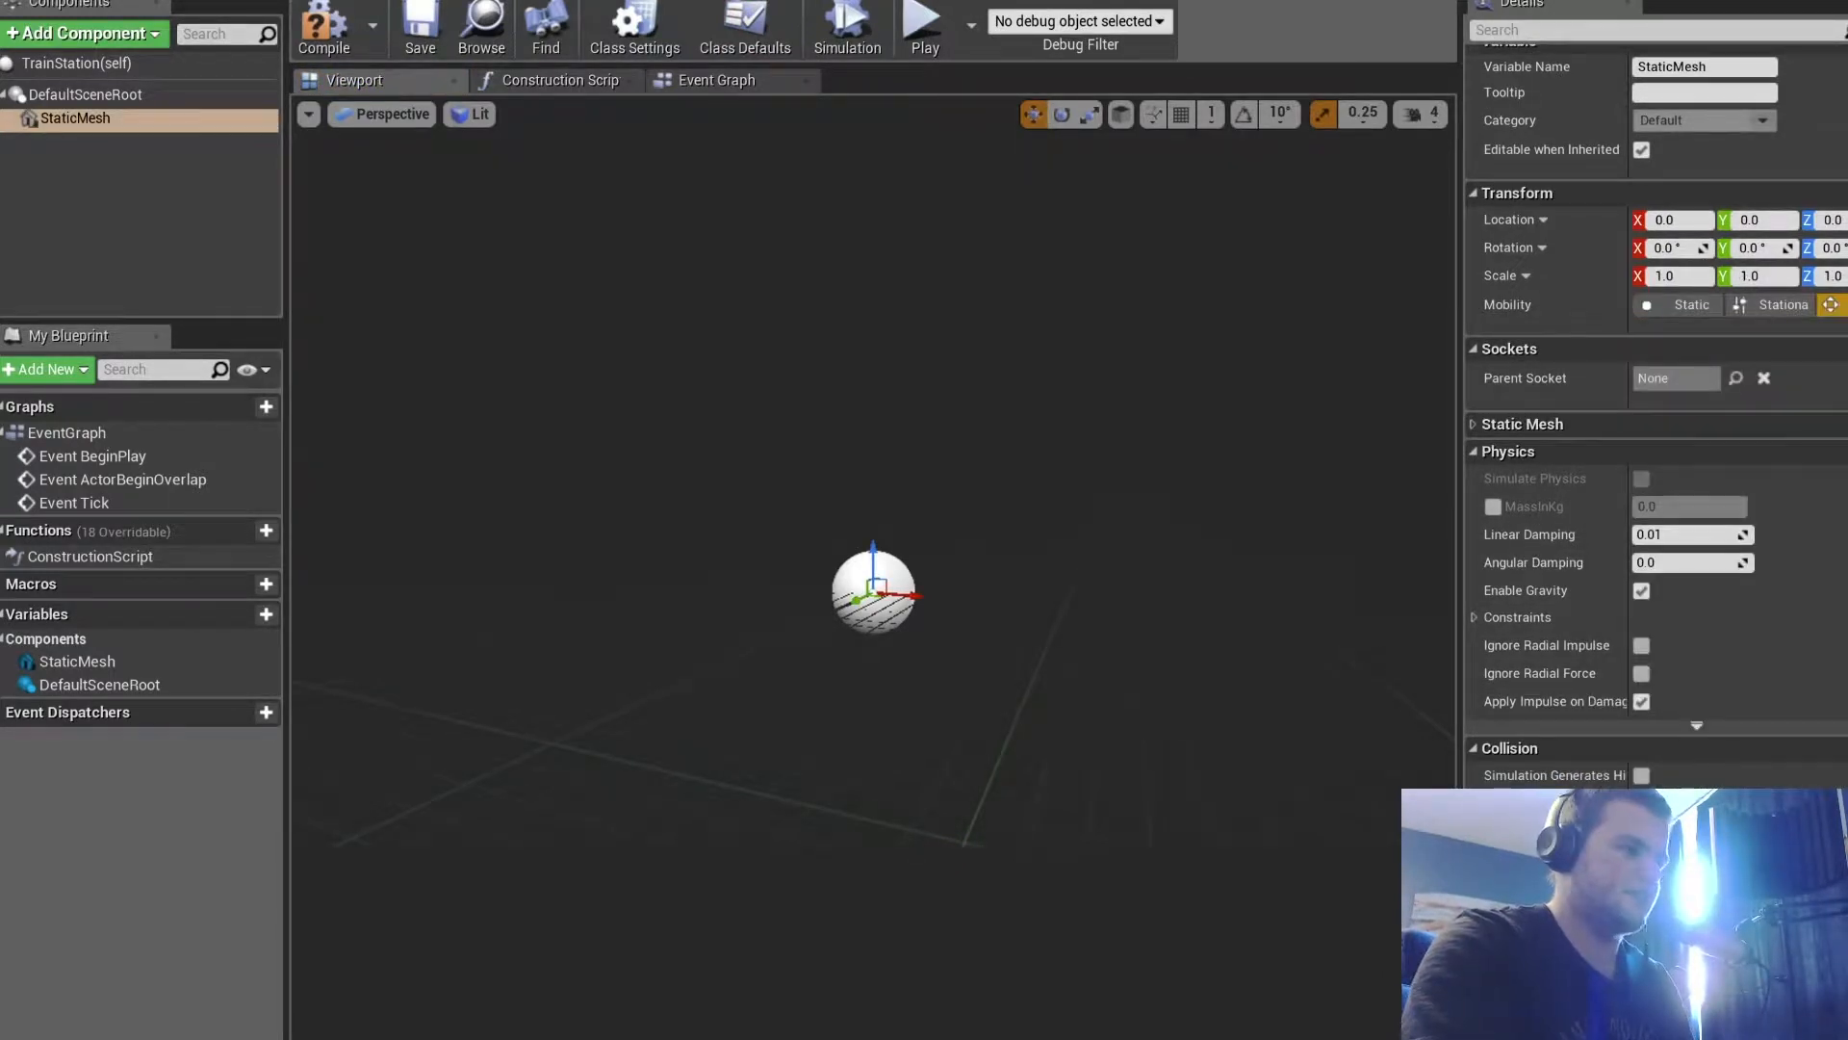
{"action": "scroll", "coordinate": [1690, 506], "scroll_direction": "down", "scroll_amount": 5}
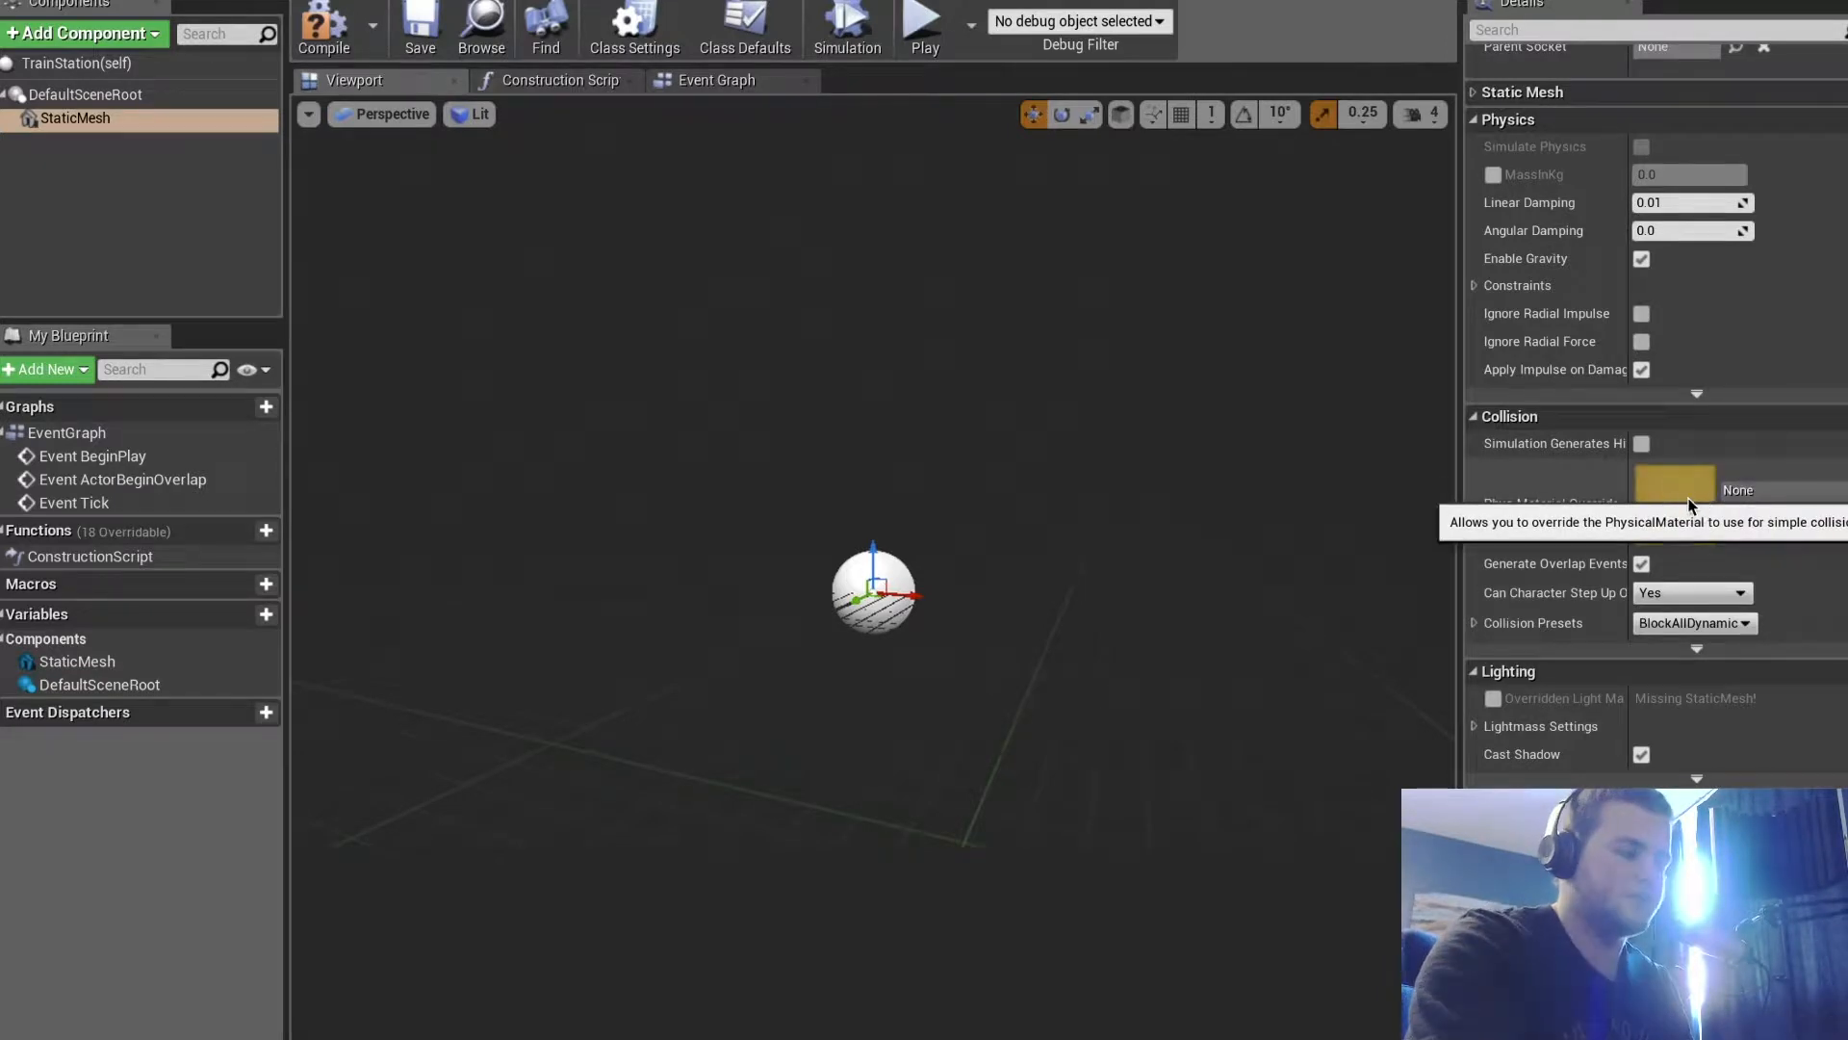
{"action": "scroll", "coordinate": [1739, 489], "scroll_direction": "up", "scroll_amount": 5}
{"action": "scroll", "coordinate": [1734, 487], "scroll_direction": "down", "scroll_amount": 10}
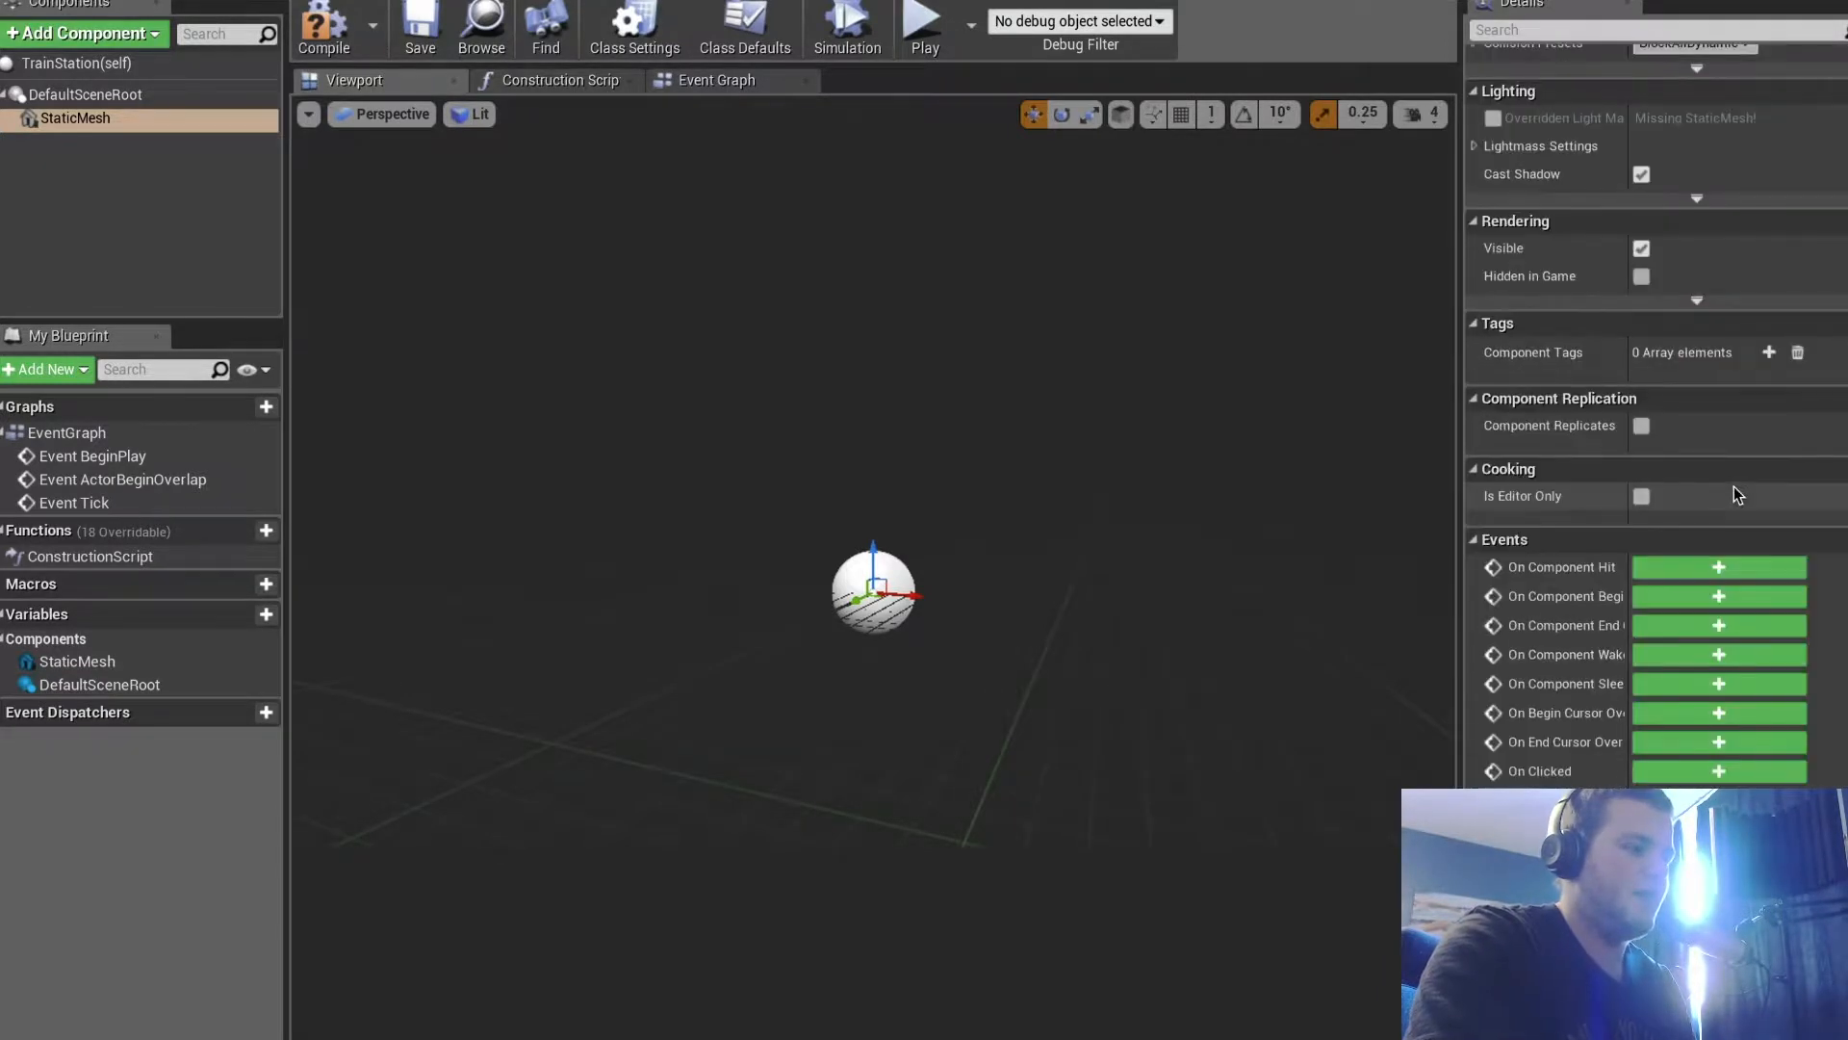
{"action": "scroll", "coordinate": [1733, 491], "scroll_direction": "up", "scroll_amount": 5}
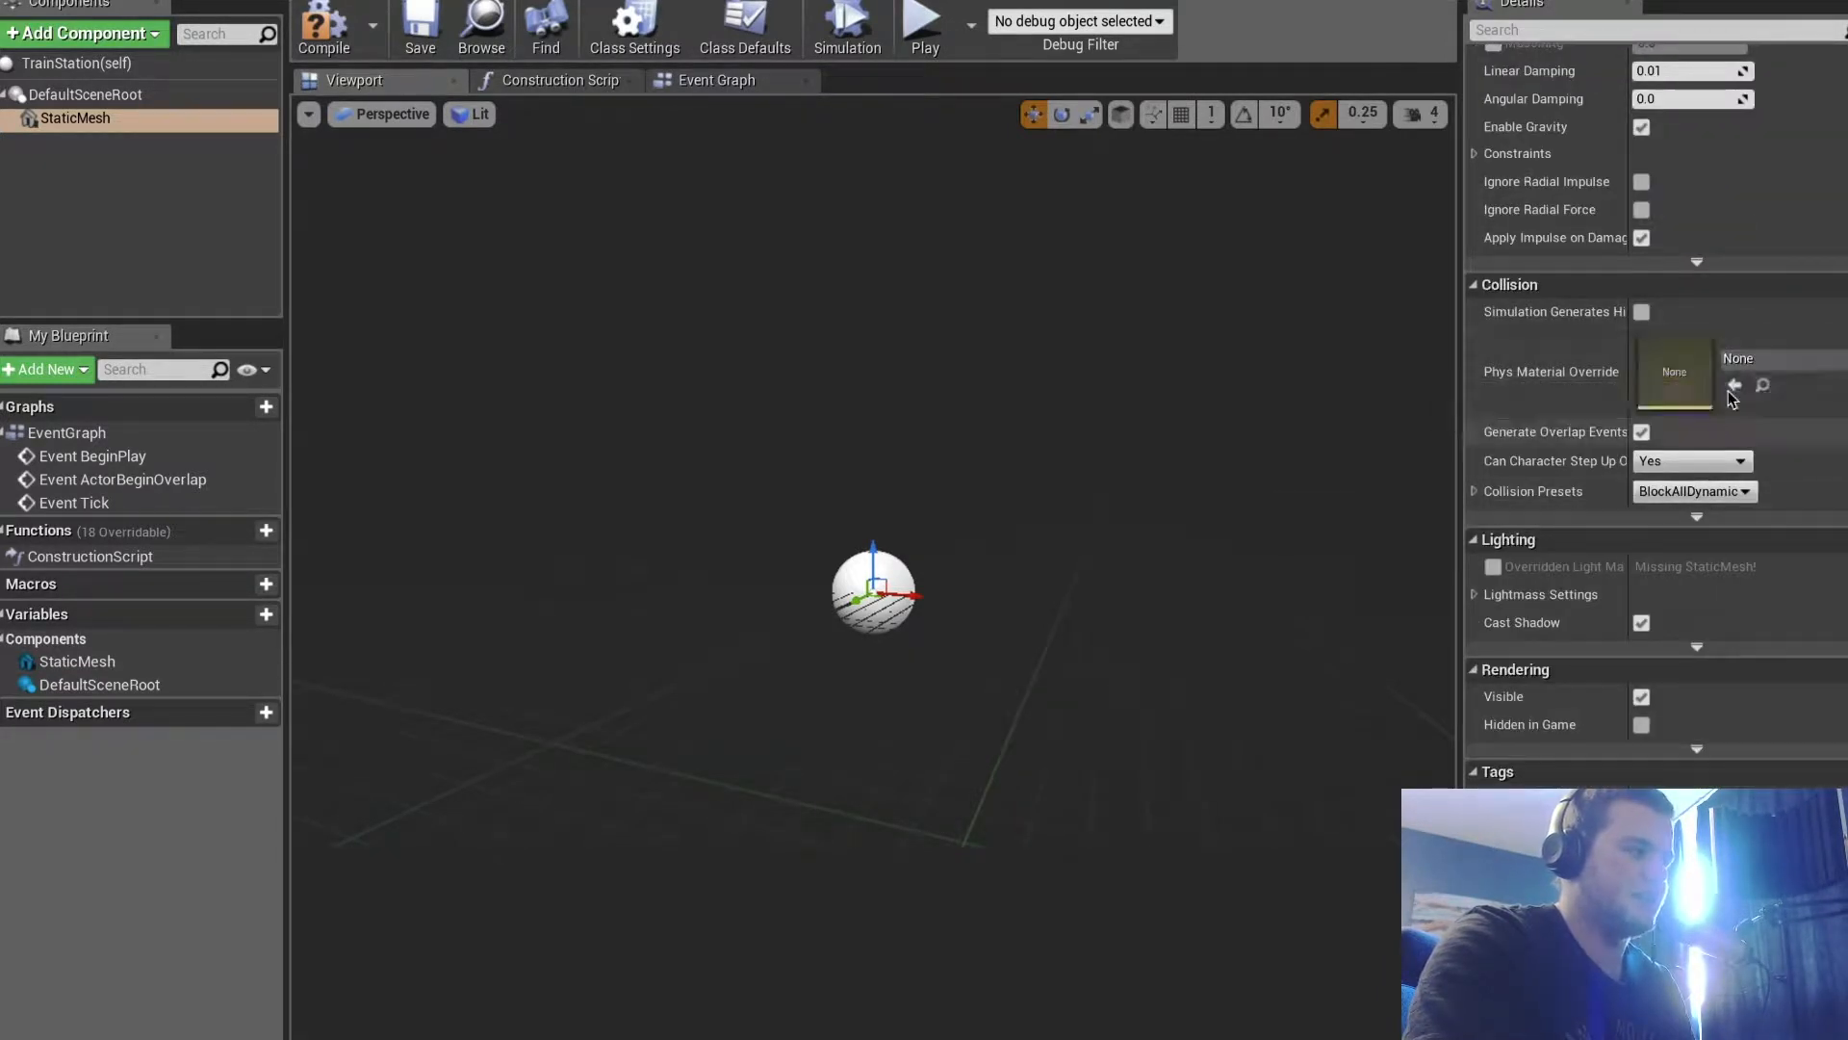
{"action": "left_click", "coordinate": [1764, 353]}
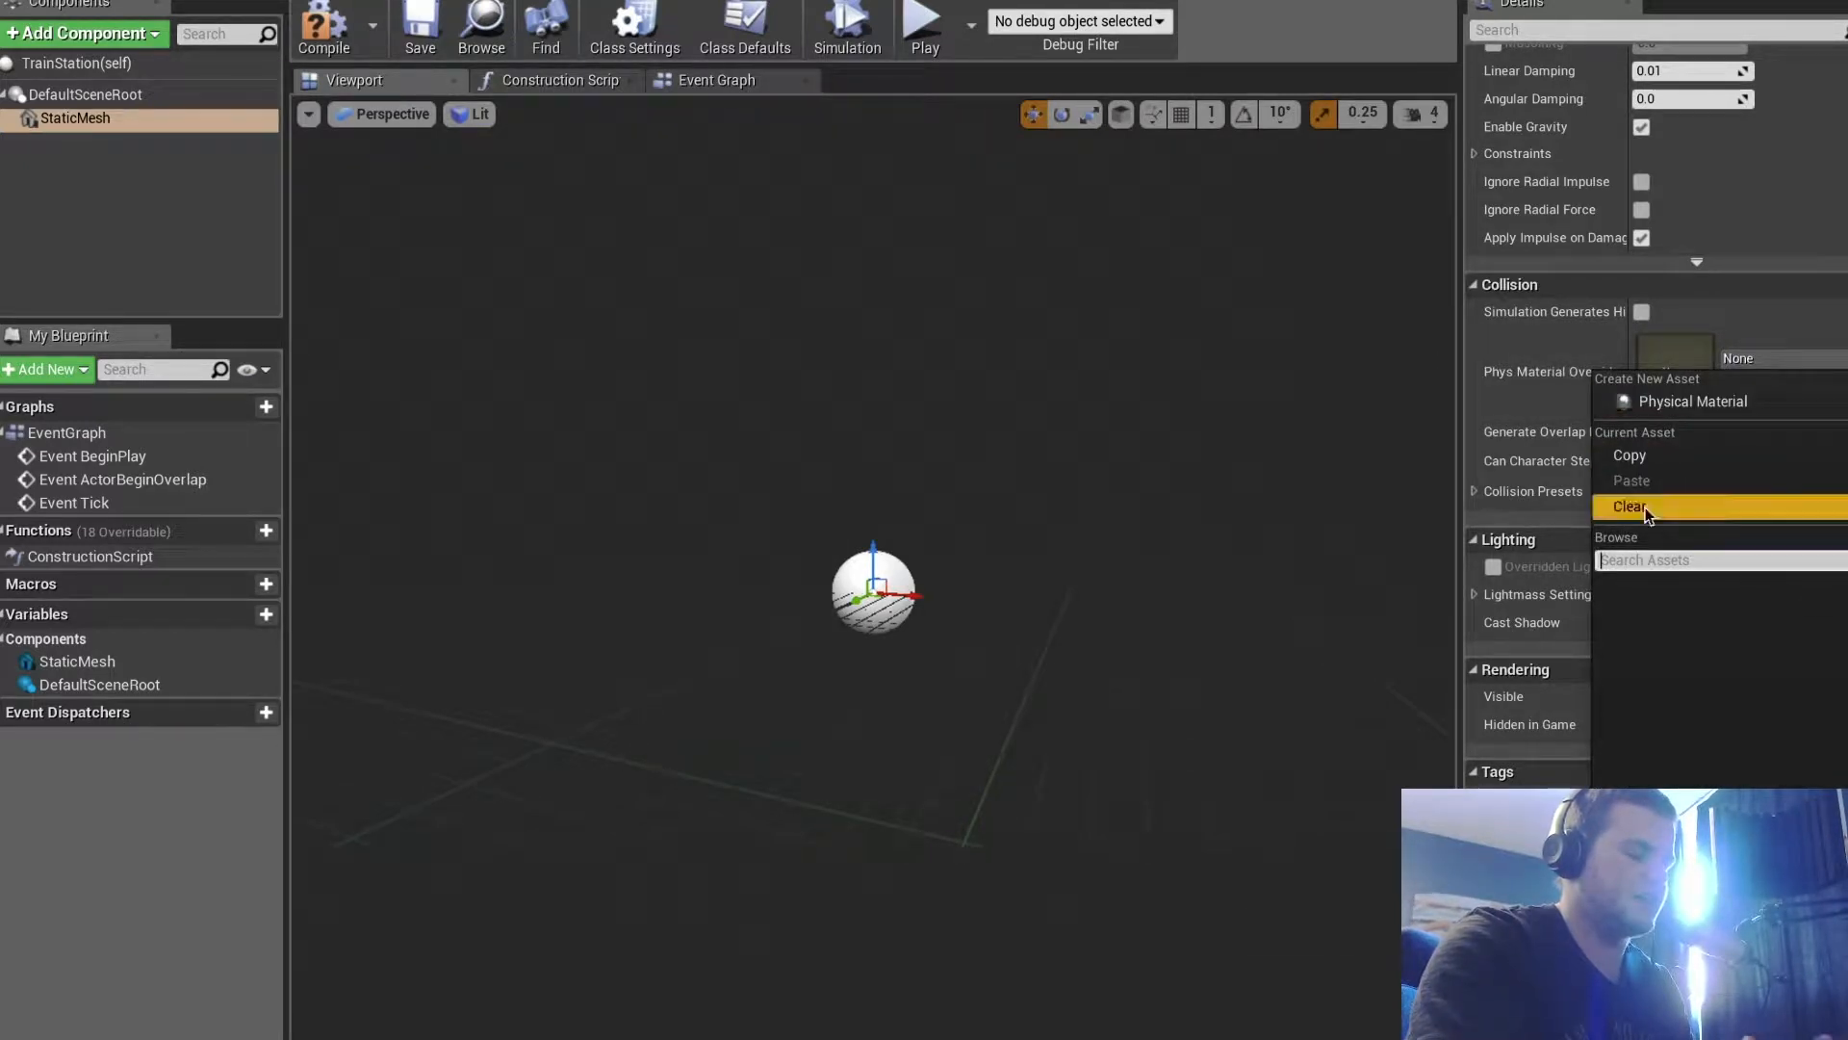
{"action": "left_click", "coordinate": [1673, 408]}
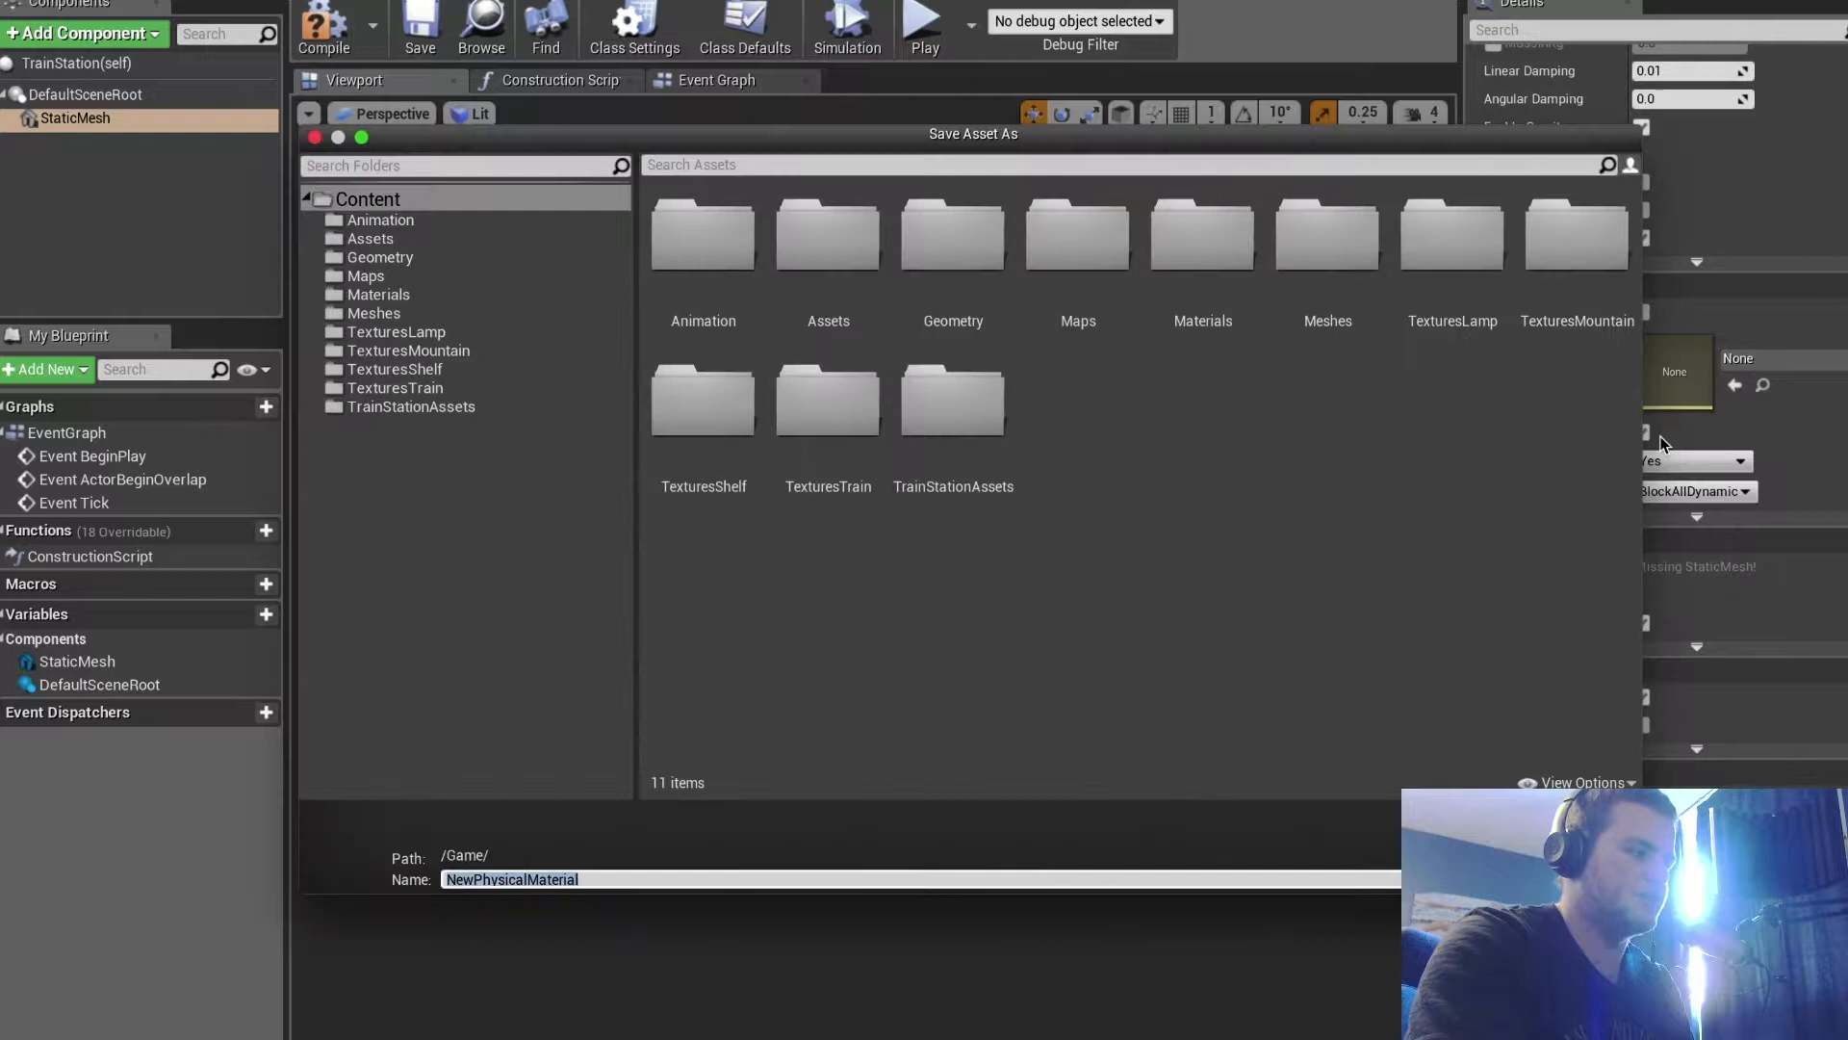
{"action": "left_click", "coordinate": [867, 253]}
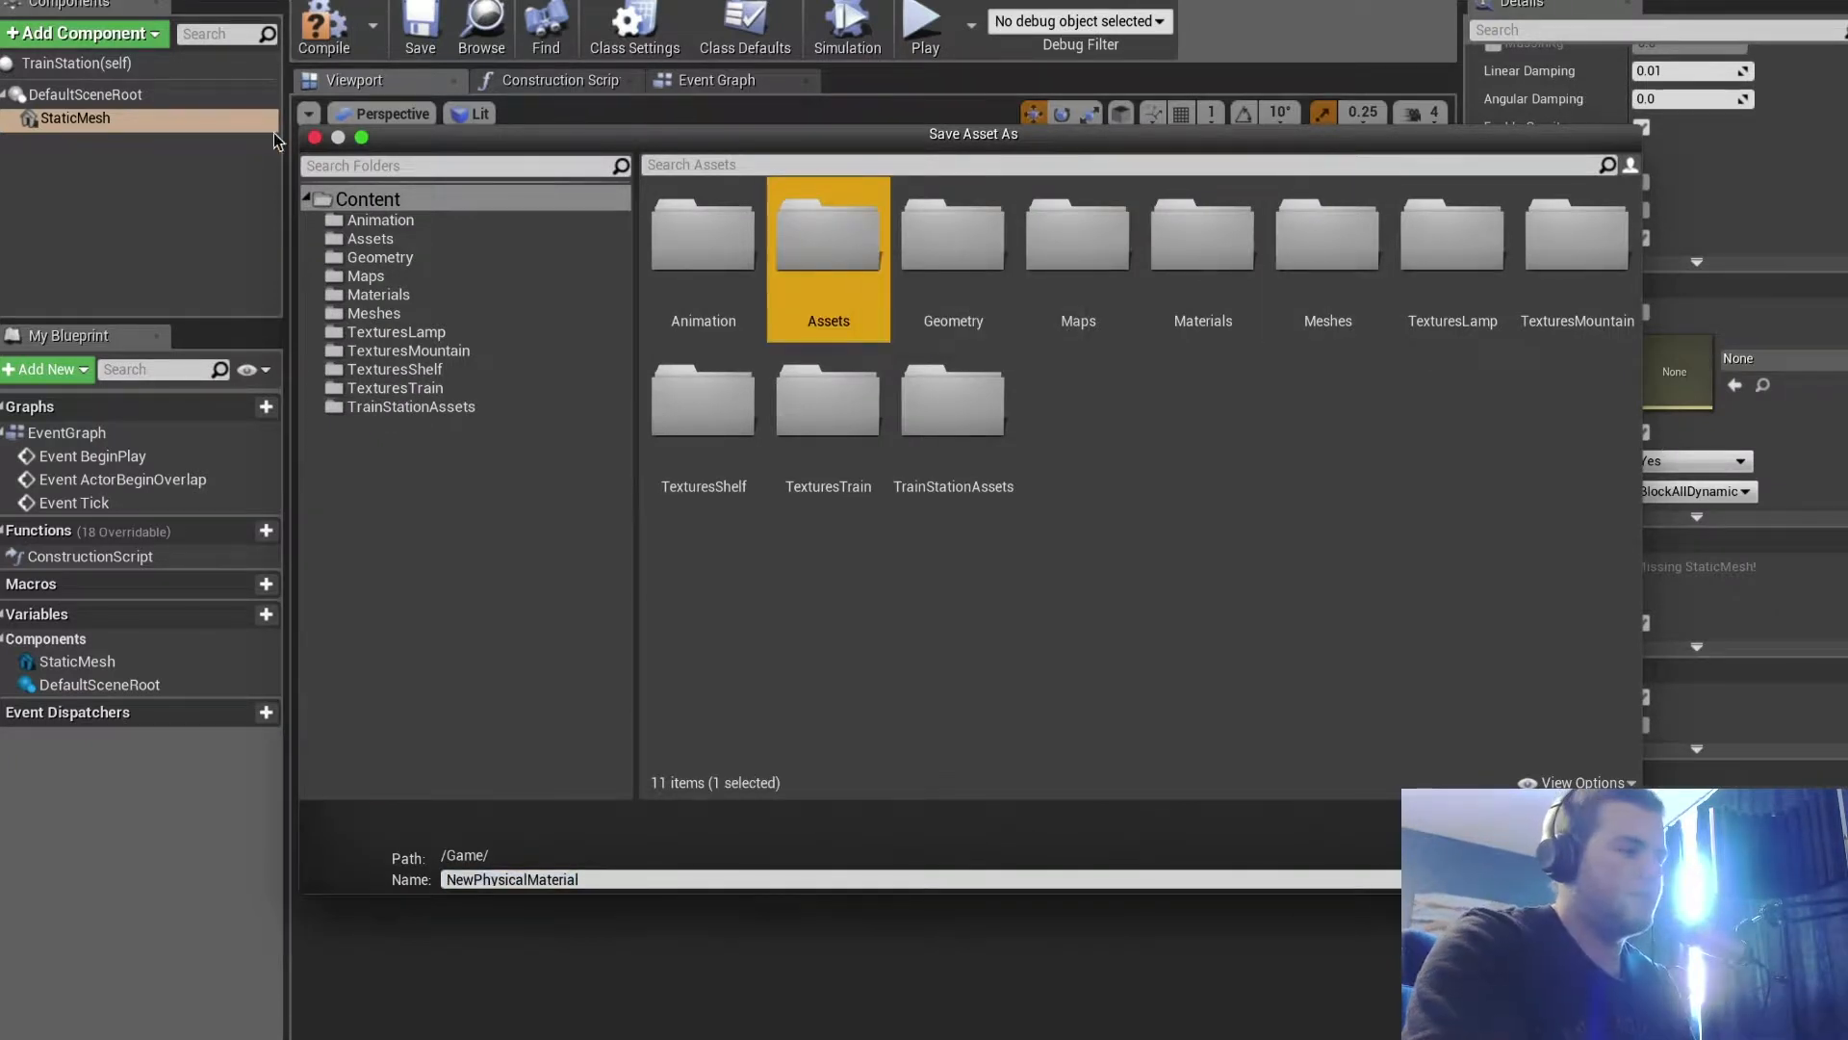
{"action": "left_click", "coordinate": [315, 138]}
Add a second Static Mesh component nested under the first one and look through its detail properties
{"action": "left_click", "coordinate": [145, 33]}
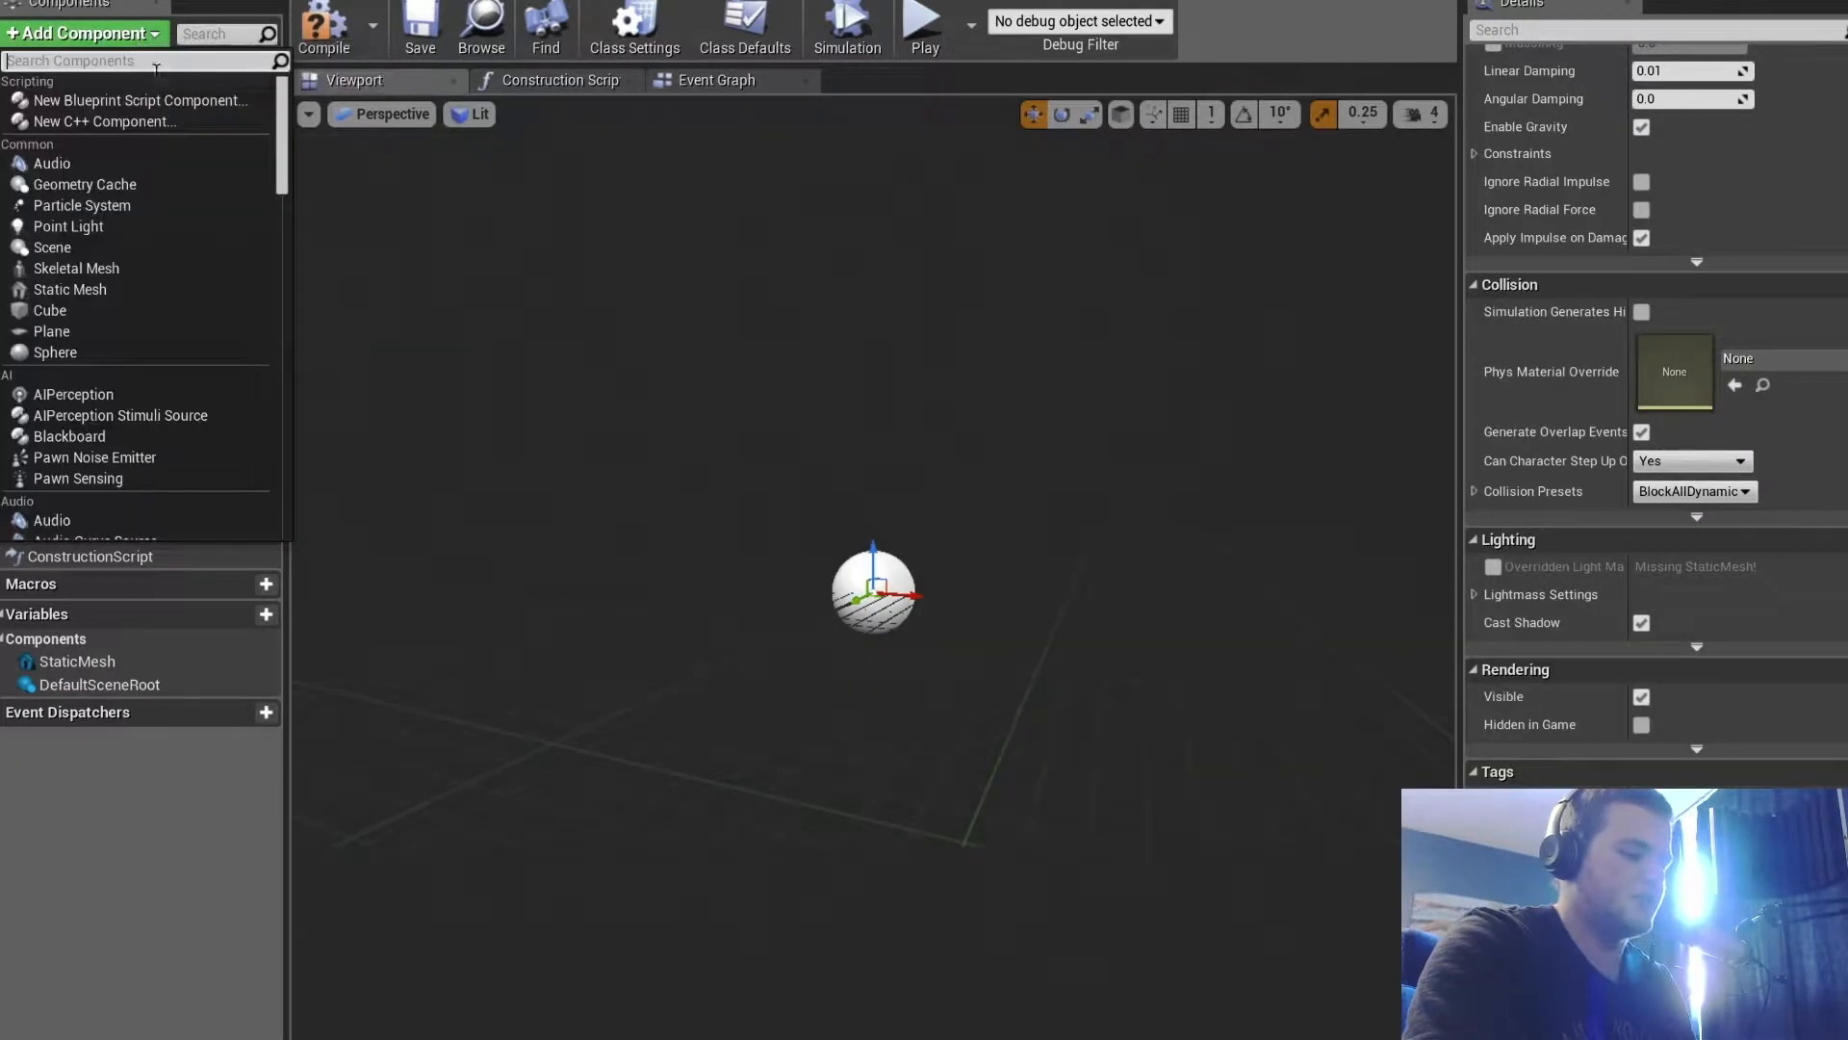
{"action": "left_click", "coordinate": [68, 291]}
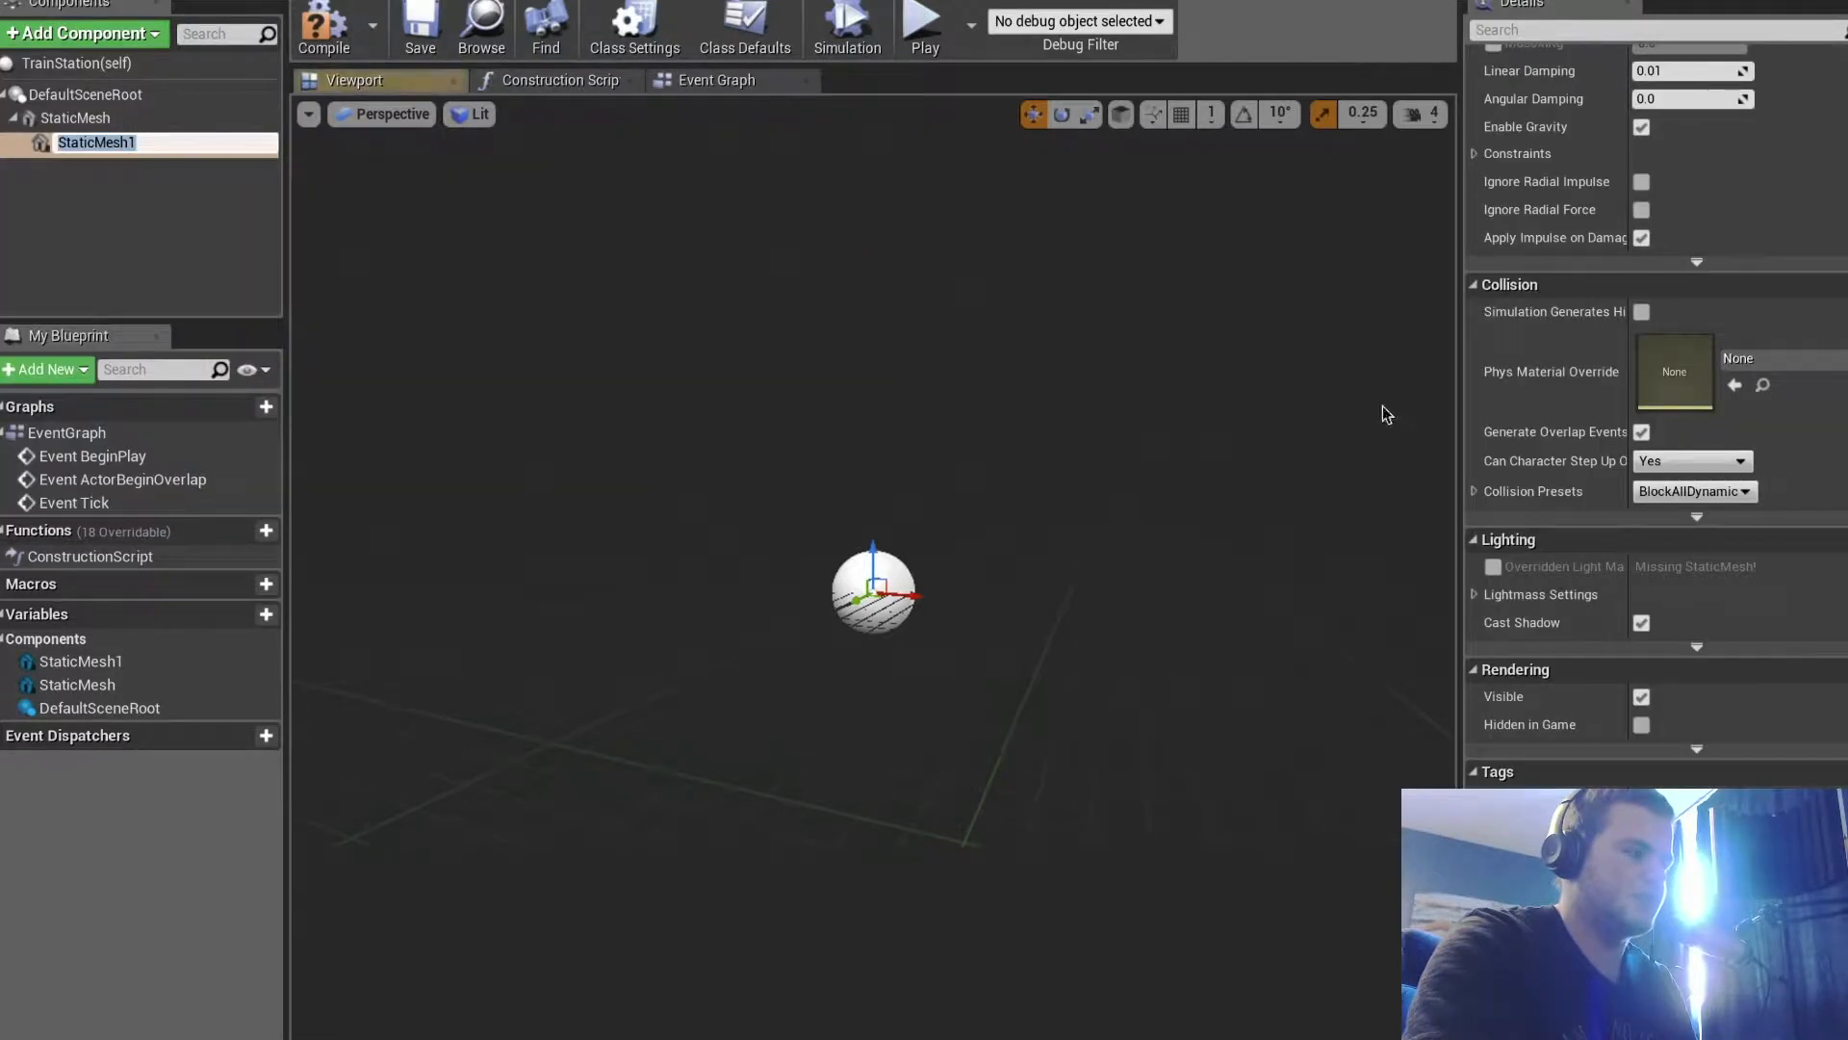
{"action": "scroll", "coordinate": [1681, 412], "scroll_direction": "down", "scroll_amount": 5}
{"action": "scroll", "coordinate": [1681, 412], "scroll_direction": "up", "scroll_amount": 10}
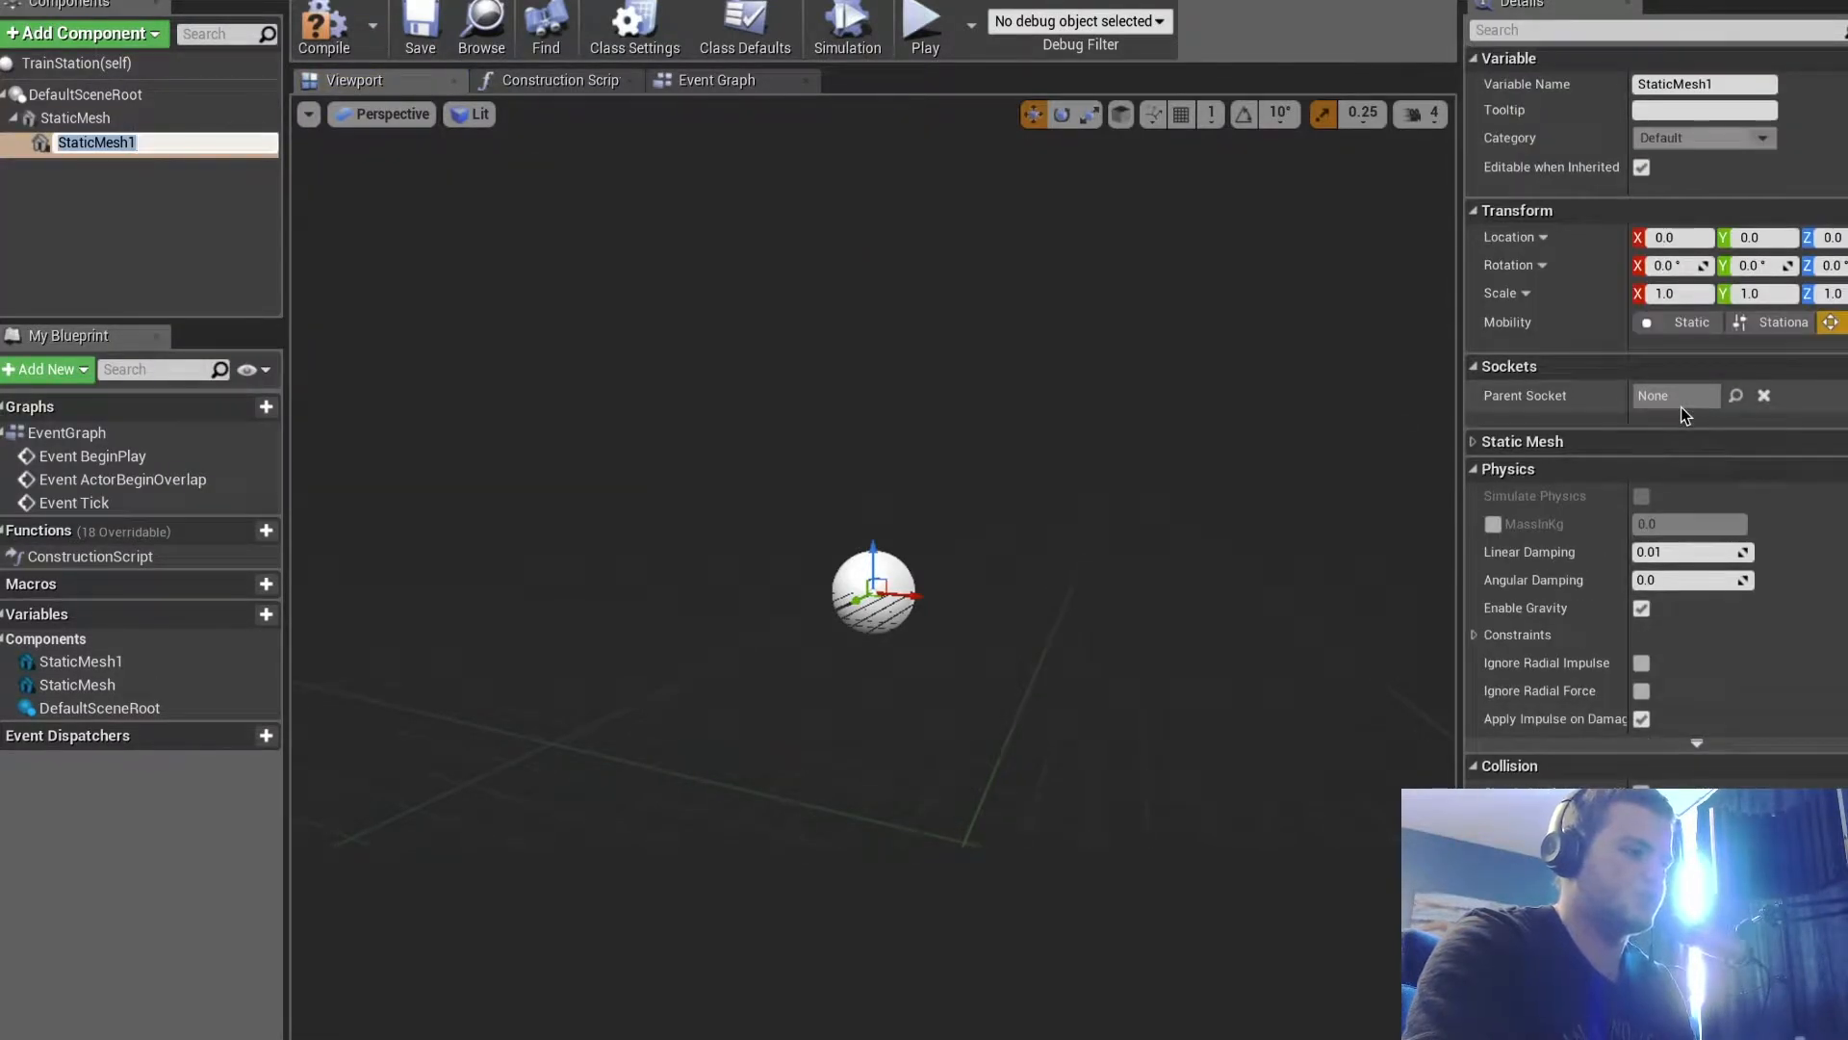
{"action": "scroll", "coordinate": [1698, 367], "scroll_direction": "down", "scroll_amount": 5}
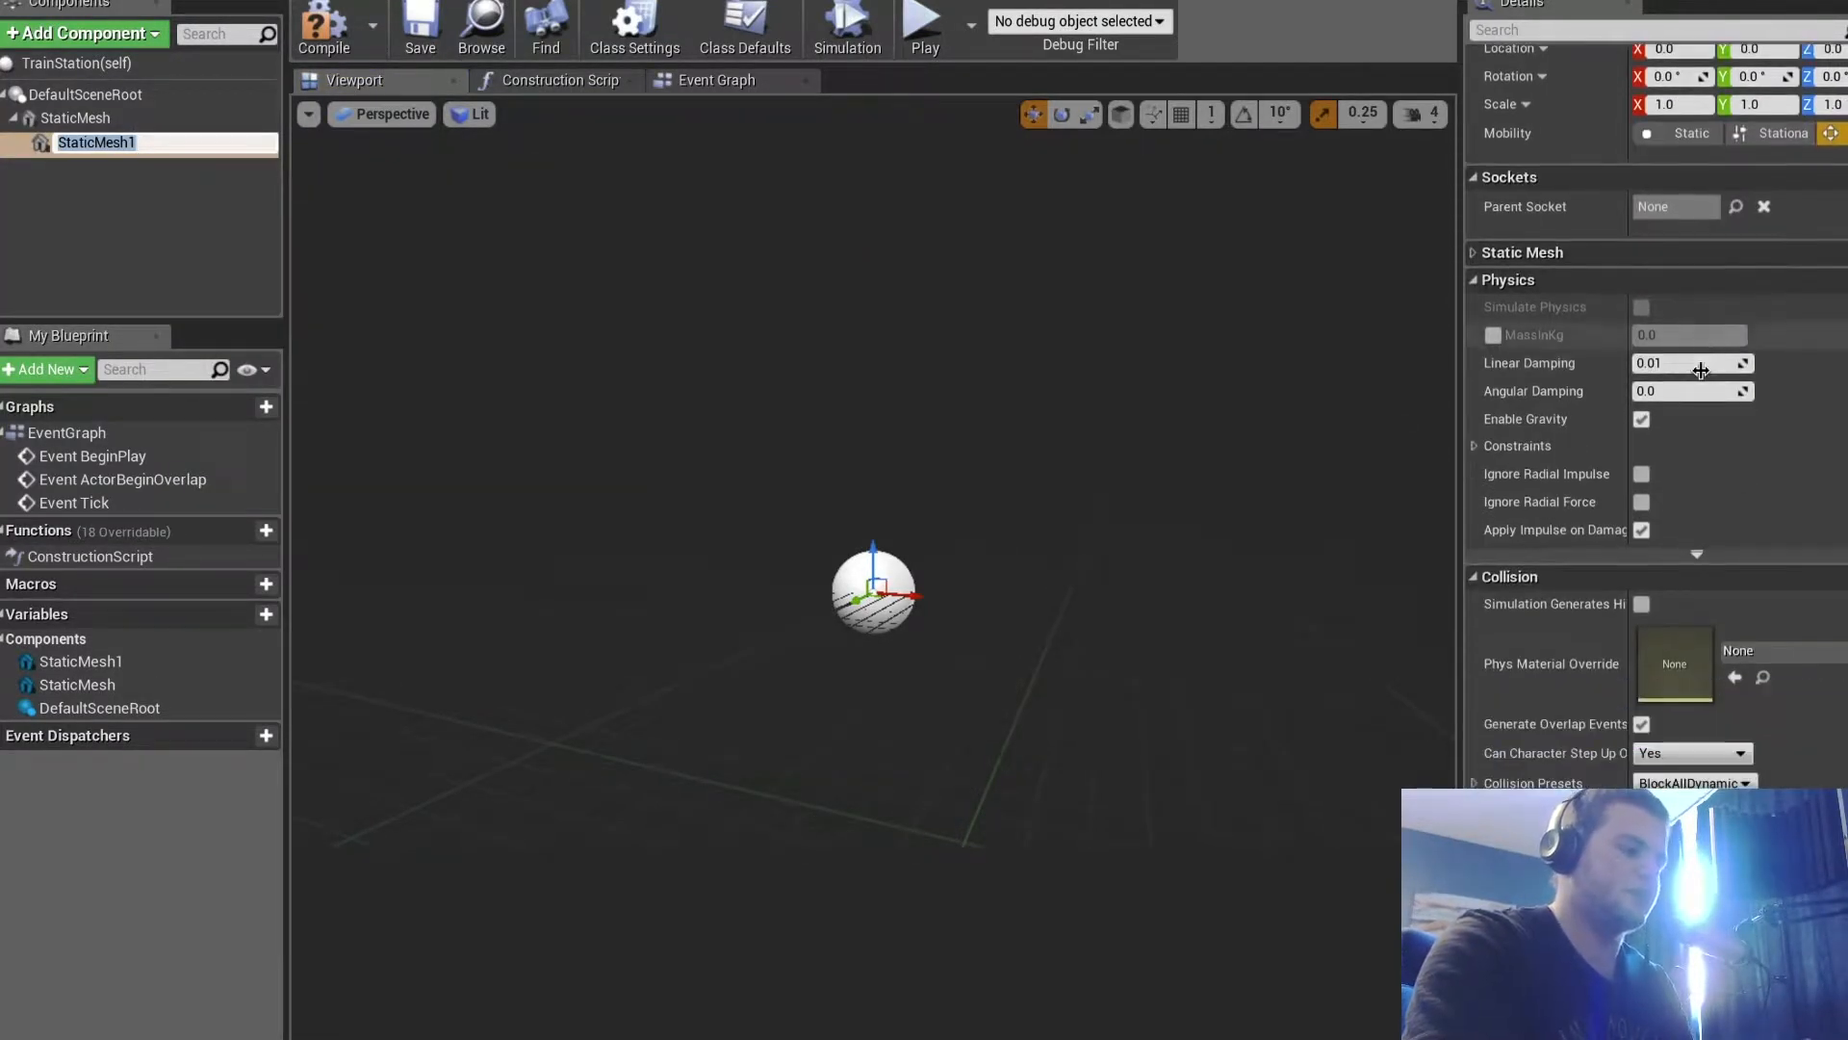
{"action": "scroll", "coordinate": [1701, 370], "scroll_direction": "down", "scroll_amount": 2}
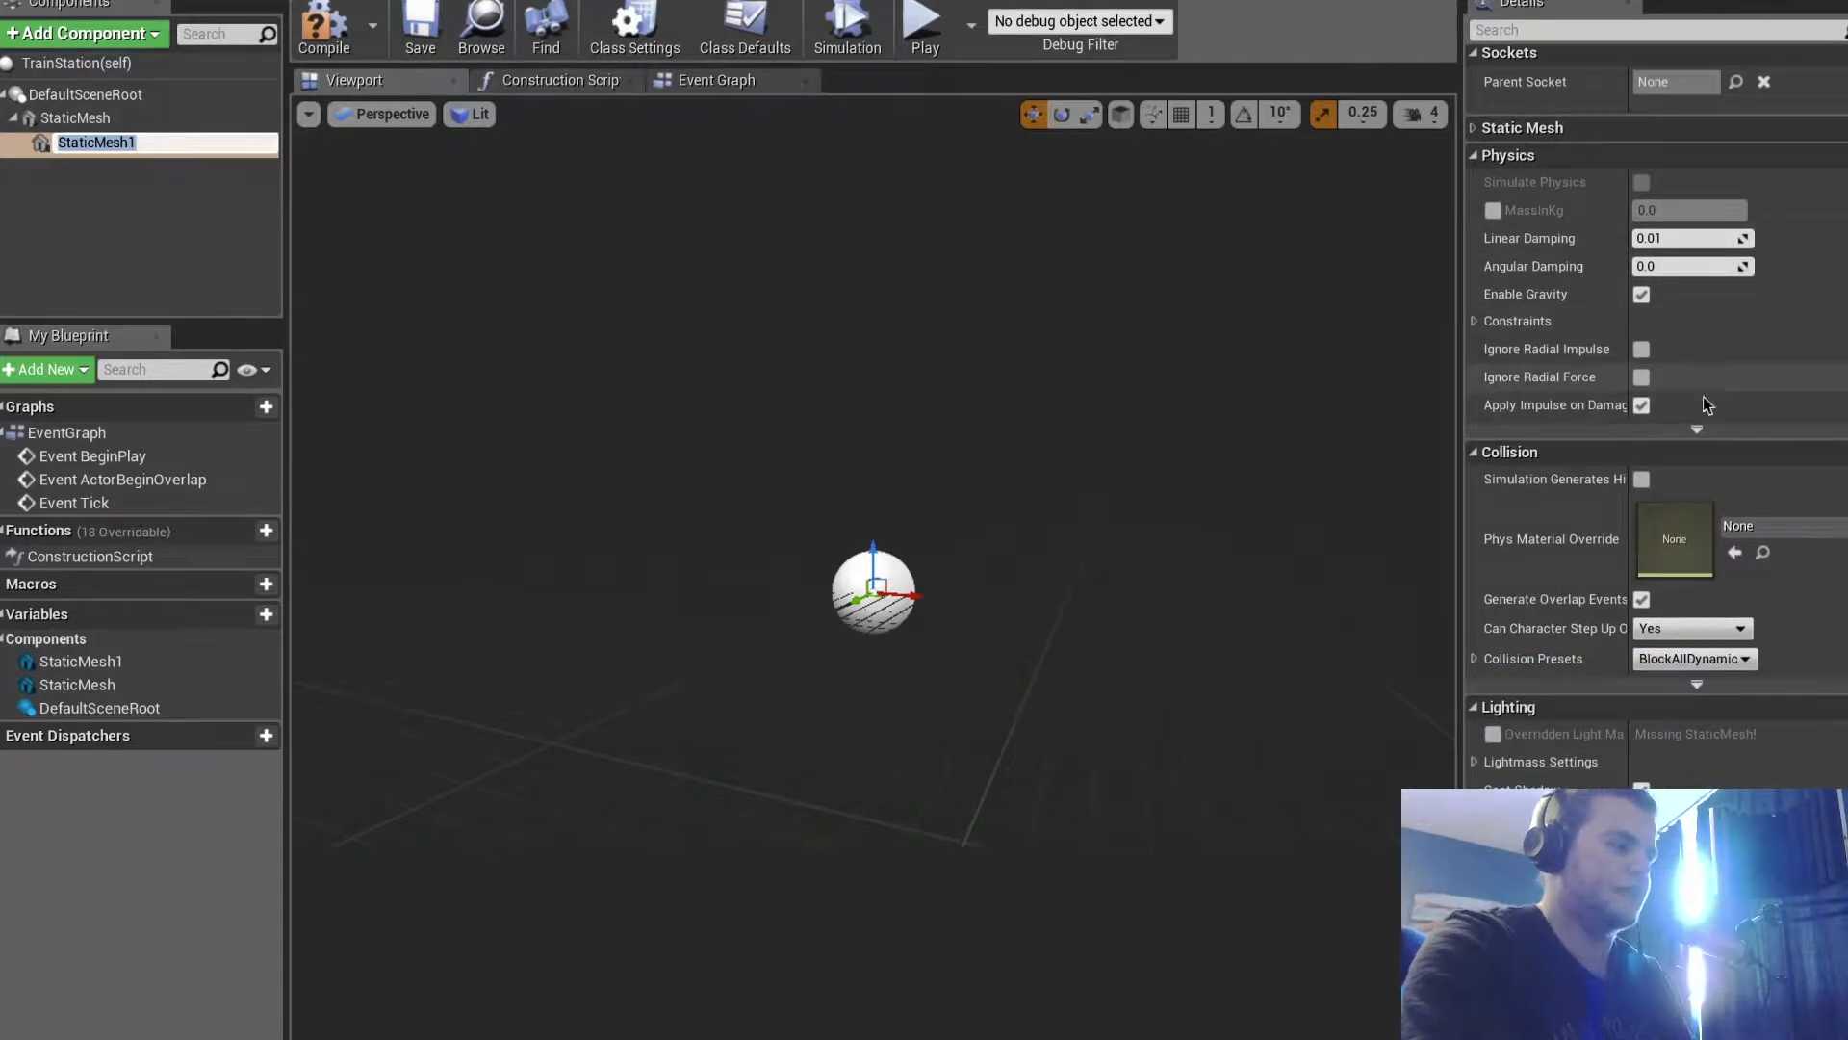
{"action": "left_click", "coordinate": [1739, 526]}
{"action": "left_click", "coordinate": [1740, 527]}
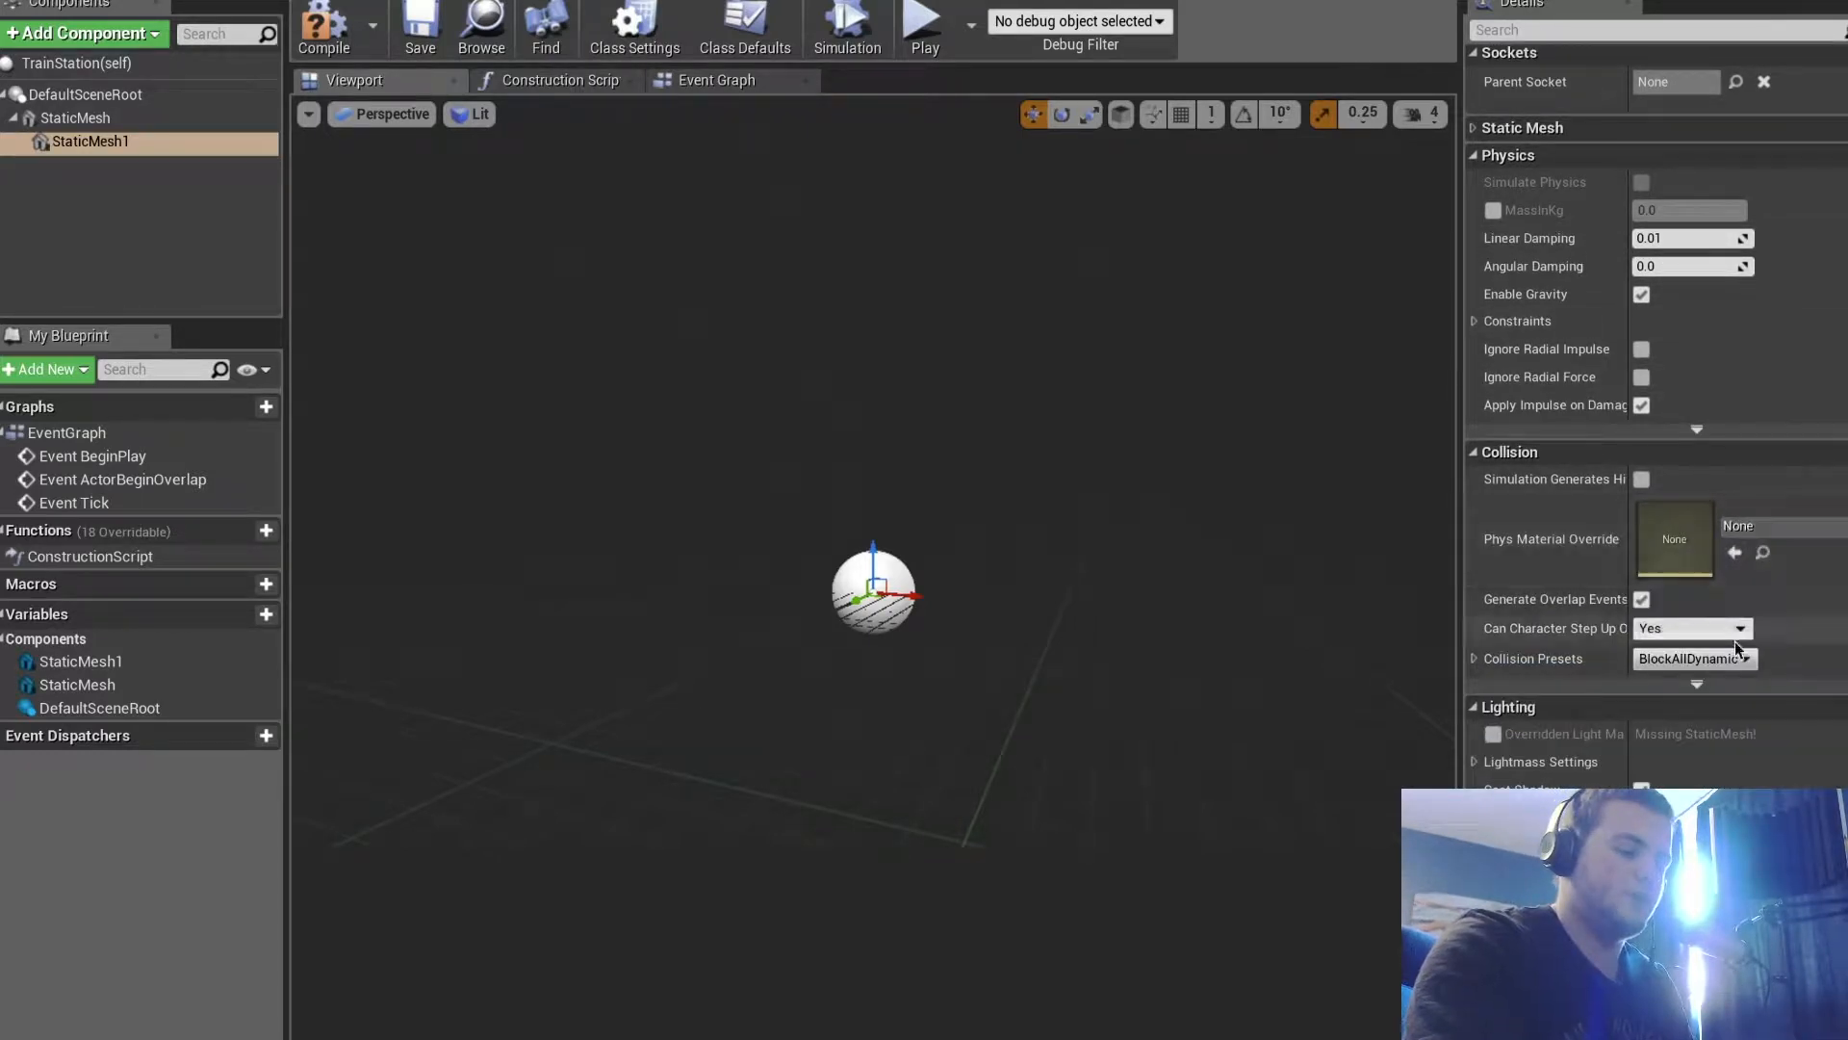
{"action": "left_click", "coordinate": [1762, 535]}
{"action": "left_click", "coordinate": [1661, 570]}
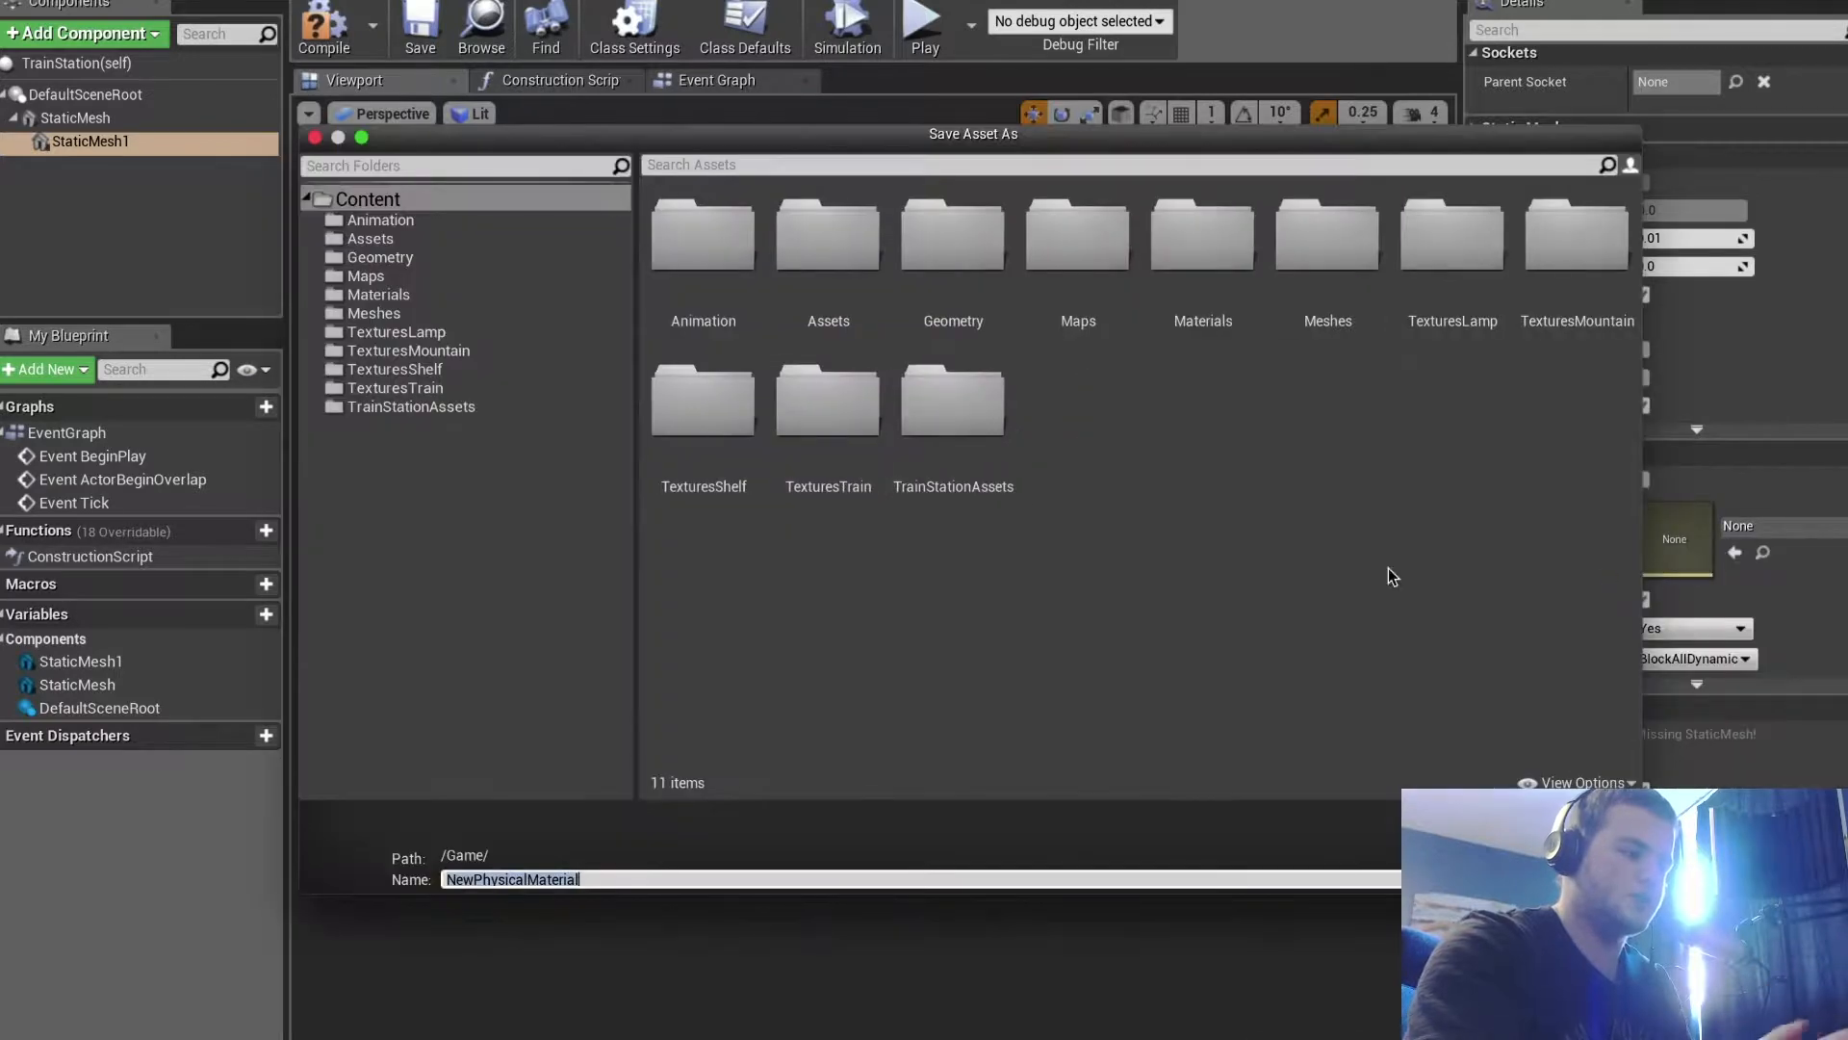
{"action": "left_click", "coordinate": [1001, 416]}
{"action": "double_click", "coordinate": [1001, 415]}
{"action": "scroll", "coordinate": [1126, 491], "scroll_direction": "down", "scroll_amount": 2}
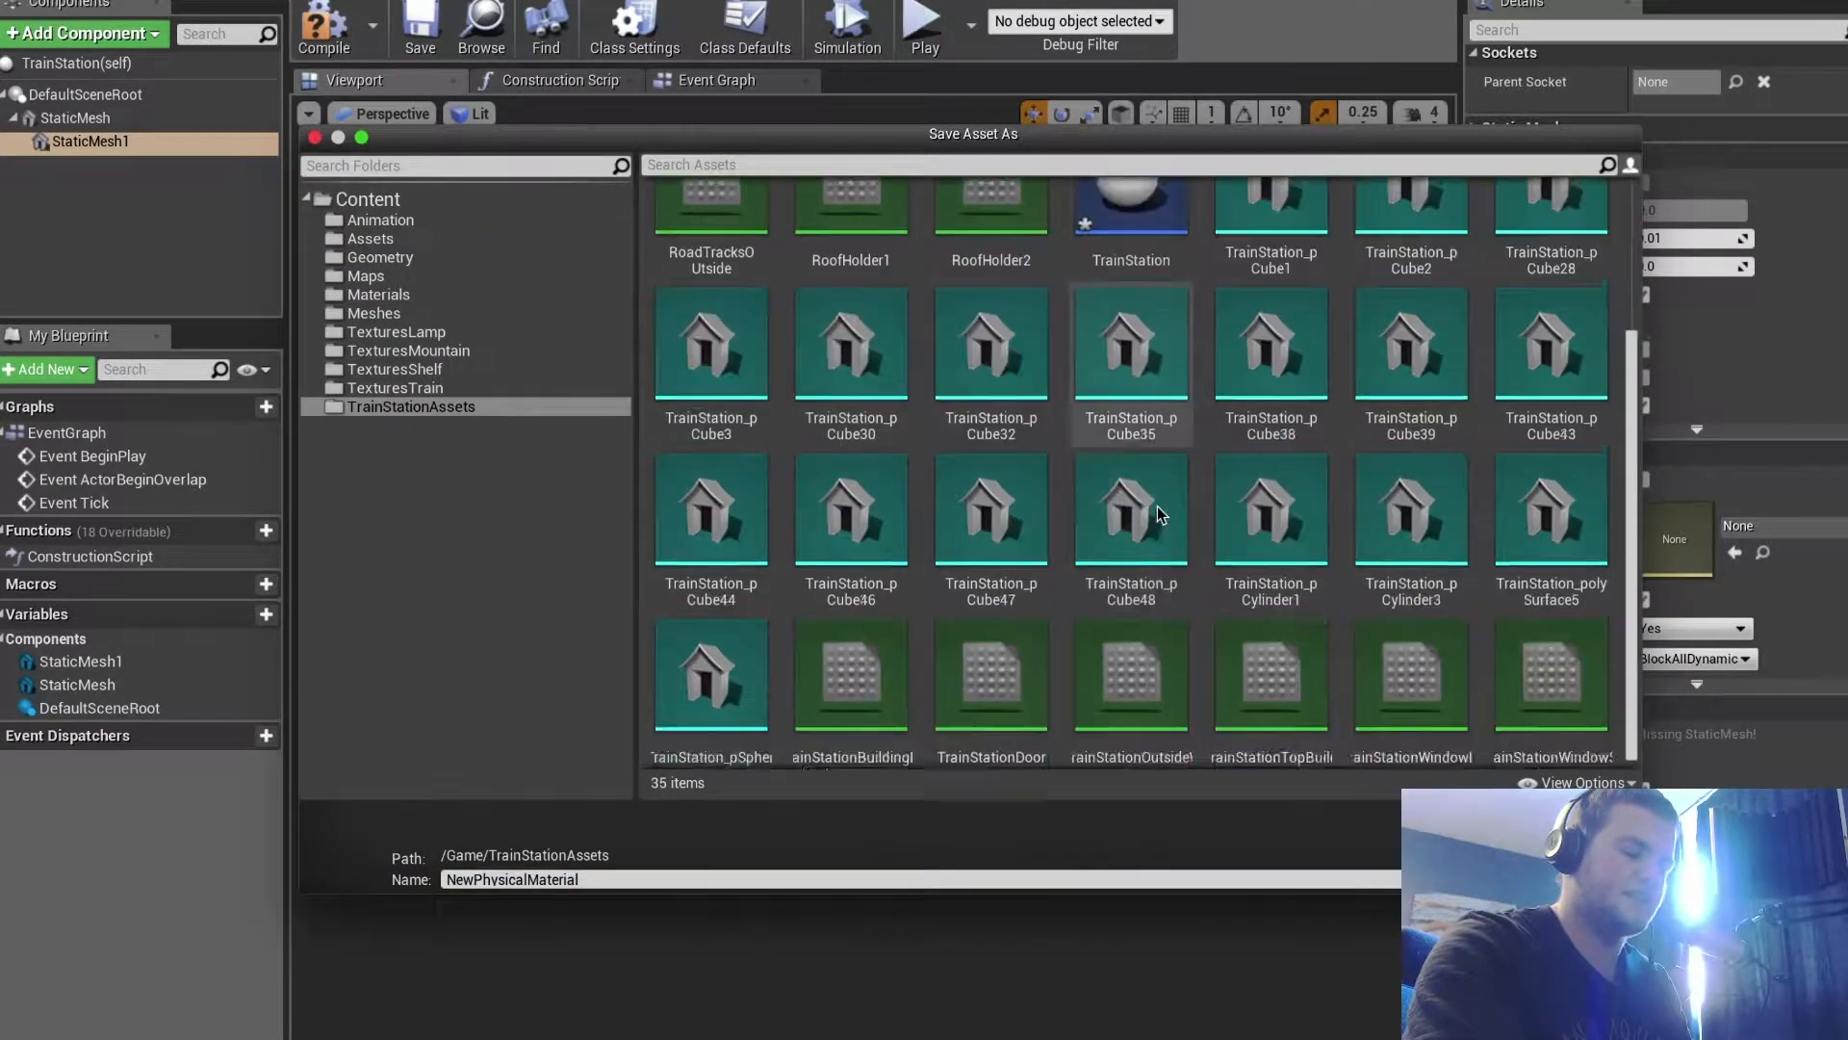
{"action": "scroll", "coordinate": [1157, 505], "scroll_direction": "up", "scroll_amount": 1}
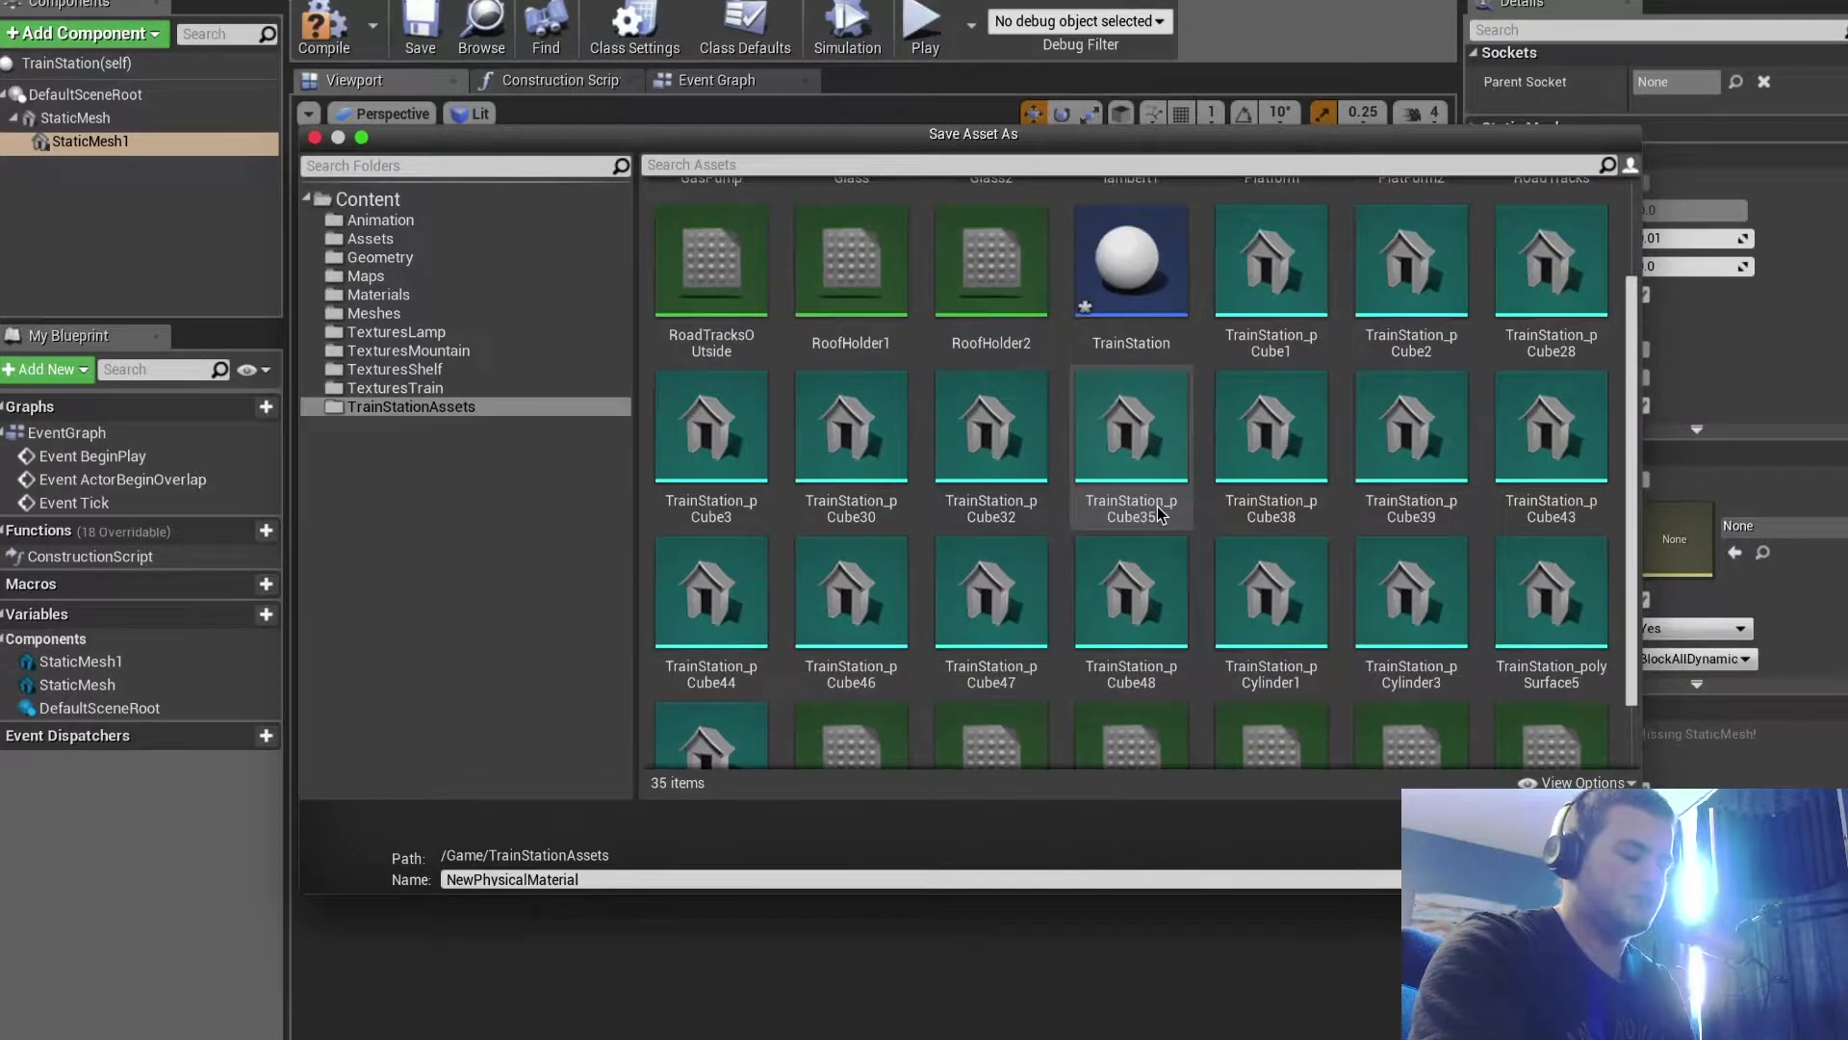
{"action": "left_click", "coordinate": [315, 138]}
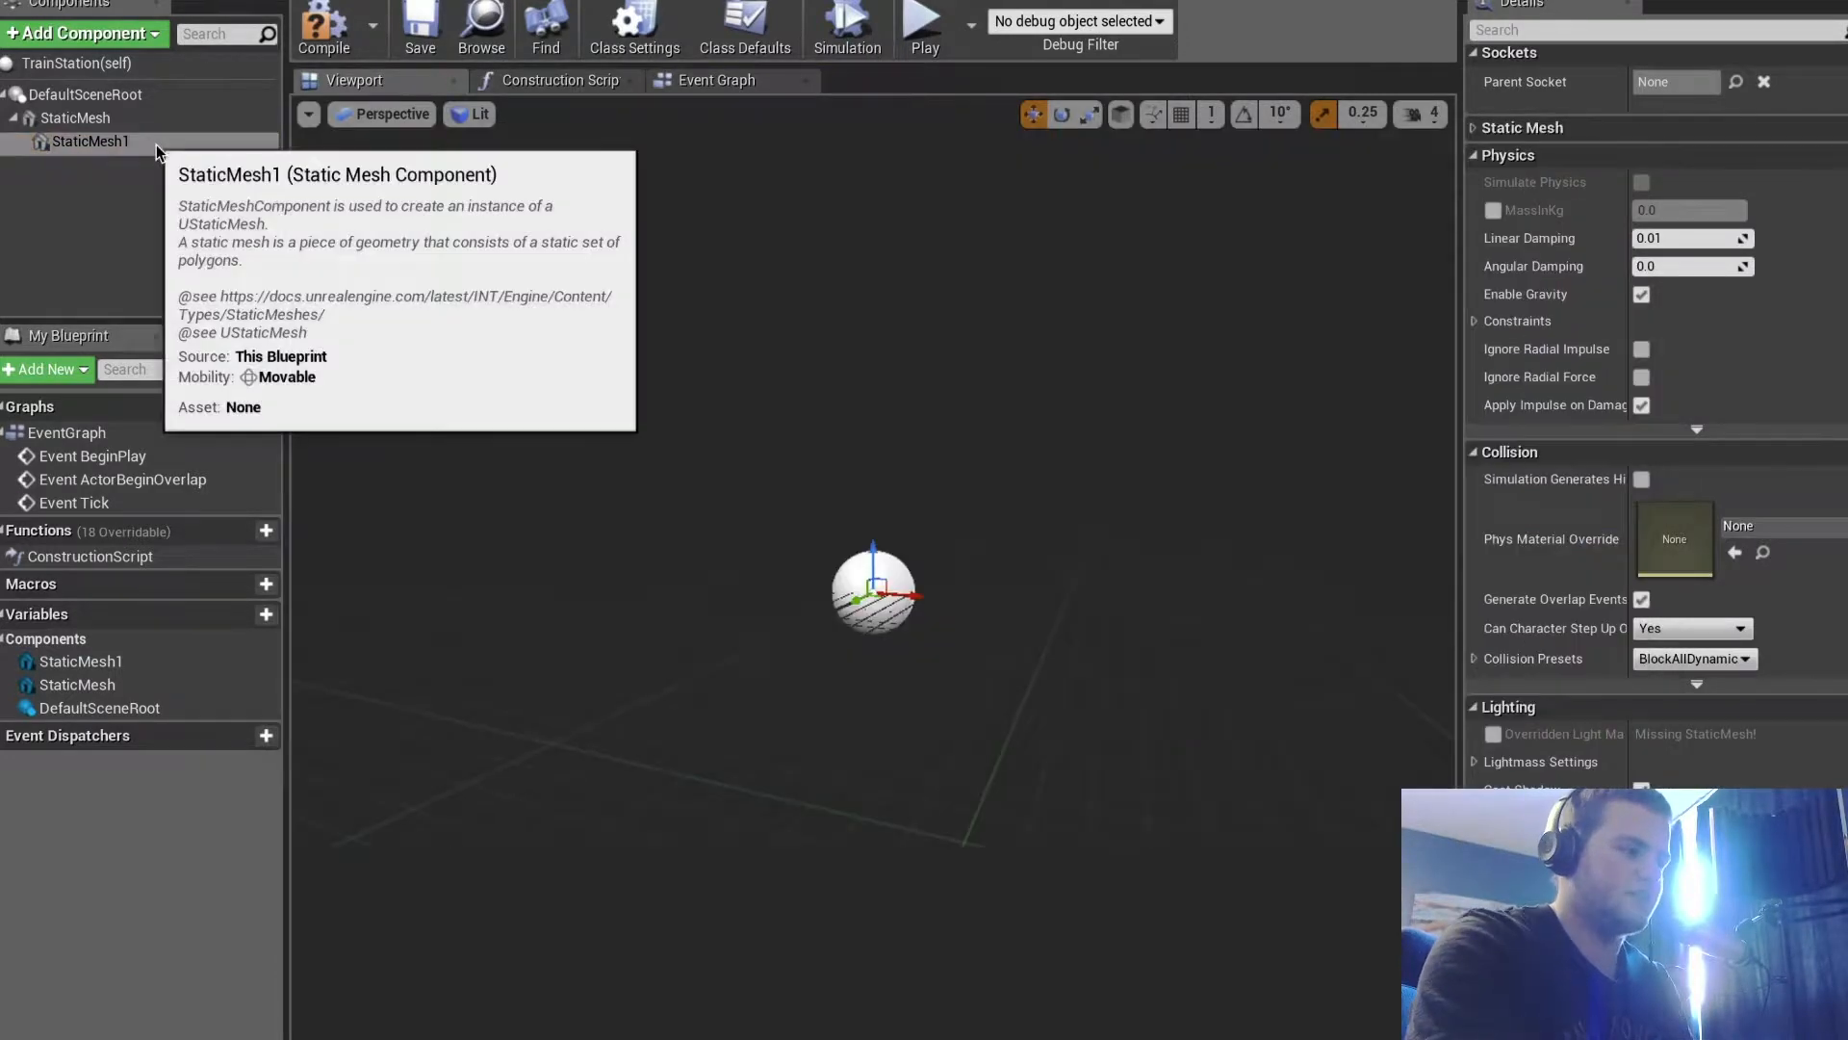
Compile the TrainStation Blueprint and narrow its editor window to uncover the TrainStationAssets content beside it
{"action": "left_click", "coordinate": [324, 44]}
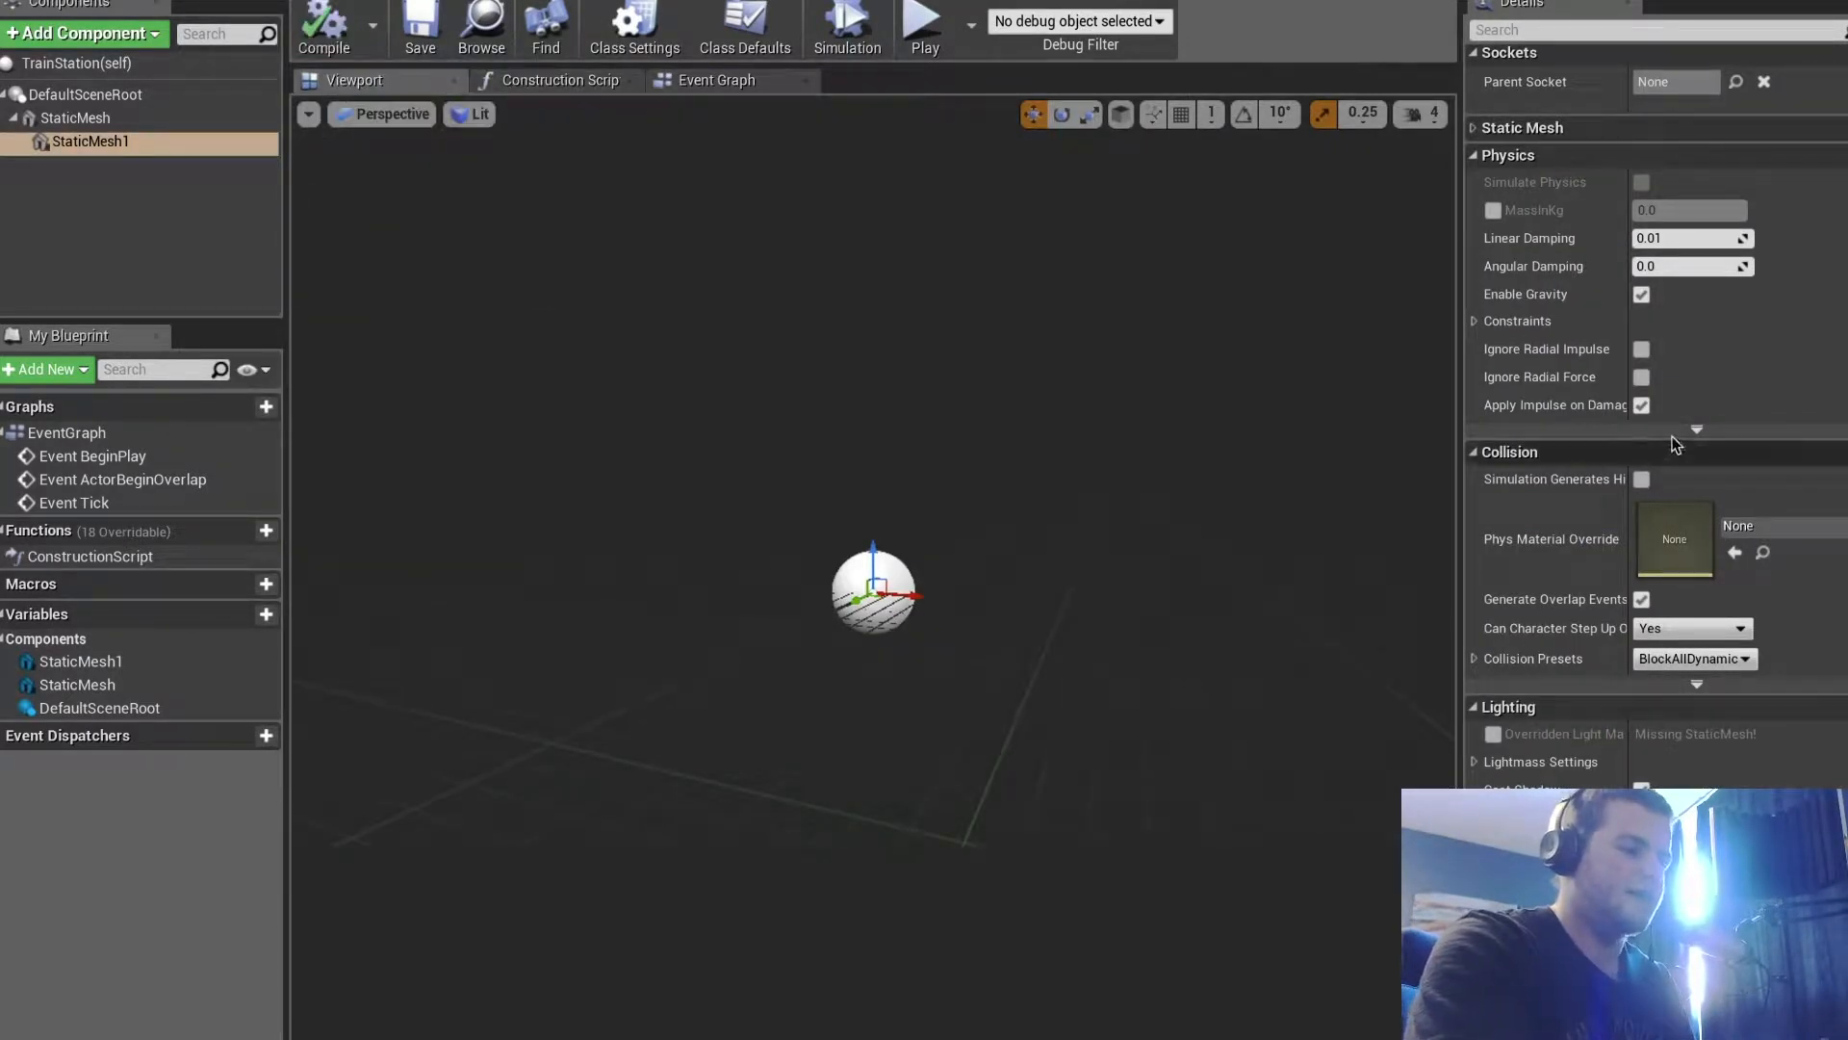
{"action": "scroll", "coordinate": [1675, 443], "scroll_direction": "up", "scroll_amount": 3}
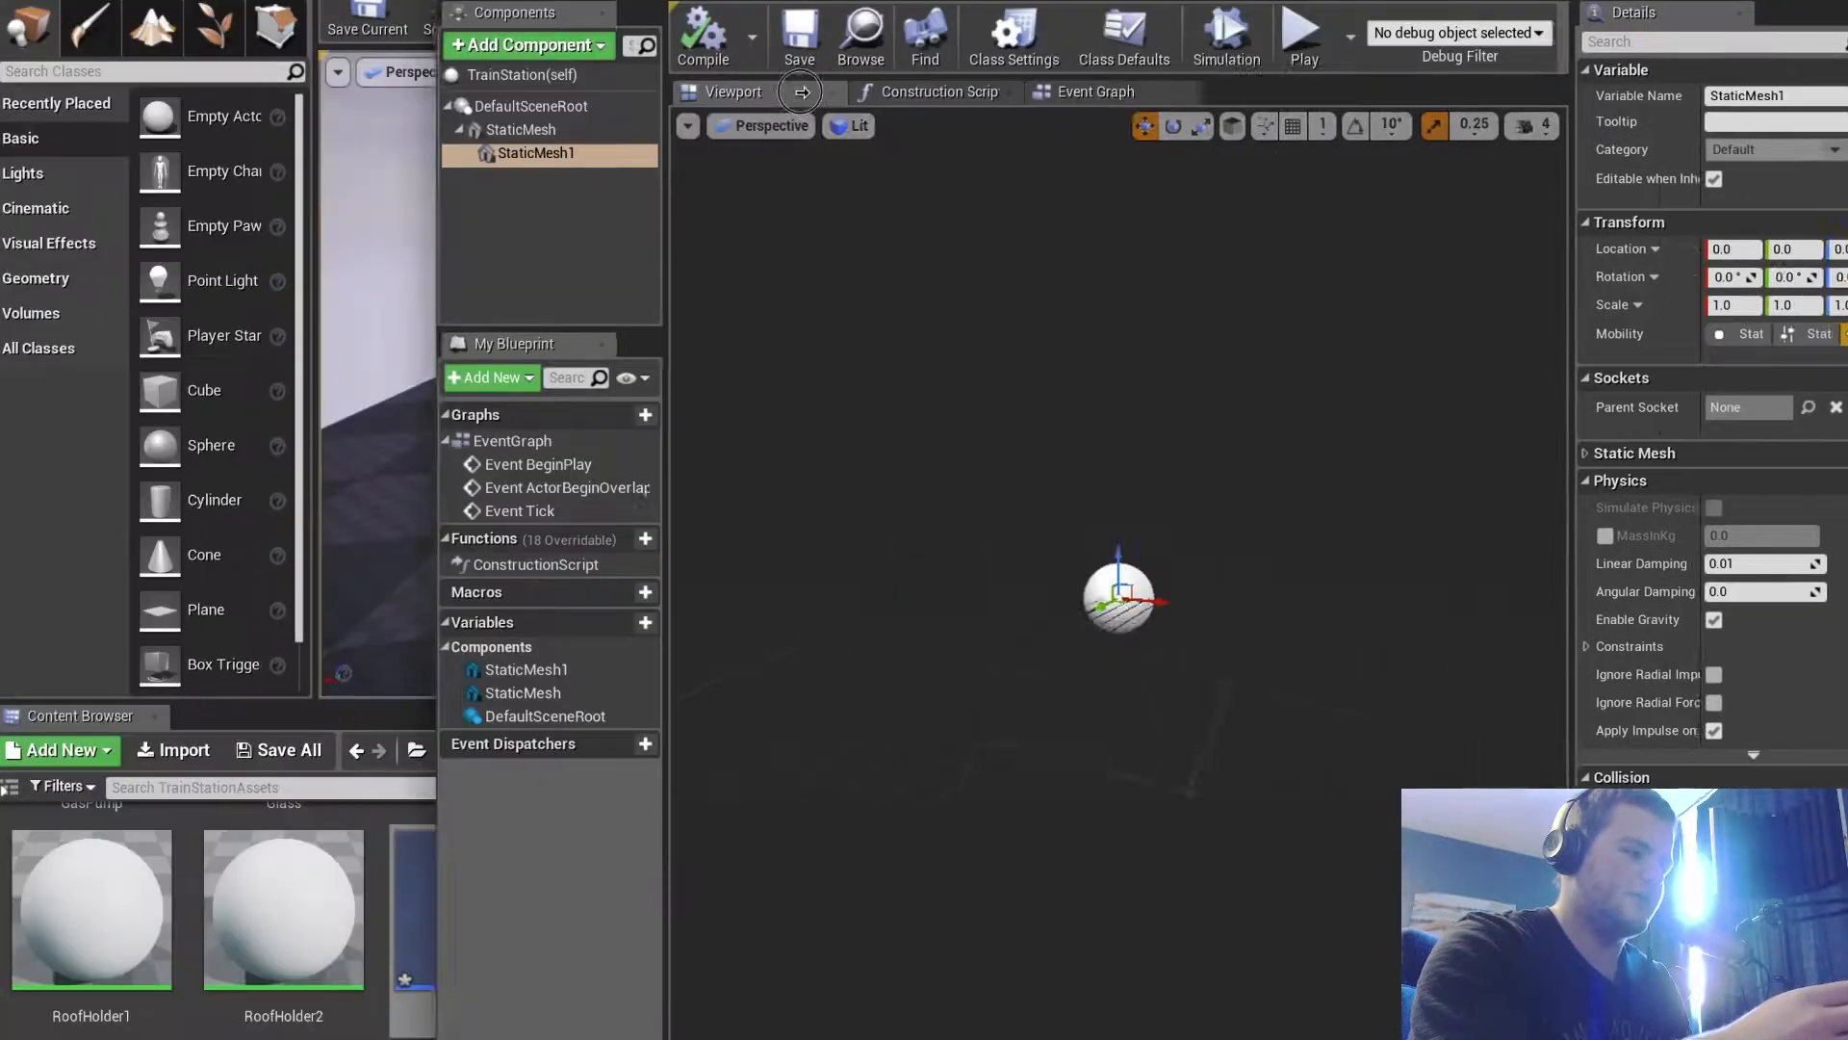
{"action": "left_click_drag", "start_coordinate": [802, 91], "coordinate": [992, 105]}
Add the TrainStation_pCube1 static mesh from the content folder to the Blueprint as a component under the second Static Mesh
{"action": "scroll", "coordinate": [822, 689], "scroll_direction": "down", "scroll_amount": 3}
{"action": "scroll", "coordinate": [746, 838], "scroll_direction": "down", "scroll_amount": 1}
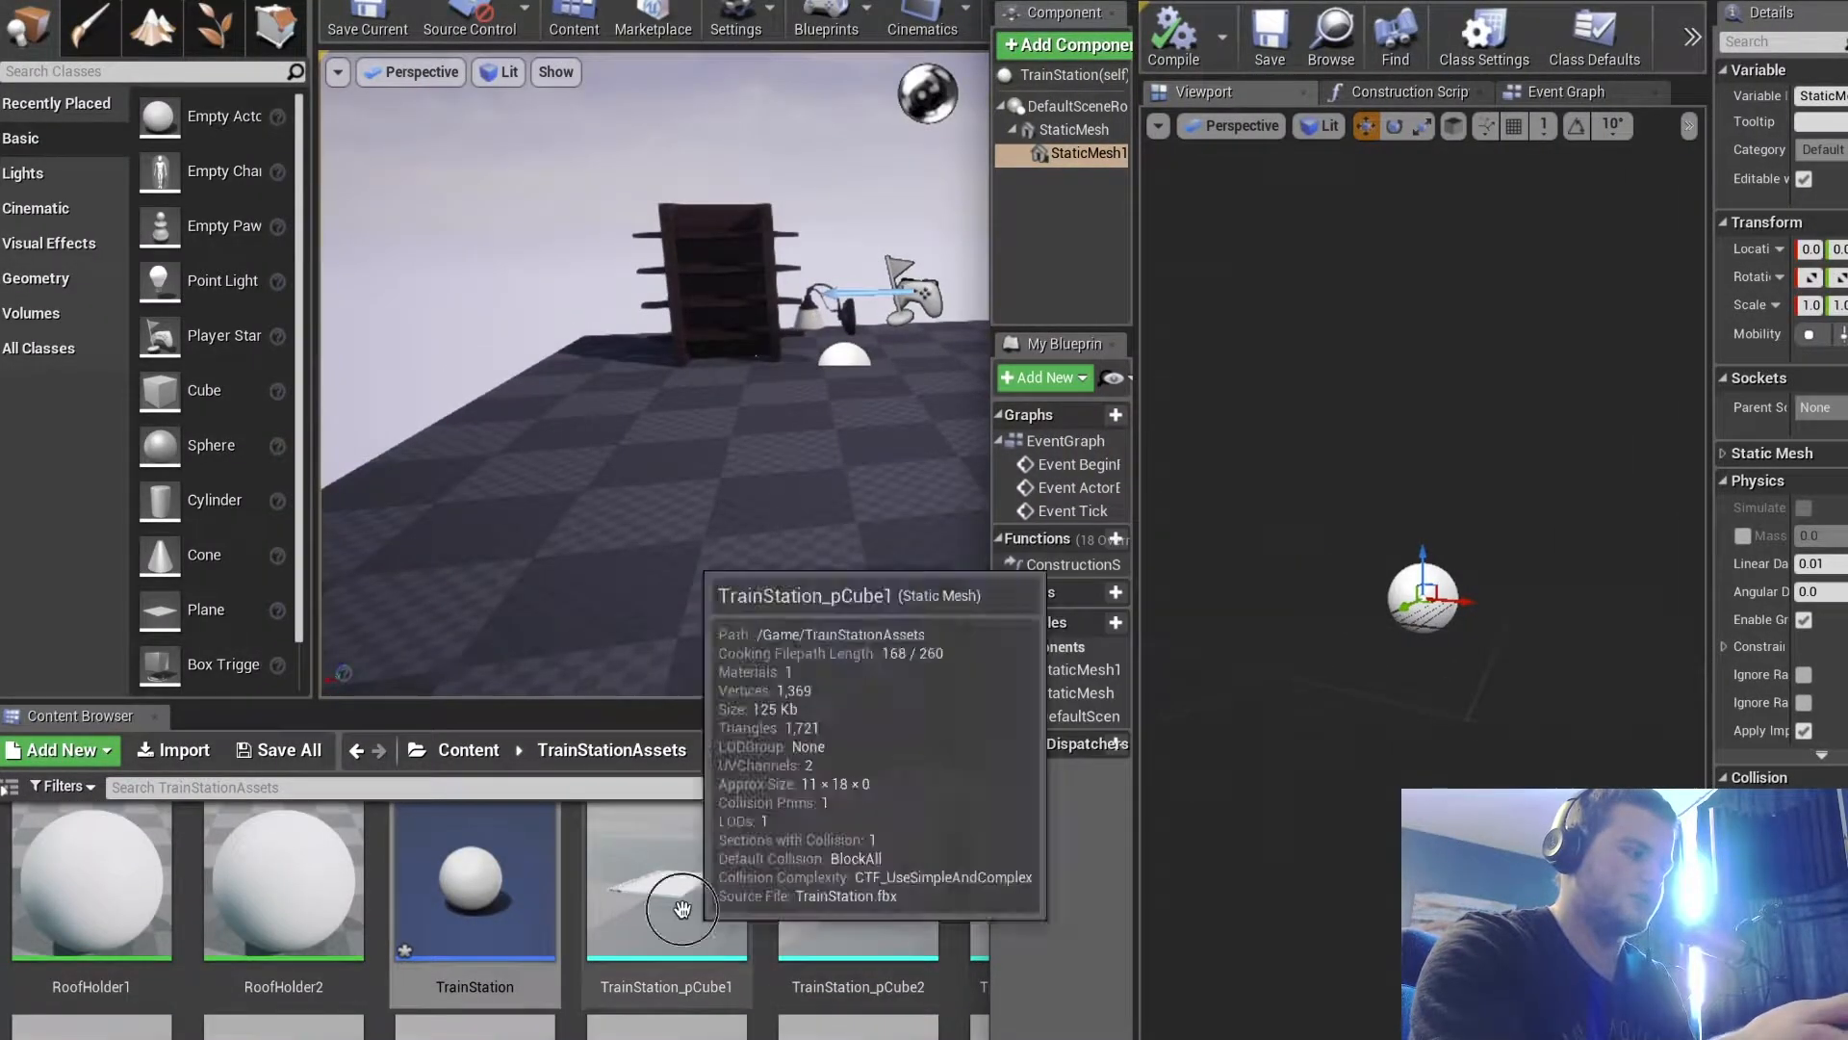
{"action": "left_click_drag", "start_coordinate": [681, 909], "coordinate": [1464, 645]}
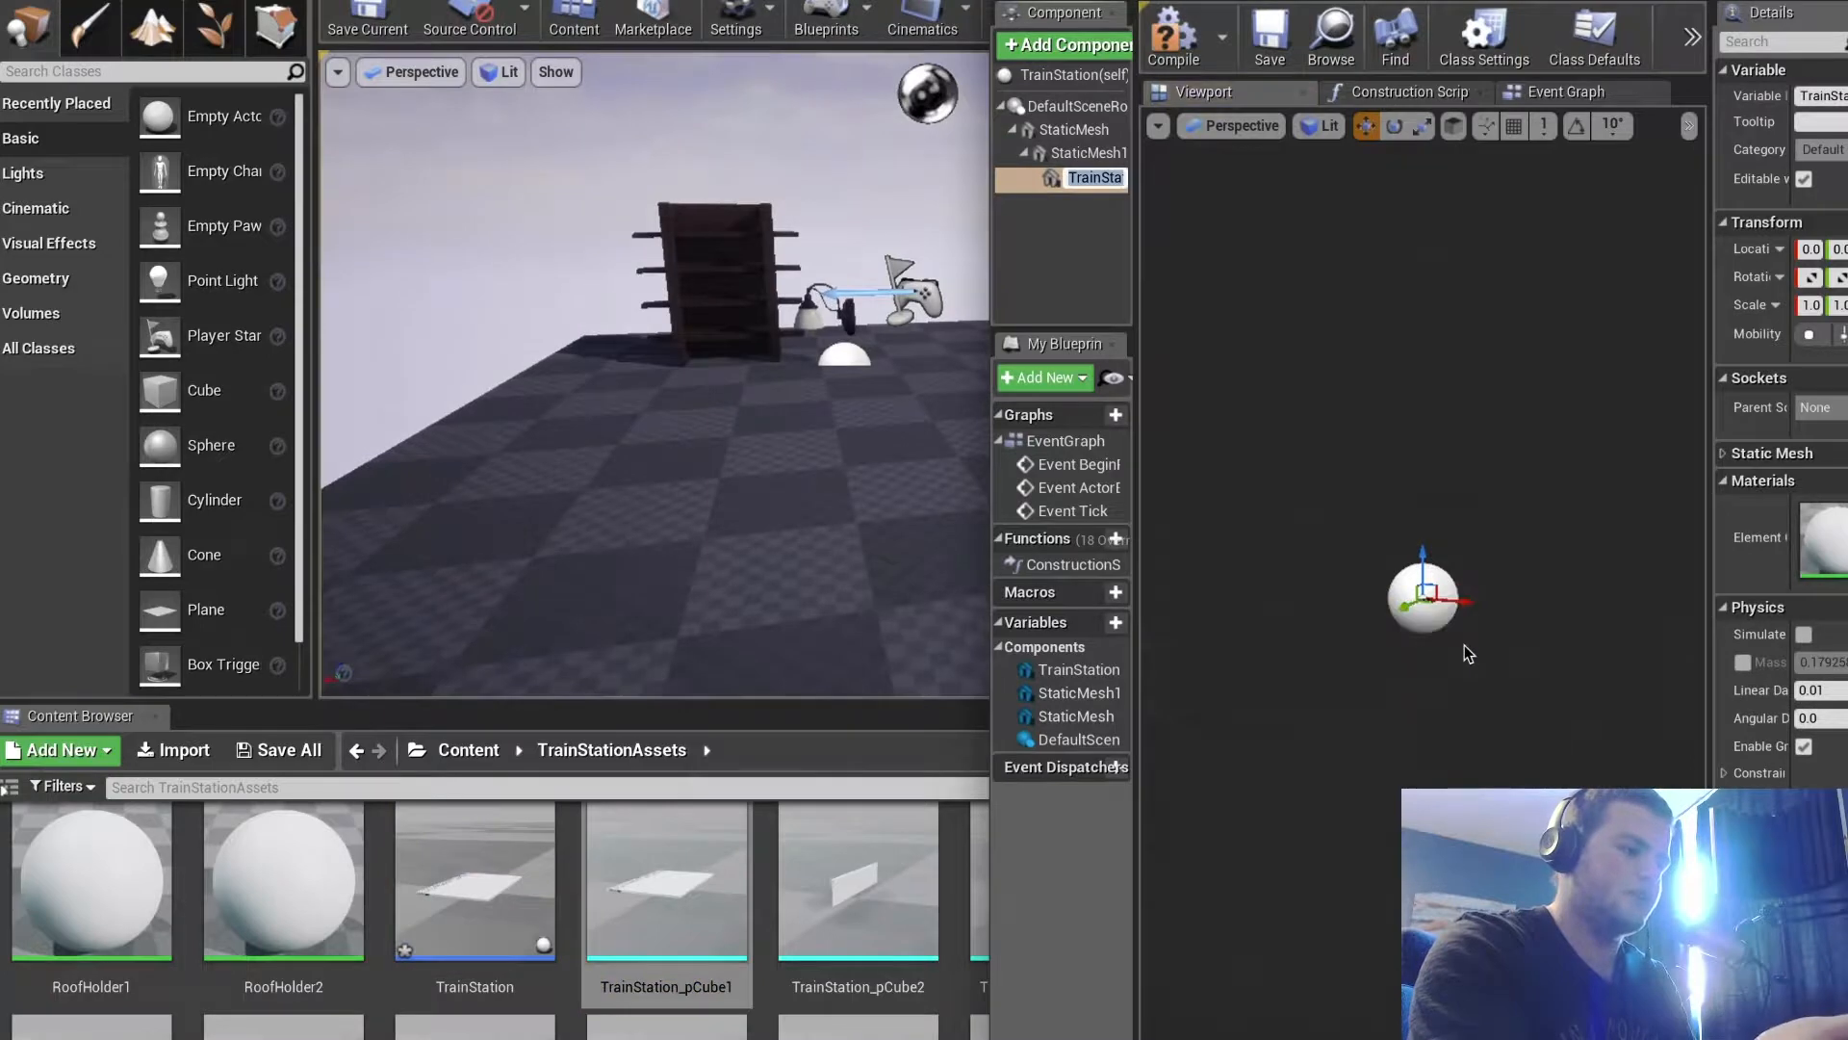
{"action": "scroll", "coordinate": [1464, 645], "scroll_direction": "up", "scroll_amount": 5}
{"action": "scroll", "coordinate": [1459, 647], "scroll_direction": "down", "scroll_amount": 5}
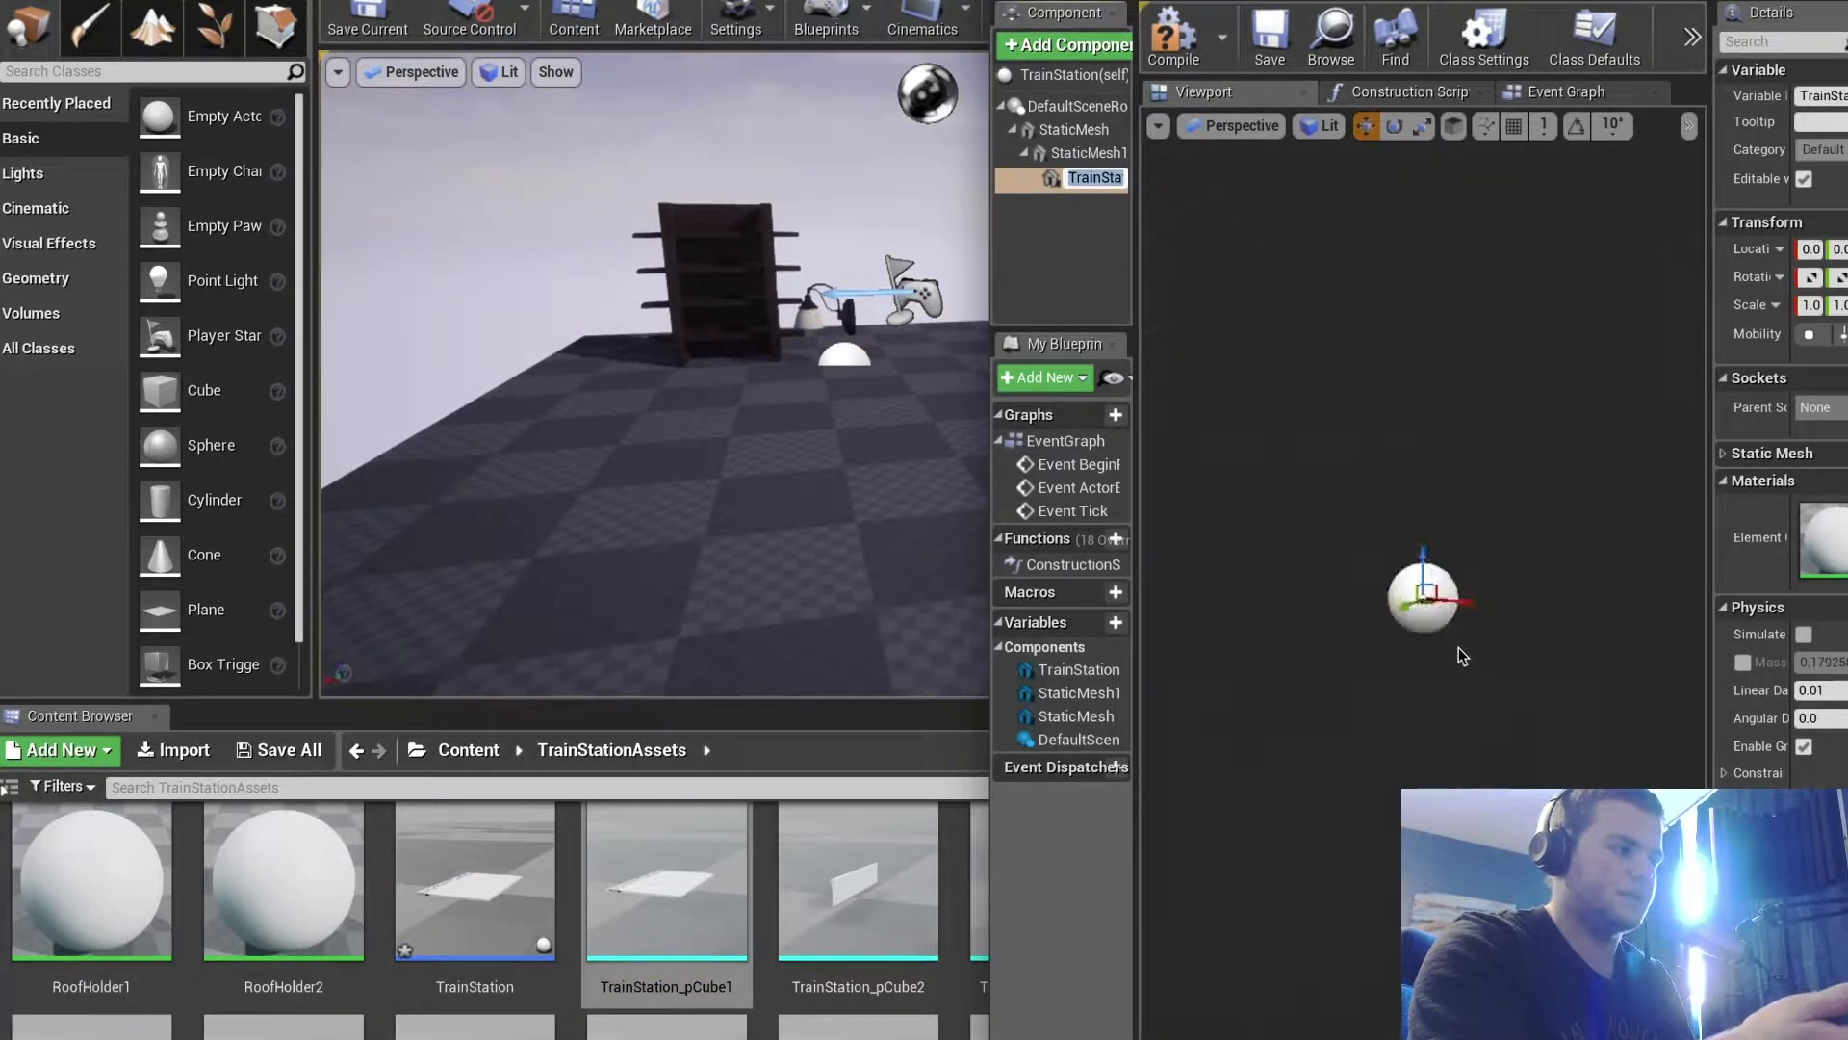
{"action": "left_click", "coordinate": [1483, 513]}
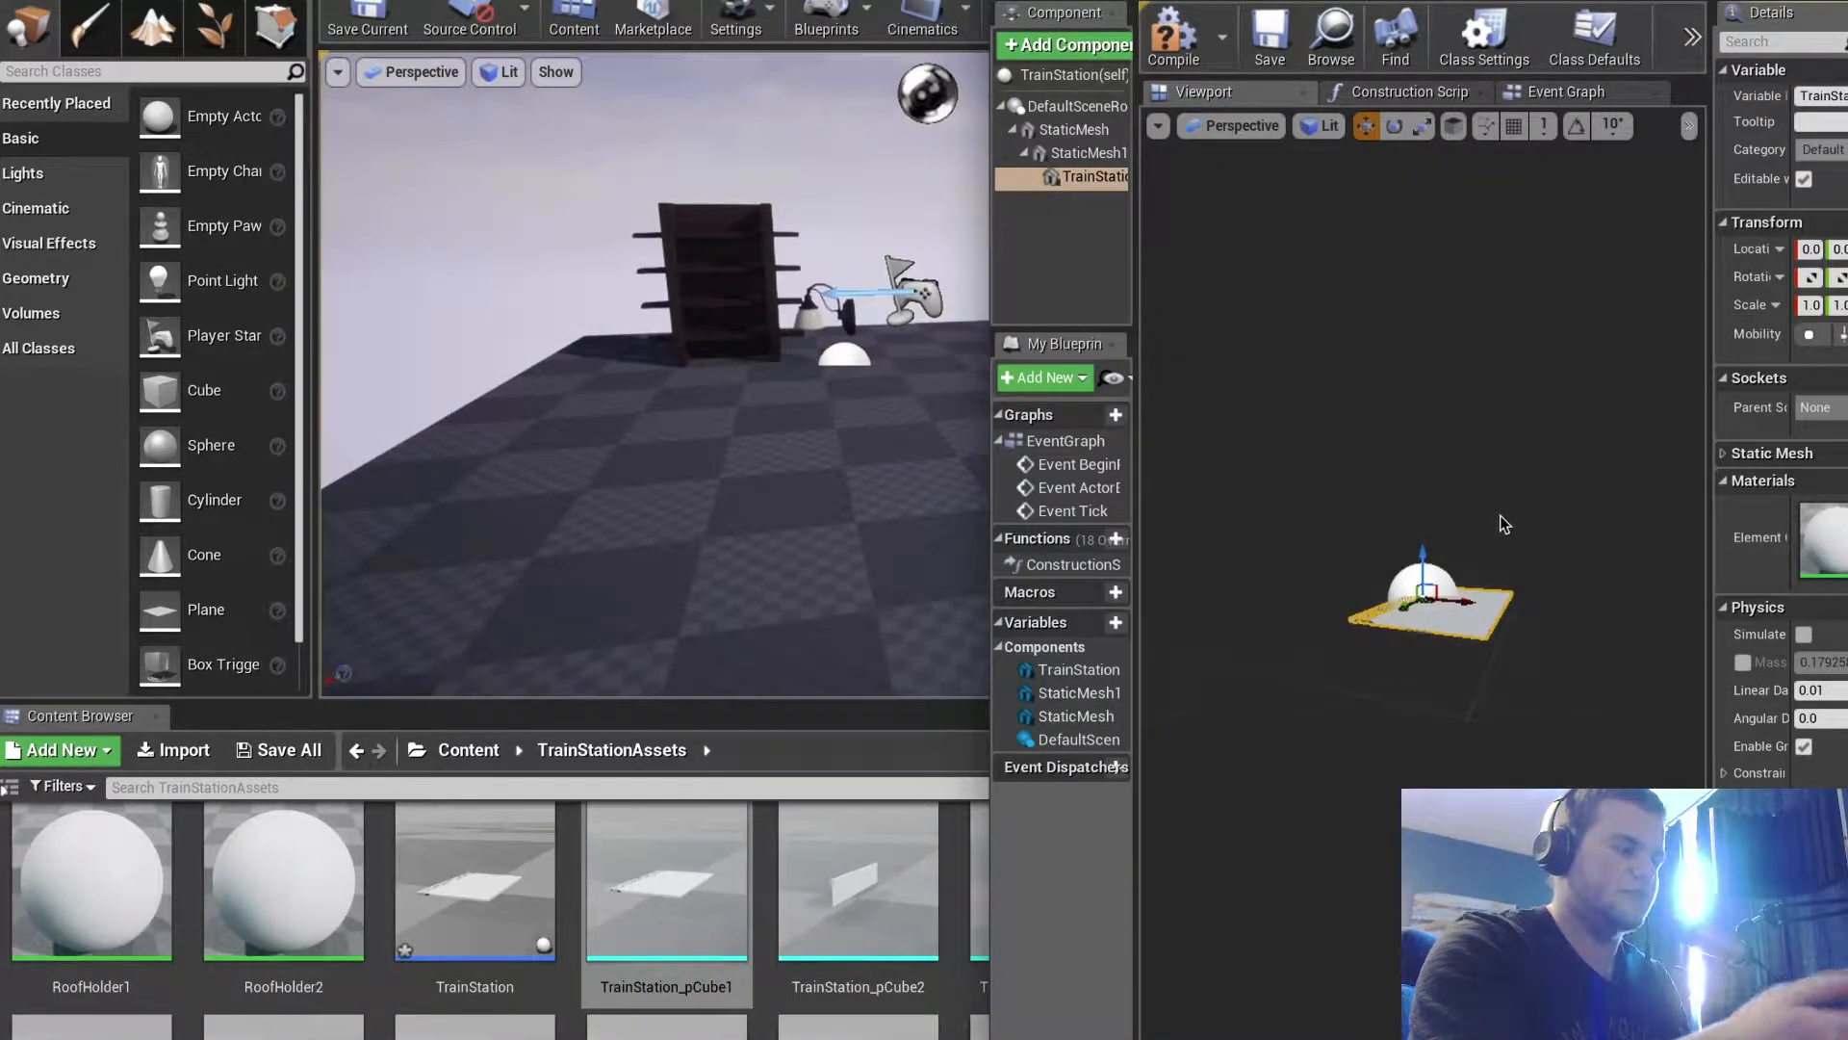
{"action": "right_click_drag", "start_coordinate": [1403, 526], "coordinate": [1545, 558]}
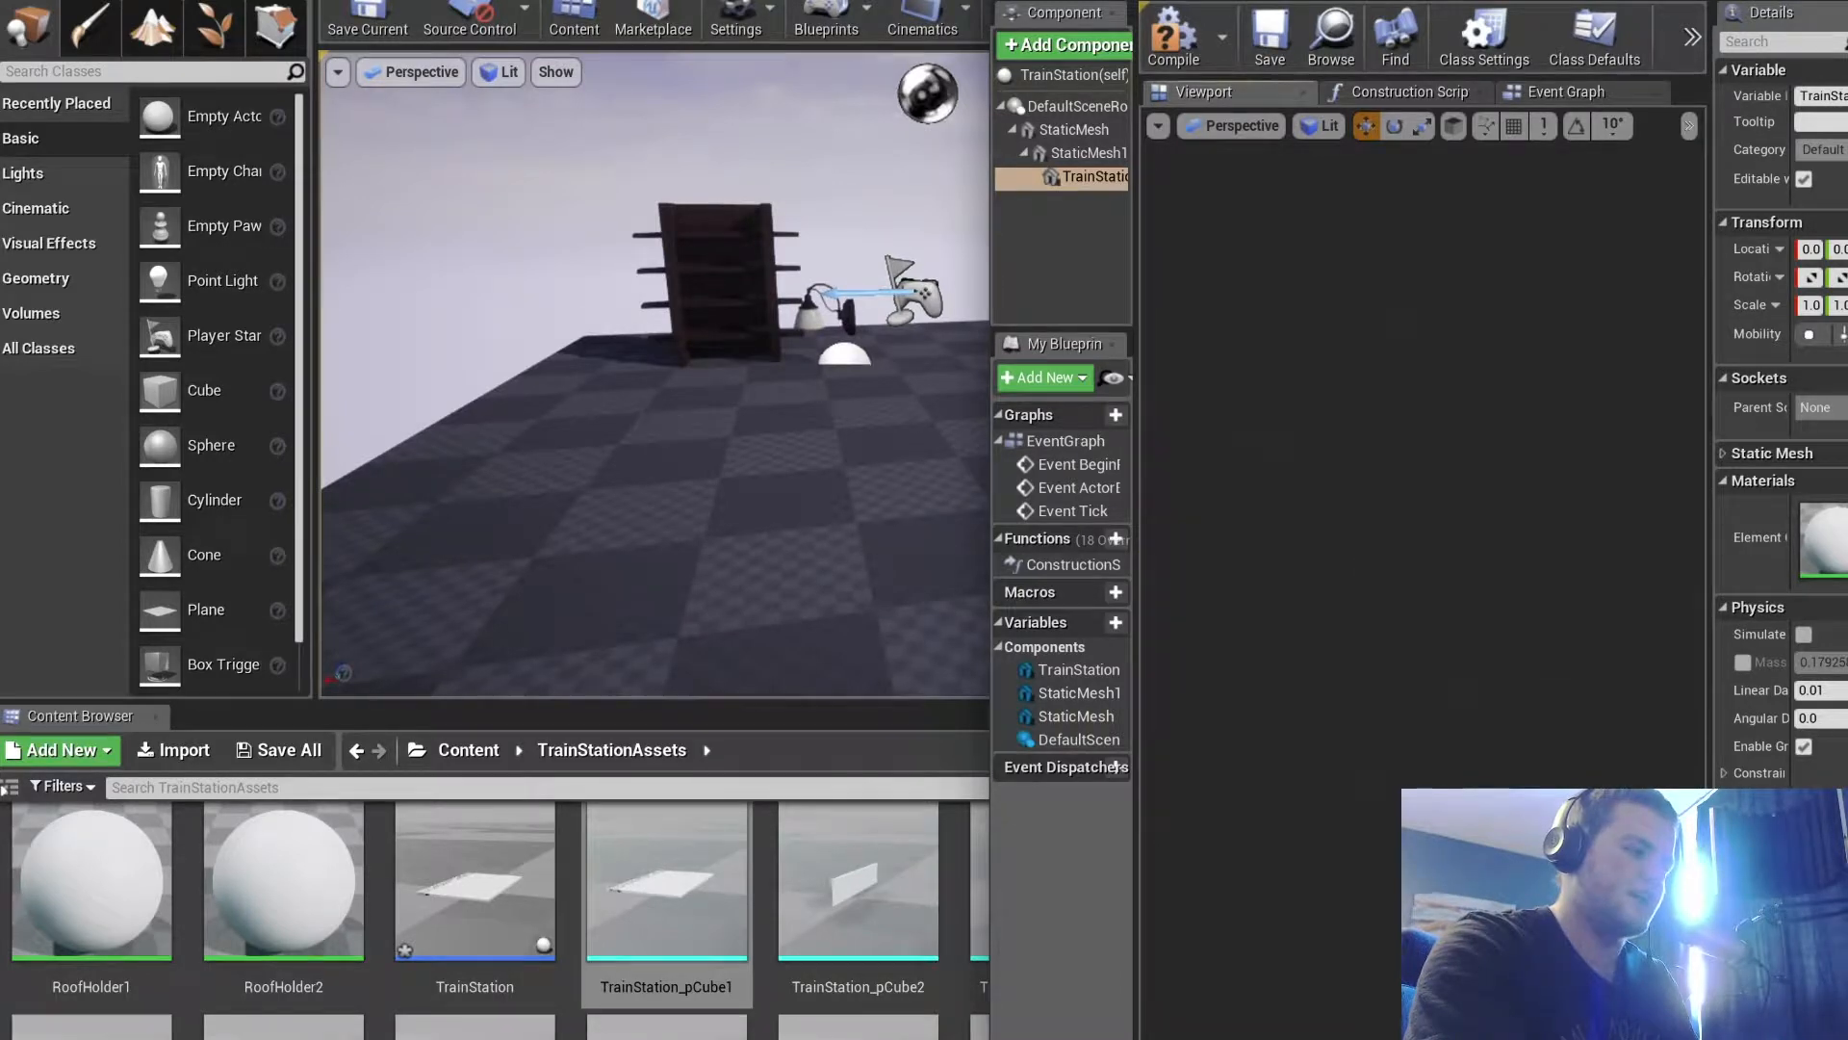
{"action": "right_click_drag", "start_coordinate": [1395, 523], "coordinate": [1251, 520]}
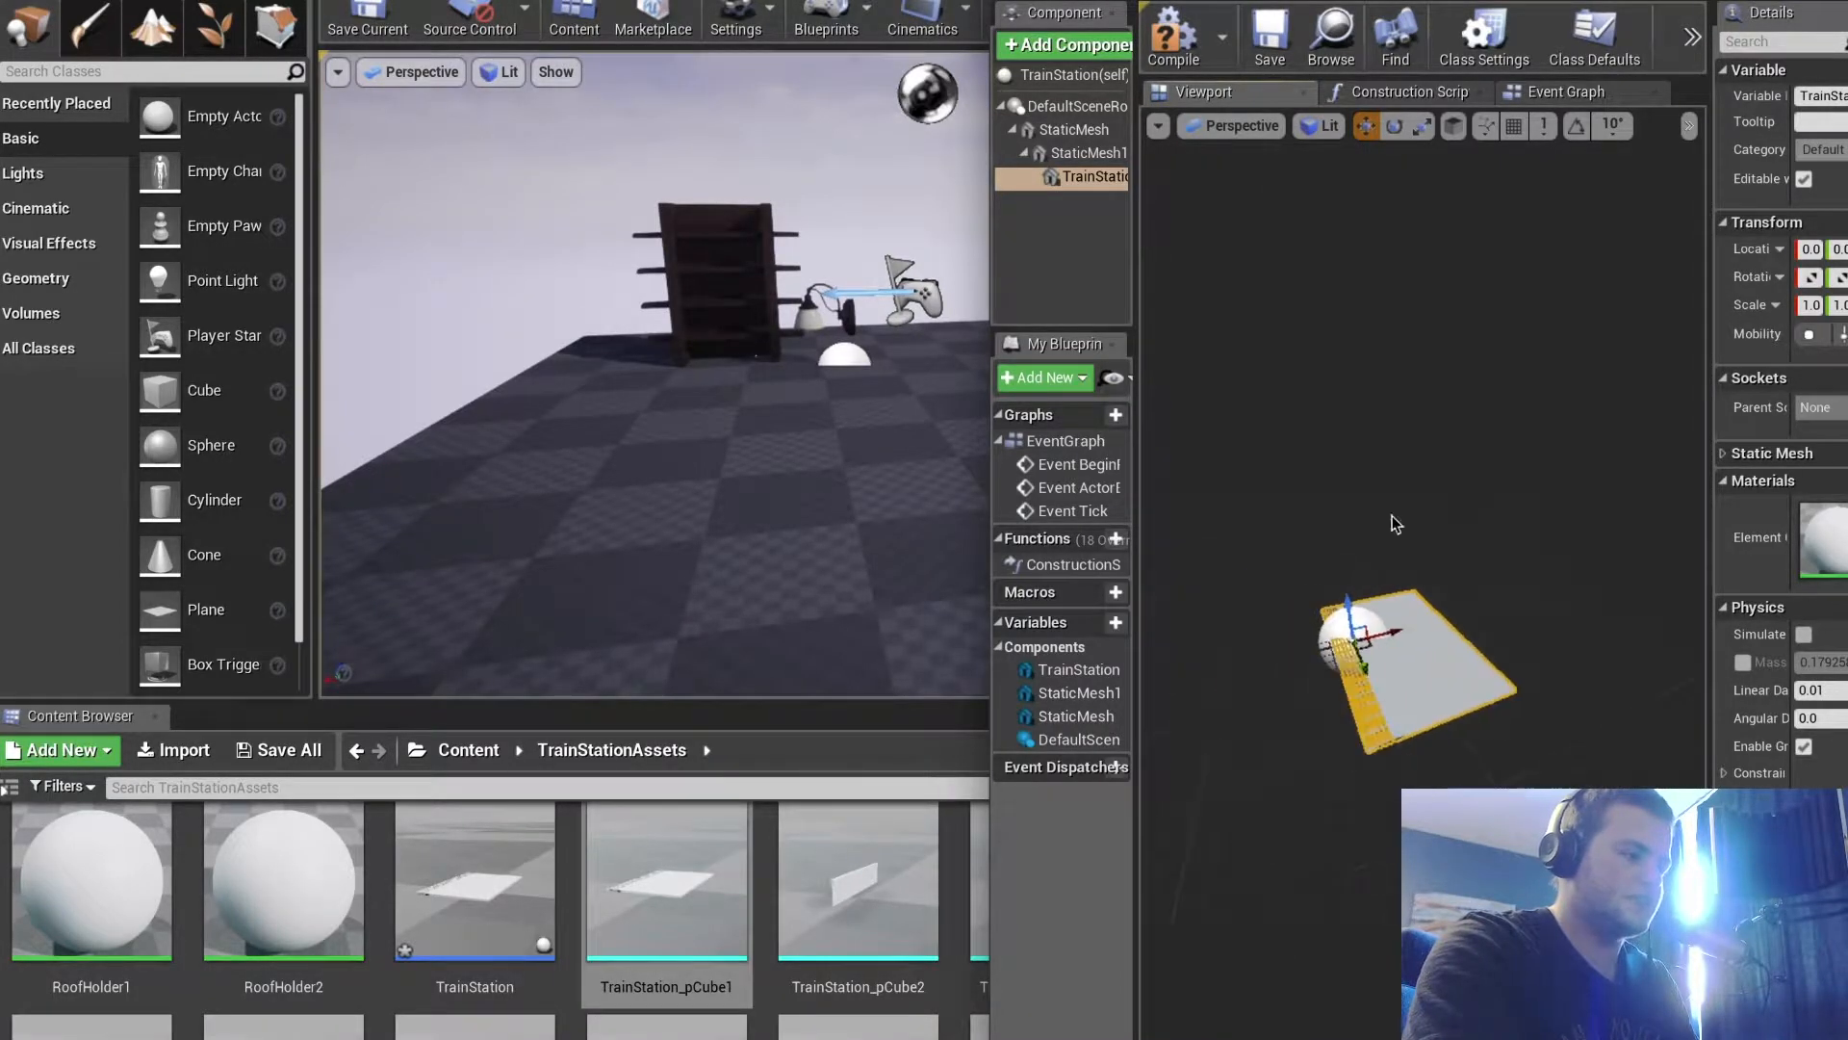
{"action": "scroll", "coordinate": [1356, 537], "scroll_direction": "up", "scroll_amount": 3}
{"action": "scroll", "coordinate": [1360, 544], "scroll_direction": "down", "scroll_amount": 3}
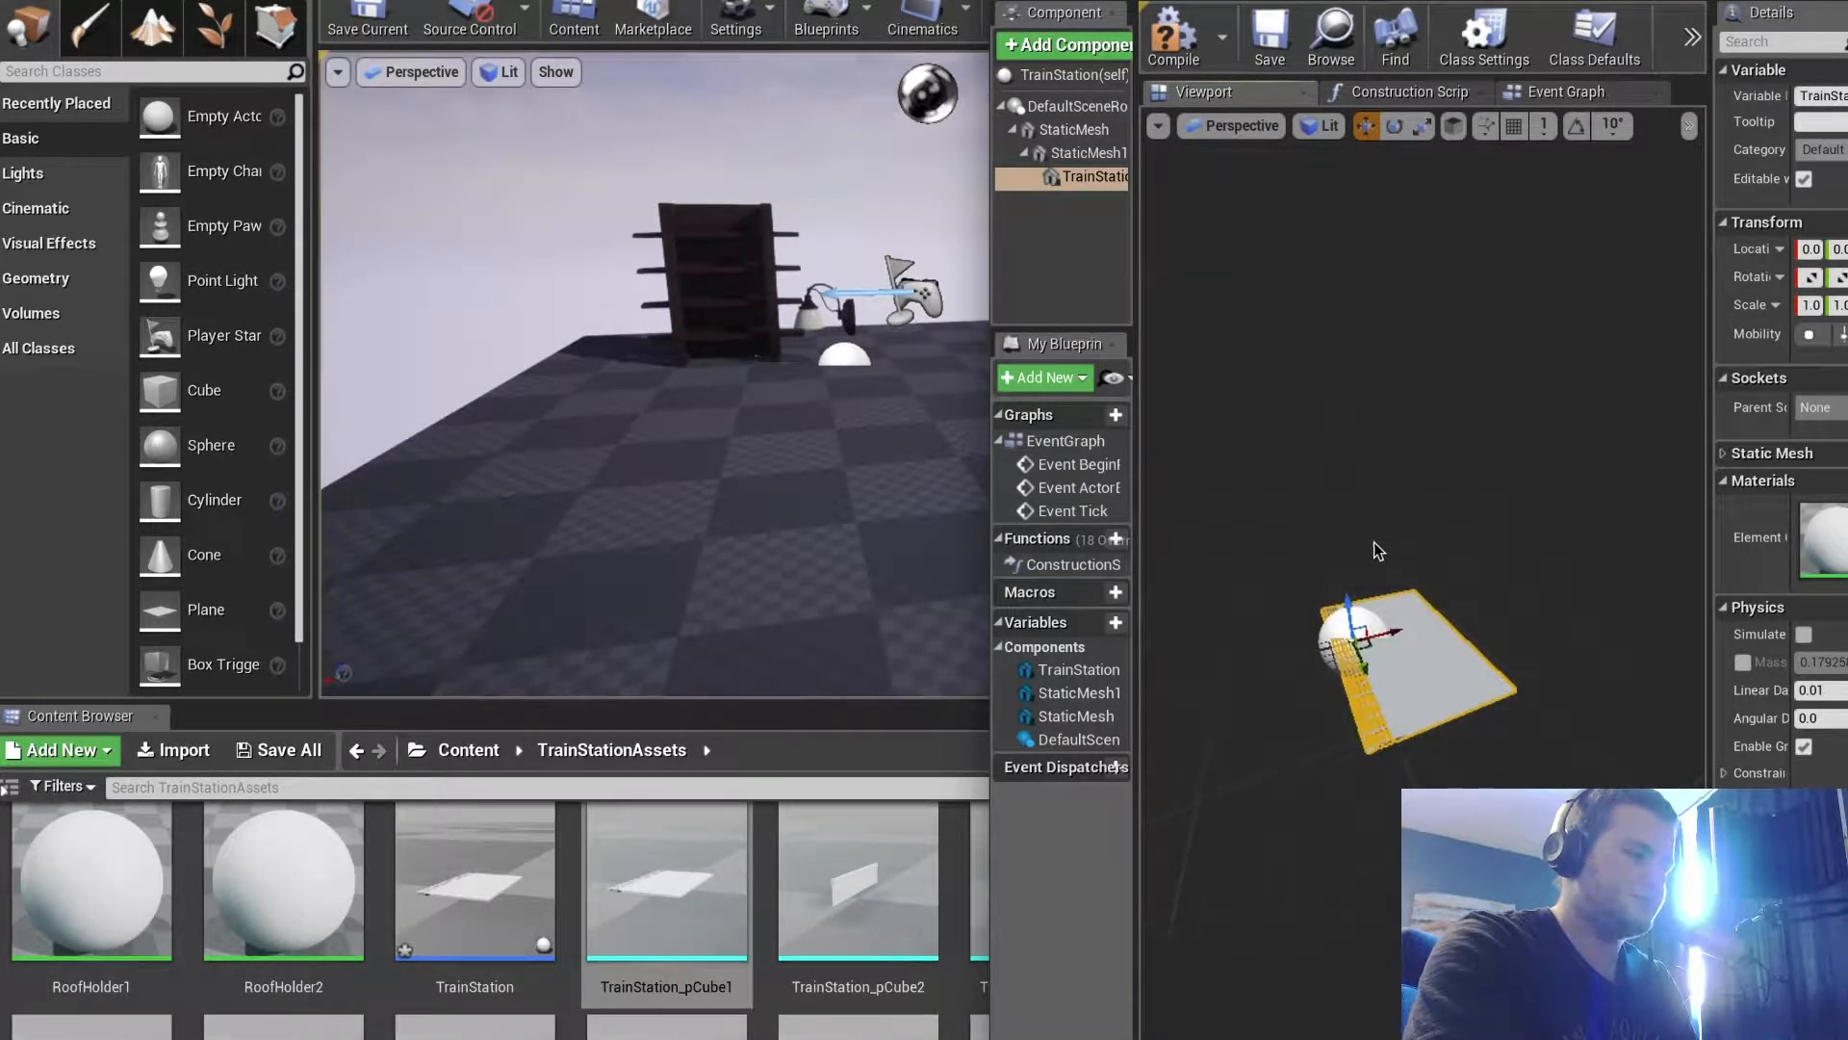
{"action": "left_click_drag", "start_coordinate": [1398, 557], "coordinate": [1588, 527], "text": "alt"}
{"action": "right_click_drag", "start_coordinate": [1381, 541], "coordinate": [1299, 520]}
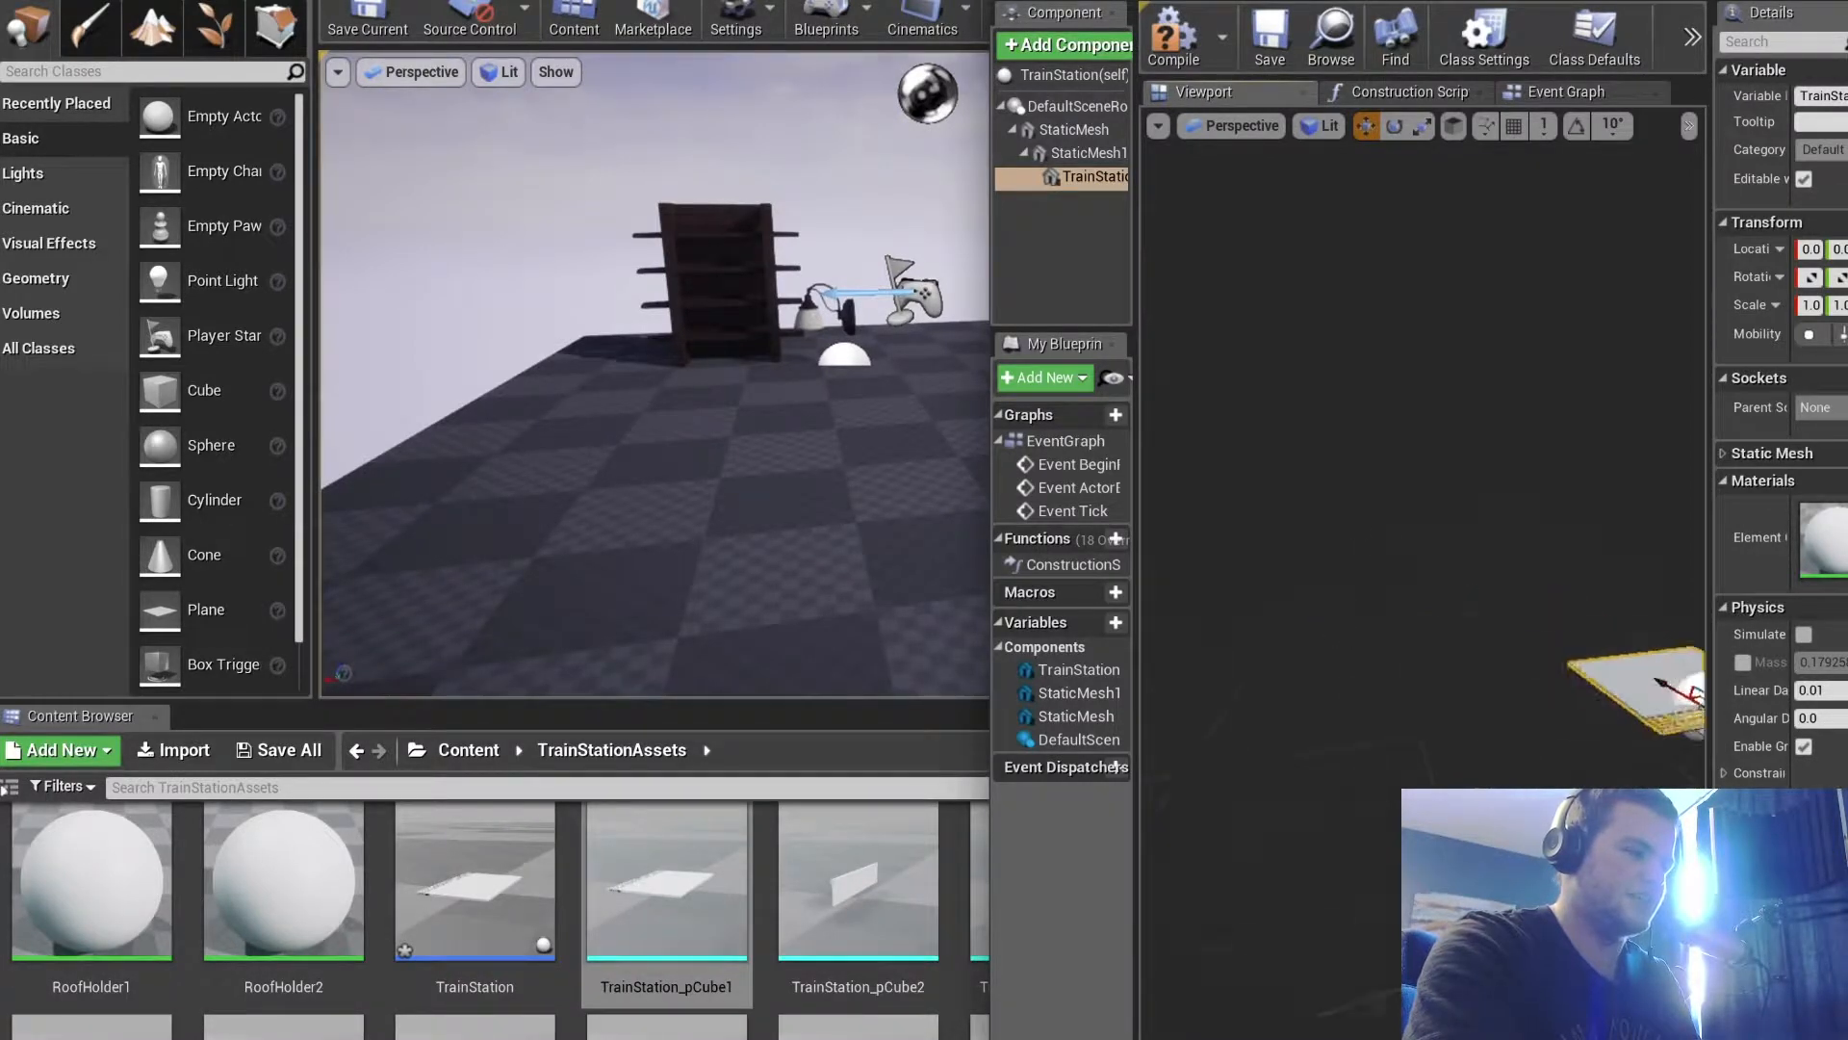
Place the TrainStation Blueprint from the TrainStationAssets folder onto the floor of the level
{"action": "left_click_drag", "start_coordinate": [475, 871], "coordinate": [636, 565]}
{"action": "mouse_move", "coordinate": [768, 574]}
{"action": "right_mouse_down"}
{"action": "mouse_move", "coordinate": [655, 566]}
{"action": "mouse_move", "coordinate": [736, 563]}
{"action": "right_mouse_up"}
{"action": "scroll", "coordinate": [735, 562], "scroll_direction": "up", "scroll_amount": 3}
{"action": "scroll", "coordinate": [735, 562], "scroll_direction": "down", "scroll_amount": 1}
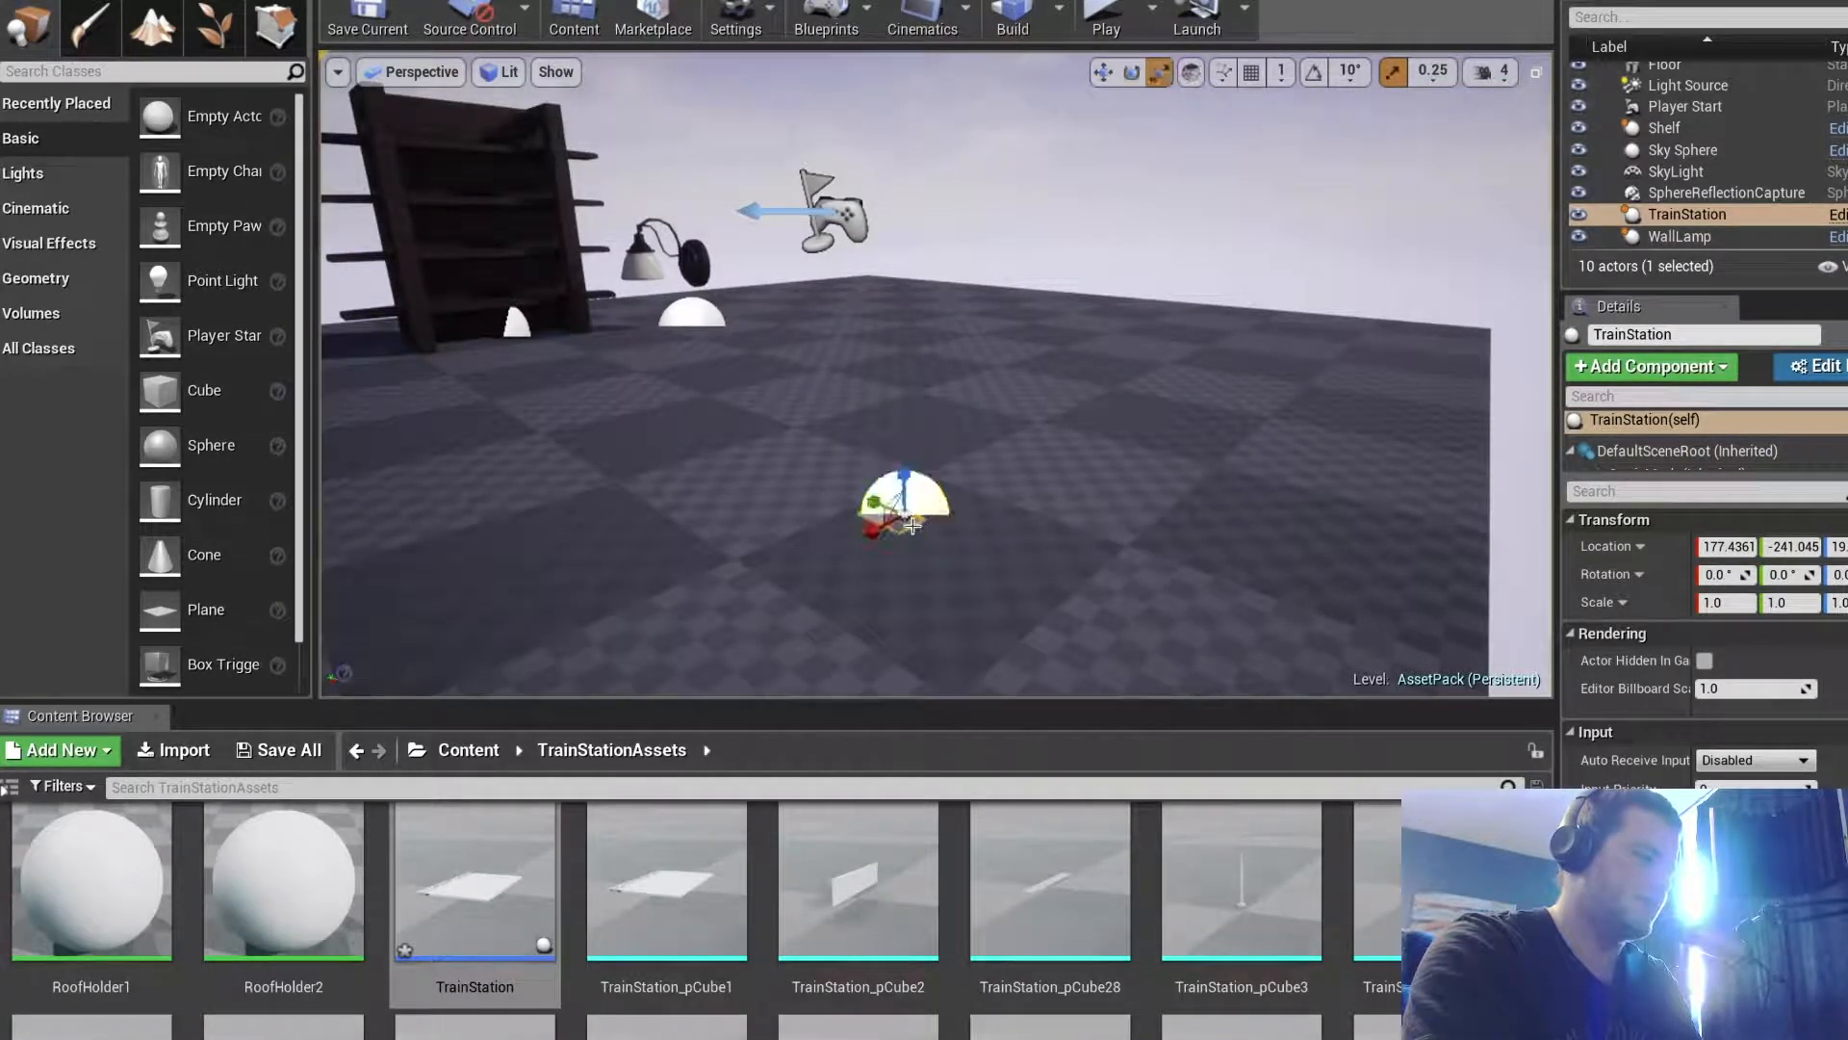
Scale the placed TrainStation actor uniformly to 24.75 in the level
{"action": "left_click_drag", "start_coordinate": [904, 513], "coordinate": [1156, 495]}
{"action": "scroll", "coordinate": [1156, 496], "scroll_direction": "down", "scroll_amount": 6}
{"action": "right_click_drag", "start_coordinate": [1097, 496], "coordinate": [924, 568]}
{"action": "scroll", "coordinate": [912, 482], "scroll_direction": "up", "scroll_amount": 8}
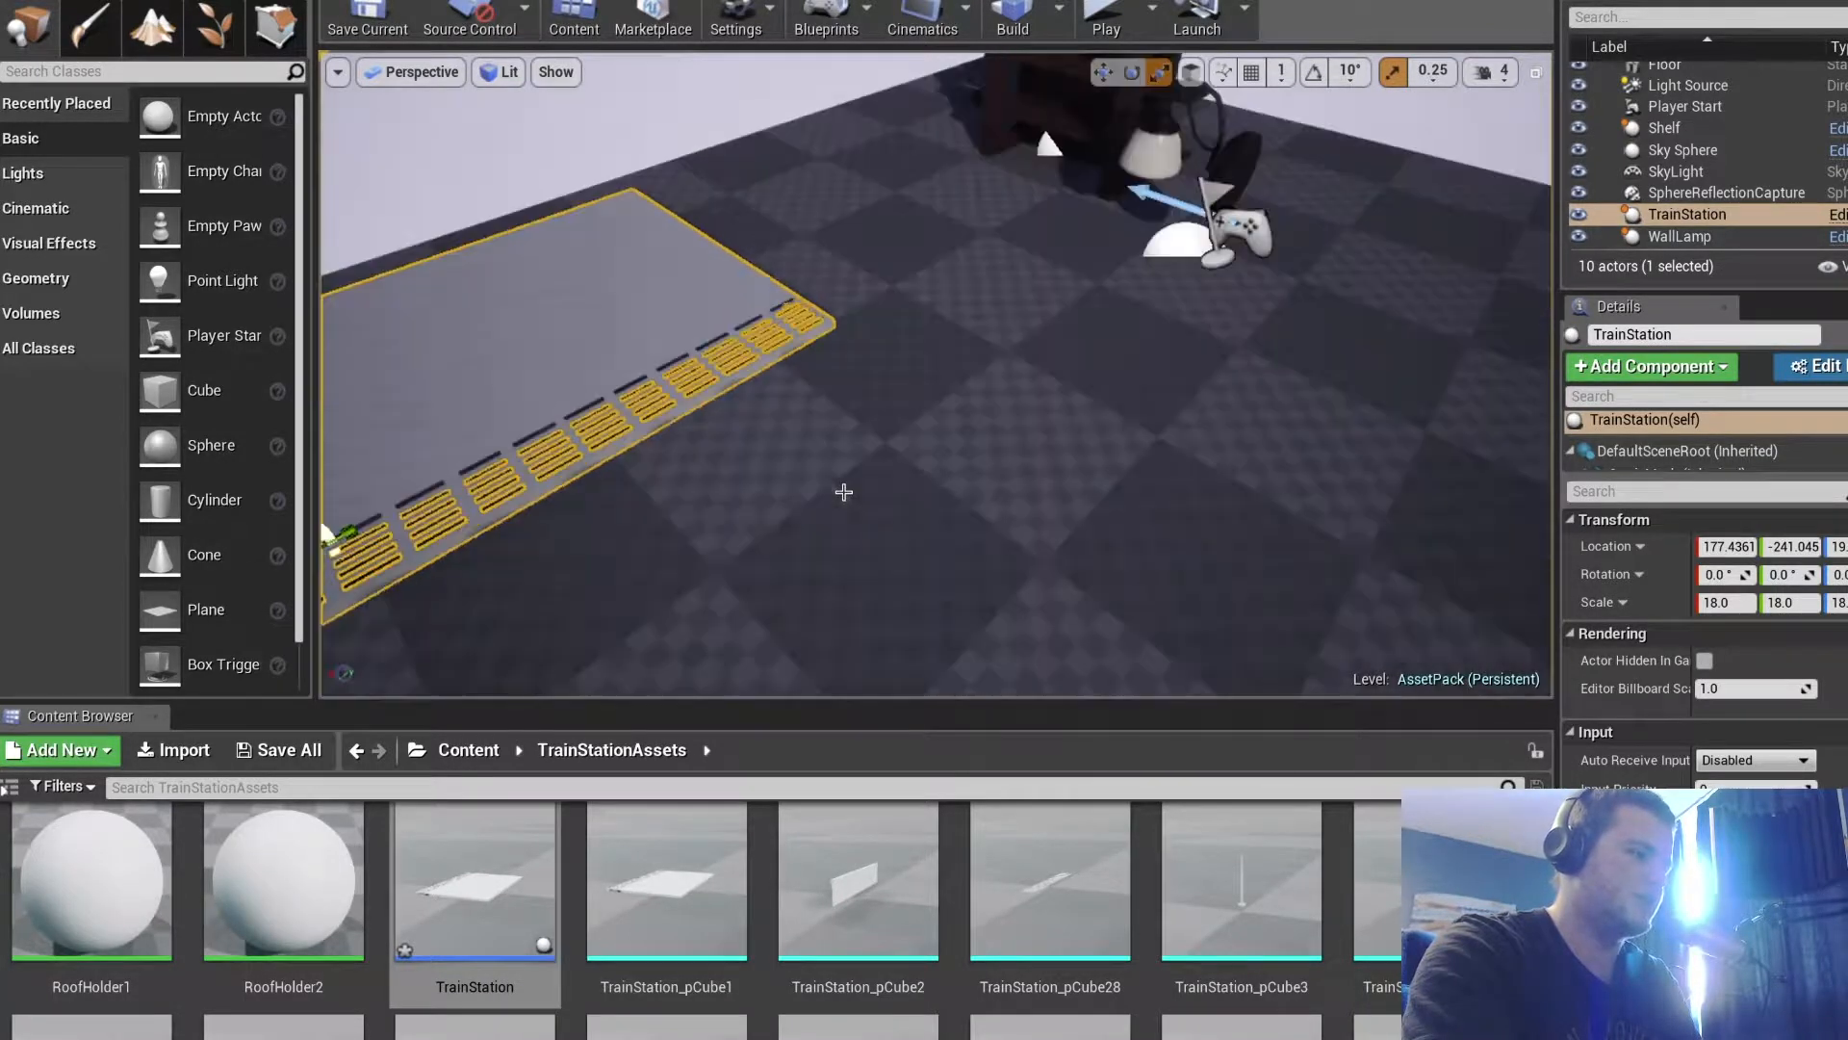
{"action": "right_click_drag", "start_coordinate": [908, 489], "coordinate": [853, 518]}
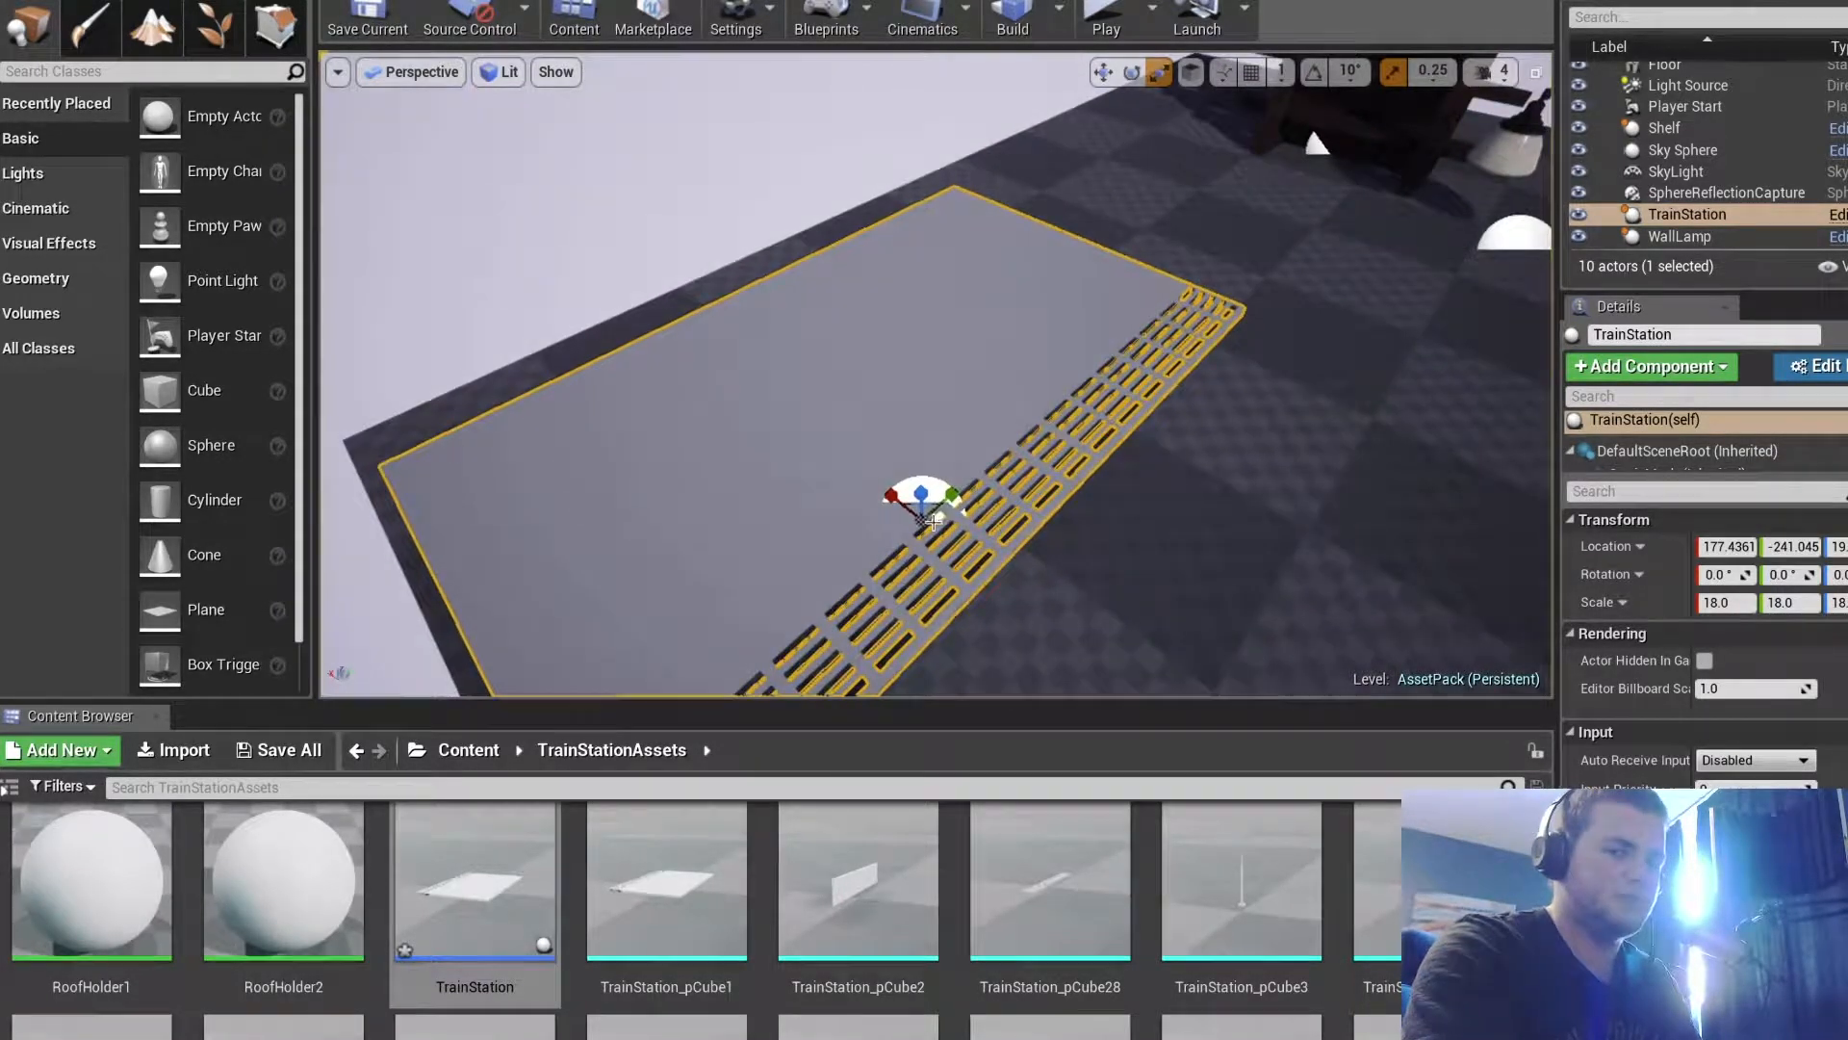
{"action": "left_click_drag", "start_coordinate": [922, 496], "coordinate": [933, 448]}
{"action": "right_click_drag", "start_coordinate": [933, 448], "coordinate": [941, 375]}
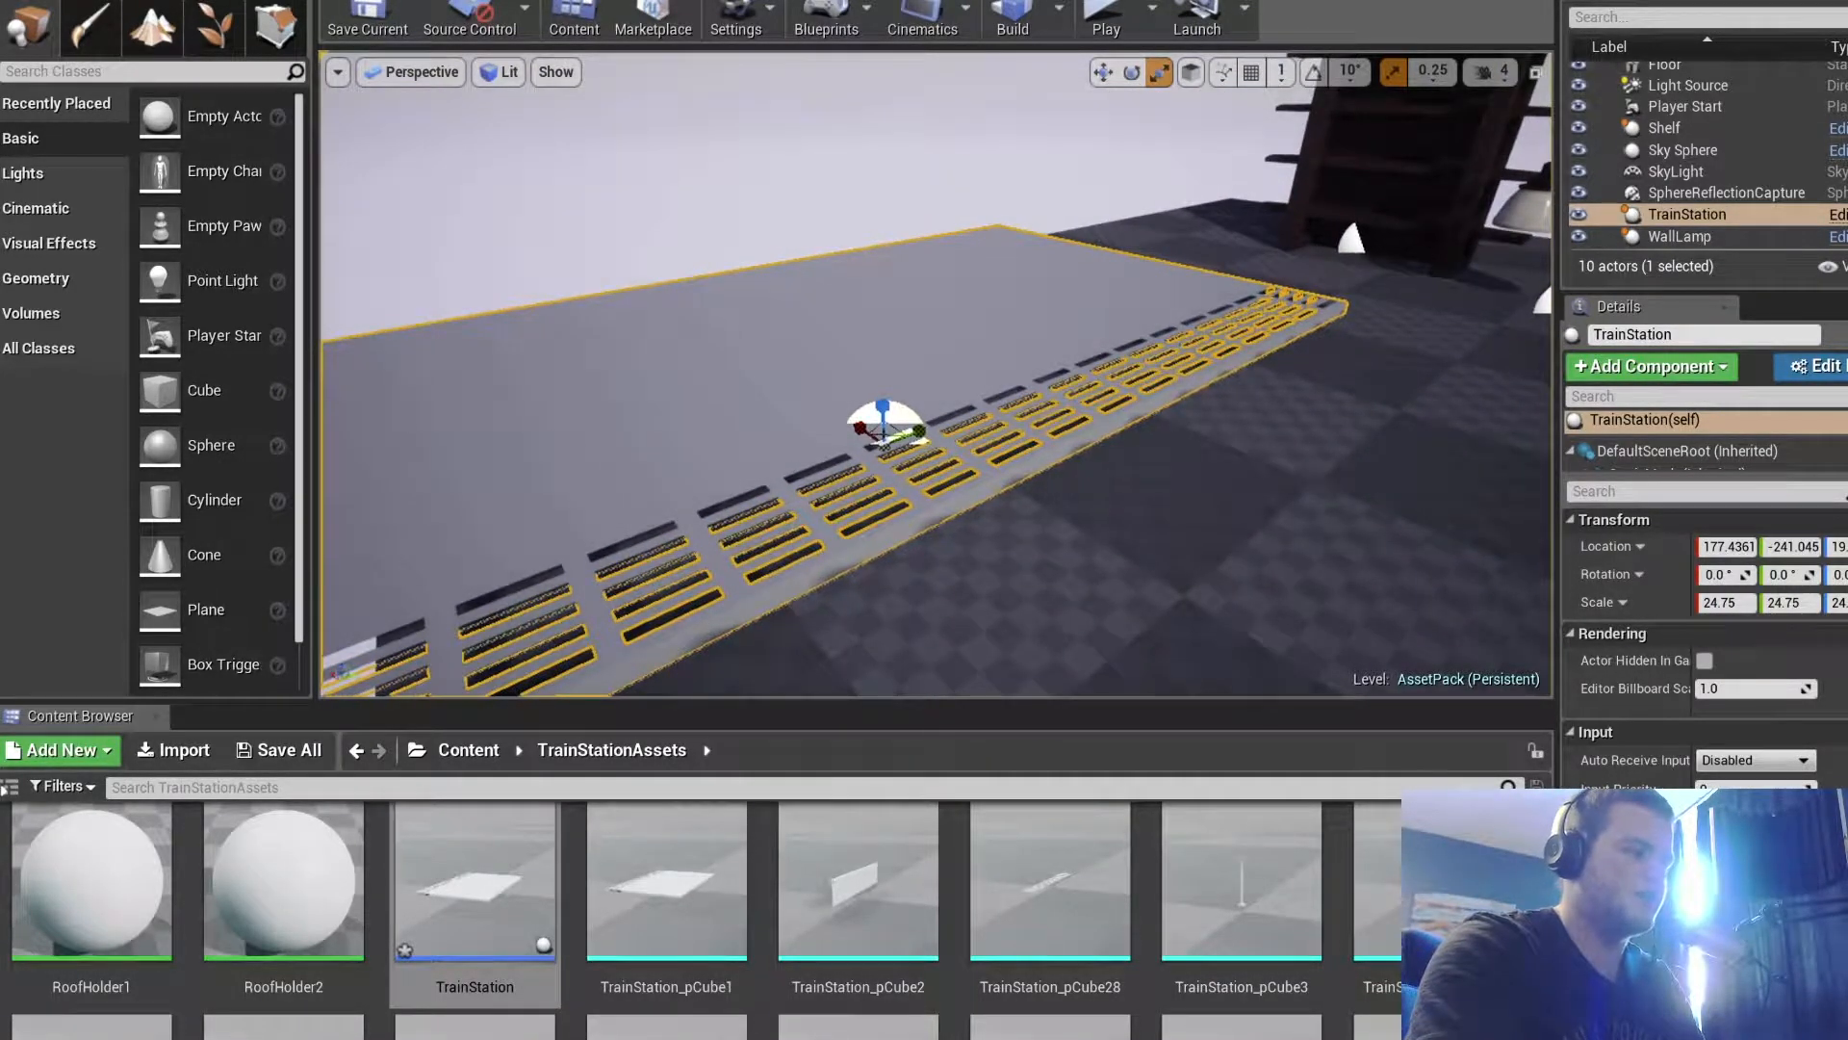
Reopen the TrainStation Blueprint, try shifting the platform mesh component, and undo the recent move and scale changes
{"action": "double_click", "coordinate": [481, 852]}
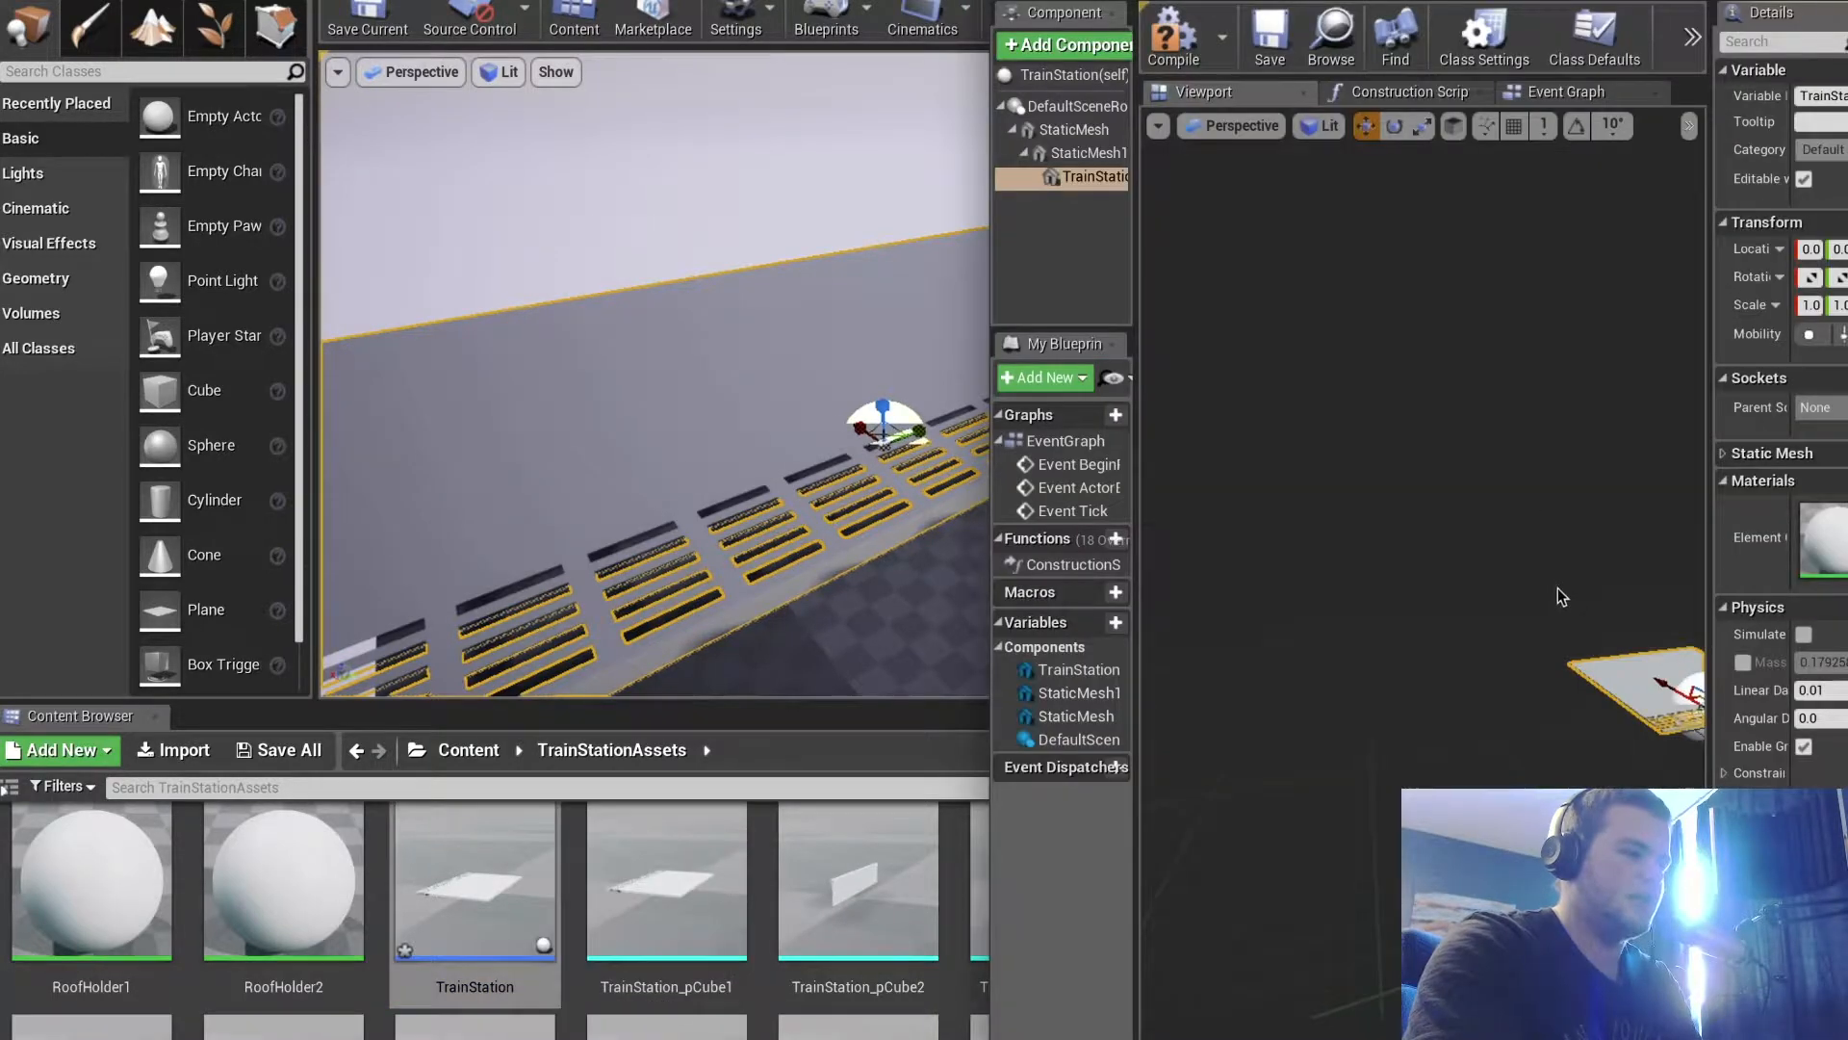
{"action": "right_click_drag", "start_coordinate": [1507, 681], "coordinate": [1416, 686]}
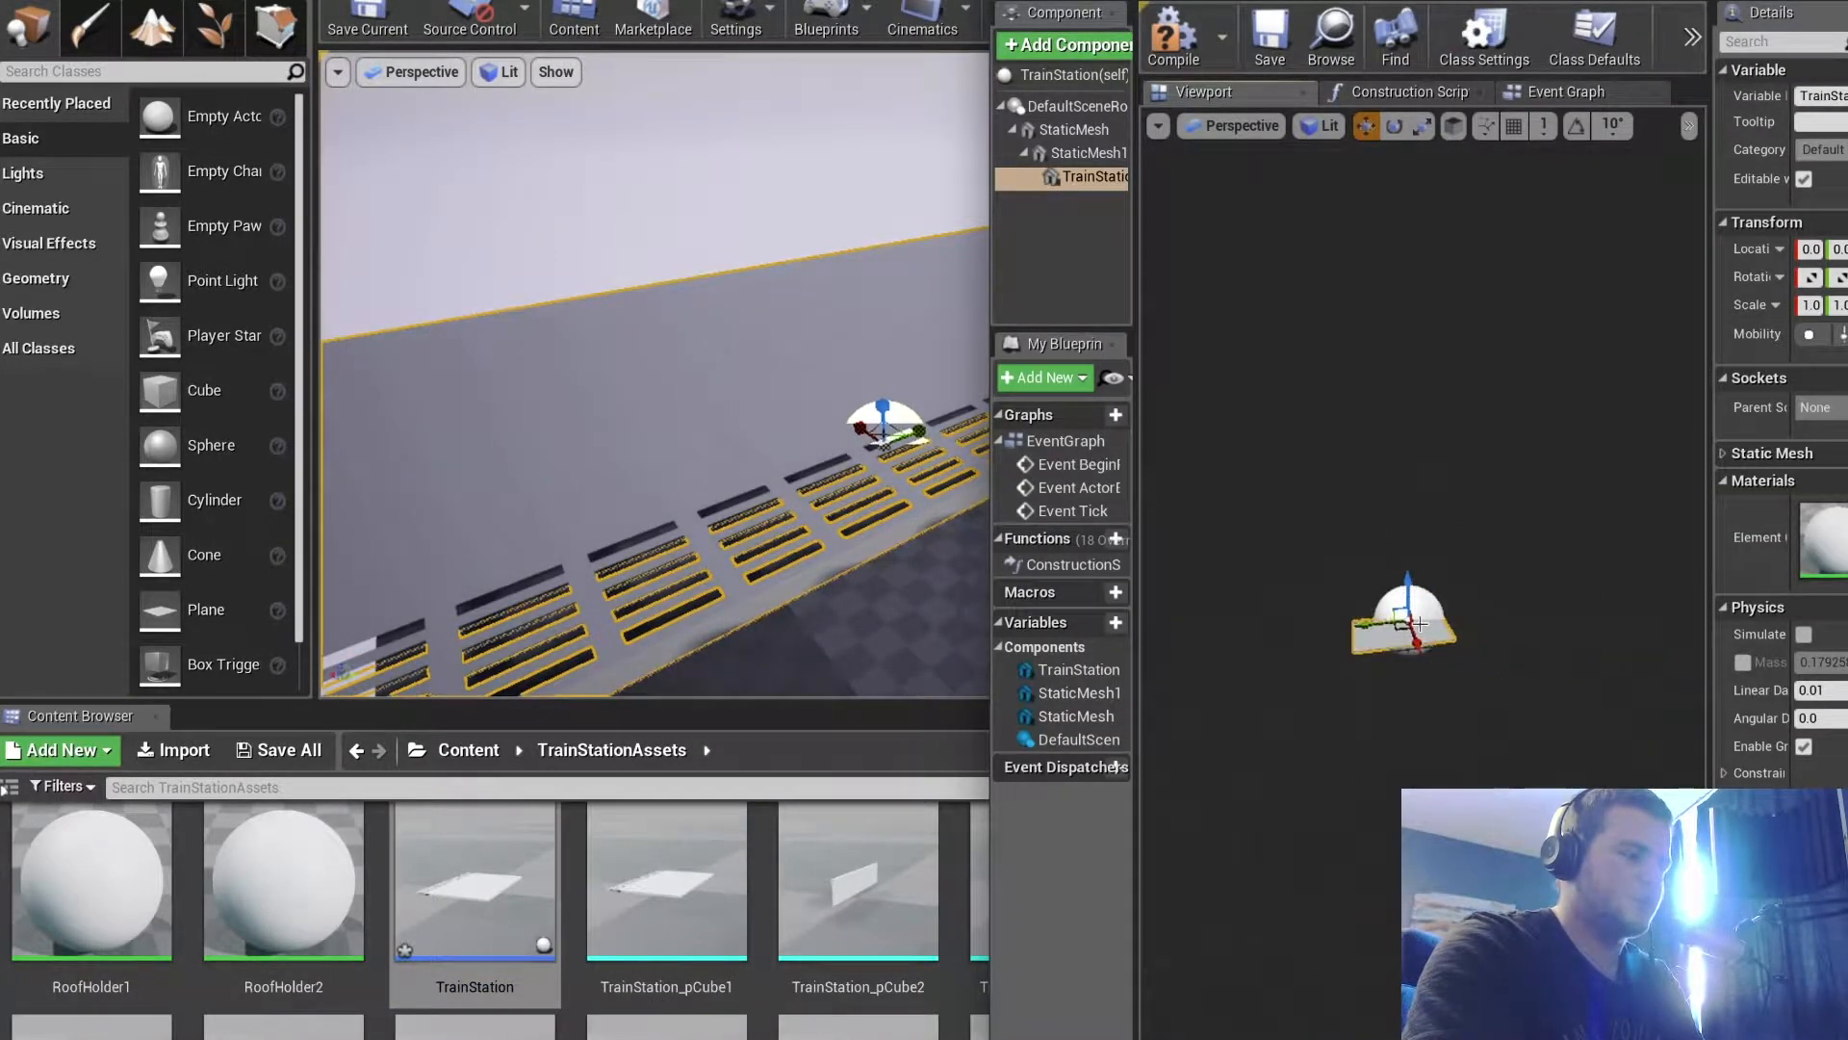
{"action": "mouse_move", "coordinate": [1412, 616]}
{"action": "left_mouse_down"}
{"action": "mouse_move", "coordinate": [1483, 608]}
{"action": "mouse_move", "coordinate": [1386, 609]}
{"action": "mouse_move", "coordinate": [1411, 616]}
{"action": "left_mouse_up"}
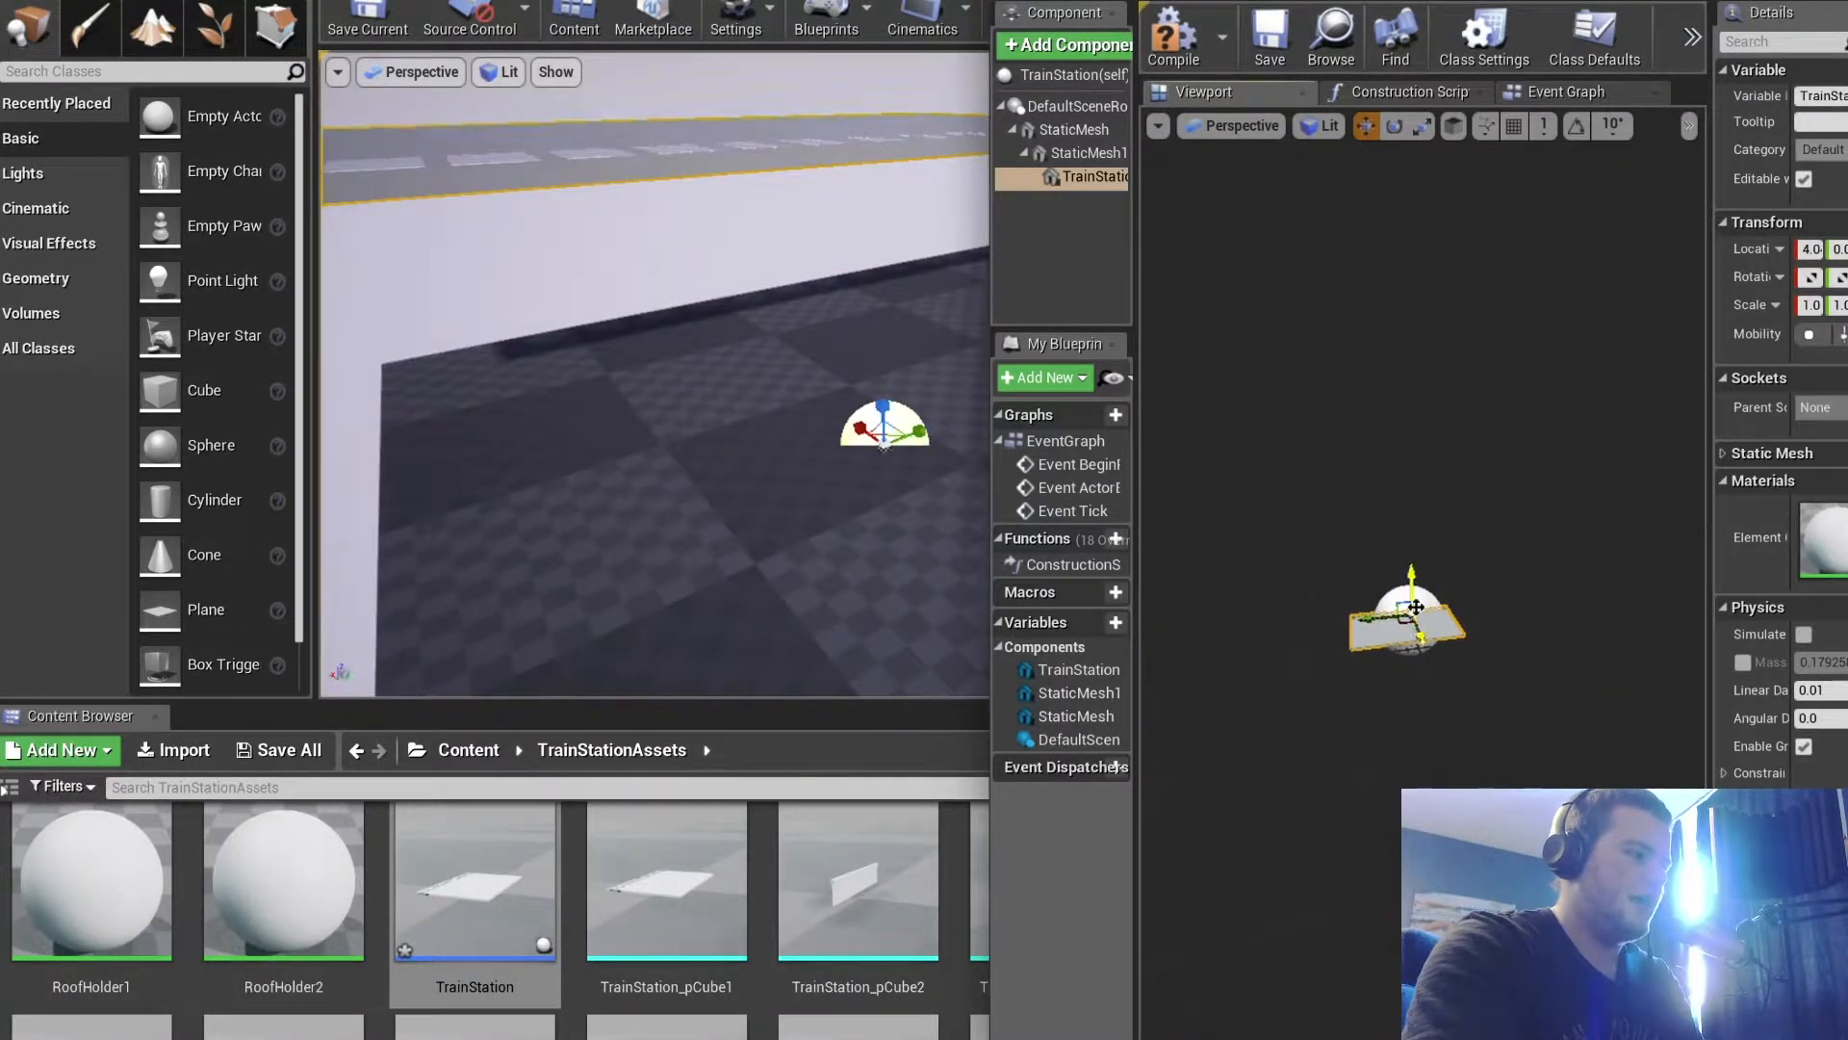
{"action": "key", "text": "ctrl+z"}
{"action": "key", "text": "ctrl+z"}
{"action": "key", "text": "ctrl+z"}
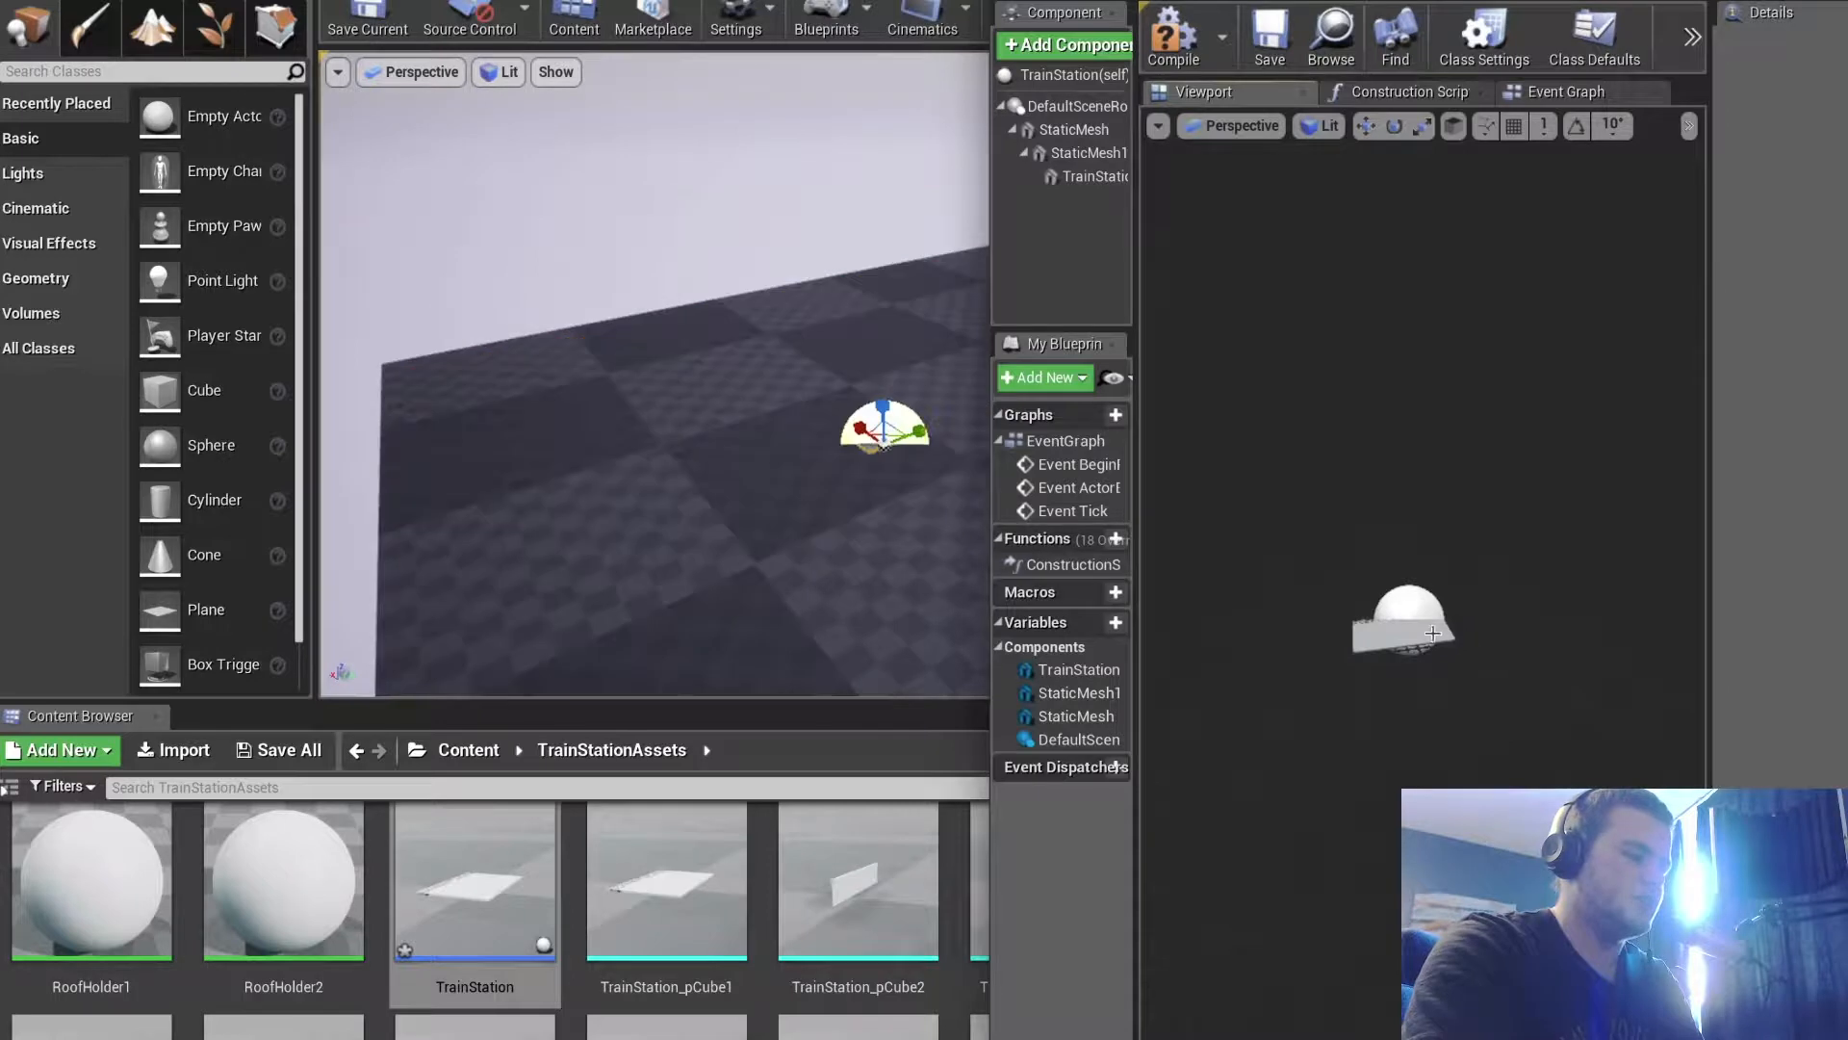
Try moving the platform mesh component away from the sphere to about 40 on X, and undo the move
{"action": "left_click", "coordinate": [1403, 632]}
{"action": "left_click_drag", "start_coordinate": [1403, 621], "coordinate": [1629, 562]}
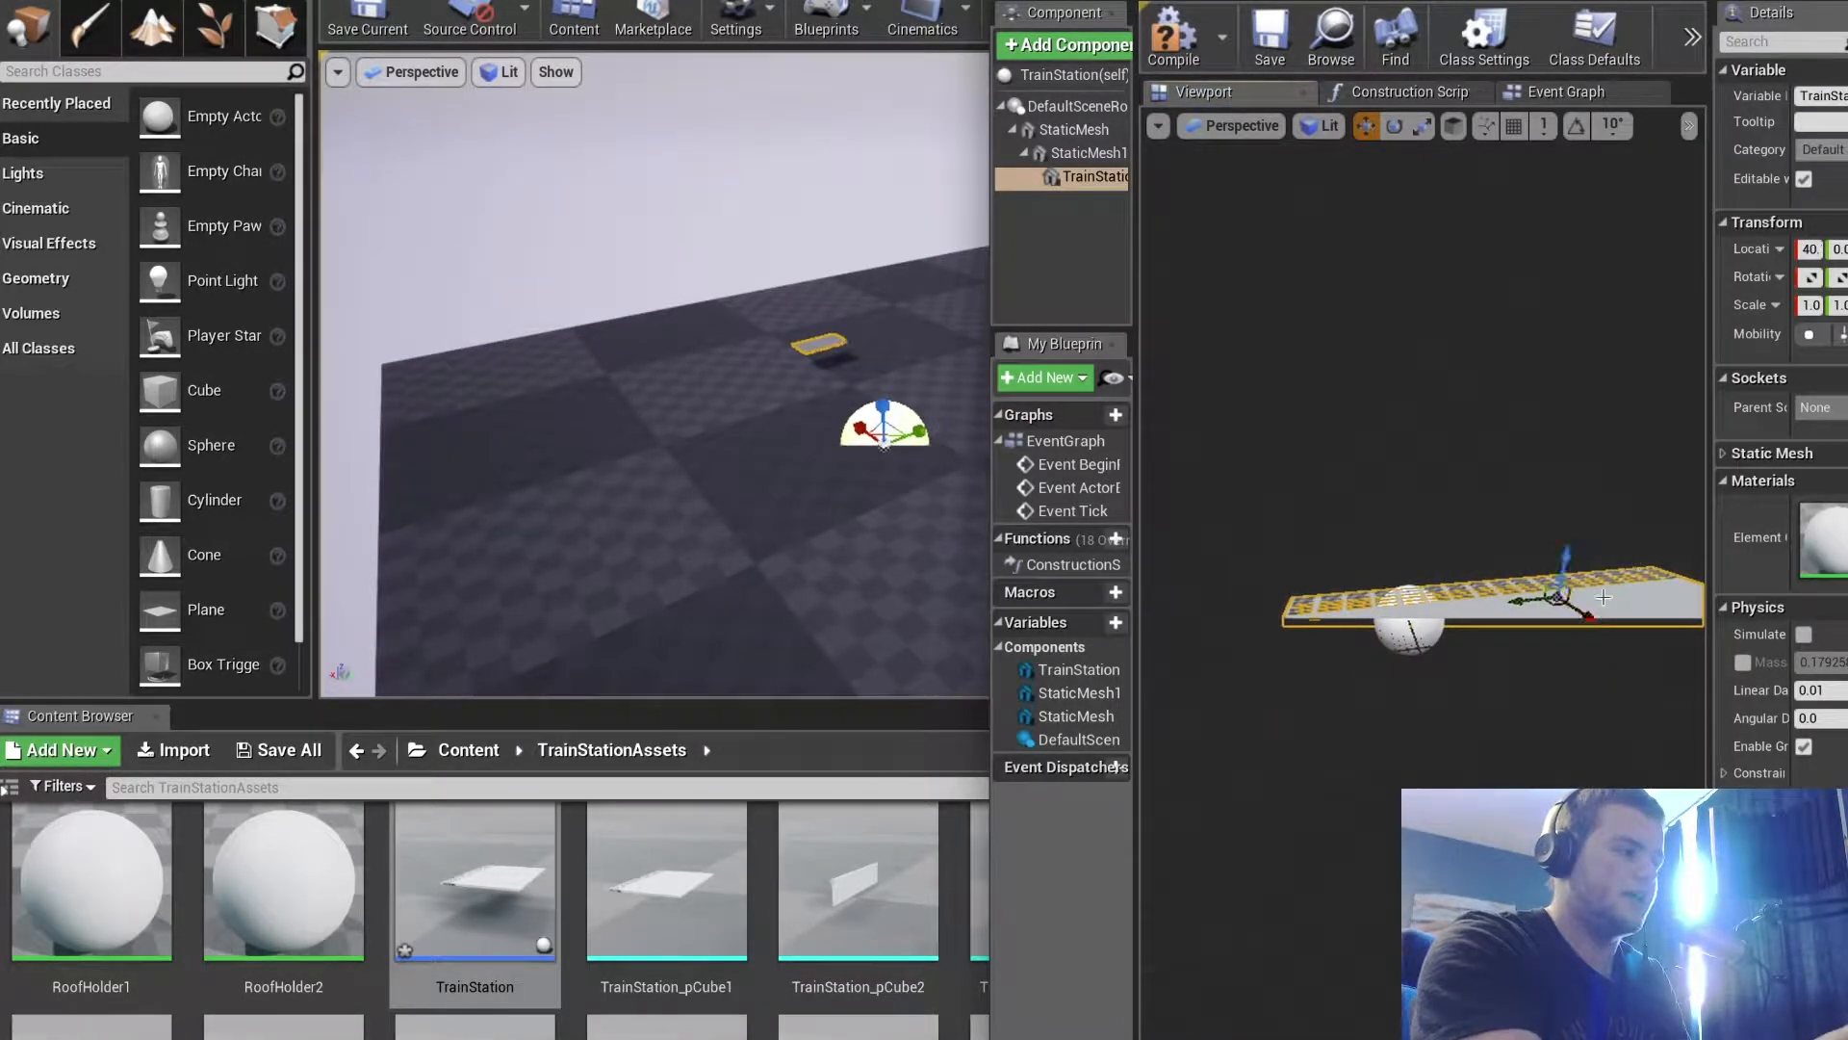
{"action": "scroll", "coordinate": [1589, 642], "scroll_direction": "down", "scroll_amount": 8}
{"action": "scroll", "coordinate": [1482, 647], "scroll_direction": "up", "scroll_amount": 8}
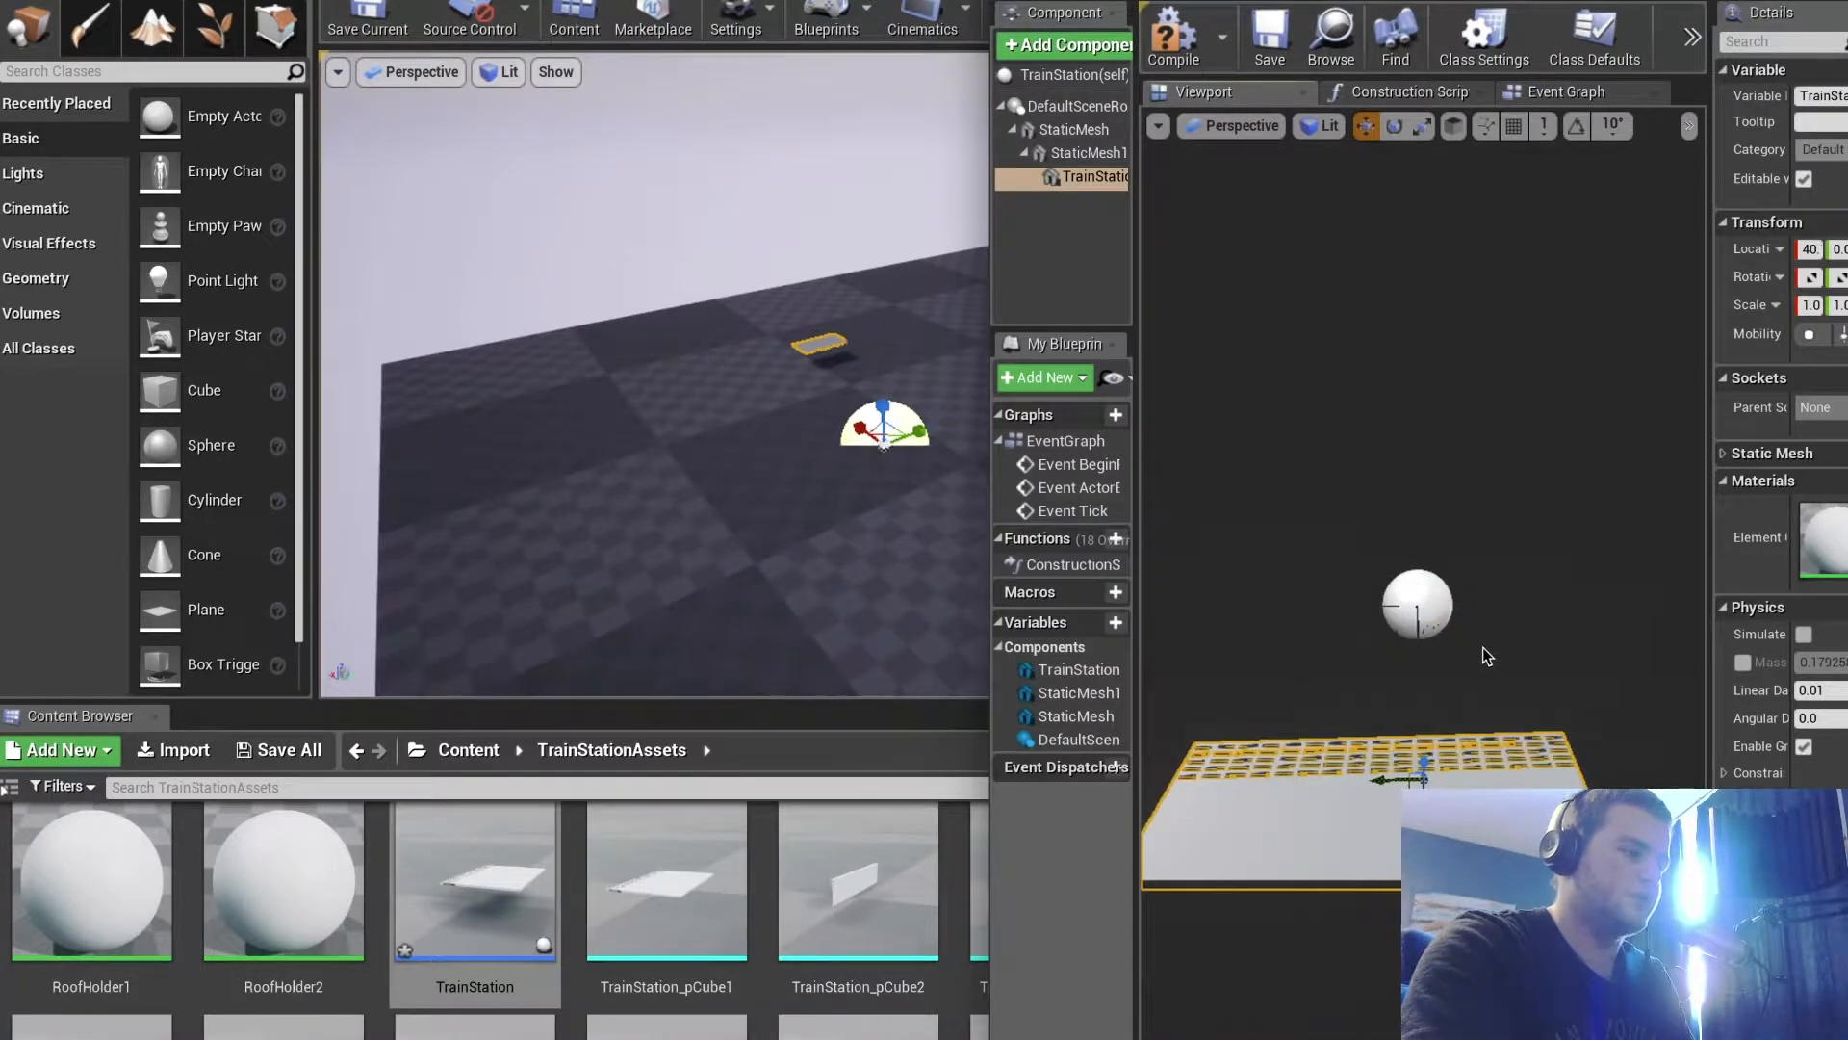
{"action": "scroll", "coordinate": [1440, 712], "scroll_direction": "down", "scroll_amount": 1}
{"action": "left_click_drag", "start_coordinate": [1440, 712], "coordinate": [1496, 617], "text": "alt"}
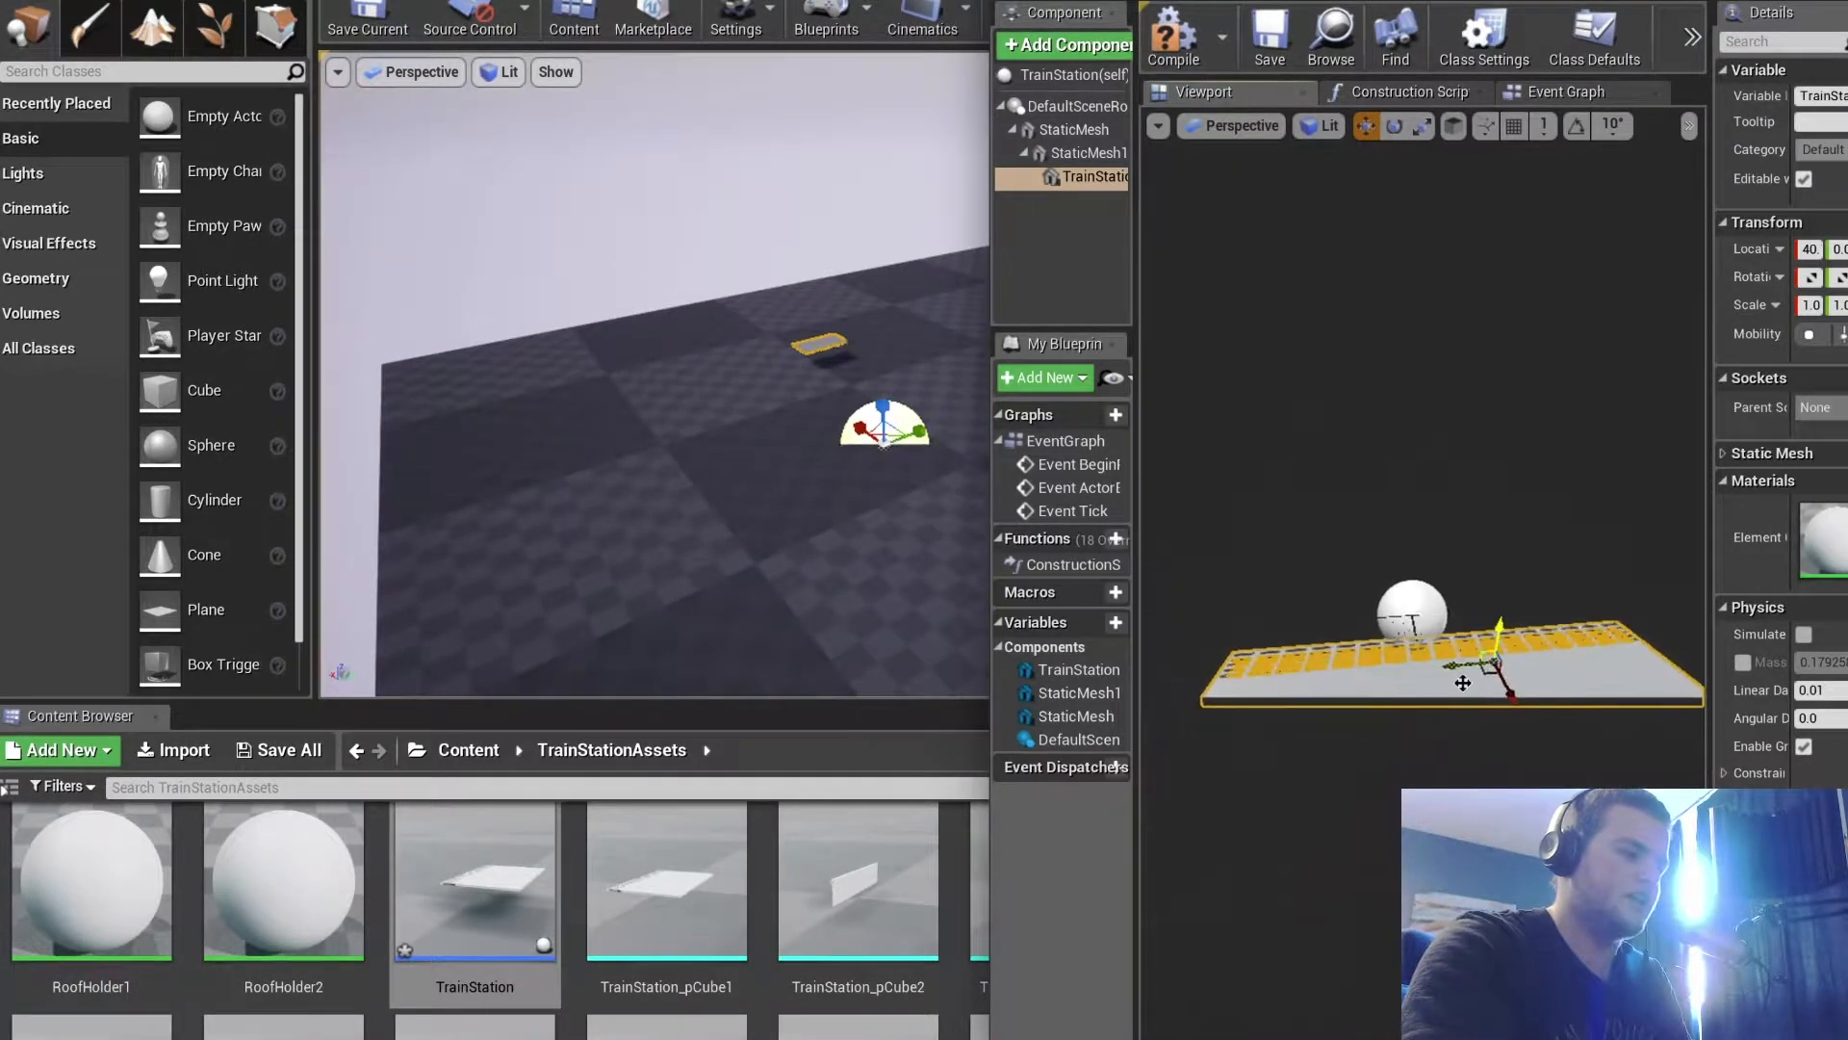
{"action": "key", "text": "ctrl+z"}
Nudge the platform mesh beside the sphere in the Blueprint and scale the level's TrainStation actor uniformly to 11.25
{"action": "left_click", "coordinate": [1396, 637]}
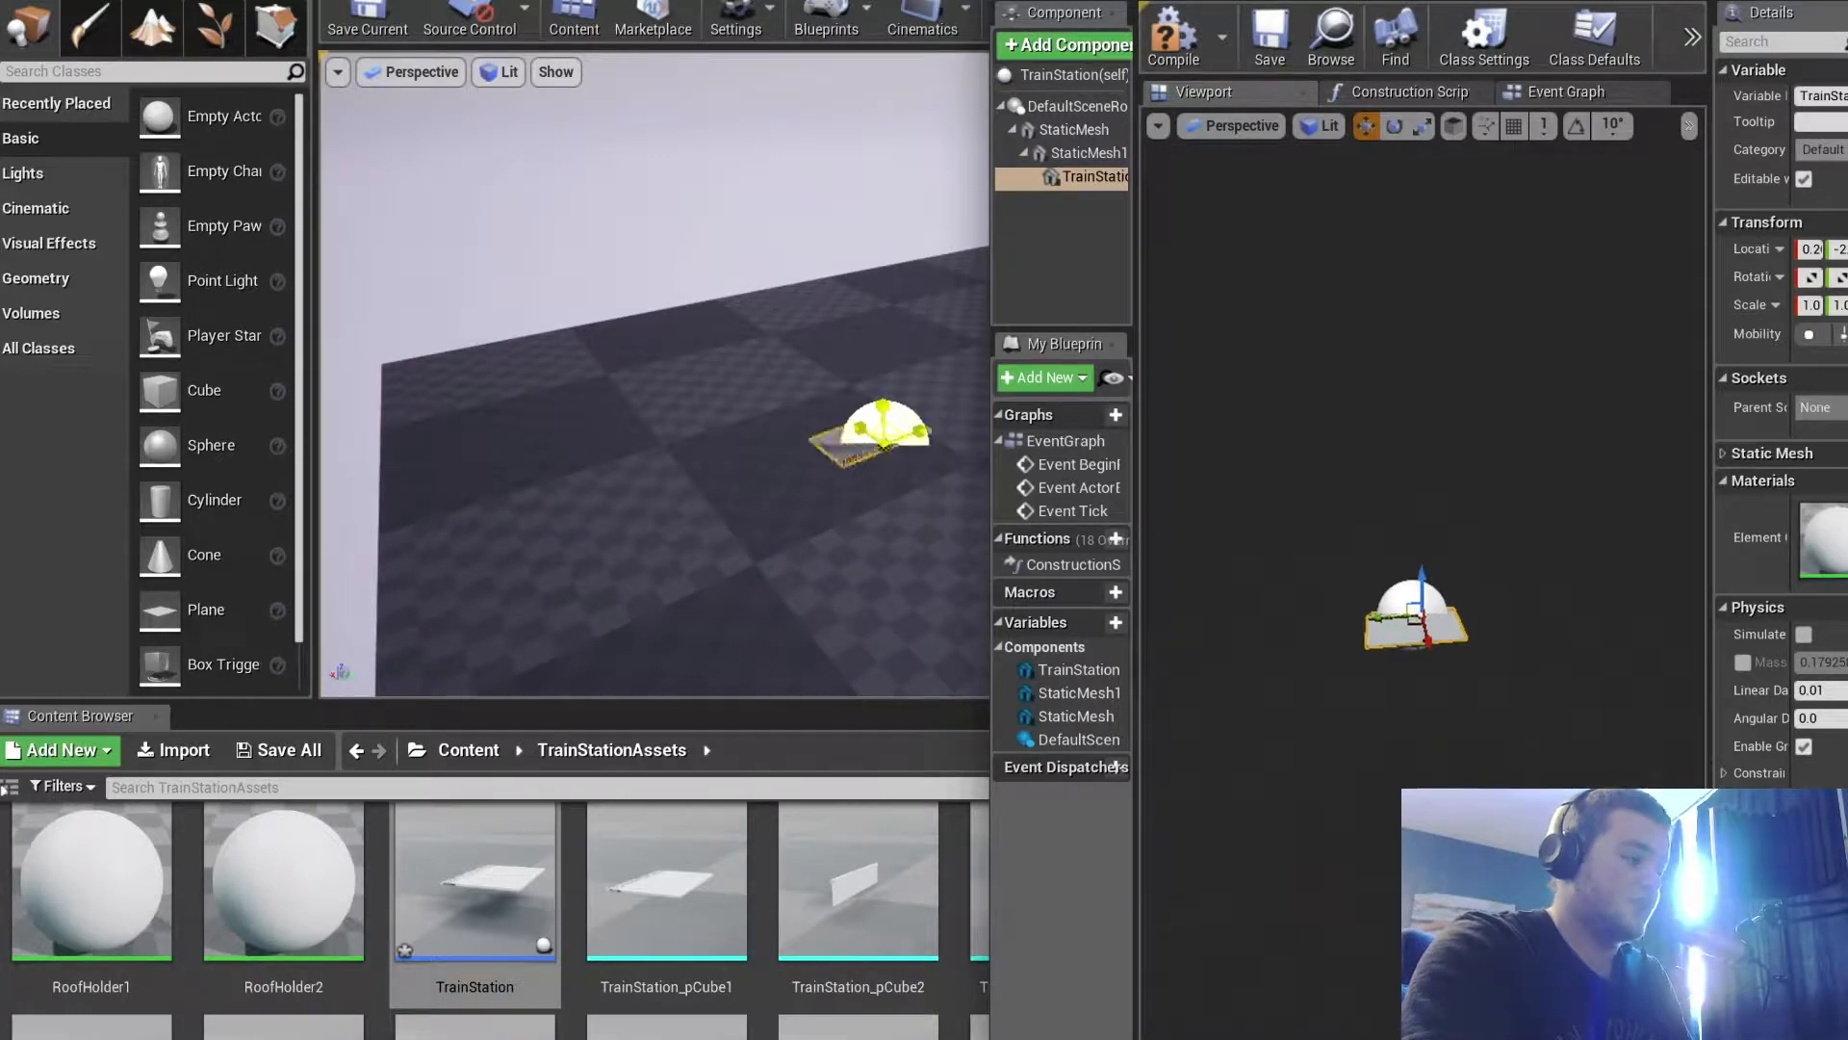
{"action": "left_click_drag", "start_coordinate": [884, 444], "coordinate": [1115, 523]}
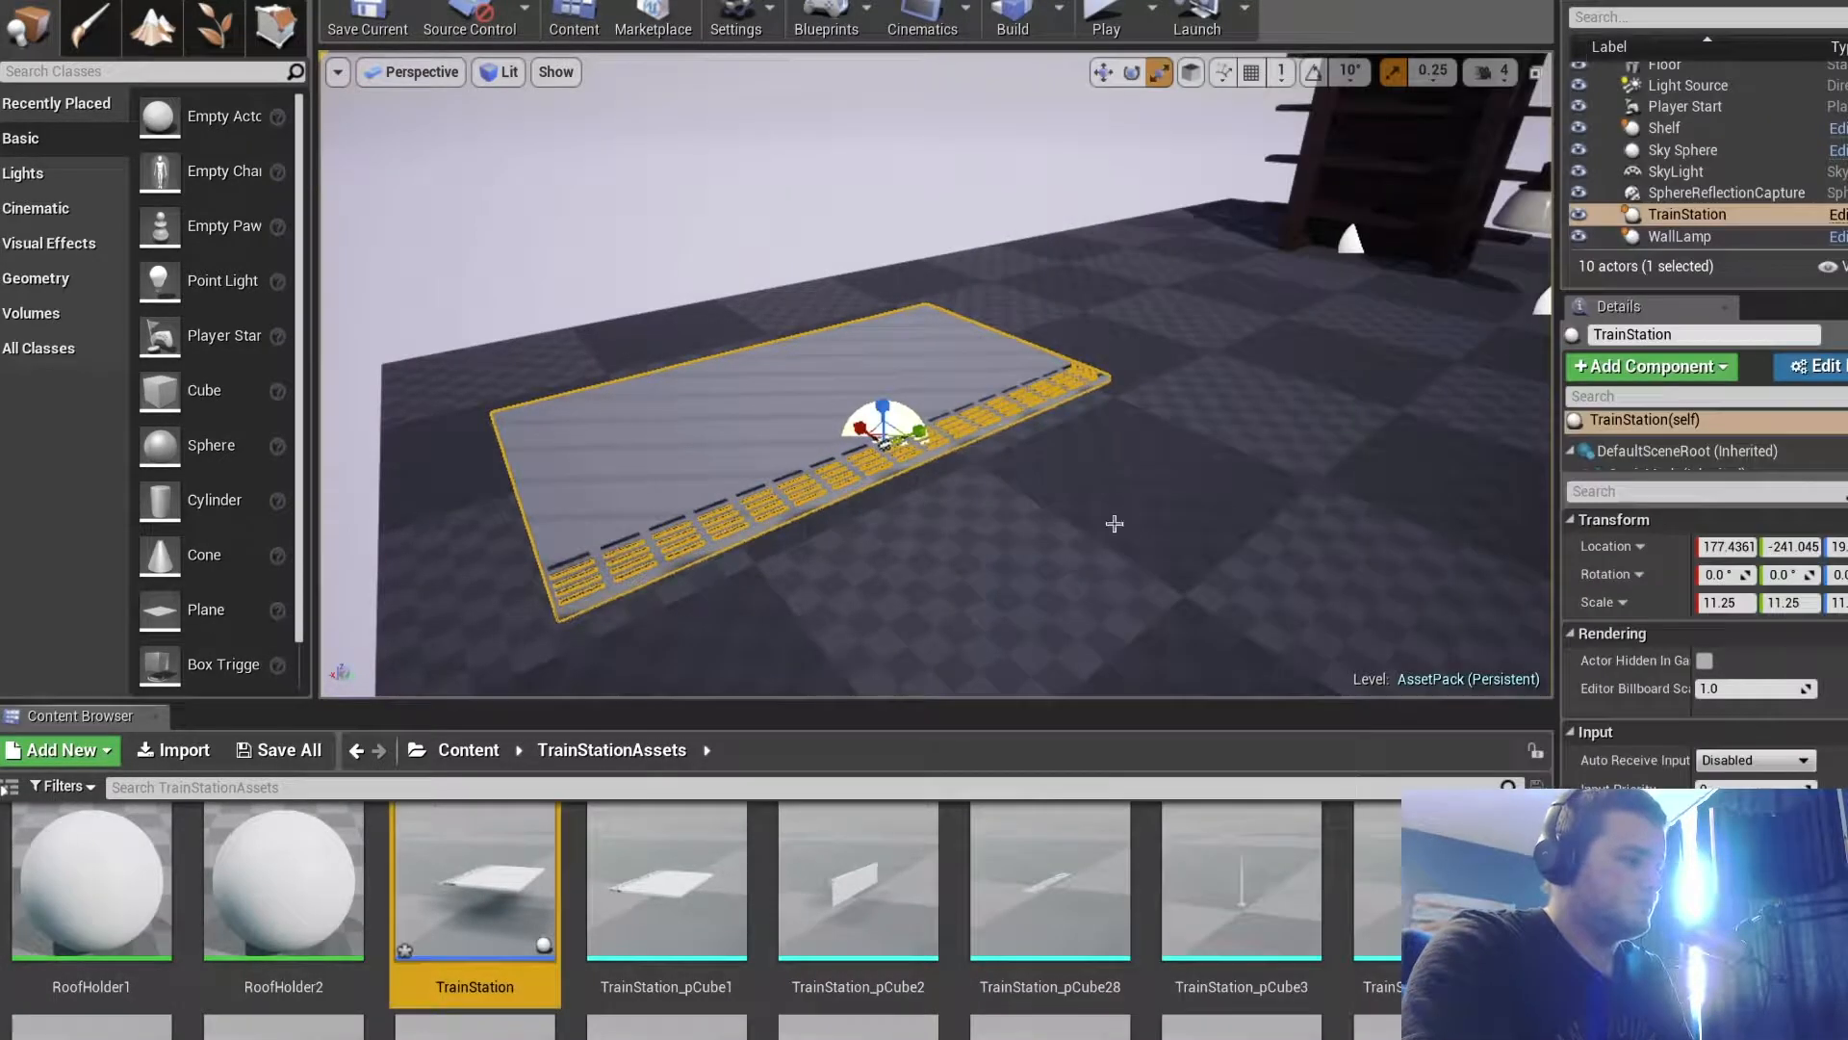
Reopen the TrainStation Blueprint and add a nested Static Mesh component and the TrainStation_pCube2 mesh beneath the platform component
{"action": "double_click", "coordinate": [475, 895]}
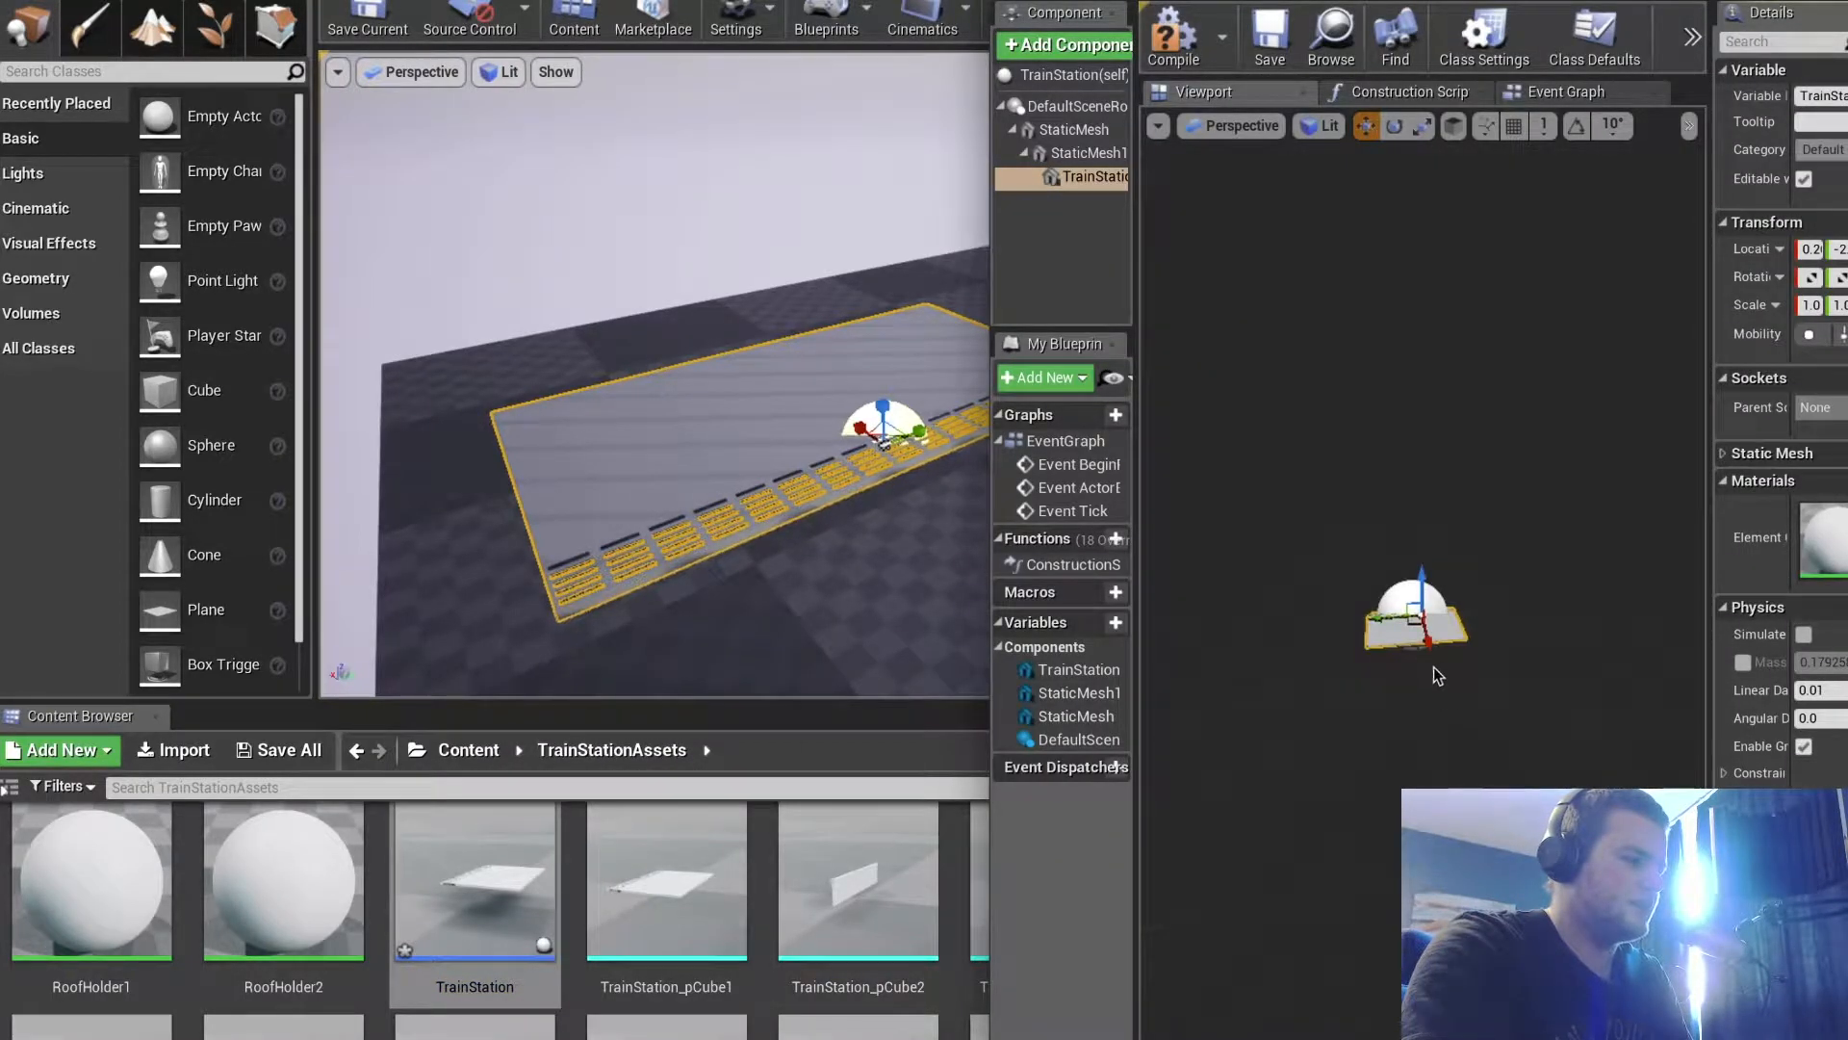
{"action": "left_click", "coordinate": [1437, 636]}
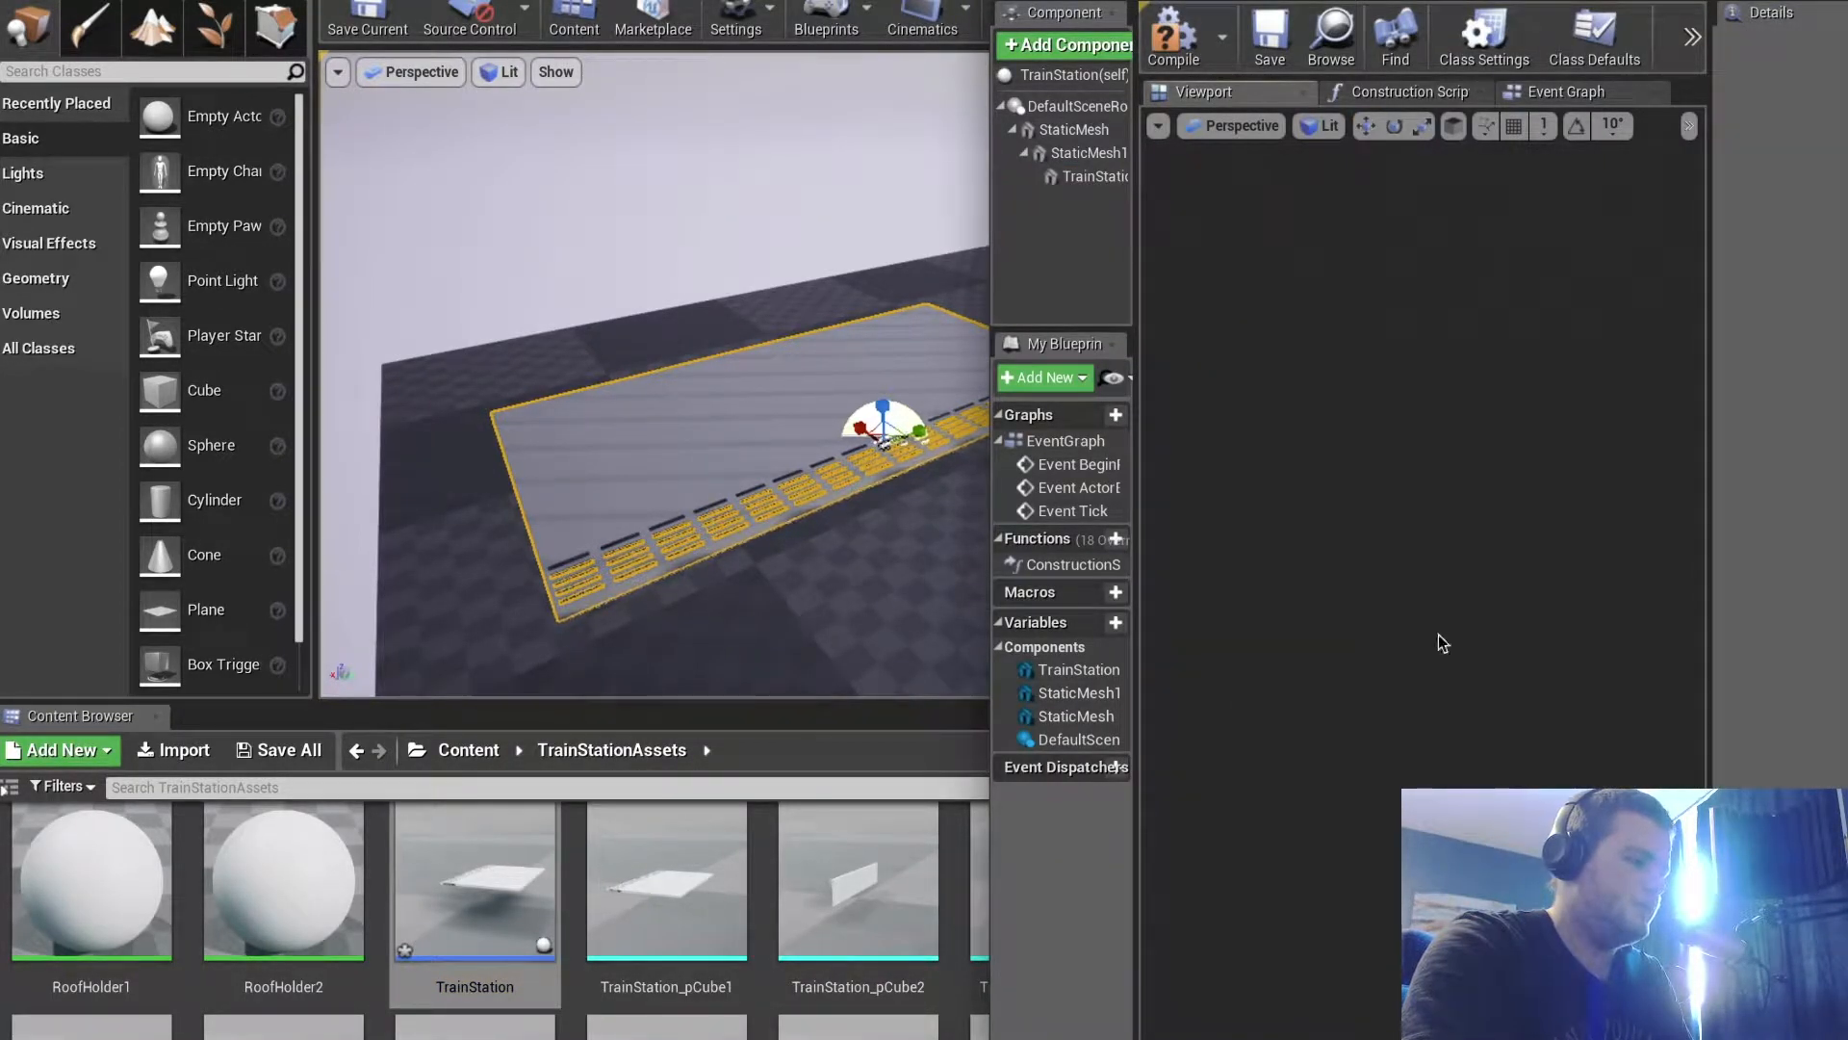
{"action": "scroll", "coordinate": [1438, 634], "scroll_direction": "down", "scroll_amount": 6}
{"action": "left_click_drag", "start_coordinate": [1438, 635], "coordinate": [1443, 645], "text": "alt"}
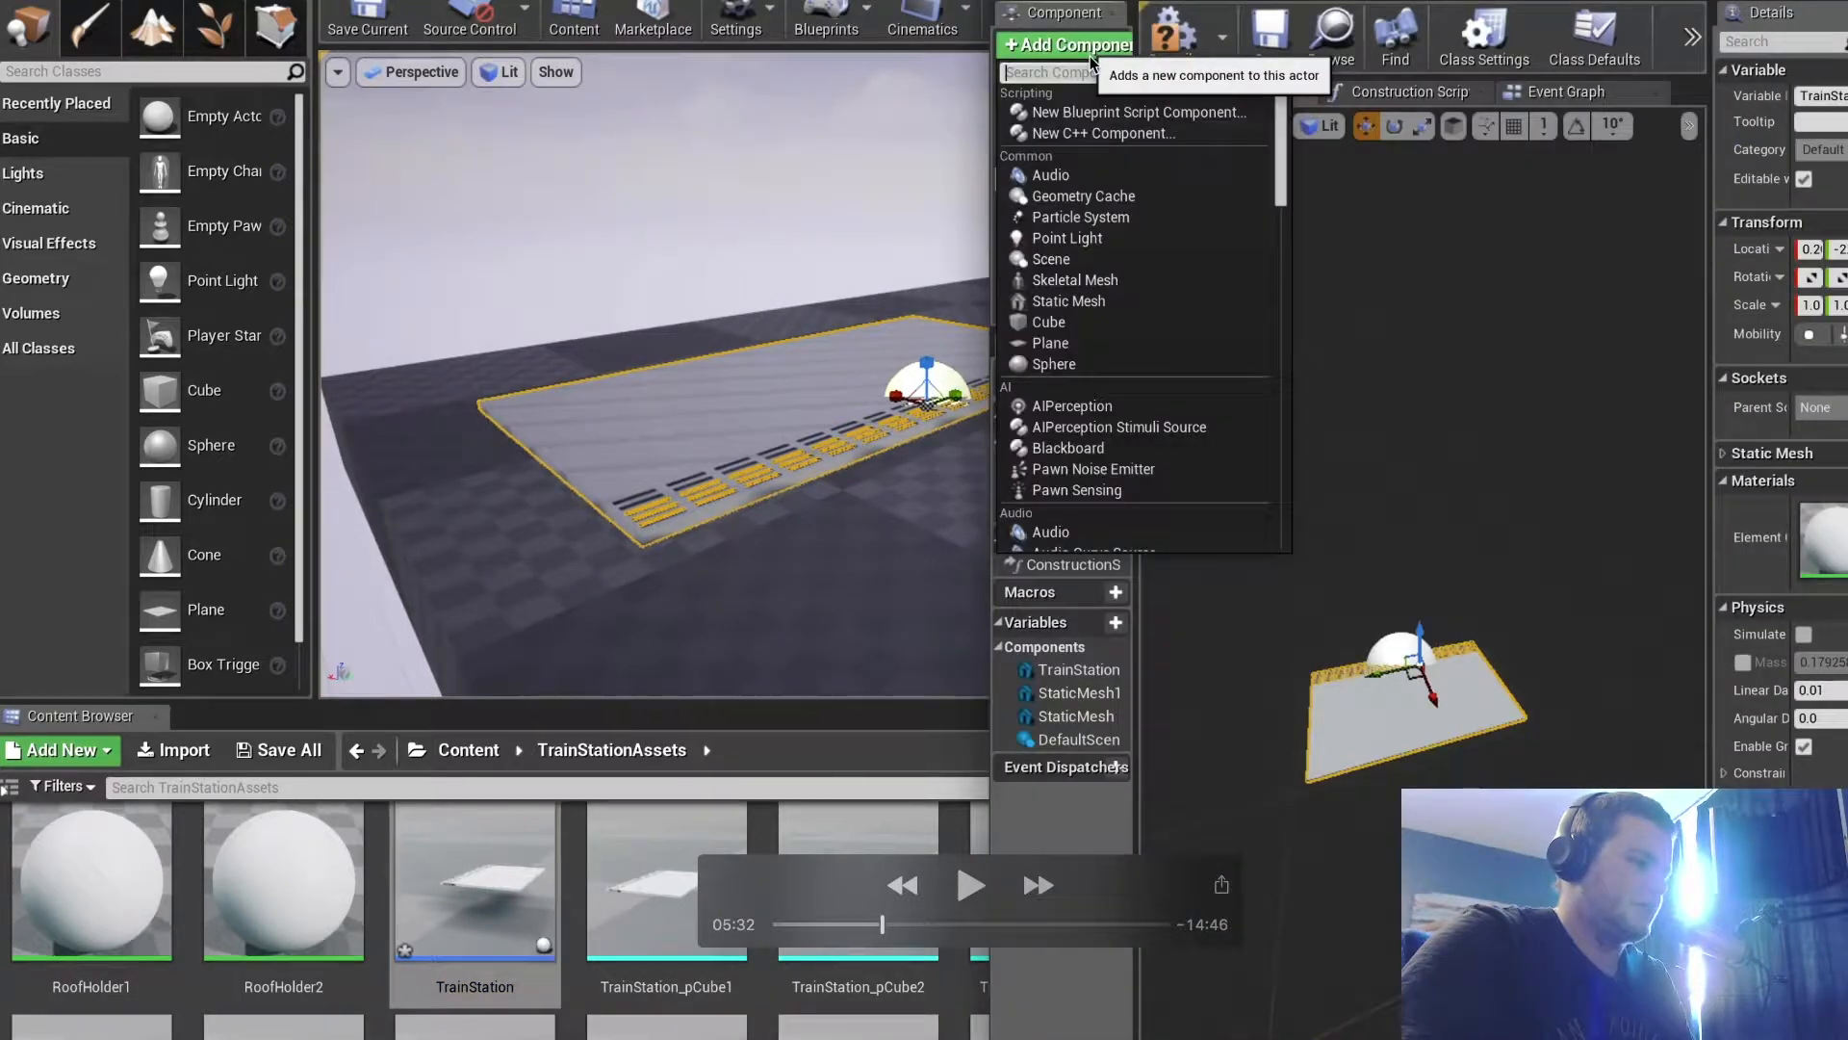
{"action": "key", "text": "space"}
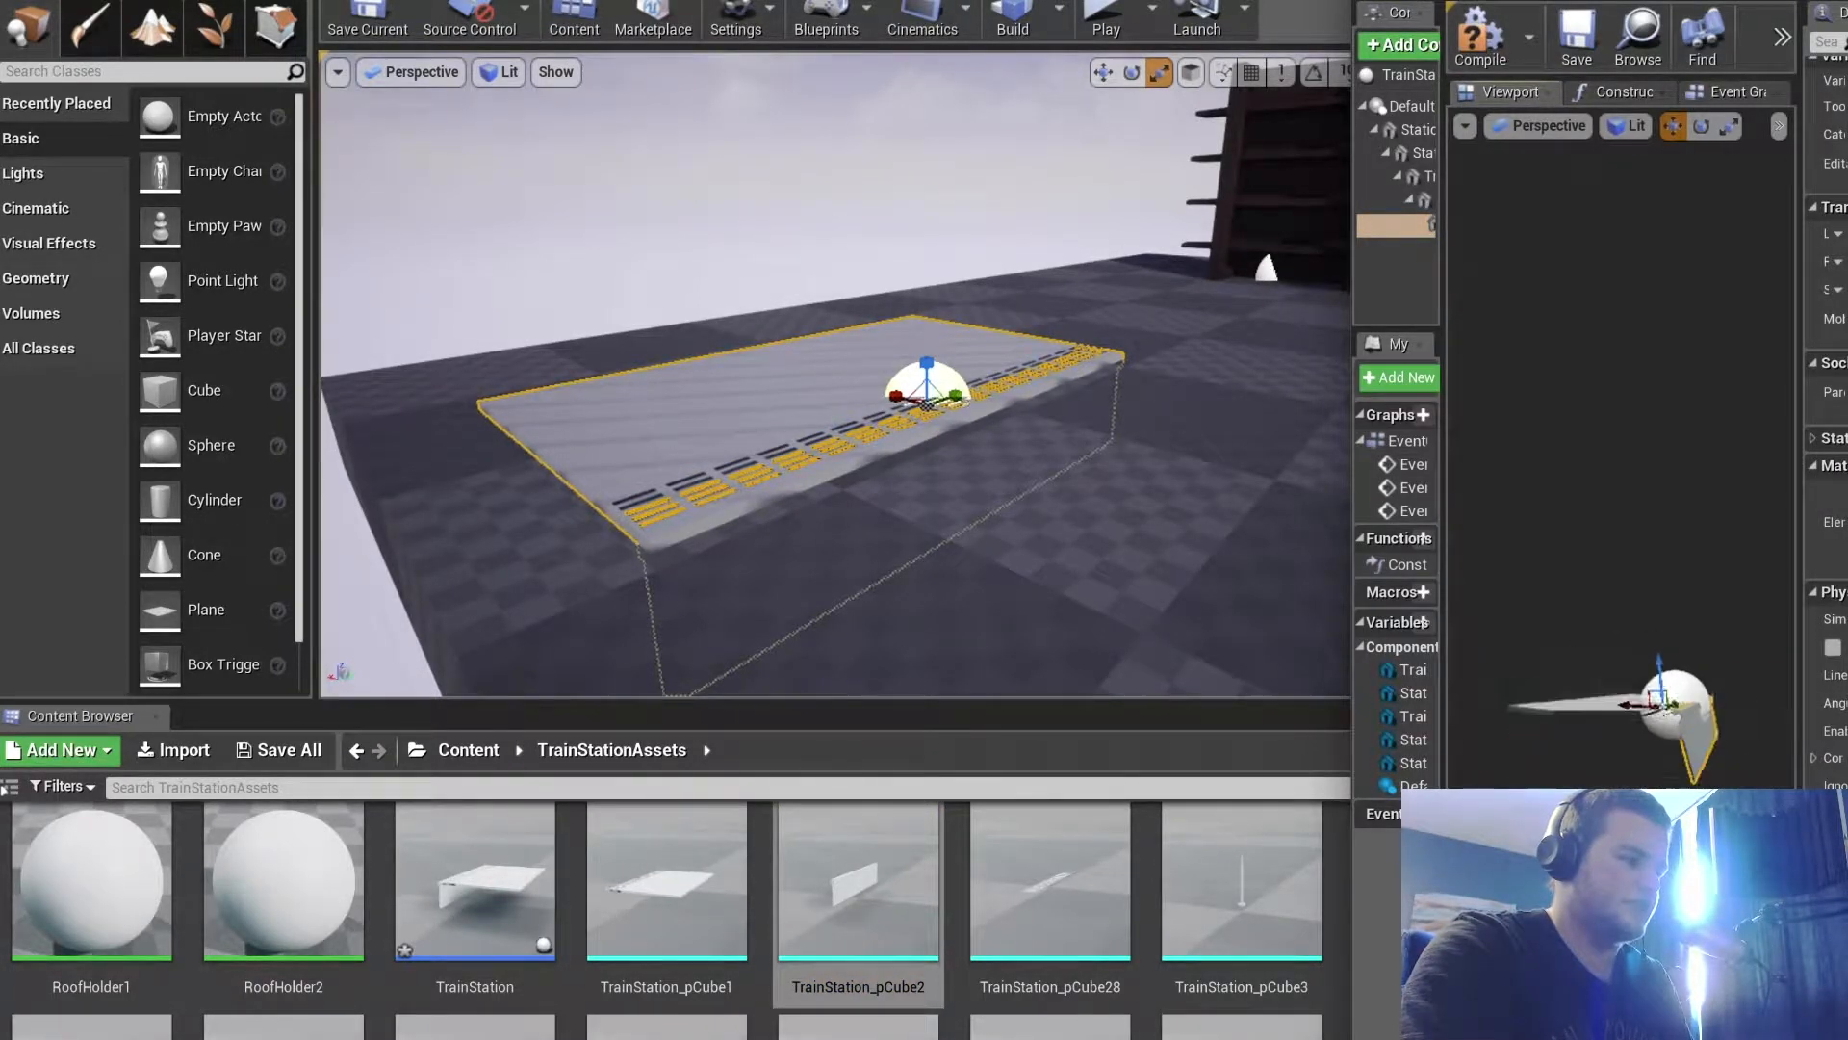
Raise the TrainStation actor in the level to about Z 83 so its front wall stands above the floor
{"action": "left_click", "coordinate": [1679, 669]}
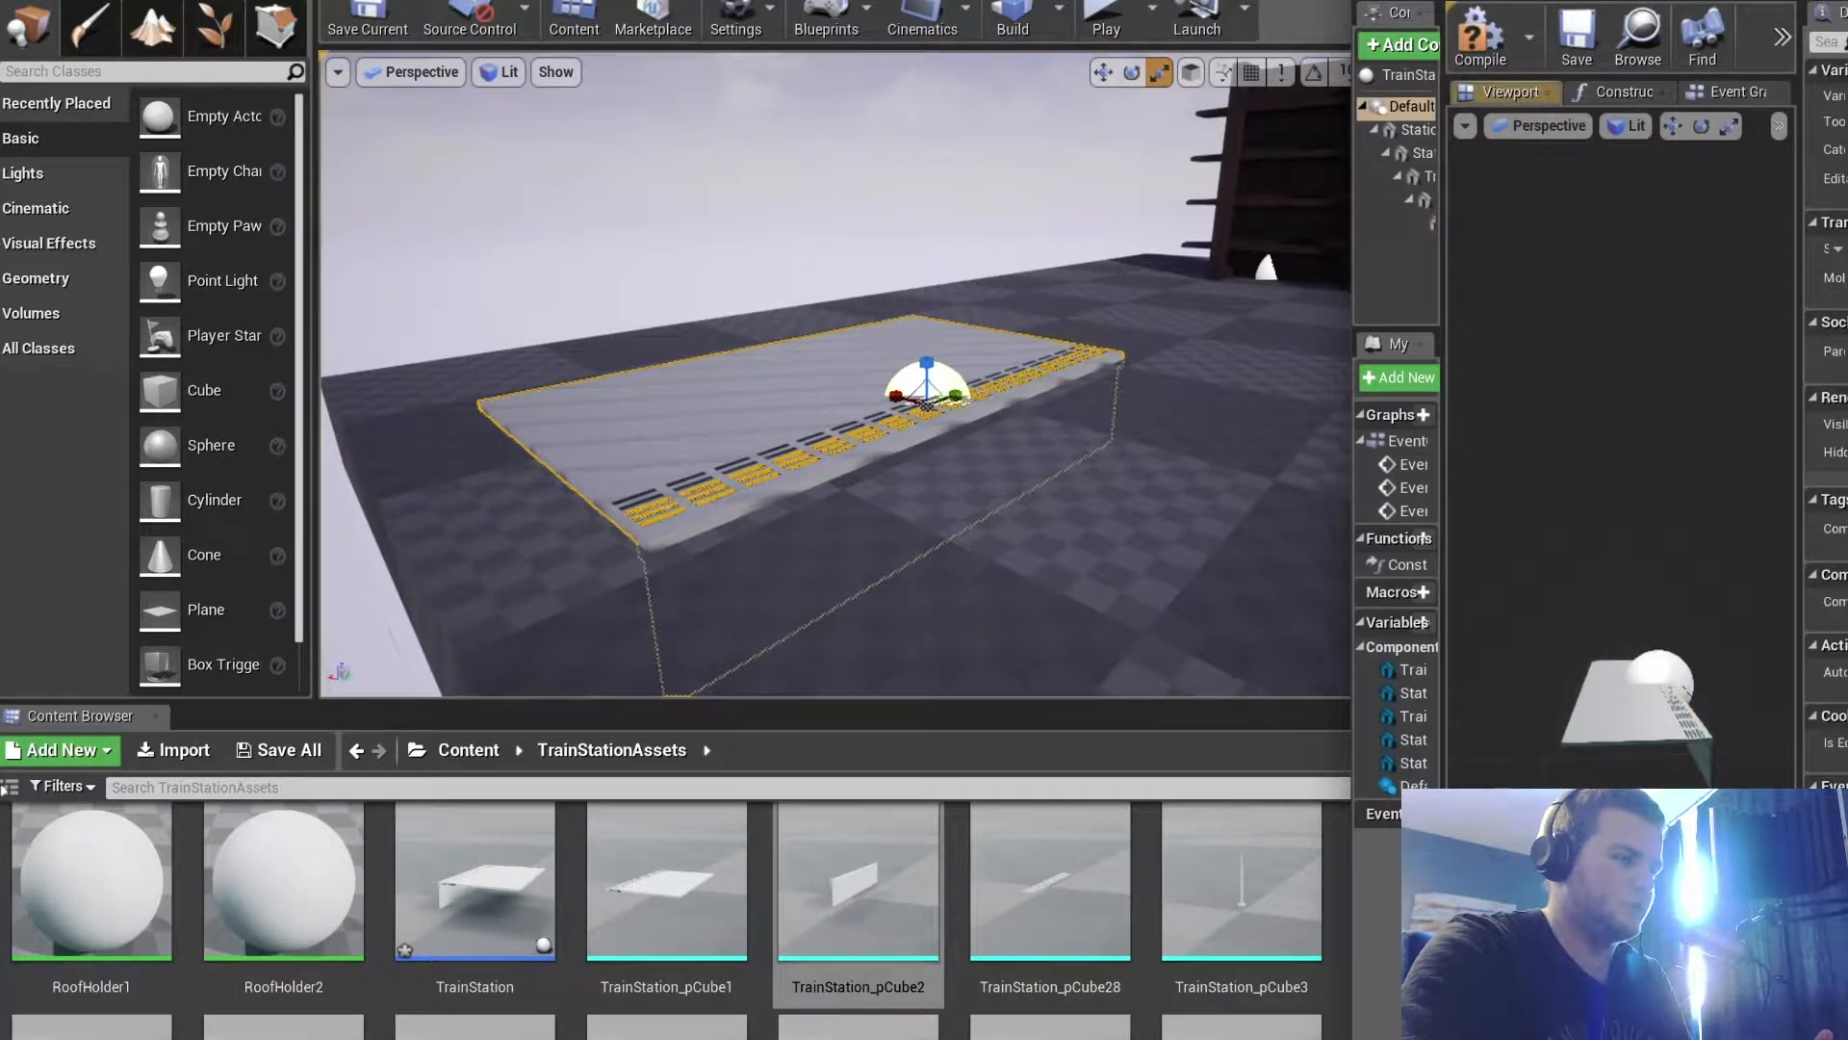
{"action": "mouse_move", "coordinate": [1679, 669]}
{"action": "right_mouse_down"}
{"action": "mouse_move", "coordinate": [1626, 616]}
{"action": "mouse_move", "coordinate": [1684, 664]}
{"action": "right_mouse_up"}
{"action": "right_click_drag", "start_coordinate": [1121, 556], "coordinate": [941, 528]}
{"action": "left_click_drag", "start_coordinate": [1030, 366], "coordinate": [1027, 168]}
Reopen the TrainStation Blueprint and add the TrainStation_pCube3 post mesh to it as a component
{"action": "left_click", "coordinate": [540, 853]}
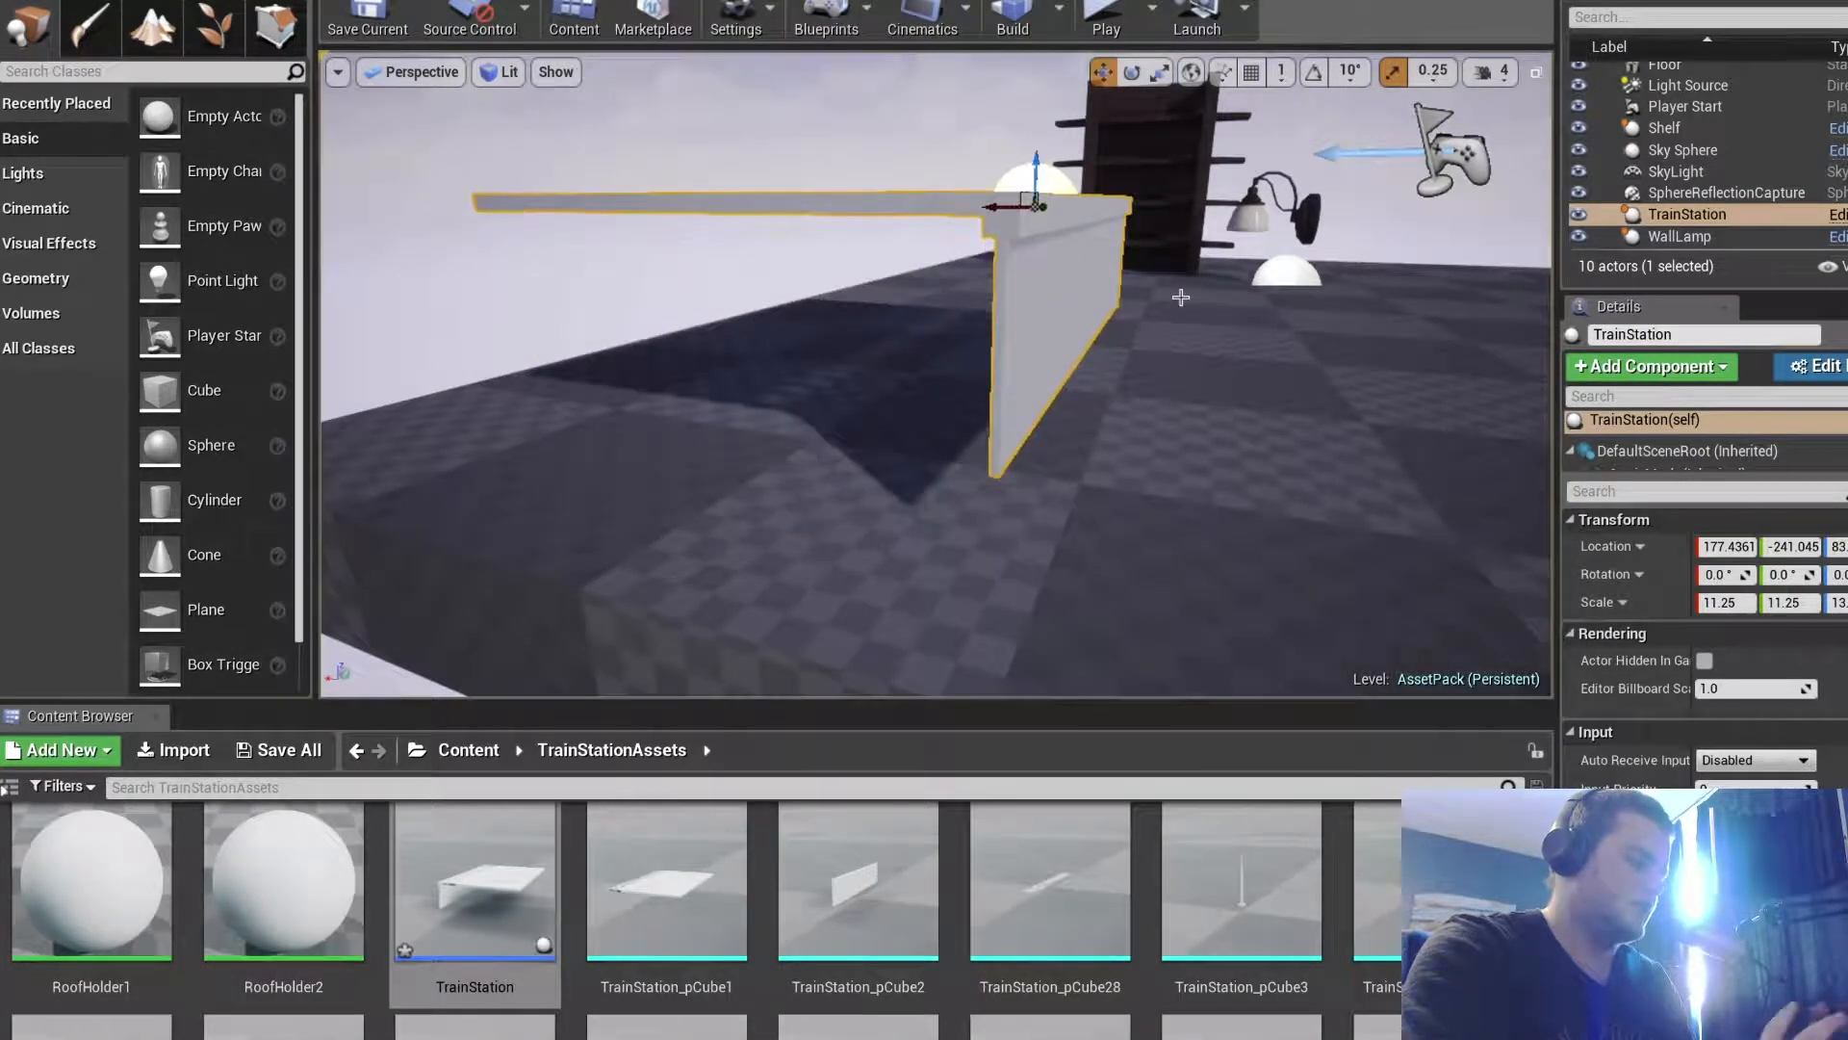
{"action": "right_click_drag", "start_coordinate": [1180, 296], "coordinate": [1153, 228]}
{"action": "double_click", "coordinate": [474, 897]}
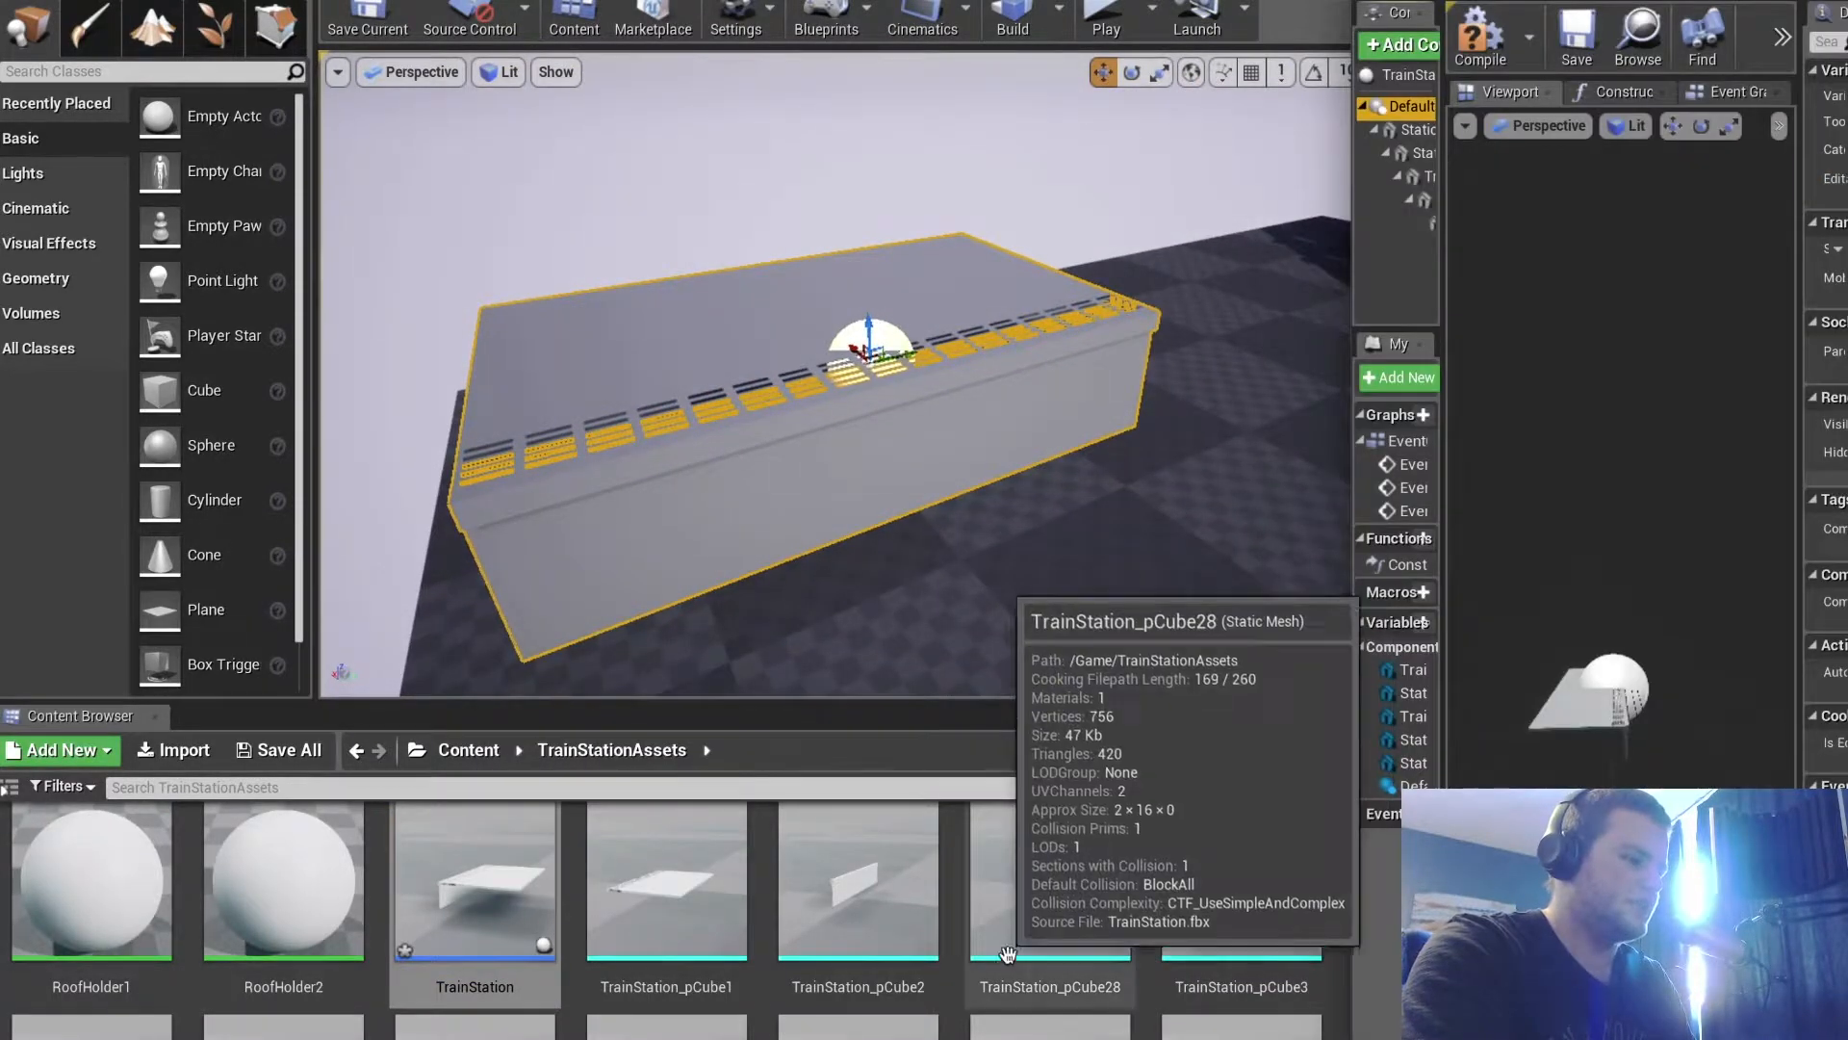
{"action": "left_click_drag", "start_coordinate": [1240, 876], "coordinate": [1586, 720]}
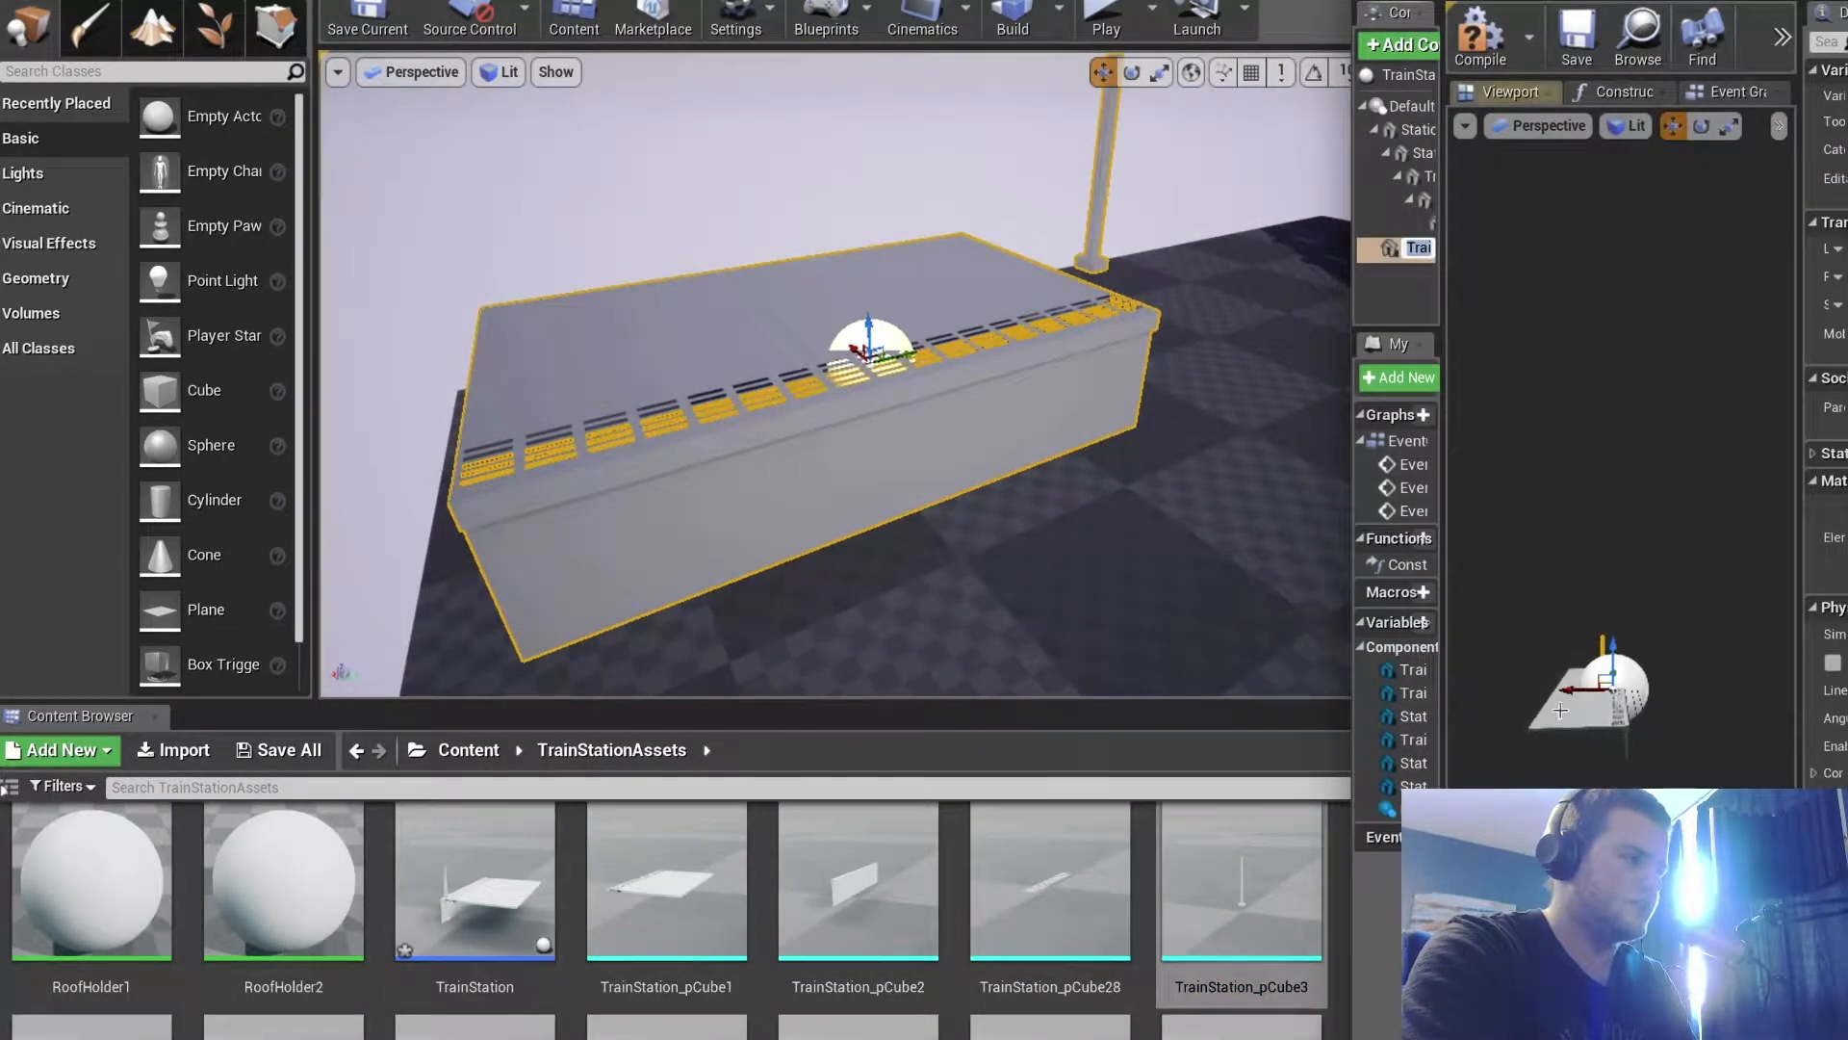
Return to the TrainStation Blueprint and move the TrainStation_pCube3 post onto the end of the platform
{"action": "right_click_drag", "start_coordinate": [1233, 365], "coordinate": [1190, 431]}
{"action": "double_click", "coordinate": [1274, 917]}
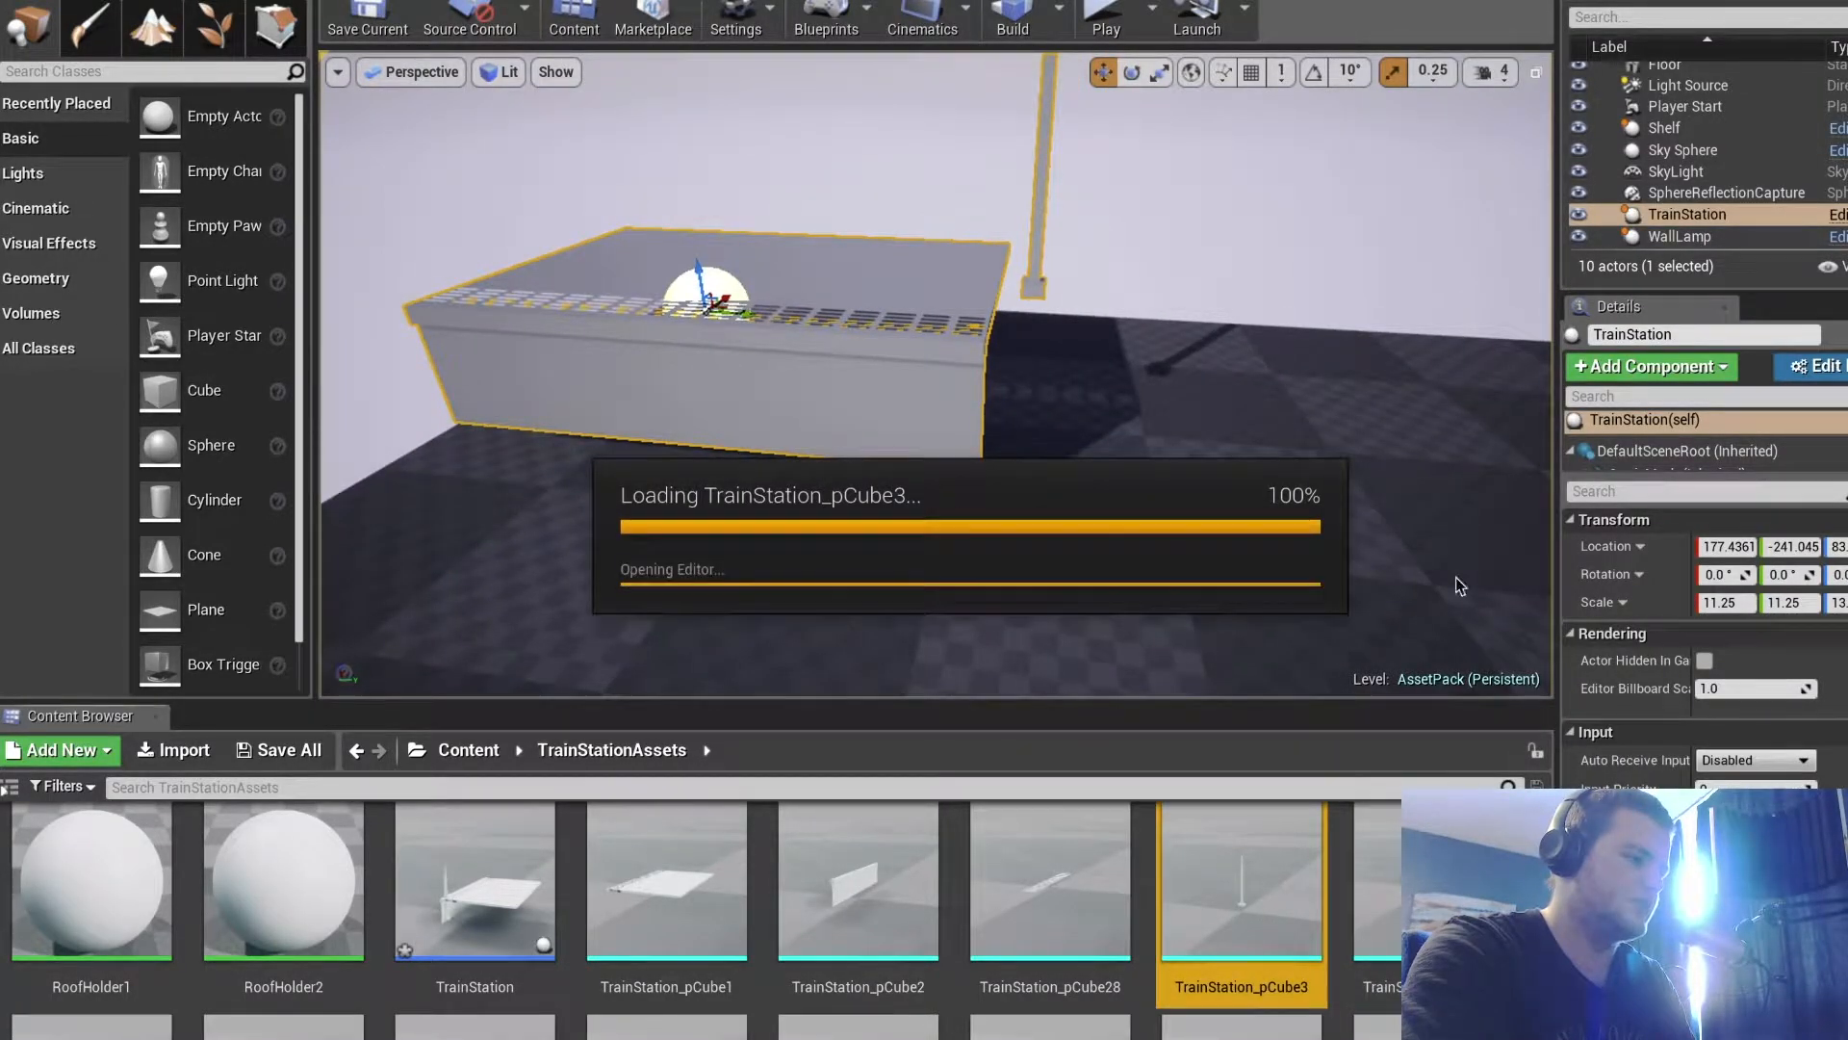
{"action": "double_click", "coordinate": [474, 881]}
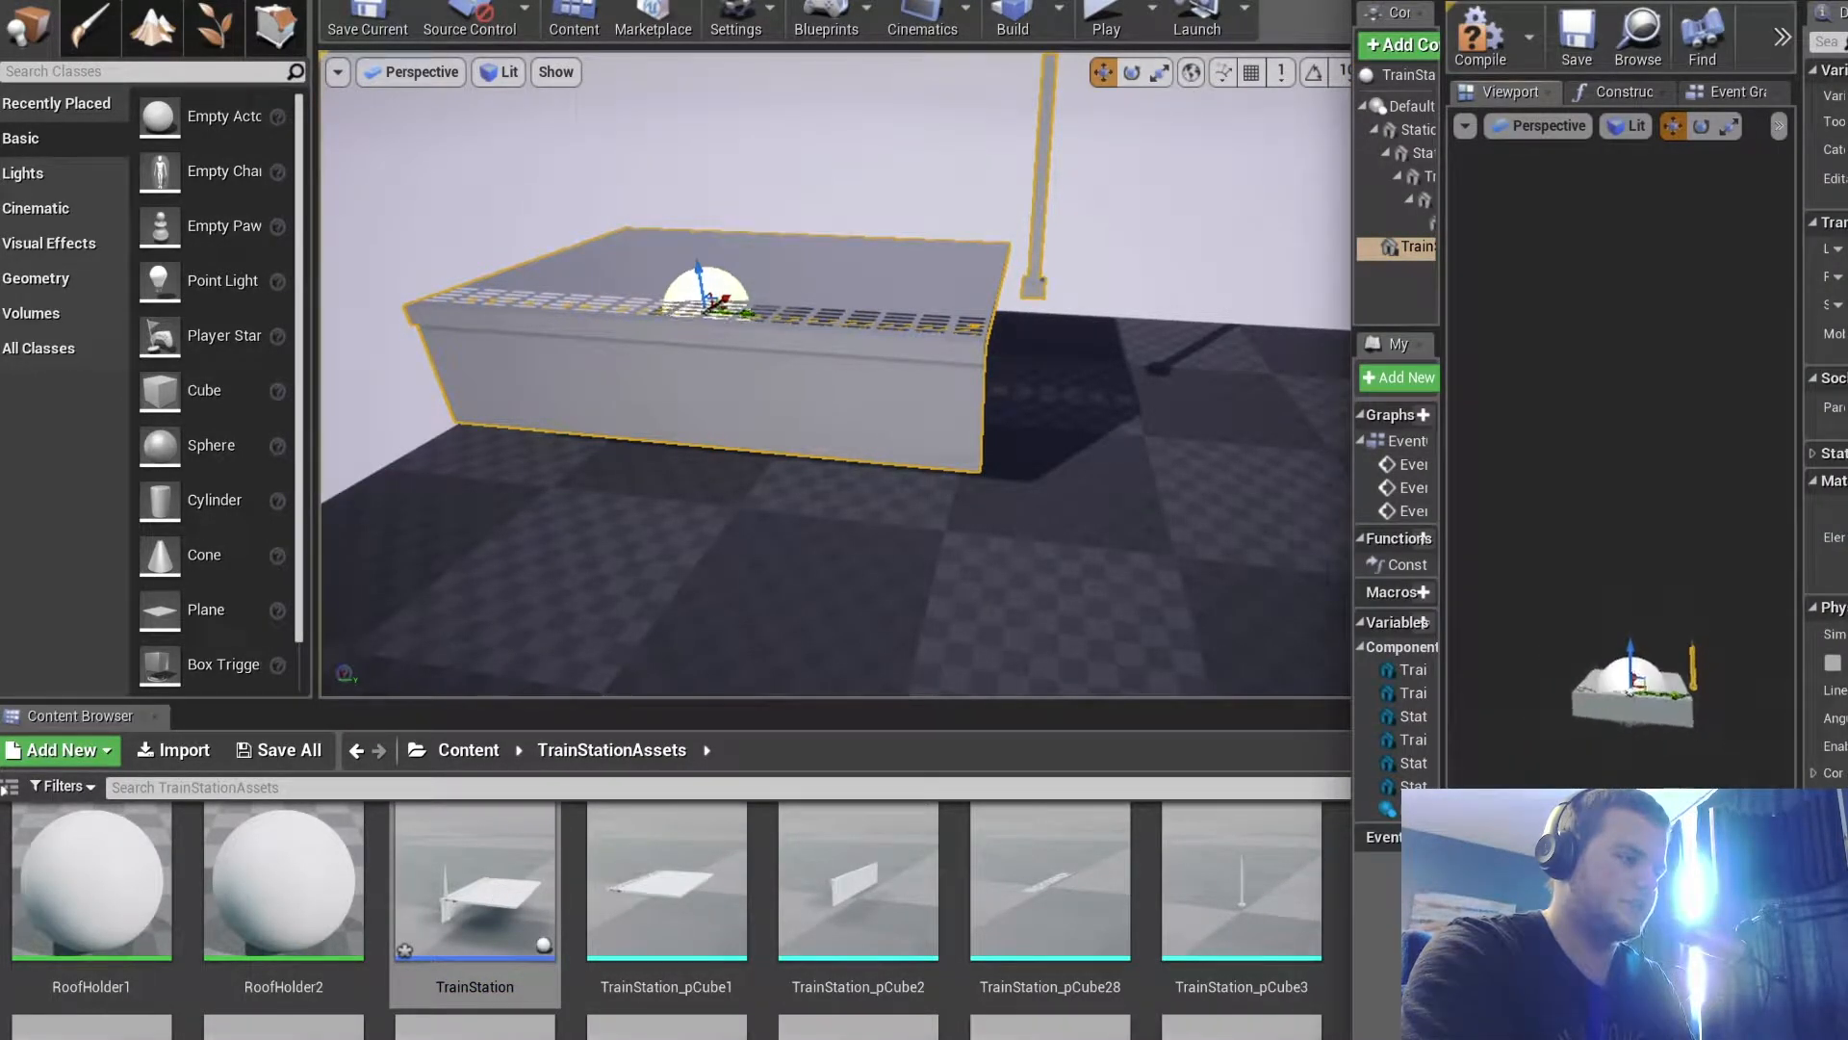
{"action": "scroll", "coordinate": [1642, 722], "scroll_direction": "down", "scroll_amount": 5}
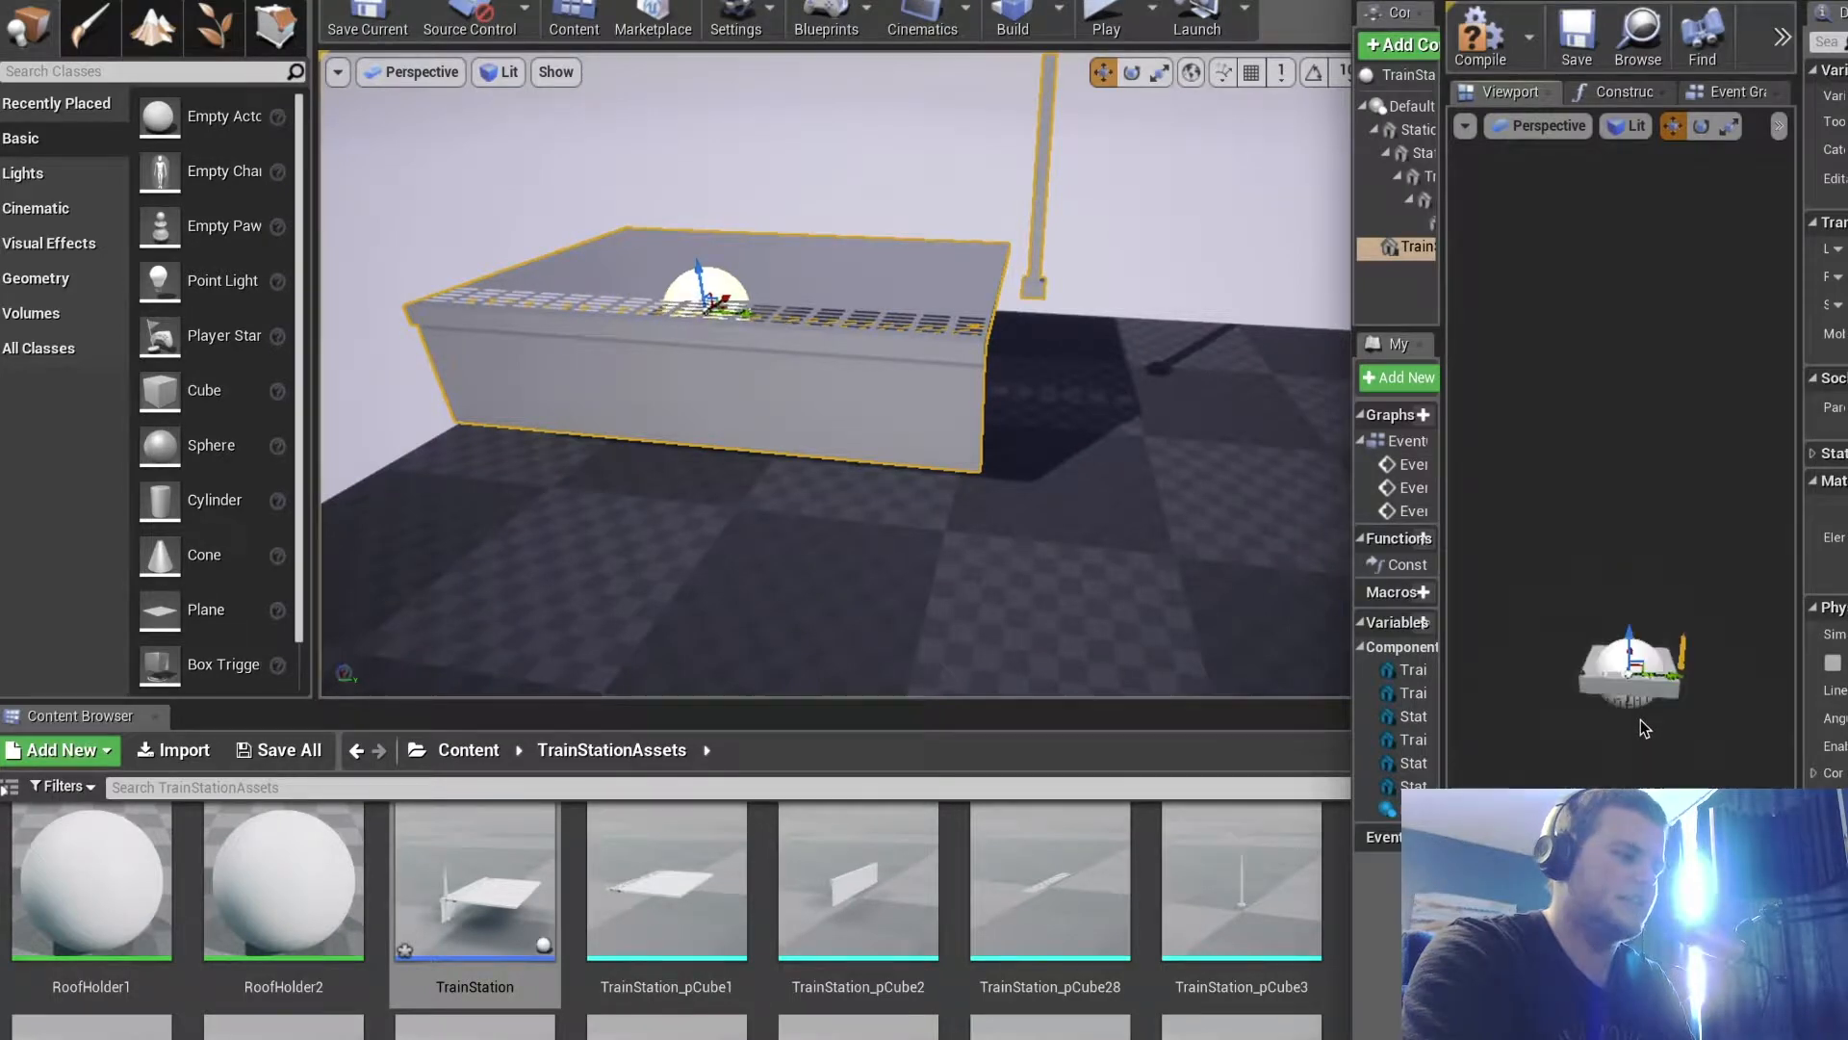
{"action": "left_click_drag", "start_coordinate": [1670, 678], "coordinate": [1656, 677]}
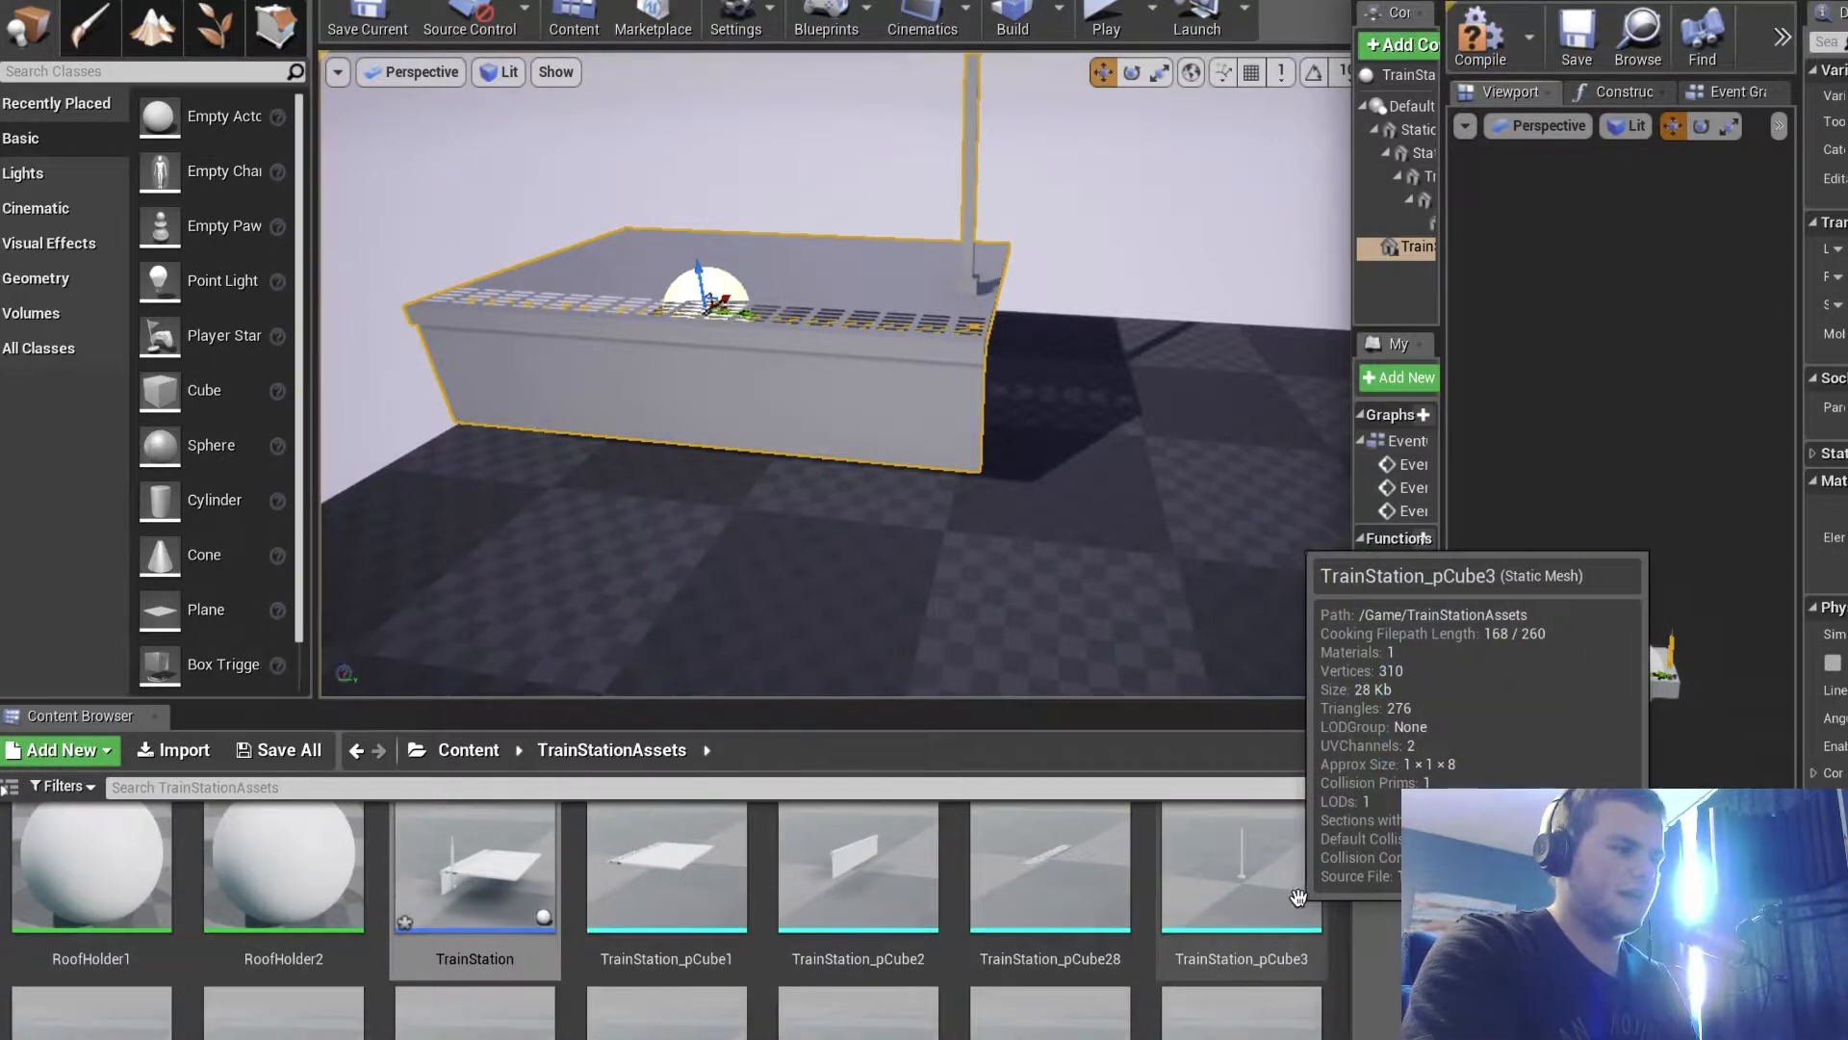
Look through the TrainStationAssets meshes and add TrainStation_pCube28 to the Blueprint as a component below the post
{"action": "scroll", "coordinate": [1296, 898], "scroll_direction": "down", "scroll_amount": 2}
{"action": "scroll", "coordinate": [1295, 899], "scroll_direction": "down", "scroll_amount": 6}
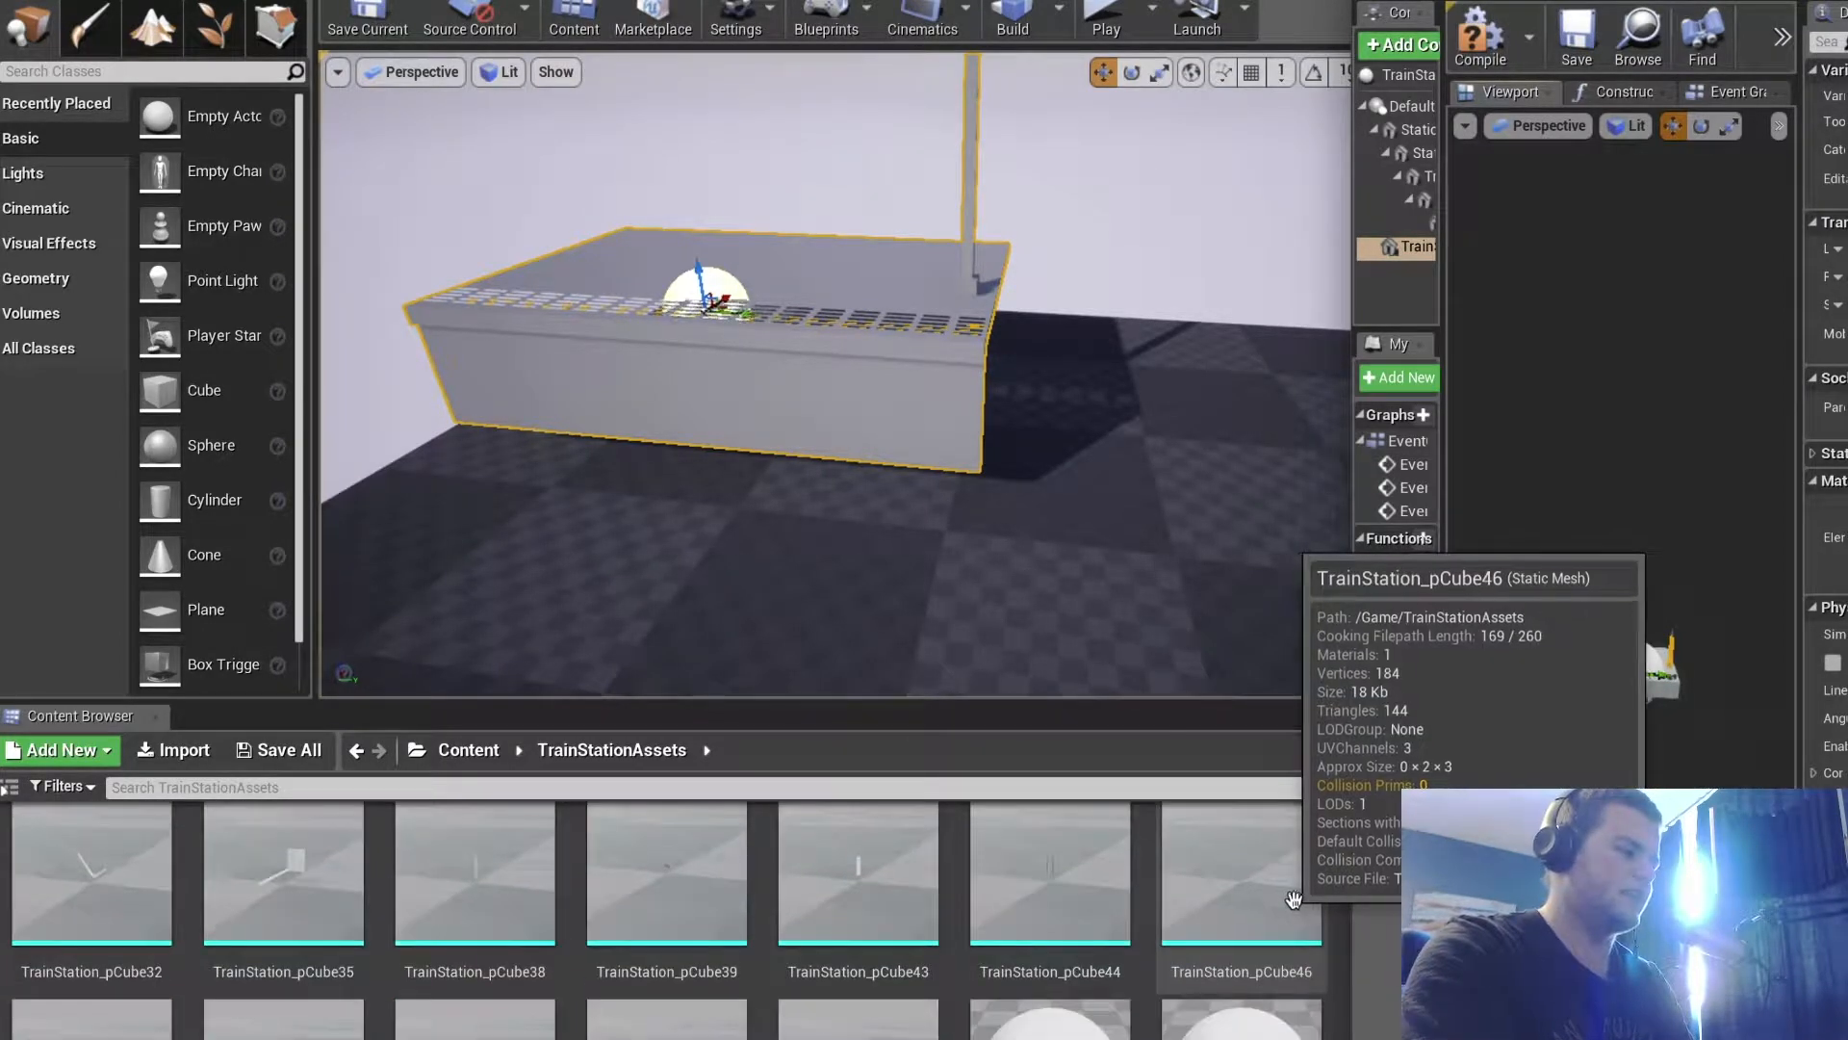
{"action": "scroll", "coordinate": [808, 952], "scroll_direction": "down", "scroll_amount": 8}
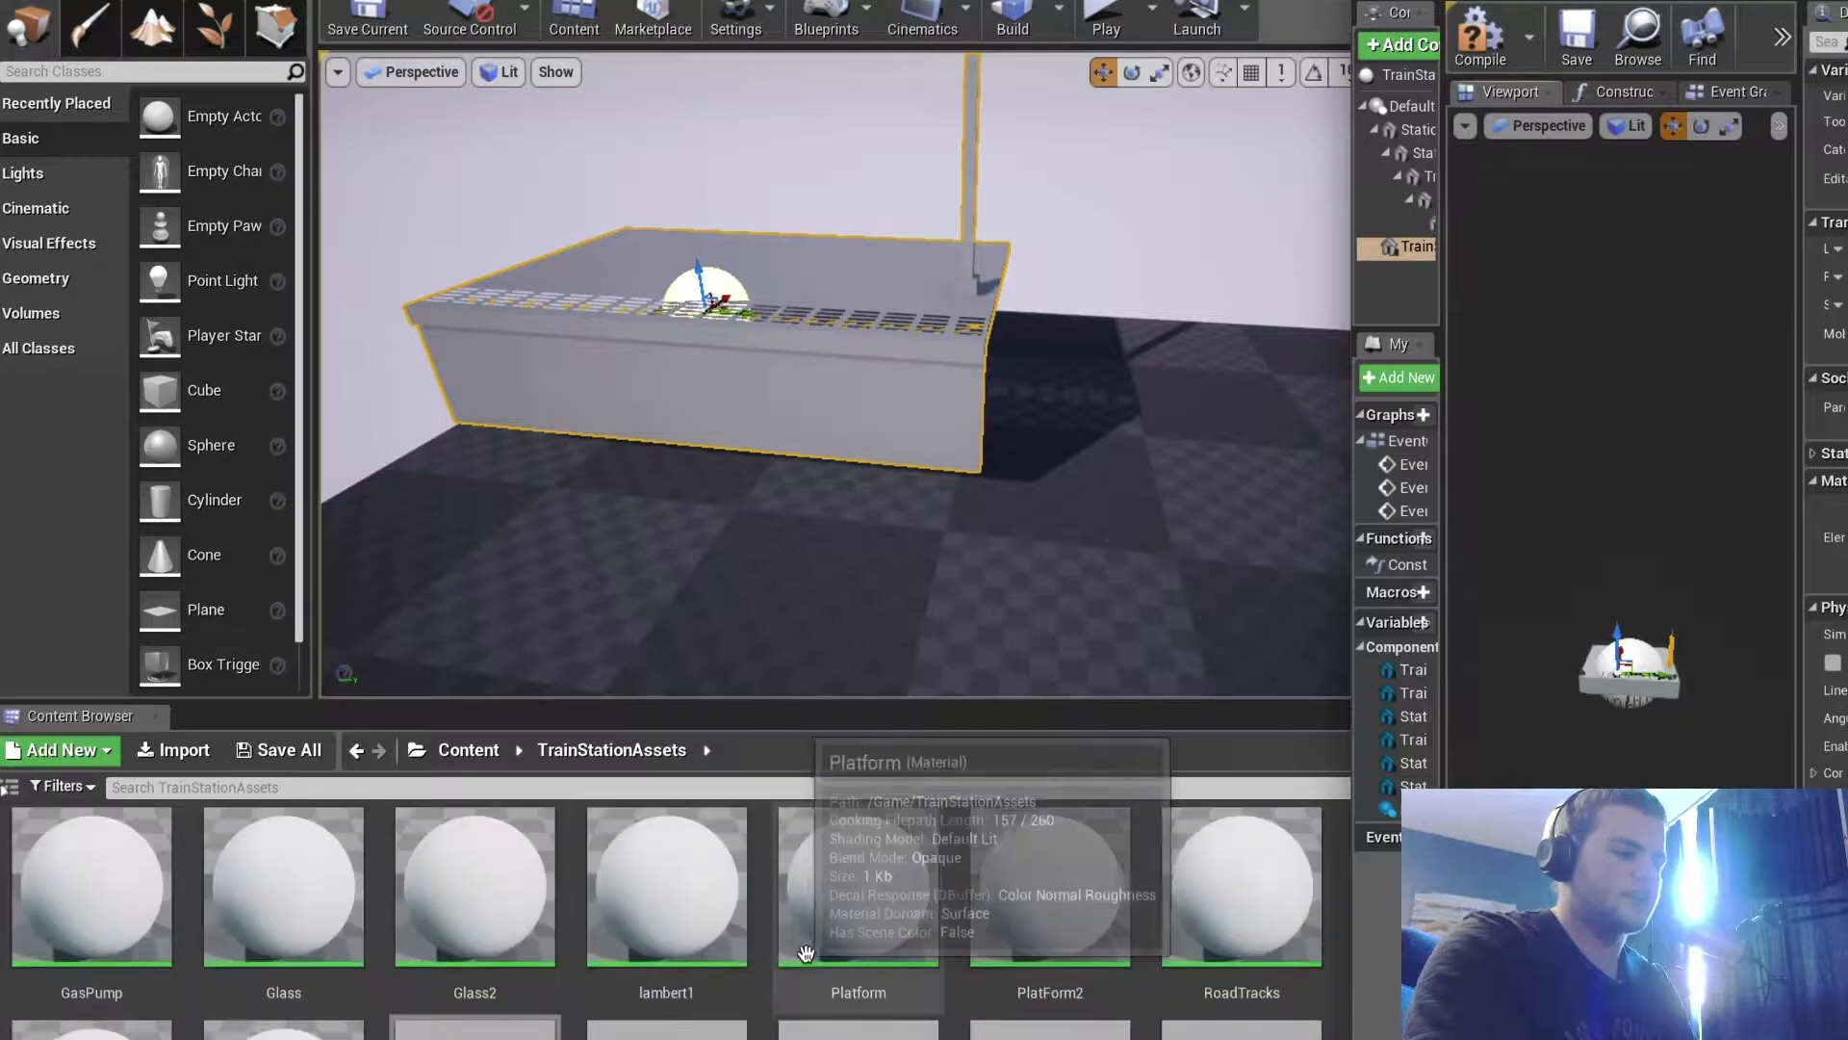
{"action": "scroll", "coordinate": [805, 953], "scroll_direction": "up", "scroll_amount": 8}
{"action": "scroll", "coordinate": [805, 953], "scroll_direction": "up", "scroll_amount": 8}
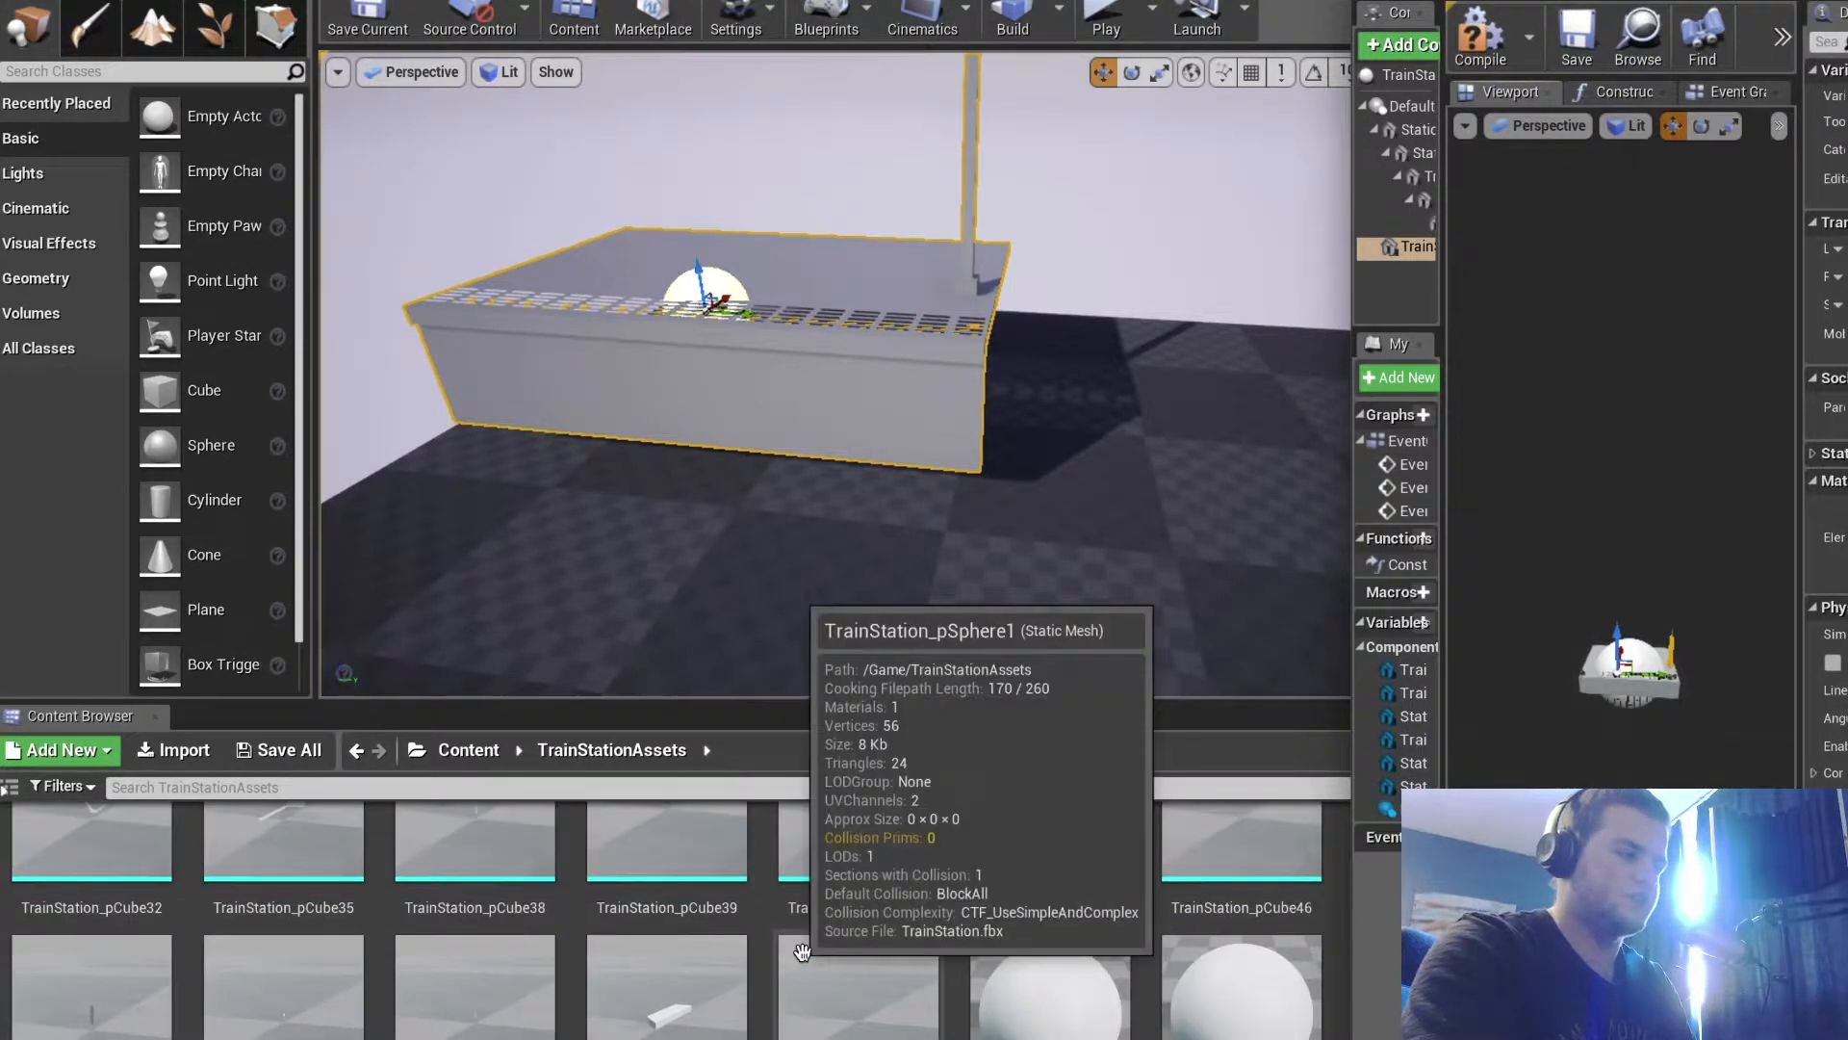
{"action": "scroll", "coordinate": [802, 952], "scroll_direction": "down", "scroll_amount": 1}
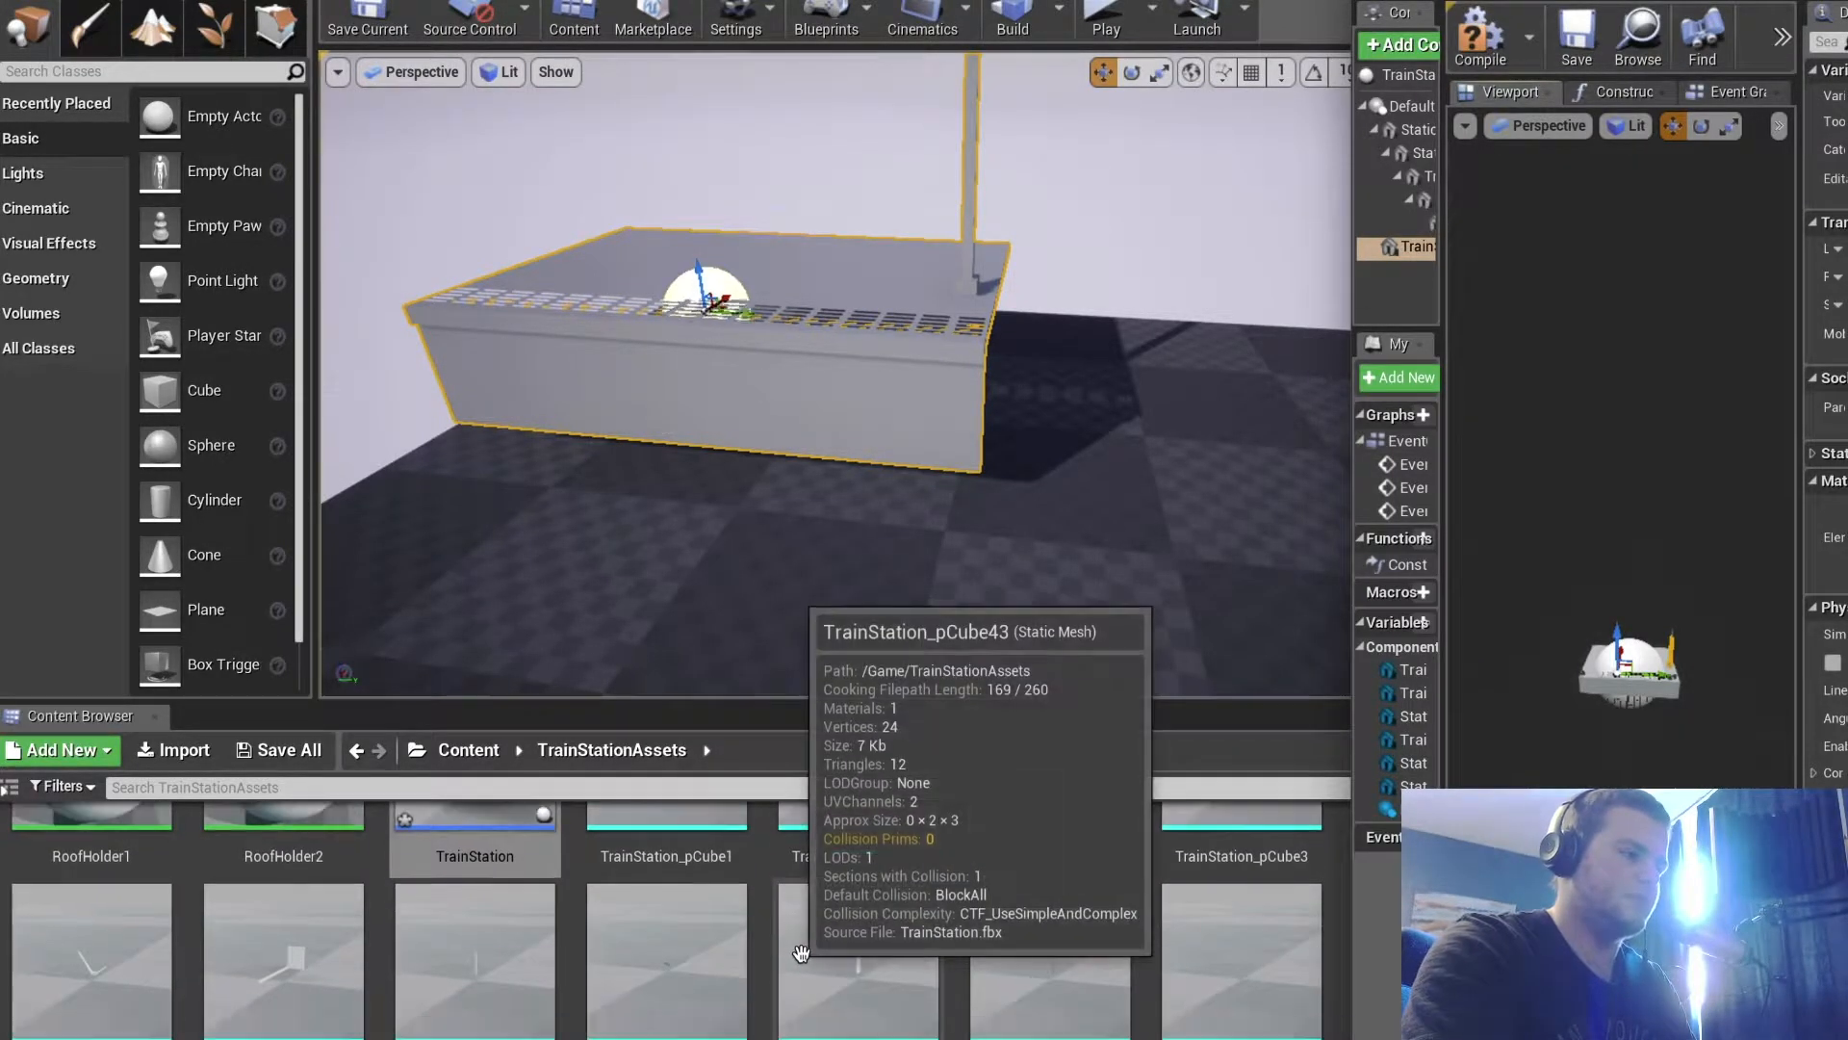
{"action": "scroll", "coordinate": [800, 953], "scroll_direction": "down", "scroll_amount": 1}
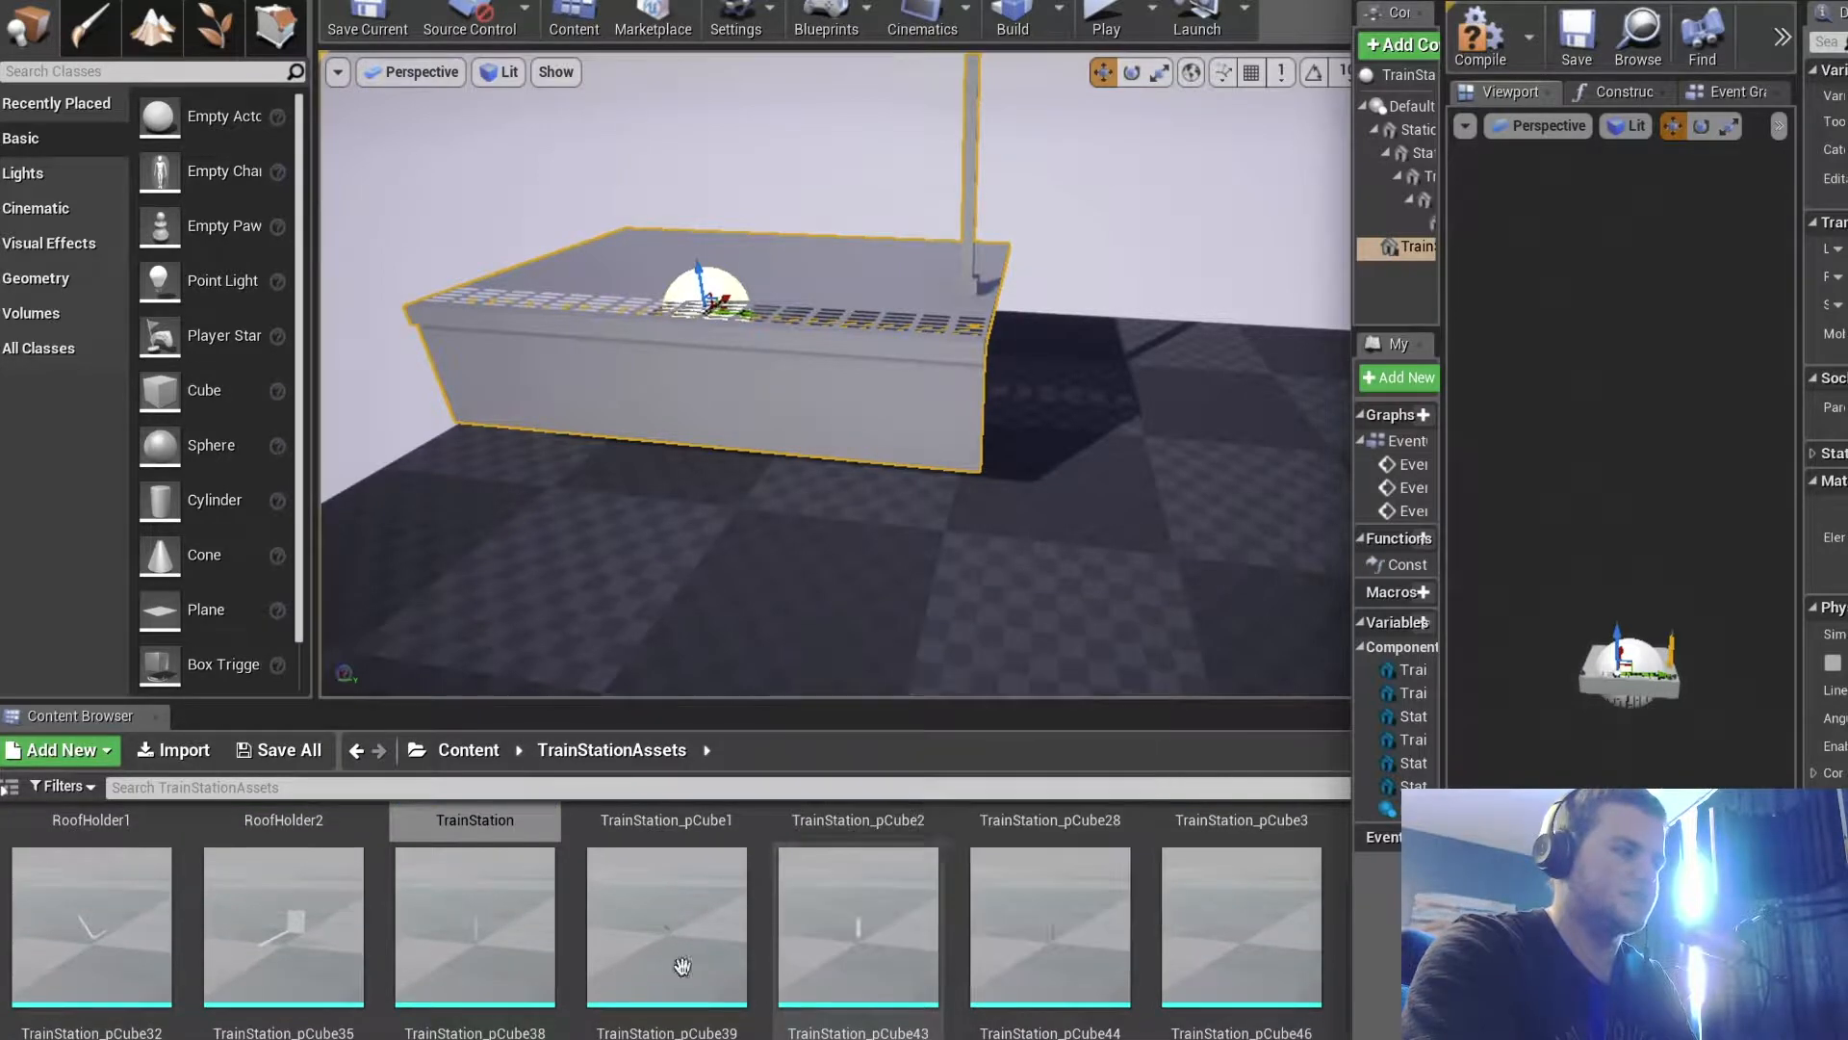
{"action": "scroll", "coordinate": [776, 939], "scroll_direction": "up", "scroll_amount": 2}
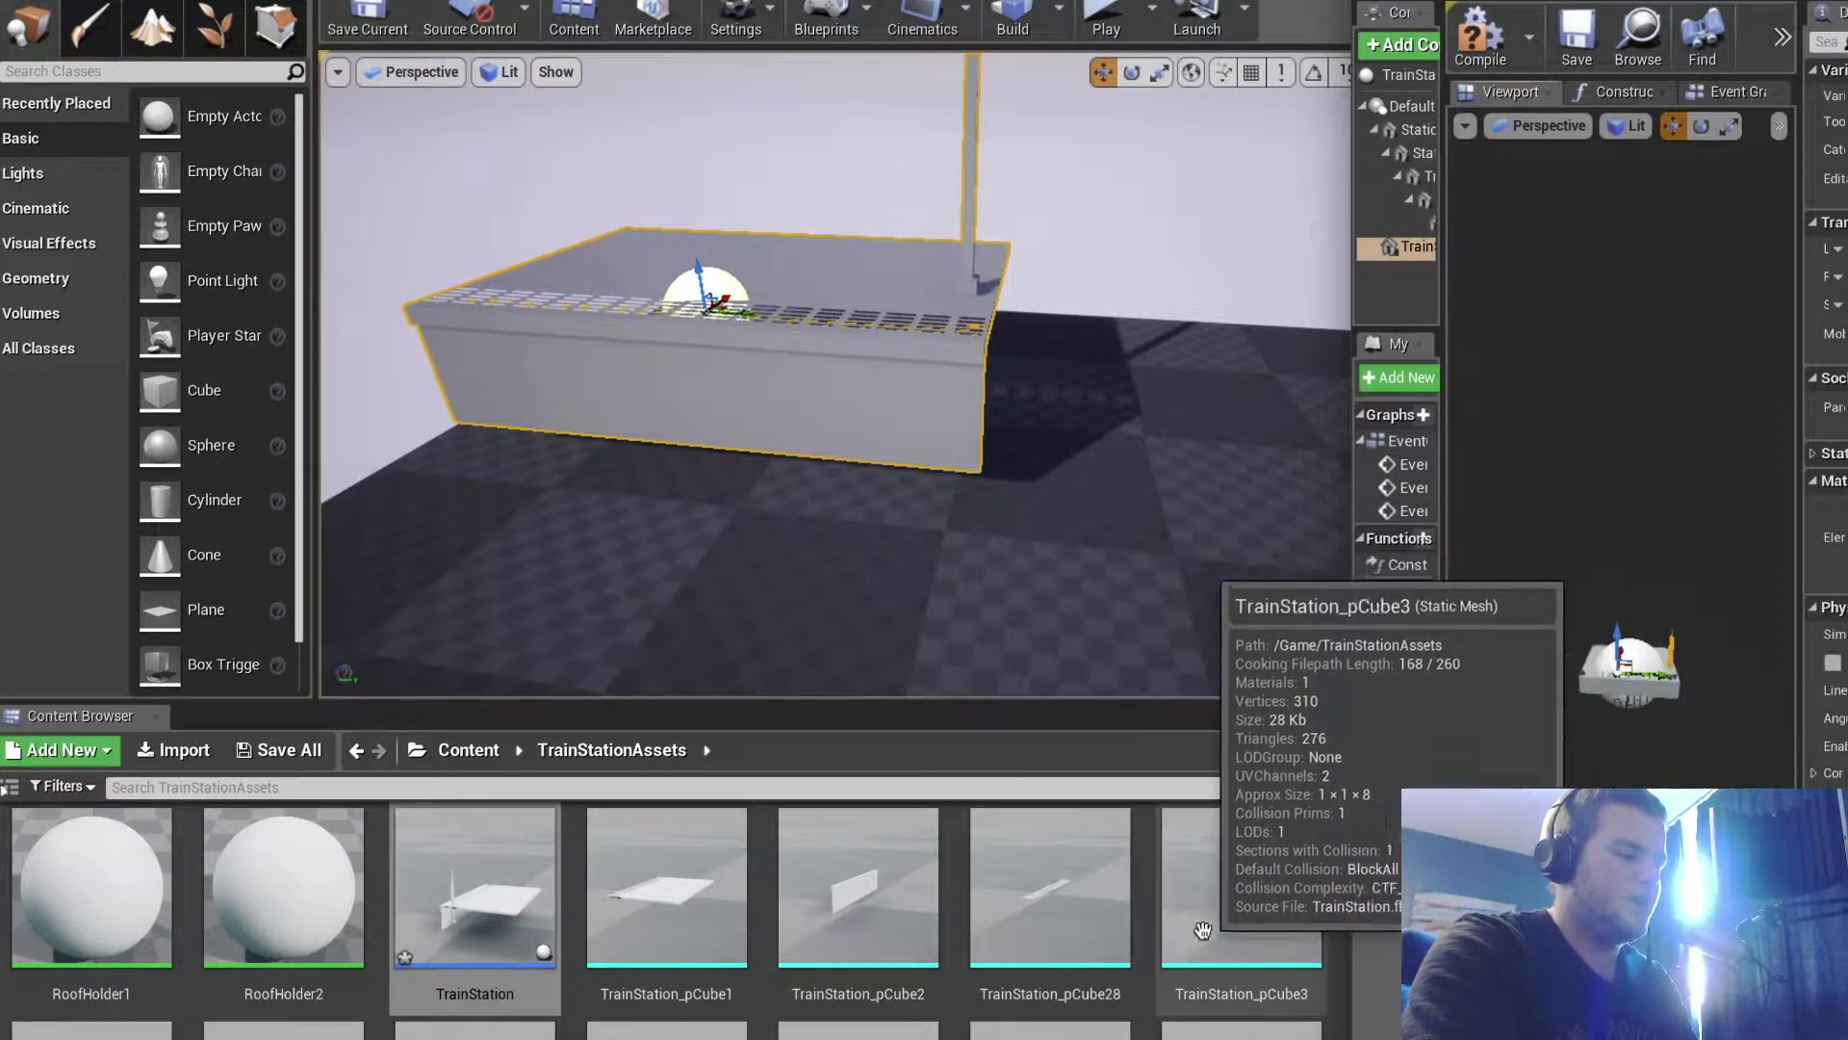
{"action": "left_click", "coordinate": [1051, 895]}
{"action": "left_click_drag", "start_coordinate": [1052, 896], "coordinate": [1398, 247]}
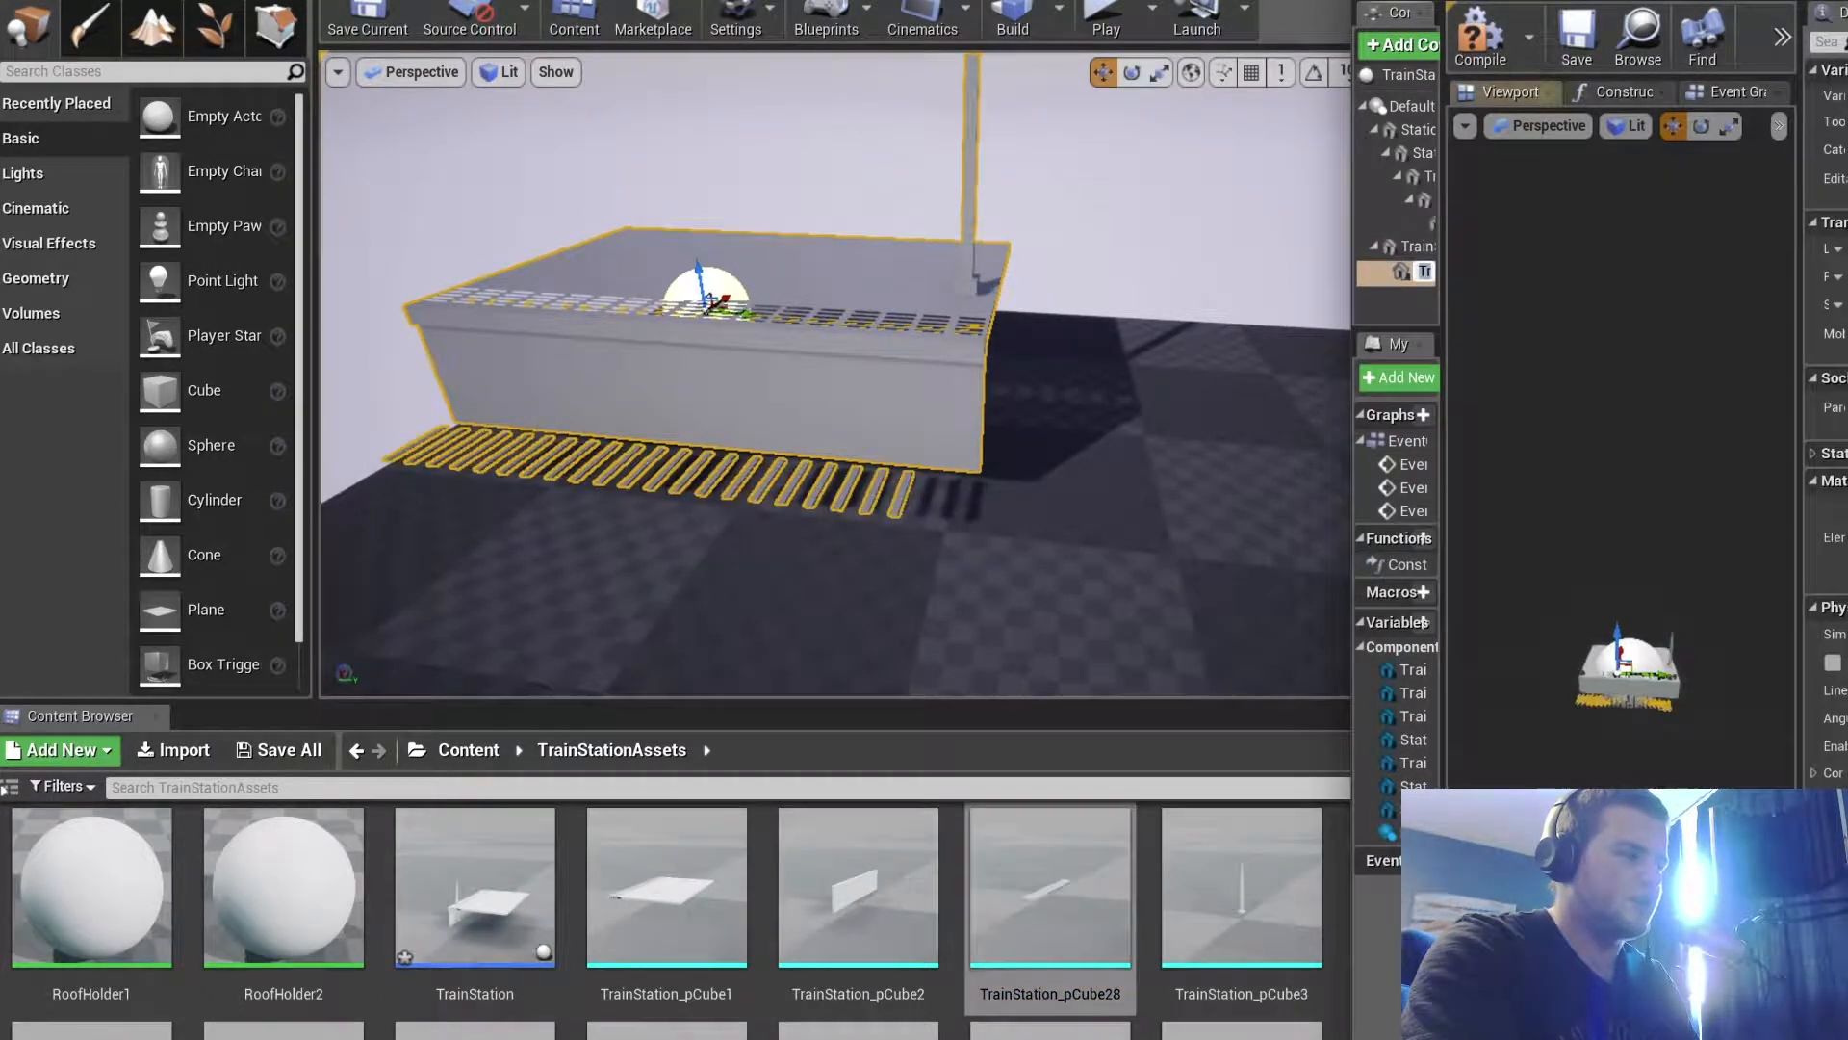
Widen the Blueprint's component list and look through the TrainStationAssets meshes for the next station part
{"action": "key", "text": "BackSpace"}
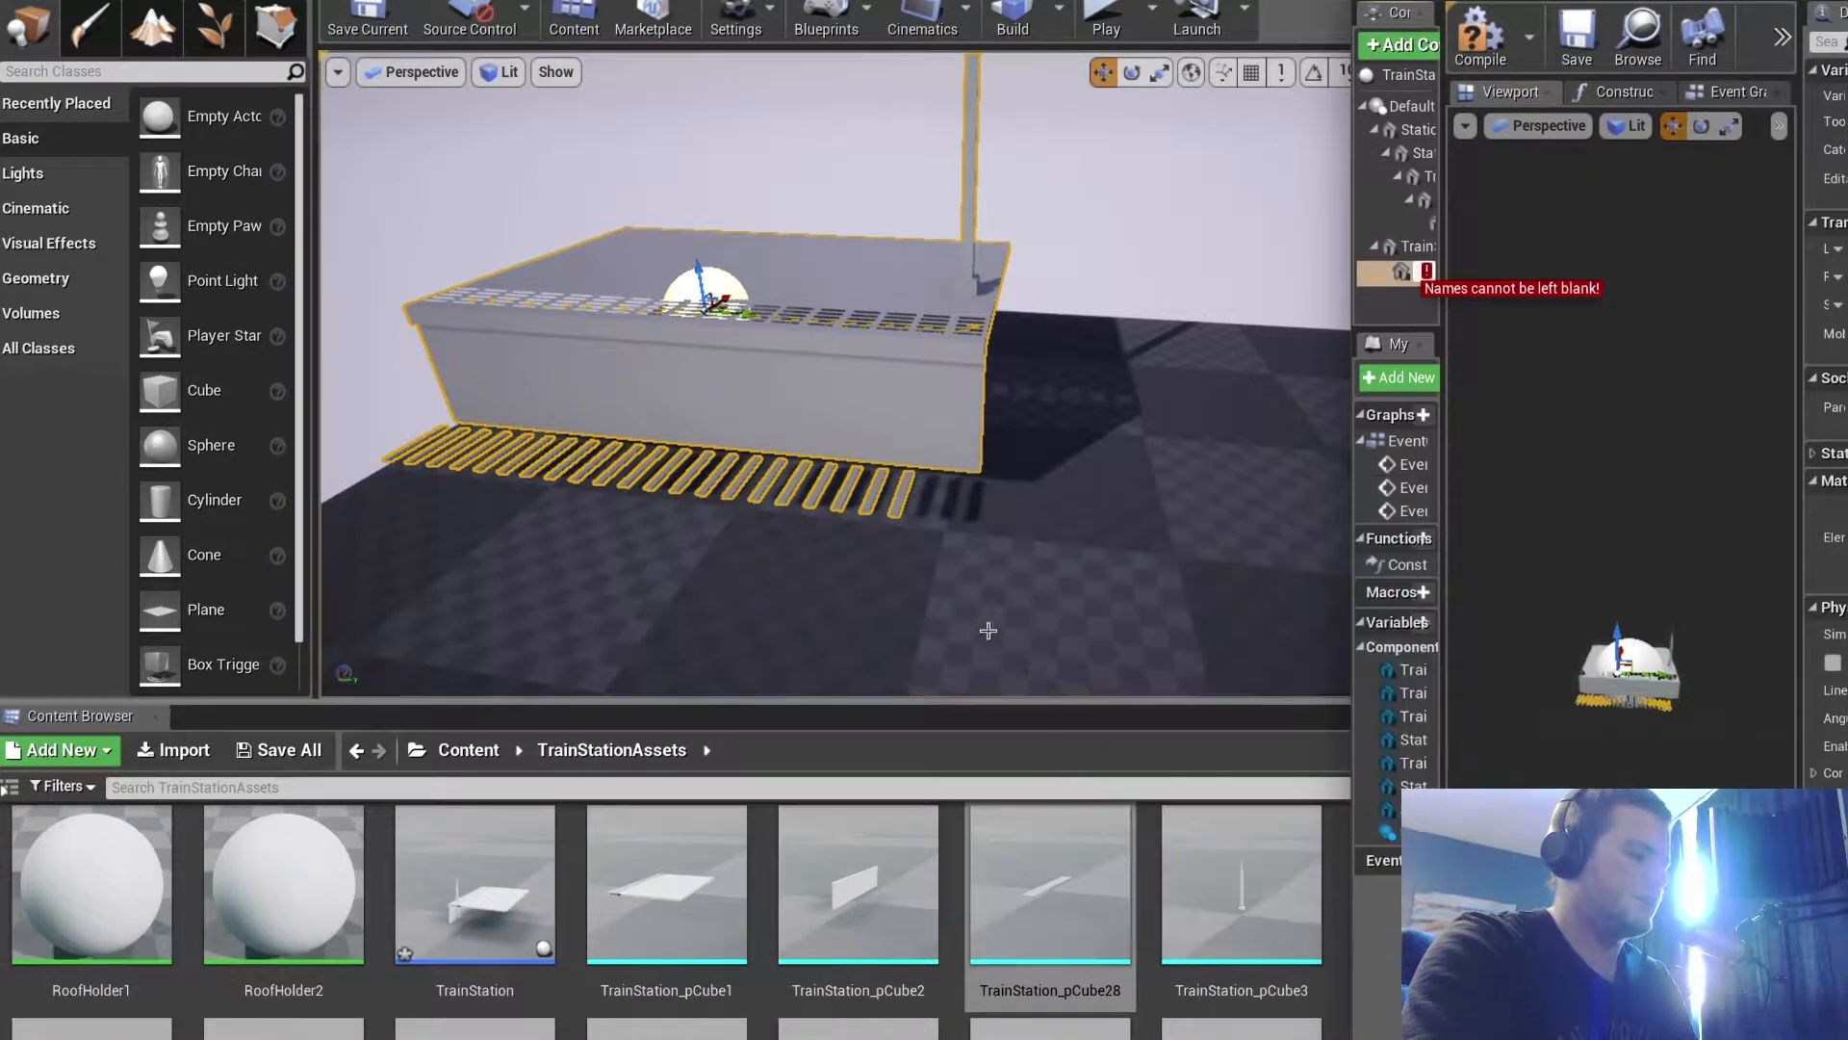
{"action": "scroll", "coordinate": [1071, 924], "scroll_direction": "down", "scroll_amount": 1}
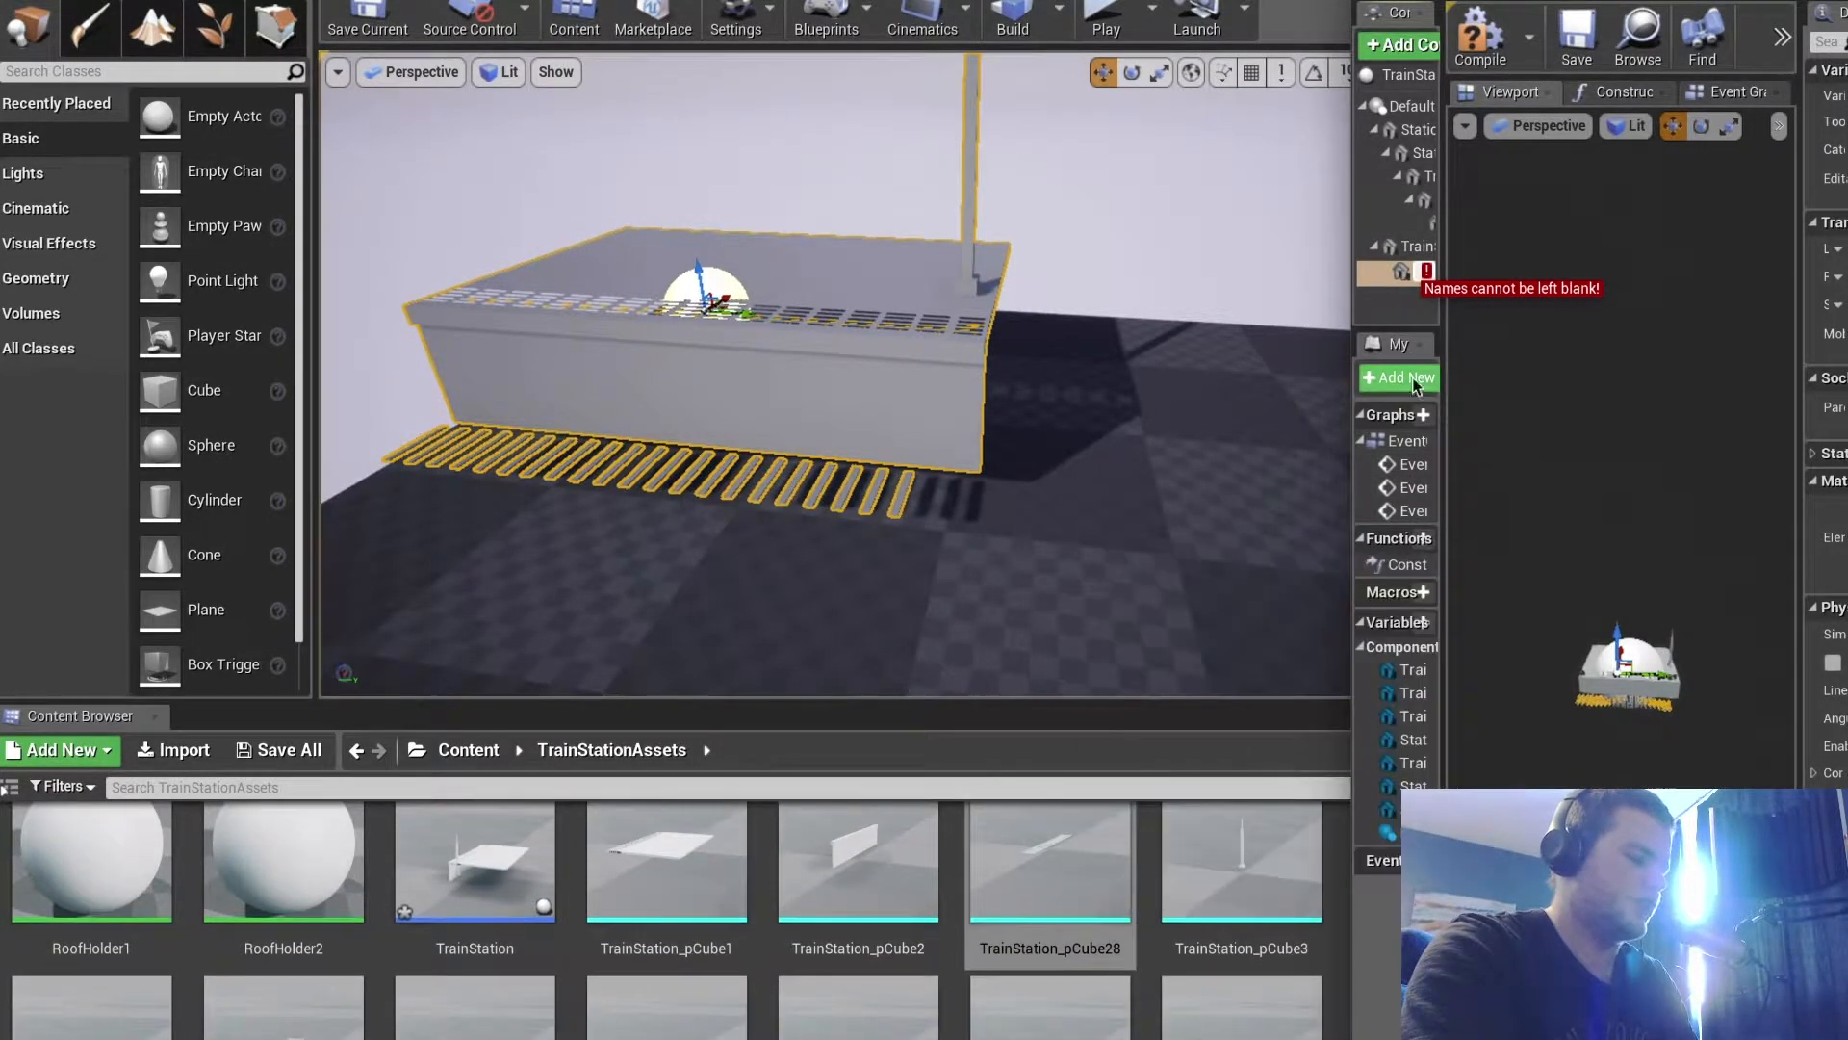
{"action": "left_click_drag", "start_coordinate": [1443, 222], "coordinate": [1531, 224]}
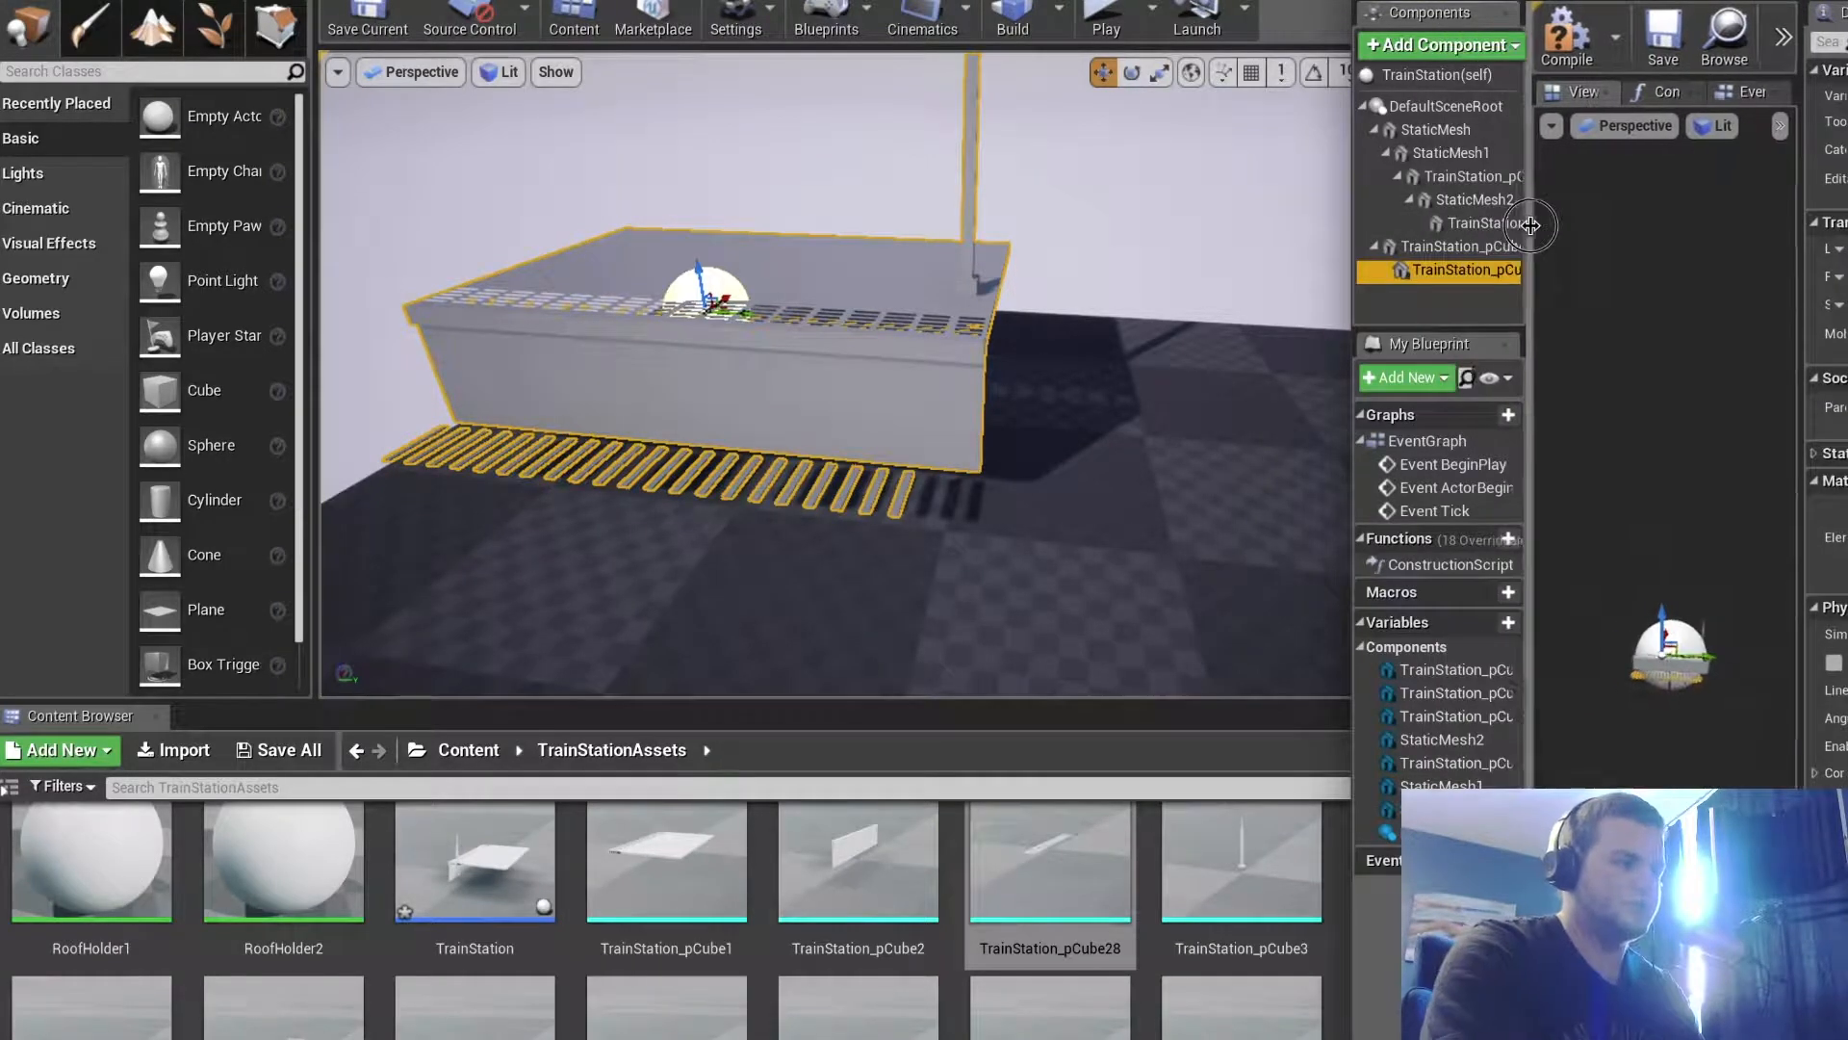
{"action": "left_click_drag", "start_coordinate": [1352, 304], "coordinate": [1230, 303]}
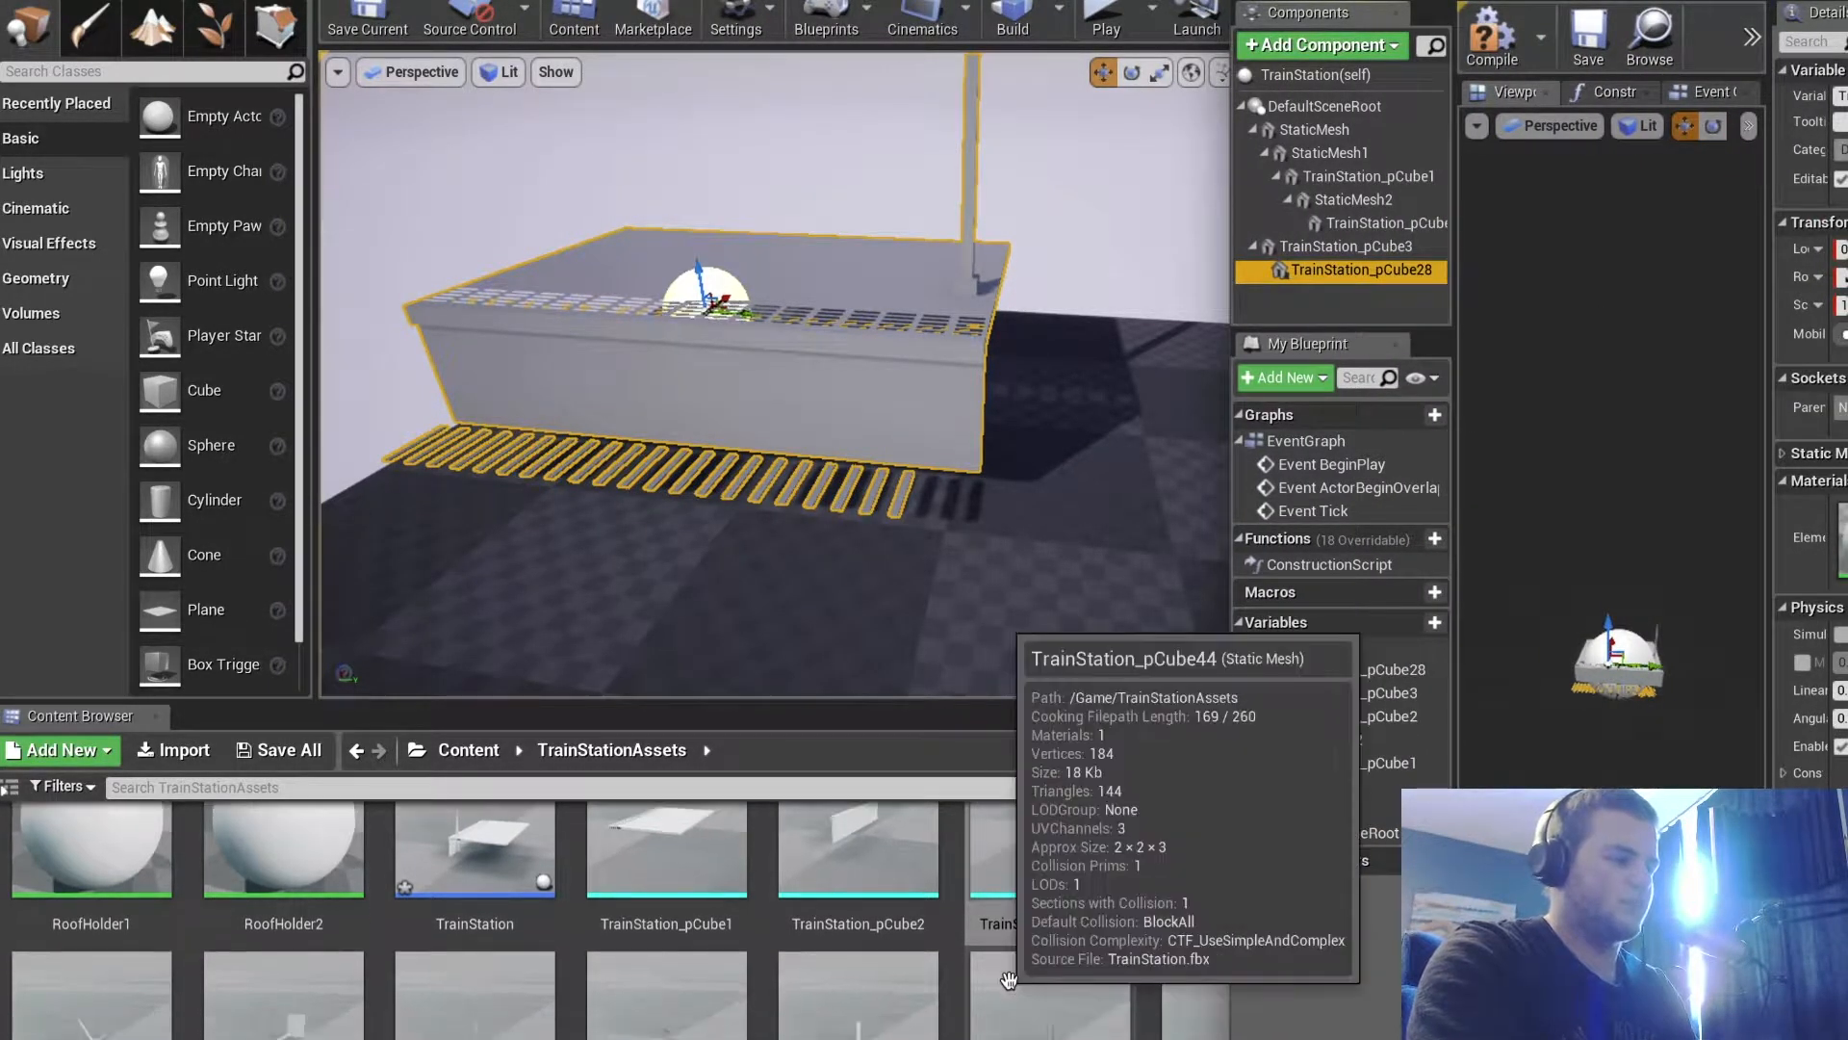
{"action": "scroll", "coordinate": [1053, 975], "scroll_direction": "down", "scroll_amount": 5}
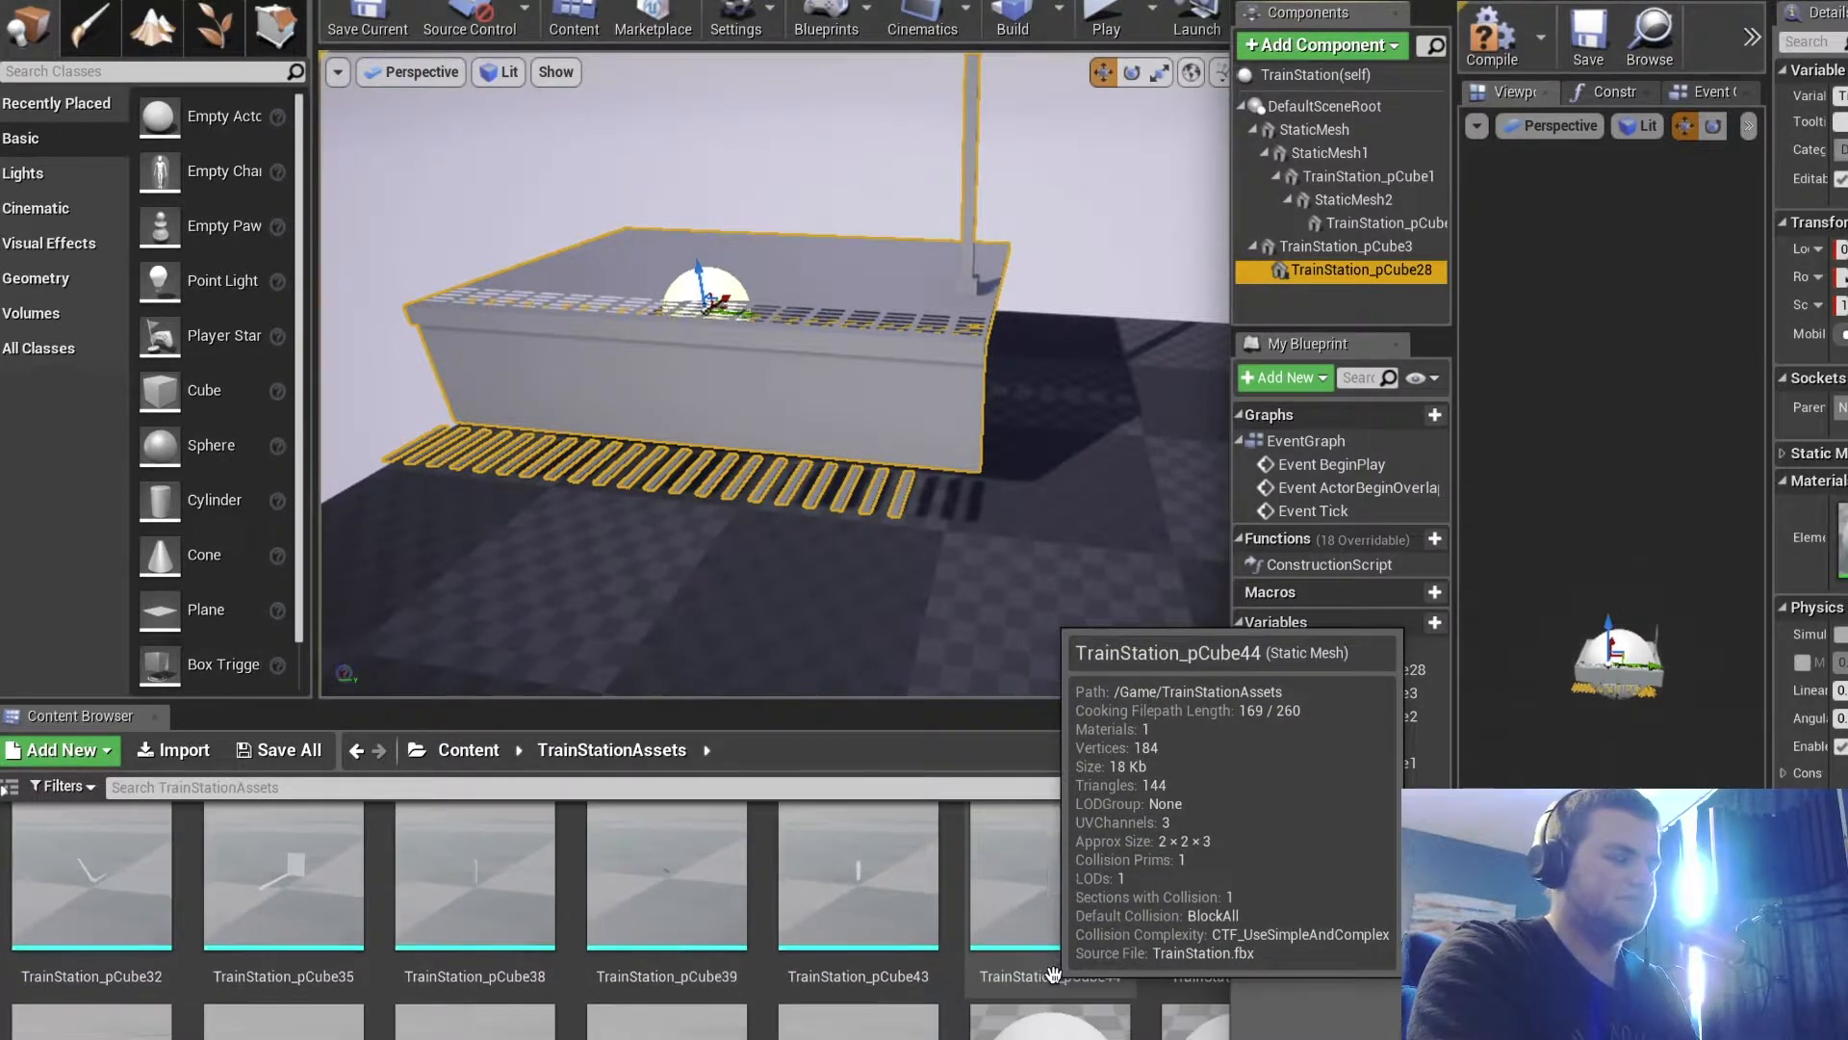
{"action": "scroll", "coordinate": [1053, 975], "scroll_direction": "down", "scroll_amount": 3}
{"action": "scroll", "coordinate": [1085, 971], "scroll_direction": "down", "scroll_amount": 3}
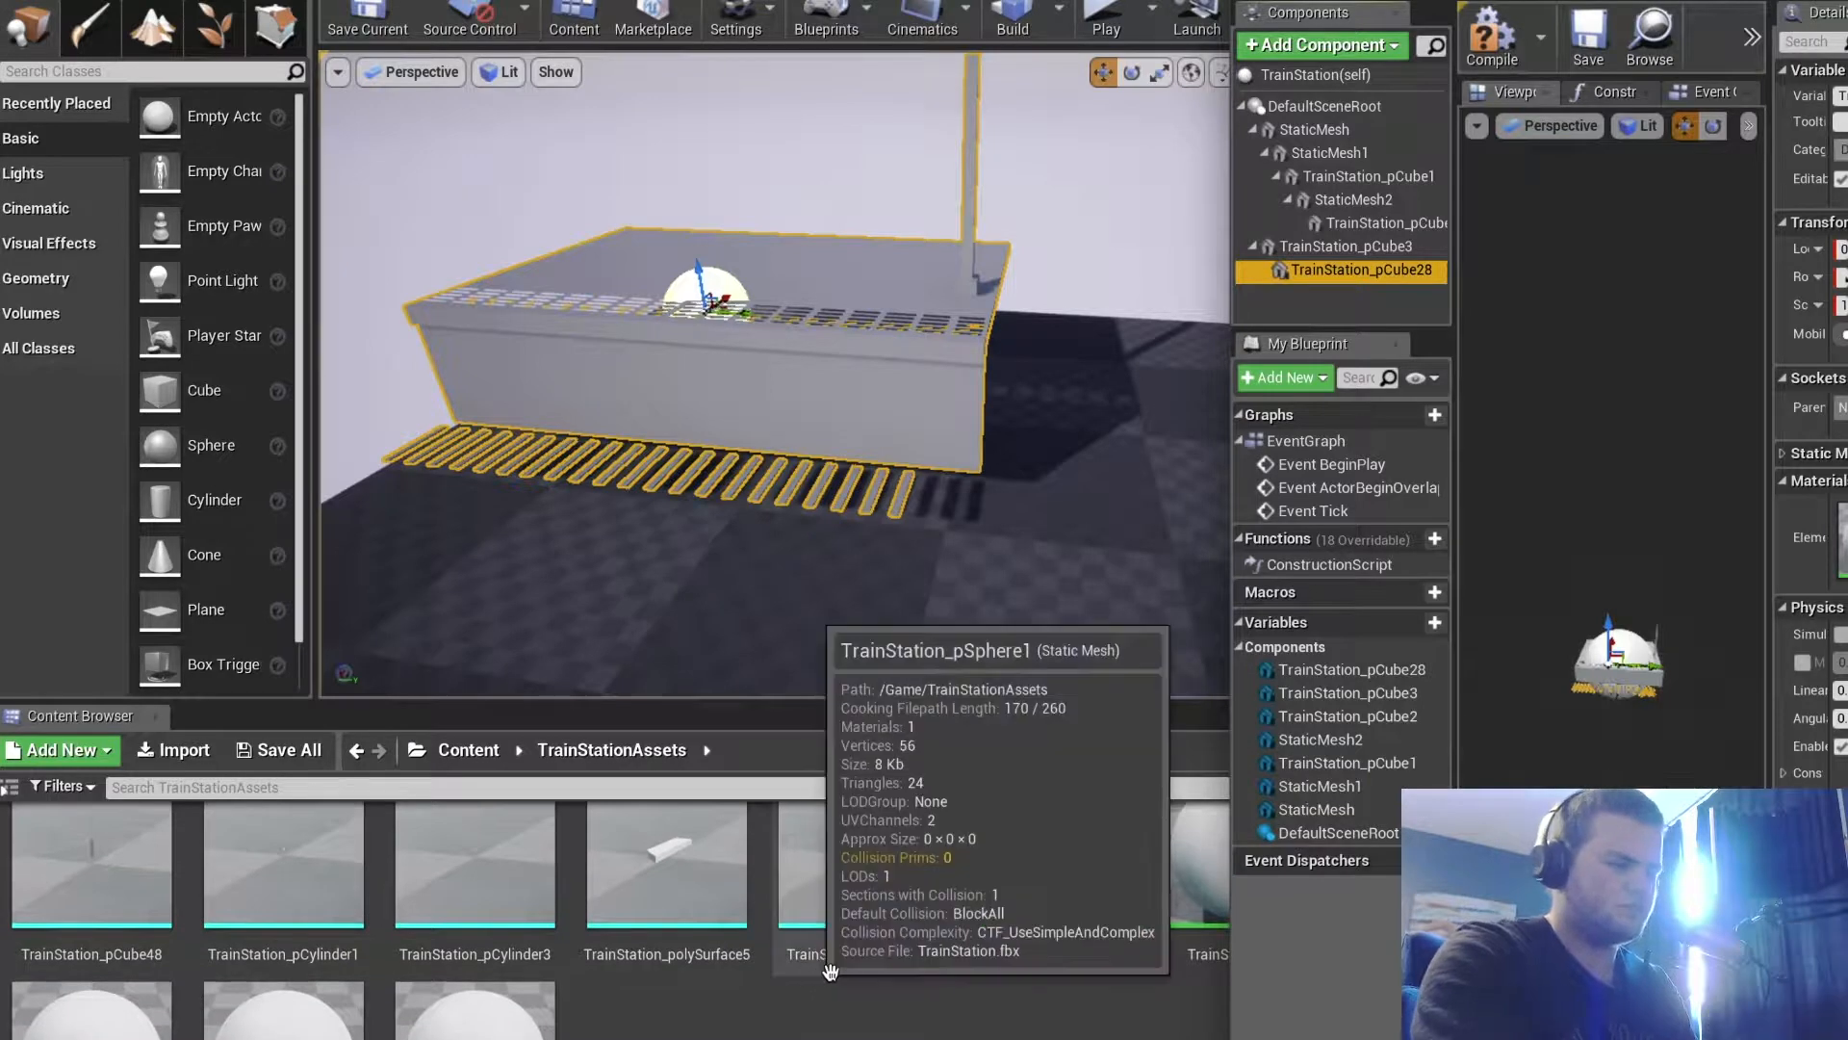
{"action": "scroll", "coordinate": [1020, 961], "scroll_direction": "down", "scroll_amount": 2}
{"action": "scroll", "coordinate": [962, 971], "scroll_direction": "up", "scroll_amount": 4}
{"action": "scroll", "coordinate": [929, 973], "scroll_direction": "up", "scroll_amount": 5}
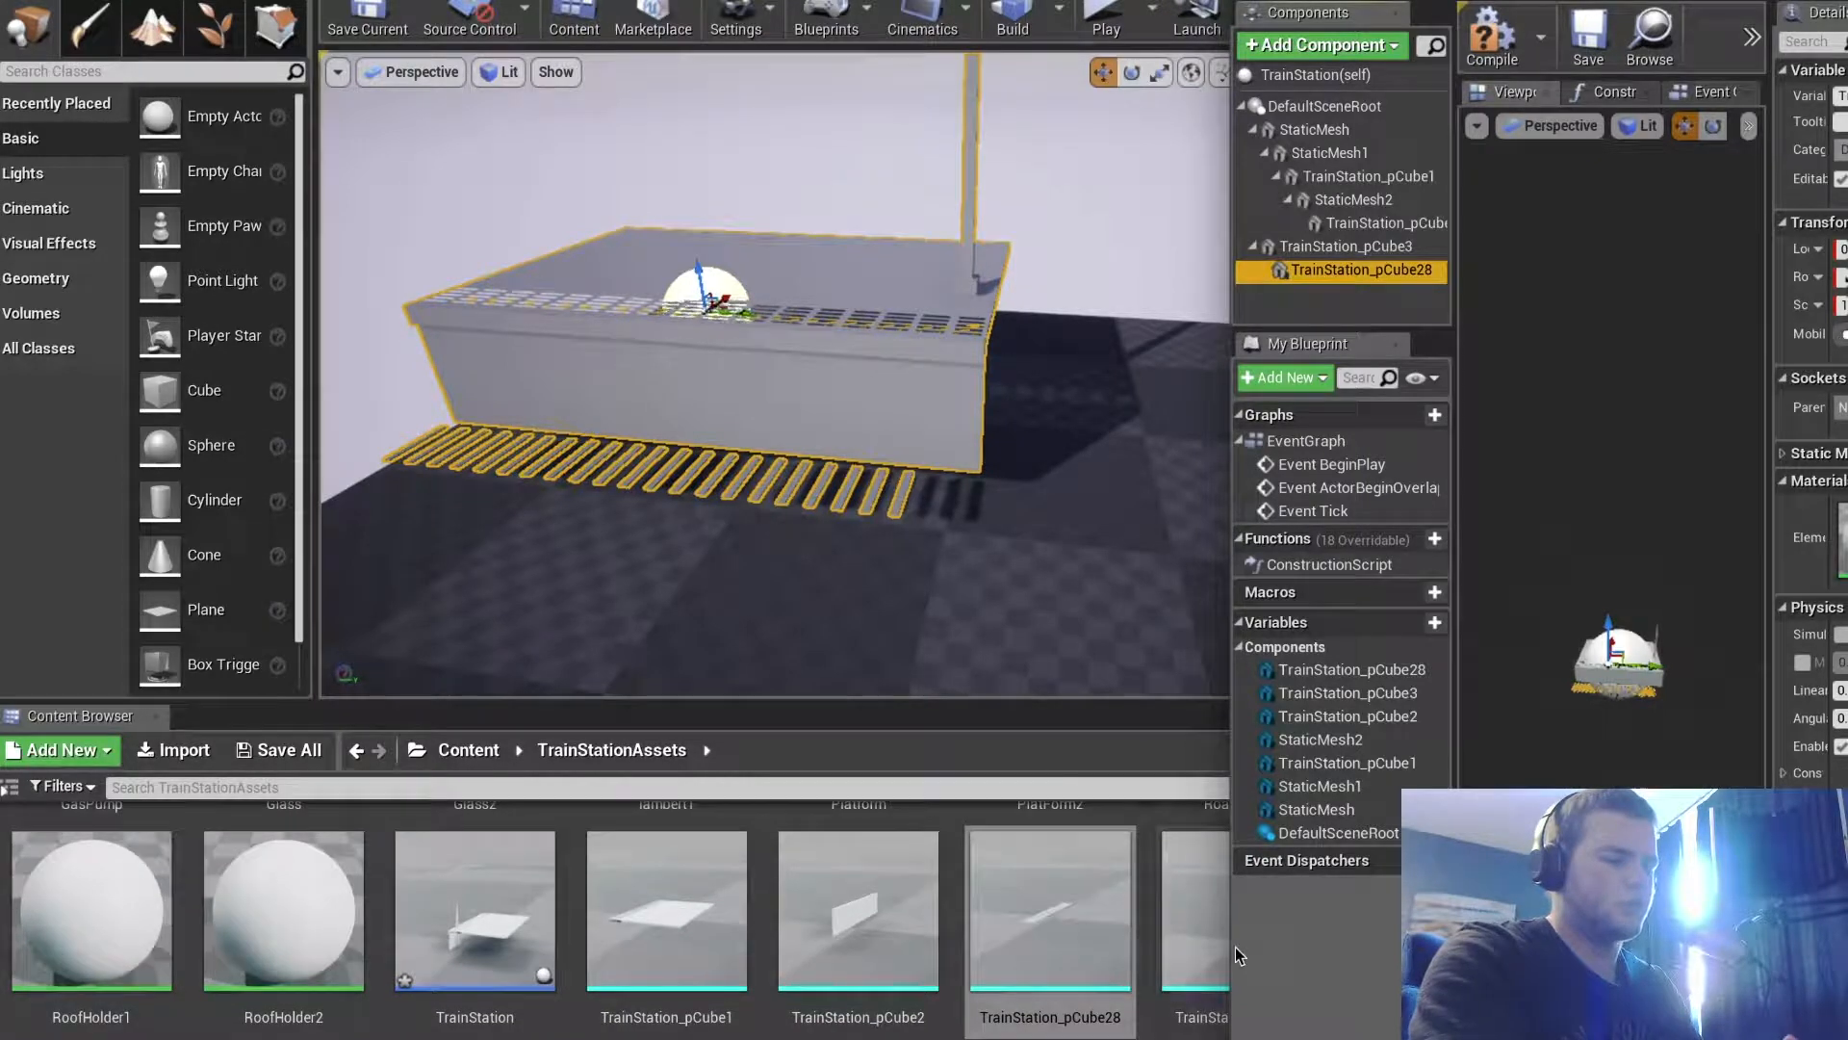
Add the TrainStation_pCube47 roof and back wall mesh to the TrainStation Blueprint as a component below TrainStation_pCube28
{"action": "left_click_drag", "start_coordinate": [1235, 945], "coordinate": [1417, 946]}
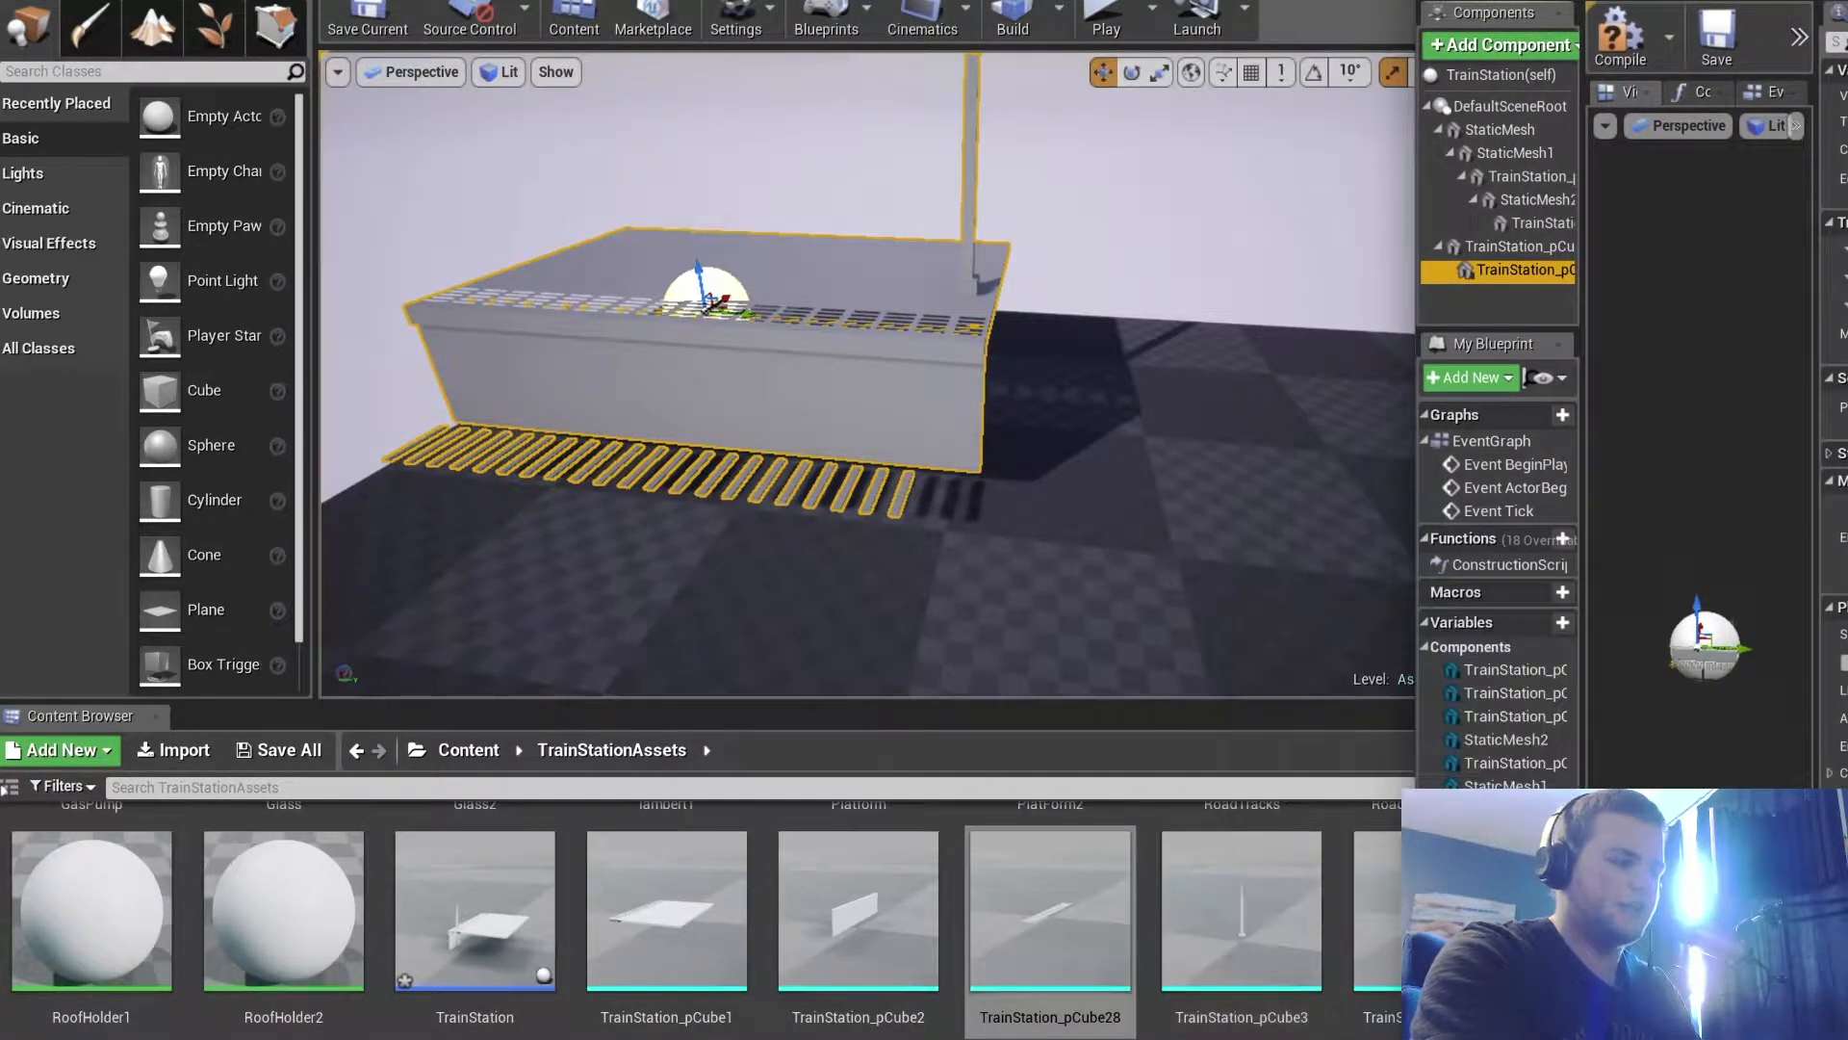
{"action": "scroll", "coordinate": [1147, 897], "scroll_direction": "down", "scroll_amount": 3}
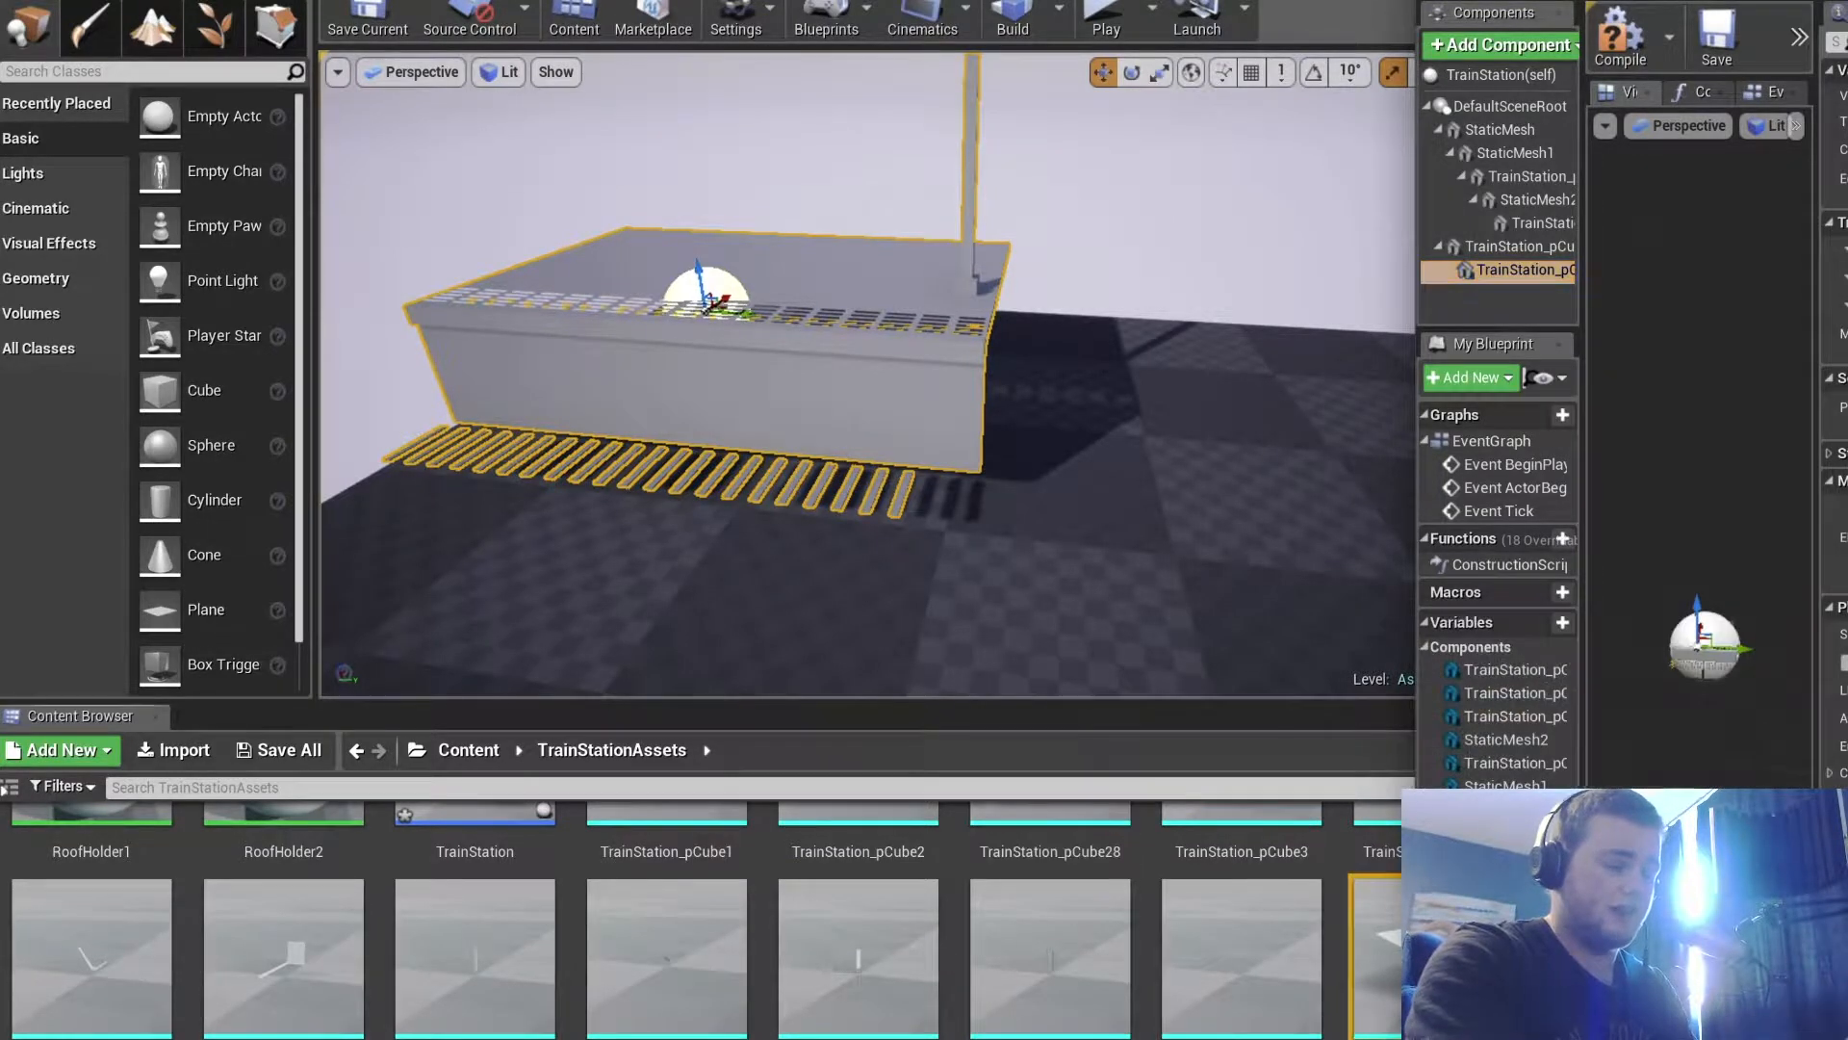
{"action": "left_click_drag", "start_coordinate": [1704, 660], "coordinate": [1706, 667]}
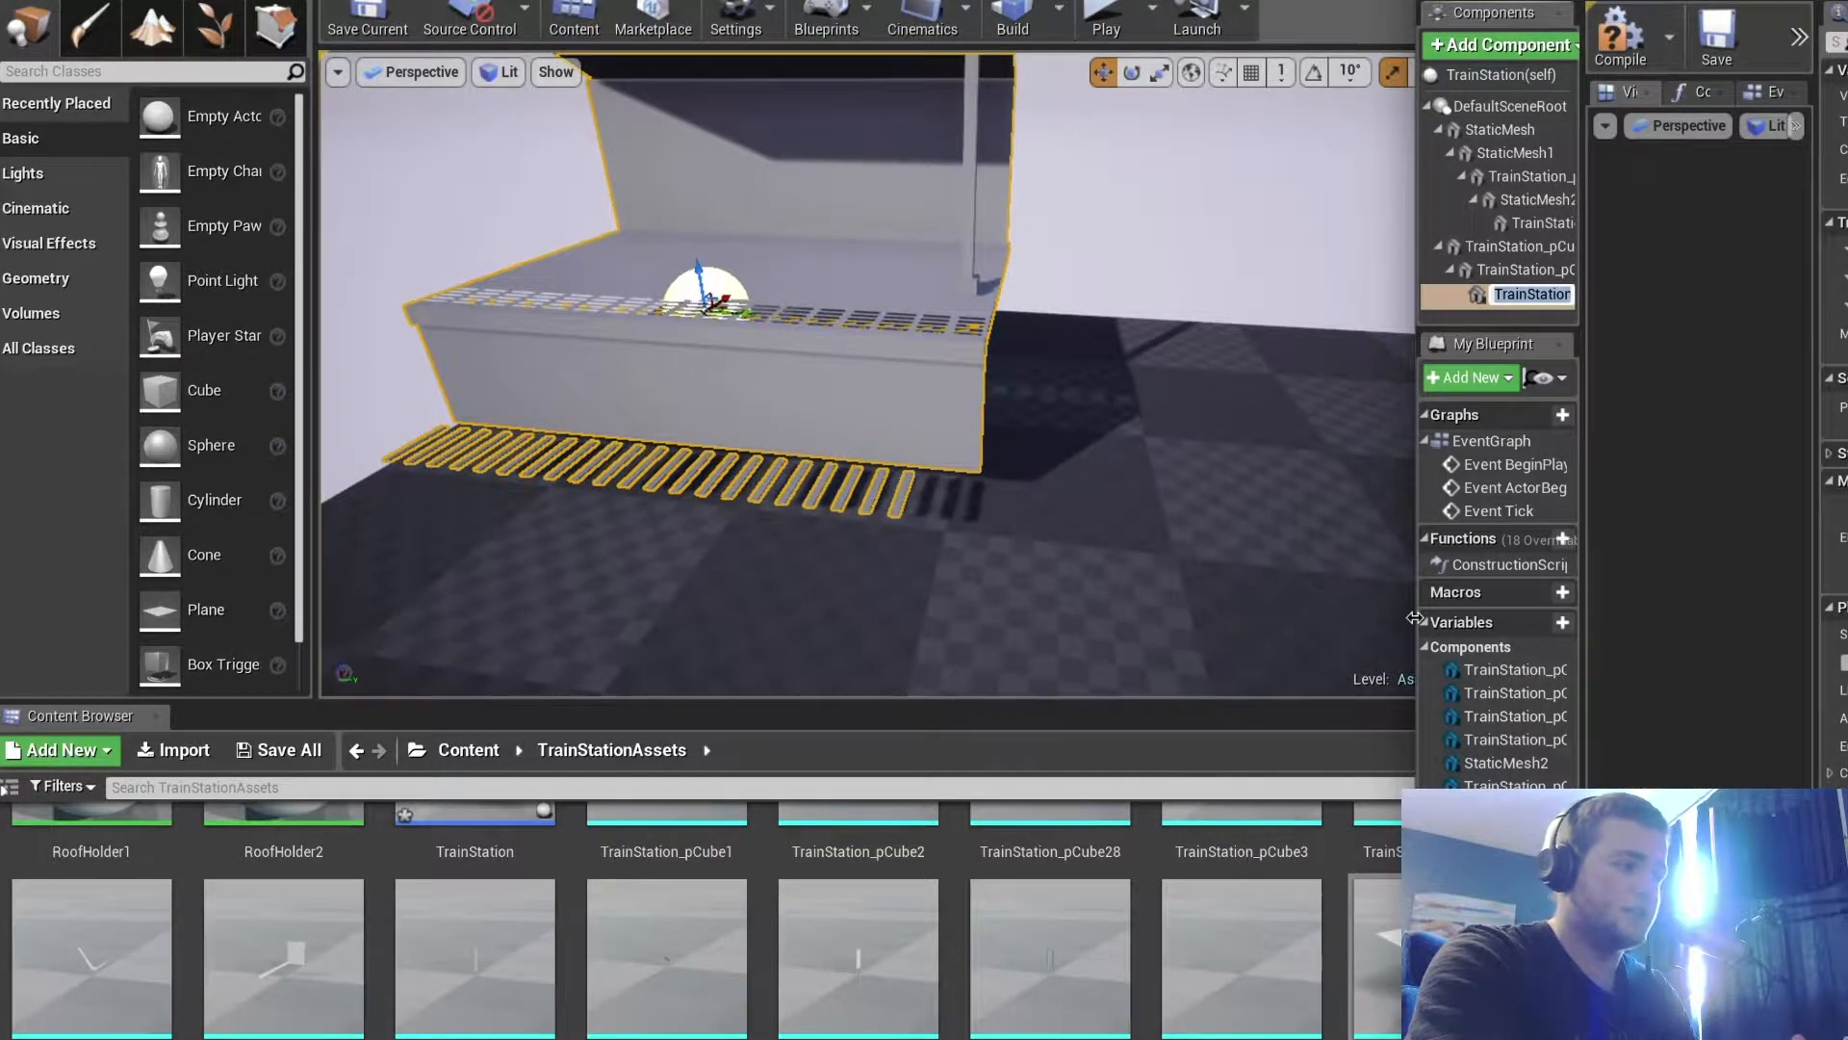
Frame the TrainStation_pCube47 roof in the Blueprint viewport and shift it about 0.18 along X to fit the platform
{"action": "left_click_drag", "start_coordinate": [1413, 606], "coordinate": [498, 635]}
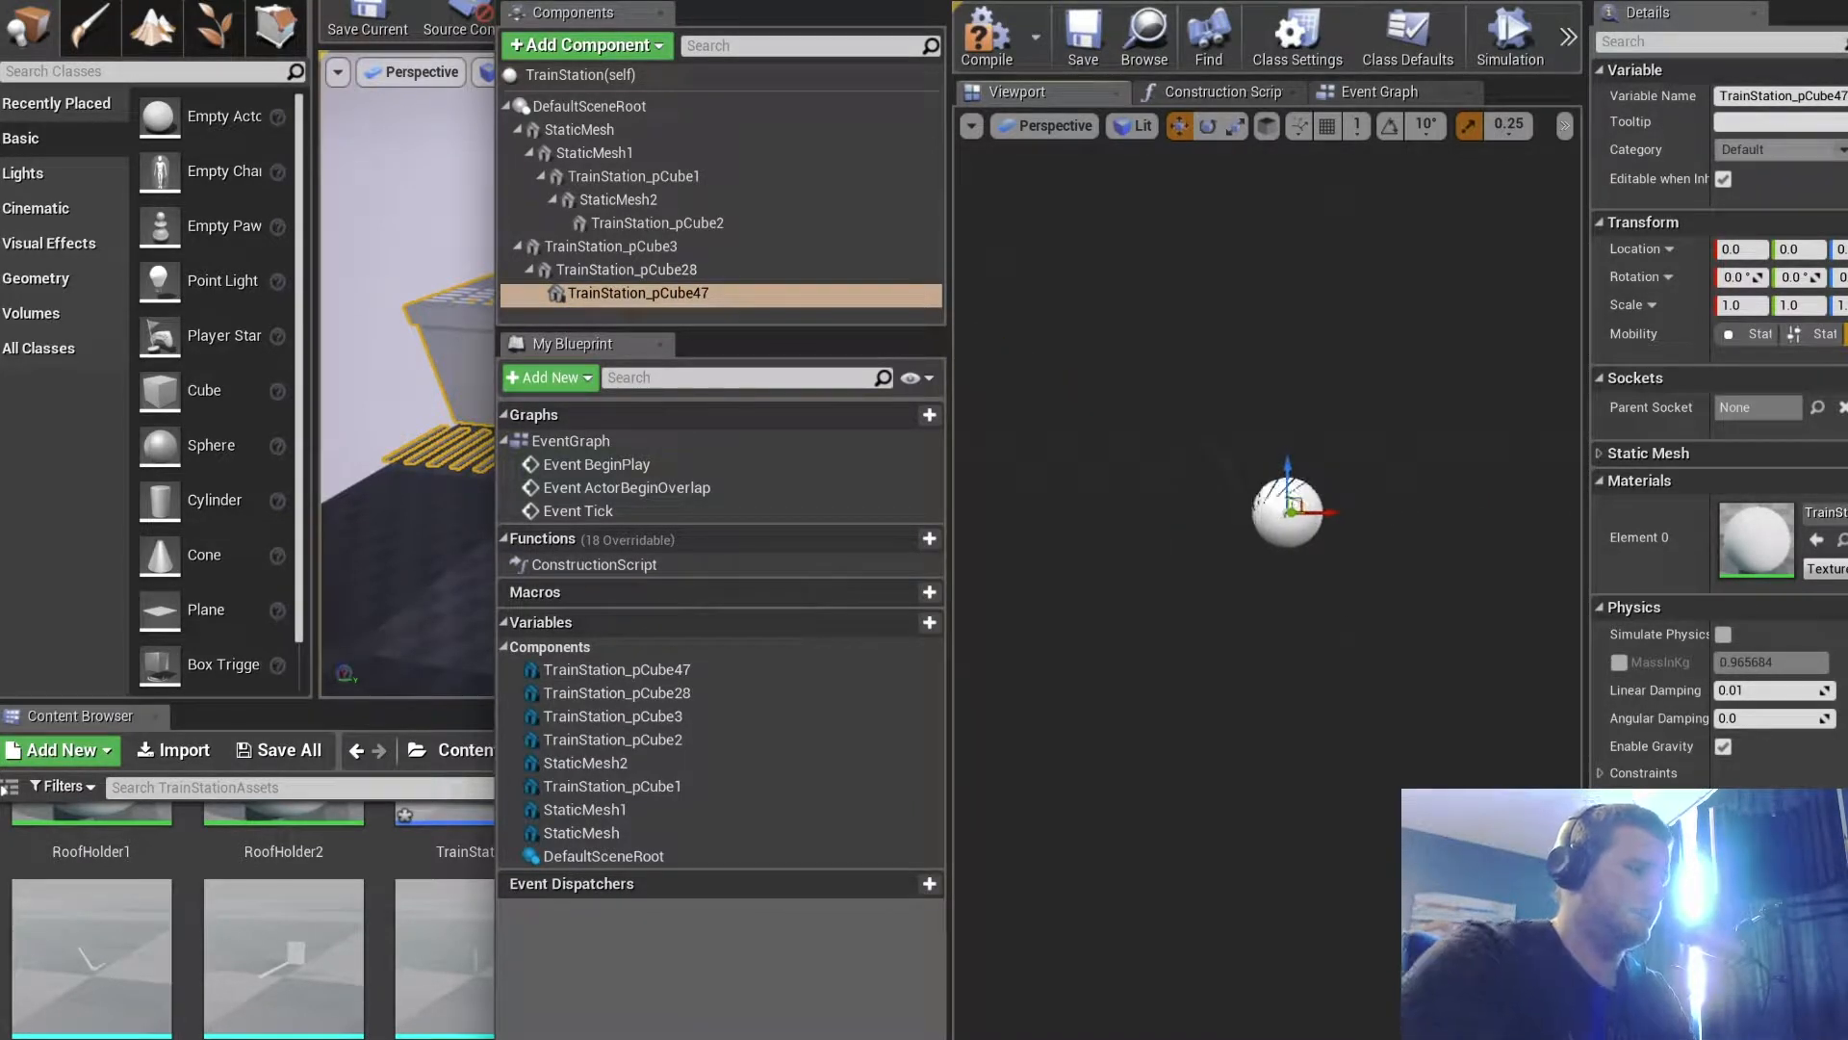
{"action": "key", "text": "f"}
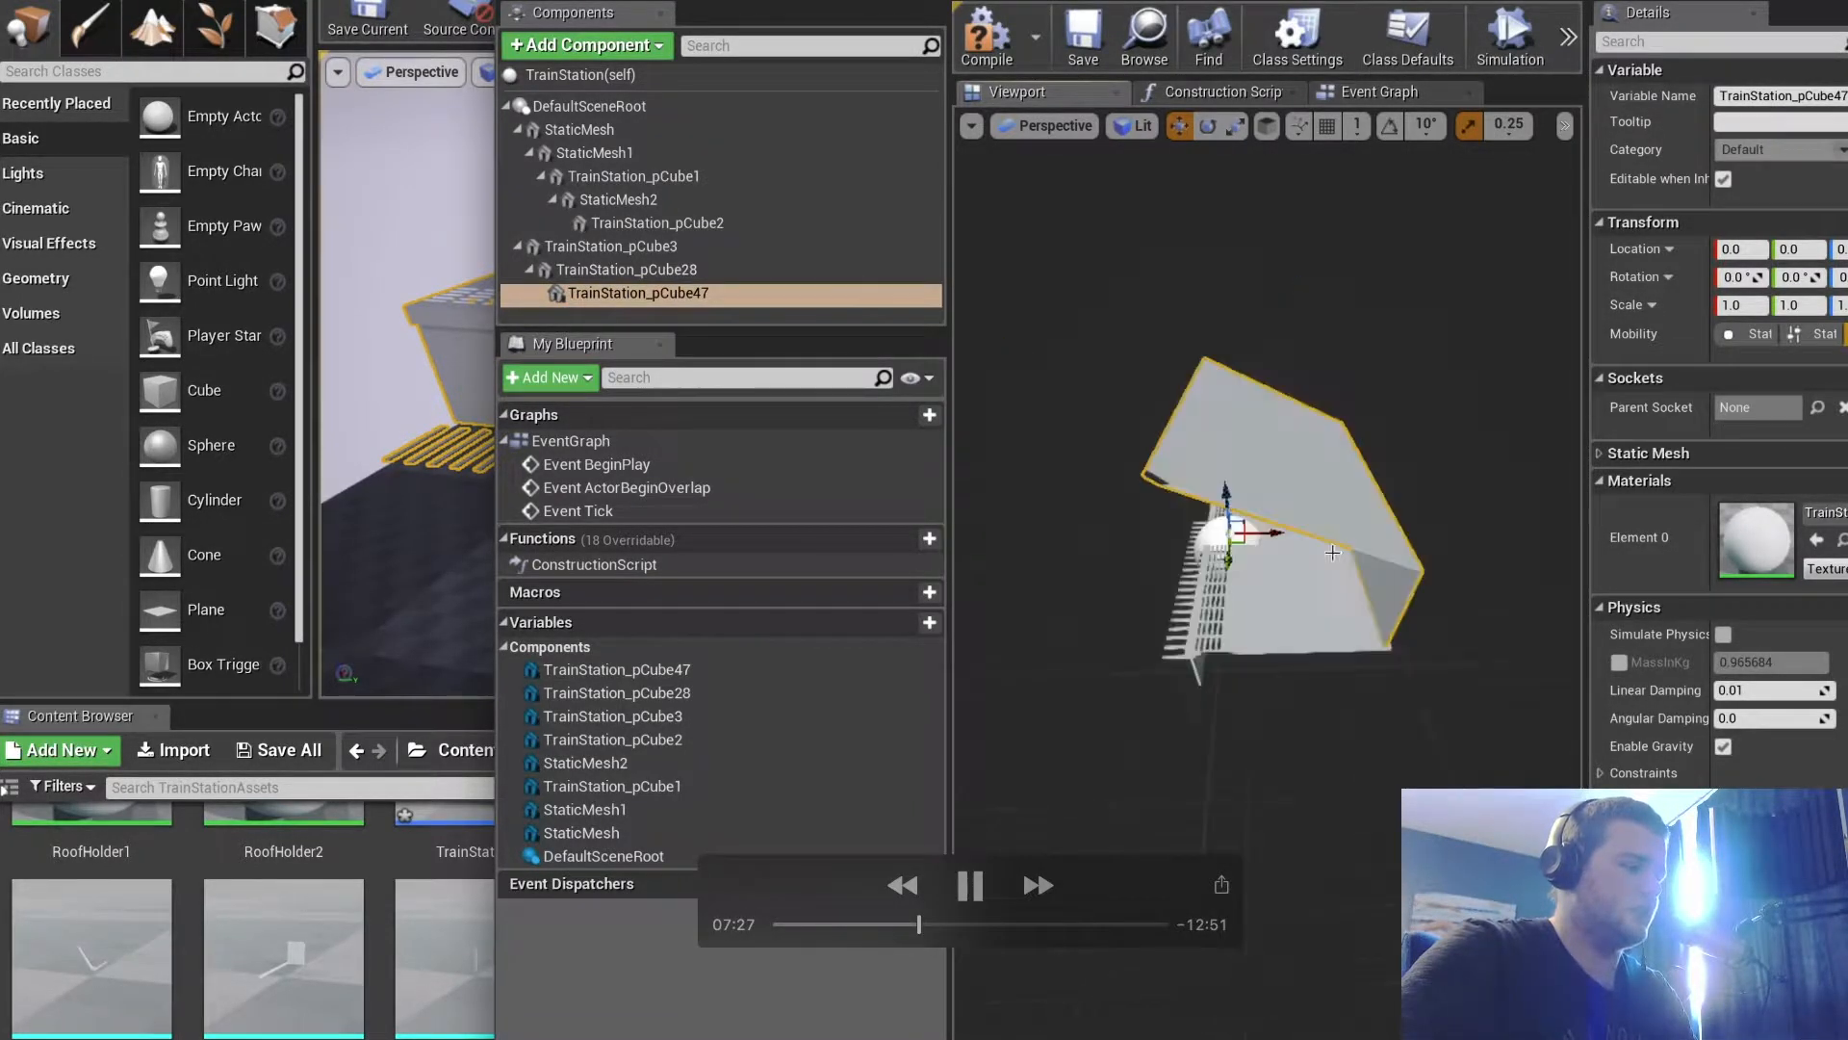
{"action": "scroll", "coordinate": [1335, 533], "scroll_direction": "up", "scroll_amount": 3}
{"action": "key", "text": "f"}
{"action": "left_click_drag", "start_coordinate": [1338, 536], "coordinate": [1338, 635], "text": "alt"}
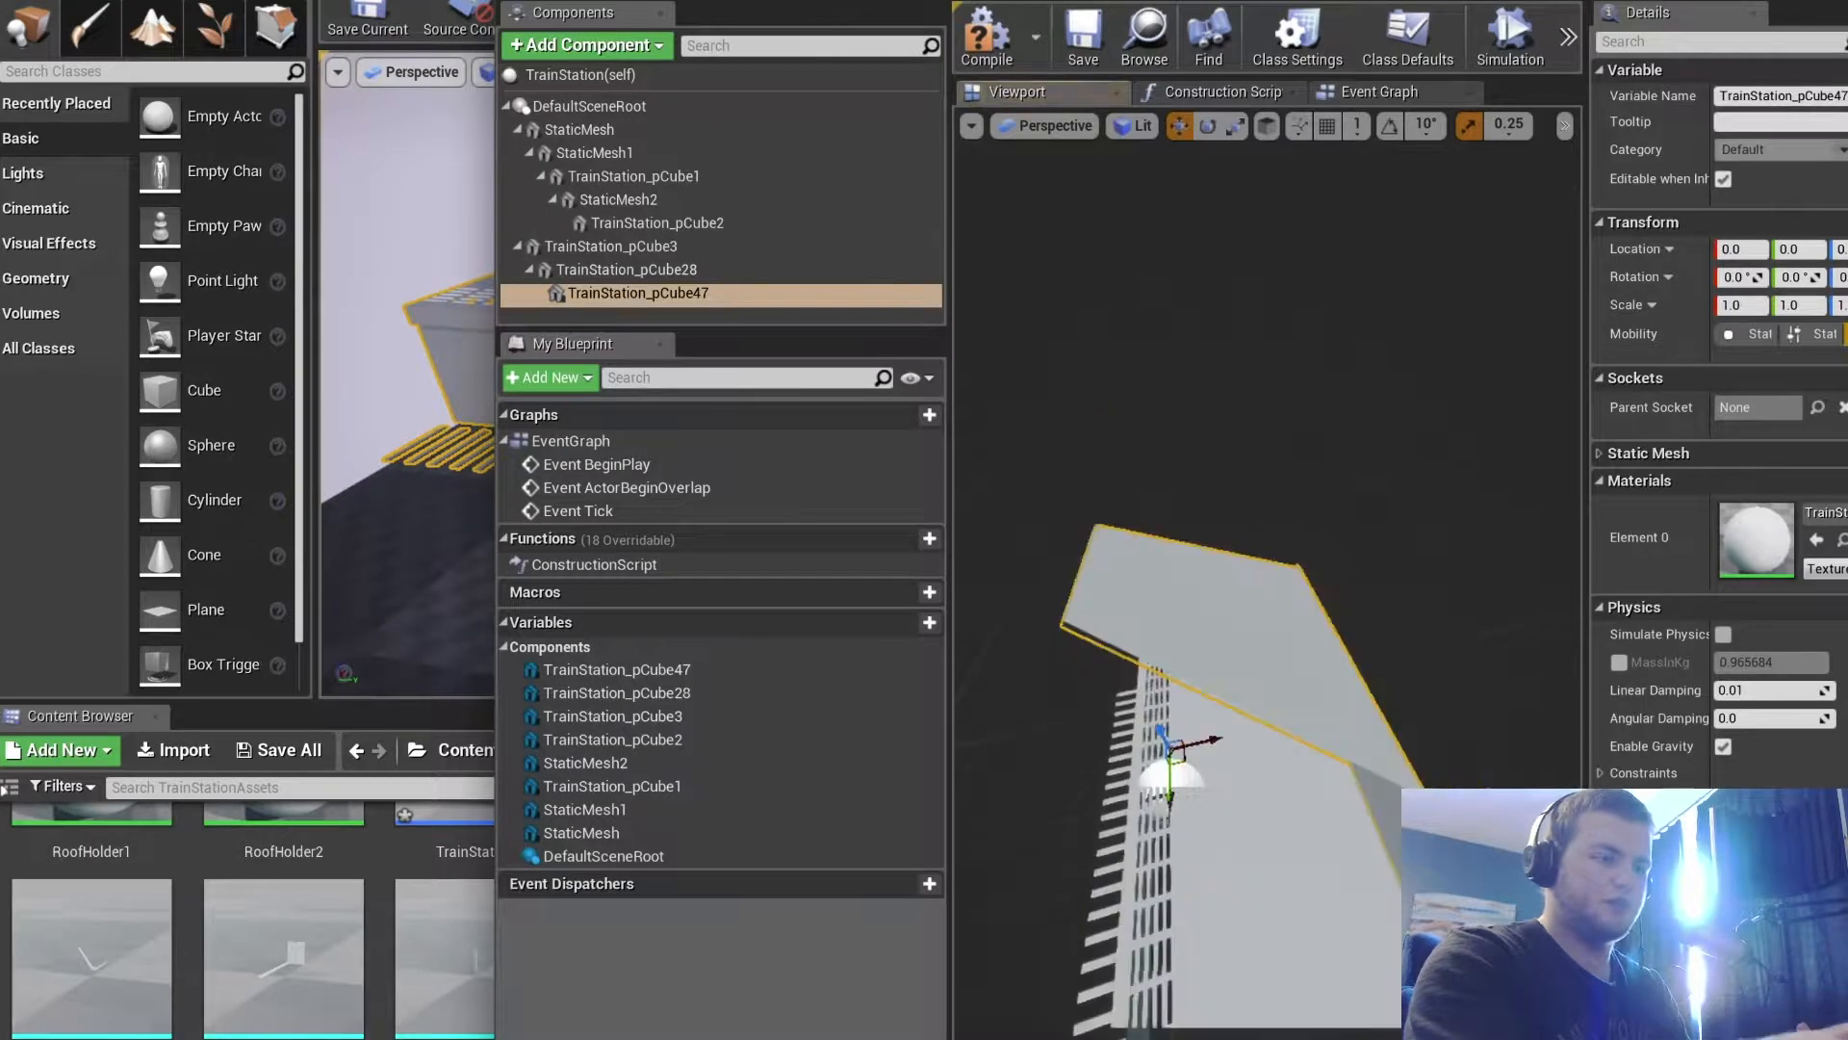
{"action": "right_click_drag", "start_coordinate": [1338, 578], "coordinate": [1338, 520]}
{"action": "left_click_drag", "start_coordinate": [1338, 577], "coordinate": [1338, 519], "text": "alt"}
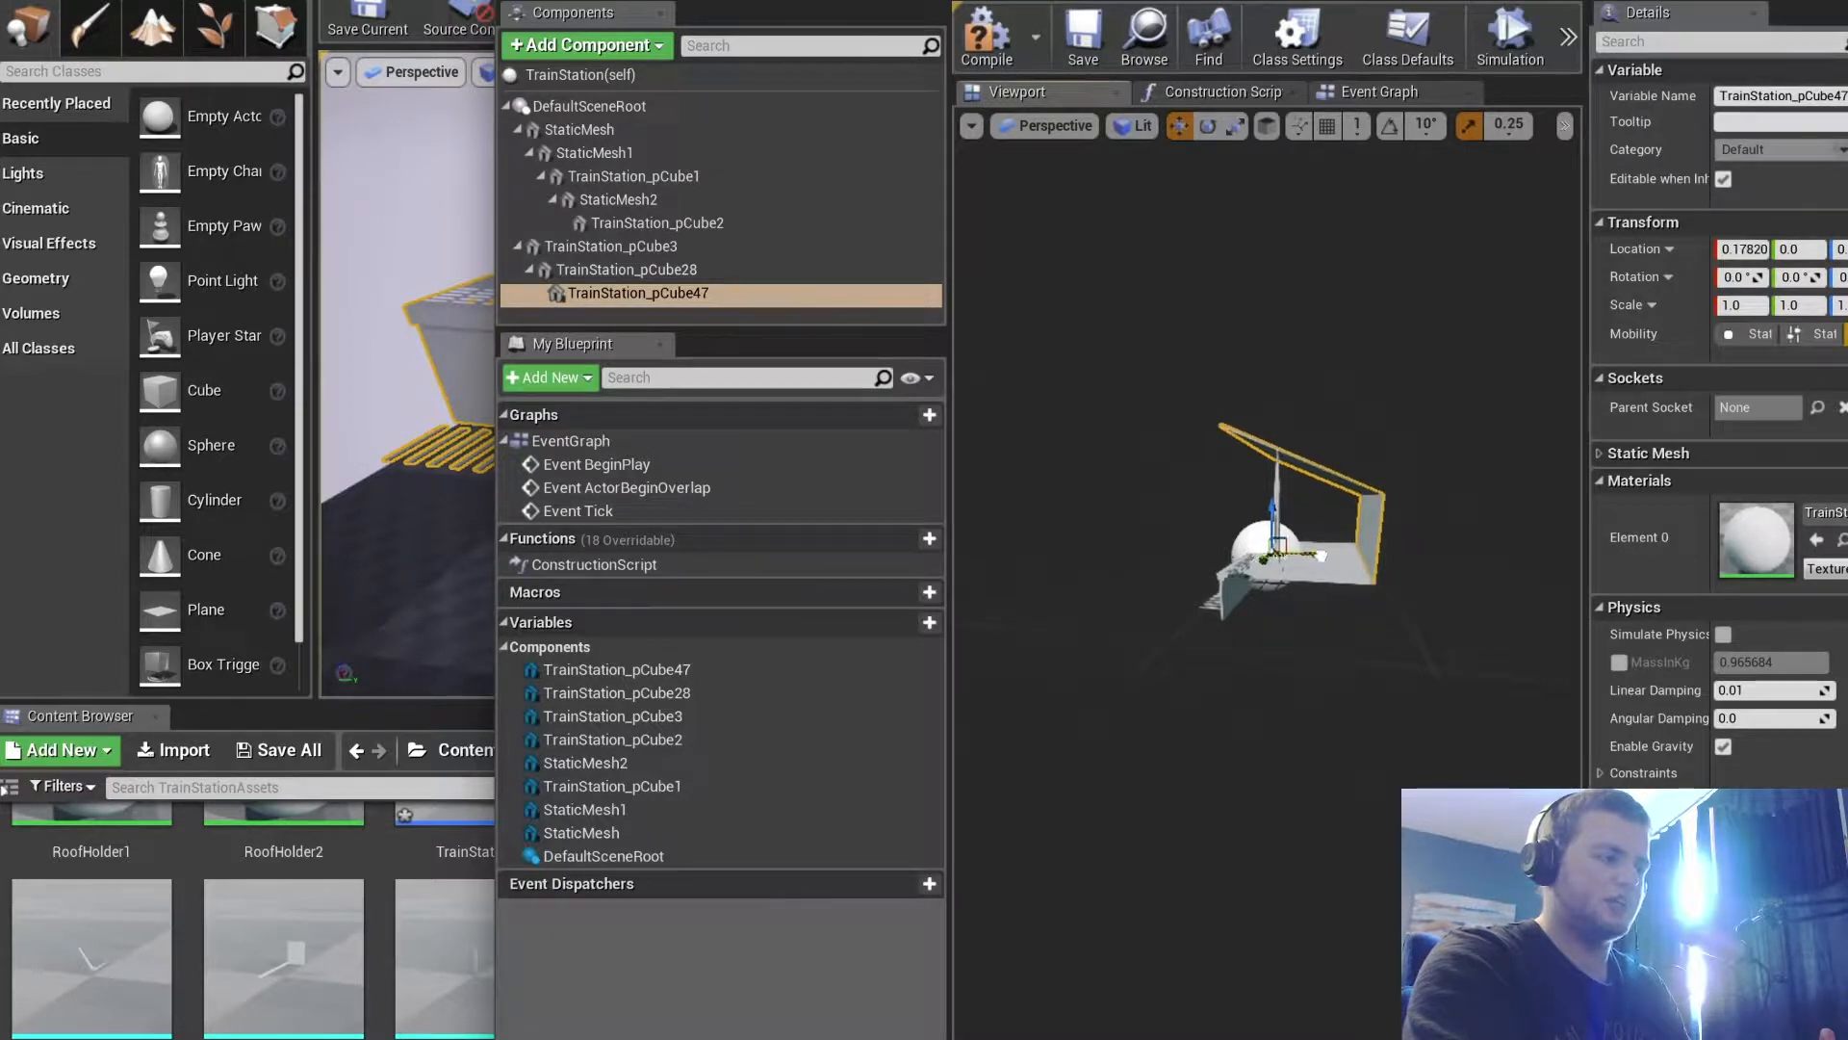
Check the roof in the level, then reopen the TrainStation Blueprint and add the TrainStation_pCube32 brace mesh as a component
{"action": "right_click_drag", "start_coordinate": [396, 414], "coordinate": [342, 418]}
{"action": "left_click", "coordinate": [275, 392]}
{"action": "mouse_move", "coordinate": [724, 372]}
{"action": "right_mouse_down"}
{"action": "mouse_move", "coordinate": [785, 369]}
{"action": "mouse_move", "coordinate": [787, 339]}
{"action": "mouse_move", "coordinate": [707, 371]}
{"action": "right_mouse_up"}
{"action": "right_click_drag", "start_coordinate": [956, 411], "coordinate": [956, 411]}
{"action": "double_click", "coordinate": [476, 837]}
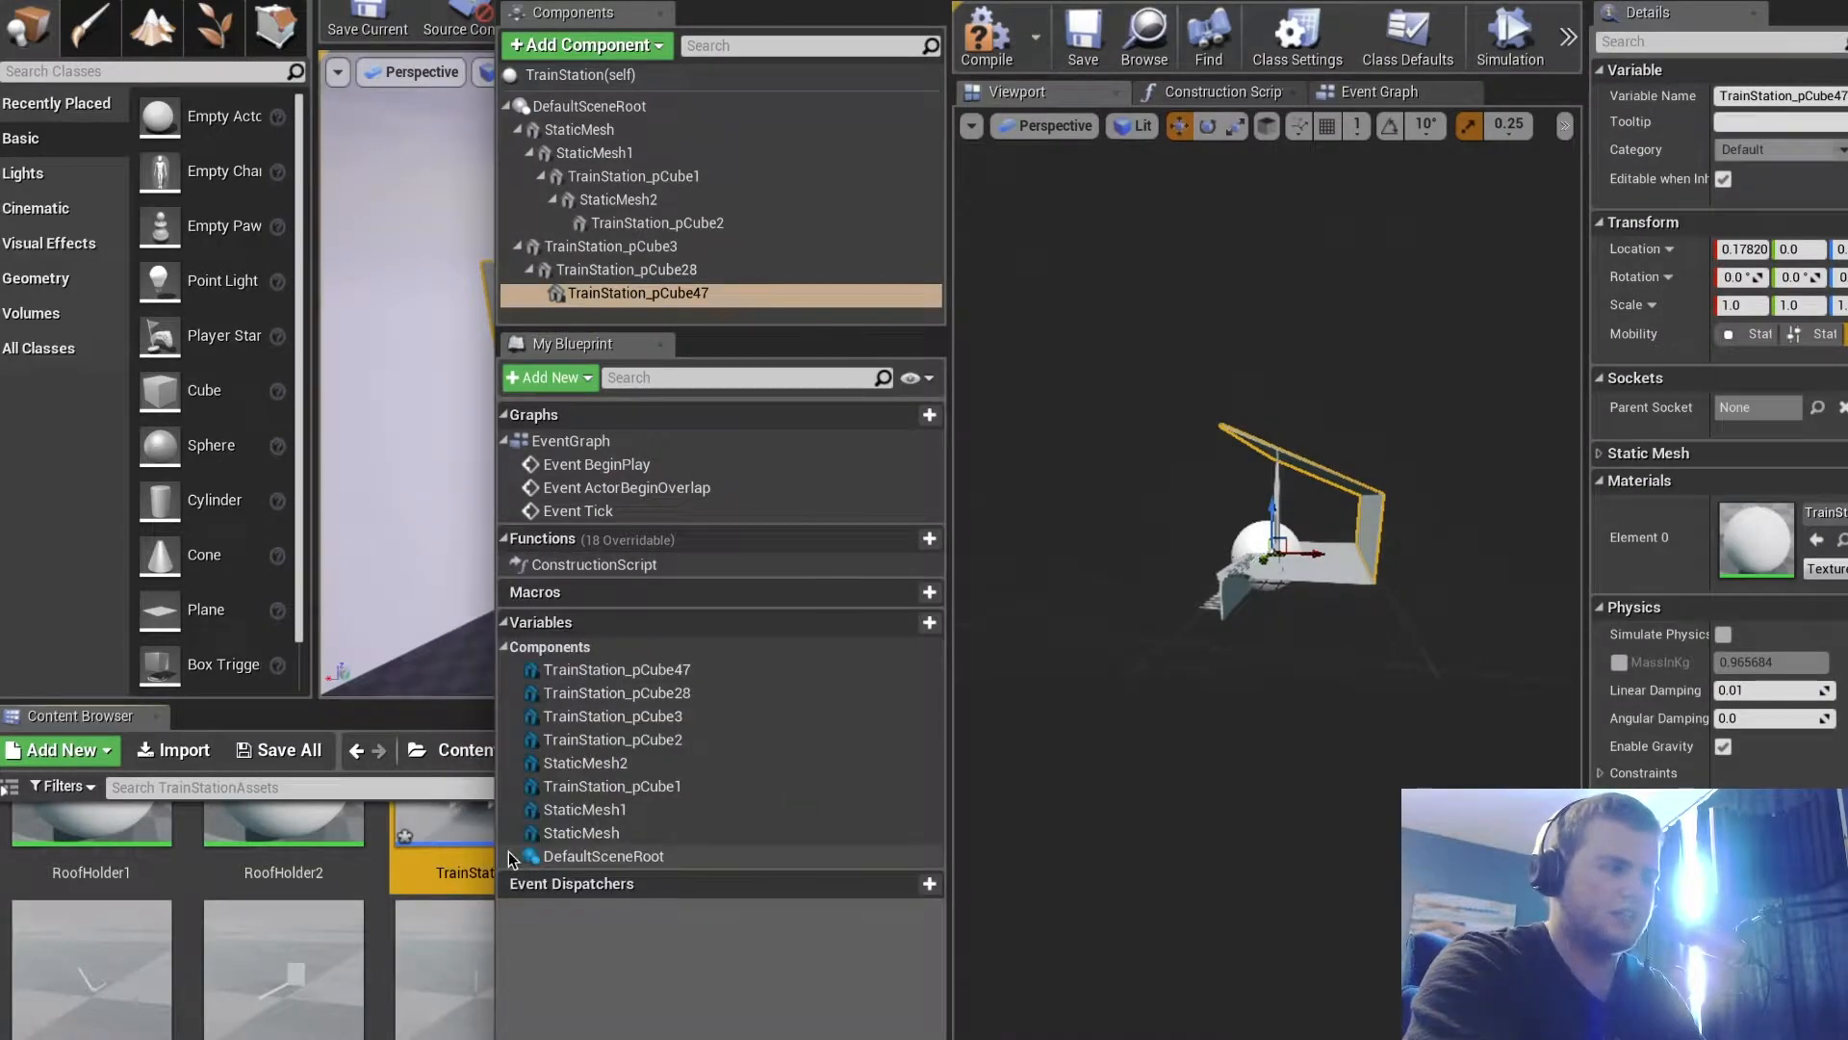
{"action": "left_click_drag", "start_coordinate": [497, 852], "coordinate": [865, 851]}
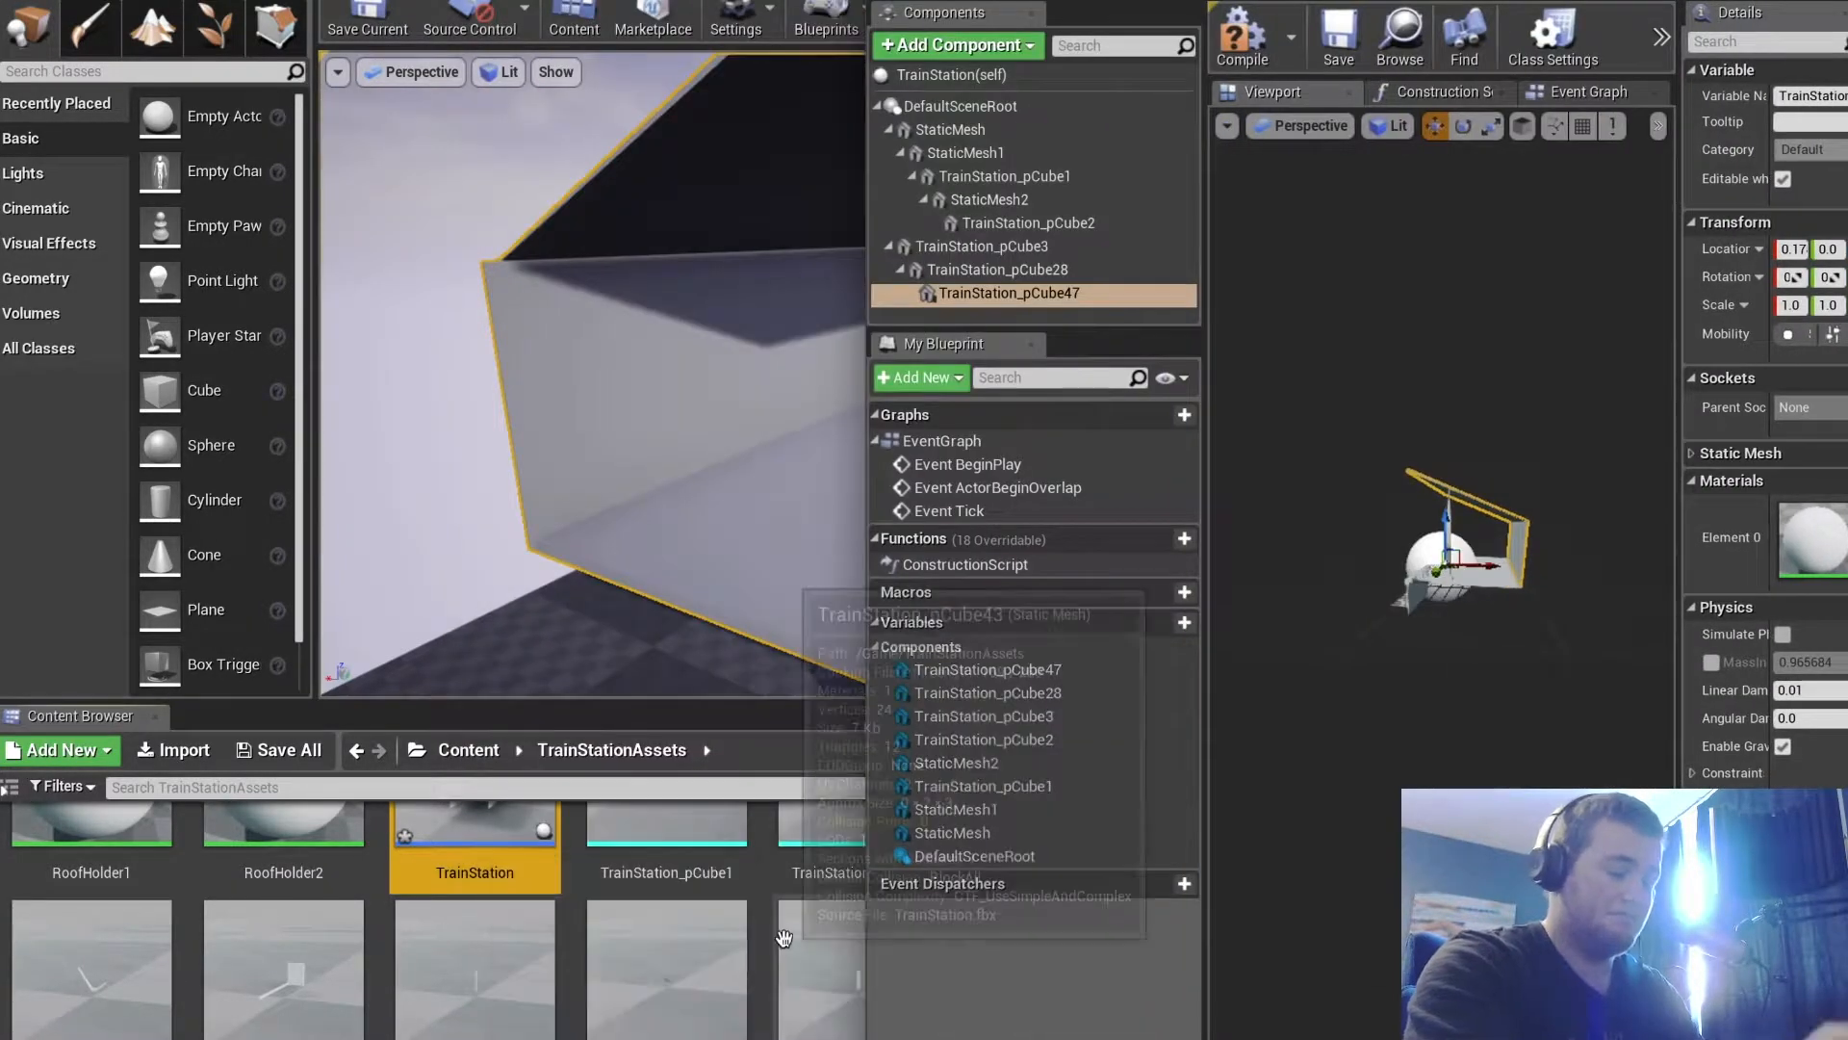
{"action": "scroll", "coordinate": [139, 878], "scroll_direction": "down", "scroll_amount": 3}
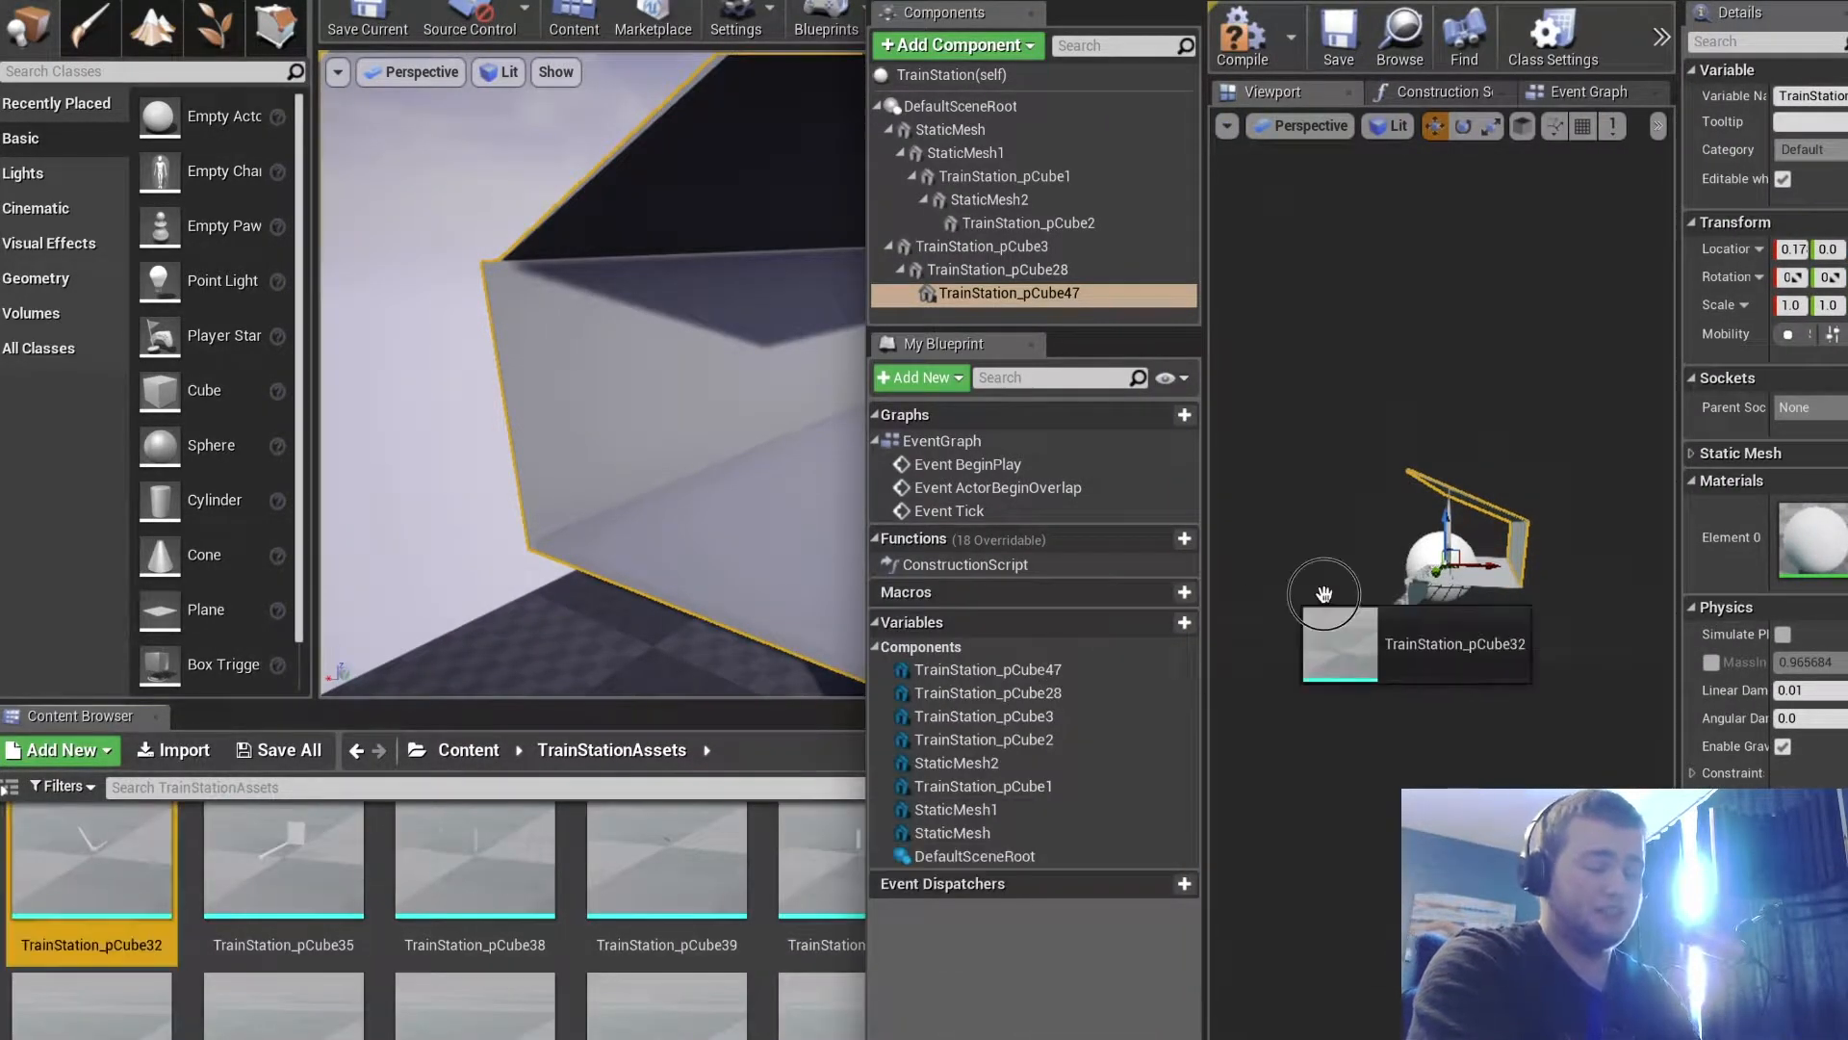
{"action": "left_click_drag", "start_coordinate": [1324, 594], "coordinate": [1425, 631]}
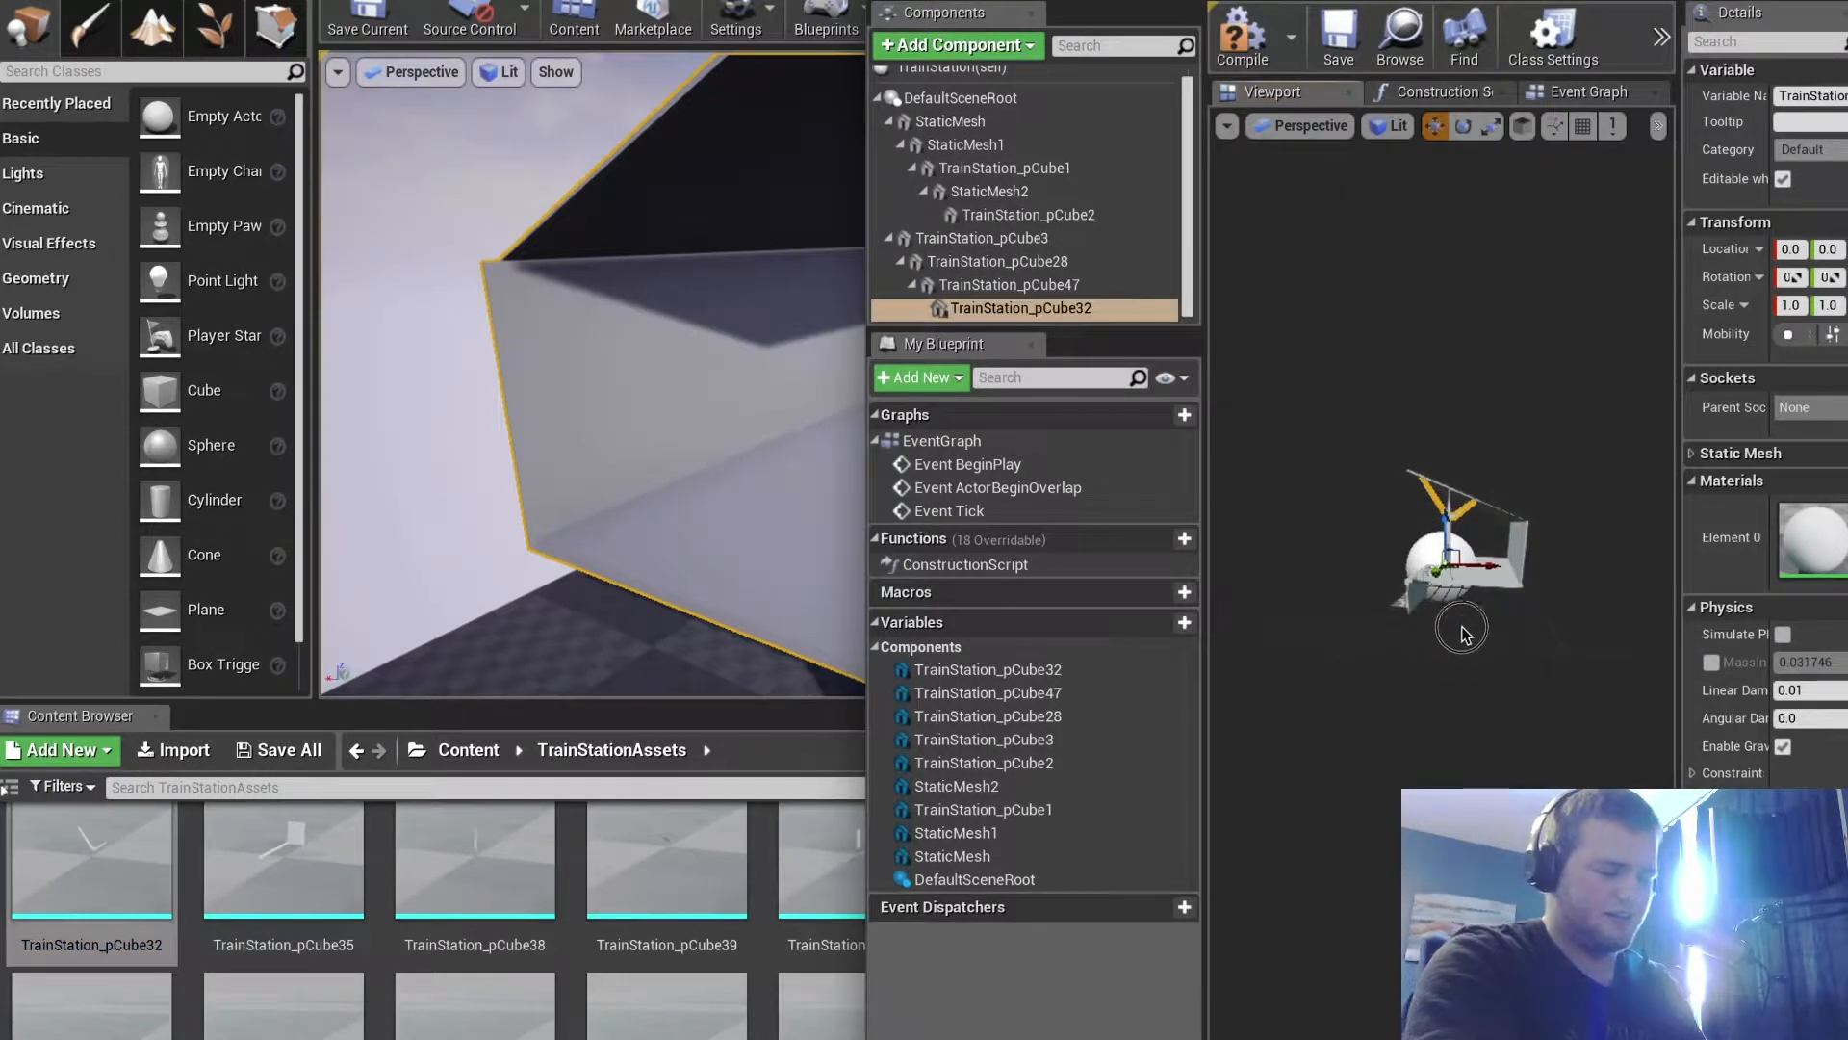
Check the TrainStation_pCube32 brace in the level and adjust its X location in the Blueprint to line up with the post
{"action": "right_click_drag", "start_coordinate": [652, 414], "coordinate": [654, 384]}
{"action": "right_click_drag", "start_coordinate": [1204, 450], "coordinate": [1204, 450]}
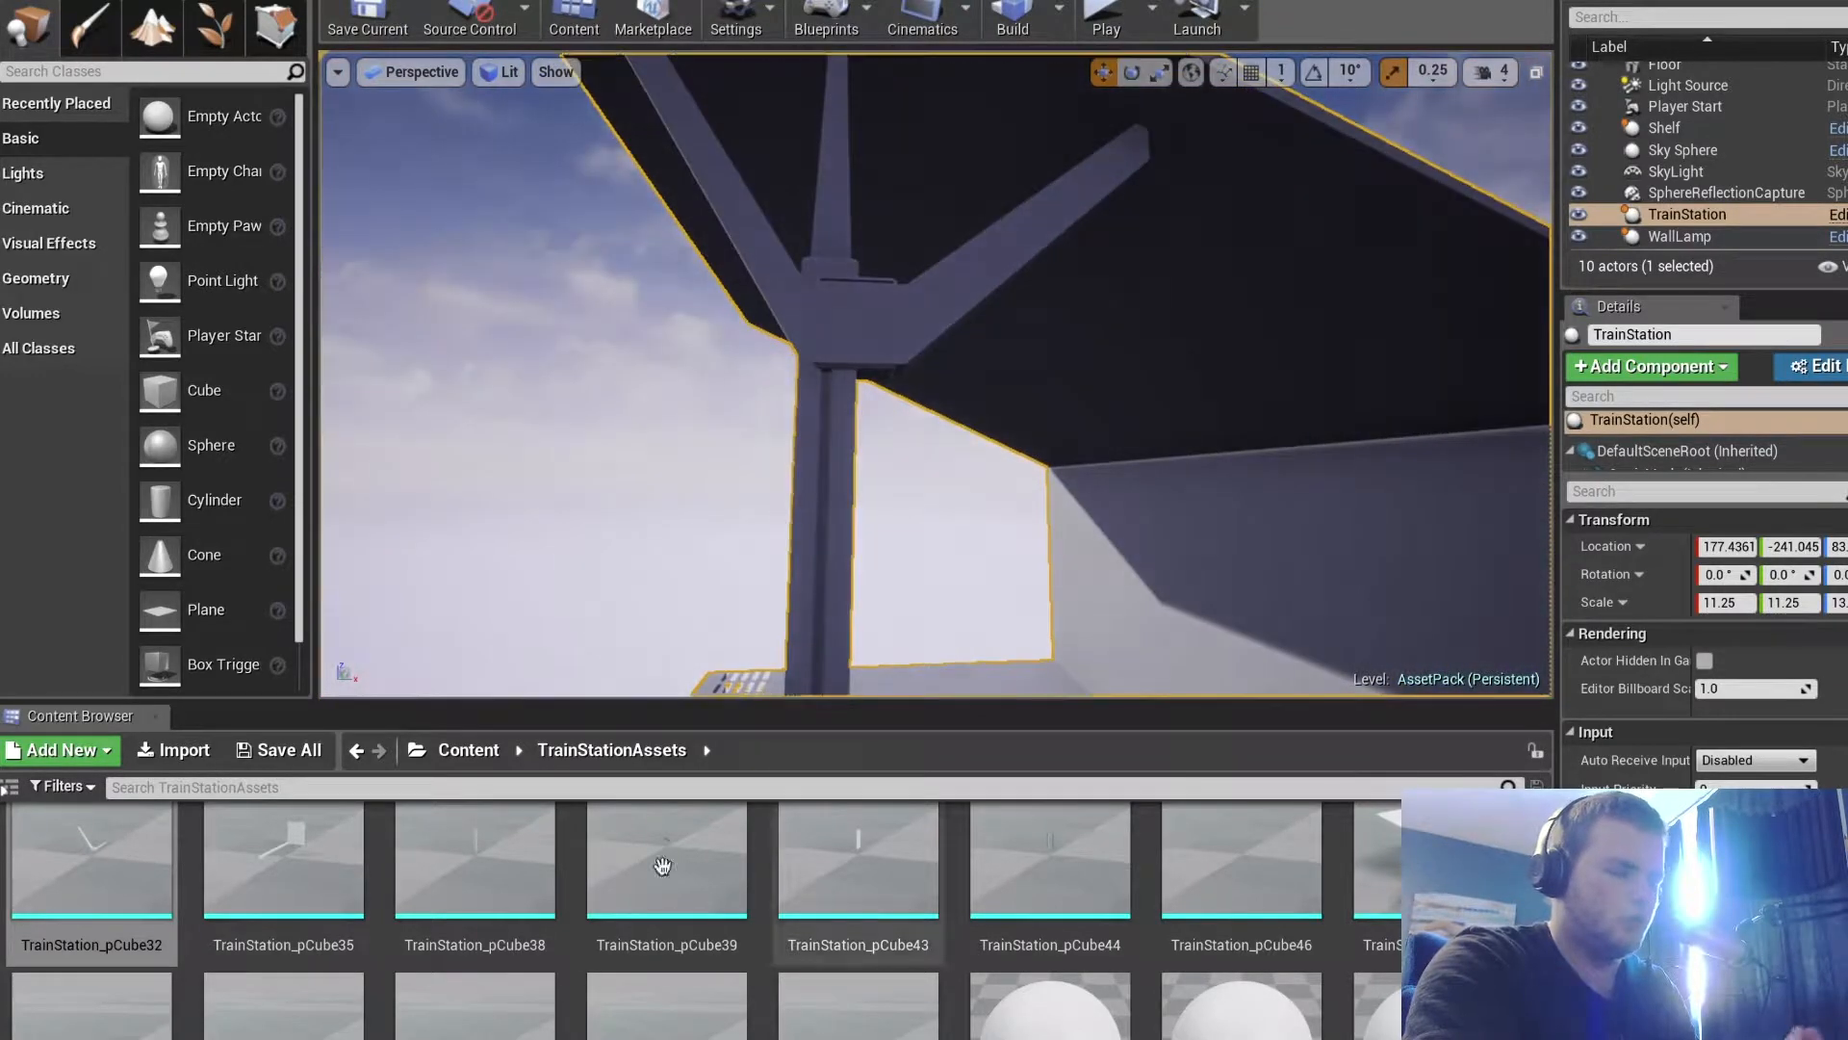
{"action": "scroll", "coordinate": [482, 941], "scroll_direction": "down", "scroll_amount": 2}
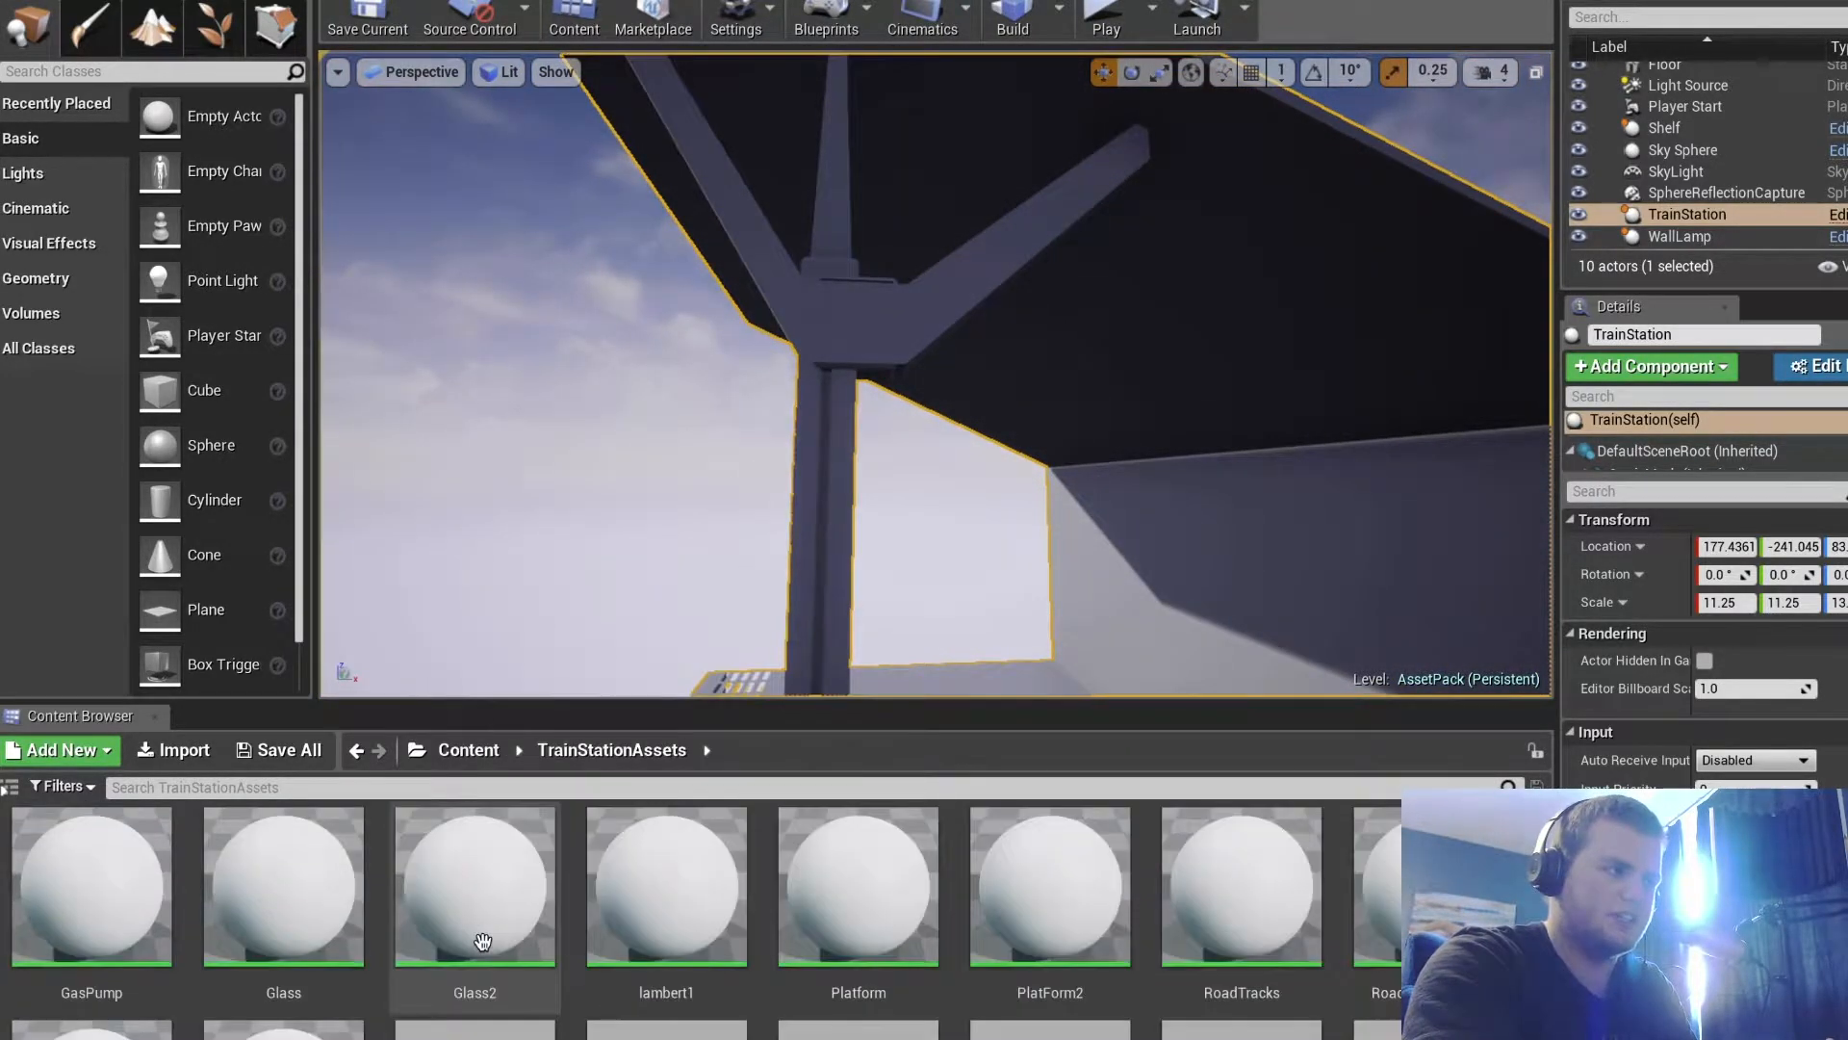
{"action": "scroll", "coordinate": [486, 942], "scroll_direction": "down", "scroll_amount": 3}
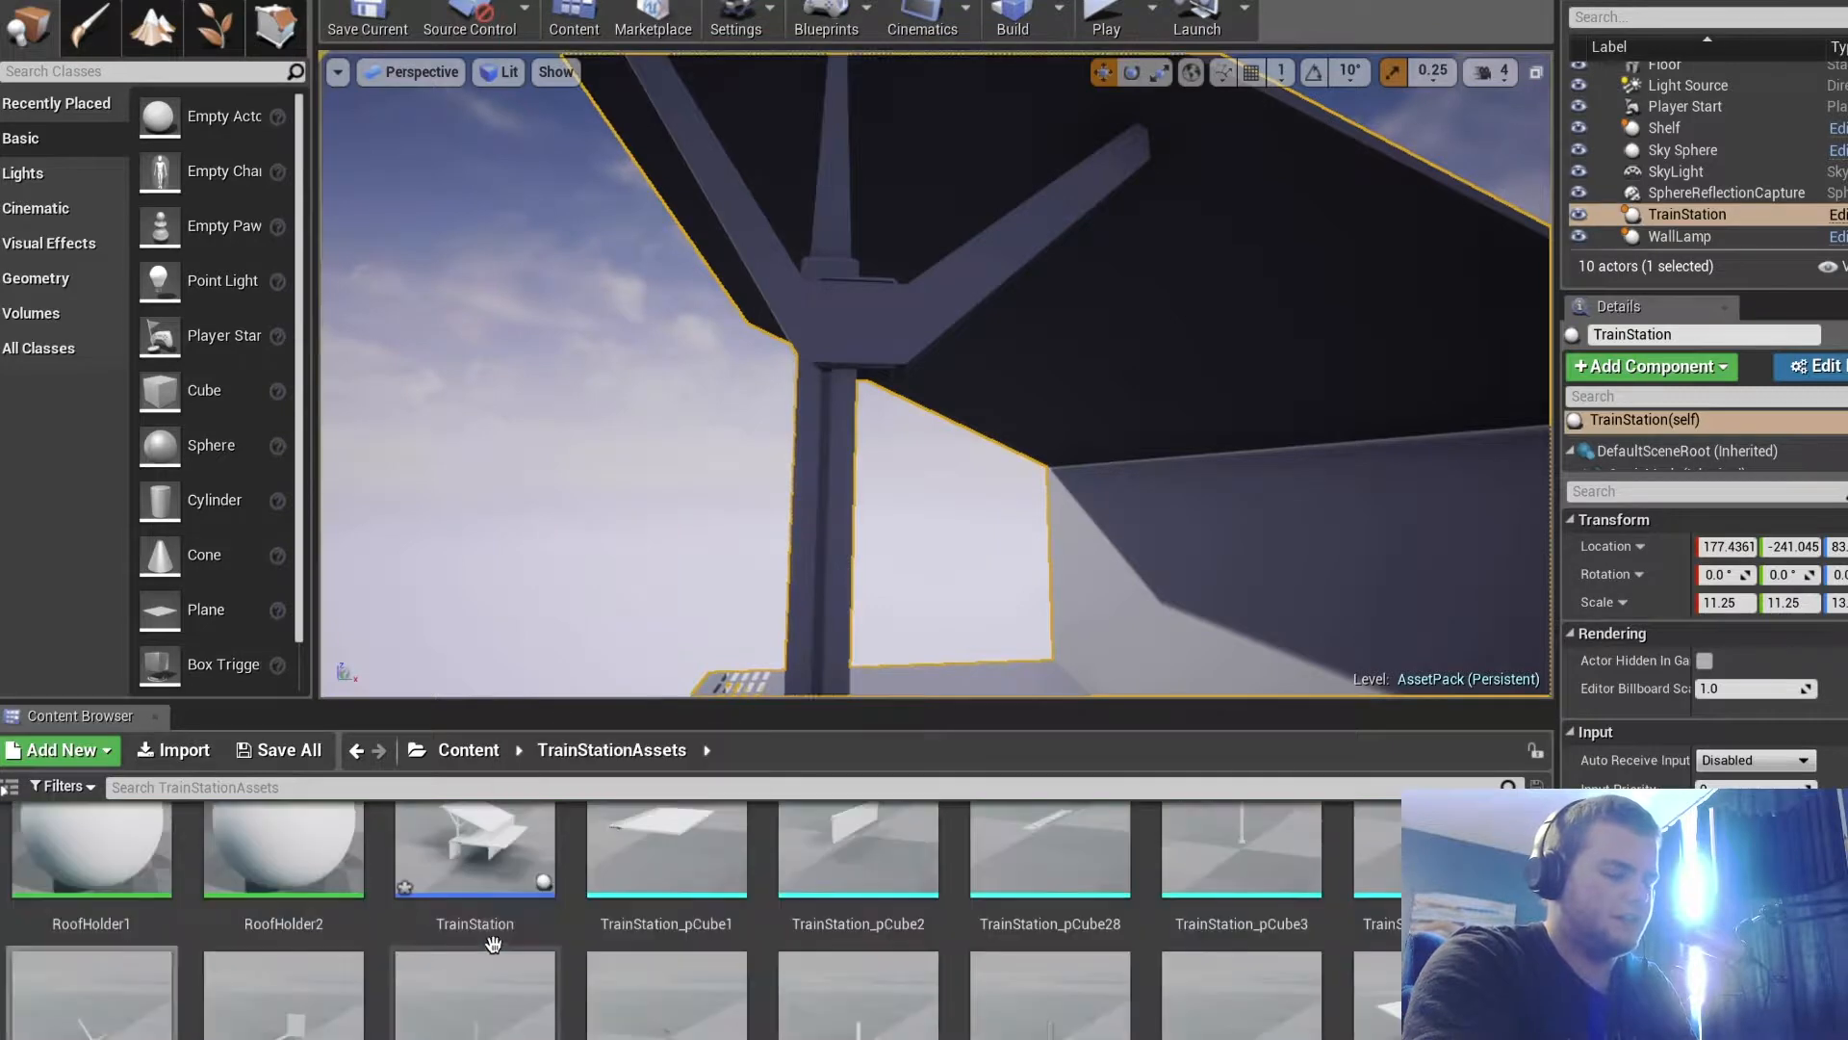
{"action": "double_click", "coordinate": [489, 934]}
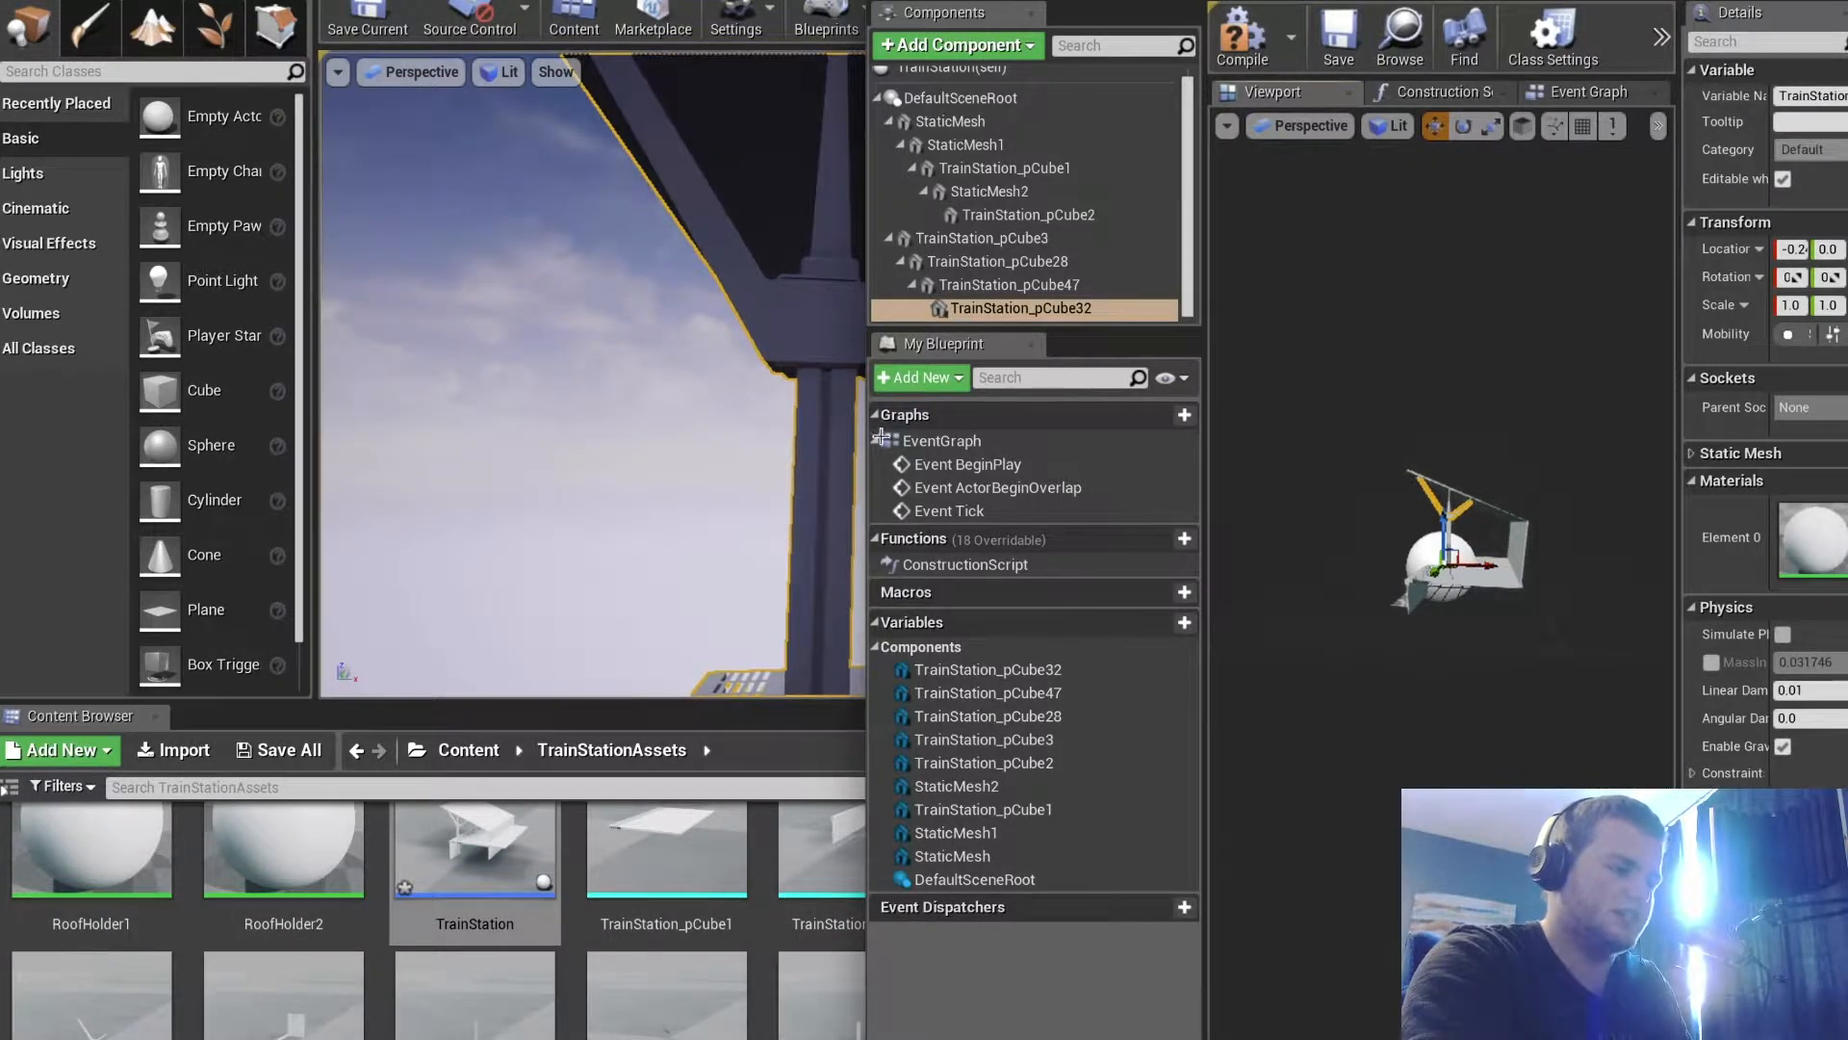
{"action": "scroll", "coordinate": [1507, 520], "scroll_direction": "up", "scroll_amount": 3}
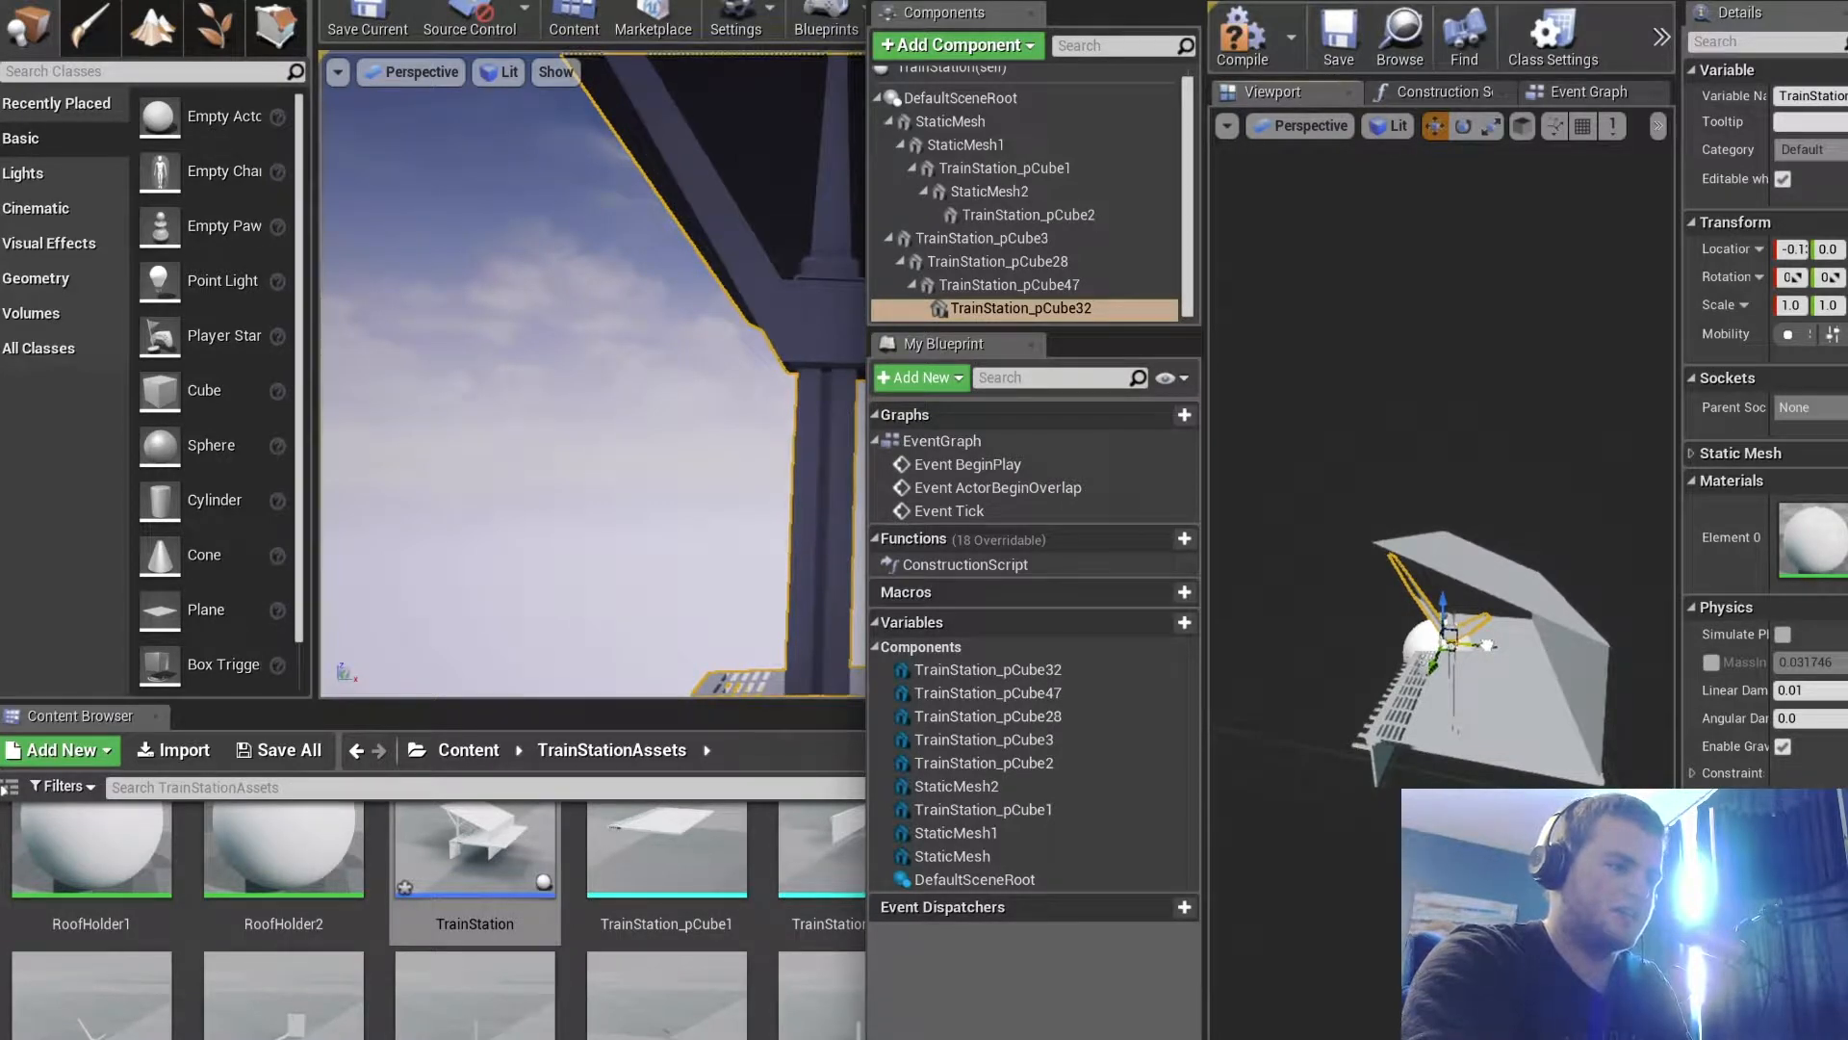
{"action": "left_click", "coordinate": [1504, 670]}
Examine the assembled station in the level from several sides, including the brace on the post and the platform's underside
{"action": "right_click_drag", "start_coordinate": [593, 375], "coordinate": [818, 433]}
{"action": "scroll", "coordinate": [578, 265], "scroll_direction": "down", "scroll_amount": 8}
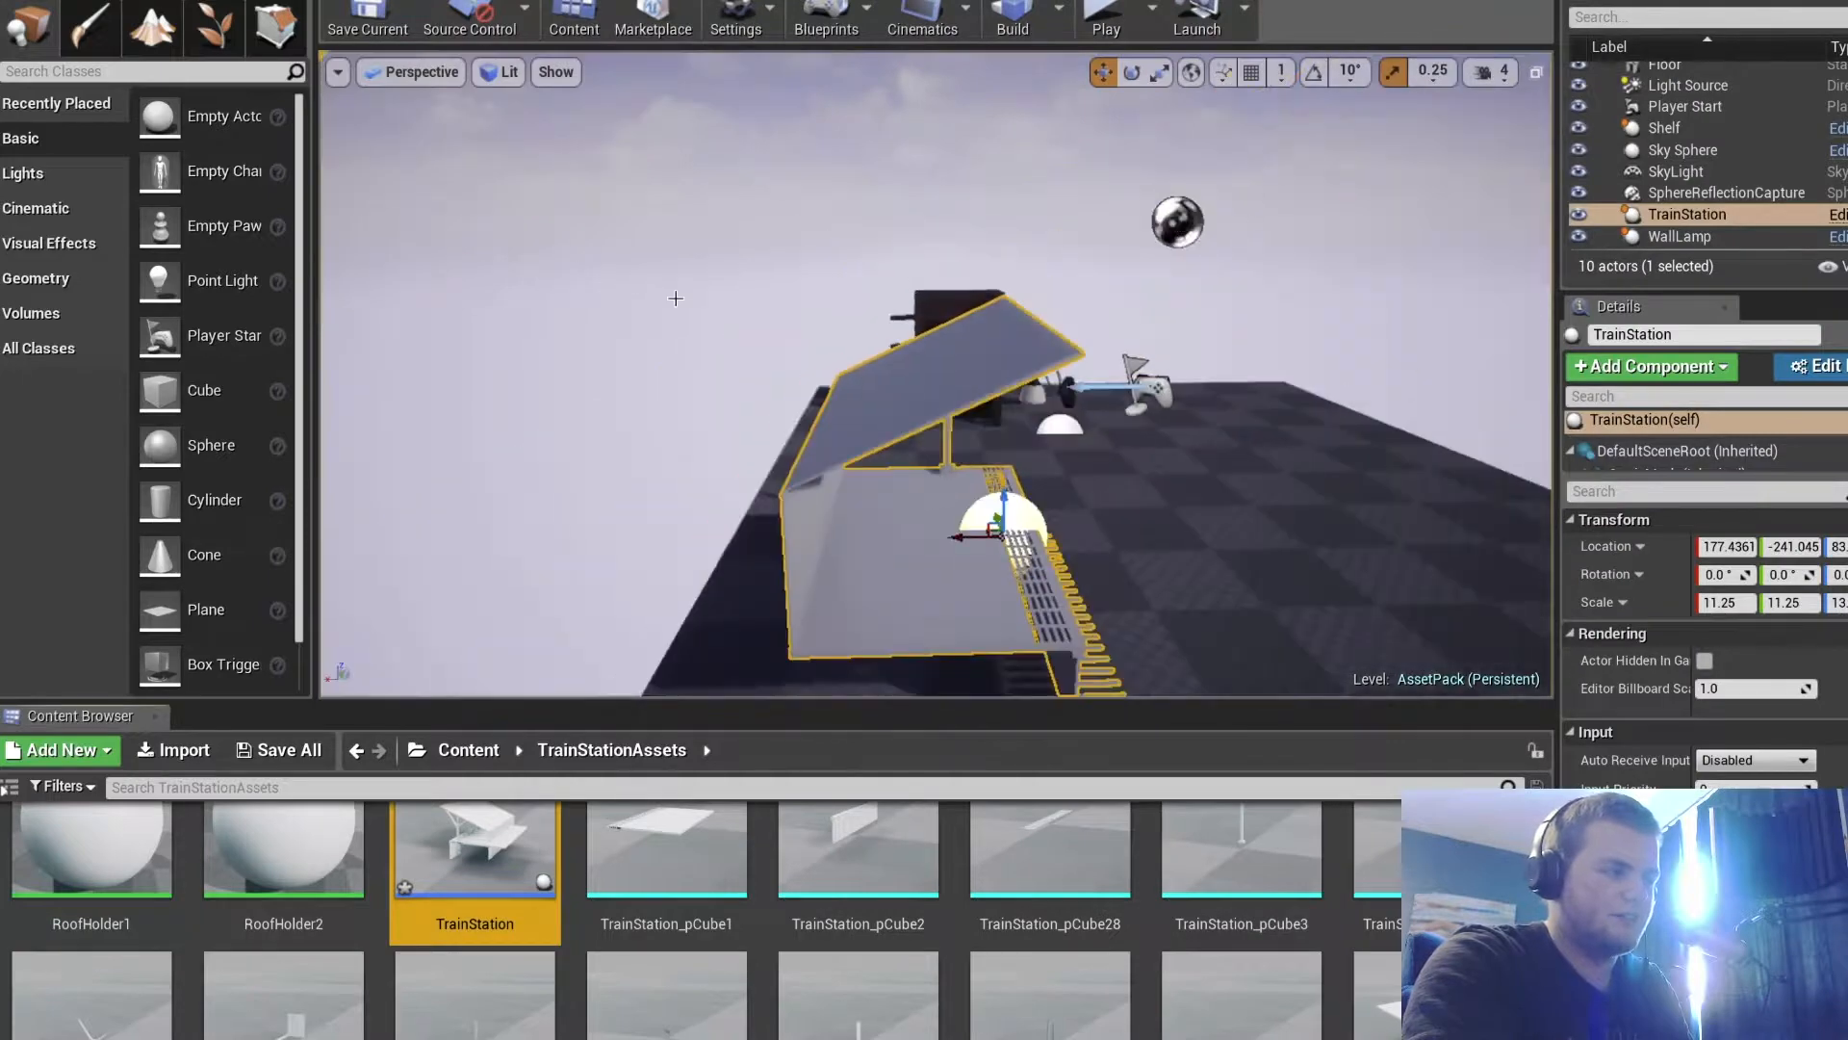
{"action": "scroll", "coordinate": [722, 293], "scroll_direction": "up", "scroll_amount": 5}
{"action": "right_click_drag", "start_coordinate": [764, 289], "coordinate": [737, 265]}
{"action": "left_click_drag", "start_coordinate": [884, 296], "coordinate": [389, 295], "text": "alt"}
{"action": "scroll", "coordinate": [890, 296], "scroll_direction": "up", "scroll_amount": 4}
{"action": "scroll", "coordinate": [1155, 304], "scroll_direction": "down", "scroll_amount": 2}
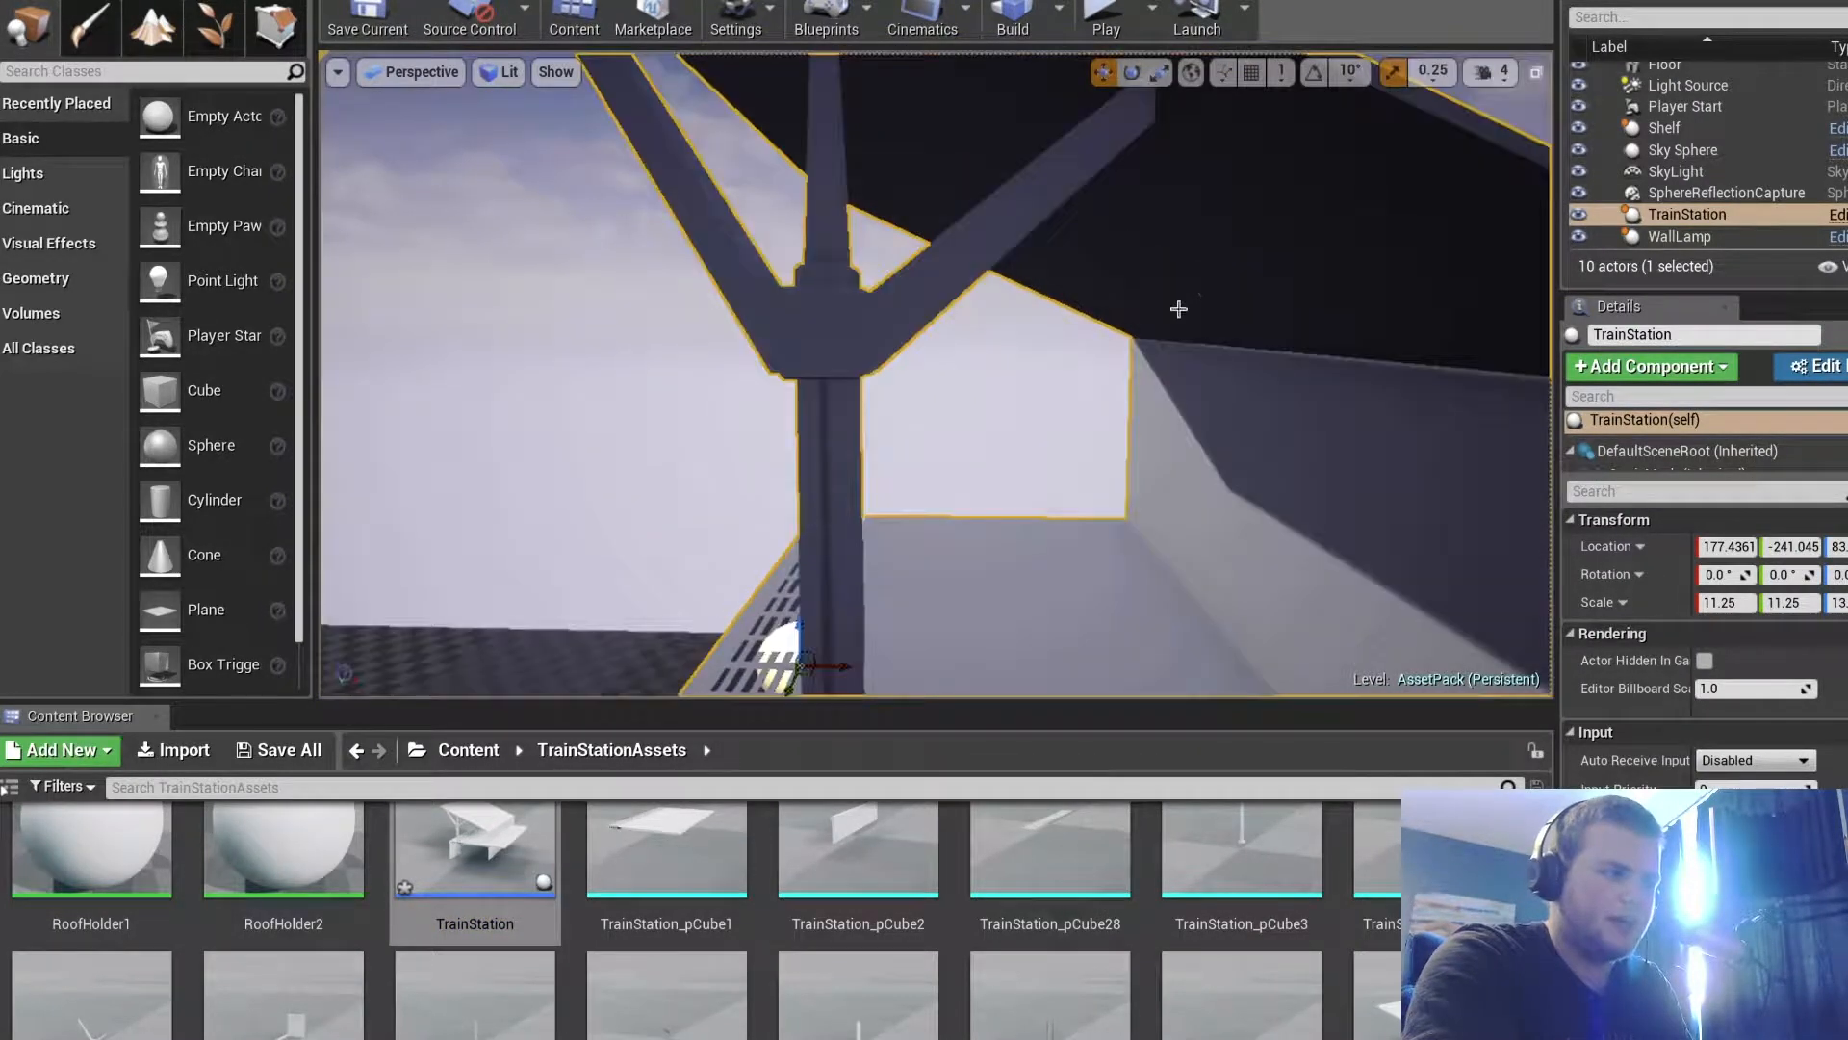
{"action": "left_click_drag", "start_coordinate": [1175, 305], "coordinate": [1209, 347], "text": "alt"}
{"action": "scroll", "coordinate": [1093, 279], "scroll_direction": "down", "scroll_amount": 4}
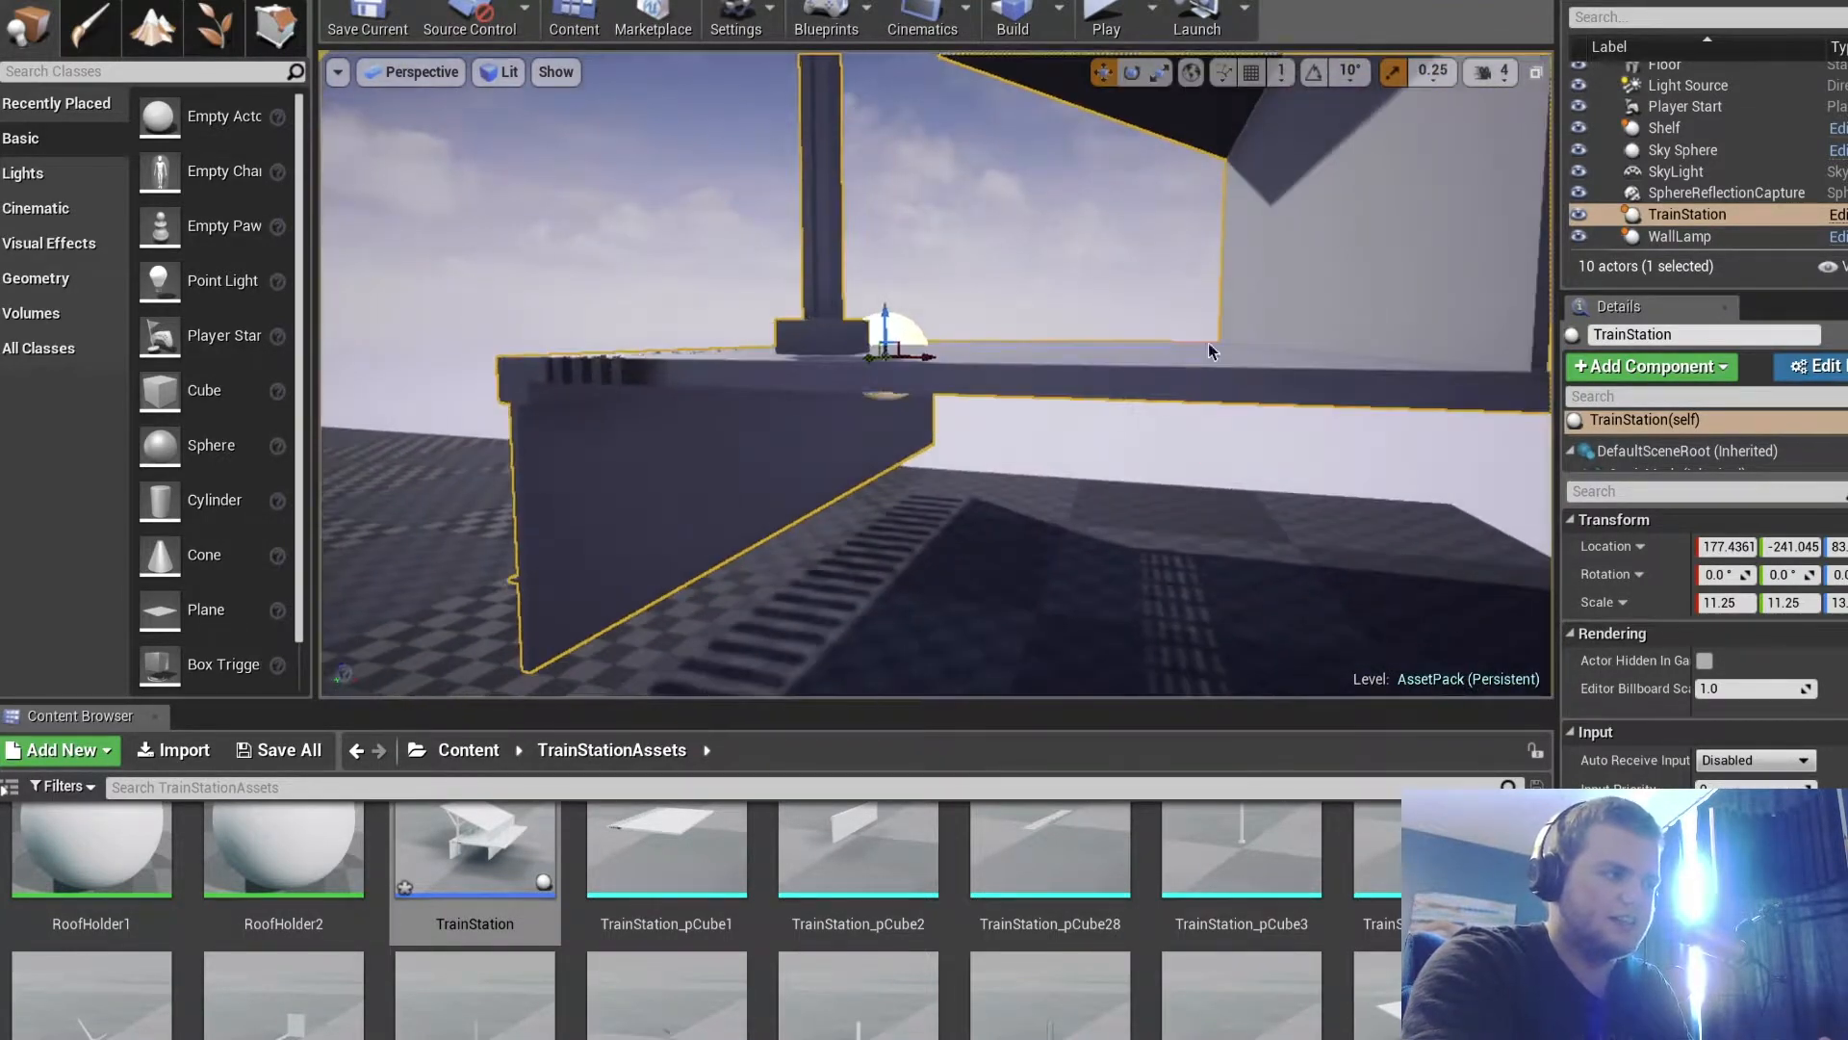
{"action": "left_click_drag", "start_coordinate": [1273, 291], "coordinate": [1377, 269], "text": "alt"}
{"action": "left_click_drag", "start_coordinate": [805, 651], "coordinate": [814, 650], "text": "alt"}
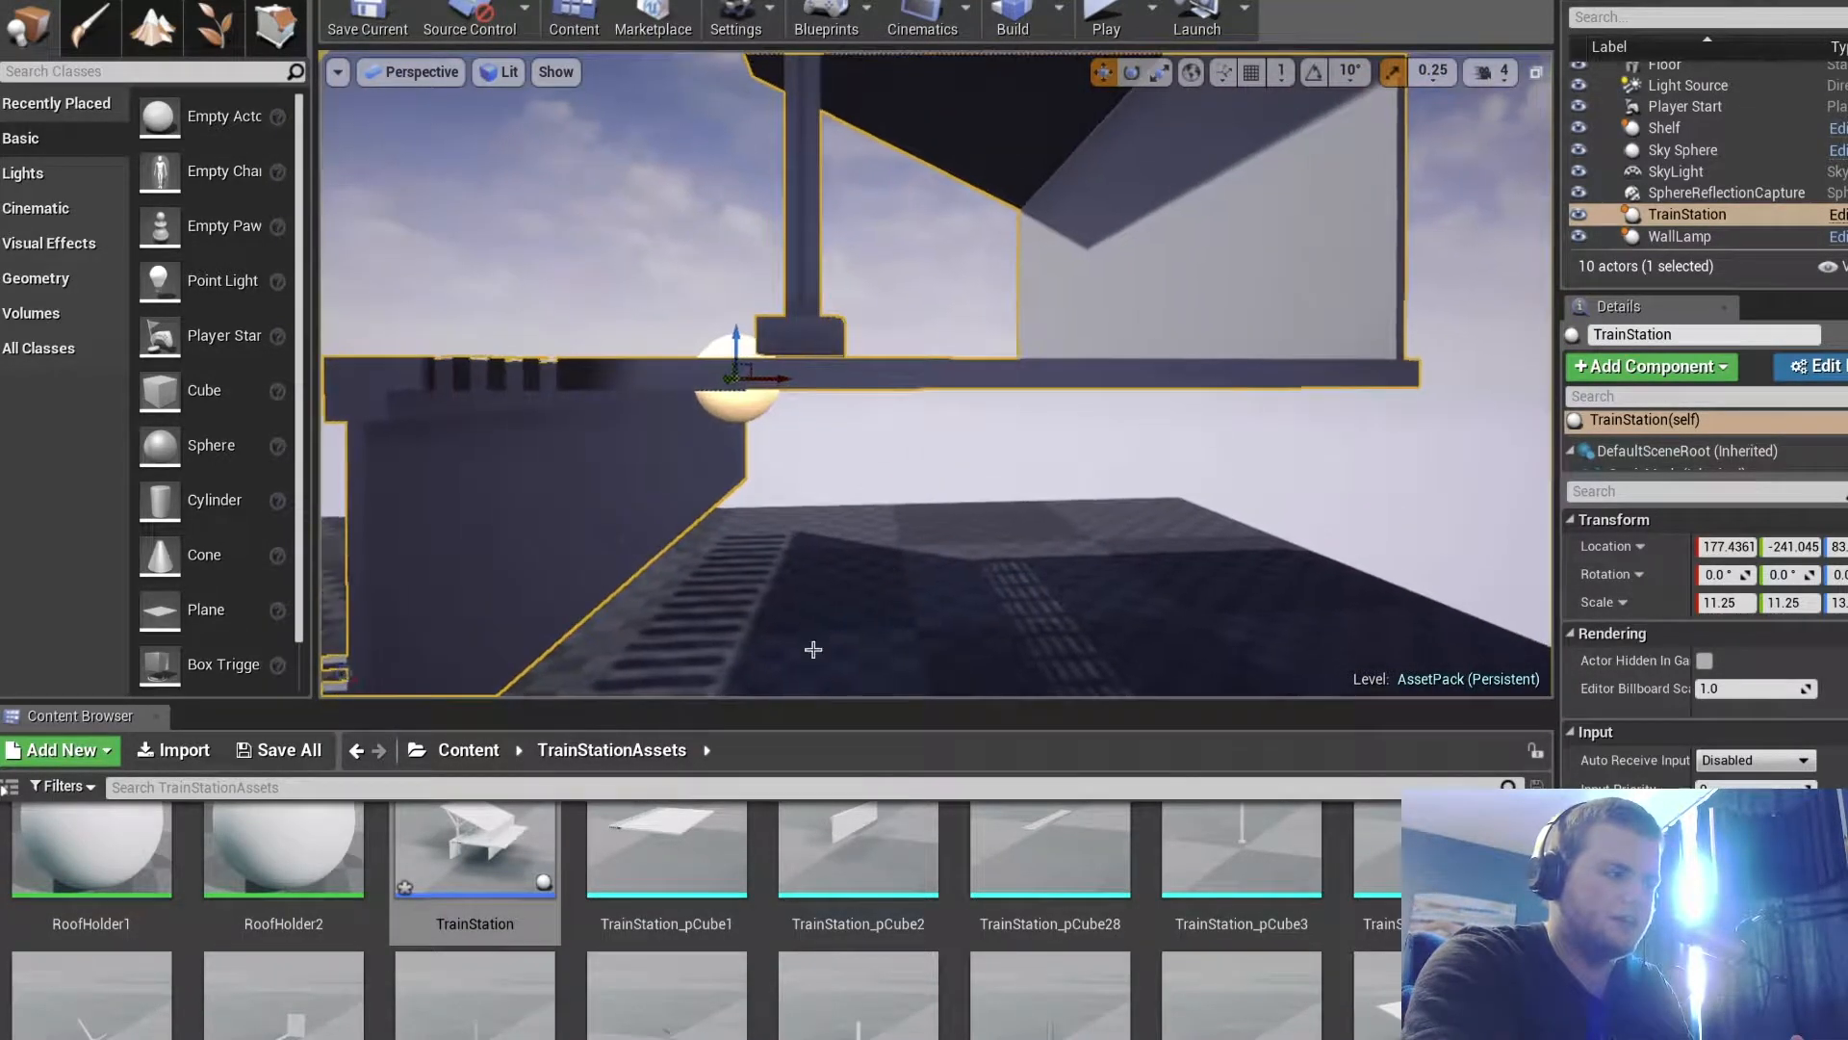
Reopen the TrainStation Blueprint and try to select the TrainStation_pCube3 post together with the TrainStation_pCube32 brace
{"action": "double_click", "coordinate": [504, 845]}
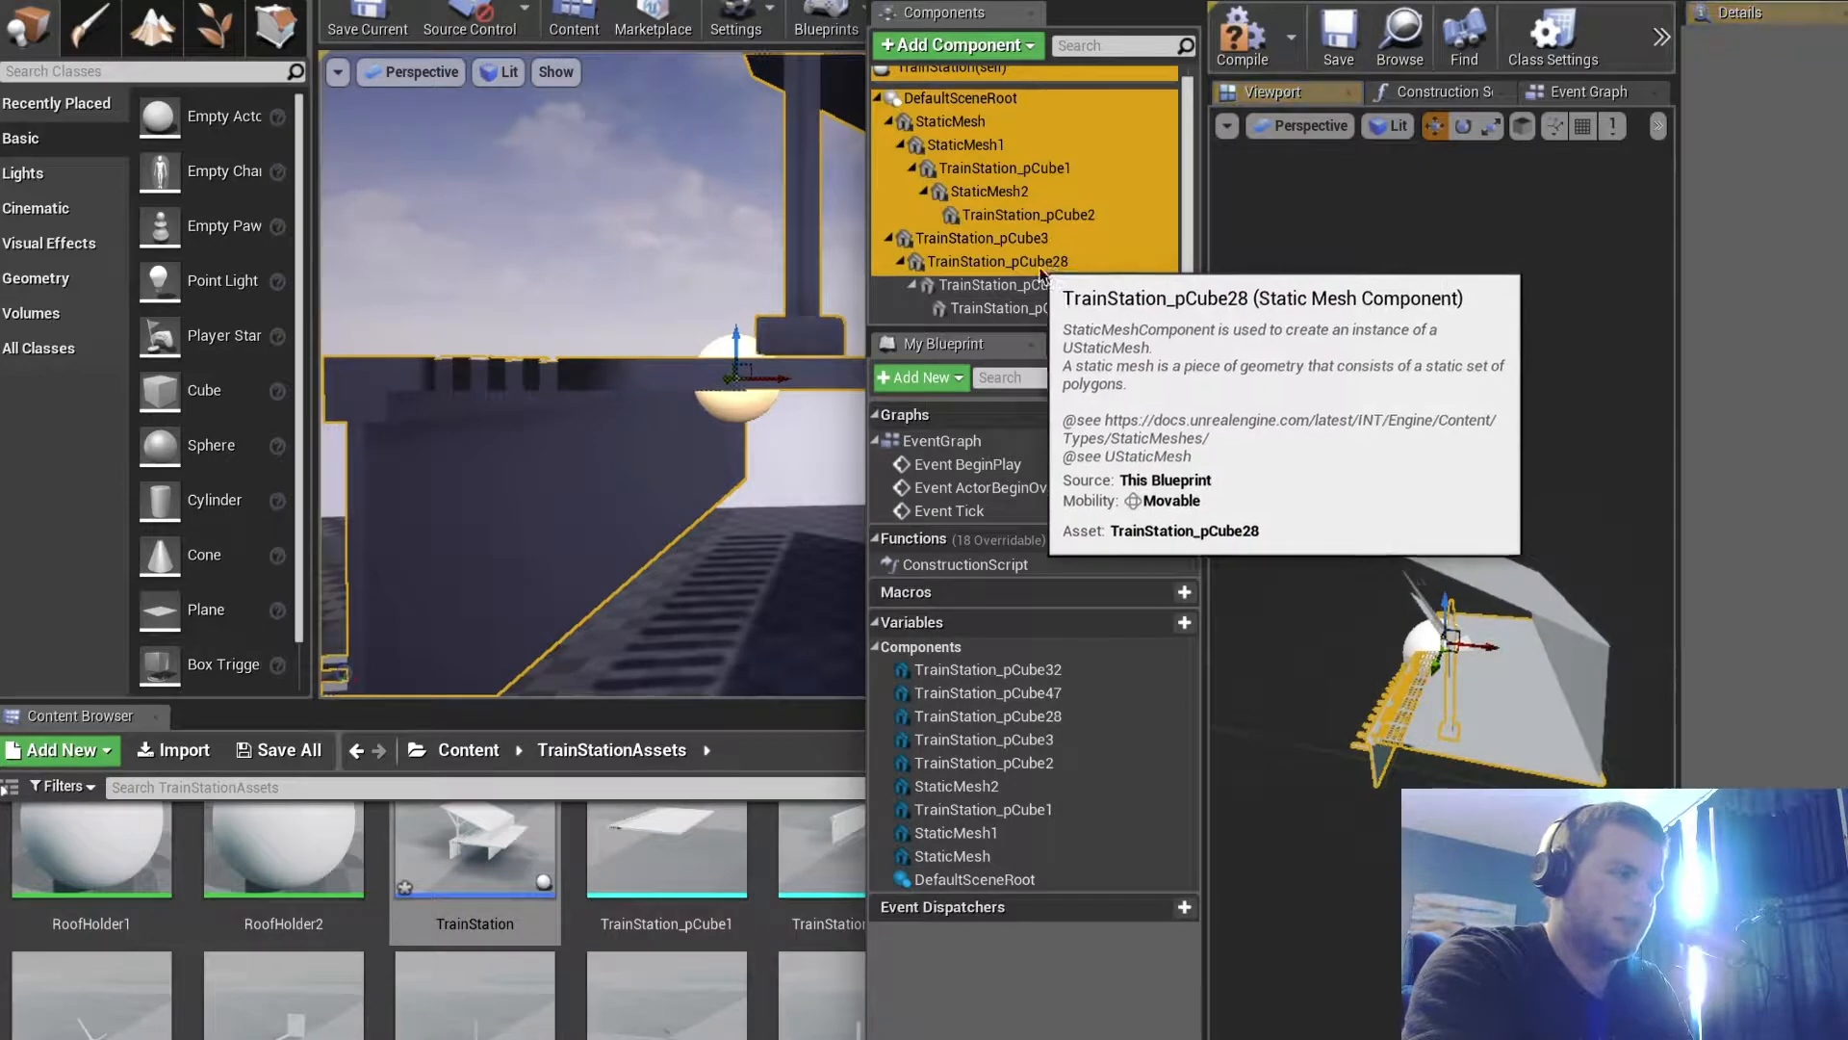
{"action": "left_click", "coordinate": [1031, 241]}
{"action": "left_click", "coordinate": [1089, 311]}
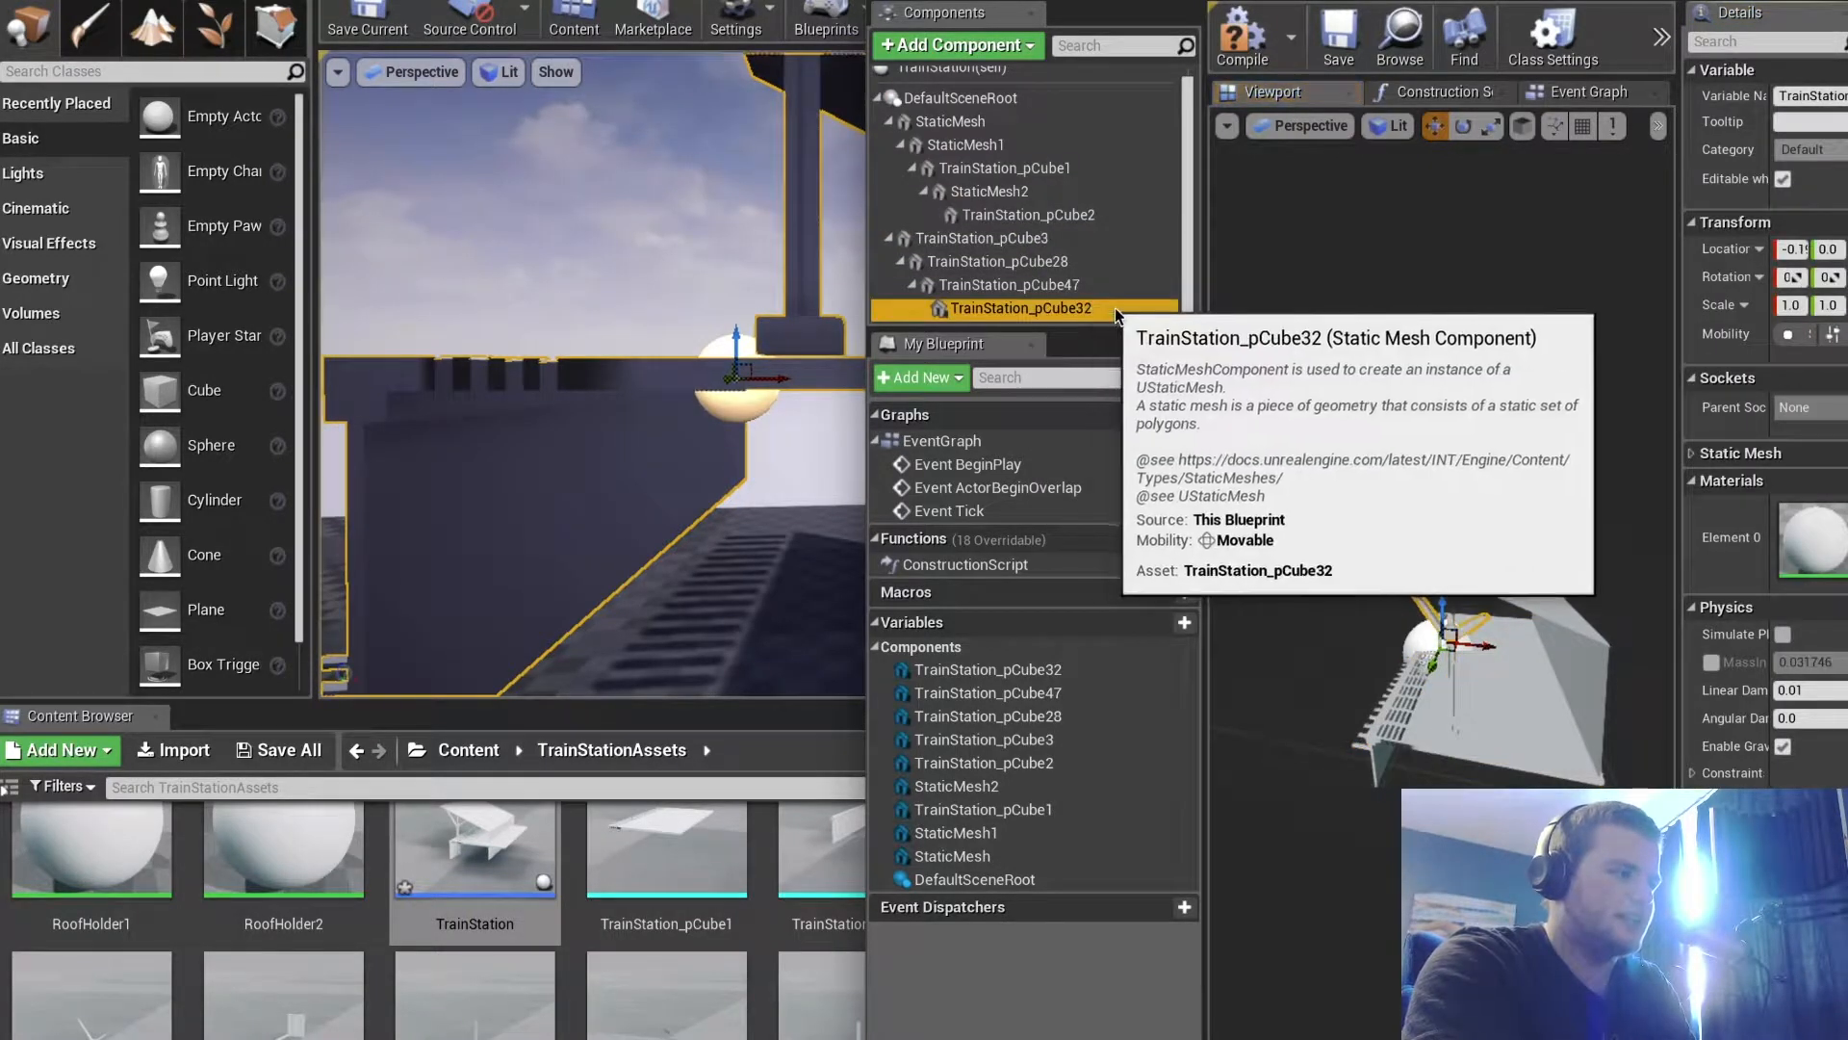
{"action": "left_click", "coordinate": [1035, 243]}
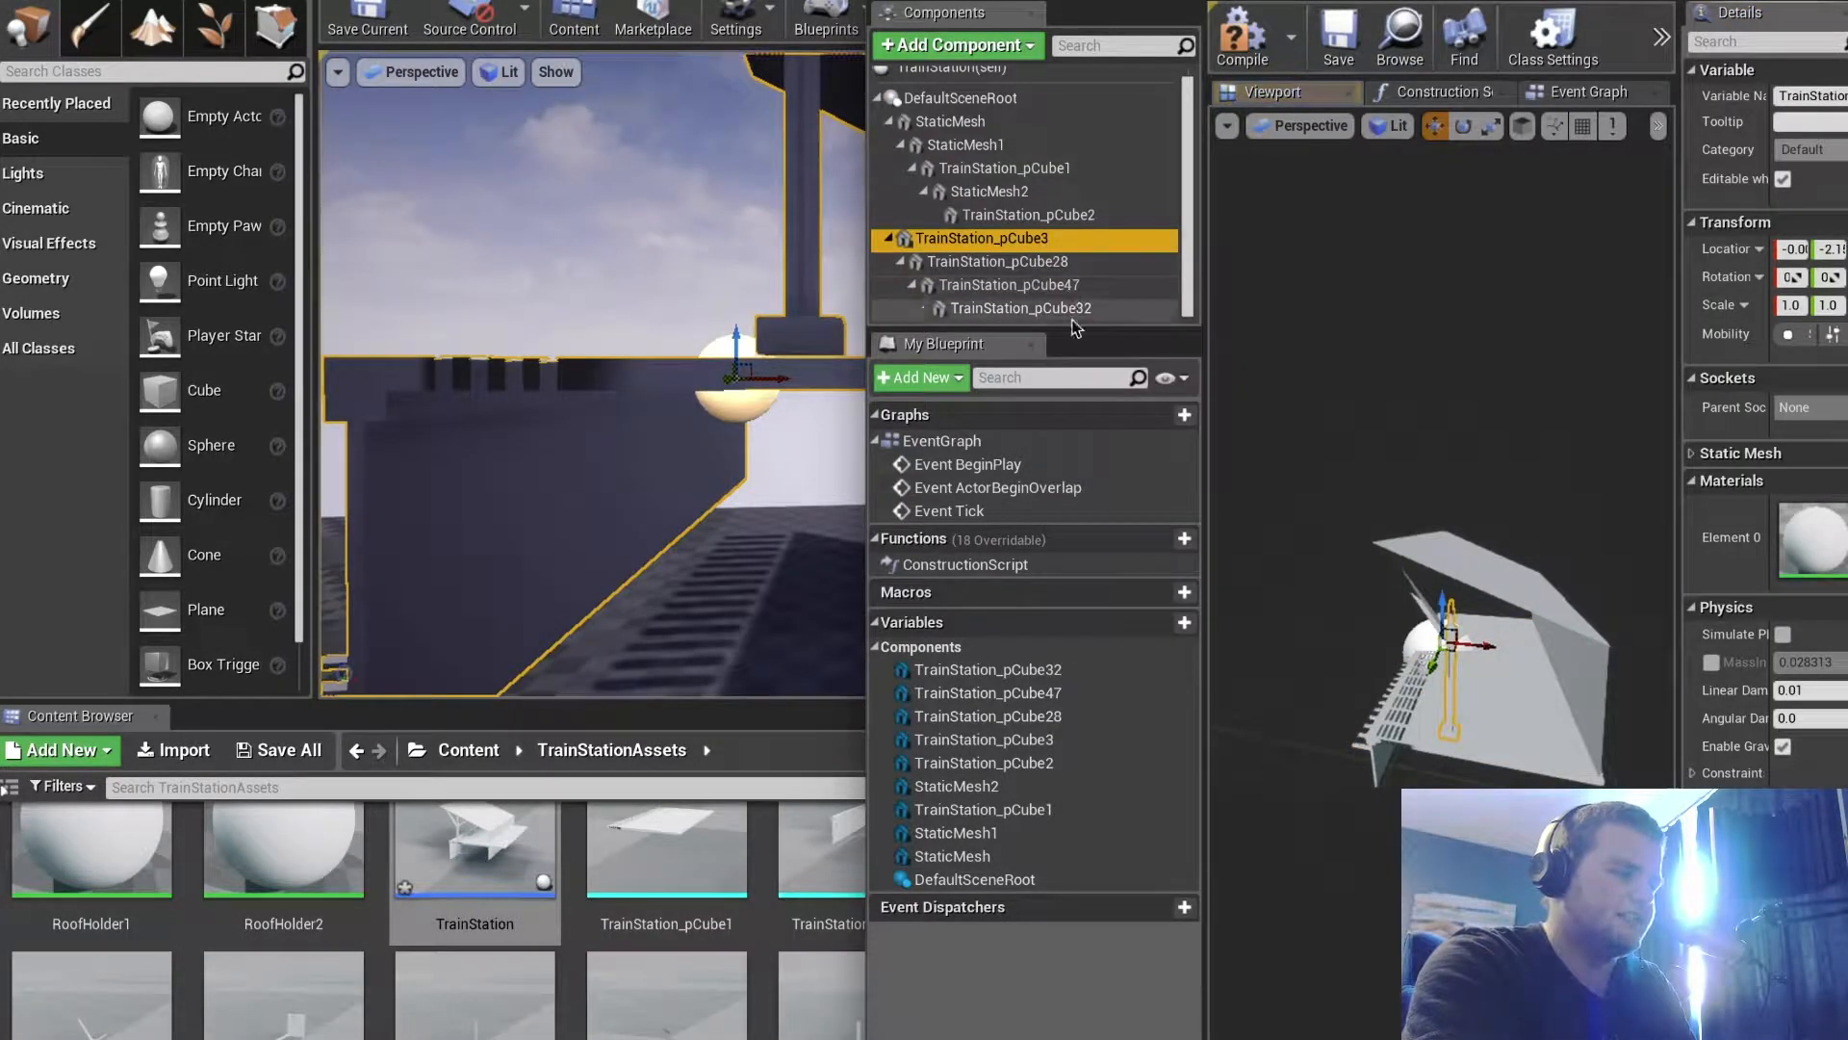
{"action": "right_click", "coordinate": [1072, 307]}
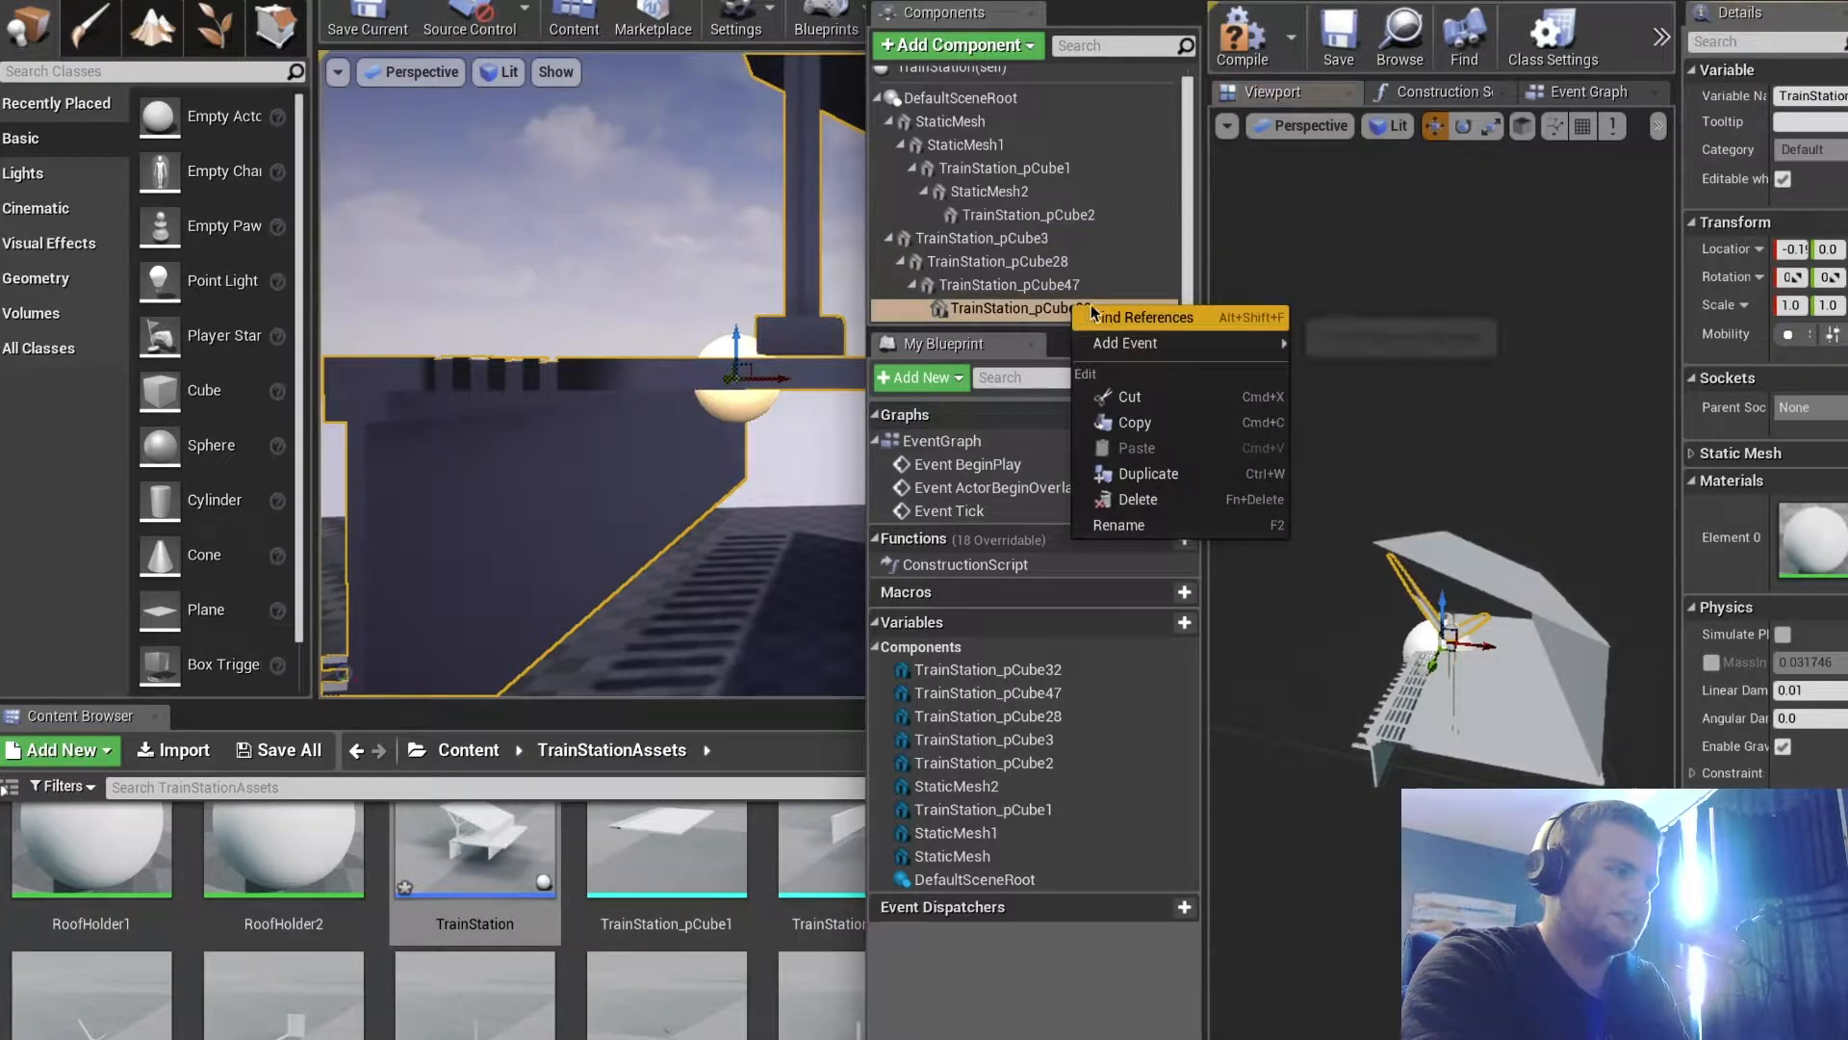
{"action": "left_click", "coordinate": [1047, 241]}
{"action": "left_click_drag", "start_coordinate": [1048, 241], "coordinate": [1064, 301]}
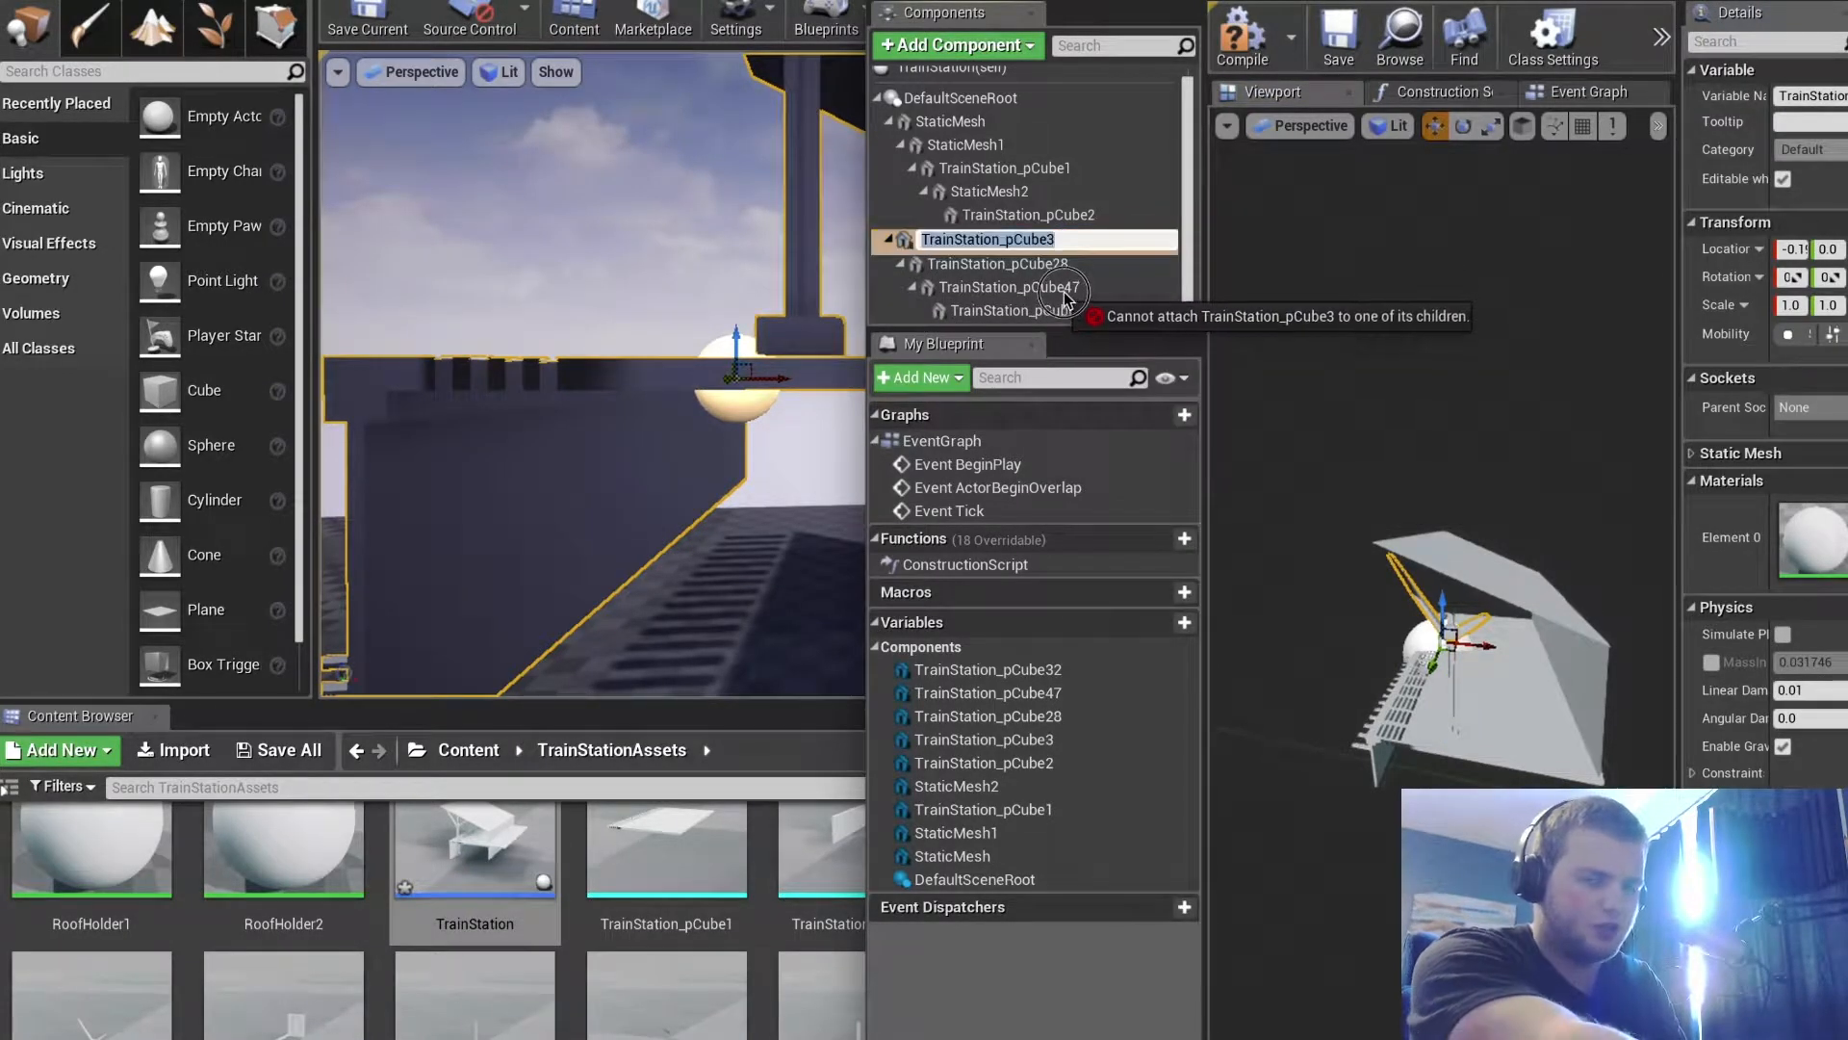
Delete the TrainStation_pCube28 and TrainStation_pCube47 components from the Blueprint, keeping the brace below the post
{"action": "left_click", "coordinate": [1014, 281]}
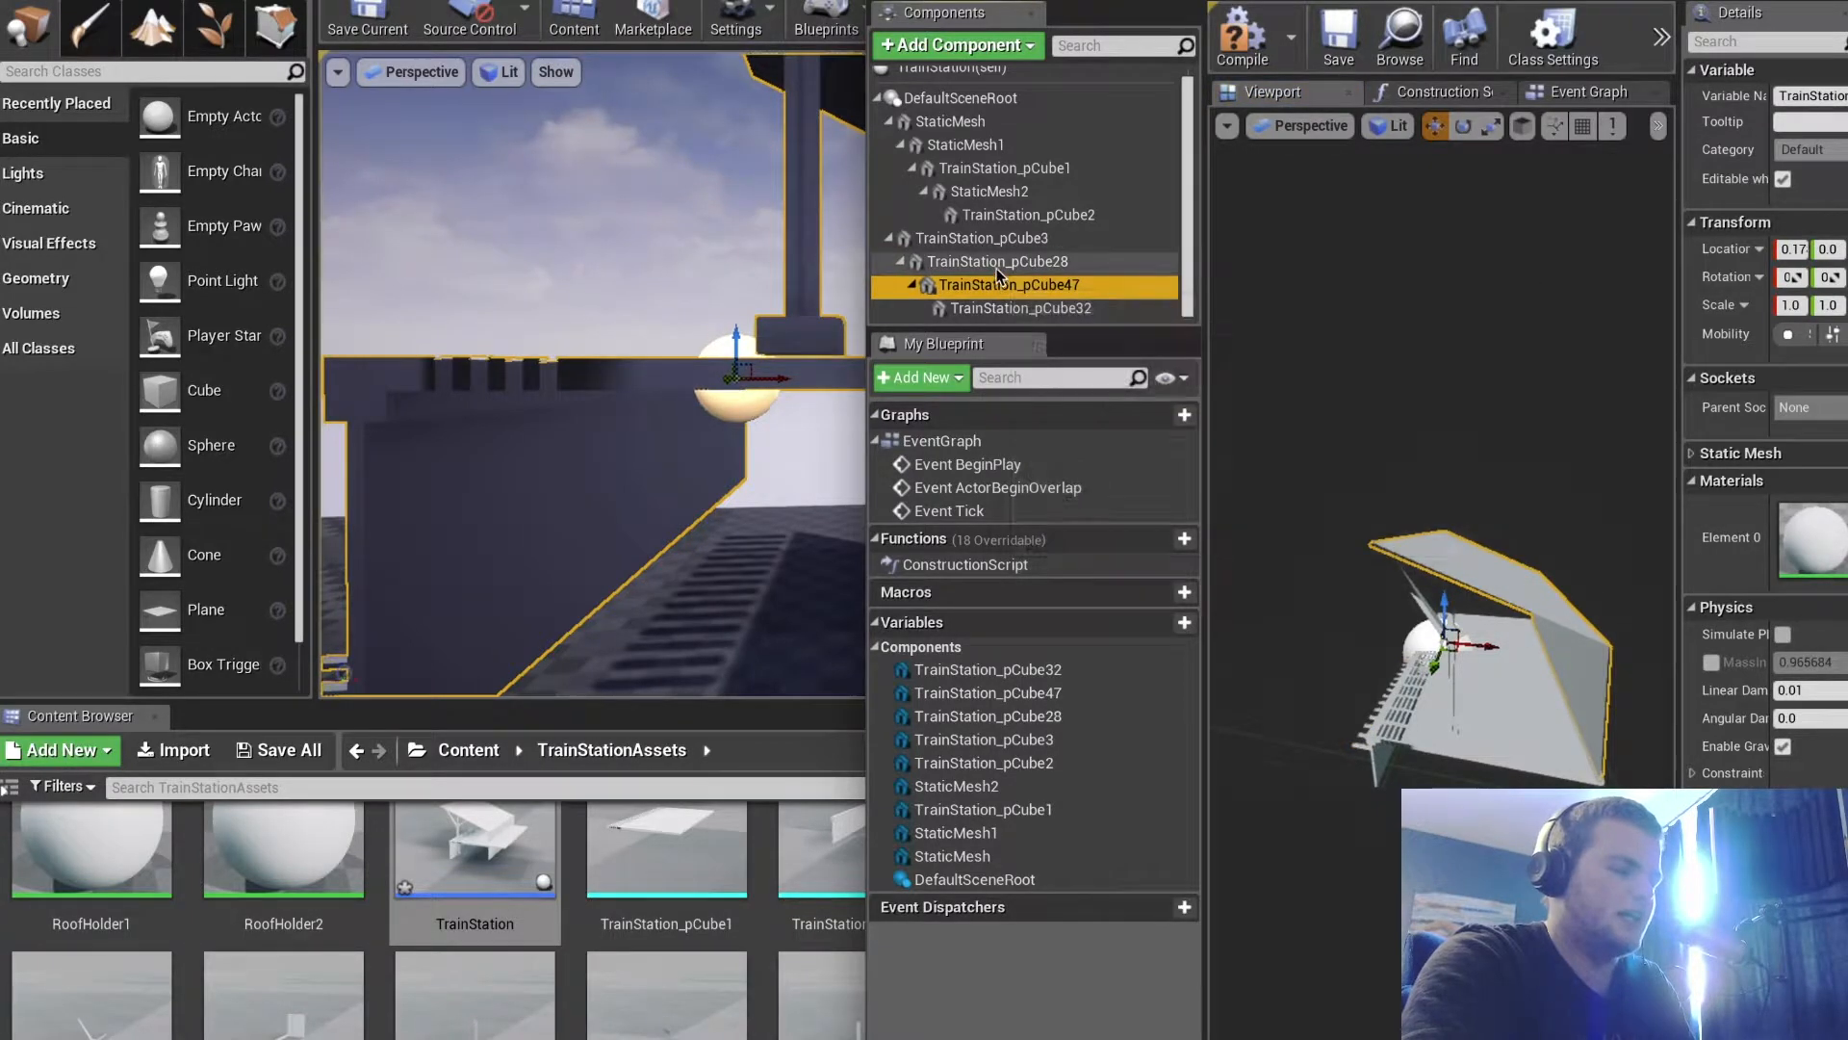
{"action": "left_click", "coordinate": [1001, 264]}
{"action": "key", "text": "Delete"}
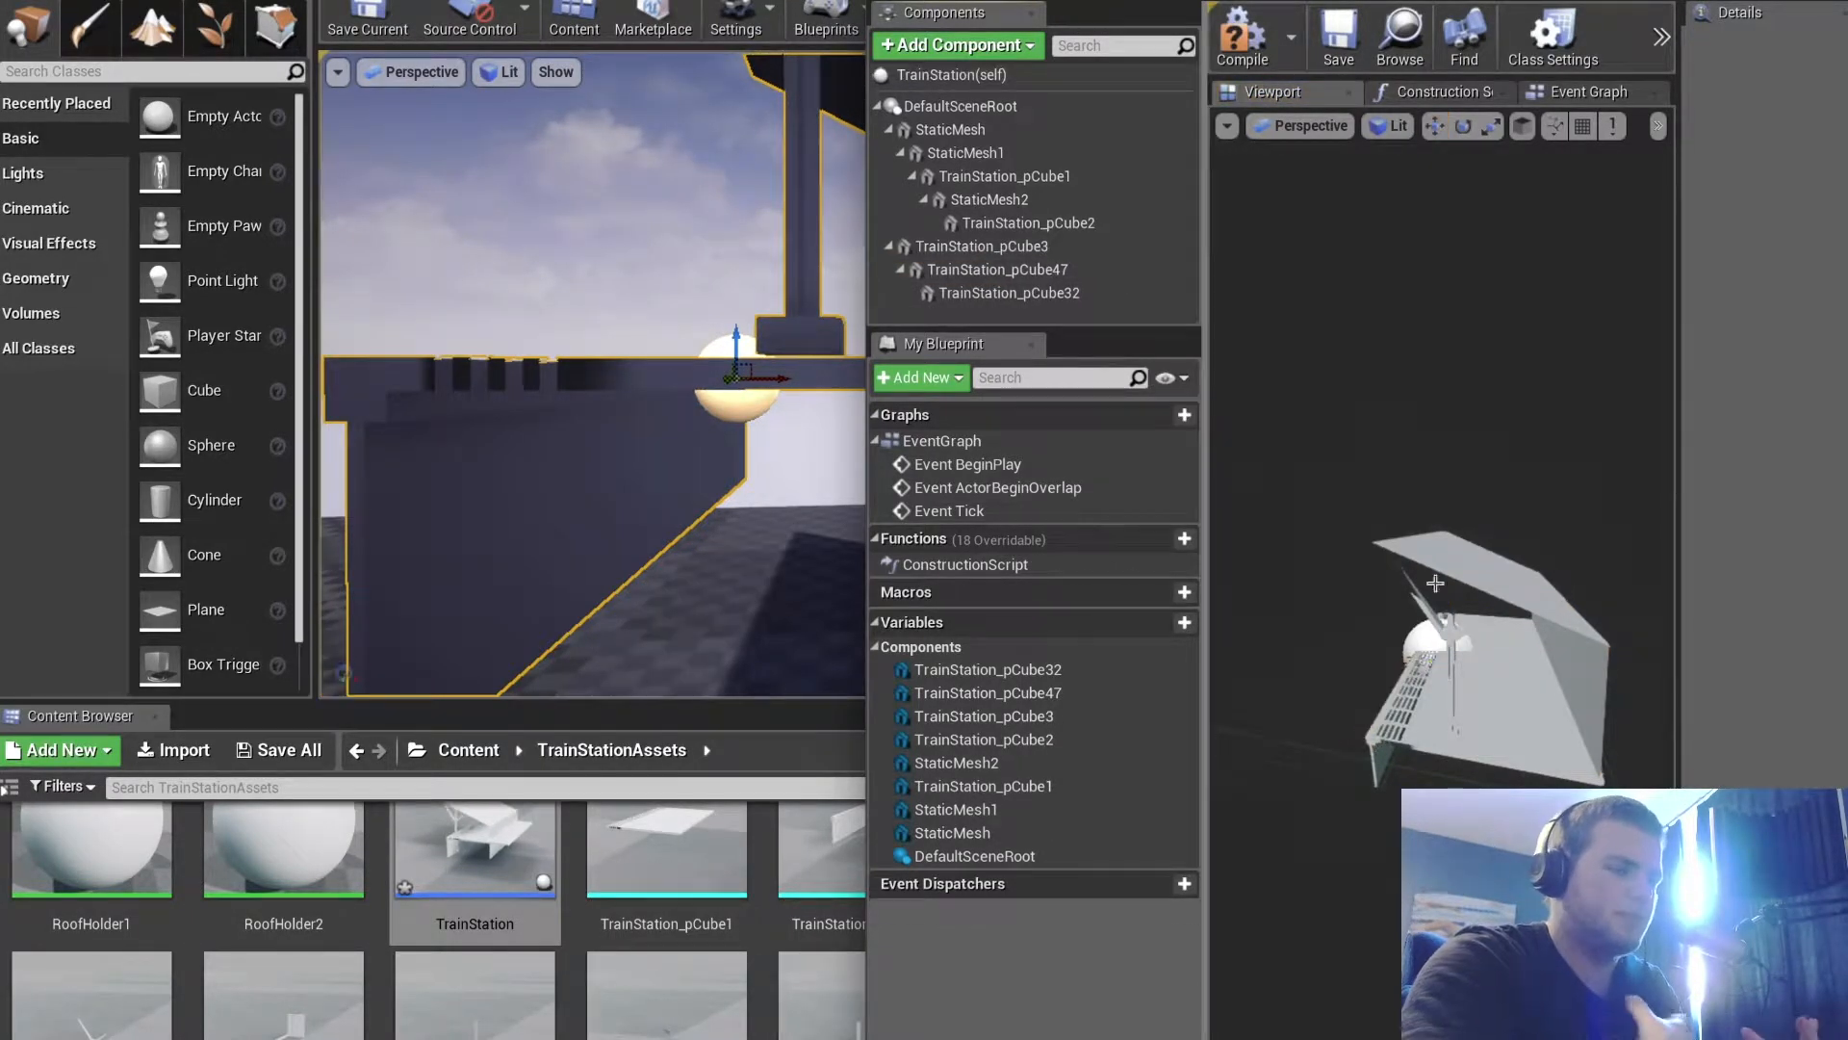
{"action": "left_click", "coordinate": [1020, 272]}
{"action": "key", "text": "Delete"}
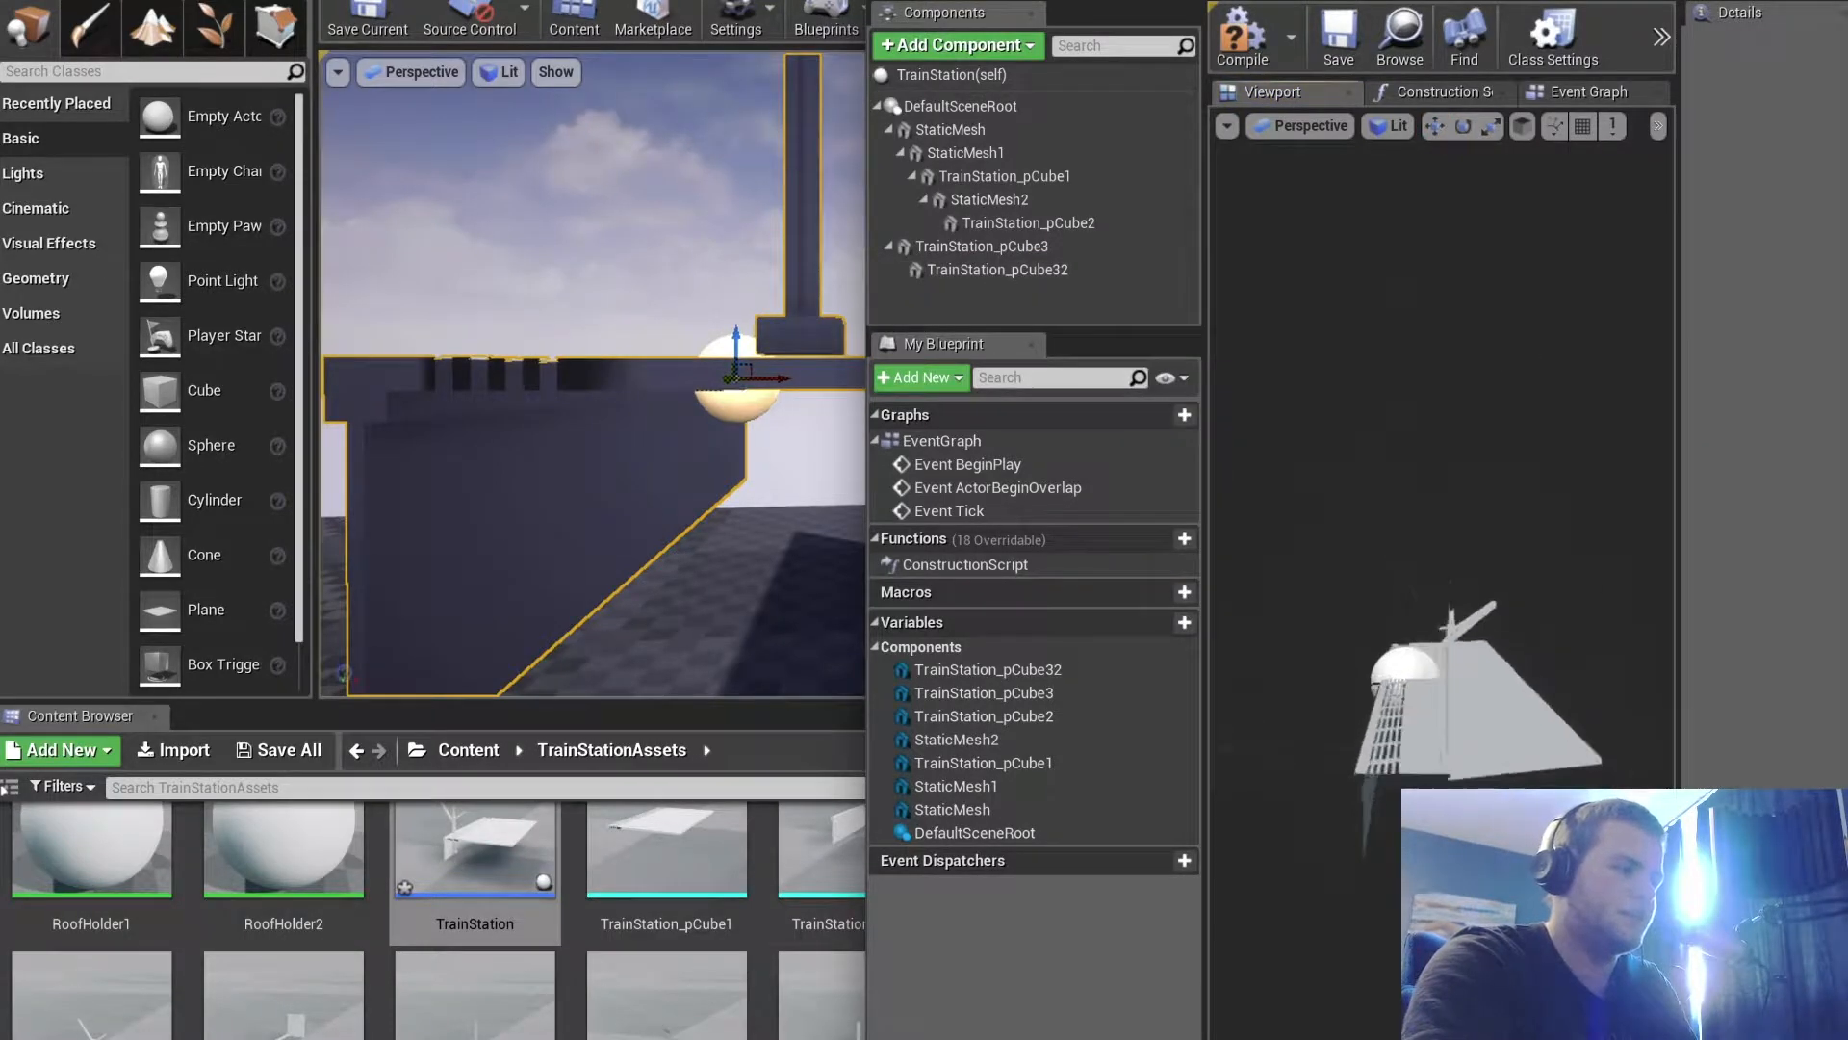
Look through the station meshes in the TrainStationAssets folder and place the TrainStation_pCylinder3 mesh in the Blueprint viewport
{"action": "left_click_drag", "start_coordinate": [1386, 462], "coordinate": [1521, 462], "text": "alt"}
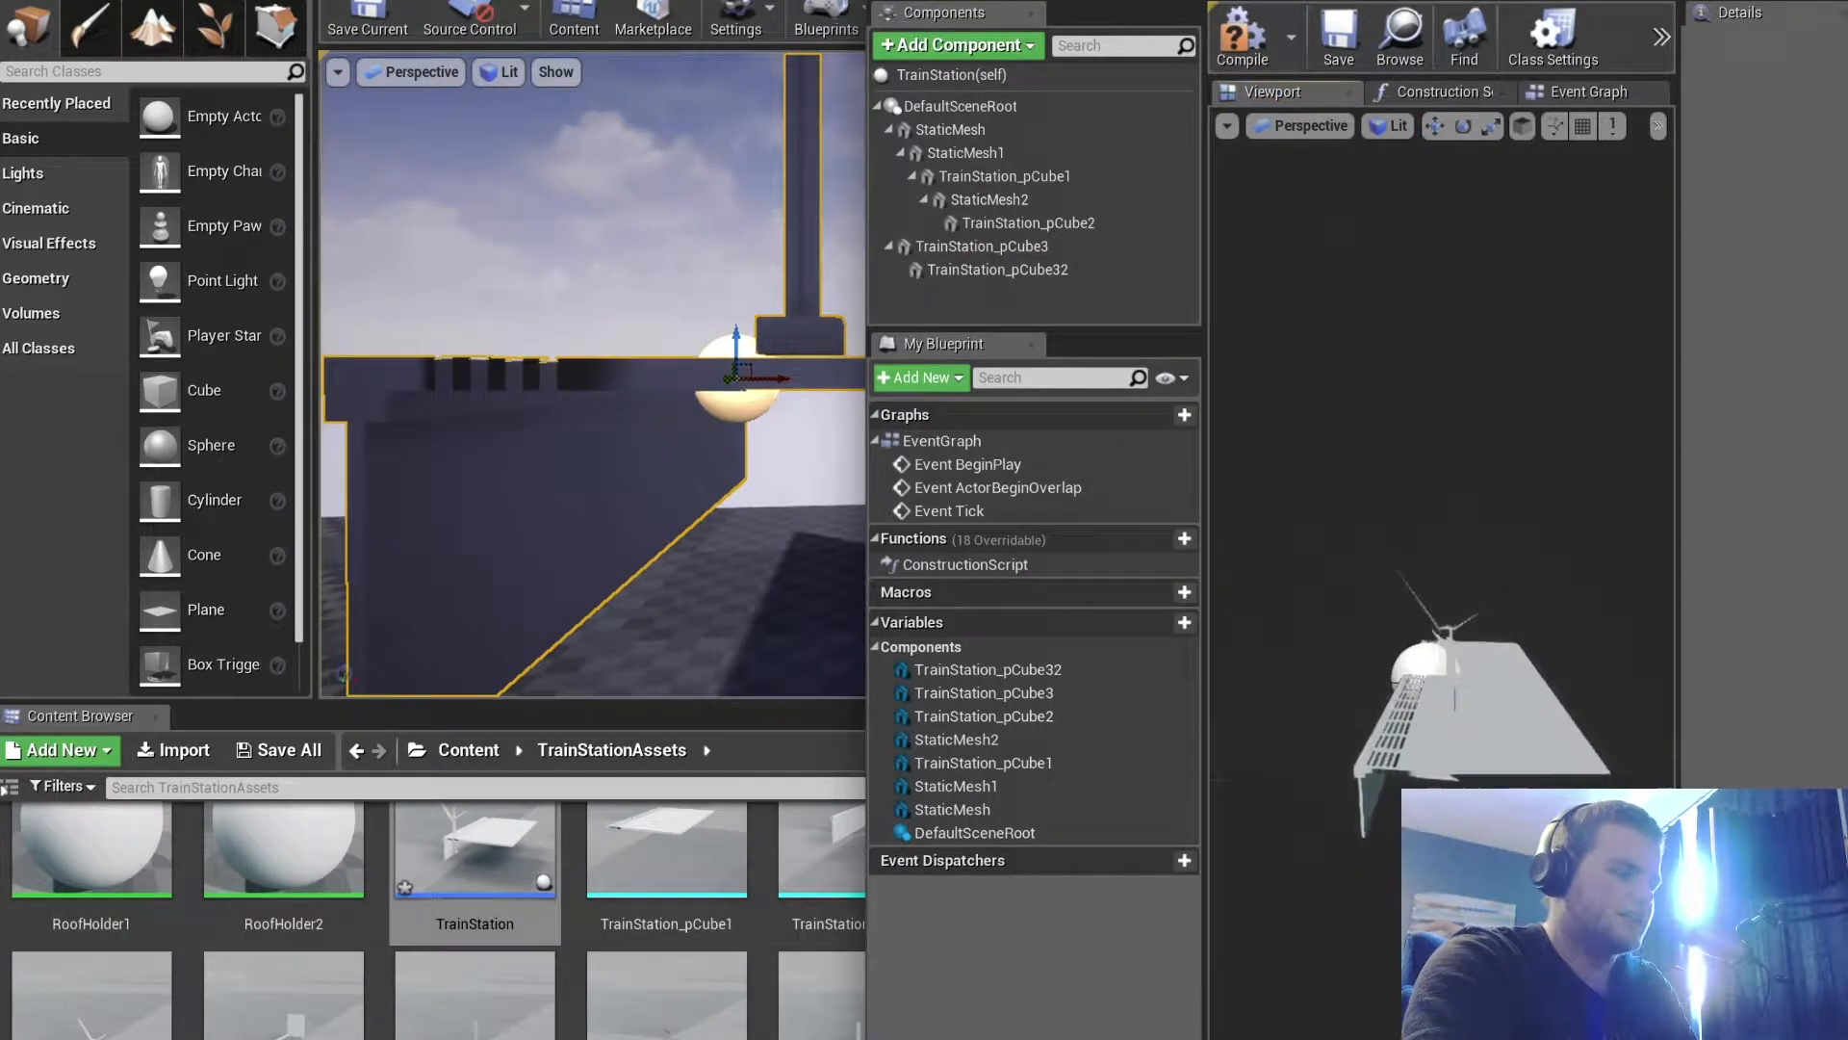
{"action": "scroll", "coordinate": [726, 853], "scroll_direction": "down", "scroll_amount": 5}
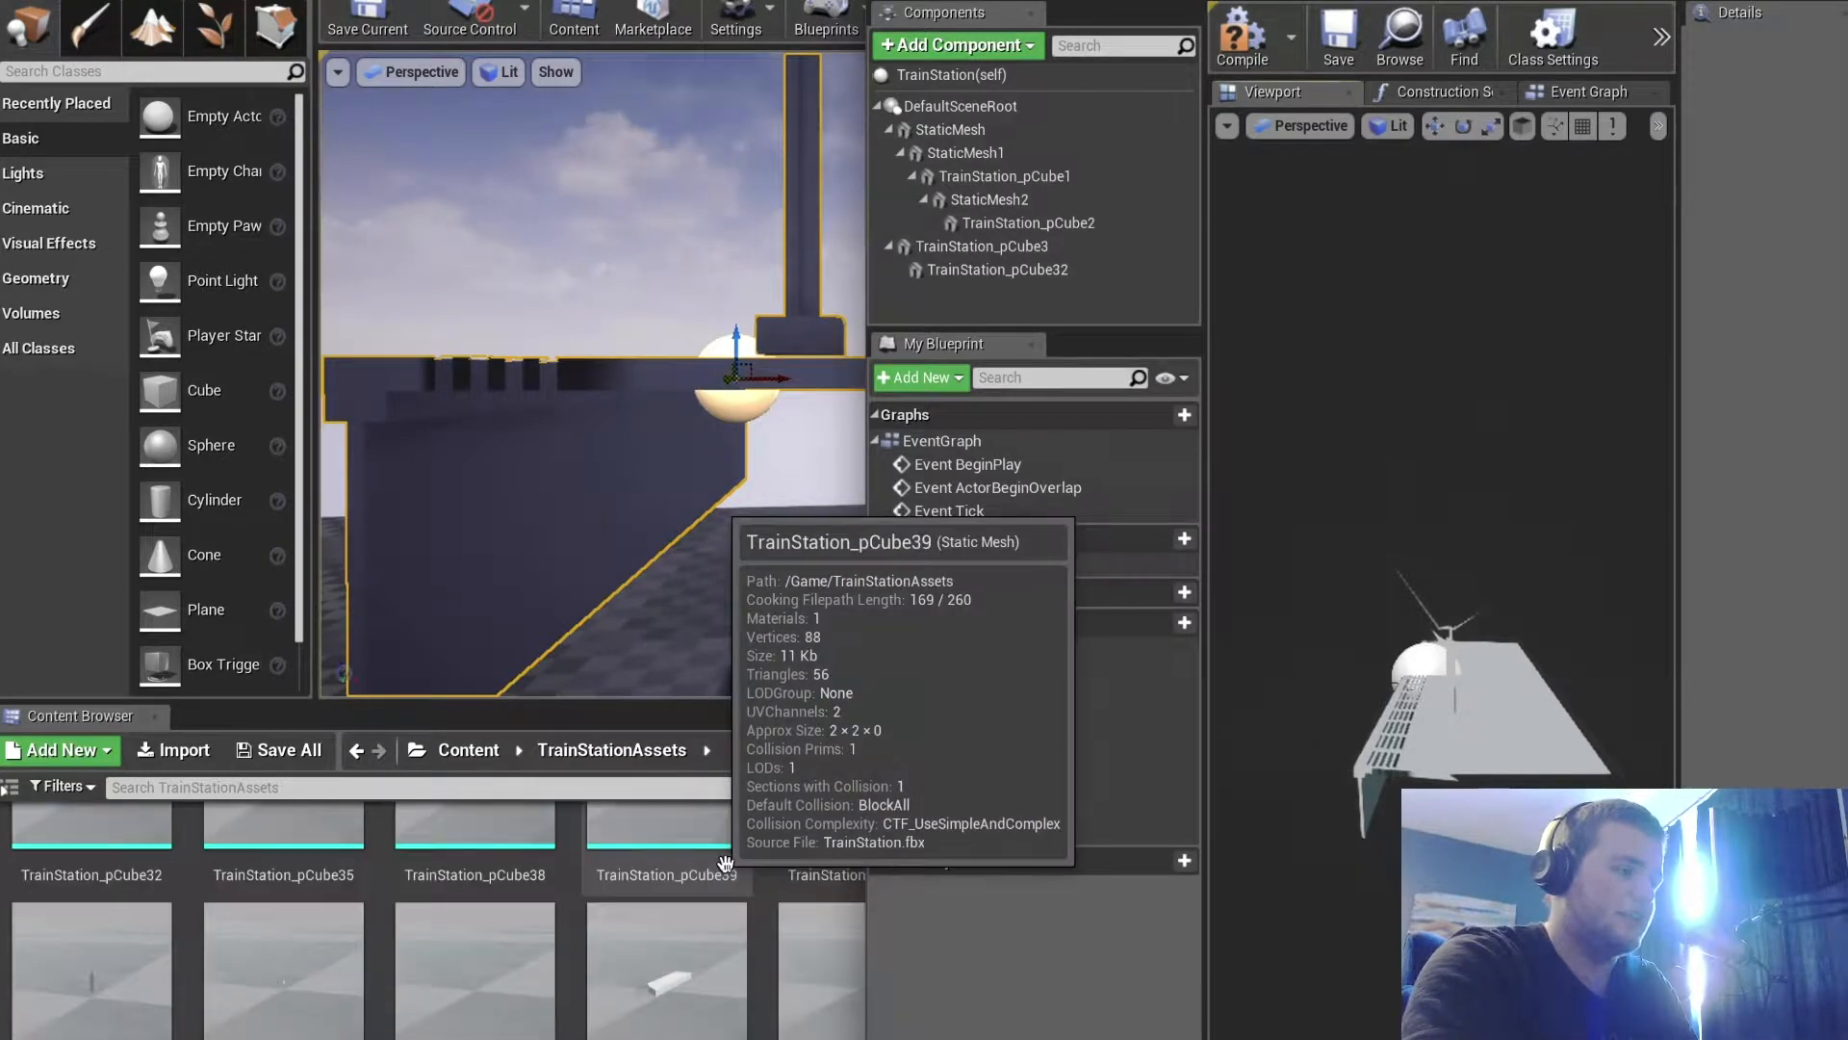
{"action": "scroll", "coordinate": [730, 860], "scroll_direction": "up", "scroll_amount": 5}
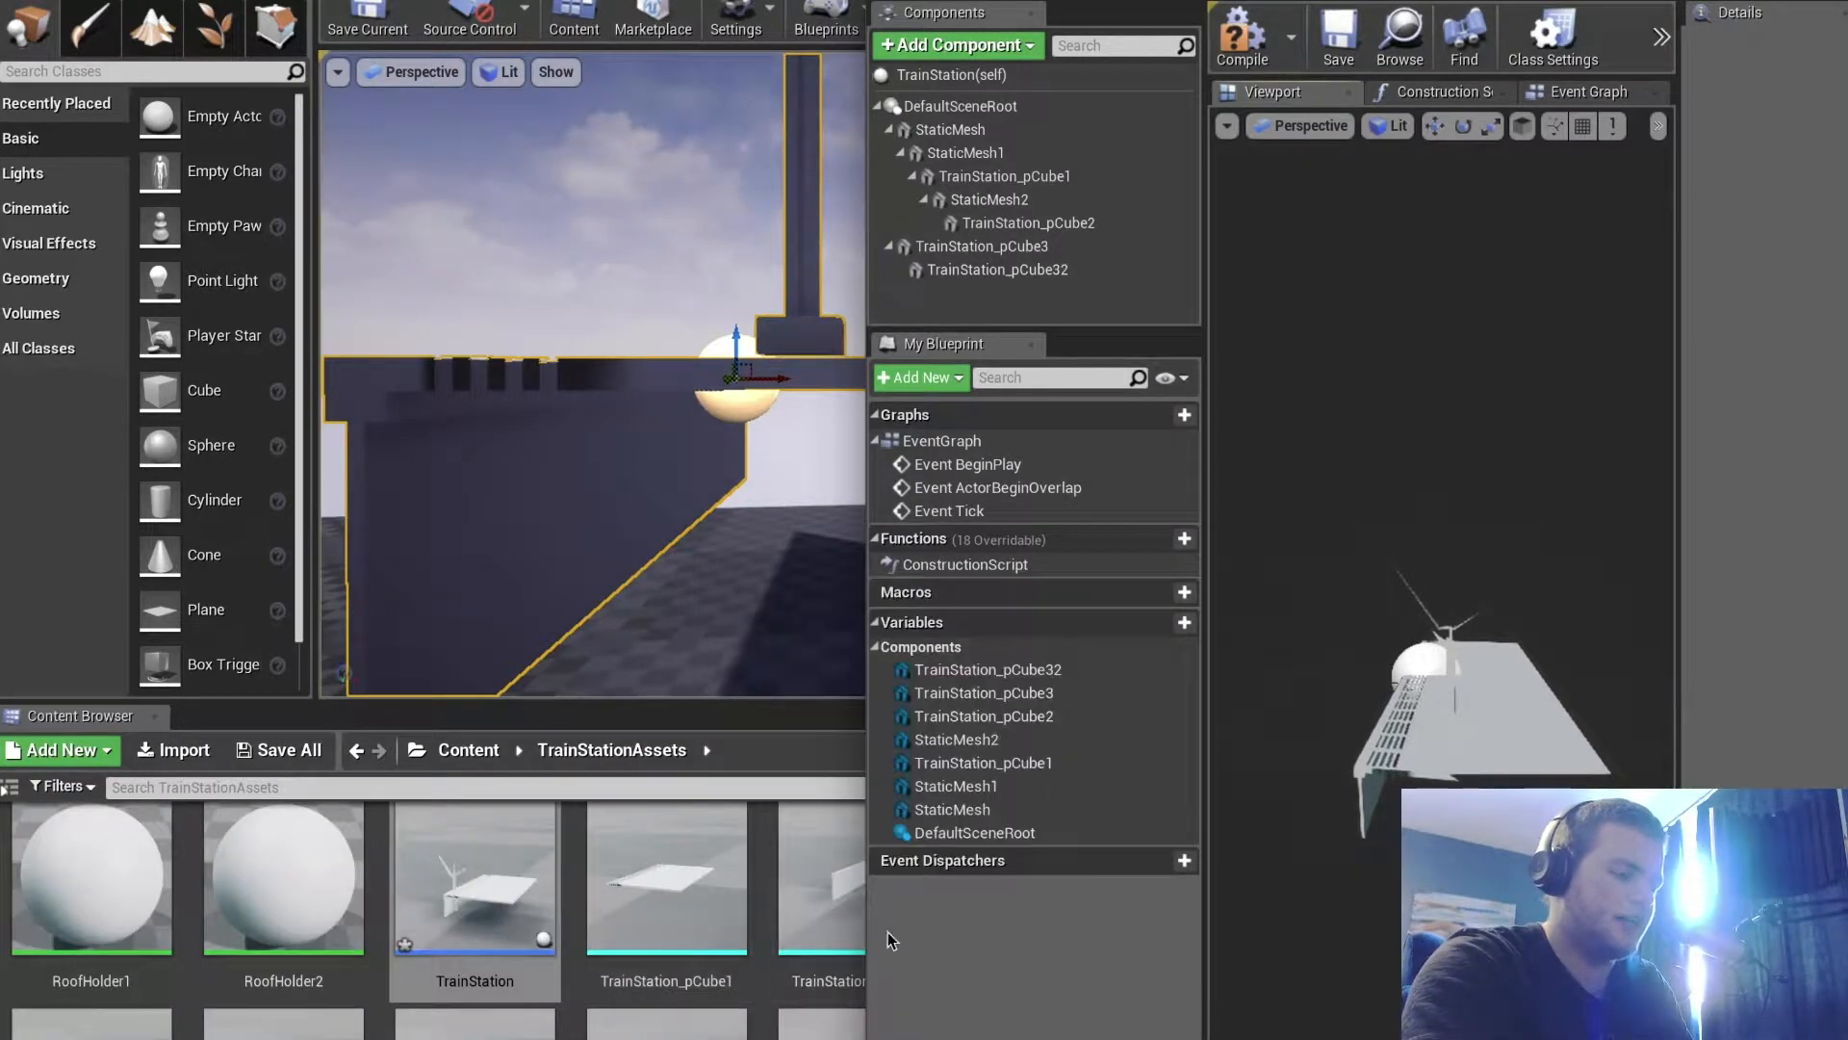
{"action": "left_click_drag", "start_coordinate": [920, 940], "coordinate": [1196, 951]}
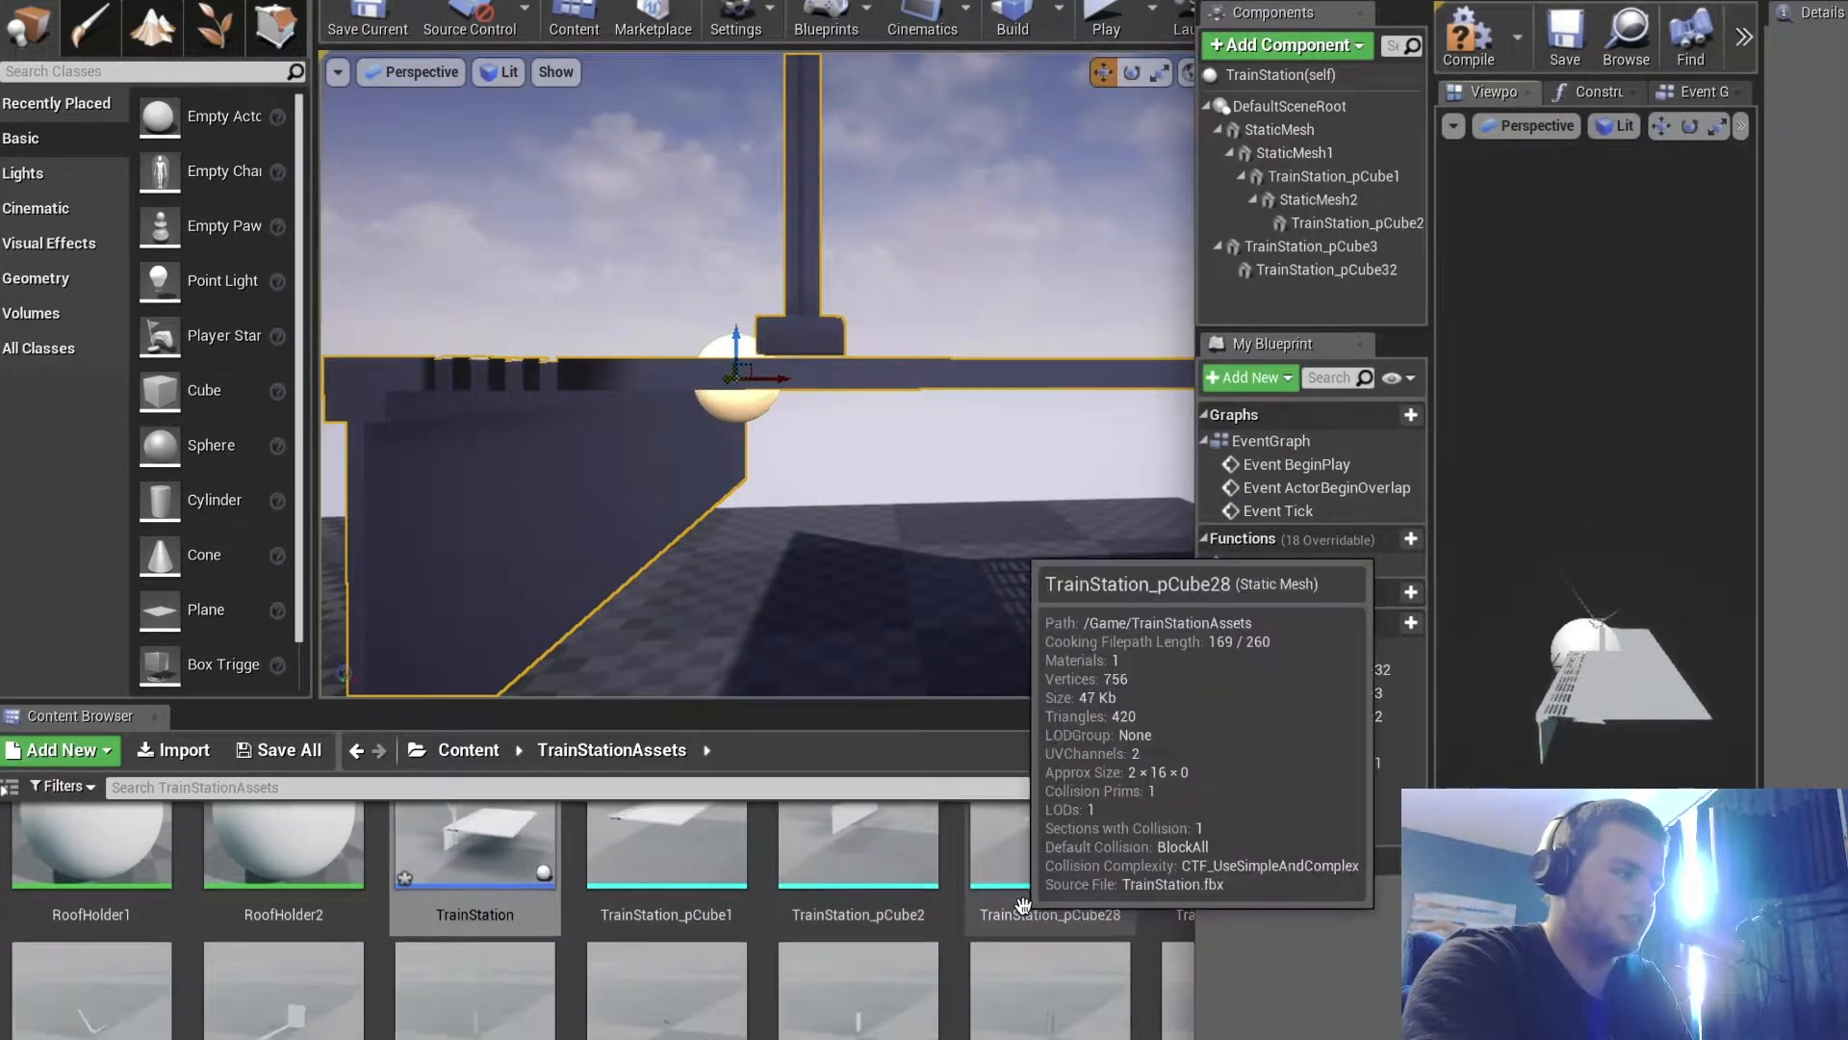
{"action": "scroll", "coordinate": [1048, 905], "scroll_direction": "down", "scroll_amount": 2}
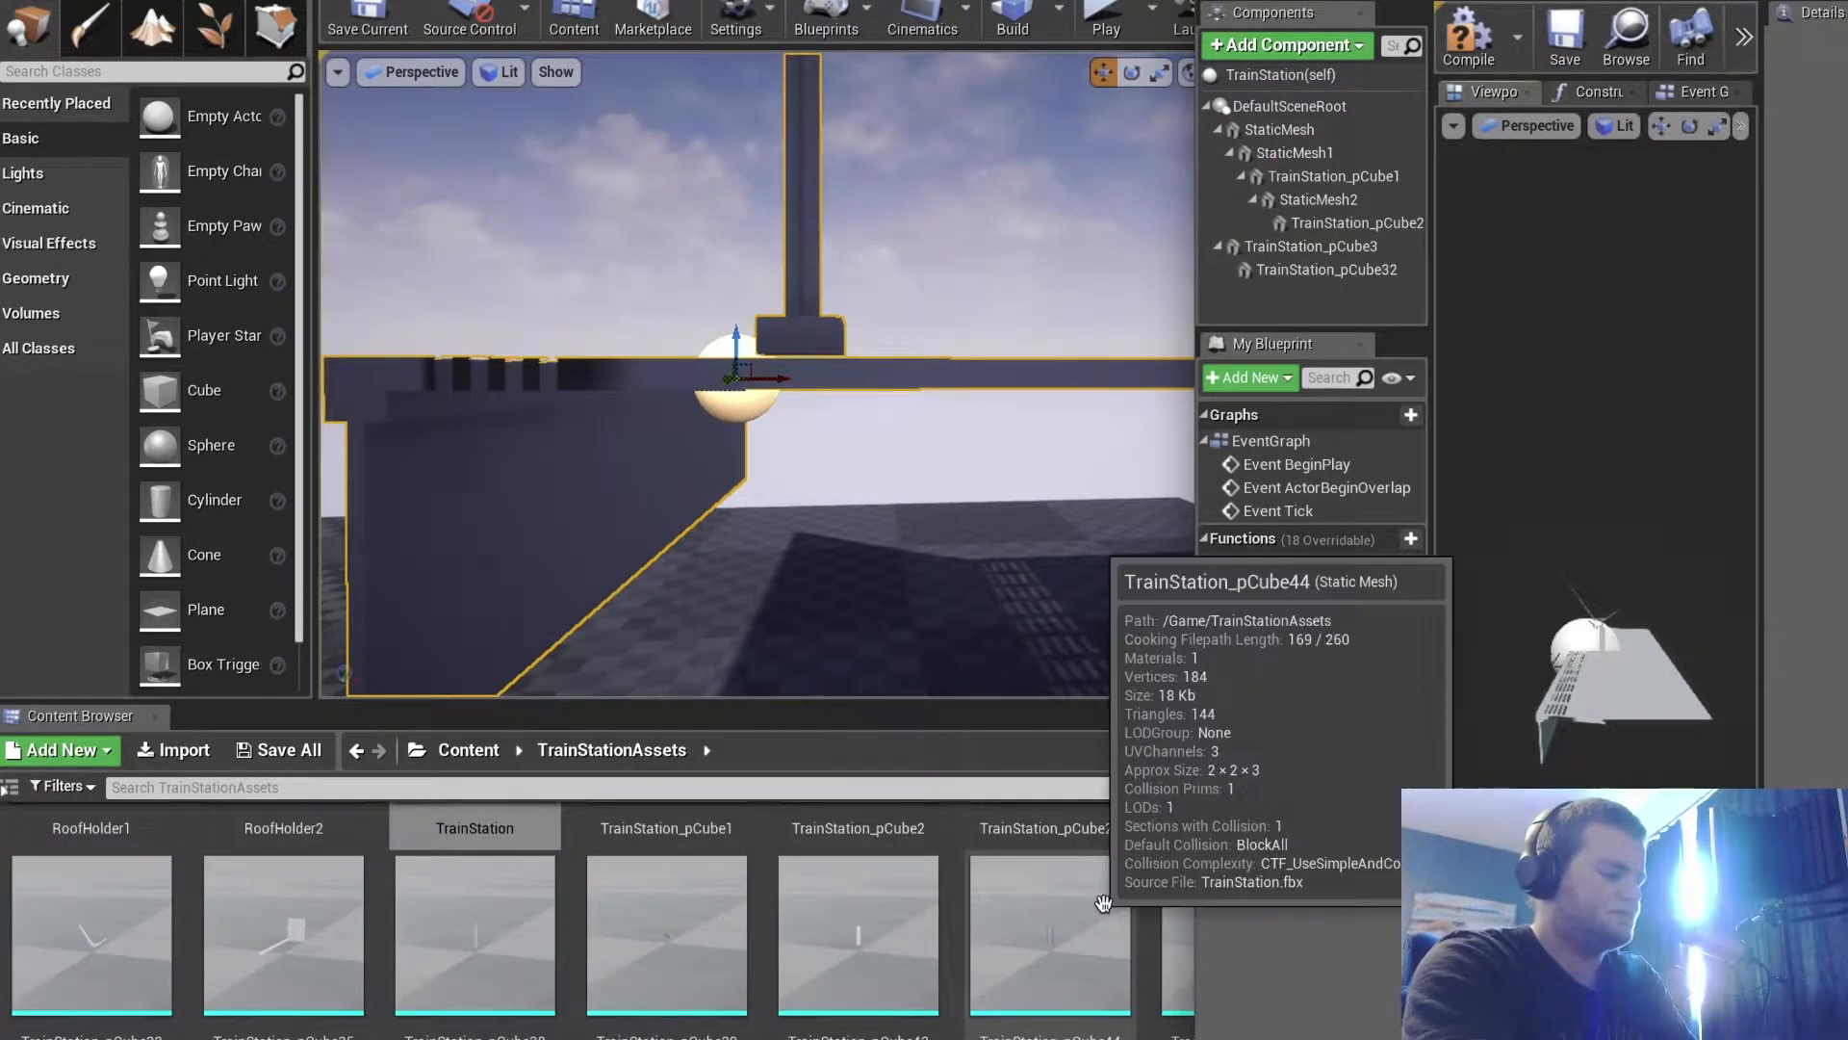
{"action": "scroll", "coordinate": [1078, 903], "scroll_direction": "down", "scroll_amount": 3}
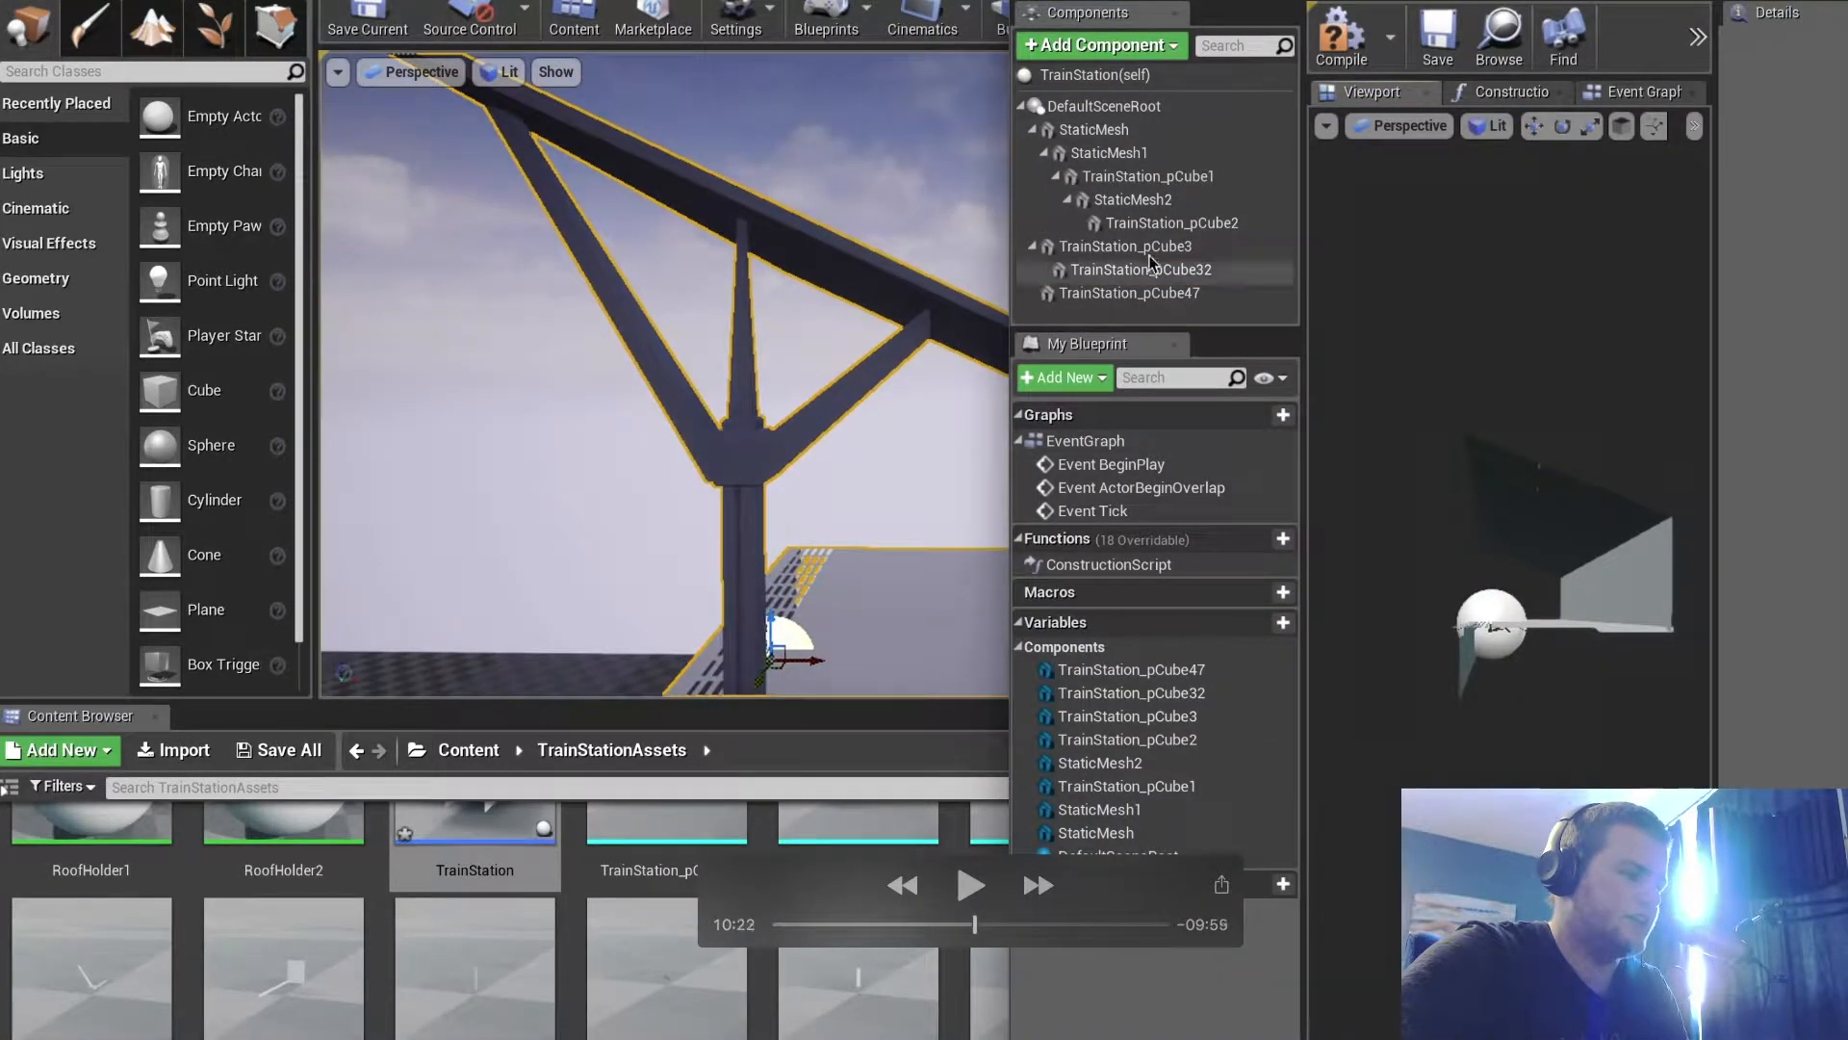
{"action": "left_click", "coordinate": [1151, 266], "text": "ctrl"}
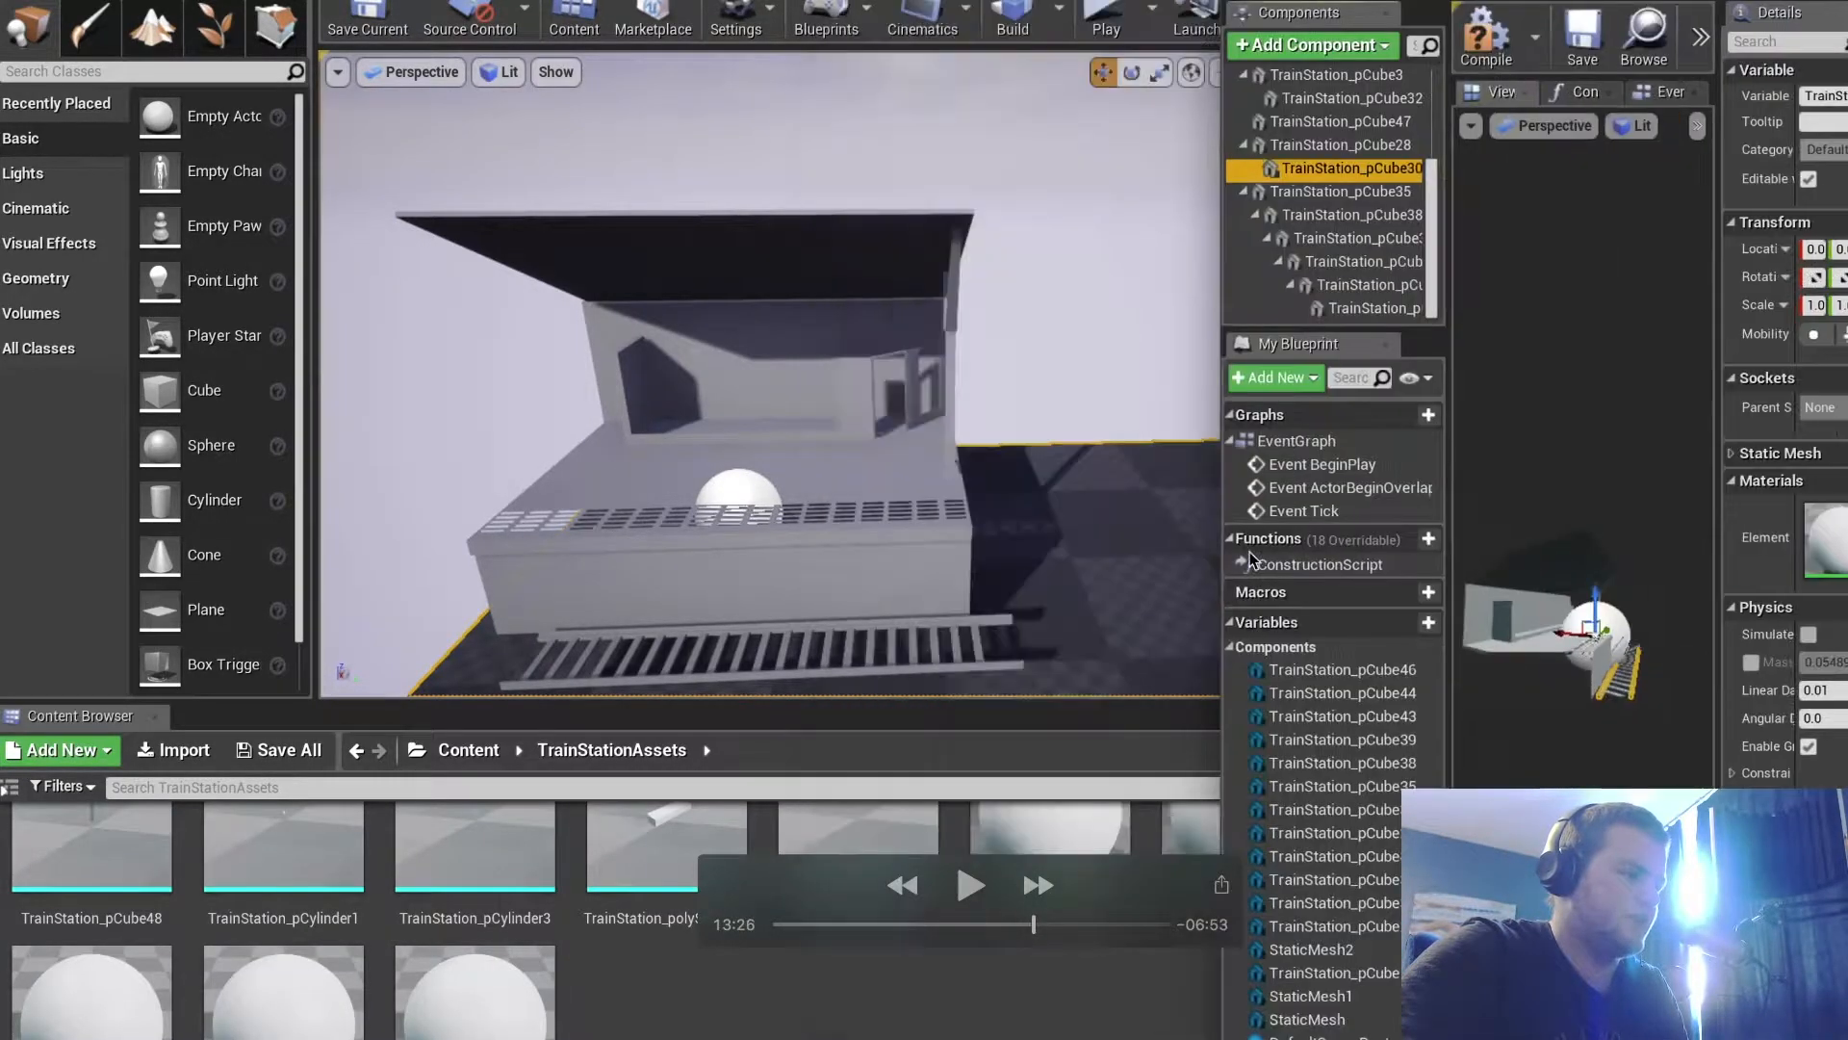
{"action": "left_click_drag", "start_coordinate": [475, 866], "coordinate": [1593, 658]}
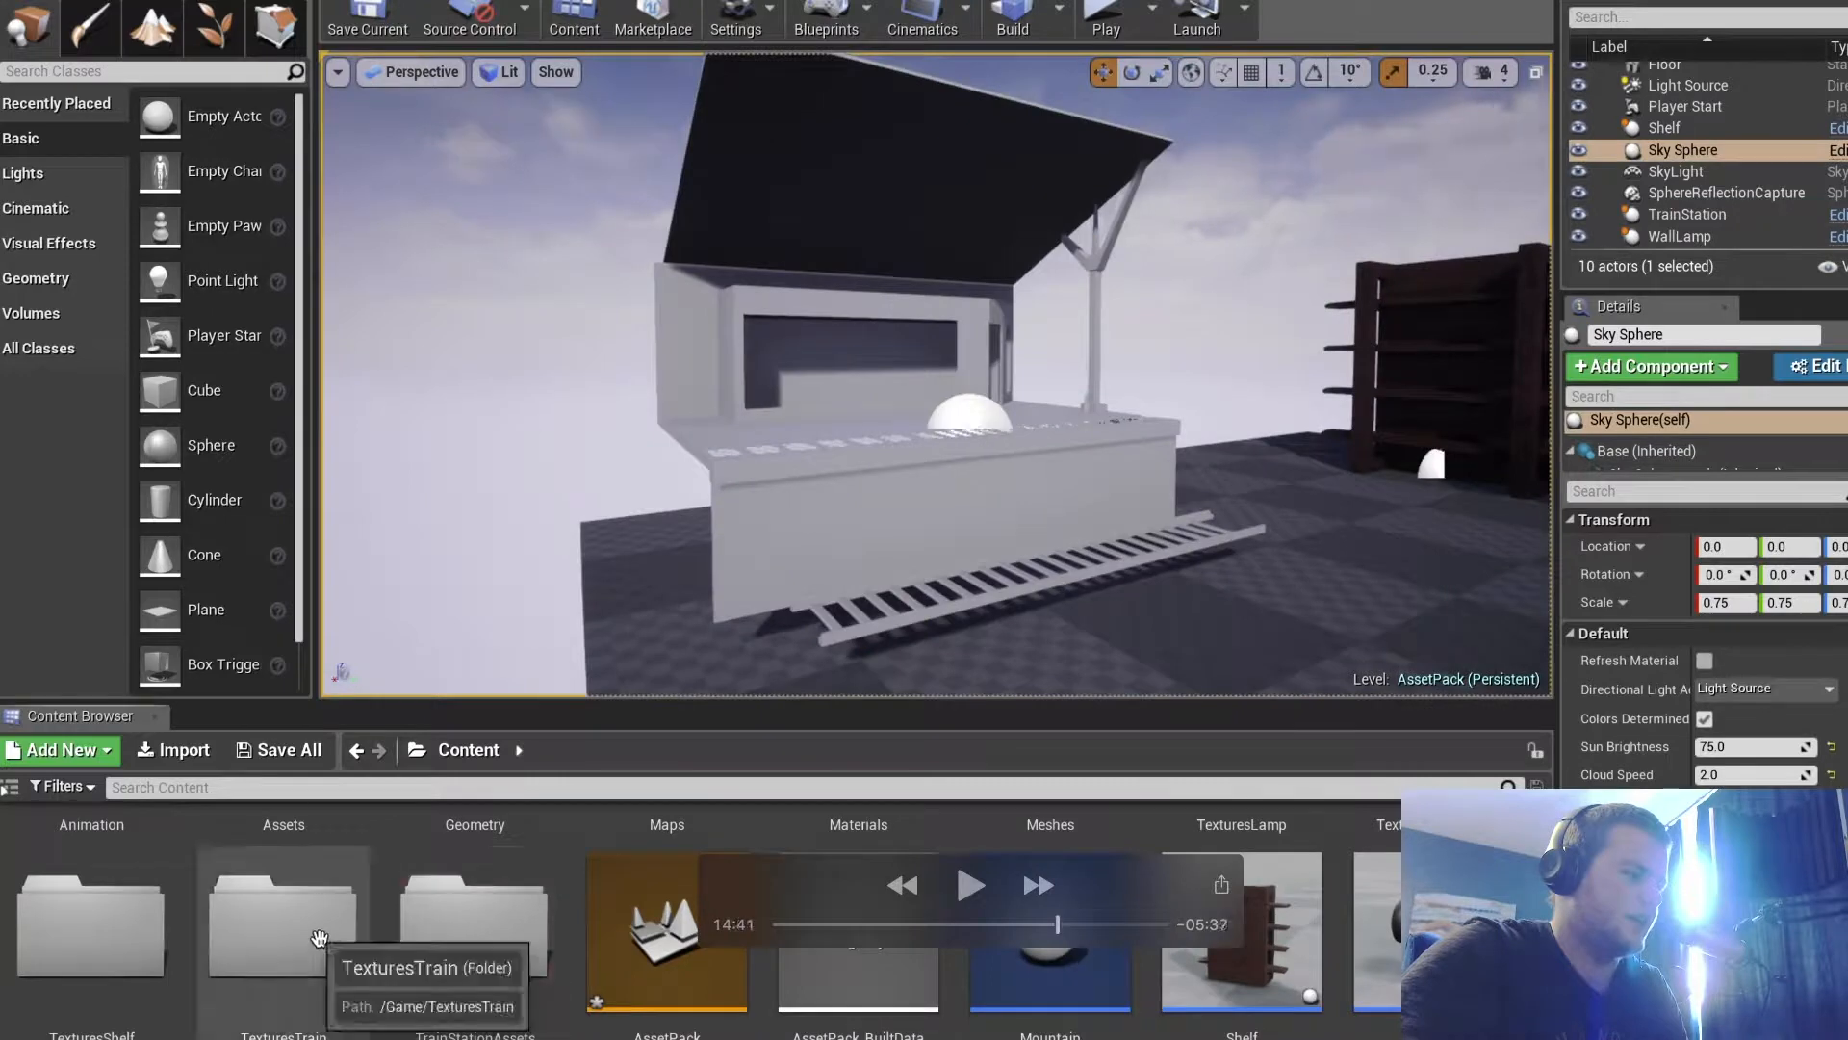
Open the TexturesTrain folder under Content and create a new material in it
{"action": "double_click", "coordinate": [255, 929]}
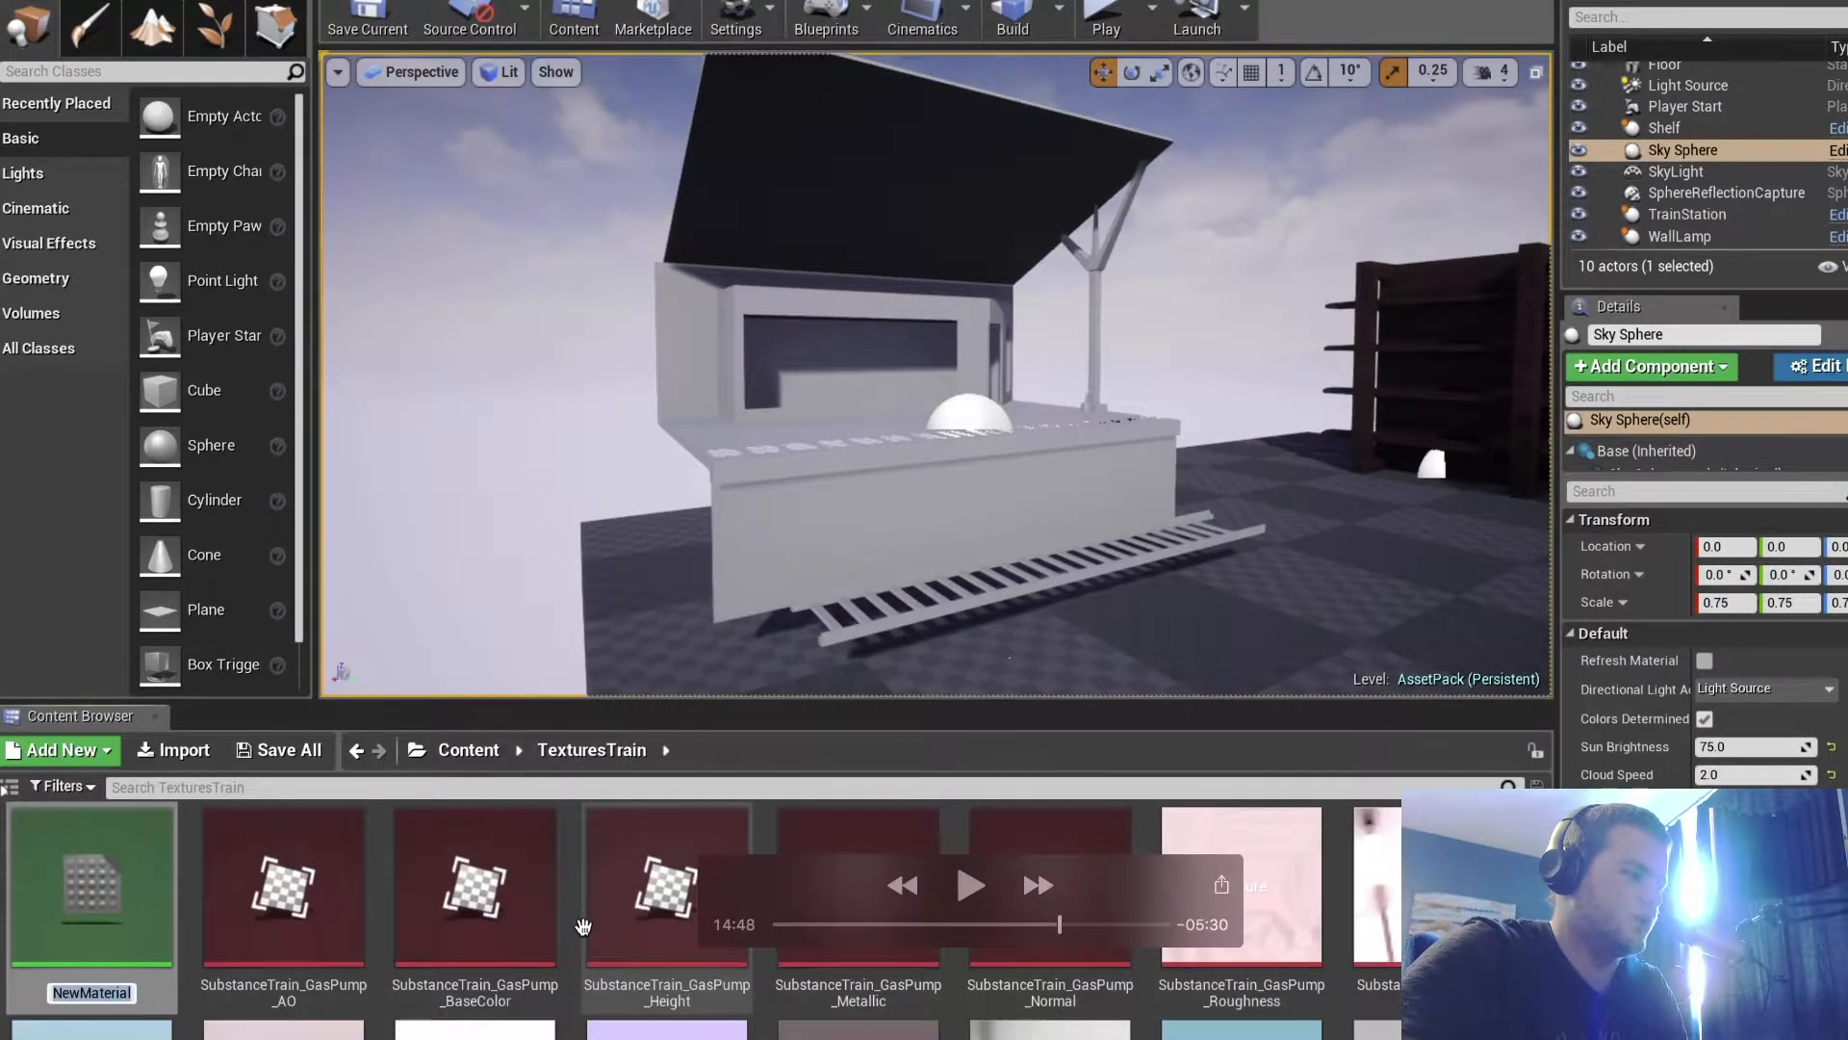
{"action": "key", "text": "alt+Left"}
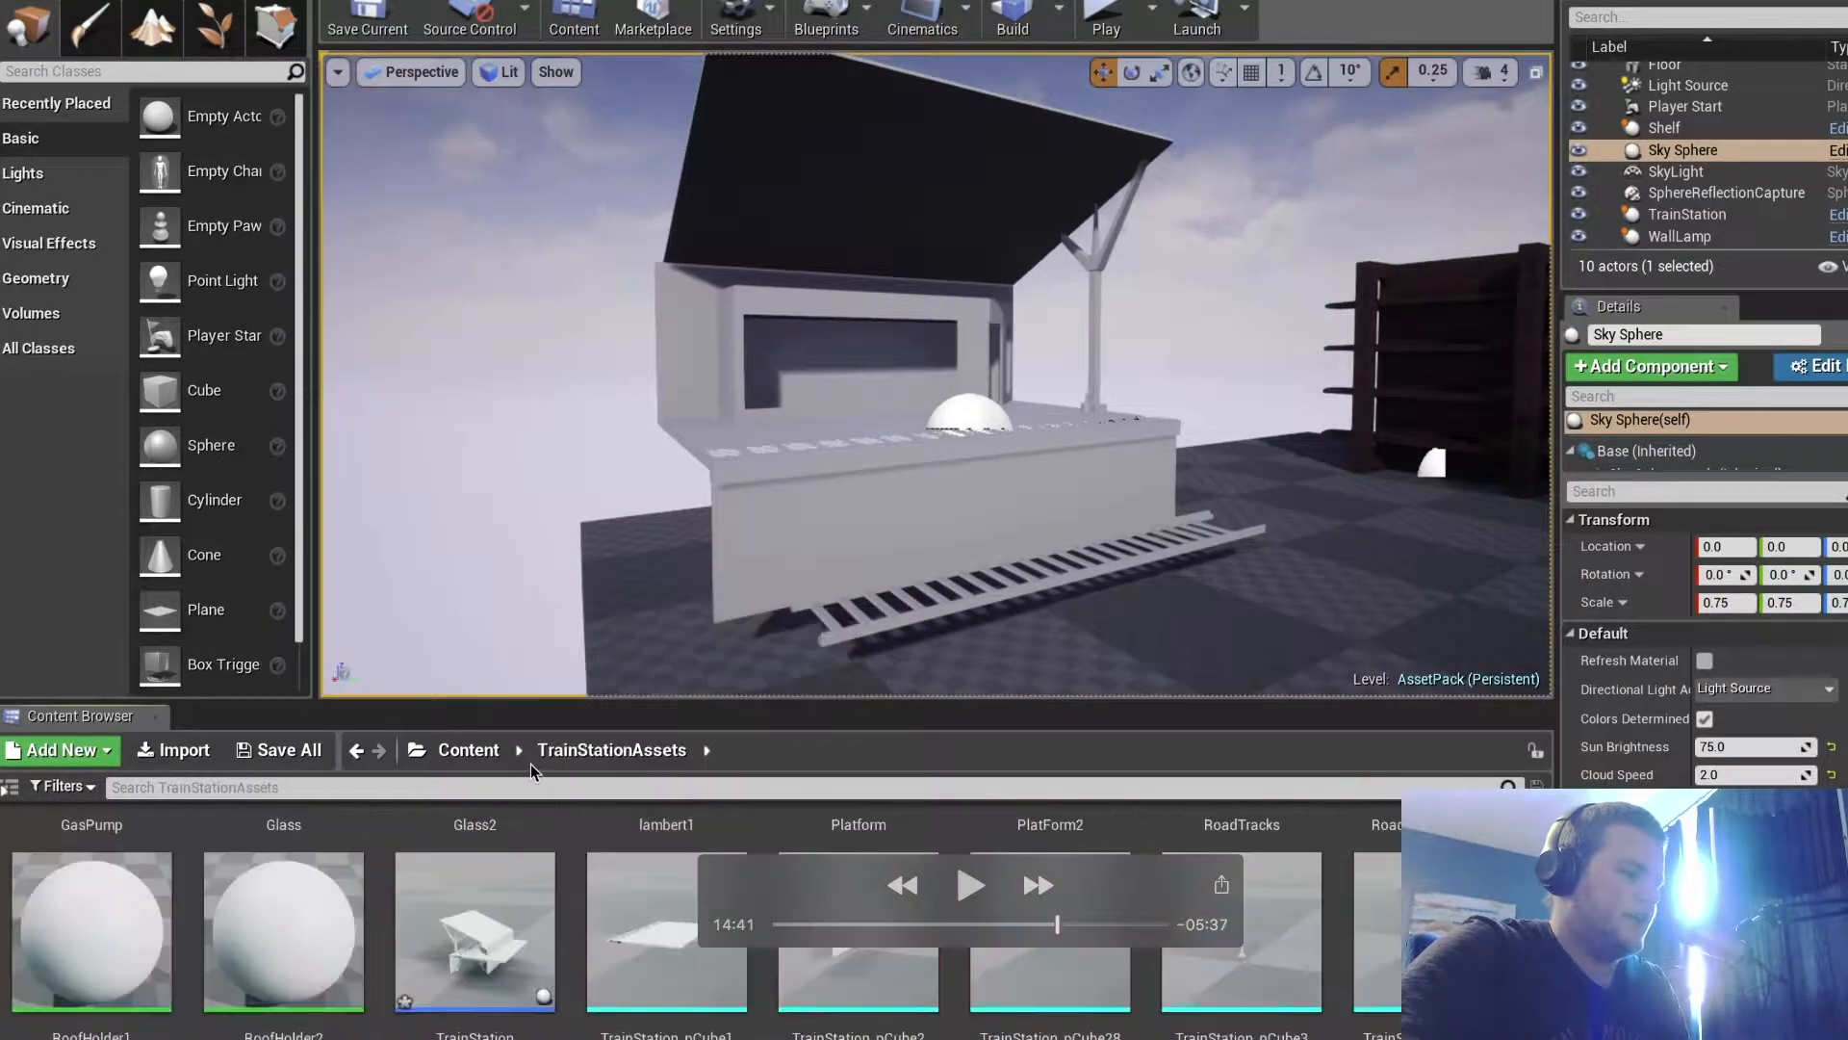
{"action": "left_click", "coordinate": [462, 750]}
{"action": "left_click", "coordinate": [319, 937]}
{"action": "double_click", "coordinate": [318, 937]}
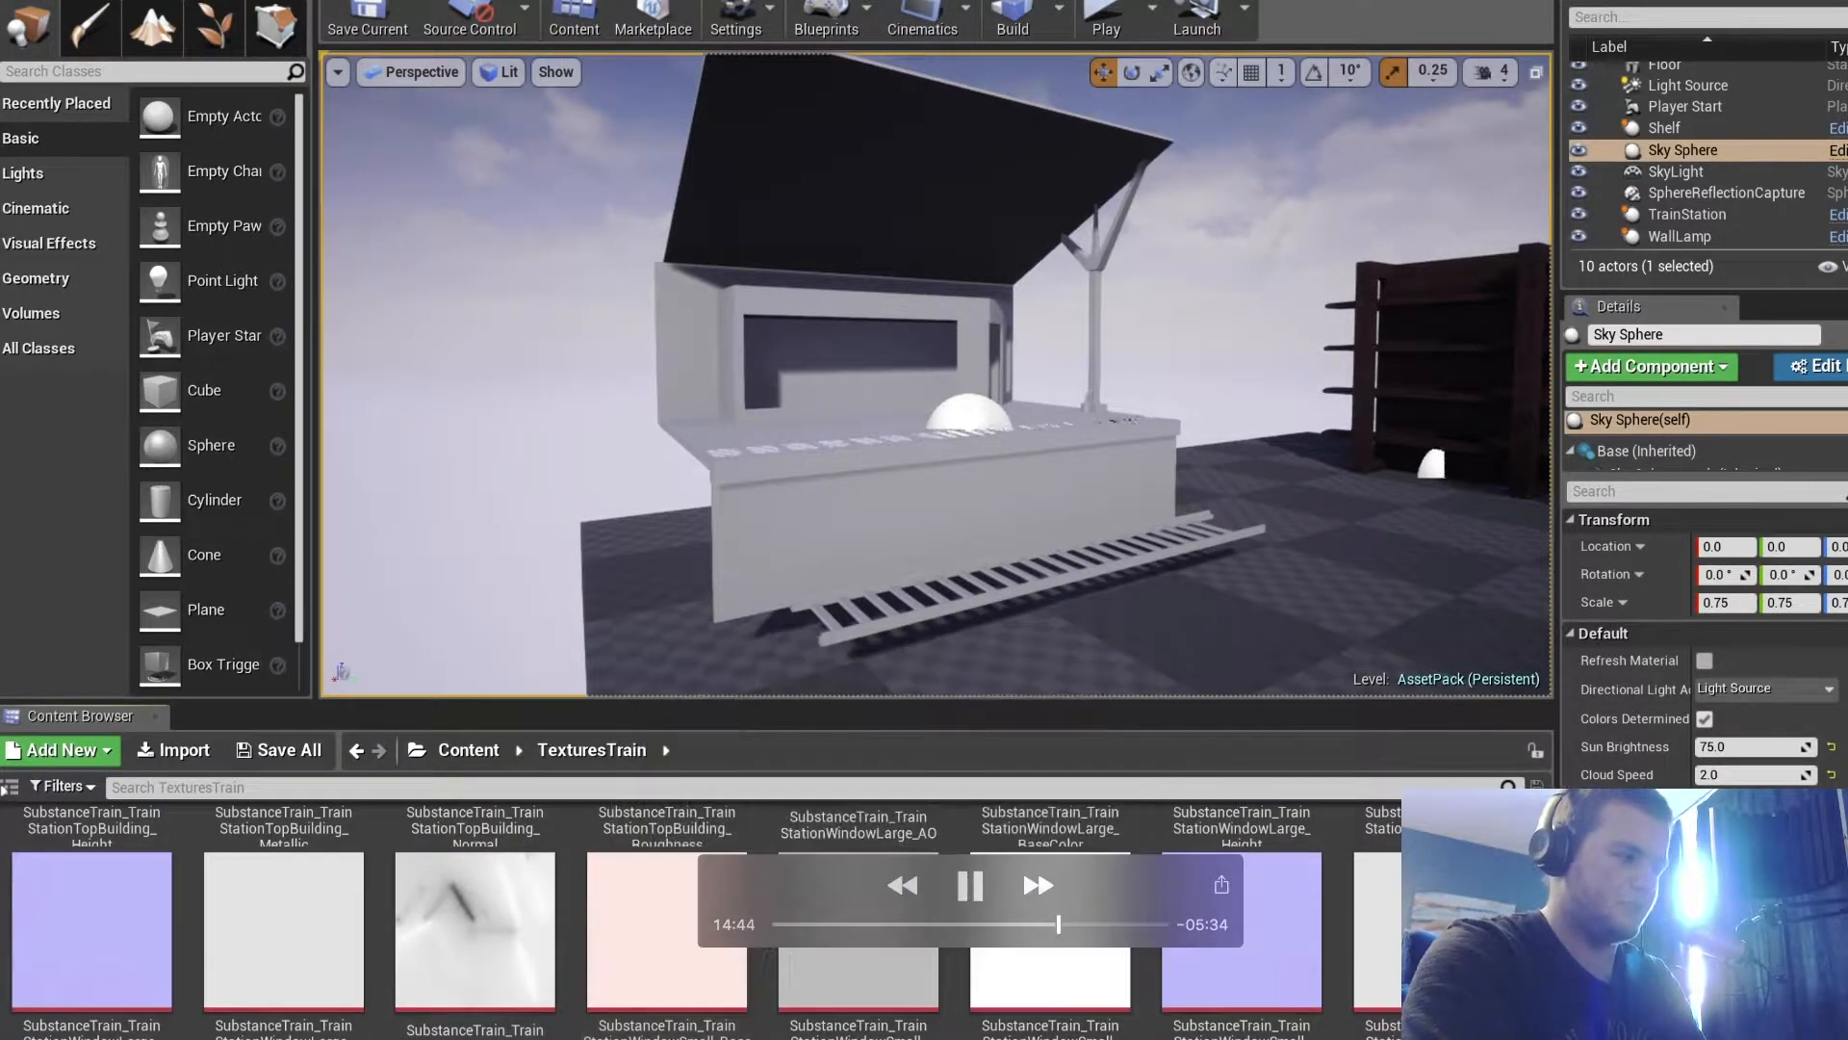
{"action": "right_click", "coordinate": [958, 924]}
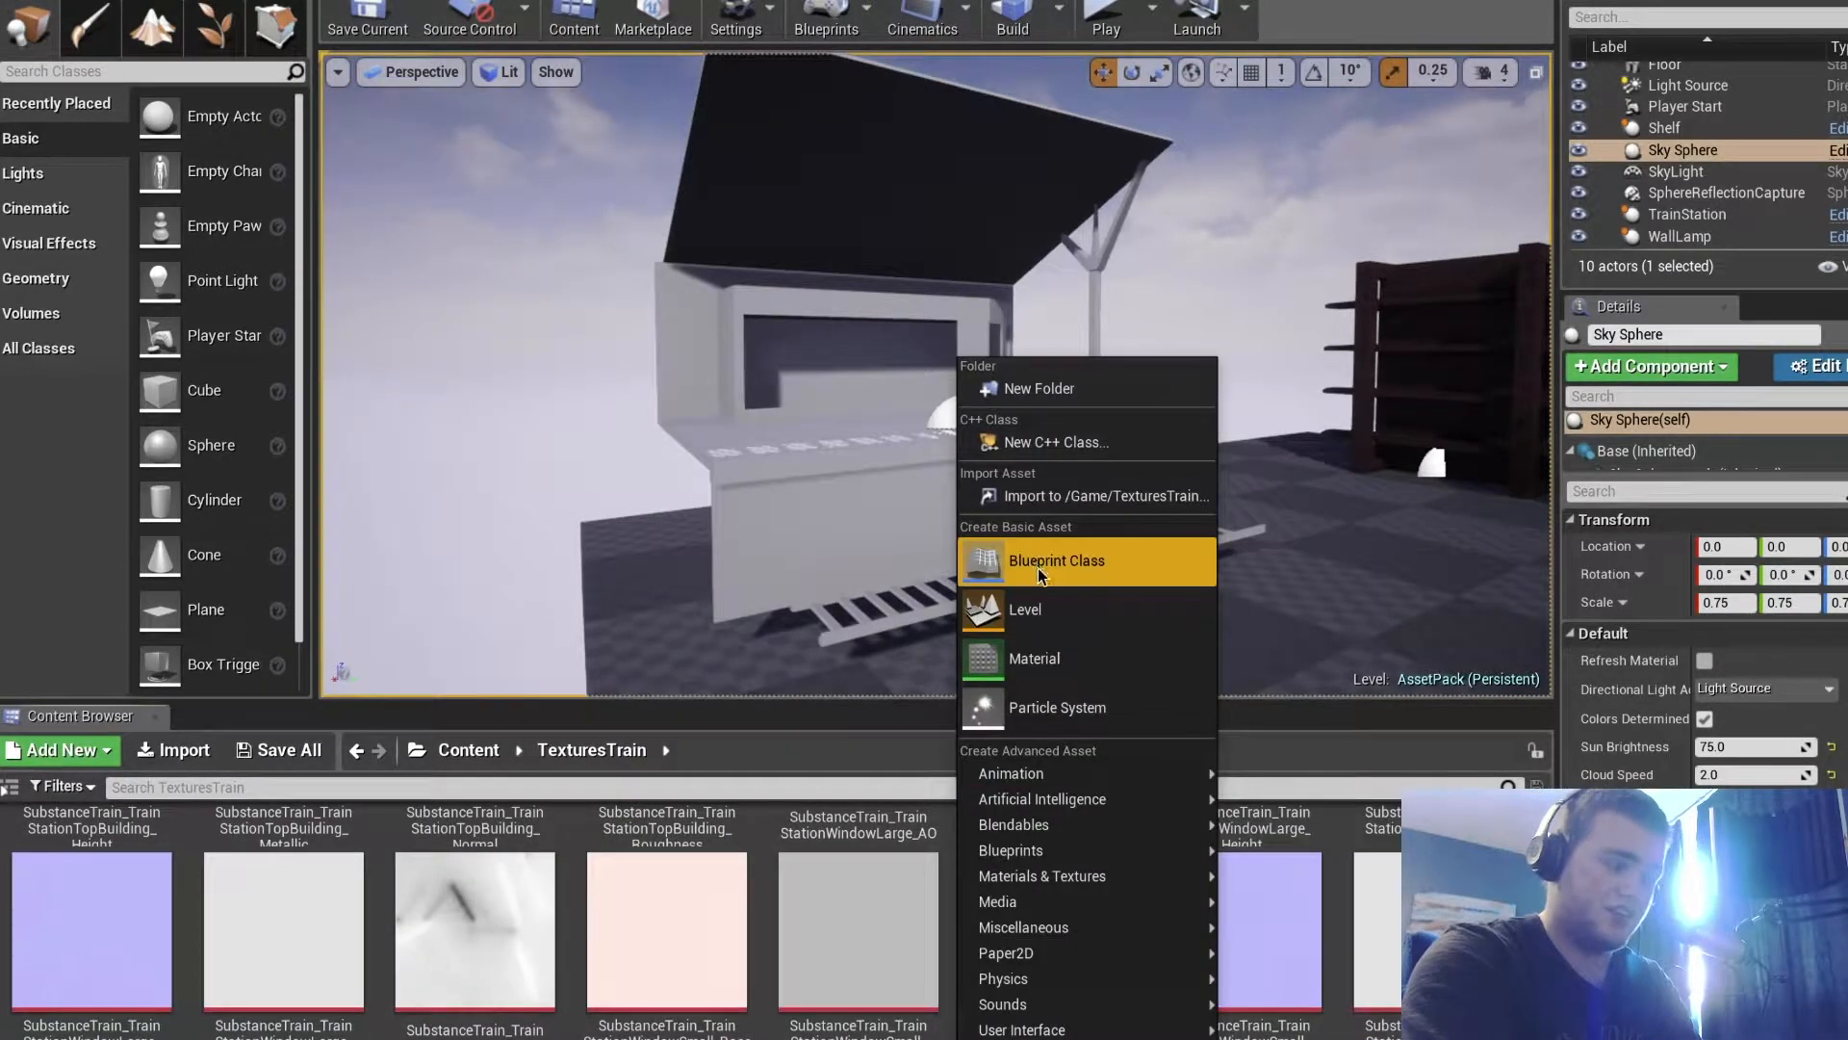
{"action": "left_click", "coordinate": [1021, 659]}
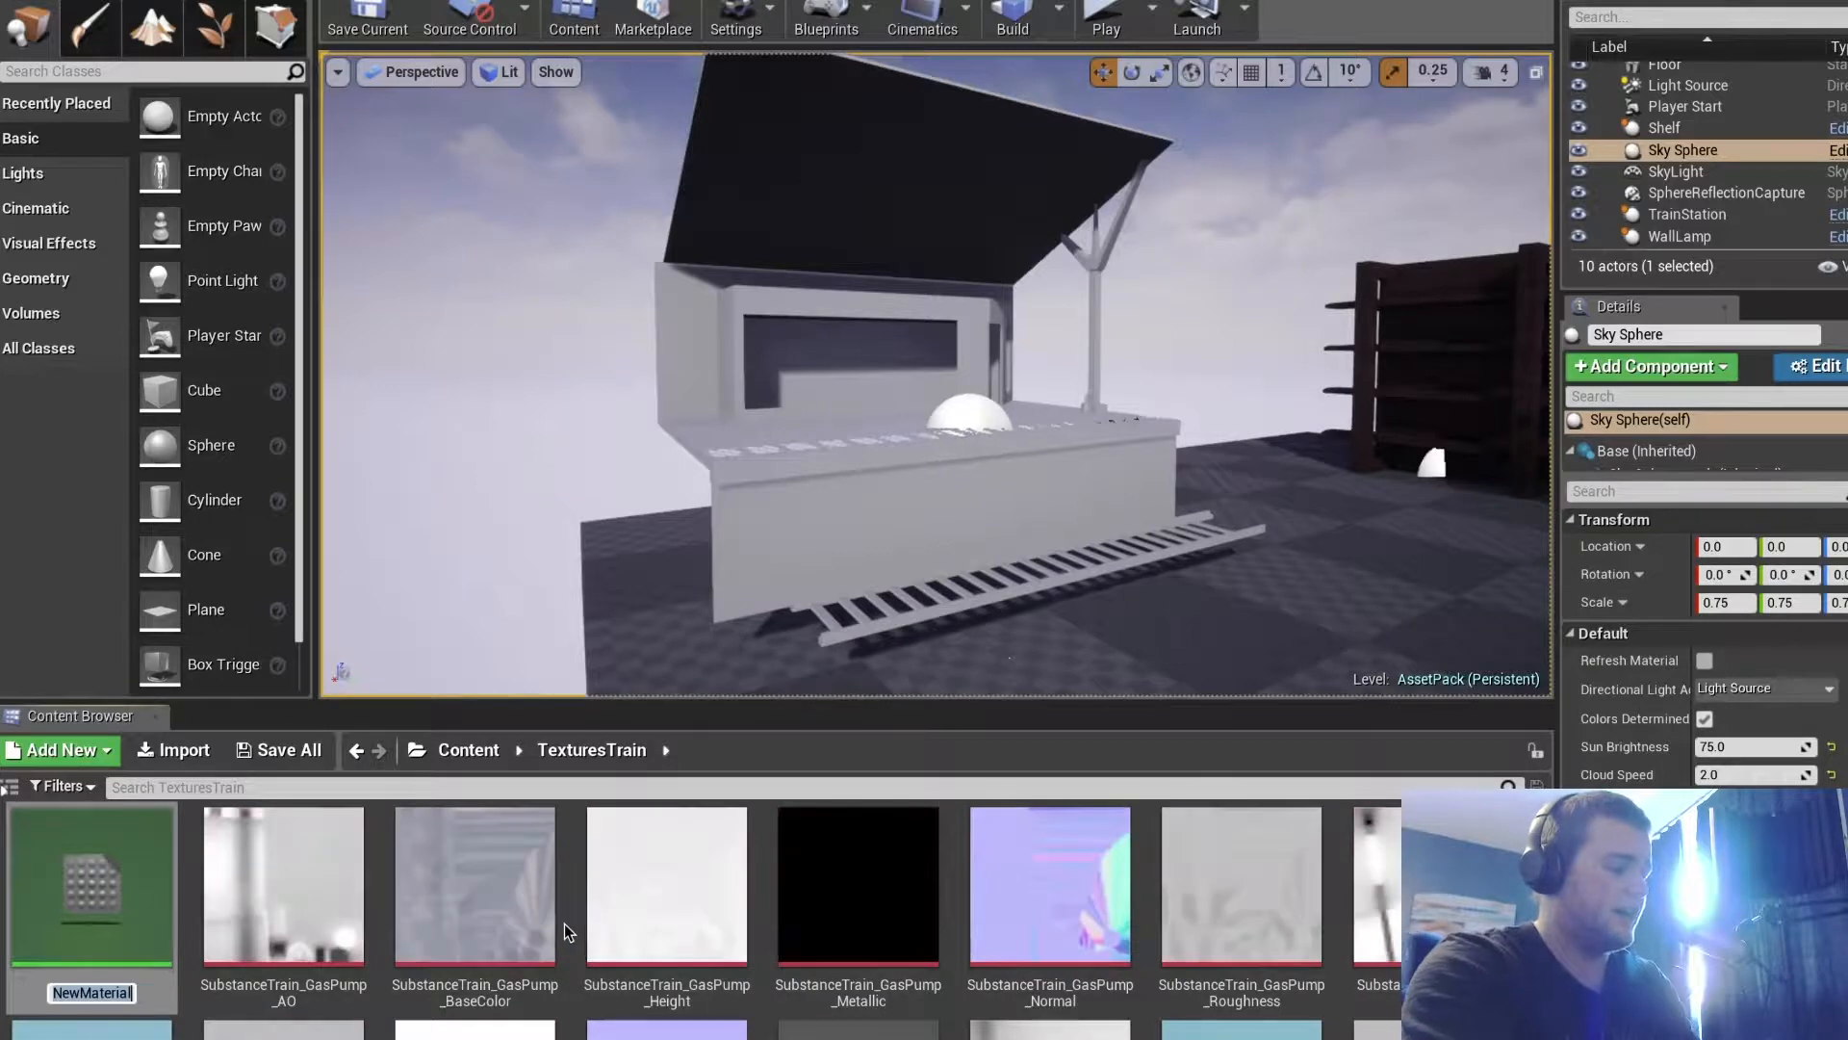
Try to name the new material TrainStation
{"action": "type", "text": "TrainST"}
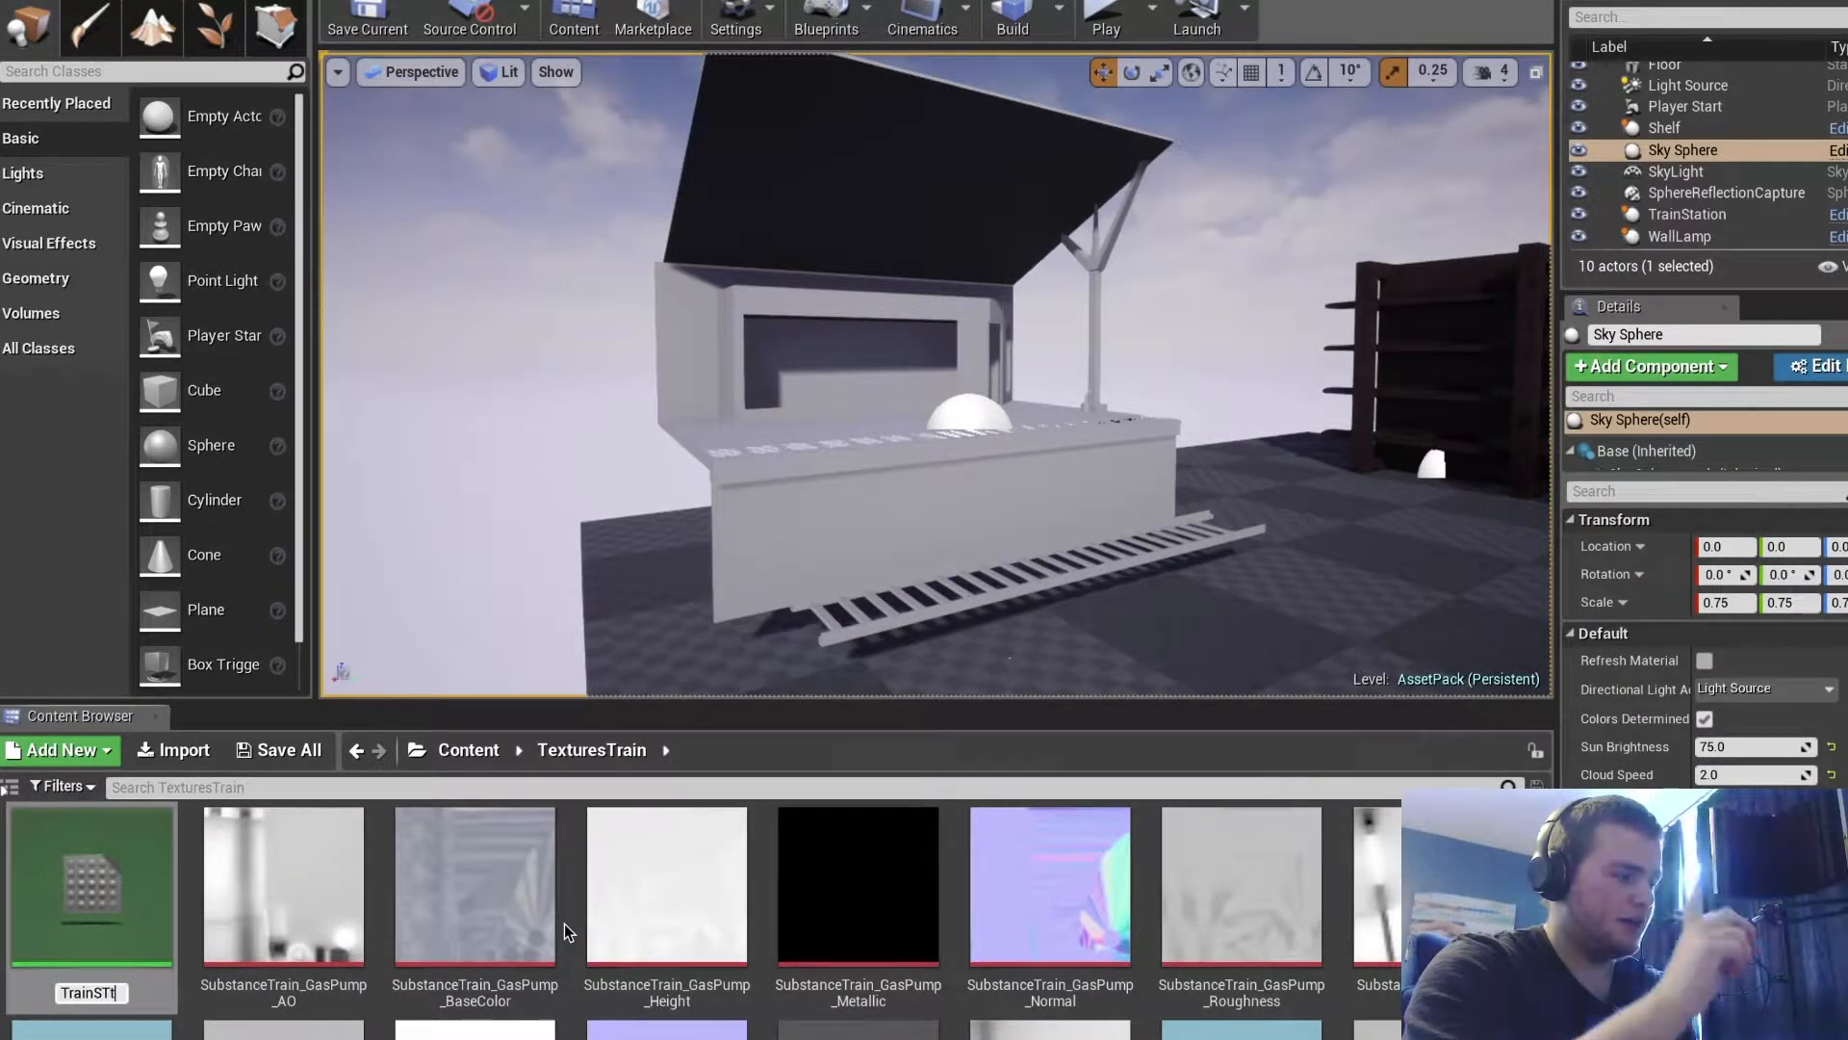
{"action": "key", "text": "BackSpace"}
{"action": "type", "text": "tat"}
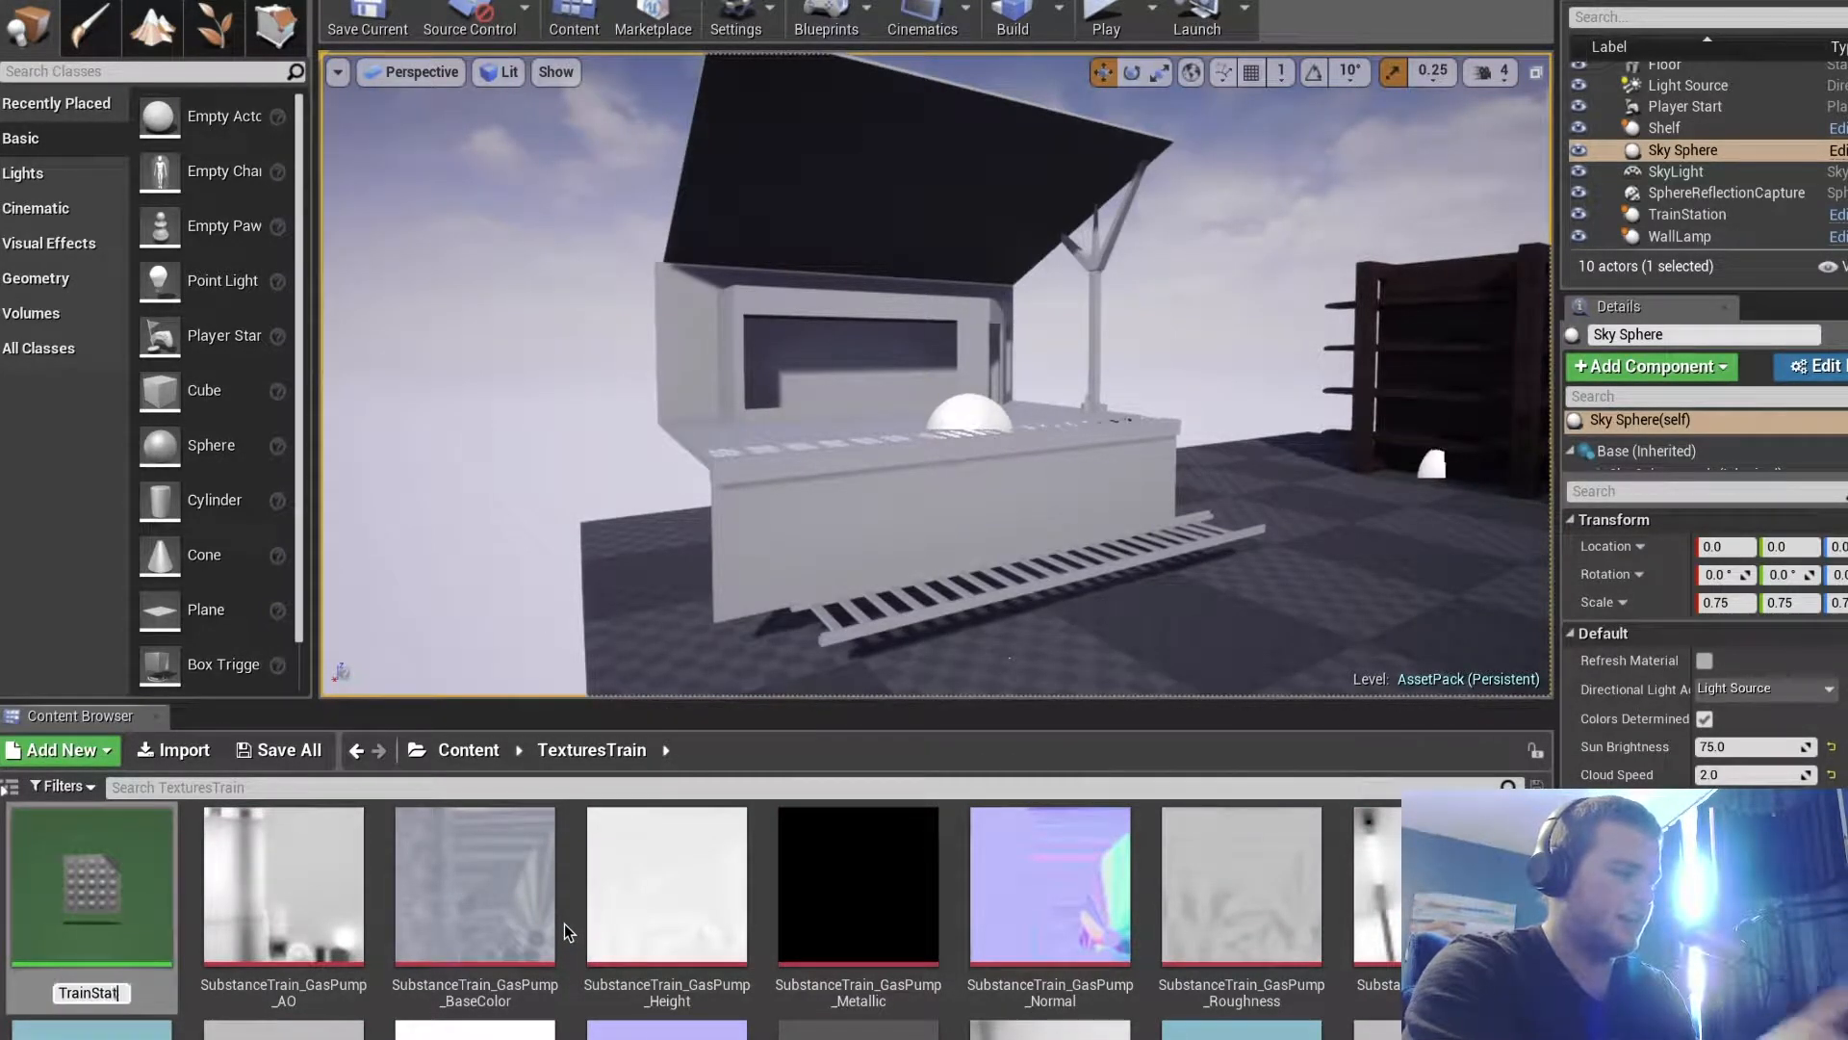
{"action": "type", "text": "ion"}
{"action": "key", "text": "Return"}
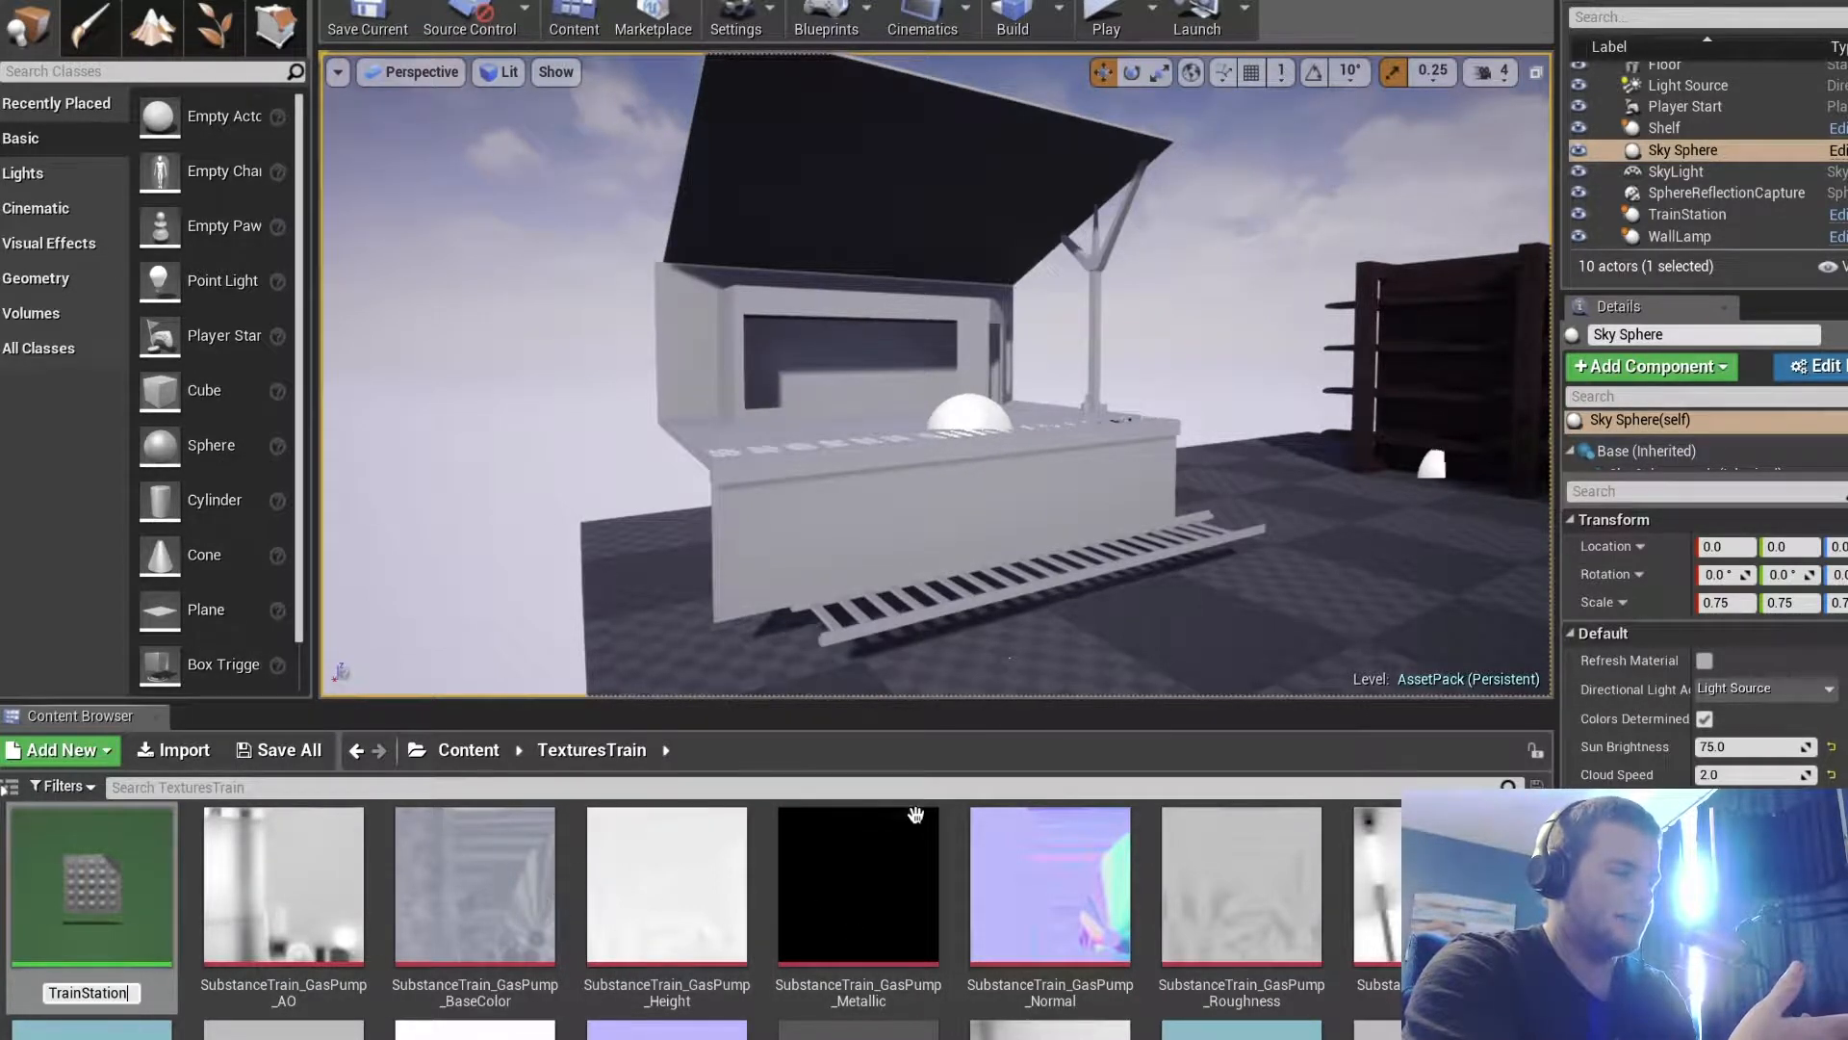
Look through the texture sets in the TexturesTrain folder to see which station parts need a material
{"action": "scroll", "coordinate": [914, 816], "scroll_direction": "down", "scroll_amount": 1}
{"action": "scroll", "coordinate": [914, 818], "scroll_direction": "down", "scroll_amount": 2}
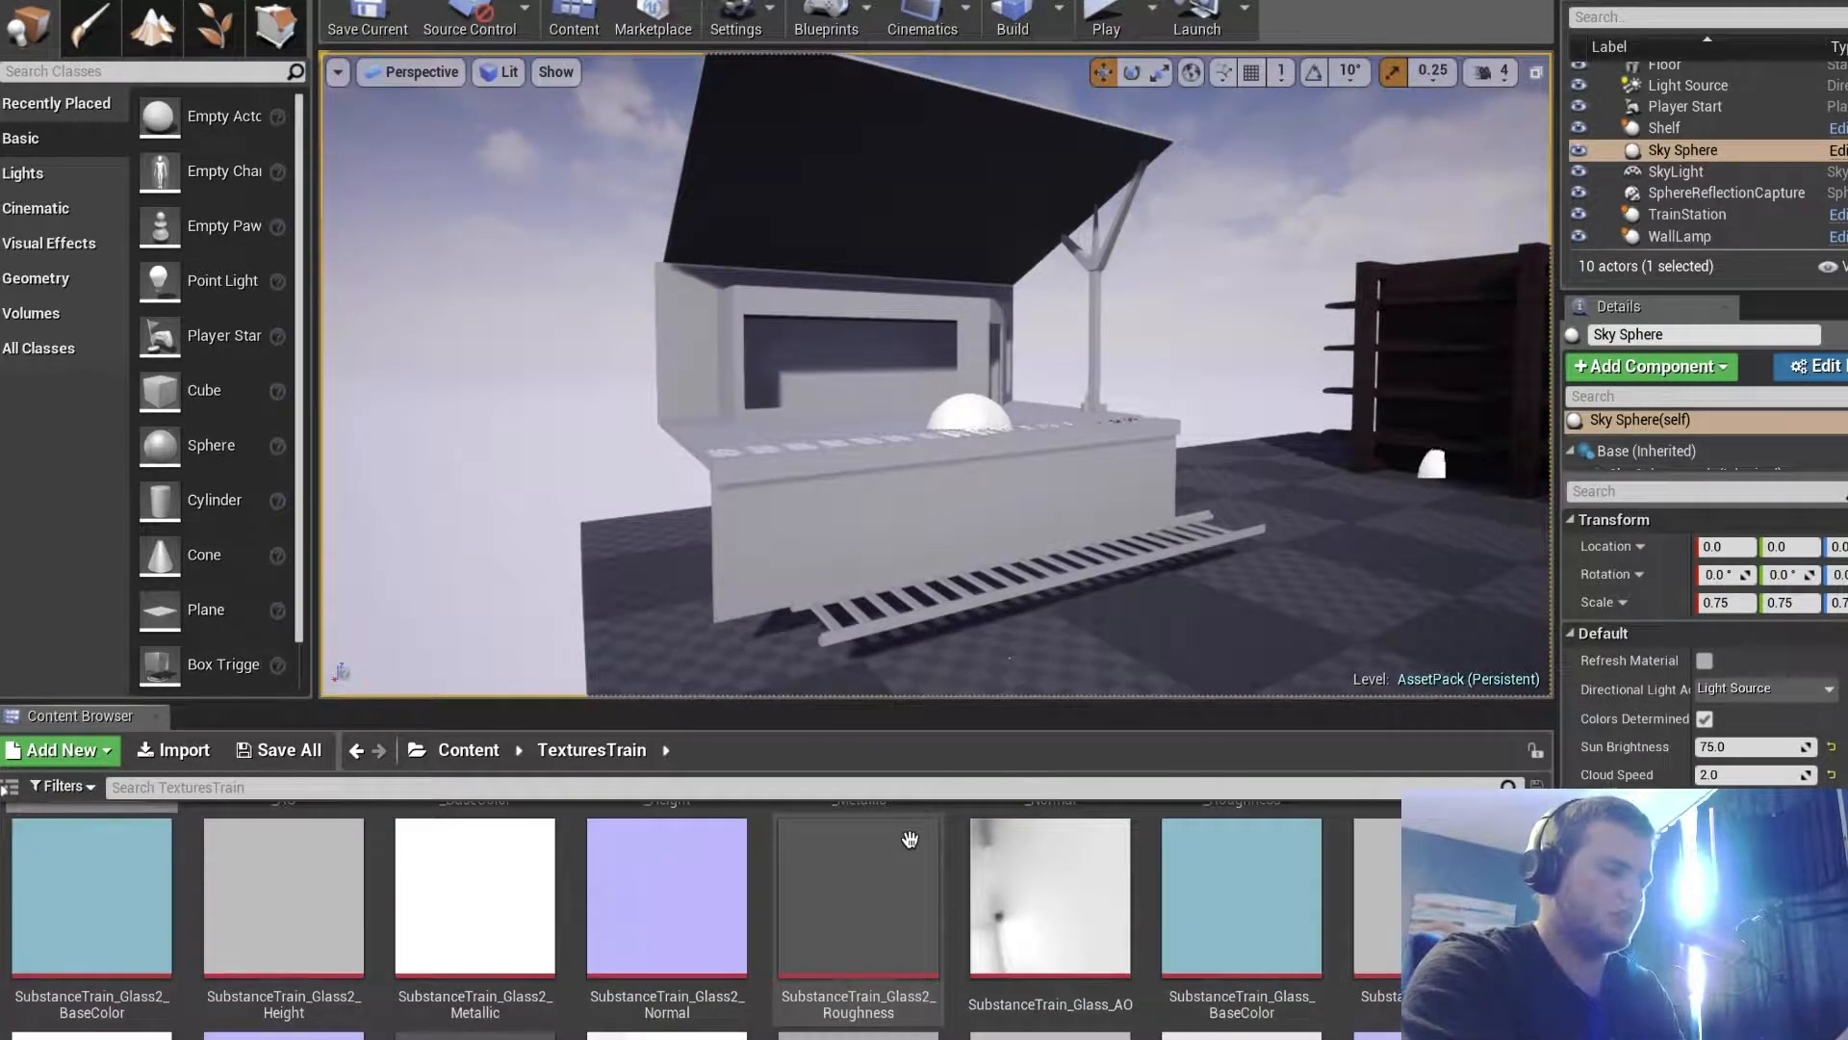
{"action": "scroll", "coordinate": [910, 838], "scroll_direction": "down", "scroll_amount": 3}
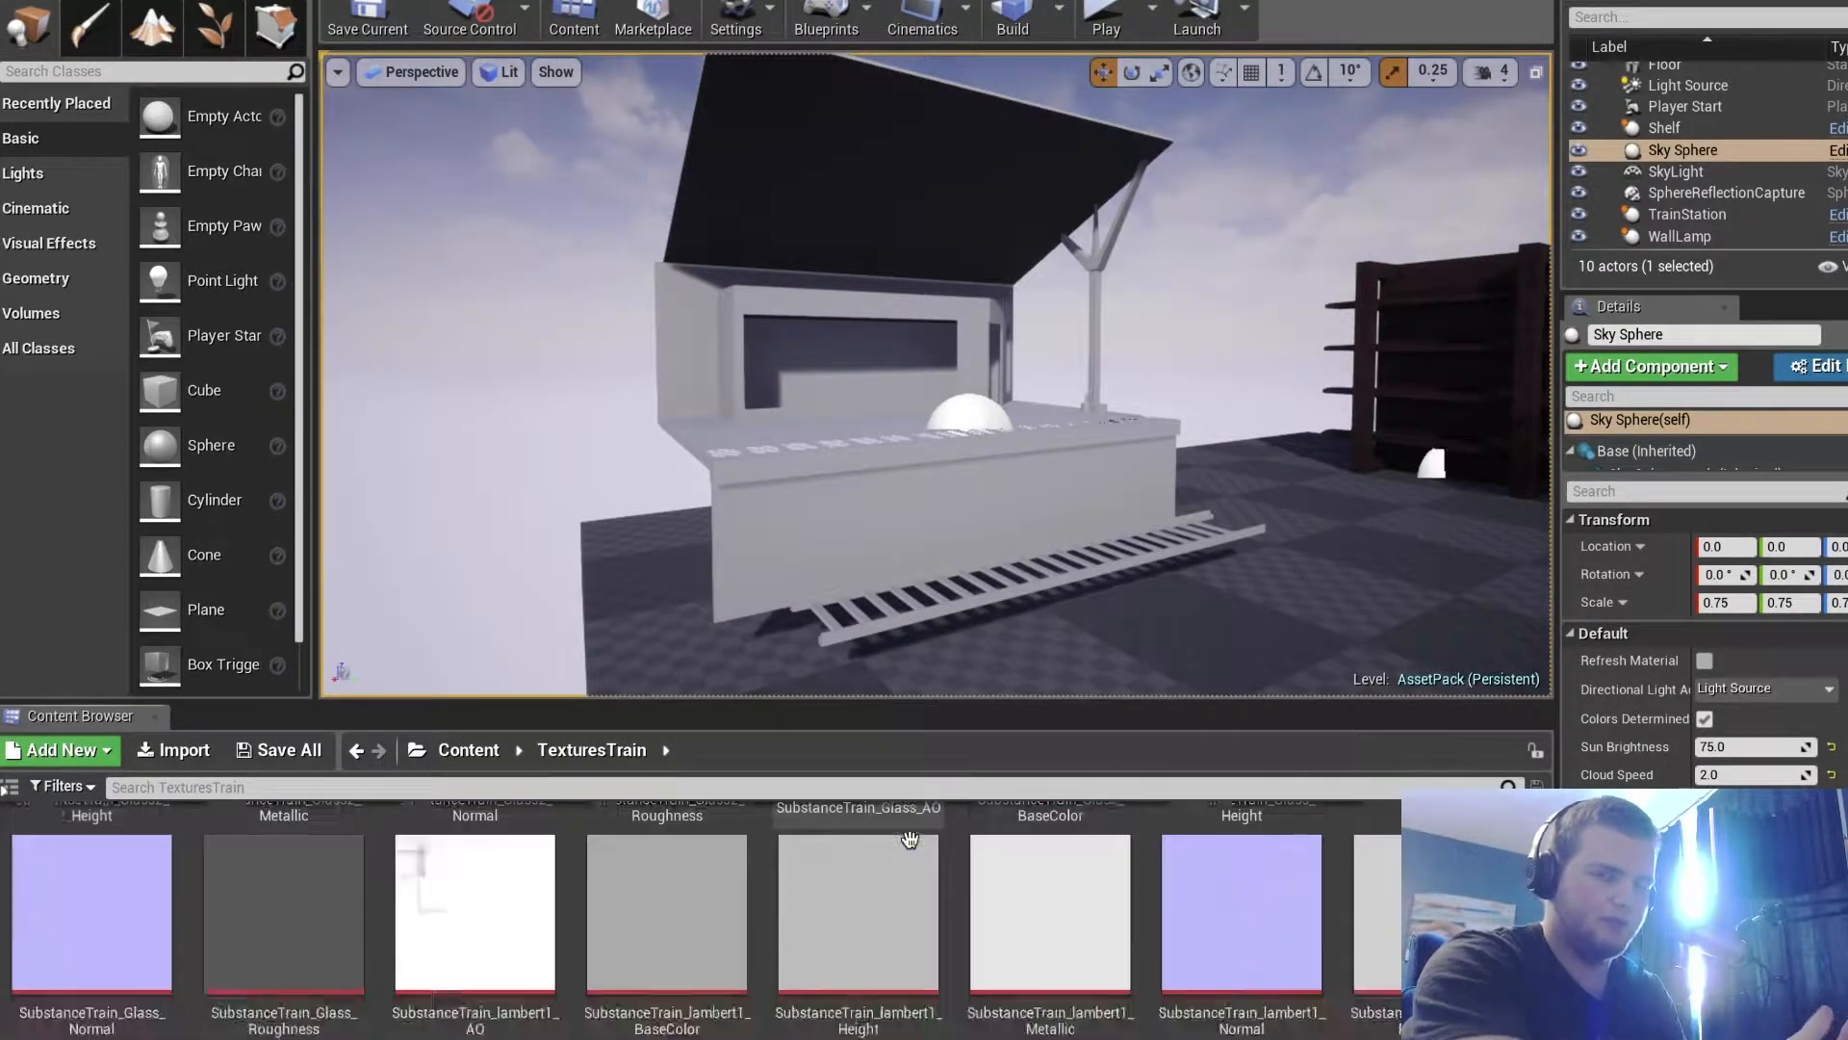
{"action": "scroll", "coordinate": [910, 839], "scroll_direction": "up", "scroll_amount": 5}
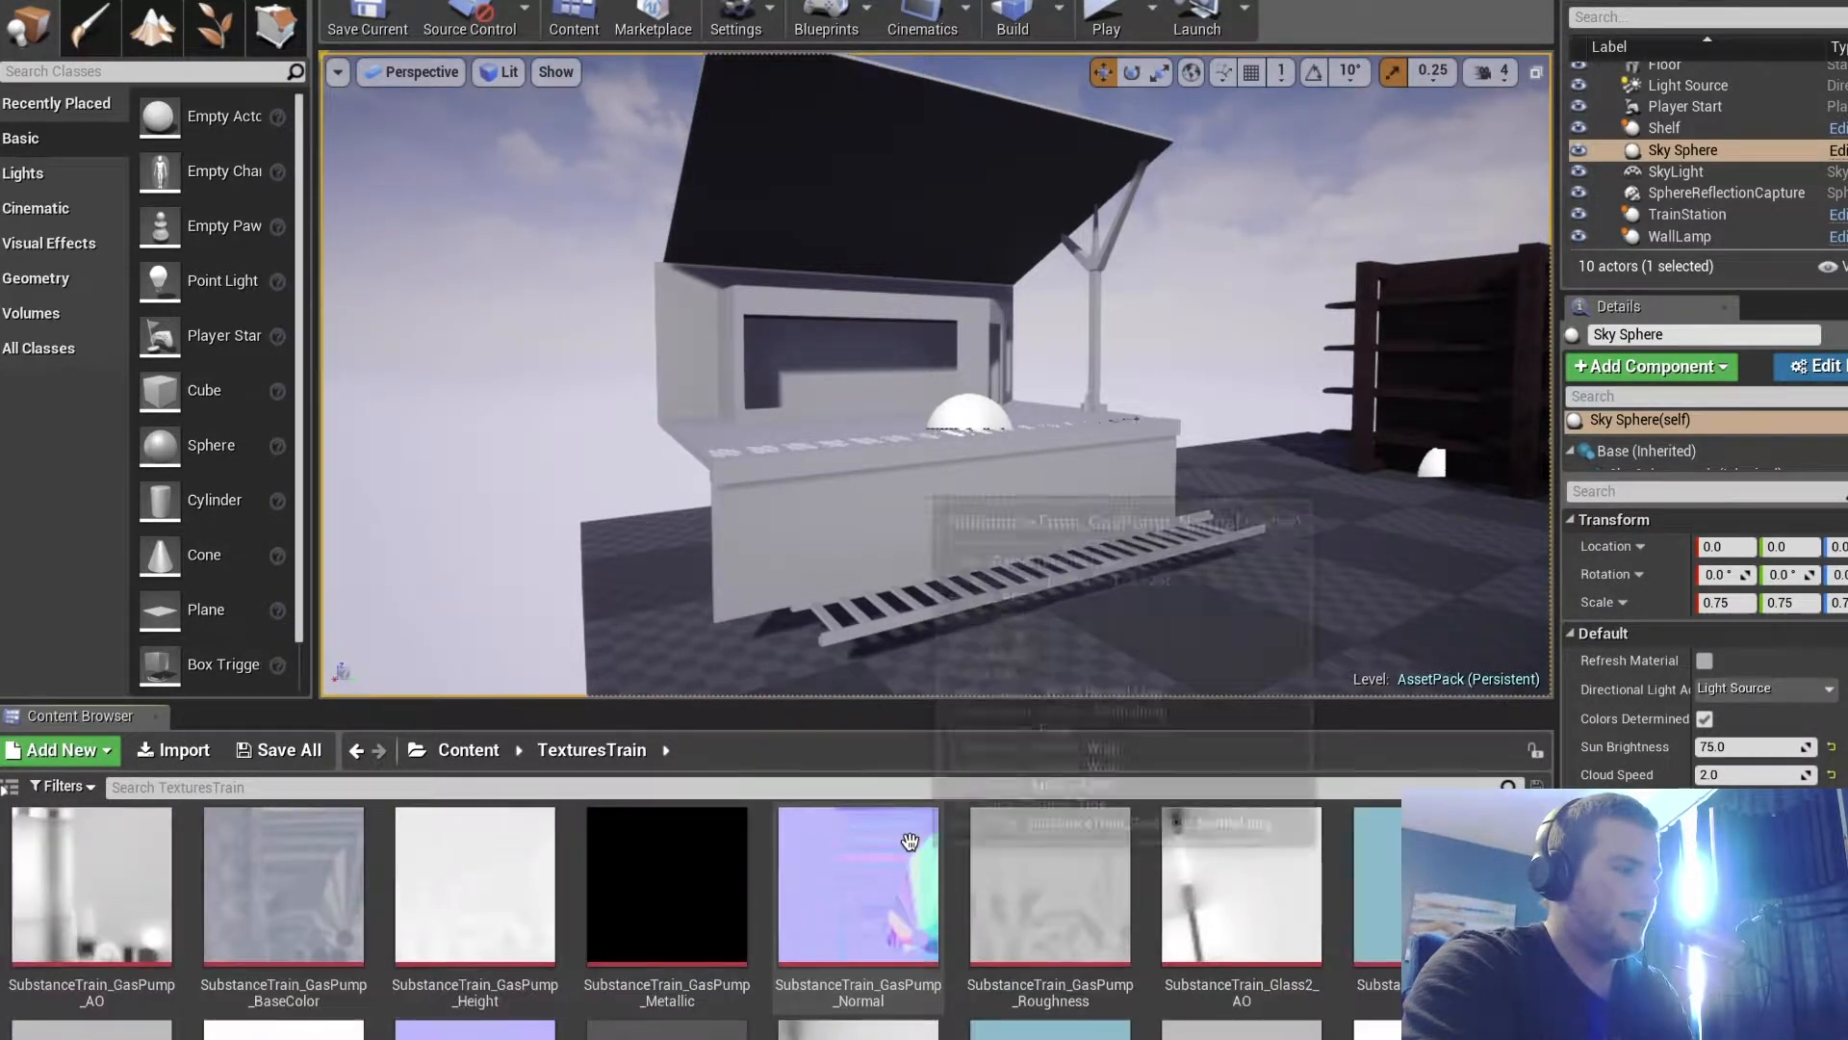
{"action": "scroll", "coordinate": [432, 895], "scroll_direction": "down", "scroll_amount": 10}
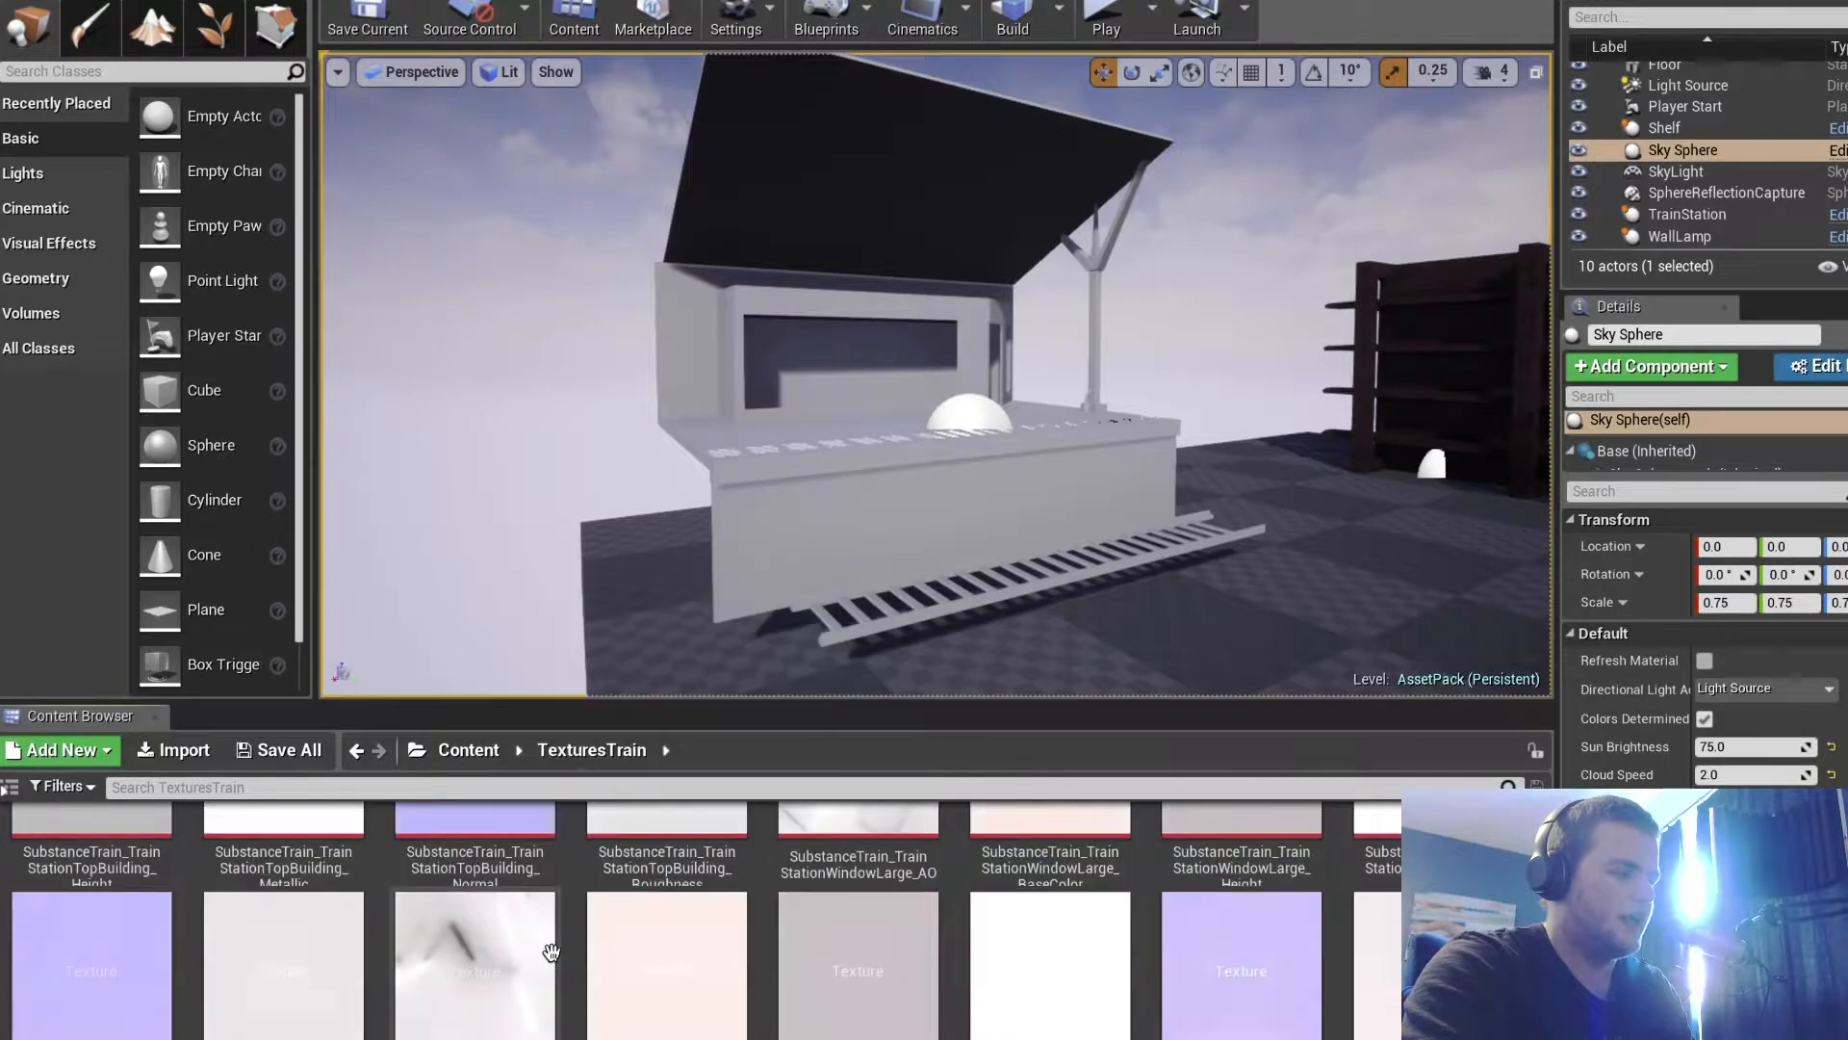
{"action": "double_click", "coordinate": [140, 1028]}
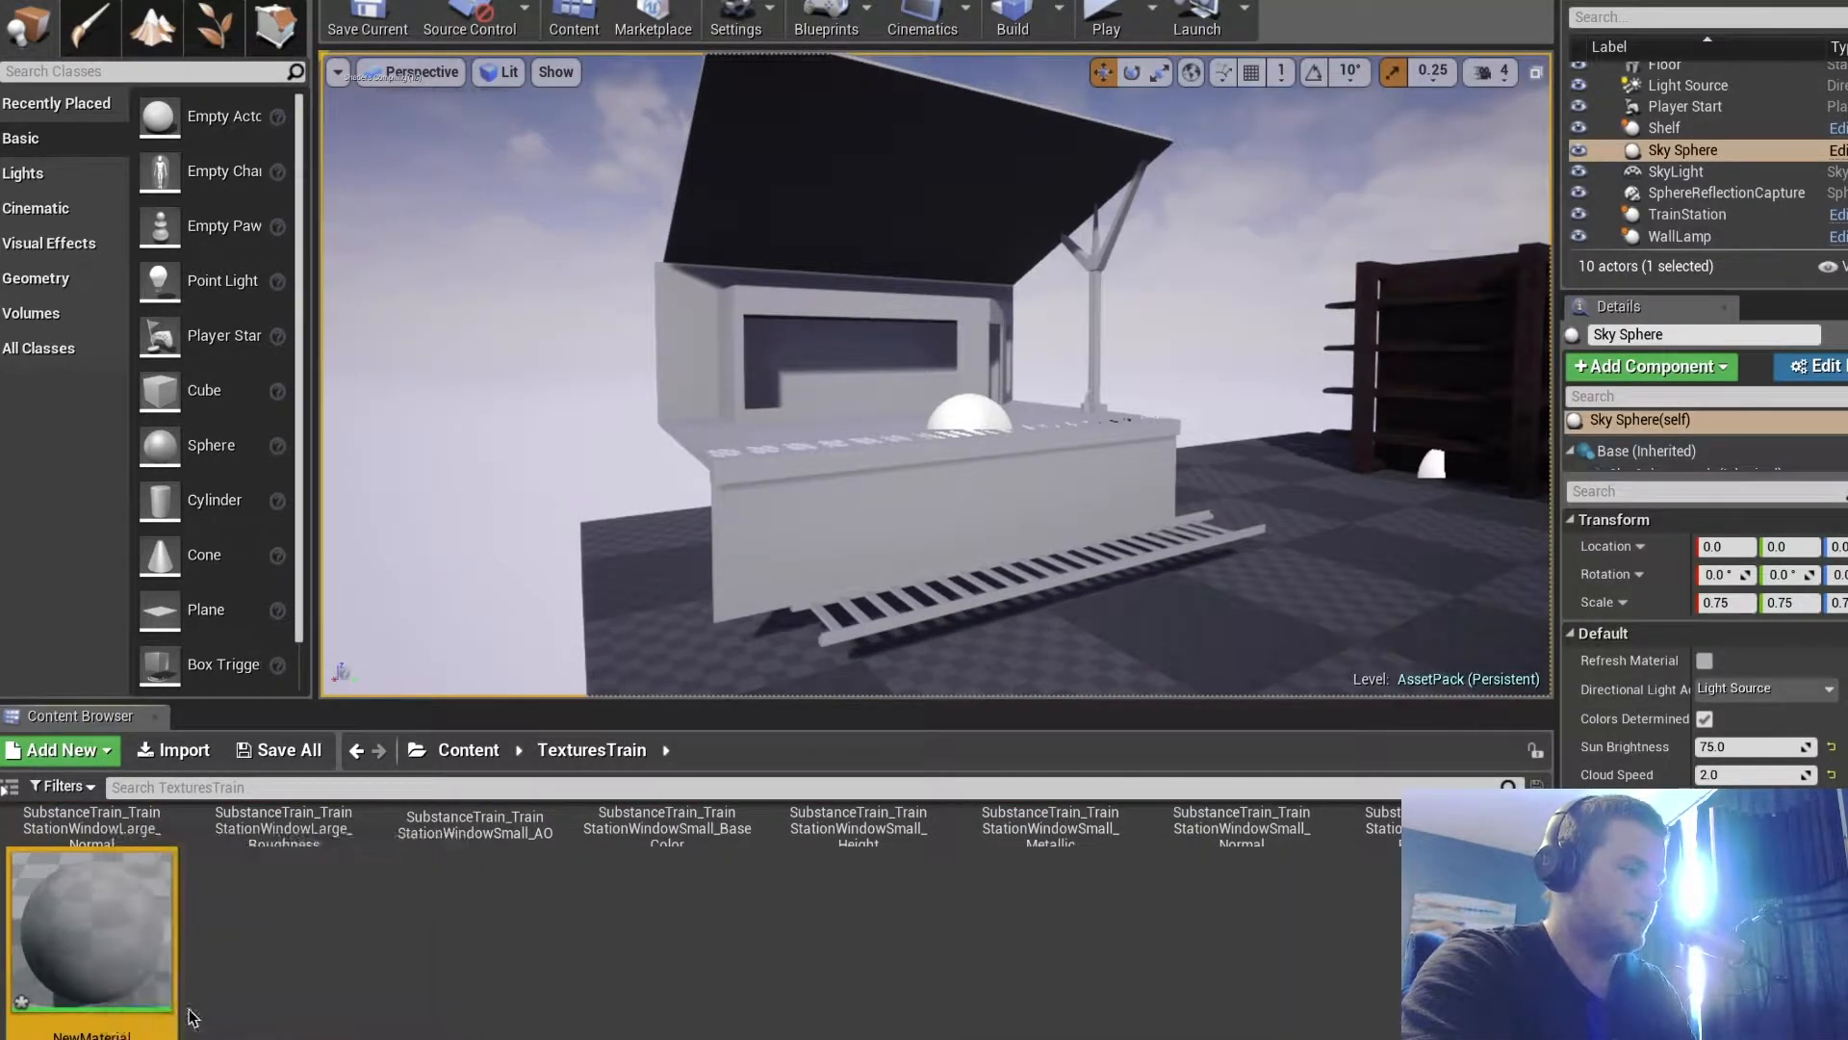
{"action": "right_click", "coordinate": [101, 934]}
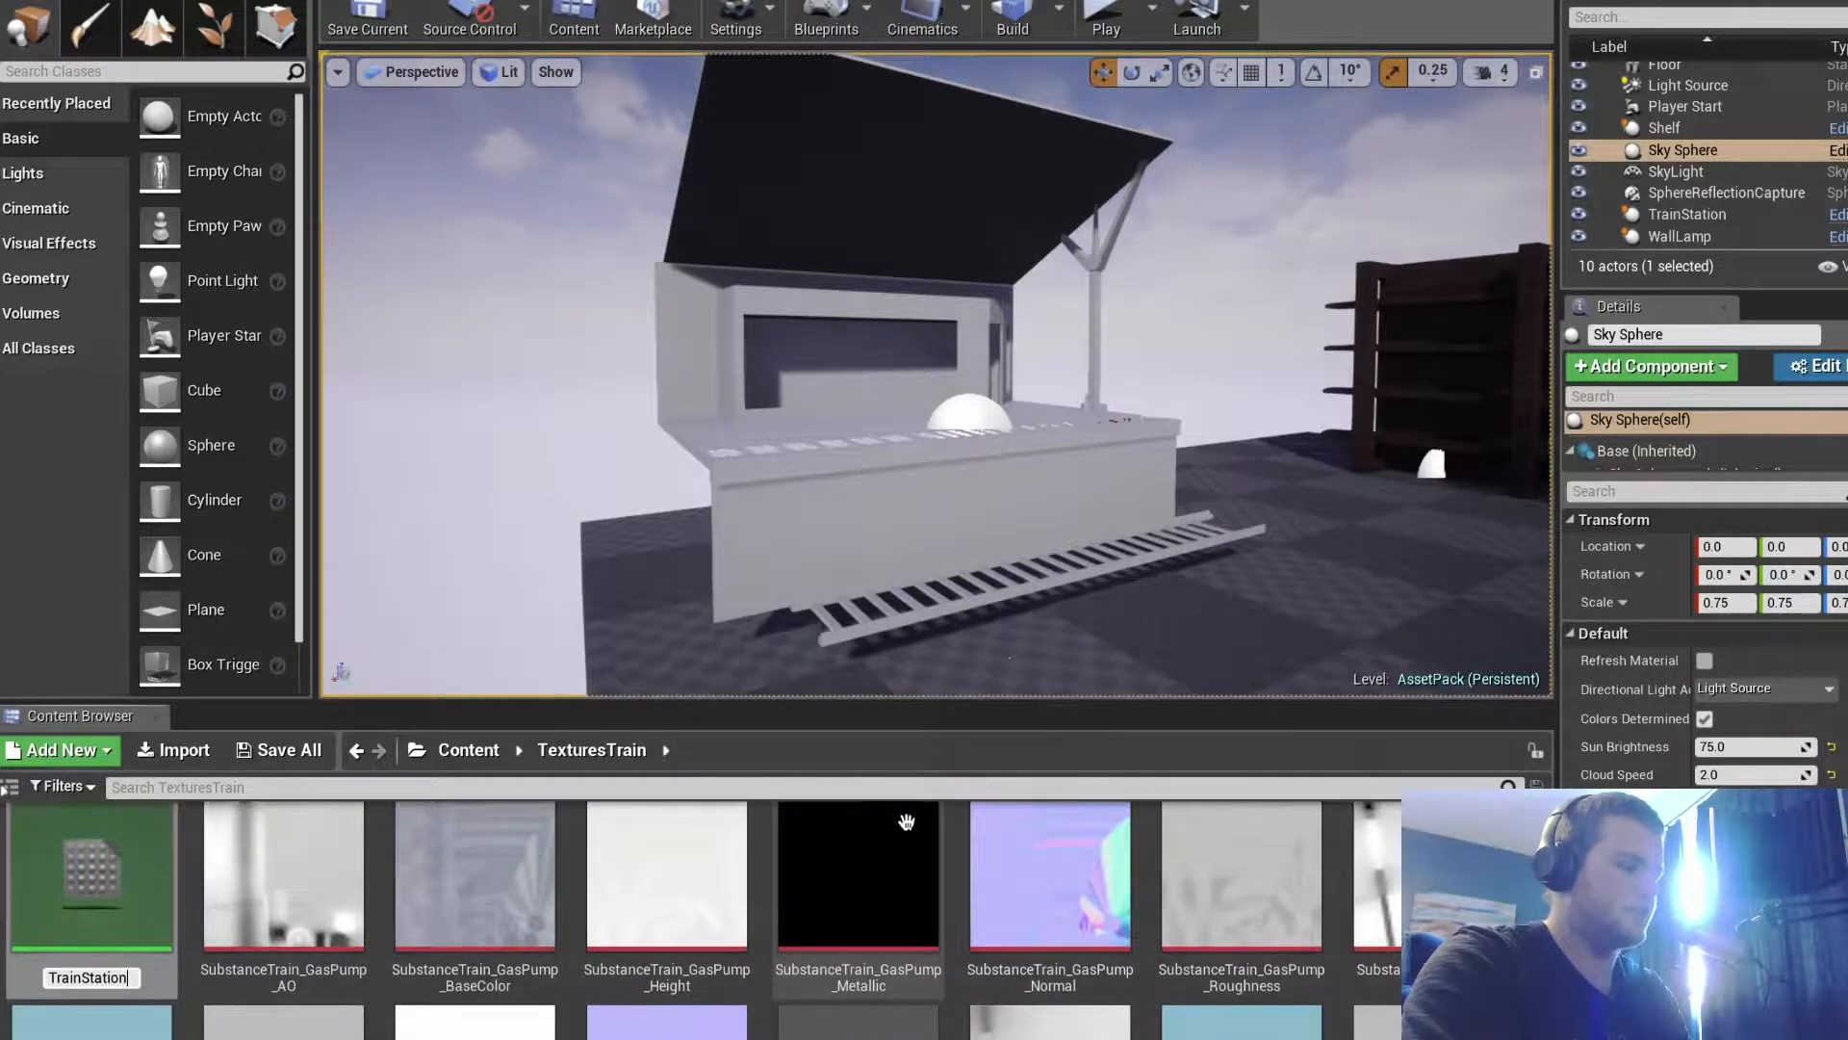
{"action": "scroll", "coordinate": [908, 819], "scroll_direction": "down", "scroll_amount": 4}
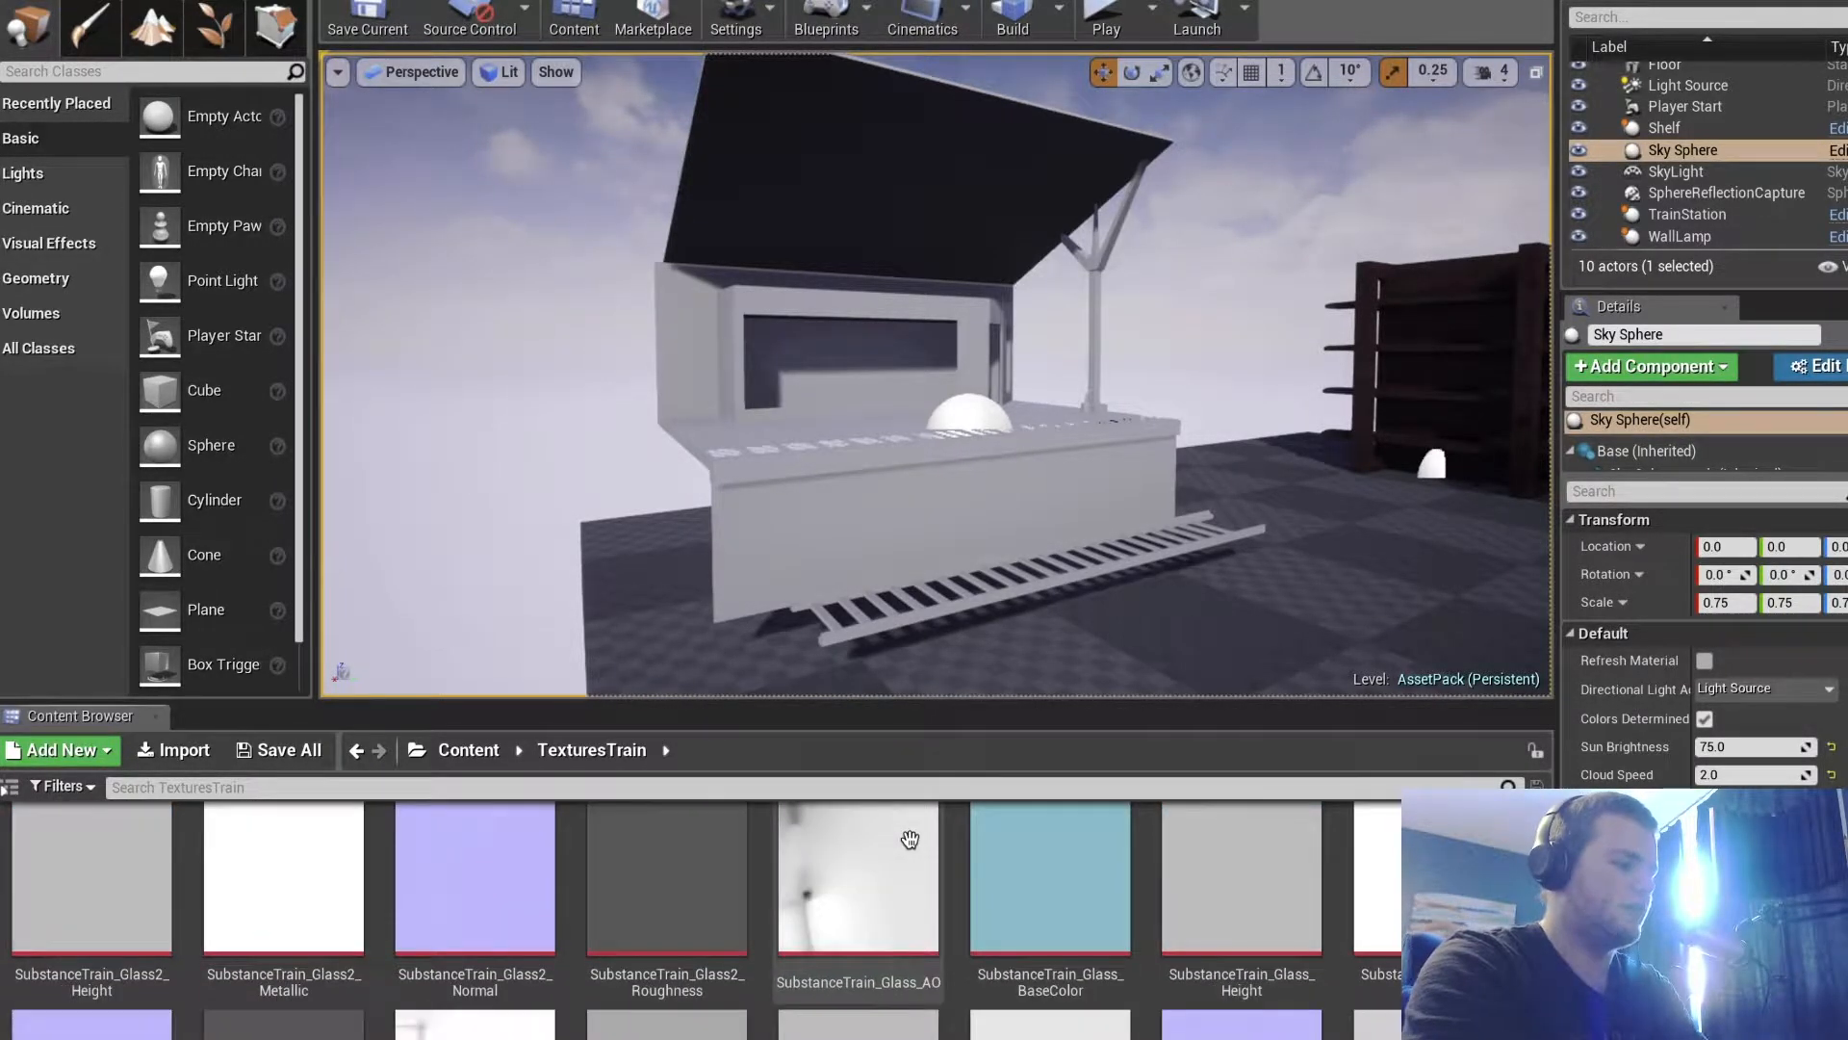
{"action": "scroll", "coordinate": [910, 839], "scroll_direction": "down", "scroll_amount": 3}
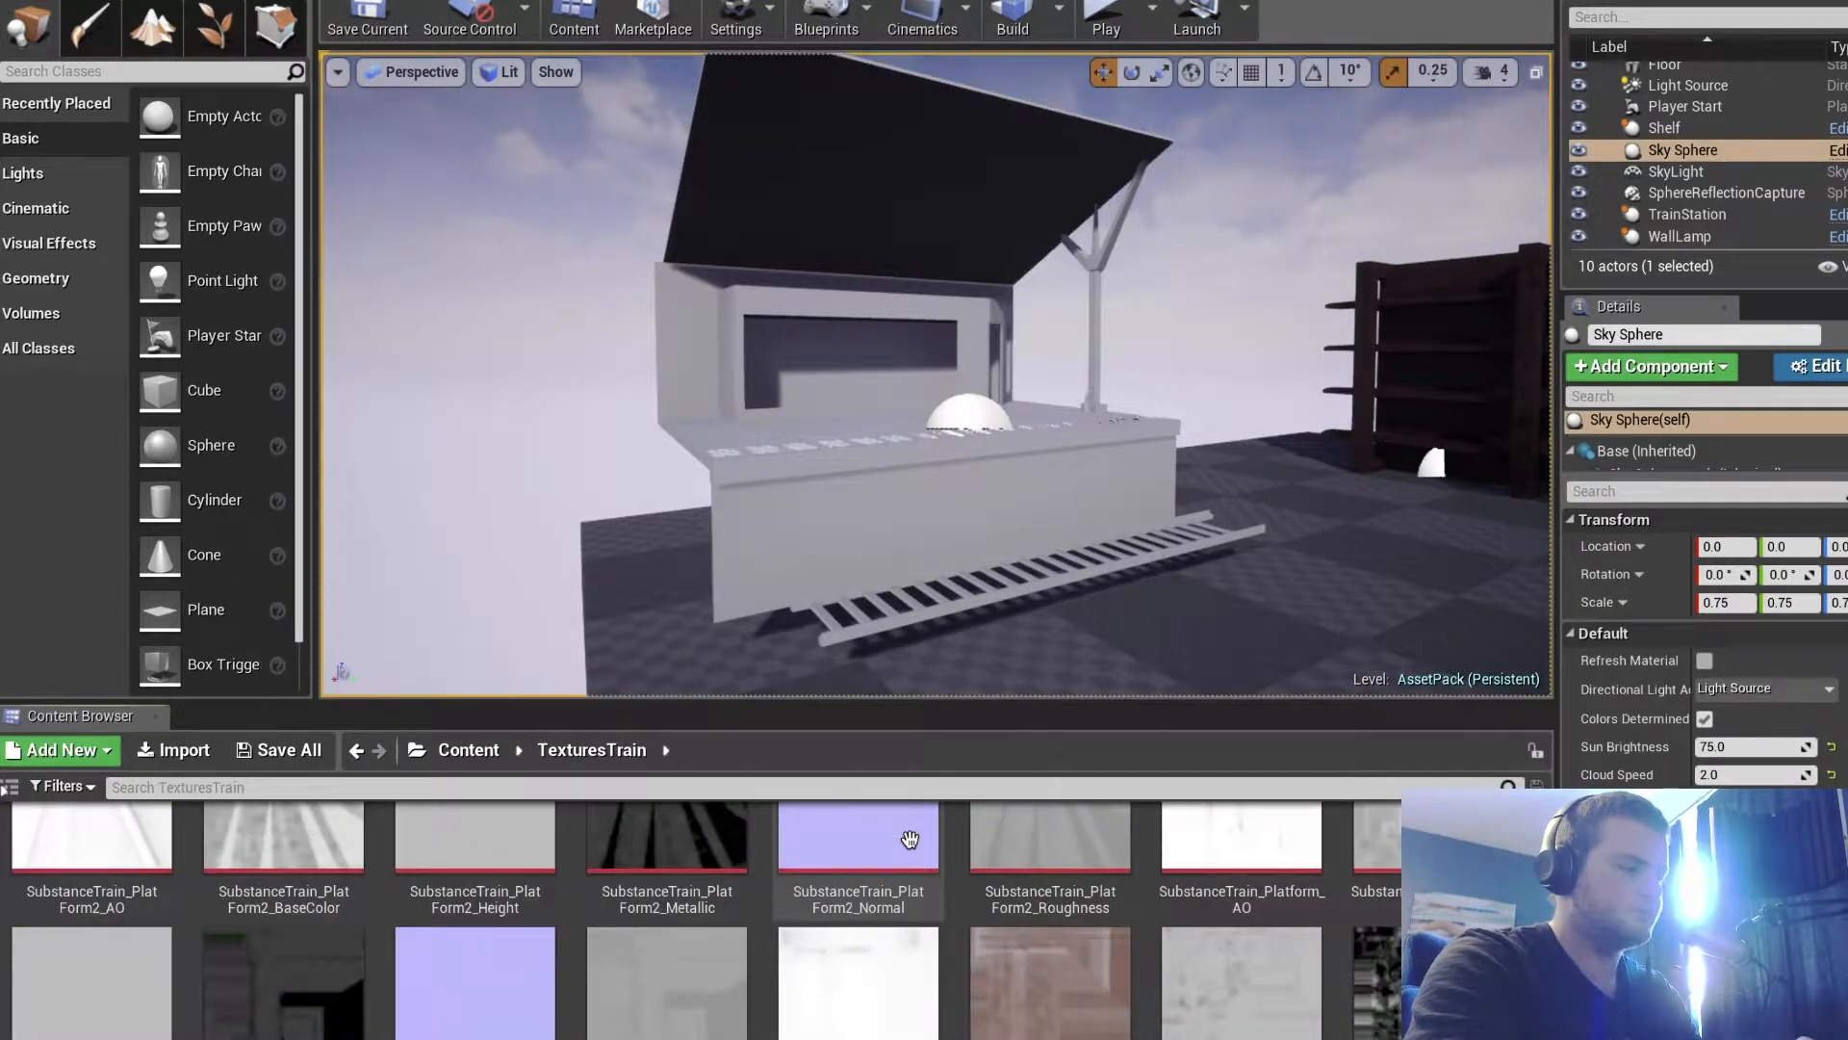
{"action": "scroll", "coordinate": [910, 839], "scroll_direction": "up", "scroll_amount": 5}
{"action": "mouse_move", "coordinate": [411, 885]}
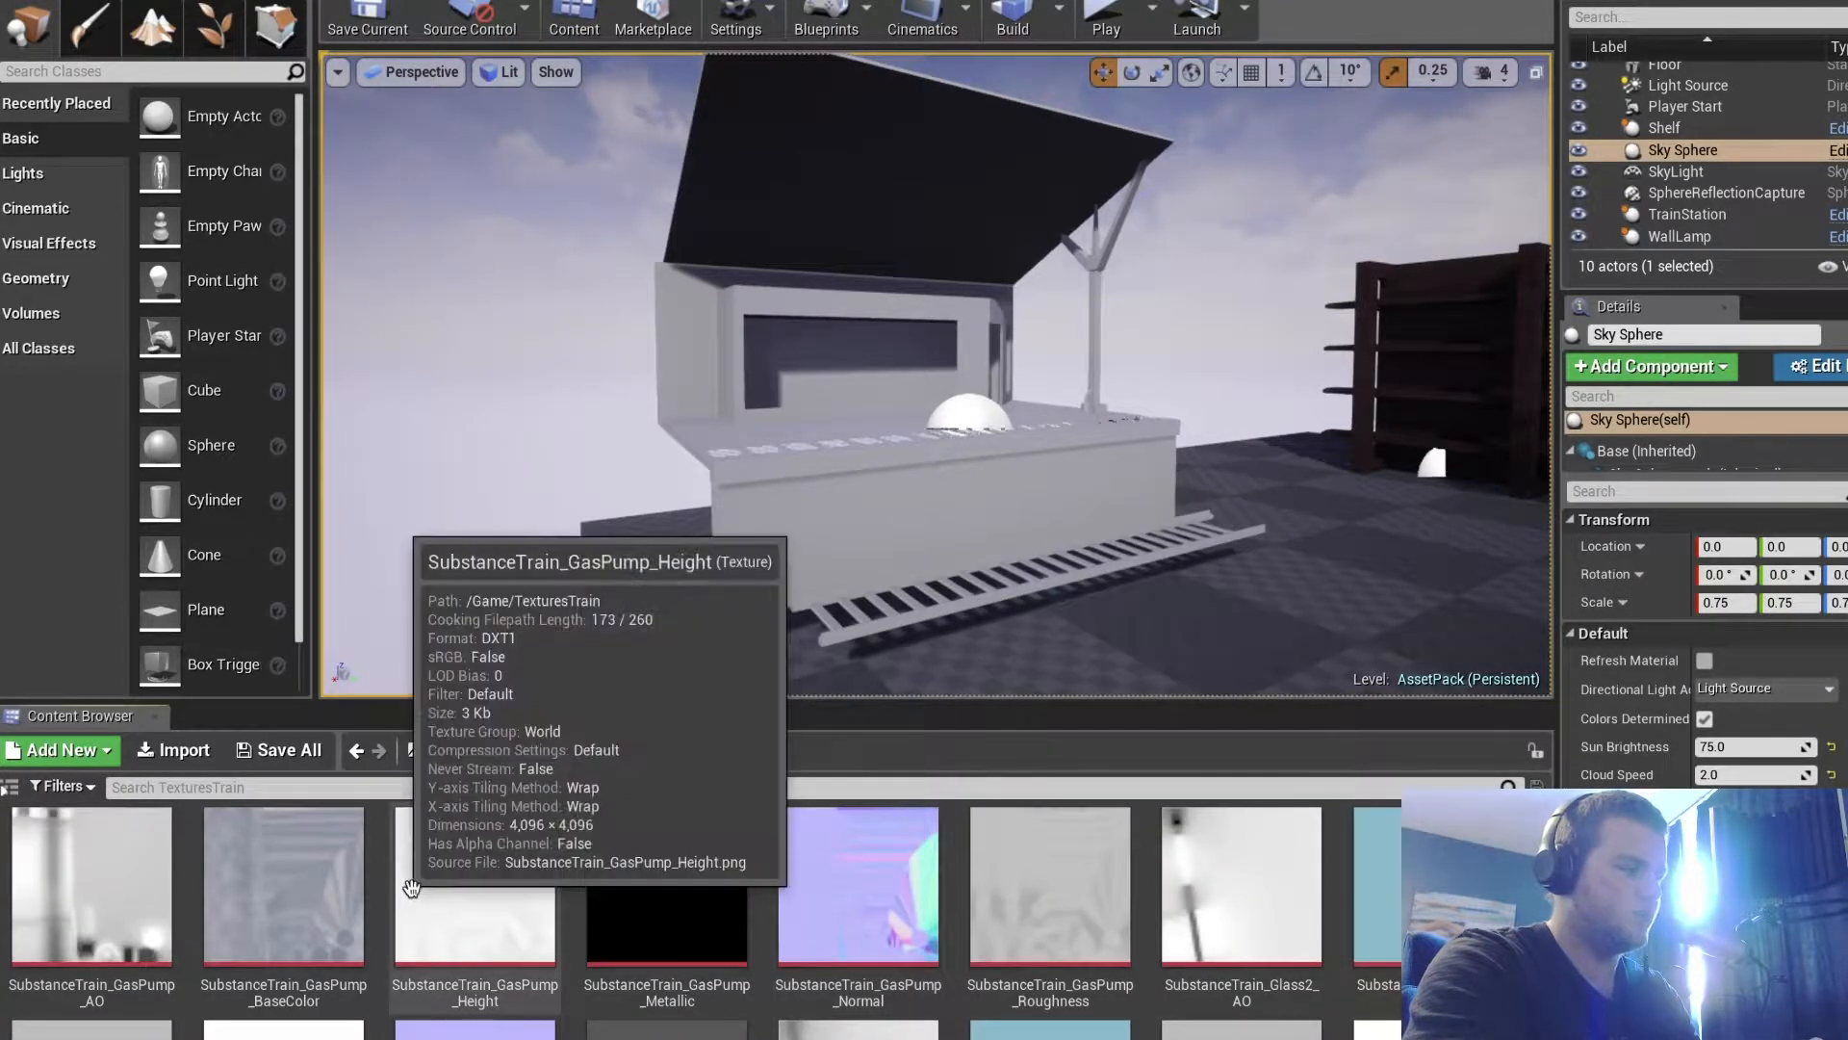
Rename the new material at the end of the TexturesTrain folder as Platform
{"action": "scroll", "coordinate": [412, 886], "scroll_direction": "down", "scroll_amount": 6}
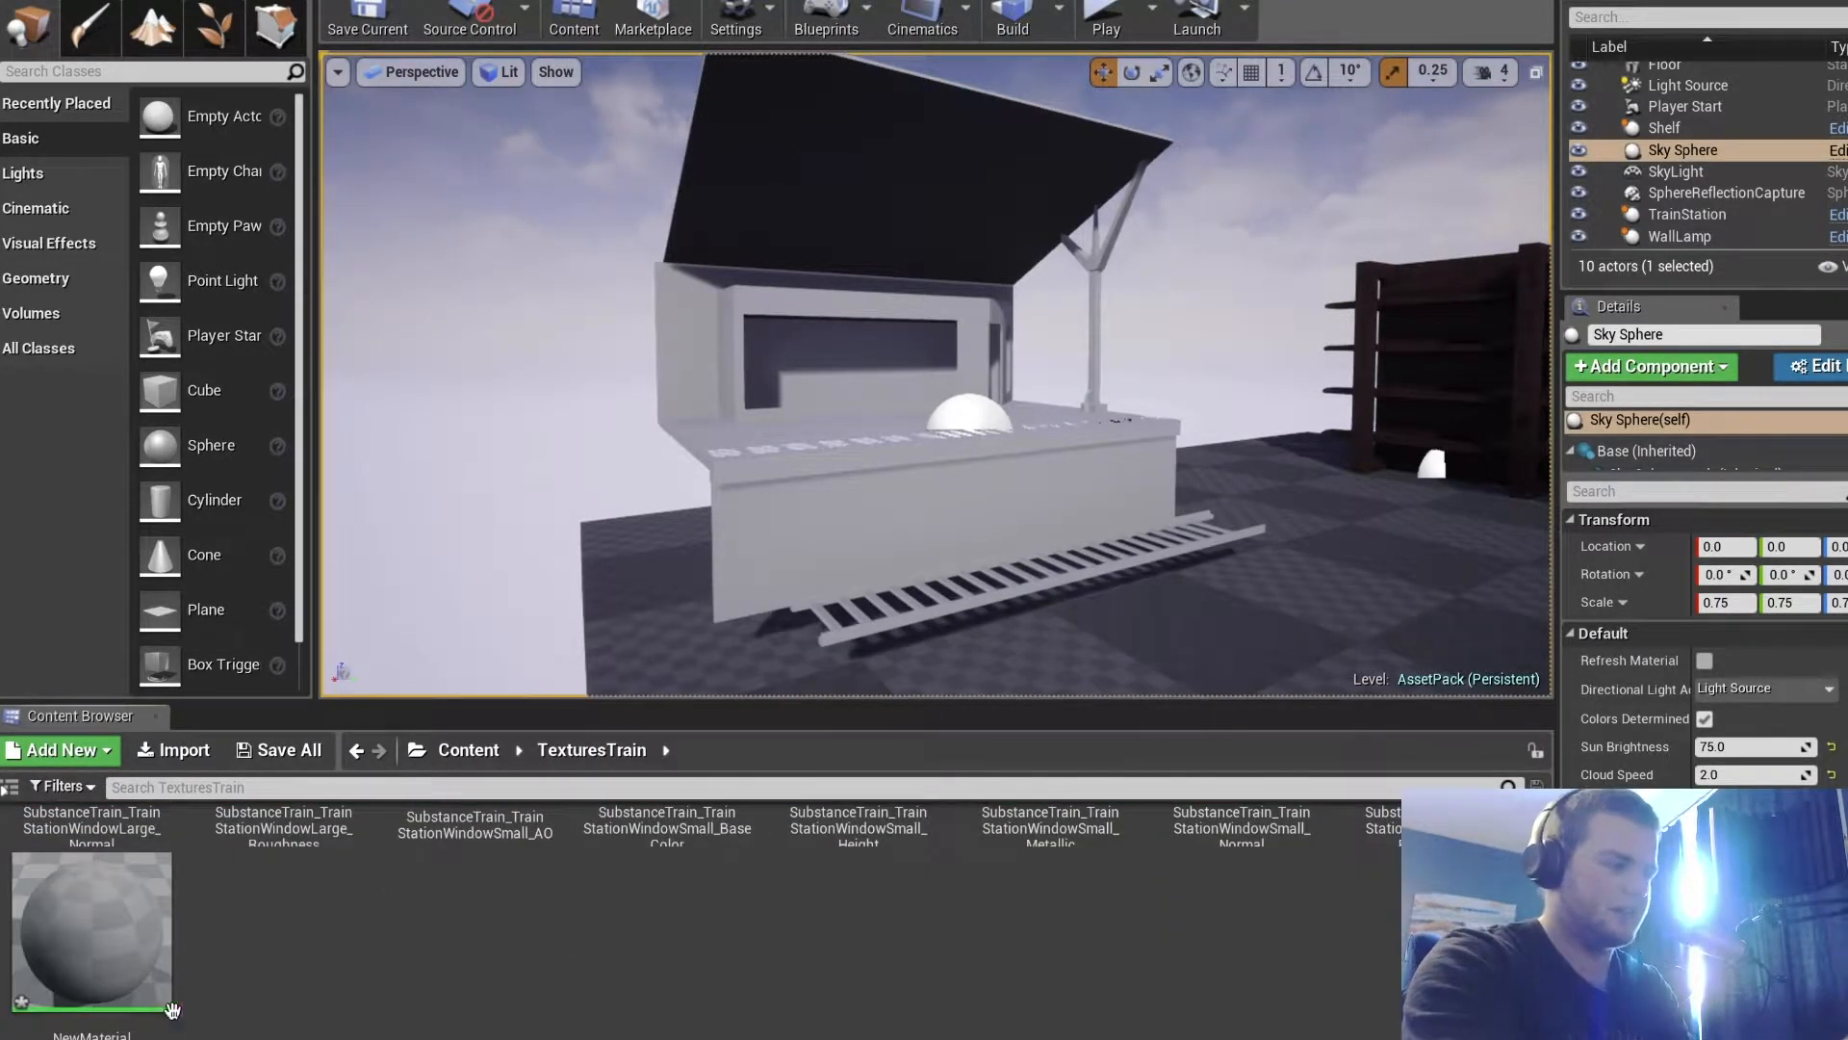
{"action": "double_click", "coordinate": [172, 1009]}
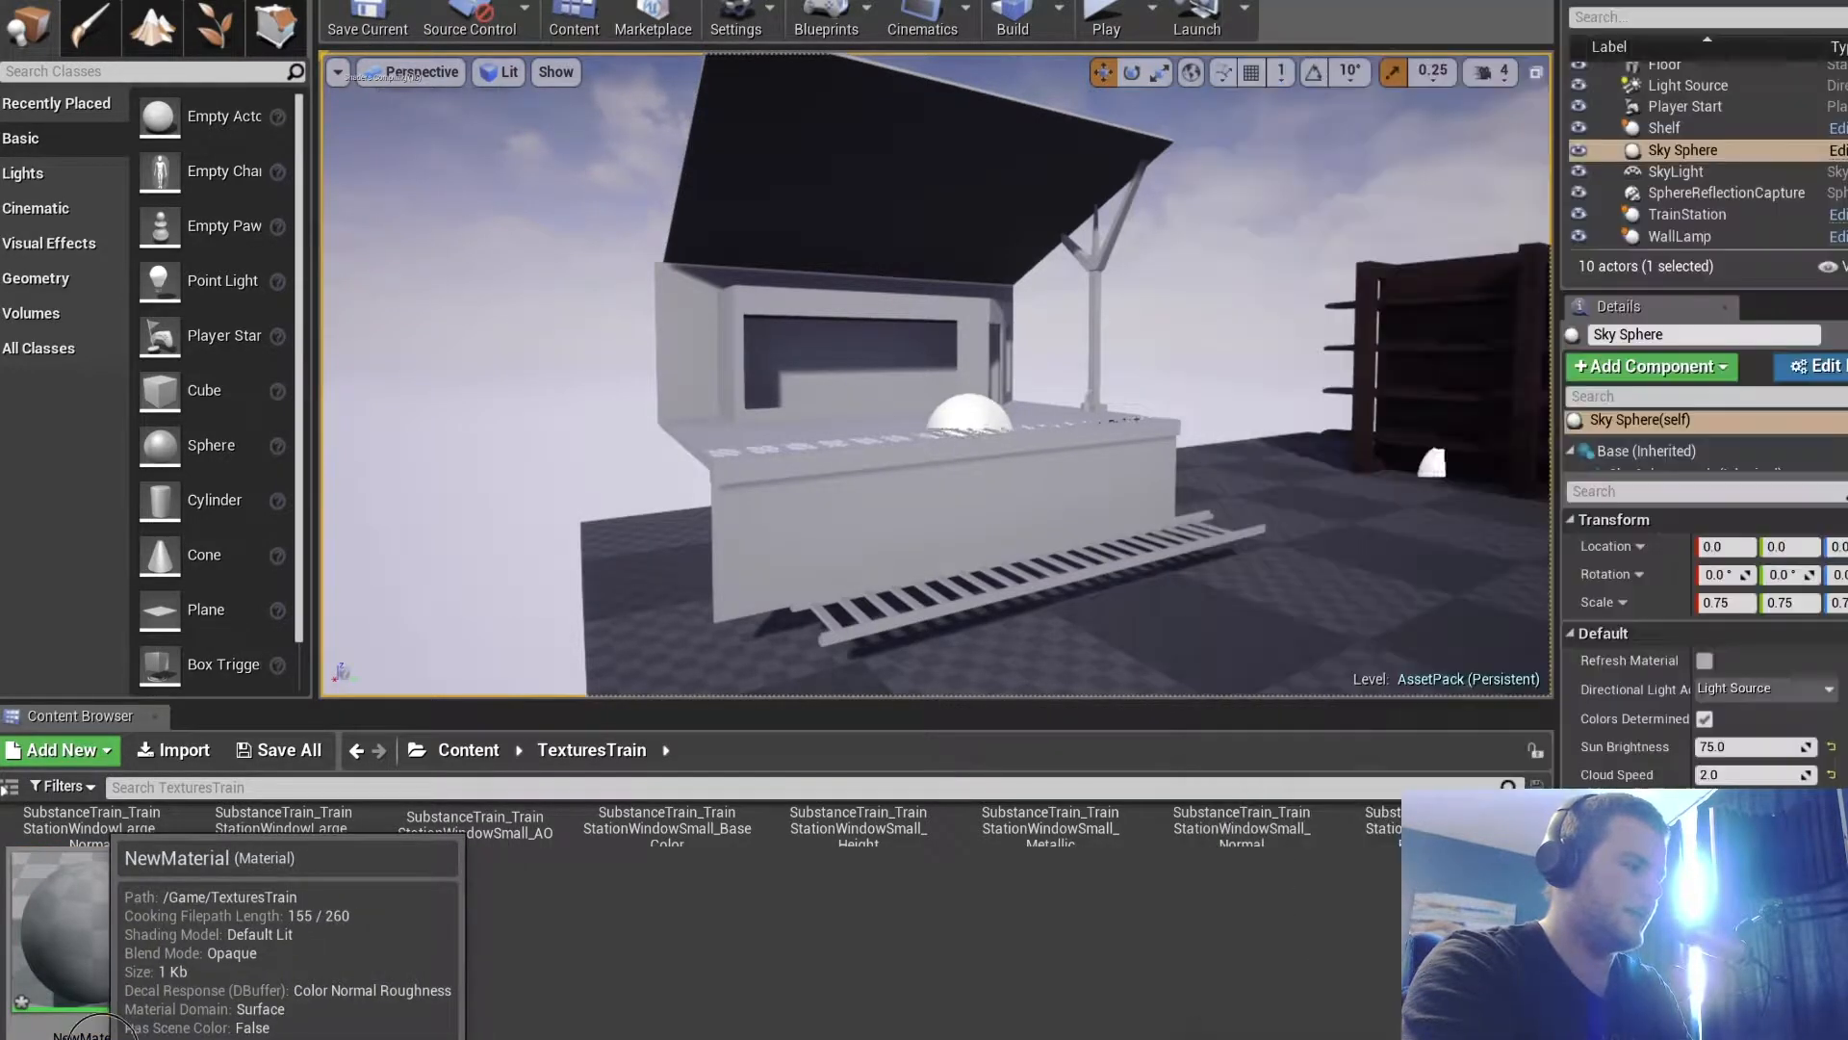
{"action": "left_click", "coordinate": [104, 1032]}
{"action": "right_click", "coordinate": [104, 1022]}
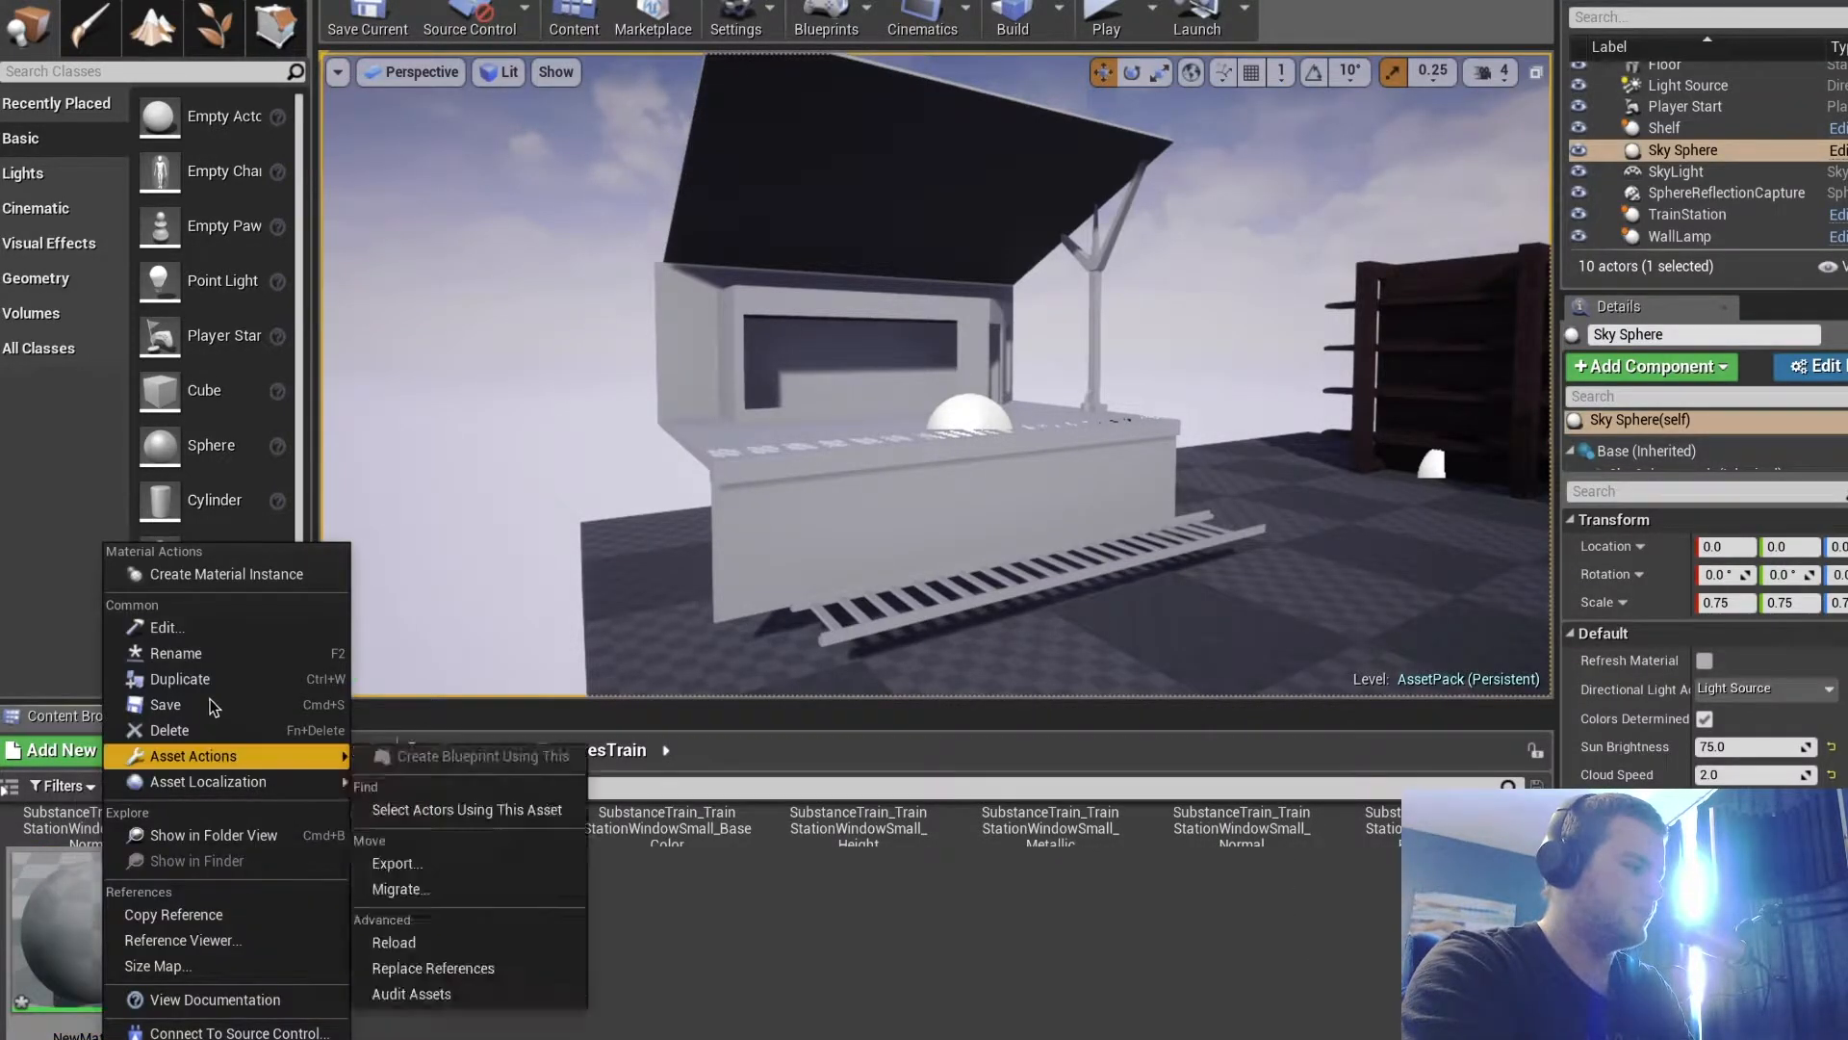
{"action": "left_click", "coordinate": [203, 662]}
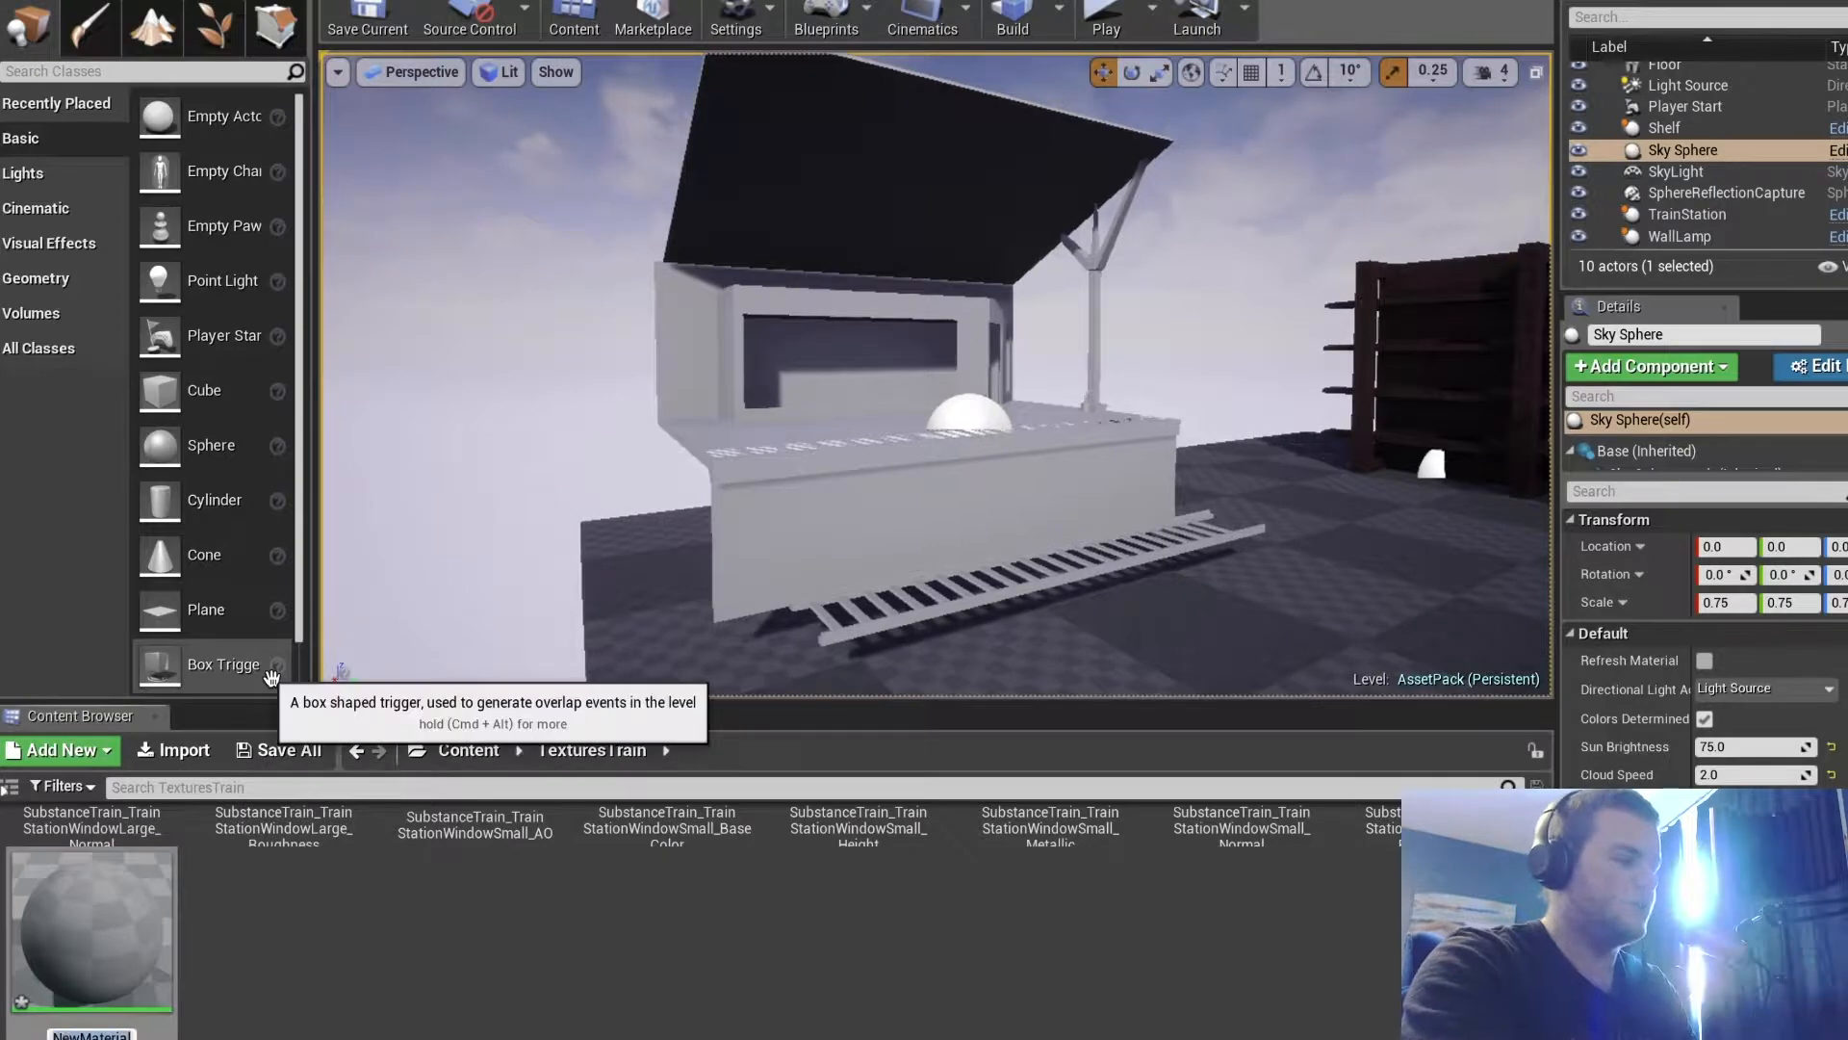
{"action": "type", "text": "Platform"}
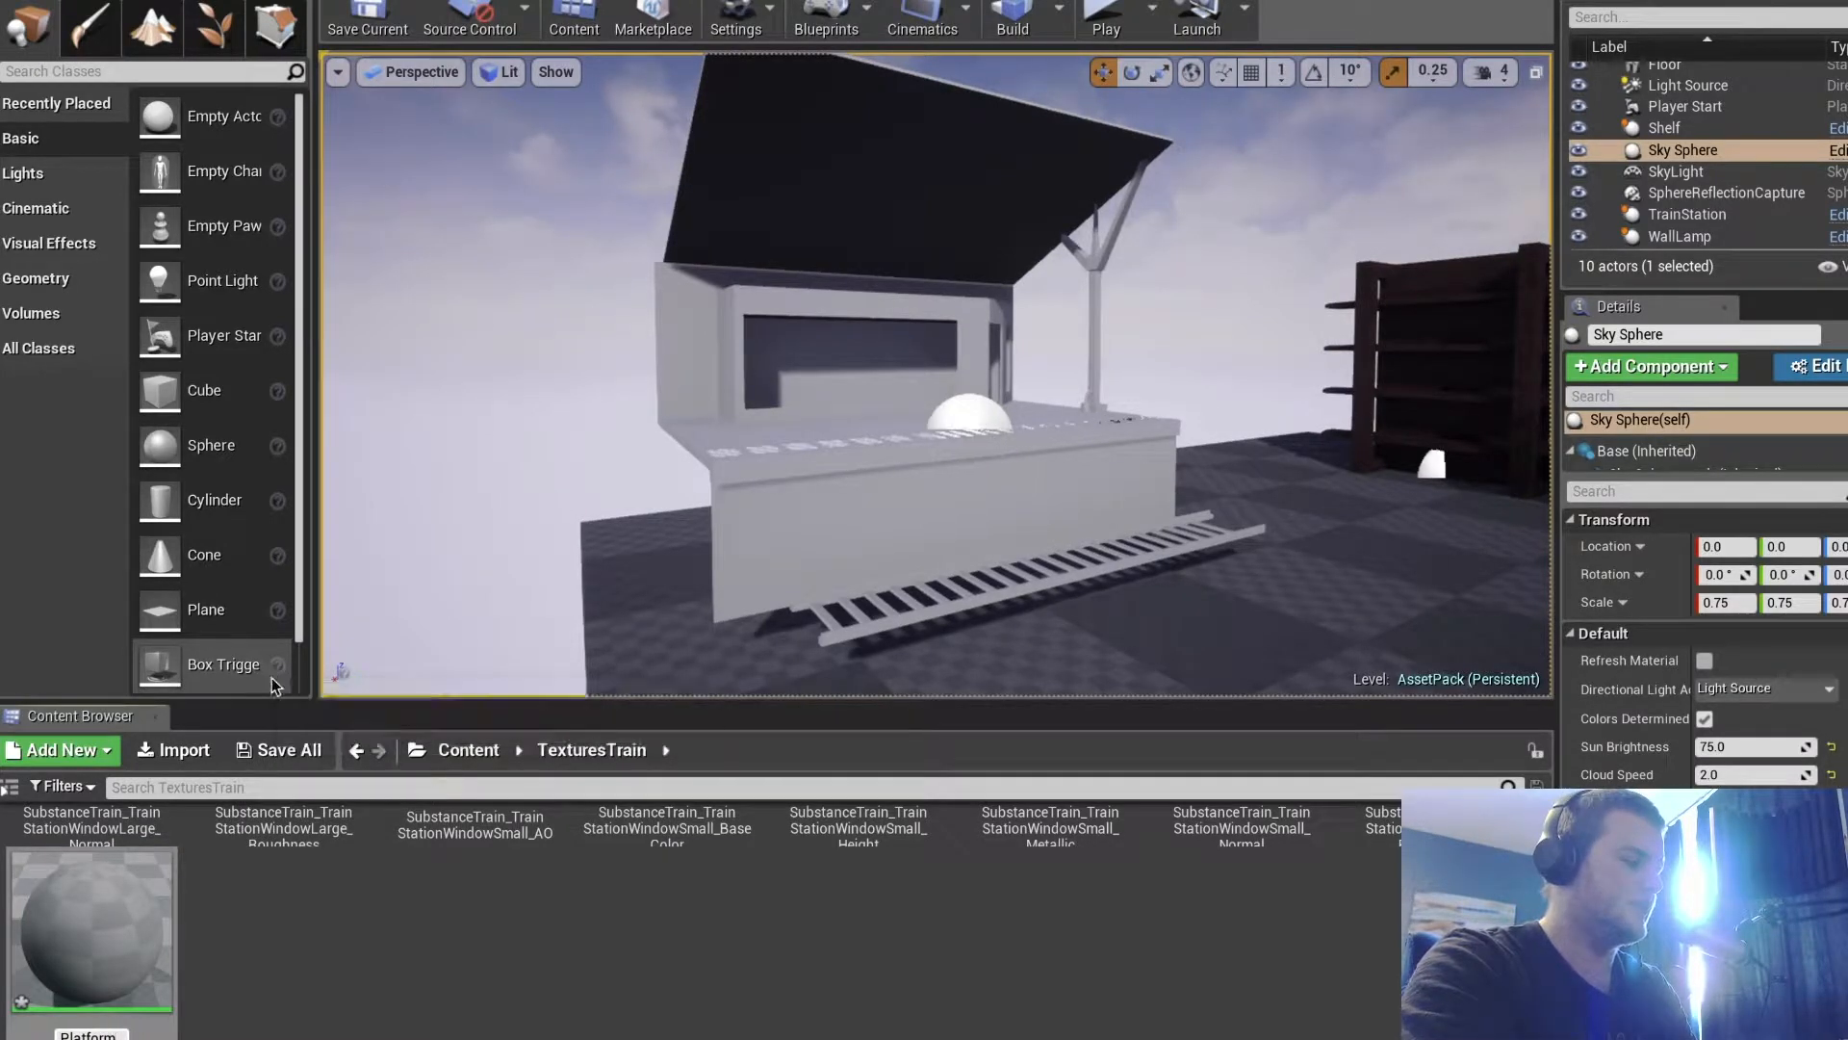
{"action": "key", "text": "Return"}
Open the Platform material for editing and add a Texture Sample node beside the main material node
{"action": "double_click", "coordinate": [72, 927]}
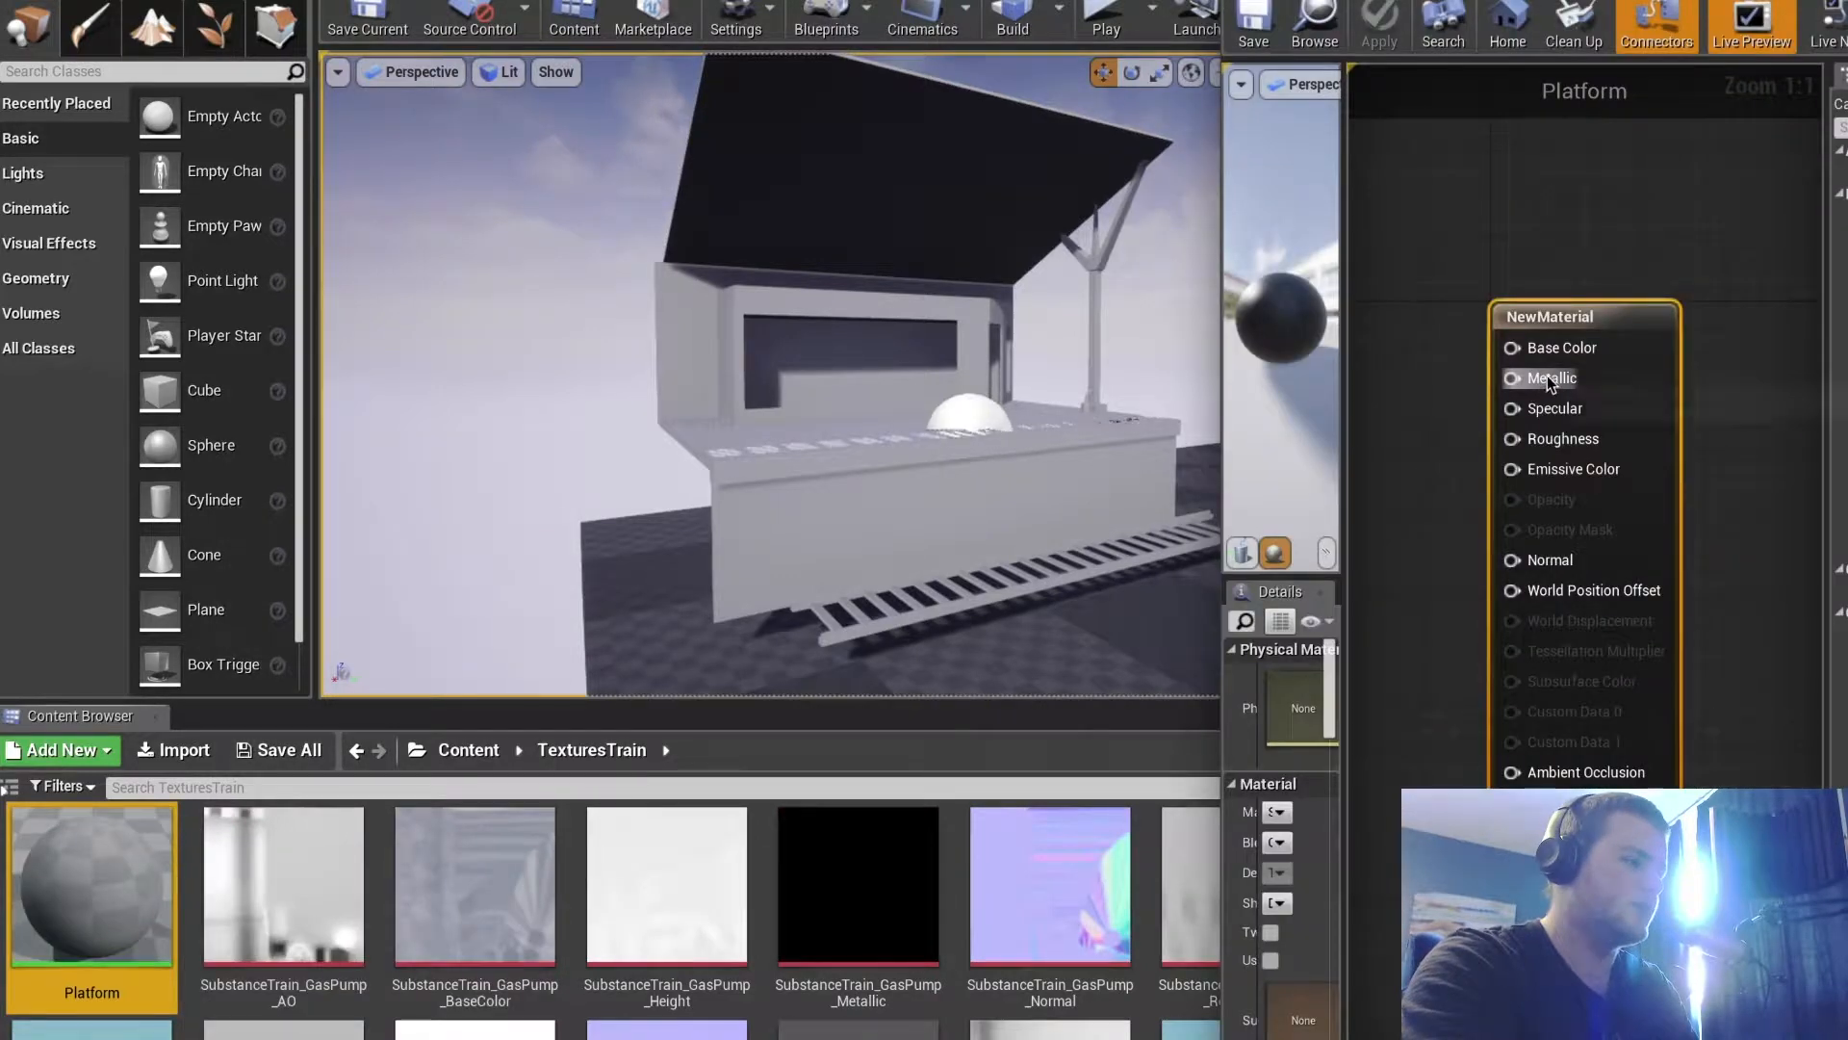
{"action": "scroll", "coordinate": [1452, 433], "scroll_direction": "down", "scroll_amount": 2}
{"action": "left_click", "coordinate": [1447, 388]}
{"action": "right_click", "coordinate": [1448, 385]}
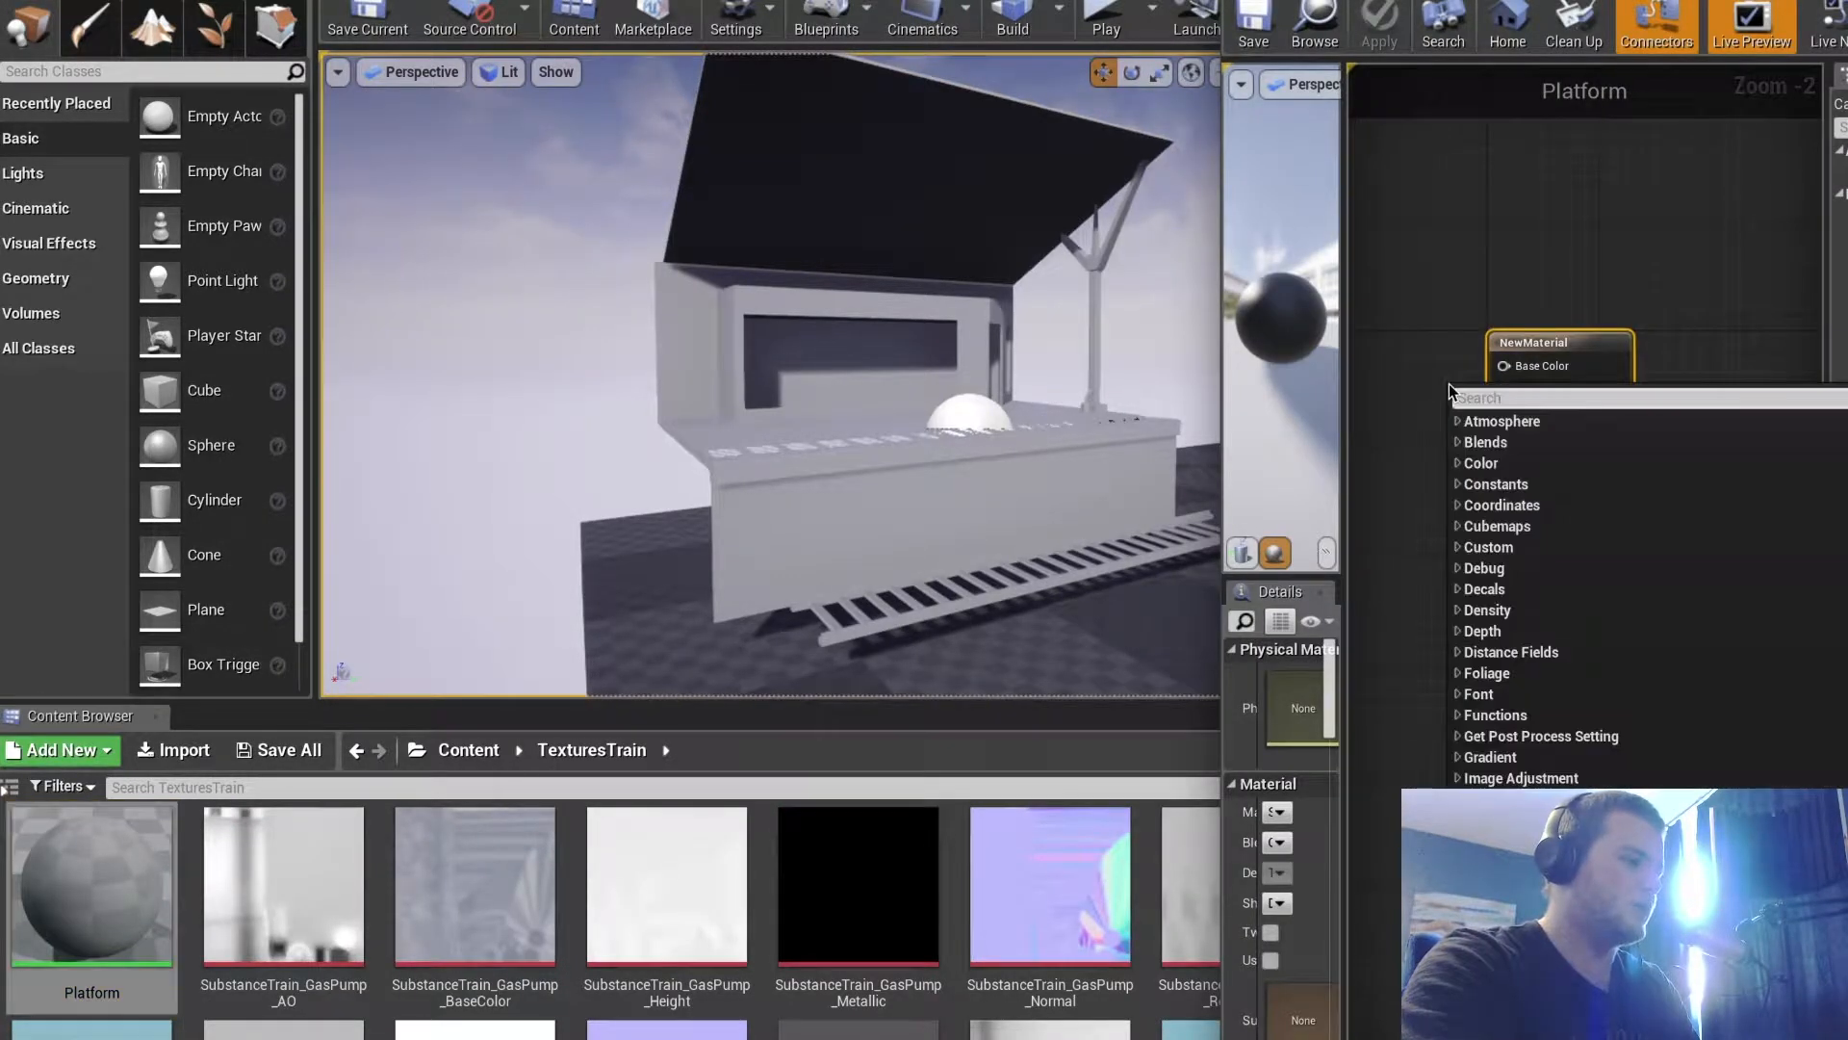
{"action": "type", "text": "text"}
{"action": "key", "text": "Return"}
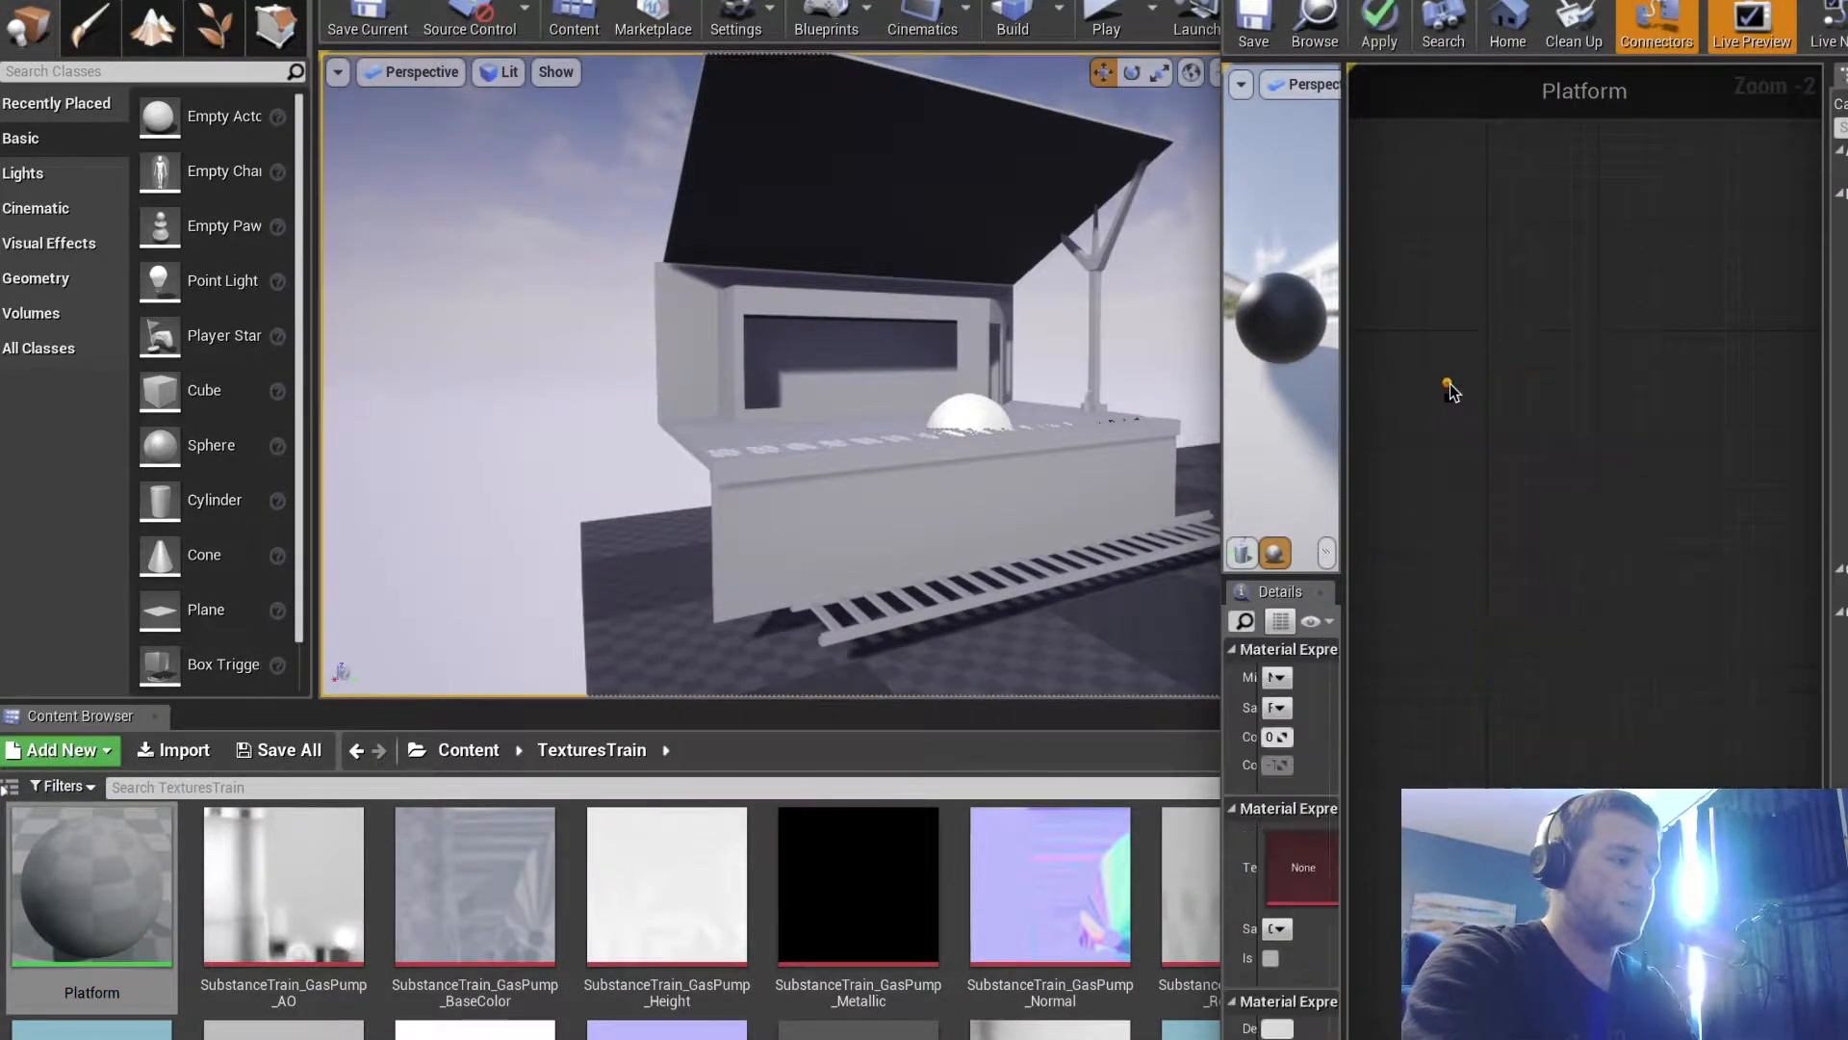
{"action": "left_click_drag", "start_coordinate": [1450, 383], "coordinate": [1396, 347]}
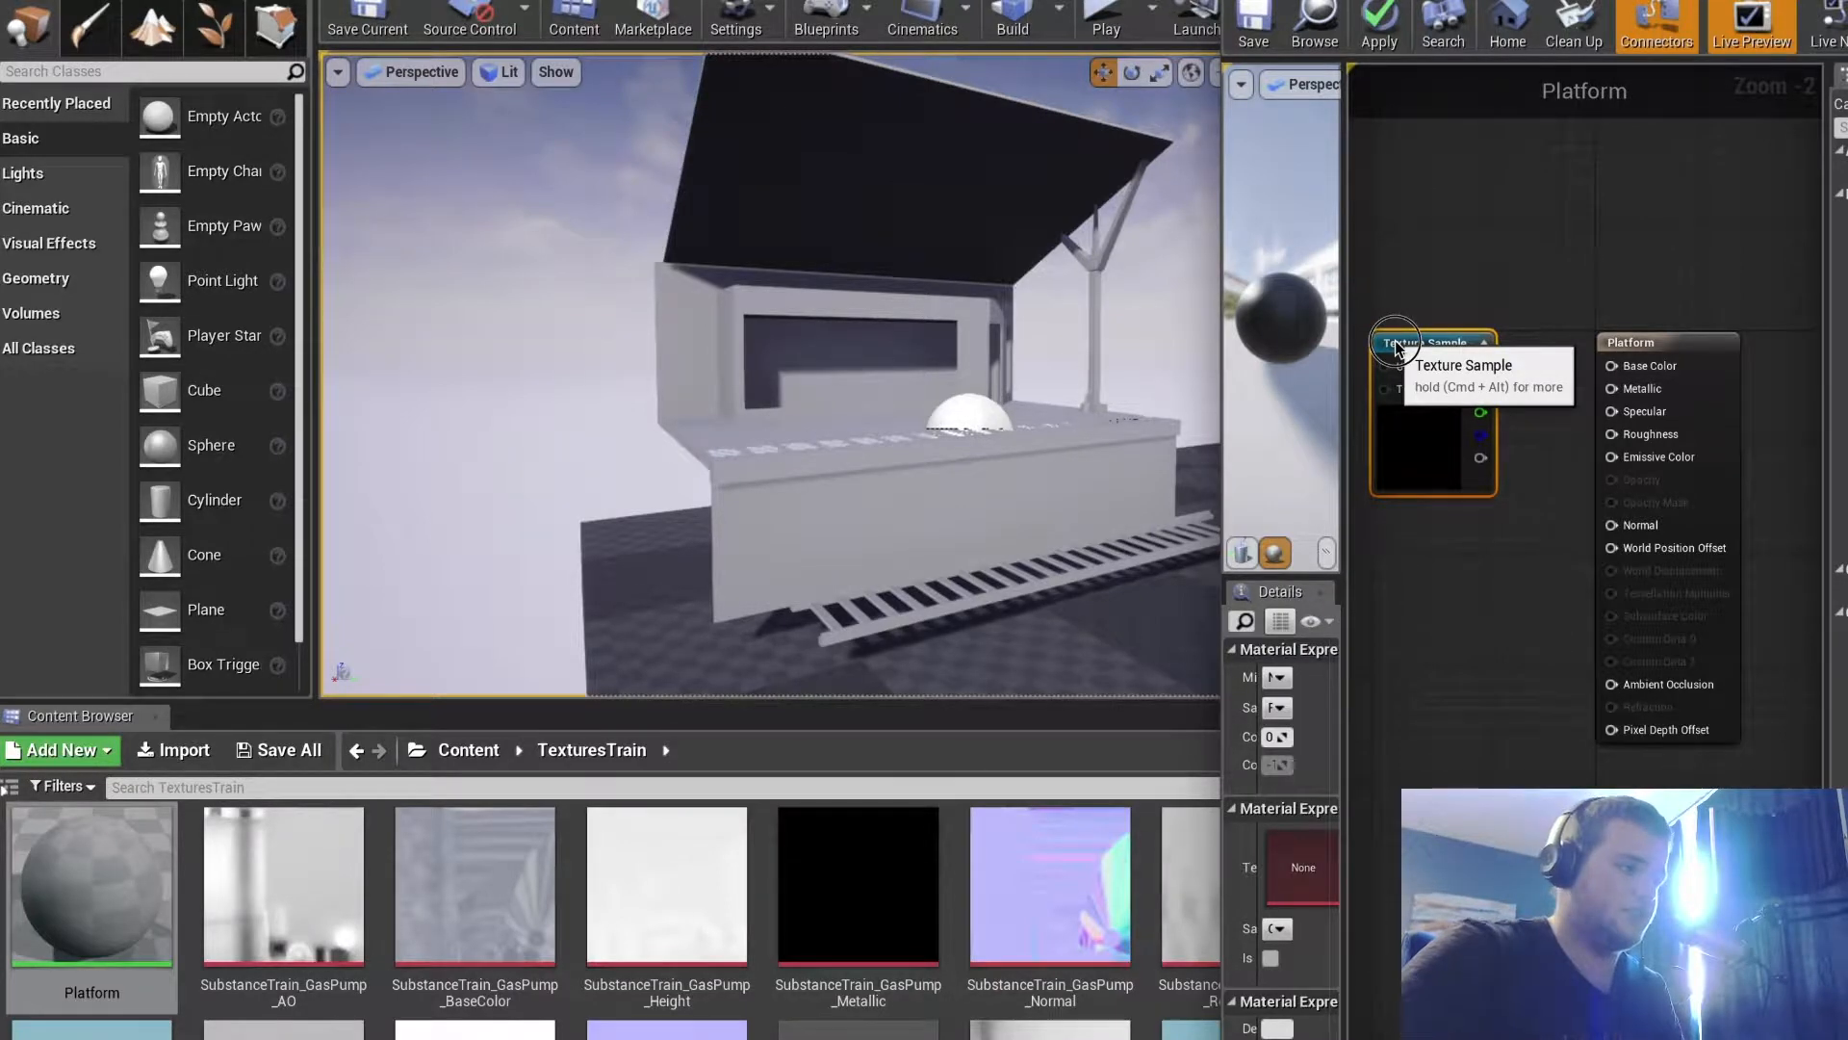
{"action": "key", "text": "space"}
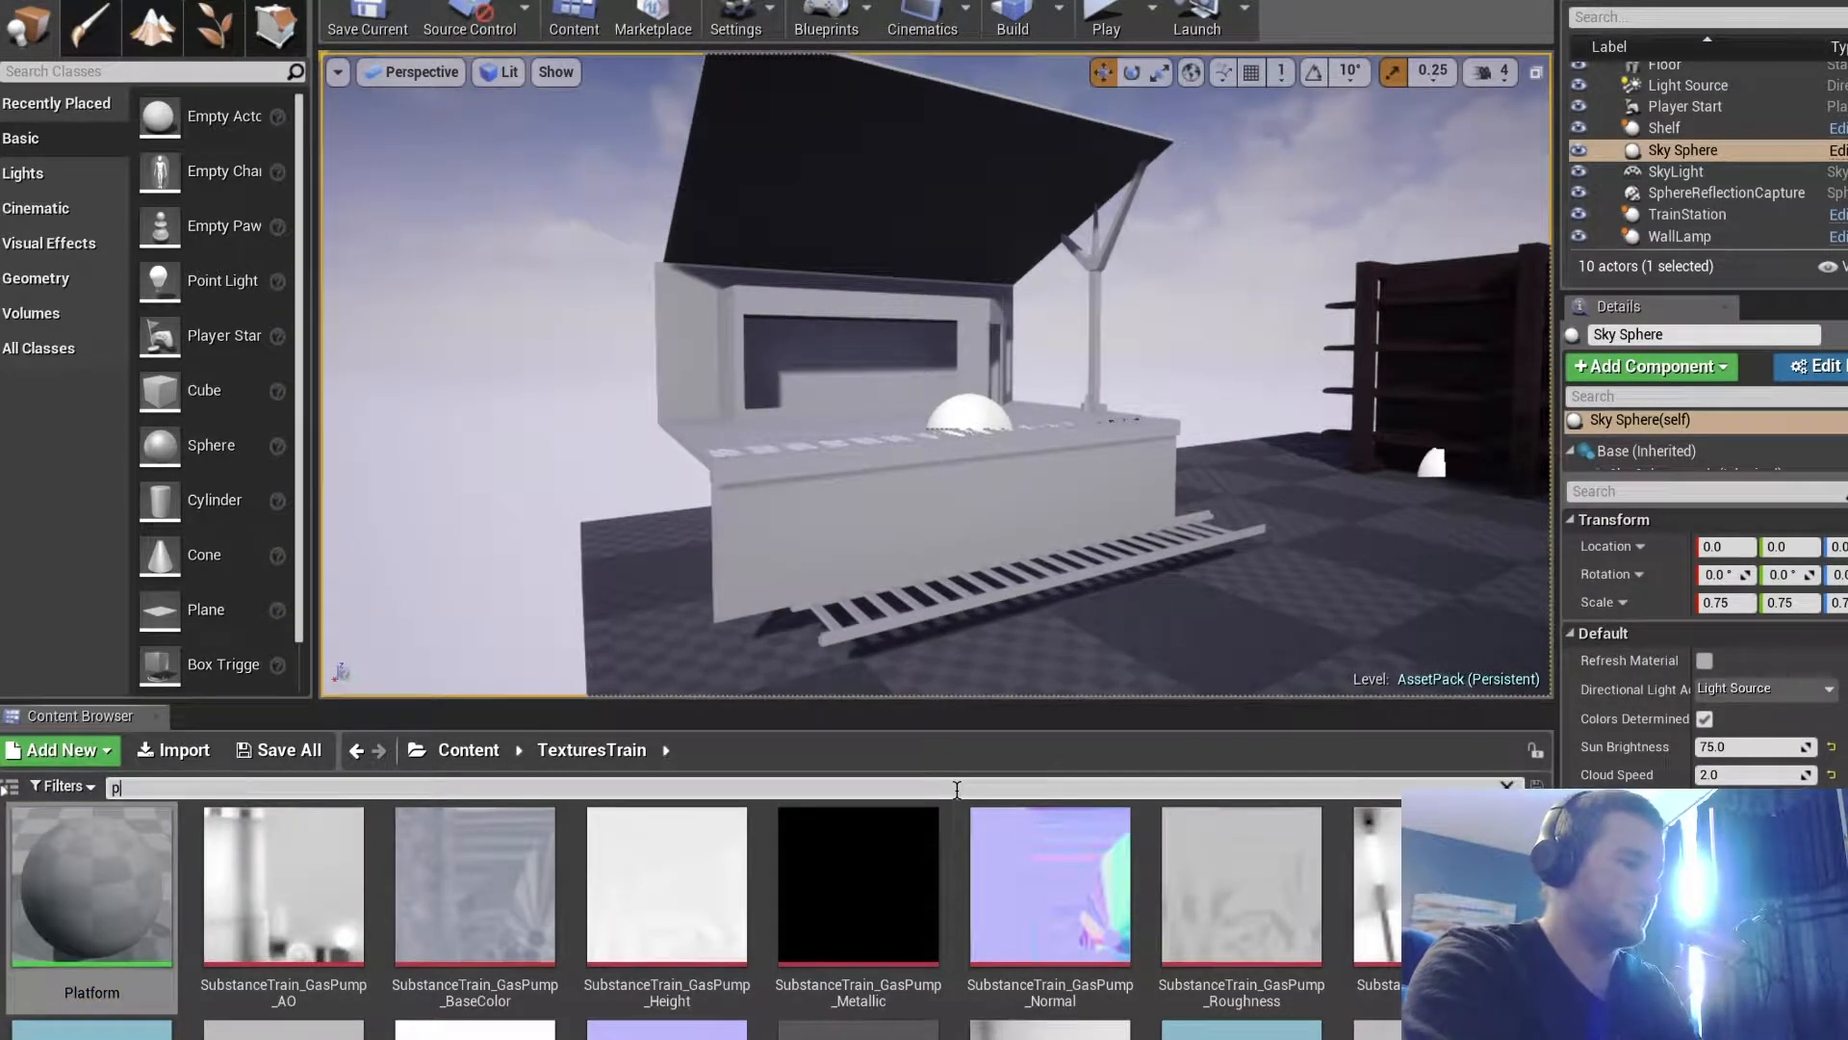
Filter the TexturesTrain folder by platform and bring the Platform material back up for editing
{"action": "type", "text": "t"}
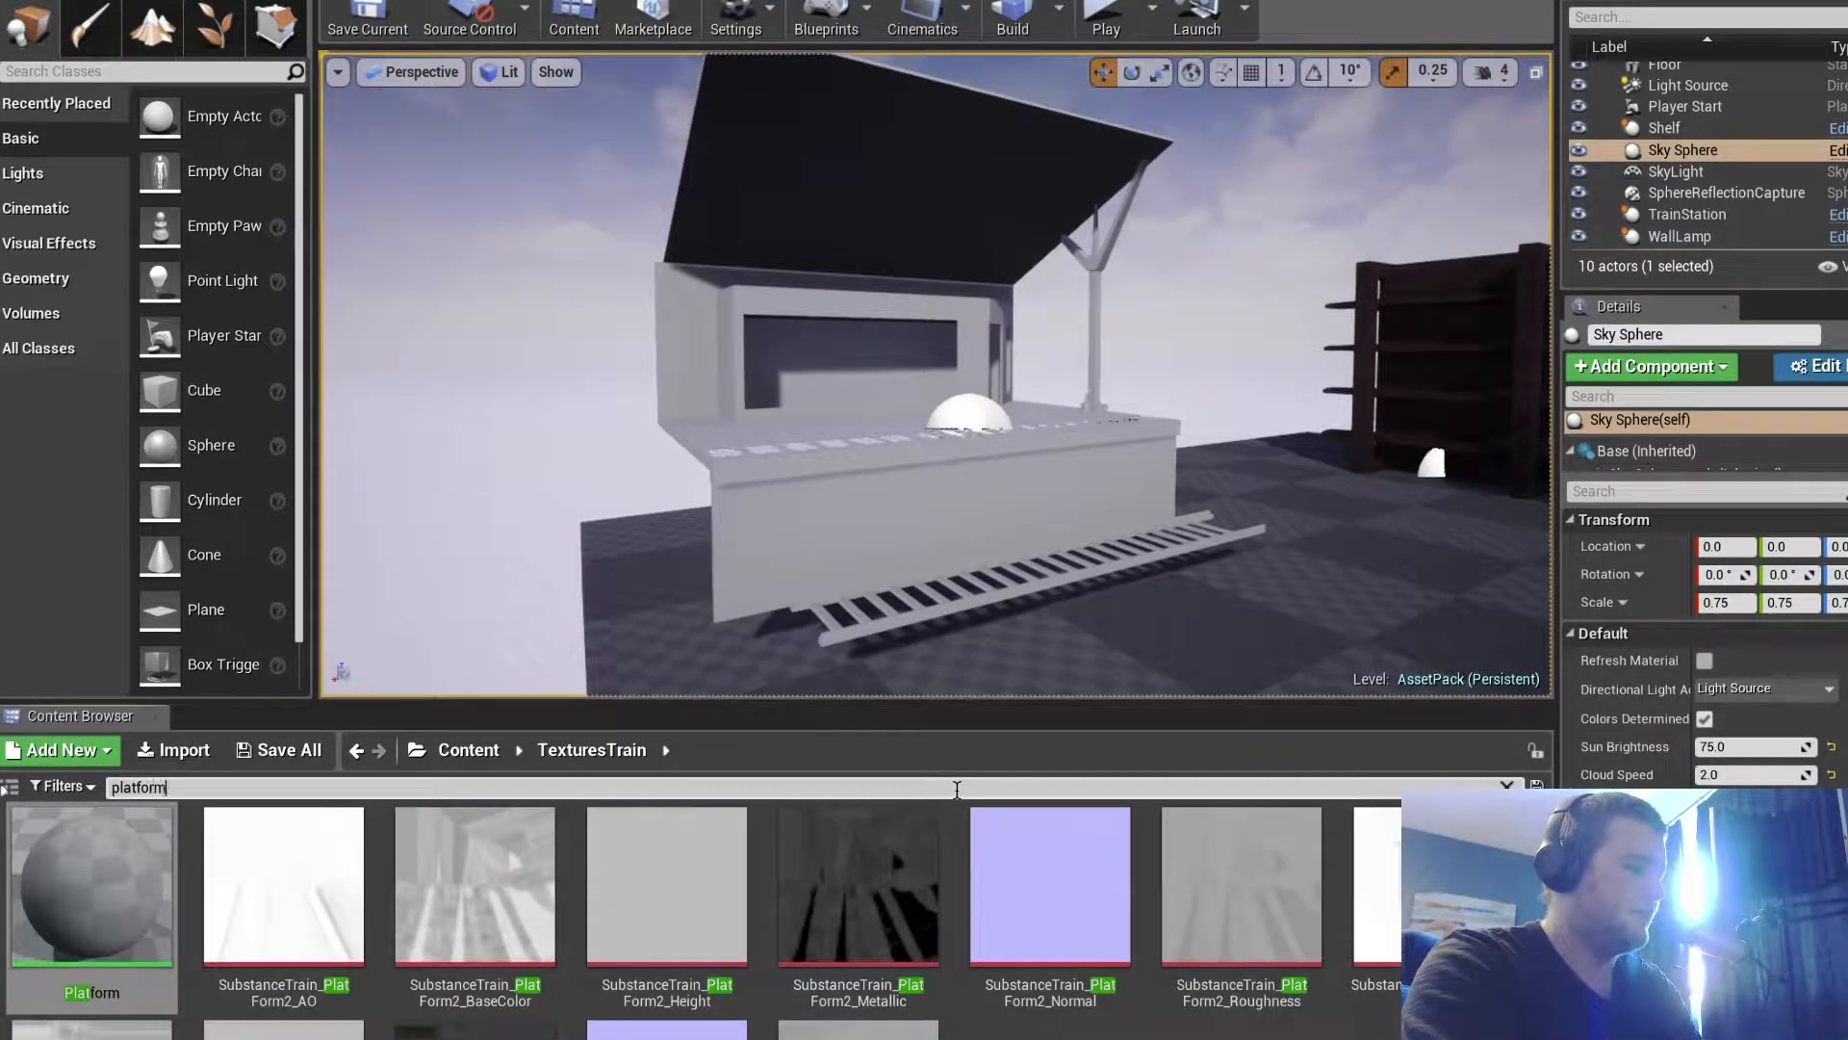
{"action": "type", "text": "form1"}
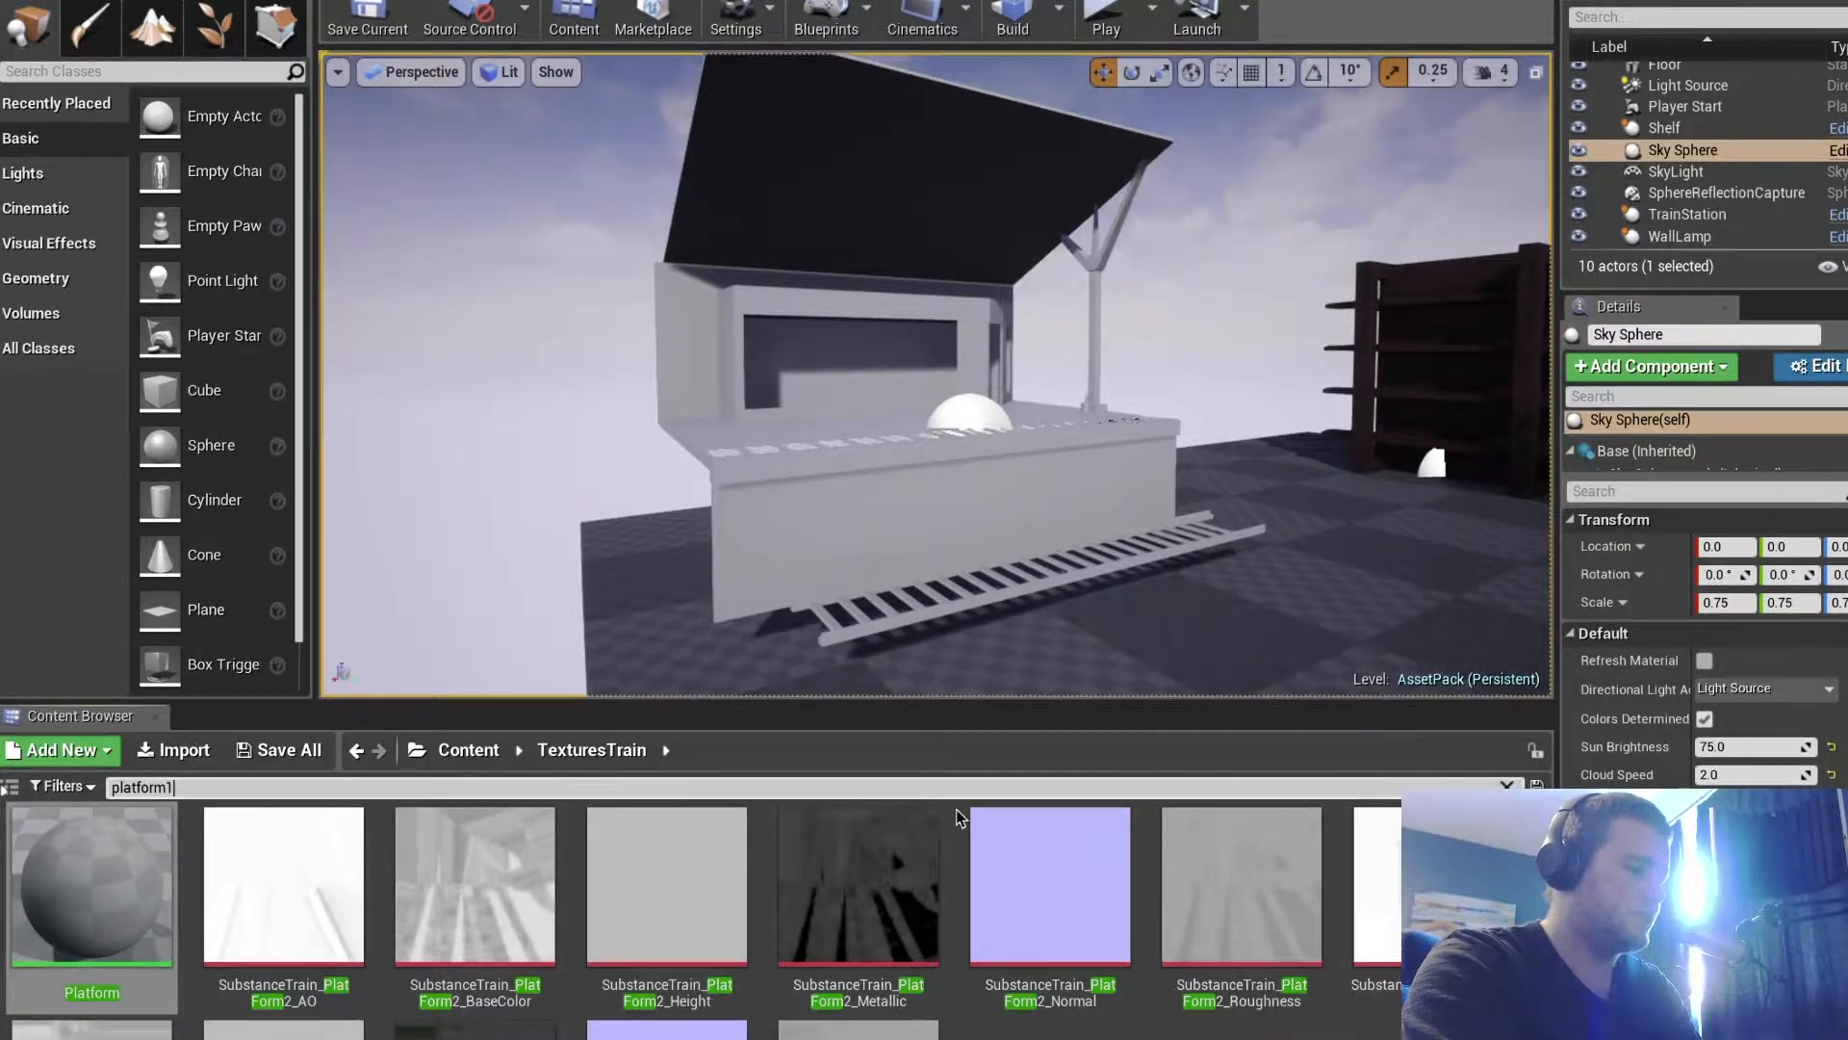
{"action": "key", "text": "BackSpace"}
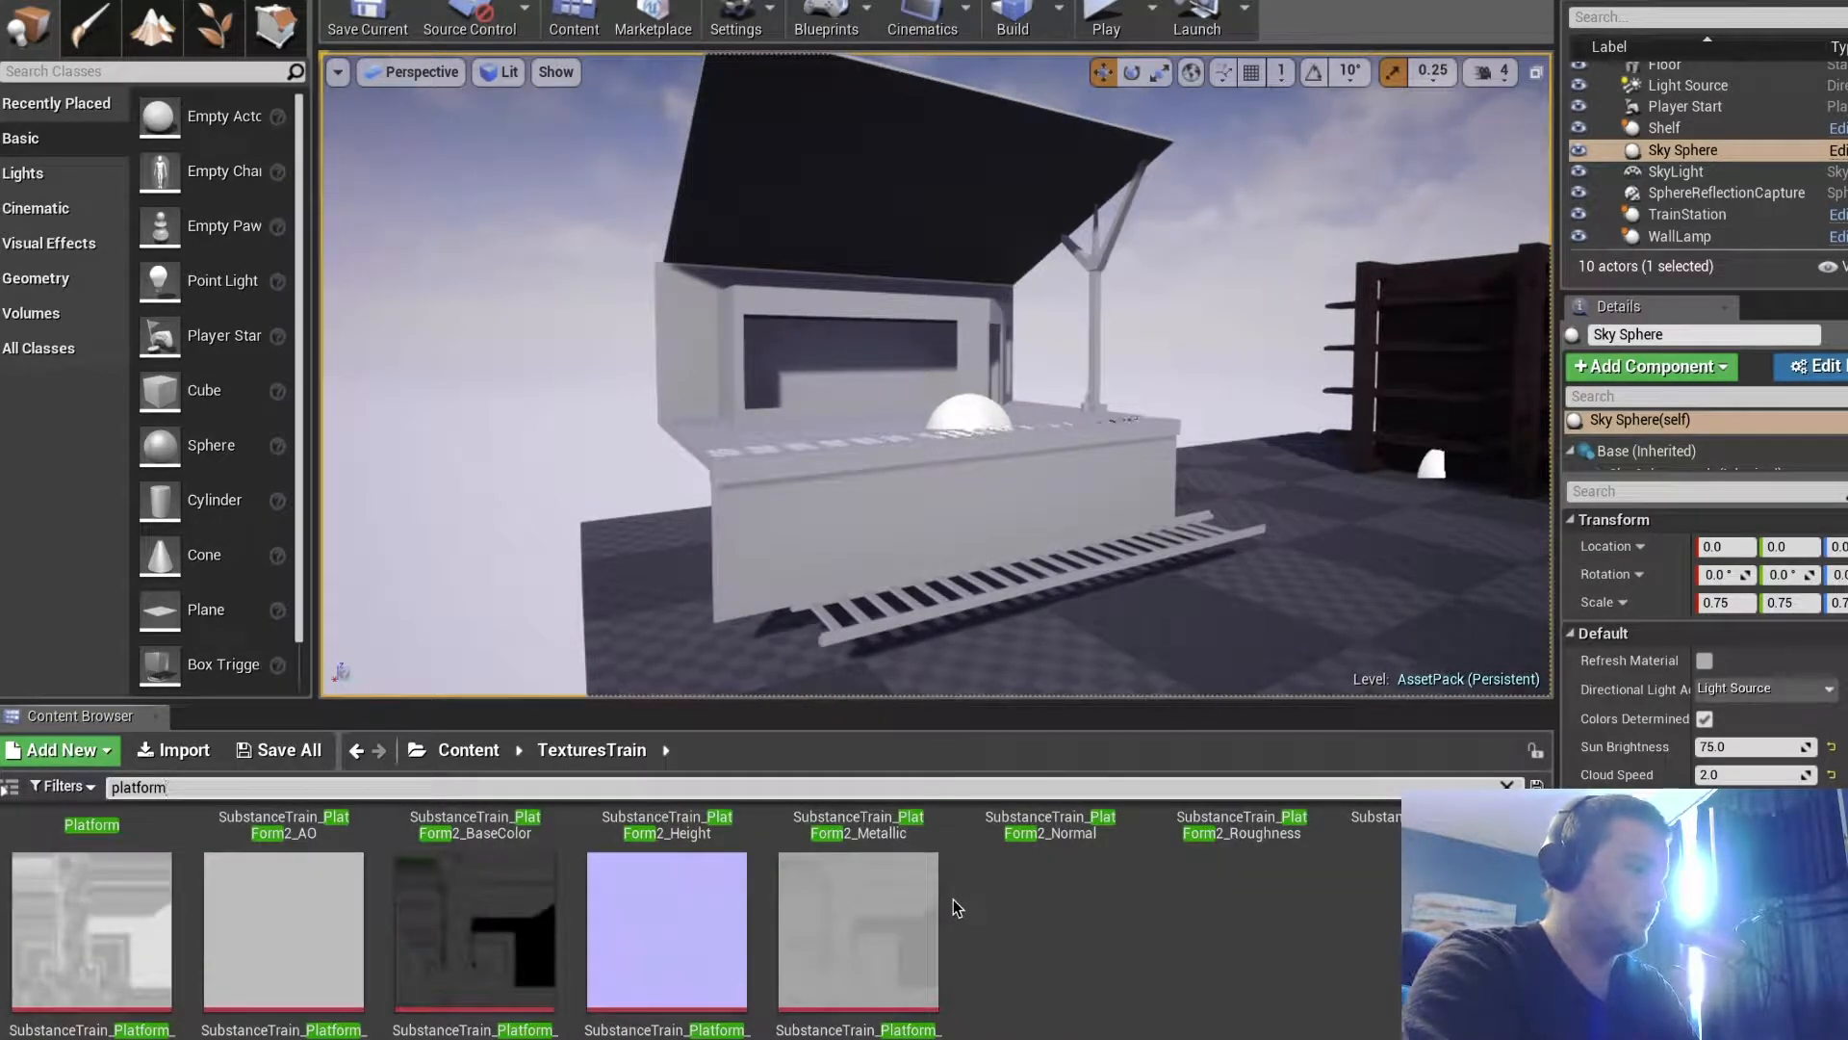
{"action": "scroll", "coordinate": [241, 872], "scroll_direction": "up", "scroll_amount": 3}
{"action": "double_click", "coordinate": [125, 878]}
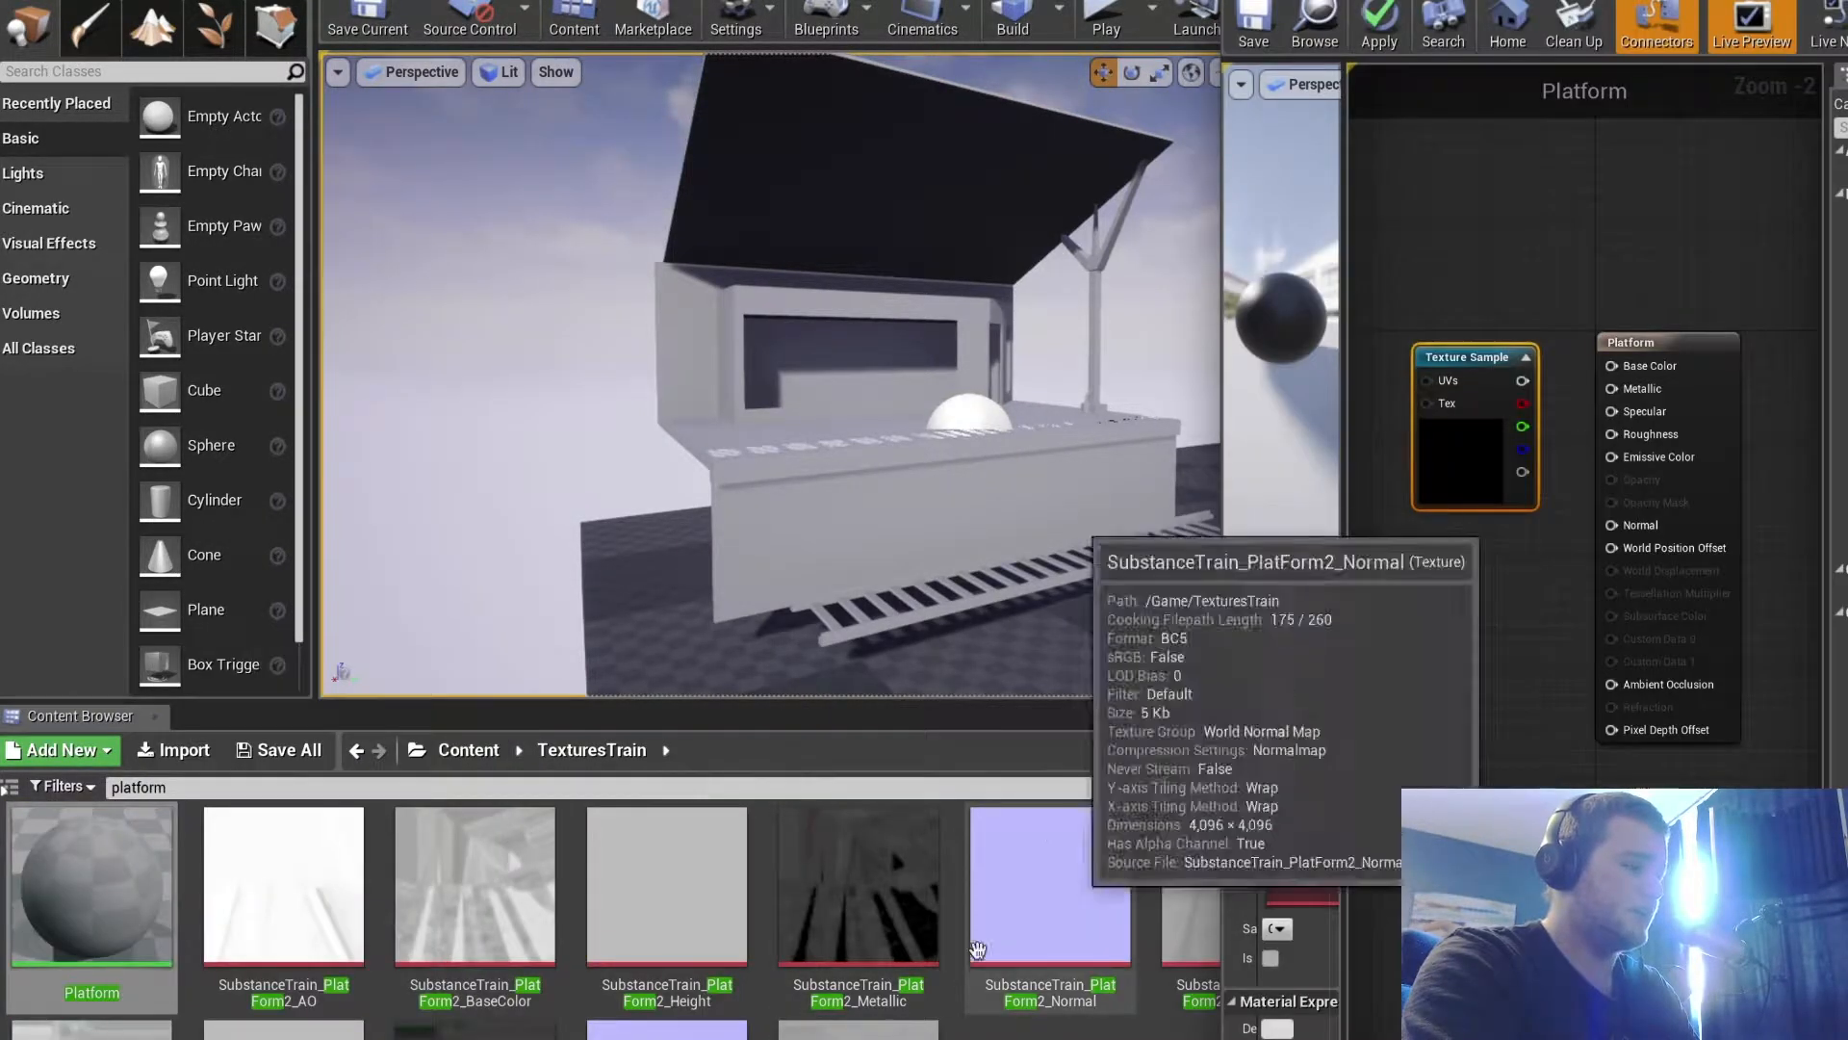
Assign the SubstanceTrain_Platform_BaseColor texture to the Texture Sample node and connect it to the material's Base Color
{"action": "scroll", "coordinate": [876, 972], "scroll_direction": "down", "scroll_amount": 2}
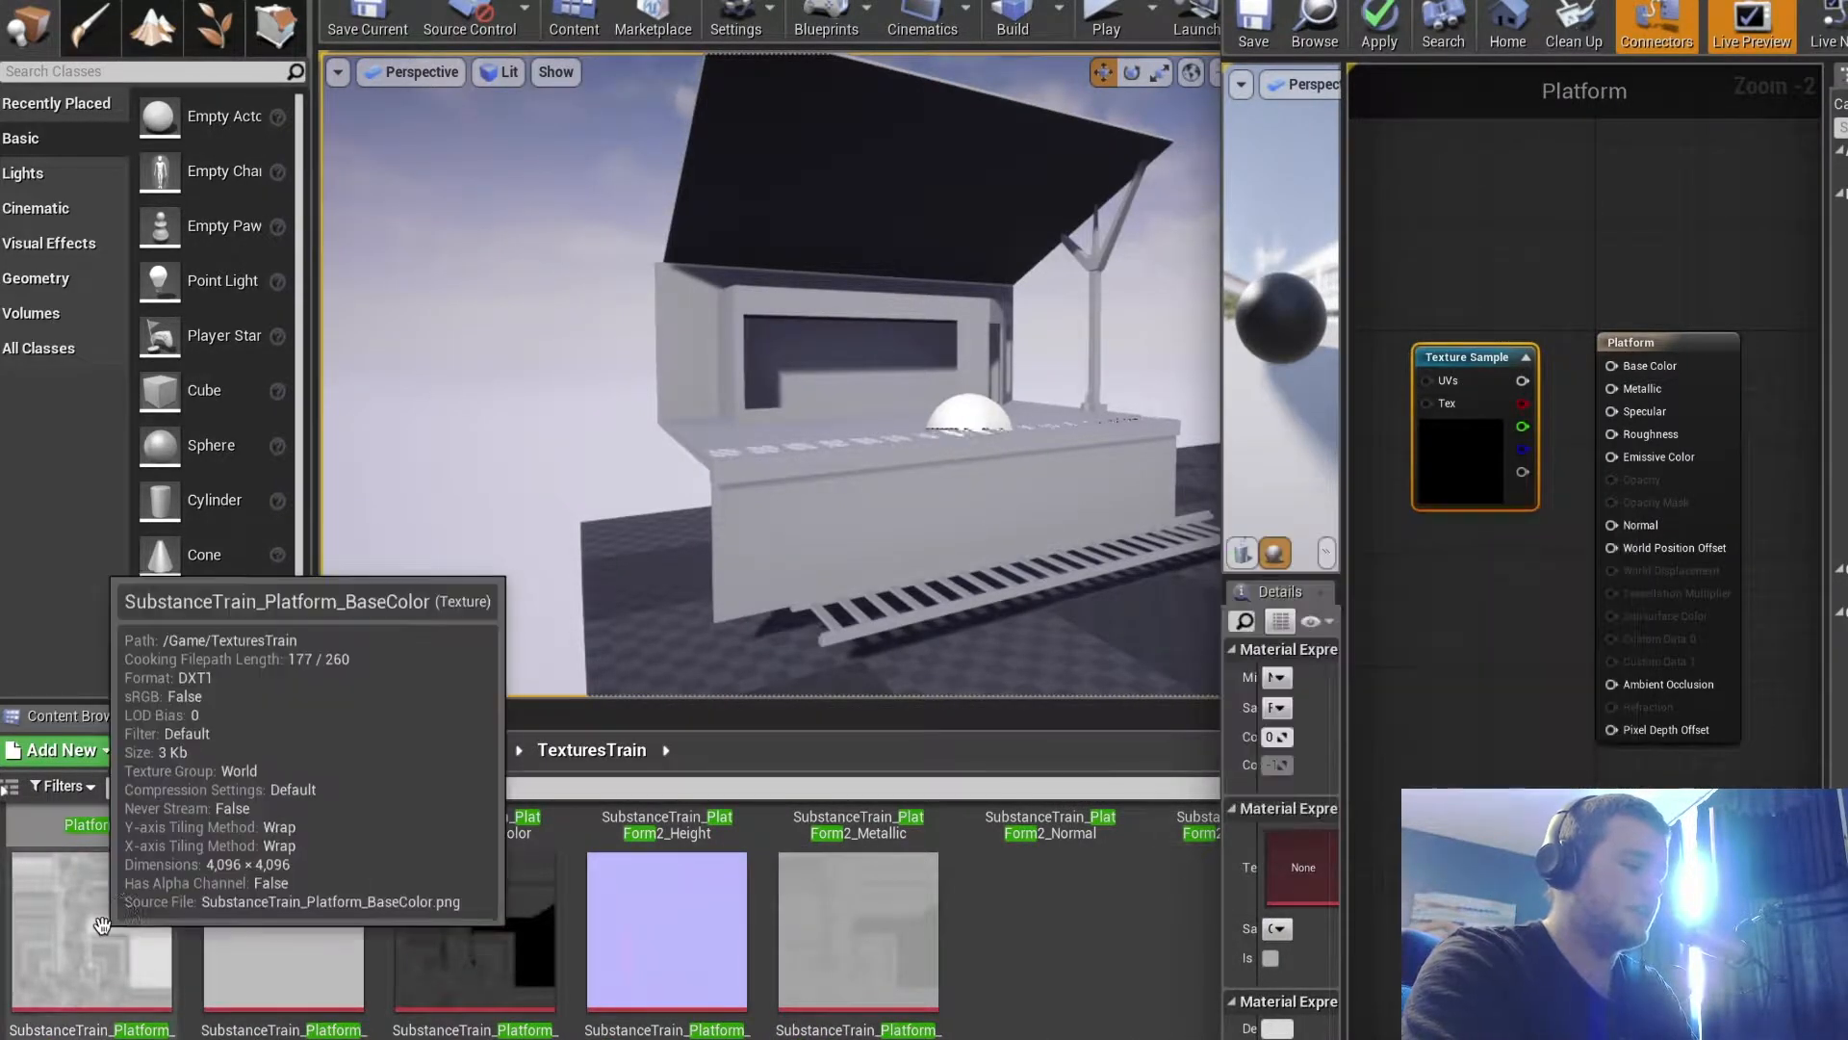
{"action": "left_click_drag", "start_coordinate": [91, 929], "coordinate": [1261, 862]}
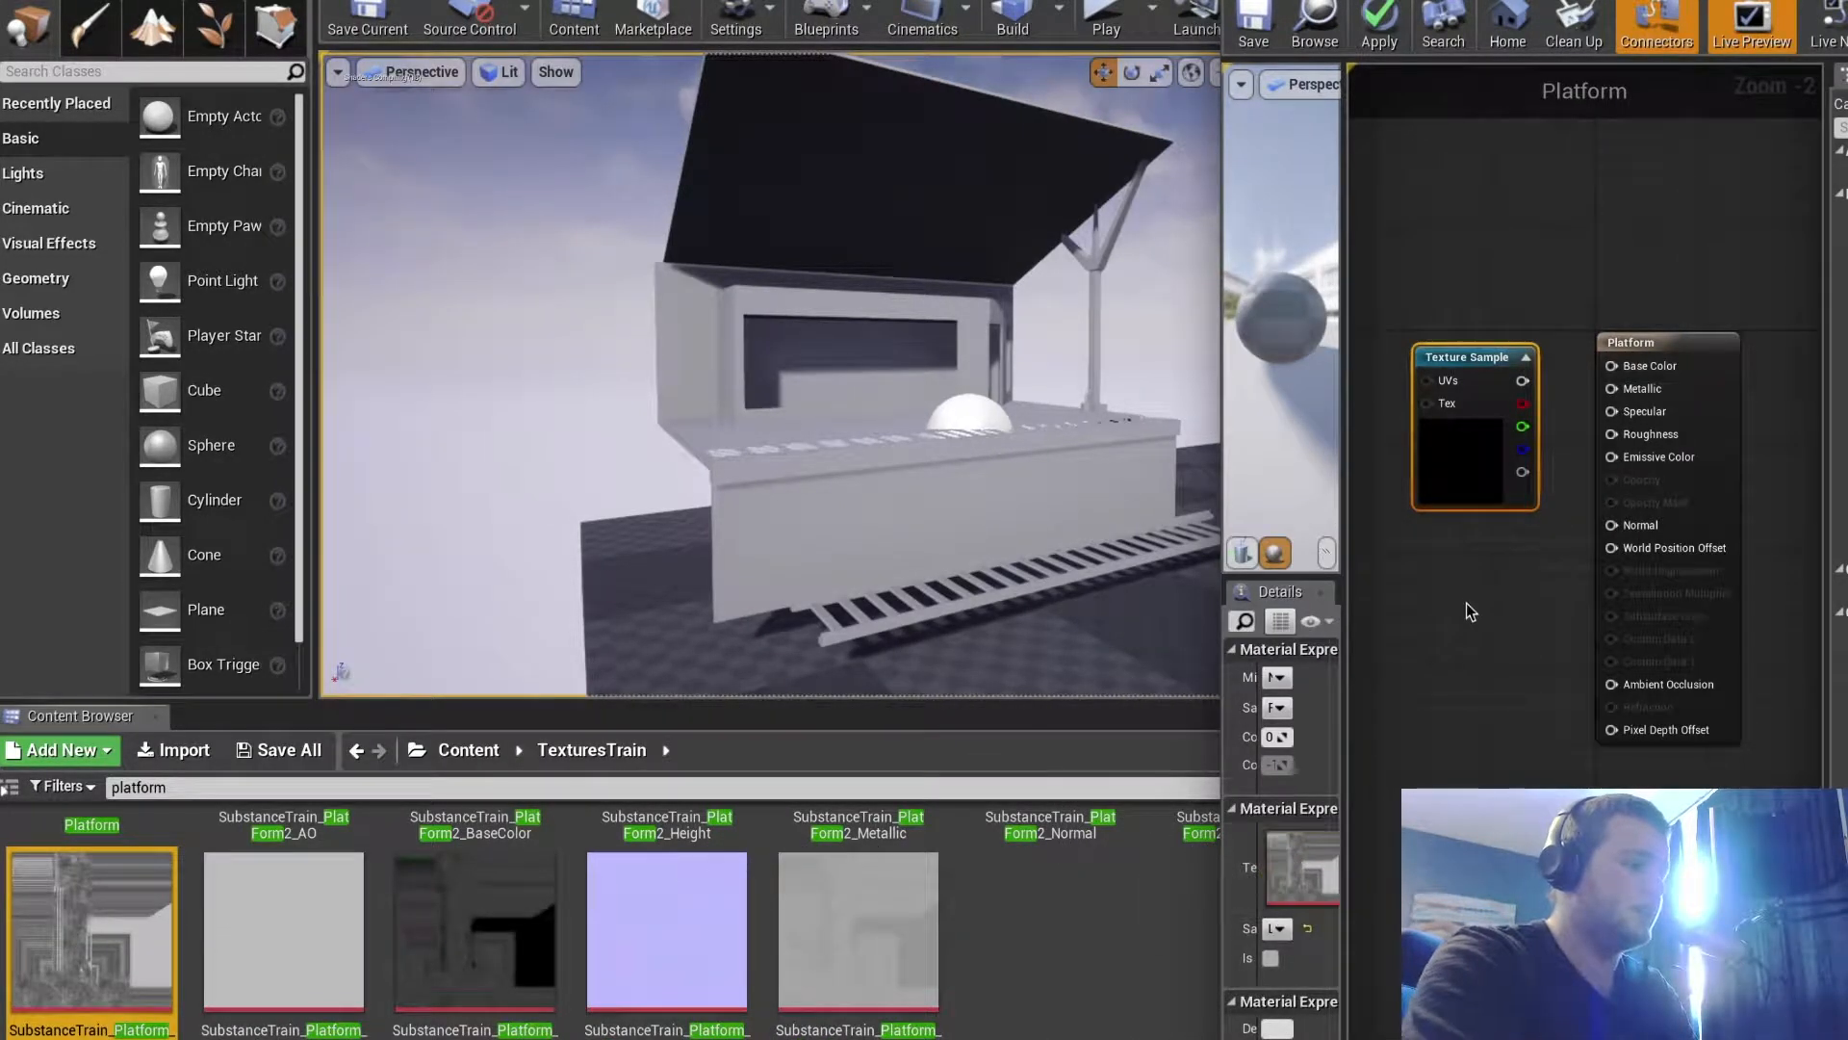
{"action": "left_click_drag", "start_coordinate": [1522, 380], "coordinate": [1625, 376]}
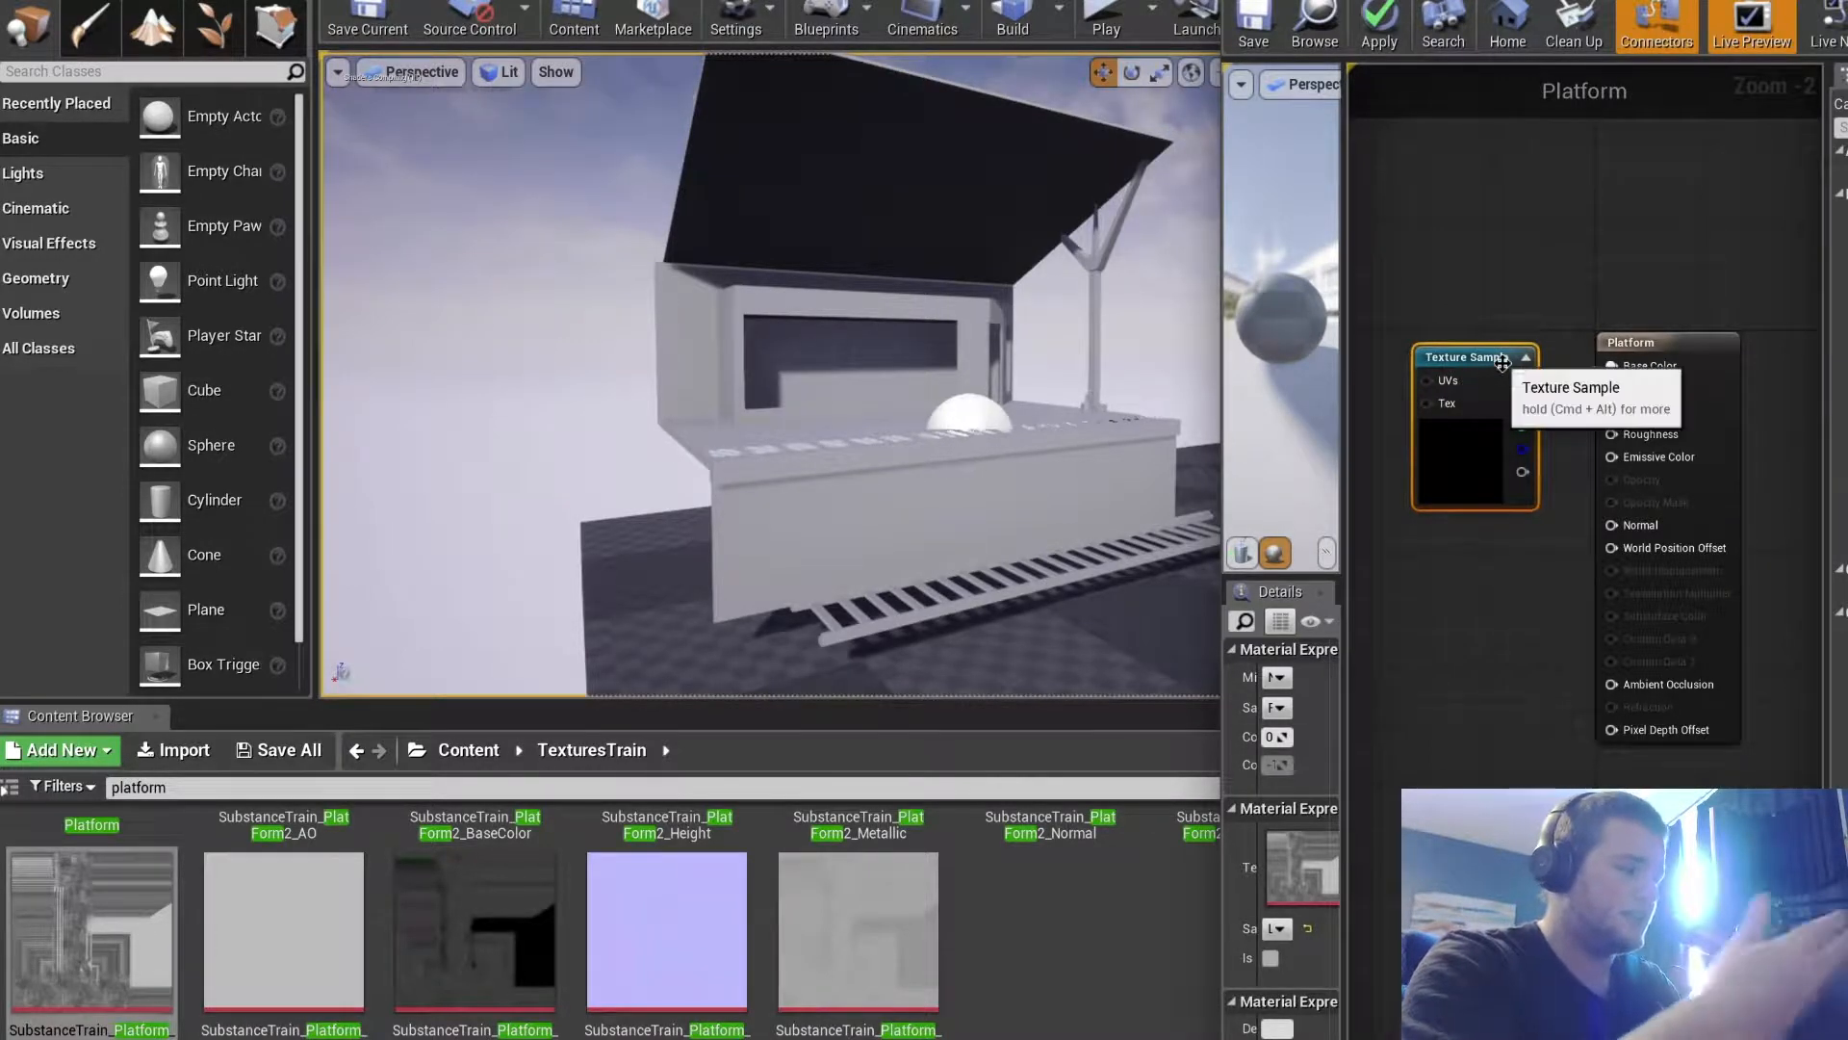
{"action": "left_click_drag", "start_coordinate": [1499, 359], "coordinate": [1501, 345]}
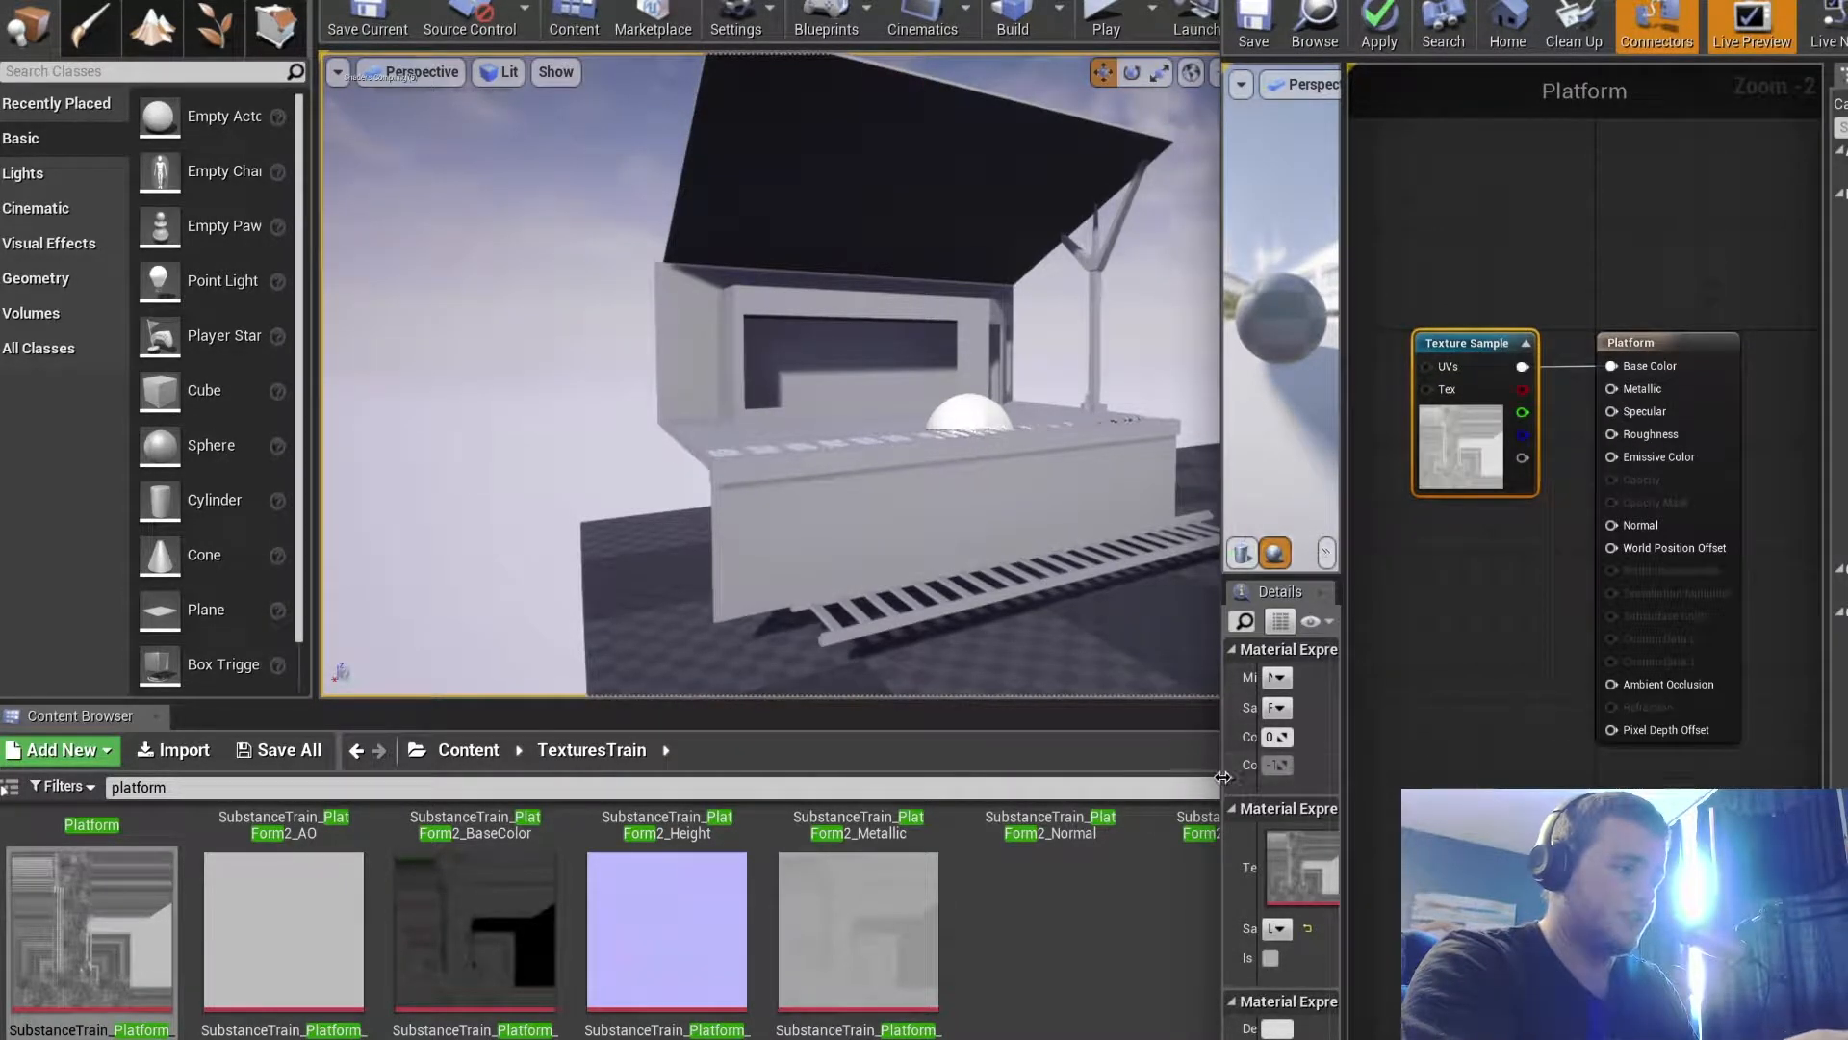
Add a second and a third Texture Sample node, stacked below the base colour node
{"action": "left_click_drag", "start_coordinate": [1222, 777], "coordinate": [1025, 777]}
{"action": "right_click", "coordinate": [1277, 599]}
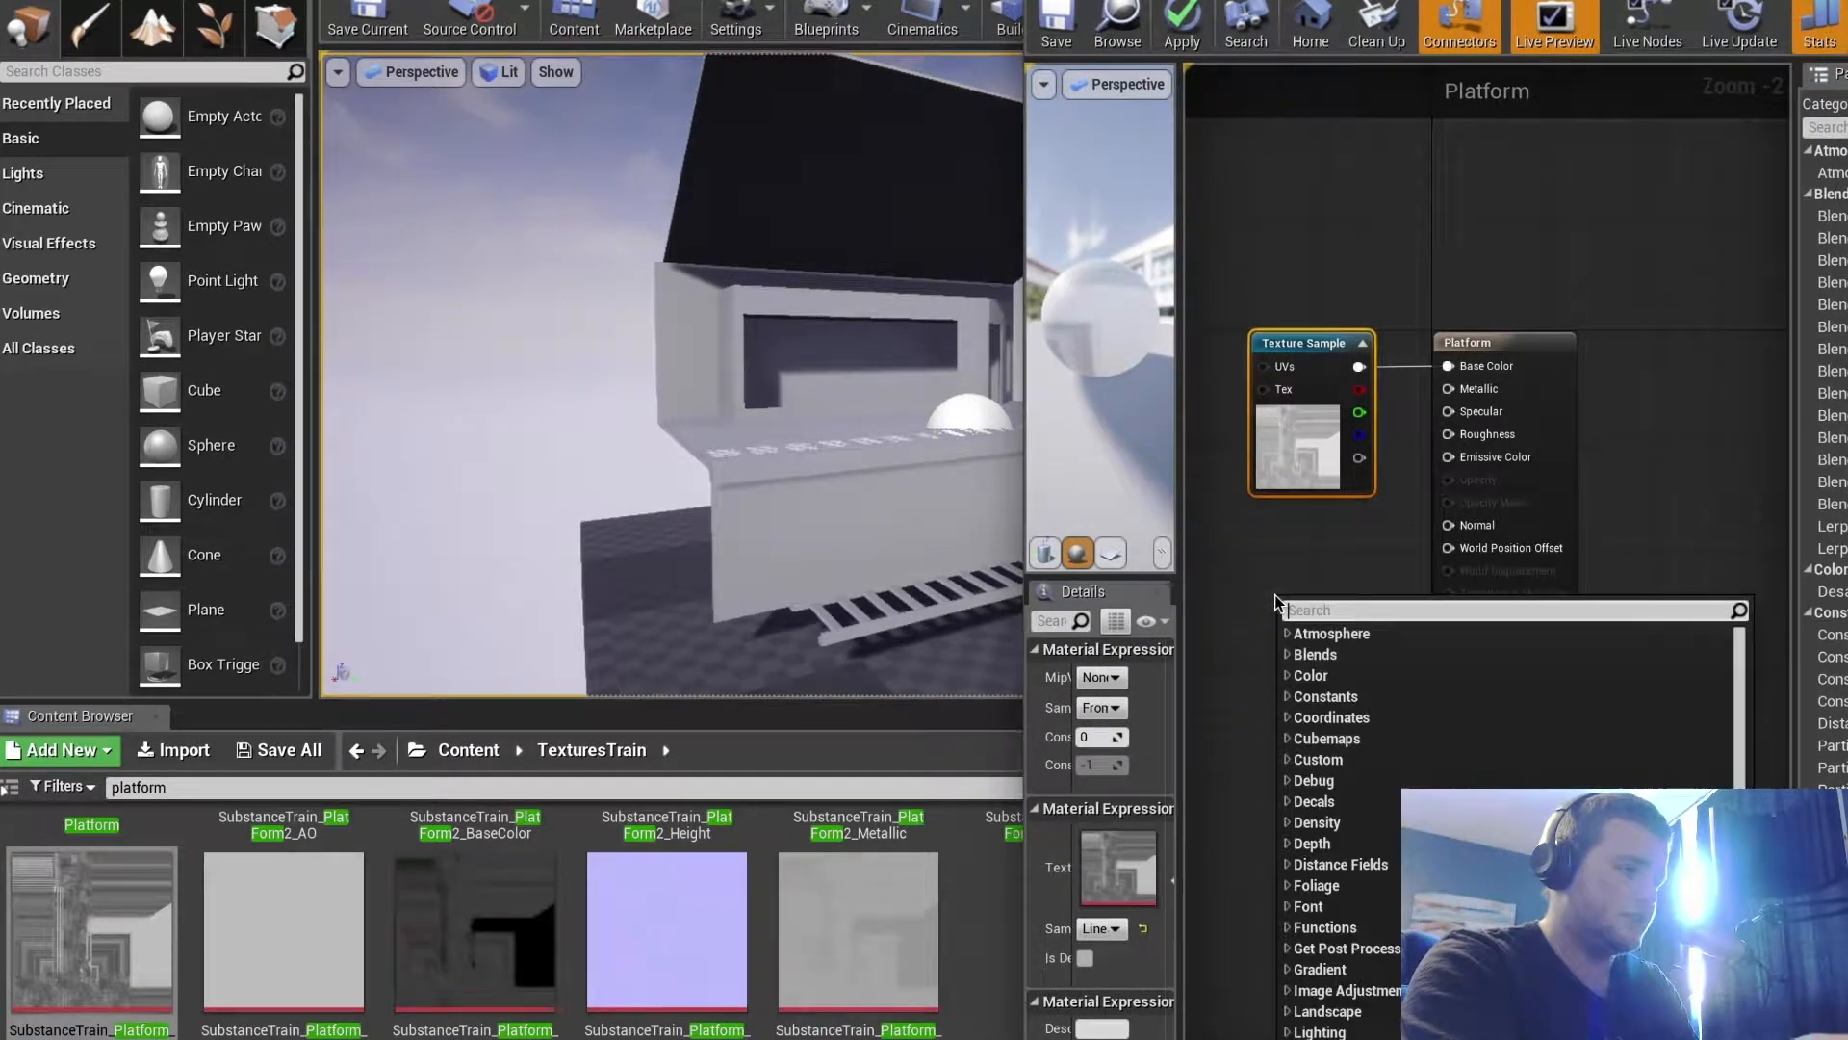
{"action": "type", "text": "texture"}
{"action": "key", "text": "Return"}
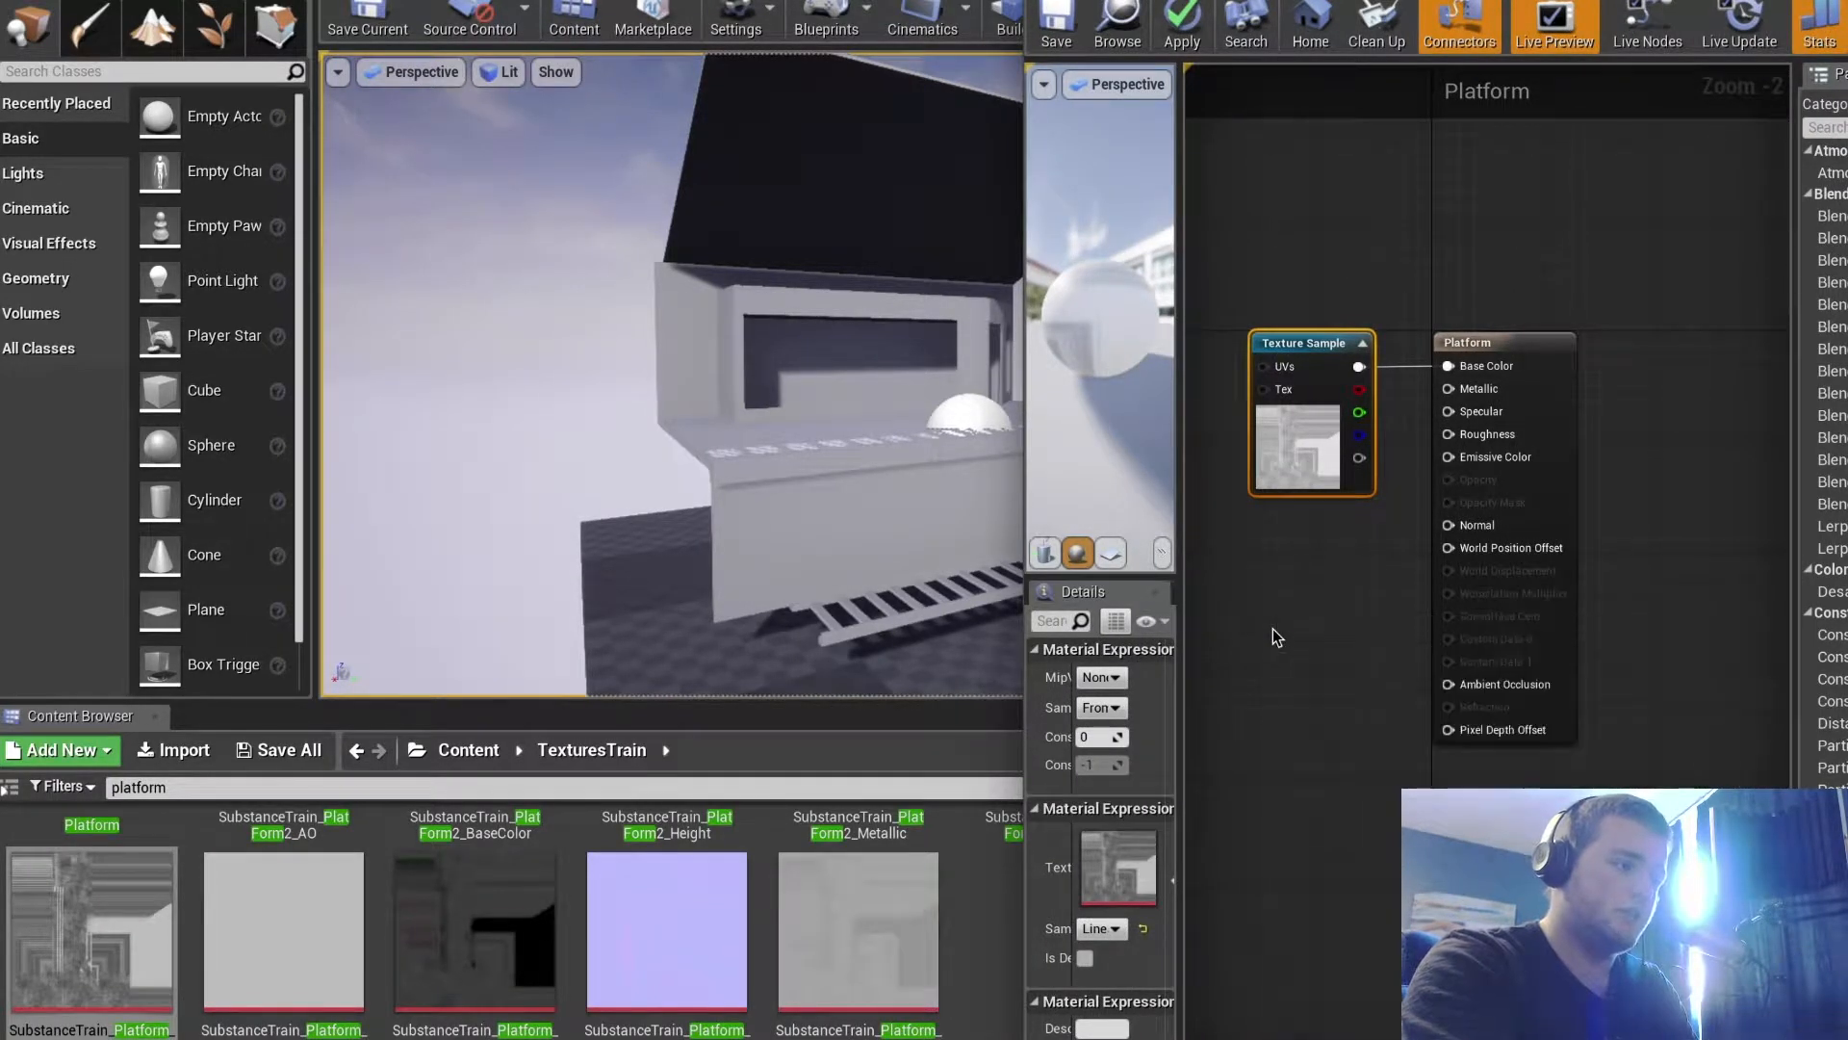
{"action": "left_click_drag", "start_coordinate": [1309, 608], "coordinate": [1282, 527]}
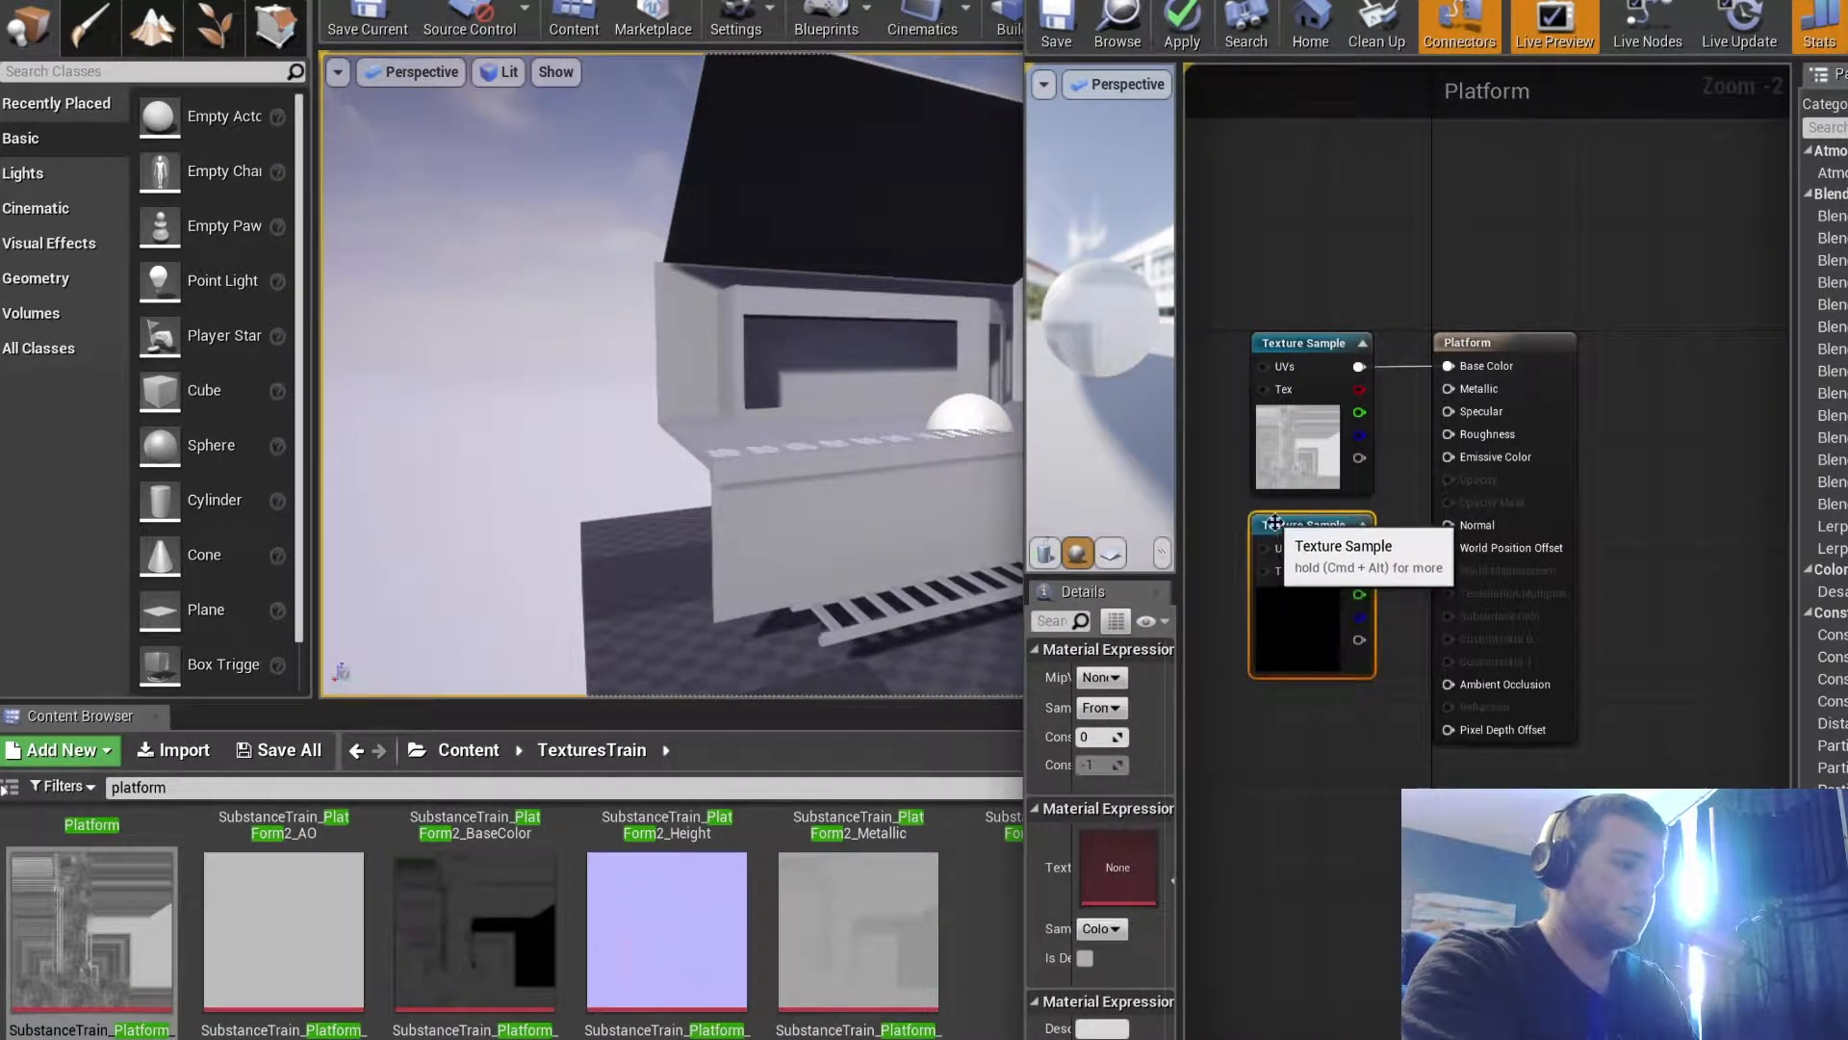
{"action": "right_click", "coordinate": [1319, 775]}
{"action": "type", "text": "texture"}
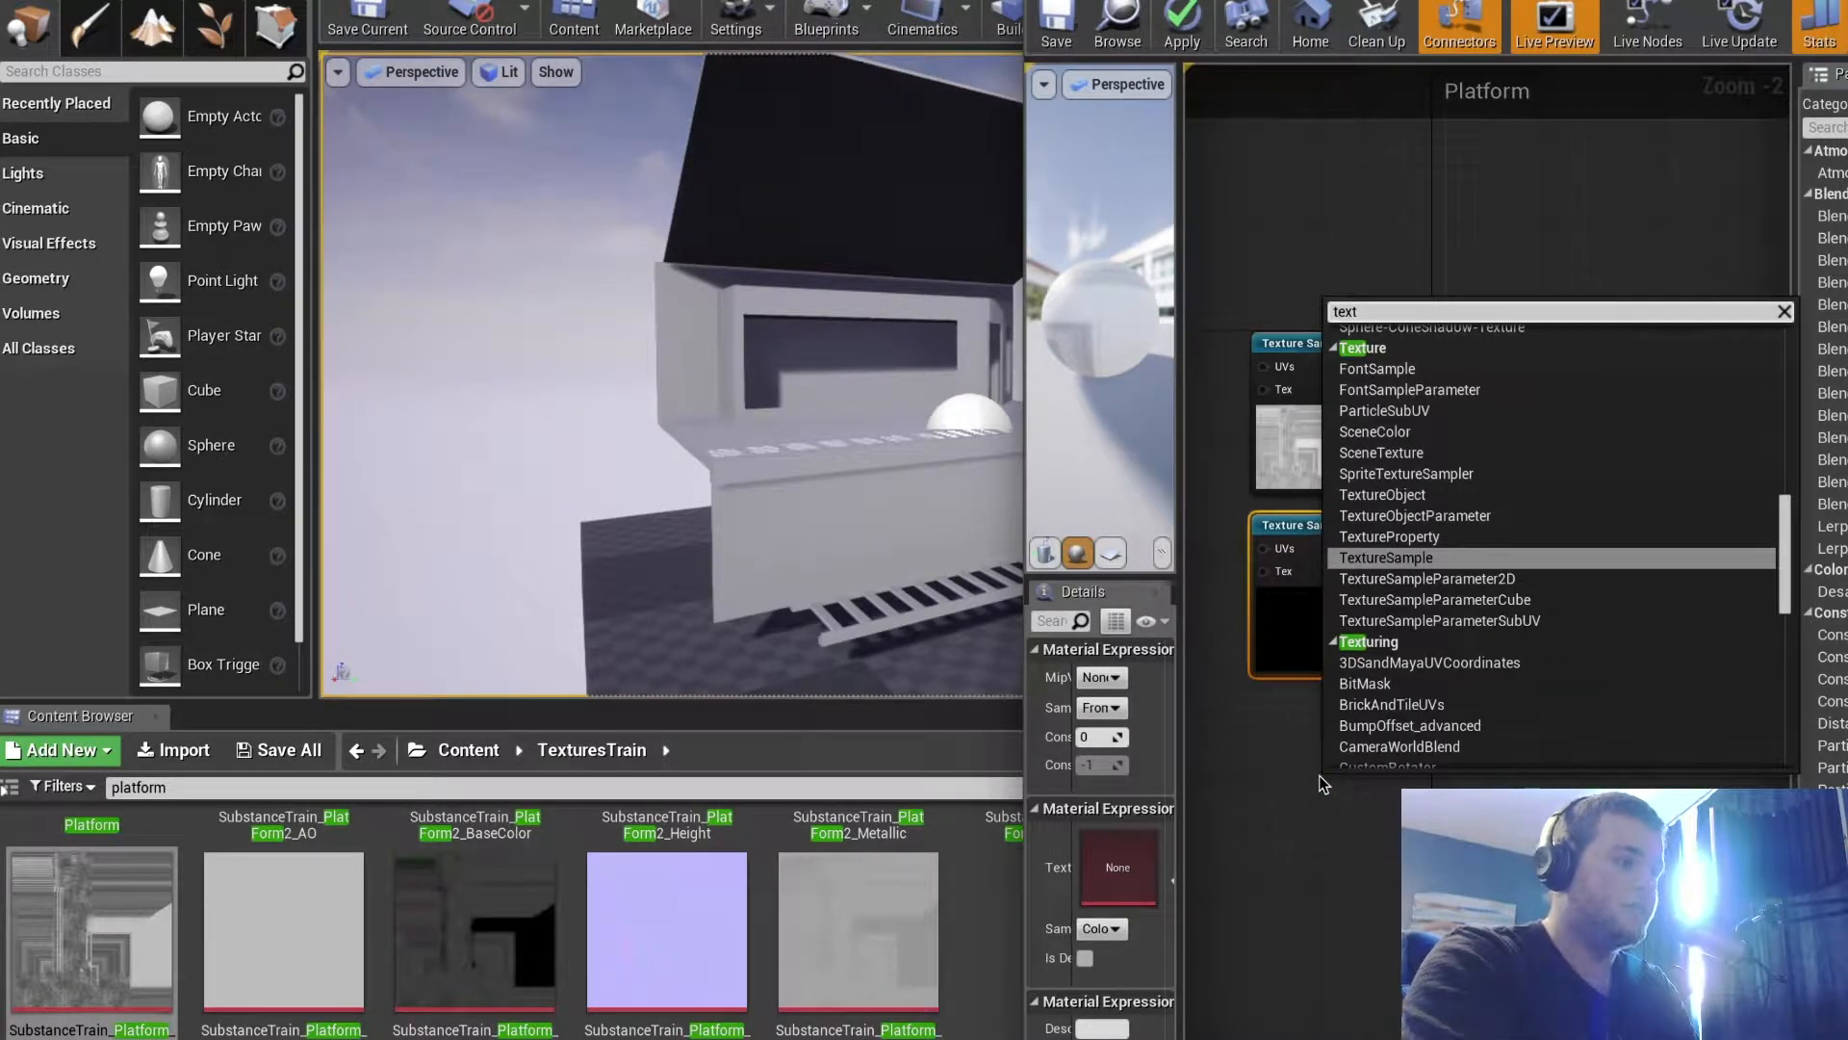
{"action": "key", "text": "Return"}
{"action": "left_click_drag", "start_coordinate": [1386, 787], "coordinate": [1312, 708]}
Extend the column with a fourth and a fifth Texture Sample node in the Platform material graph
{"action": "right_click", "coordinate": [1320, 974]}
{"action": "type", "text": "texture"}
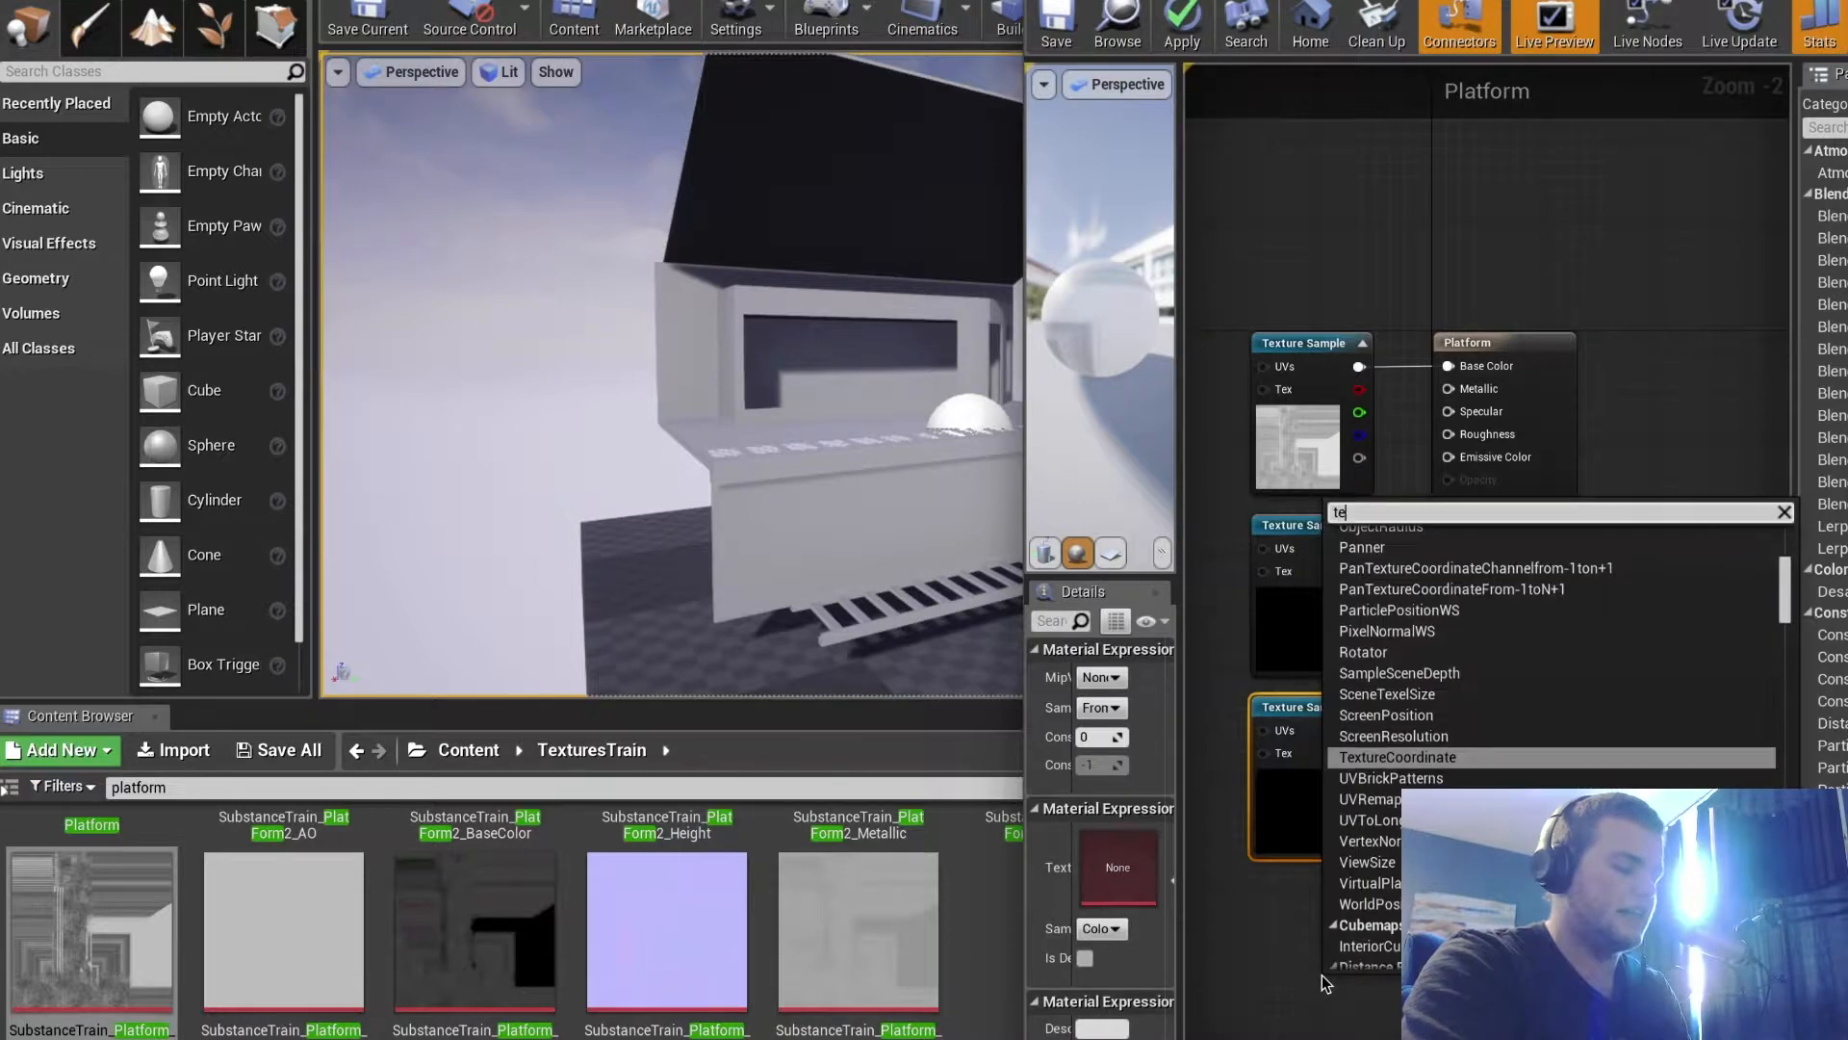
{"action": "key", "text": "Return"}
{"action": "left_click_drag", "start_coordinate": [1377, 988], "coordinate": [1299, 888]}
{"action": "scroll", "coordinate": [1424, 888], "scroll_direction": "up", "scroll_amount": 2}
{"action": "scroll", "coordinate": [1433, 889], "scroll_direction": "down", "scroll_amount": 2}
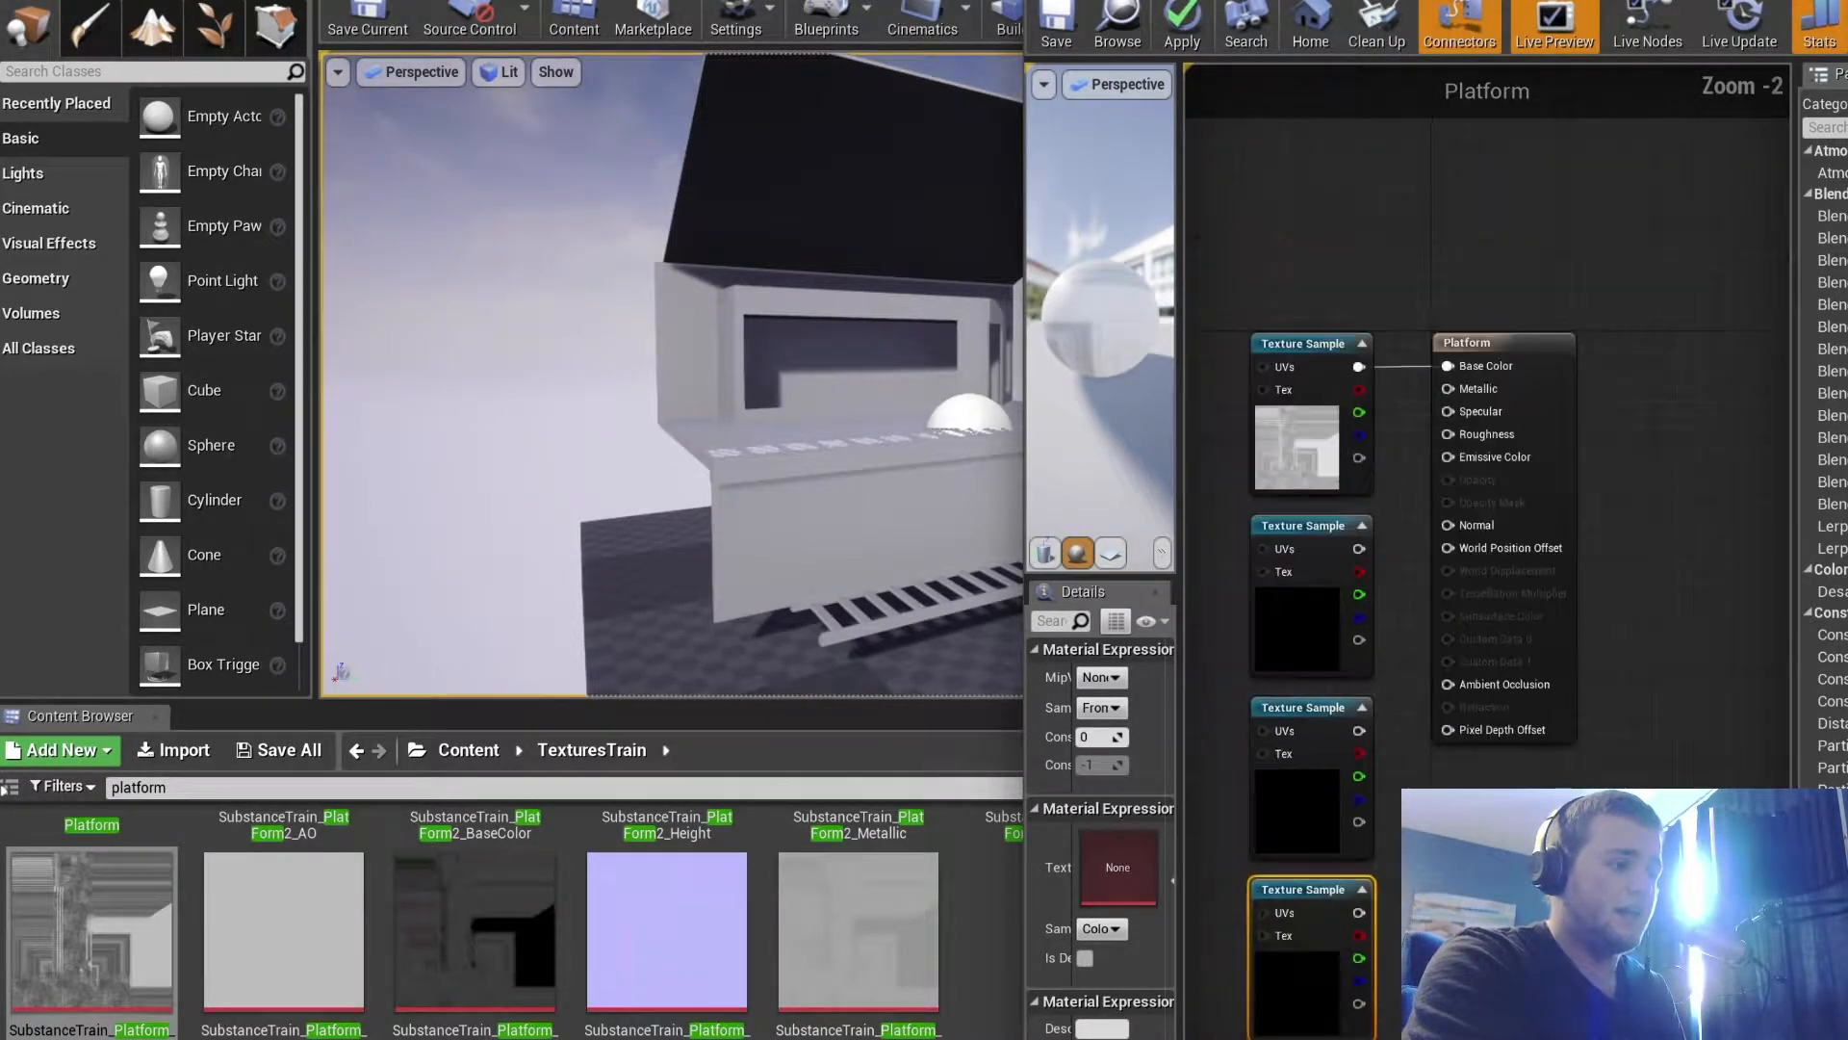
{"action": "right_click", "coordinate": [1438, 560]}
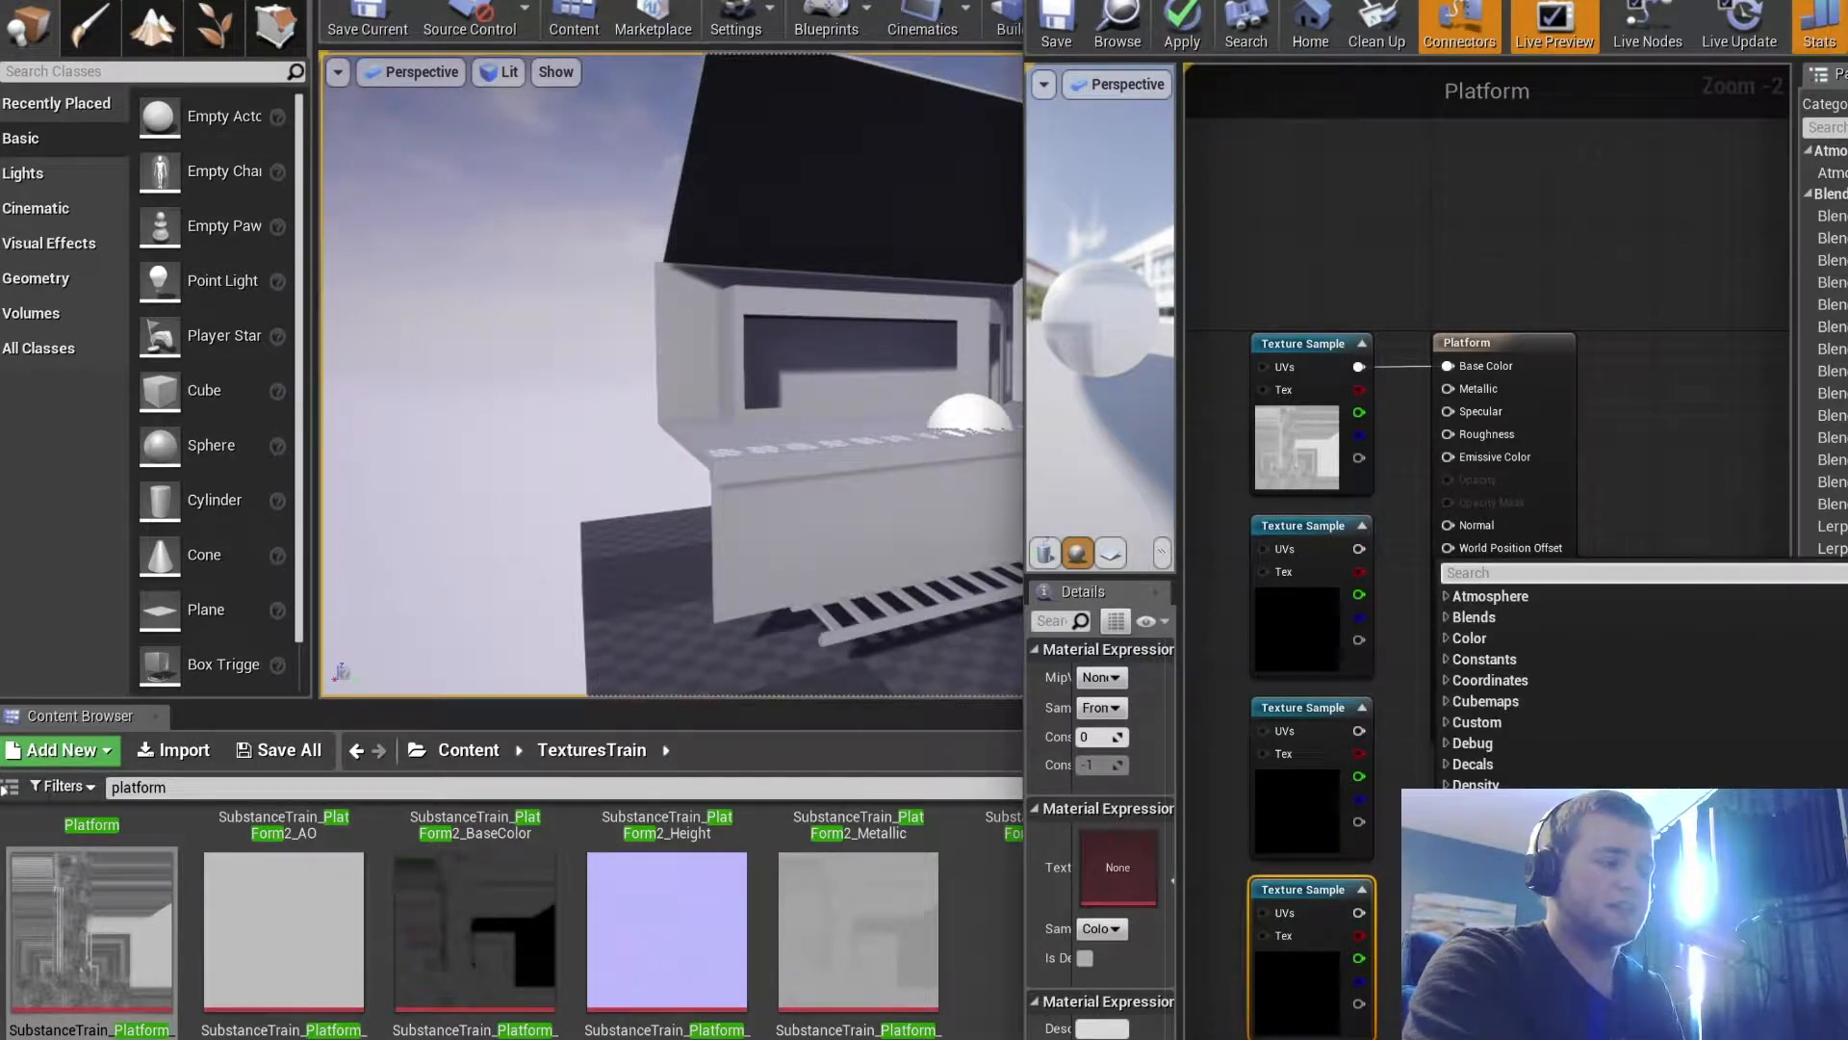
{"action": "type", "text": "textu"}
{"action": "key", "text": "Return"}
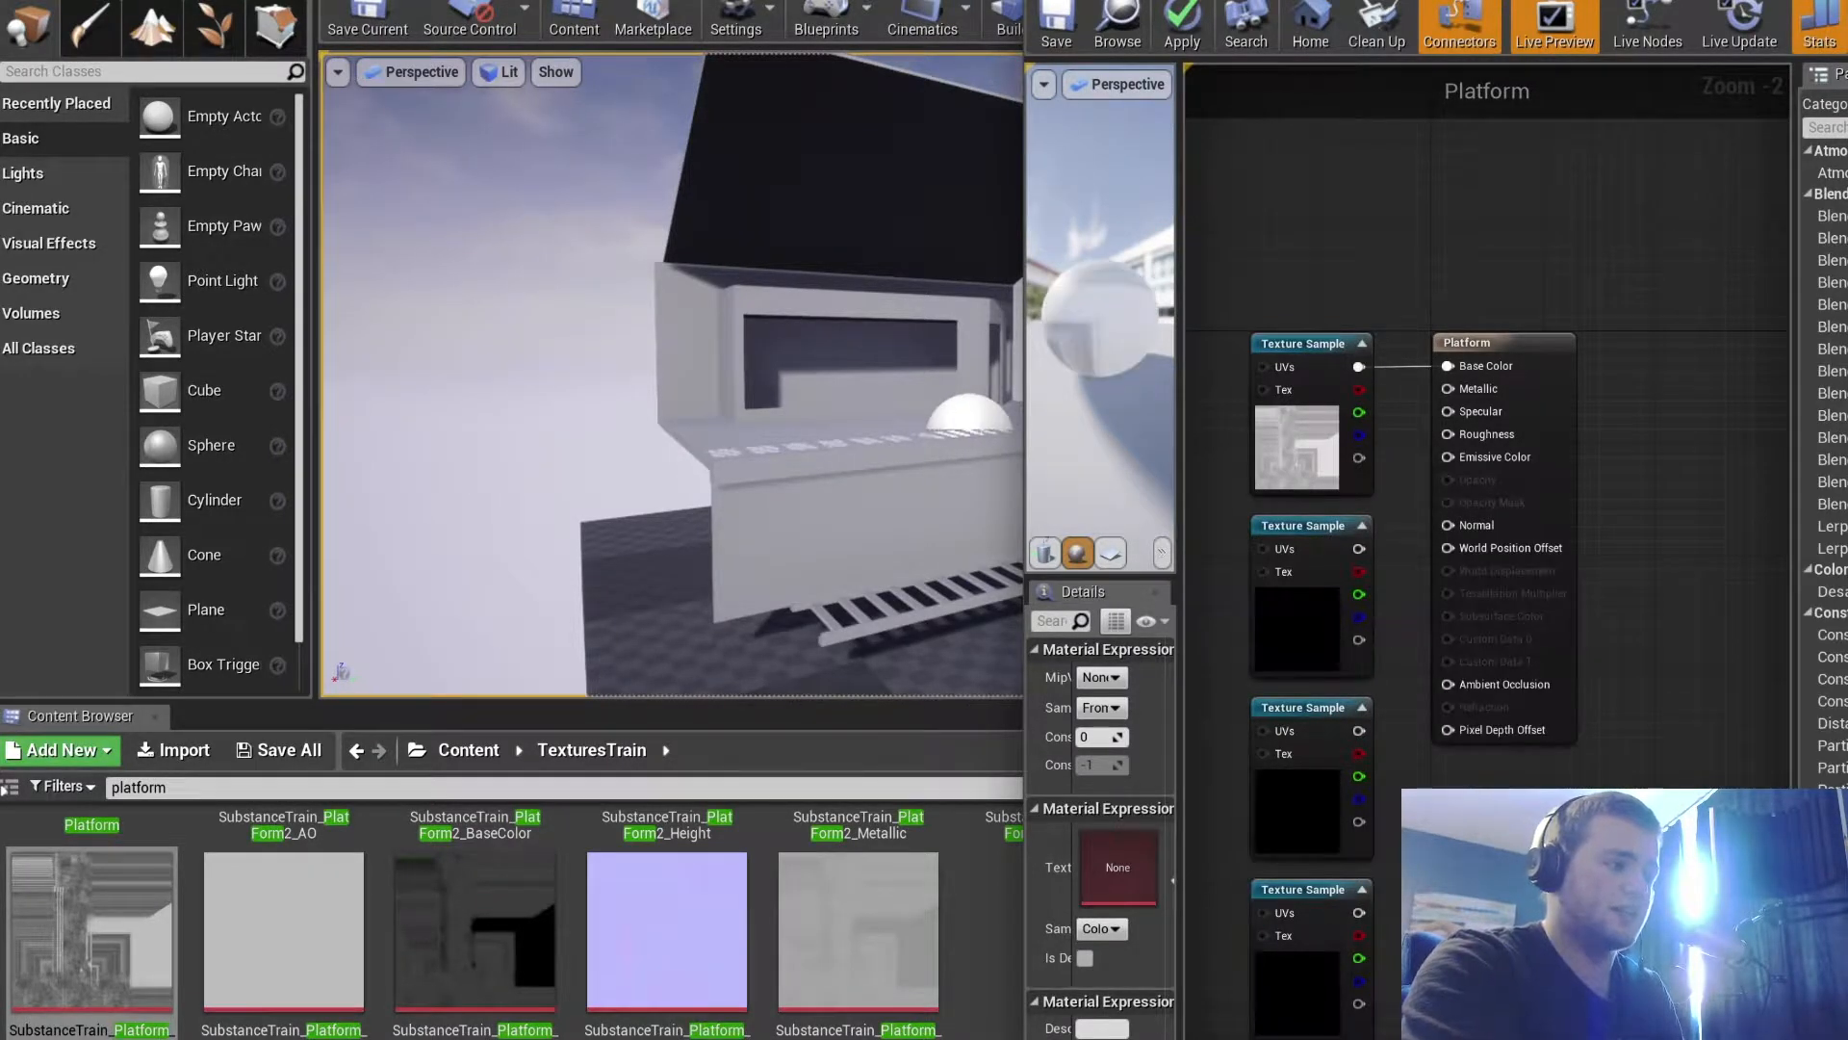
{"action": "left_click_drag", "start_coordinate": [1483, 900], "coordinate": [1308, 894]}
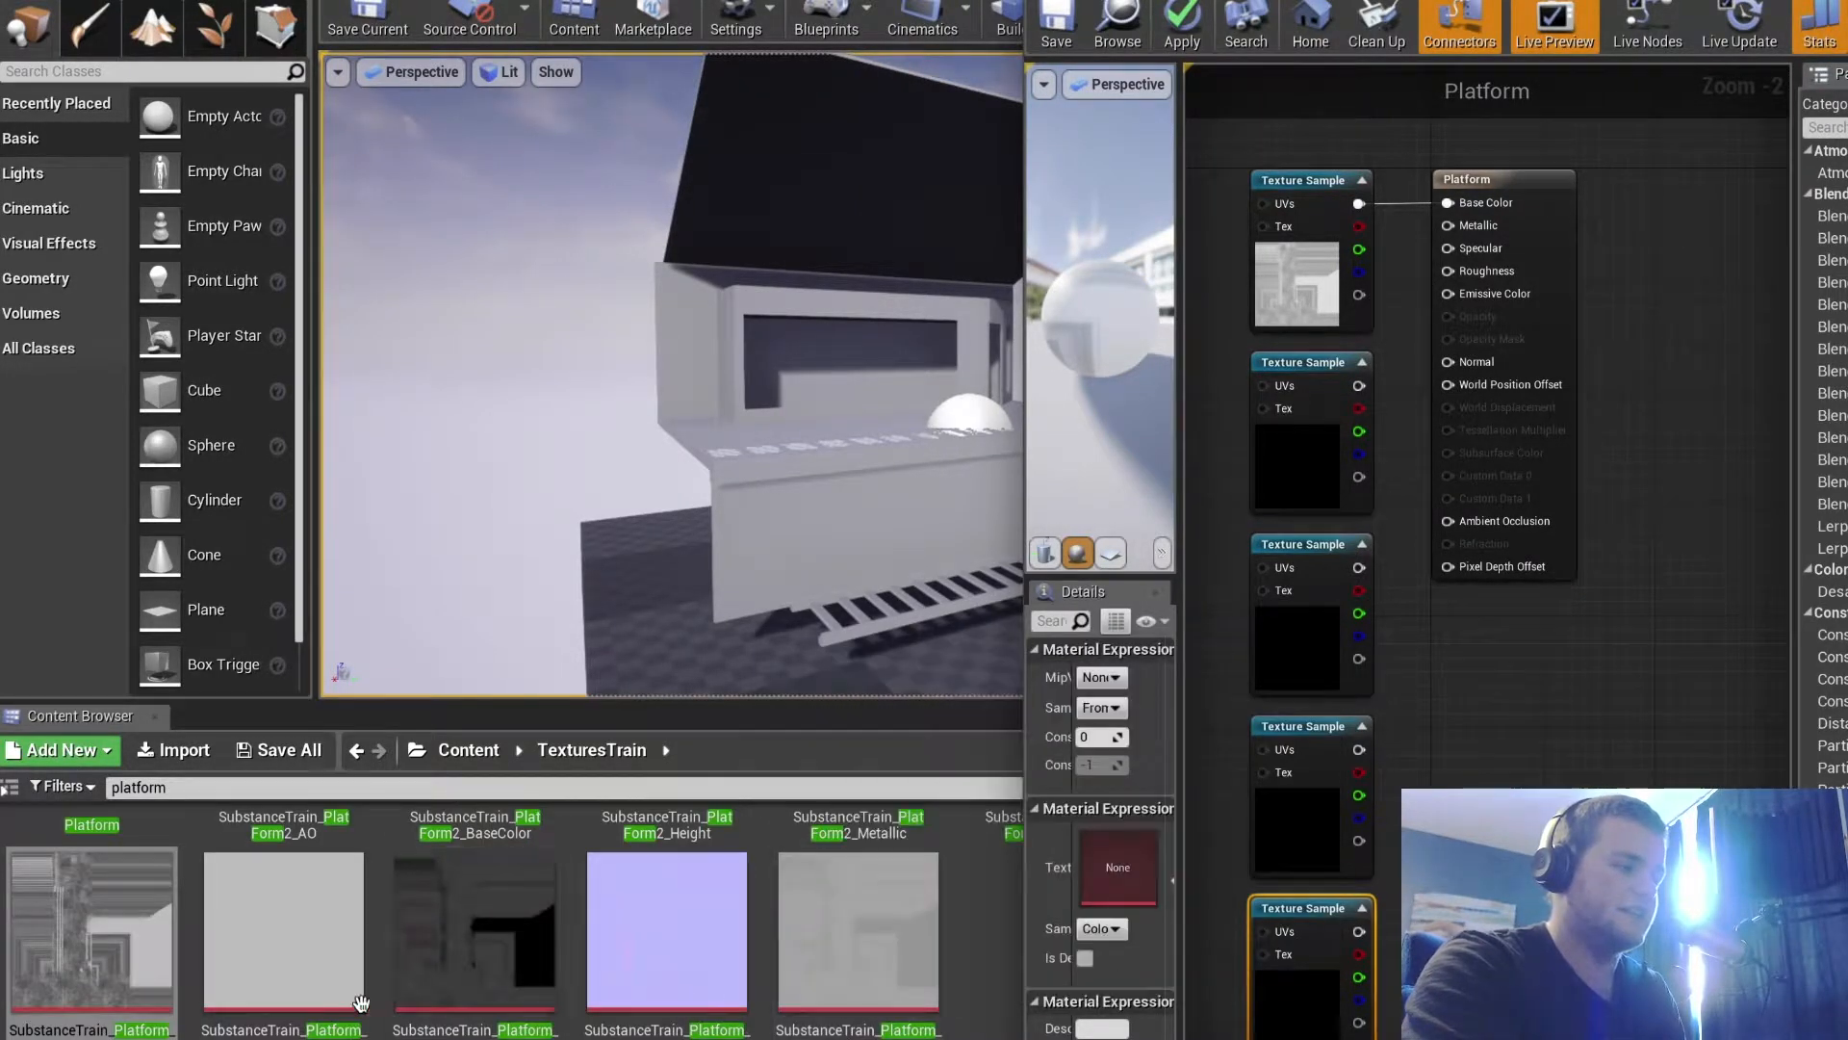
Assign the SubstanceTrain_Platform_Metallic texture to the second Texture Sample node
{"action": "left_click", "coordinate": [1354, 369]}
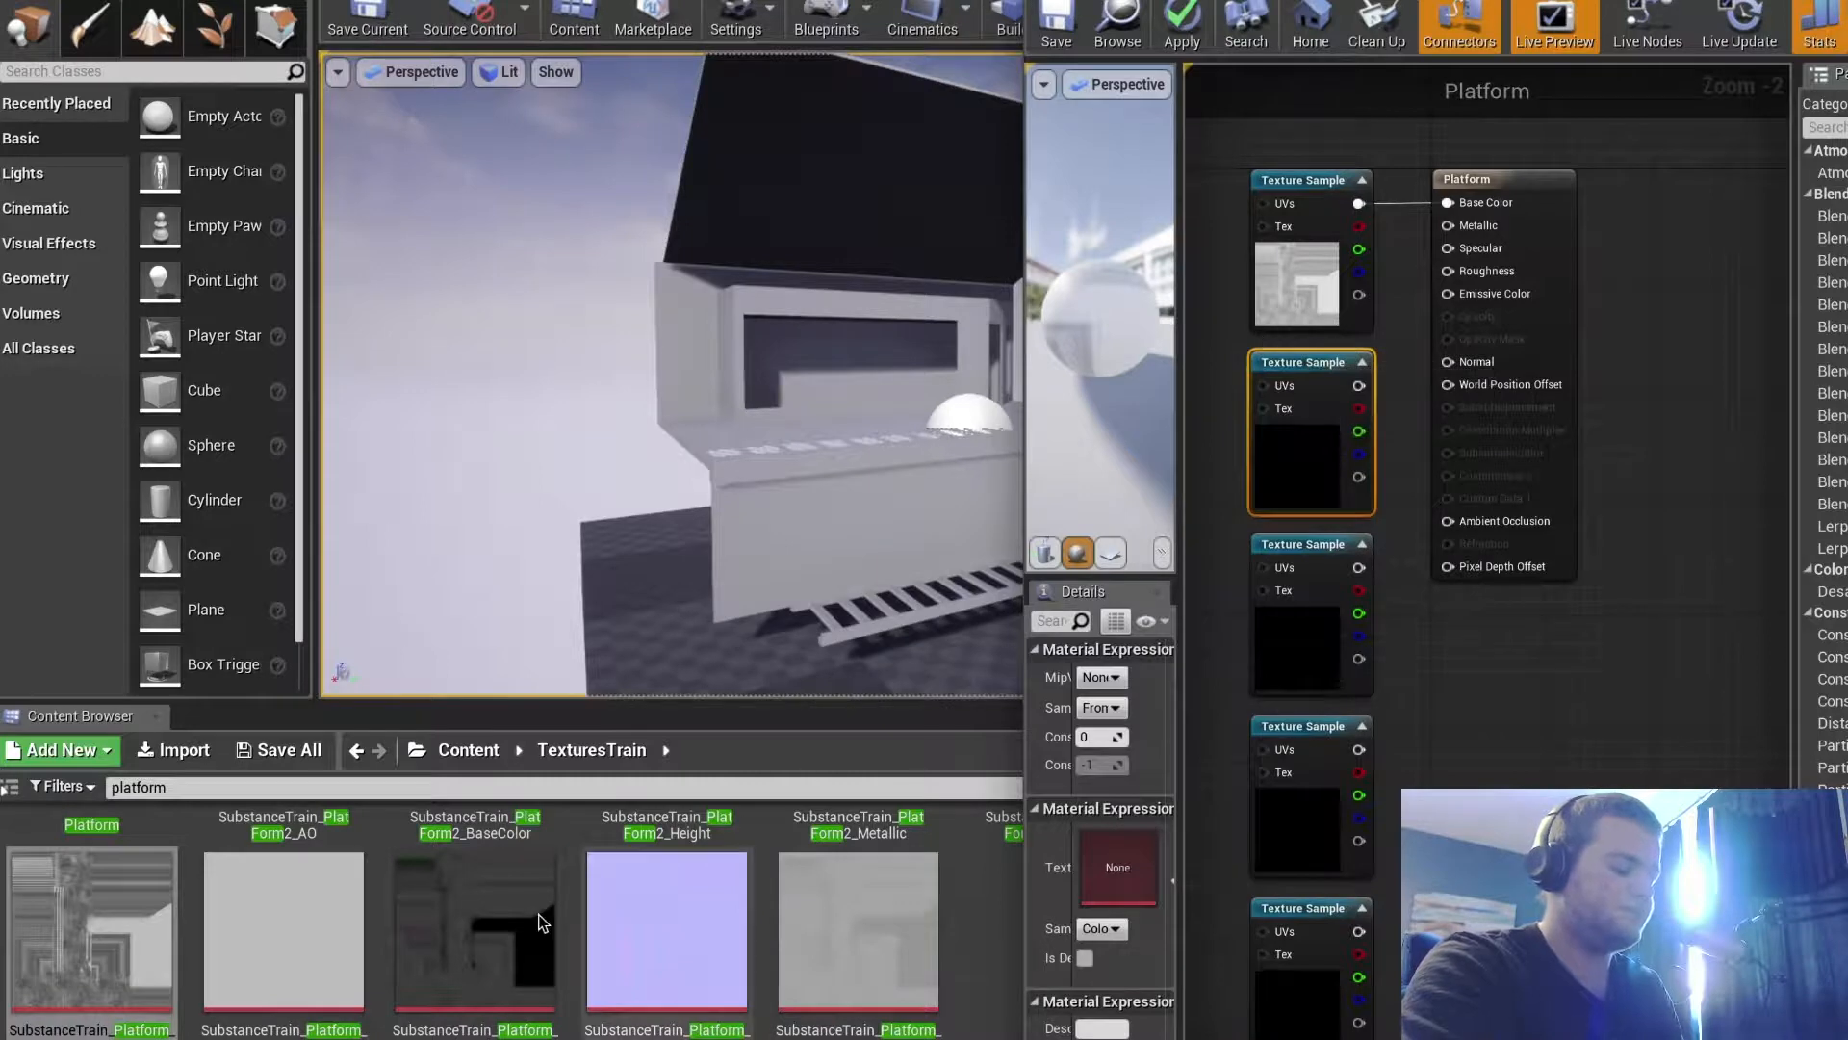
{"action": "mouse_move", "coordinate": [475, 929]}
{"action": "left_mouse_down"}
{"action": "mouse_move", "coordinate": [1238, 417]}
{"action": "mouse_move", "coordinate": [1184, 623]}
{"action": "mouse_move", "coordinate": [591, 934]}
{"action": "mouse_move", "coordinate": [501, 929]}
{"action": "left_mouse_up"}
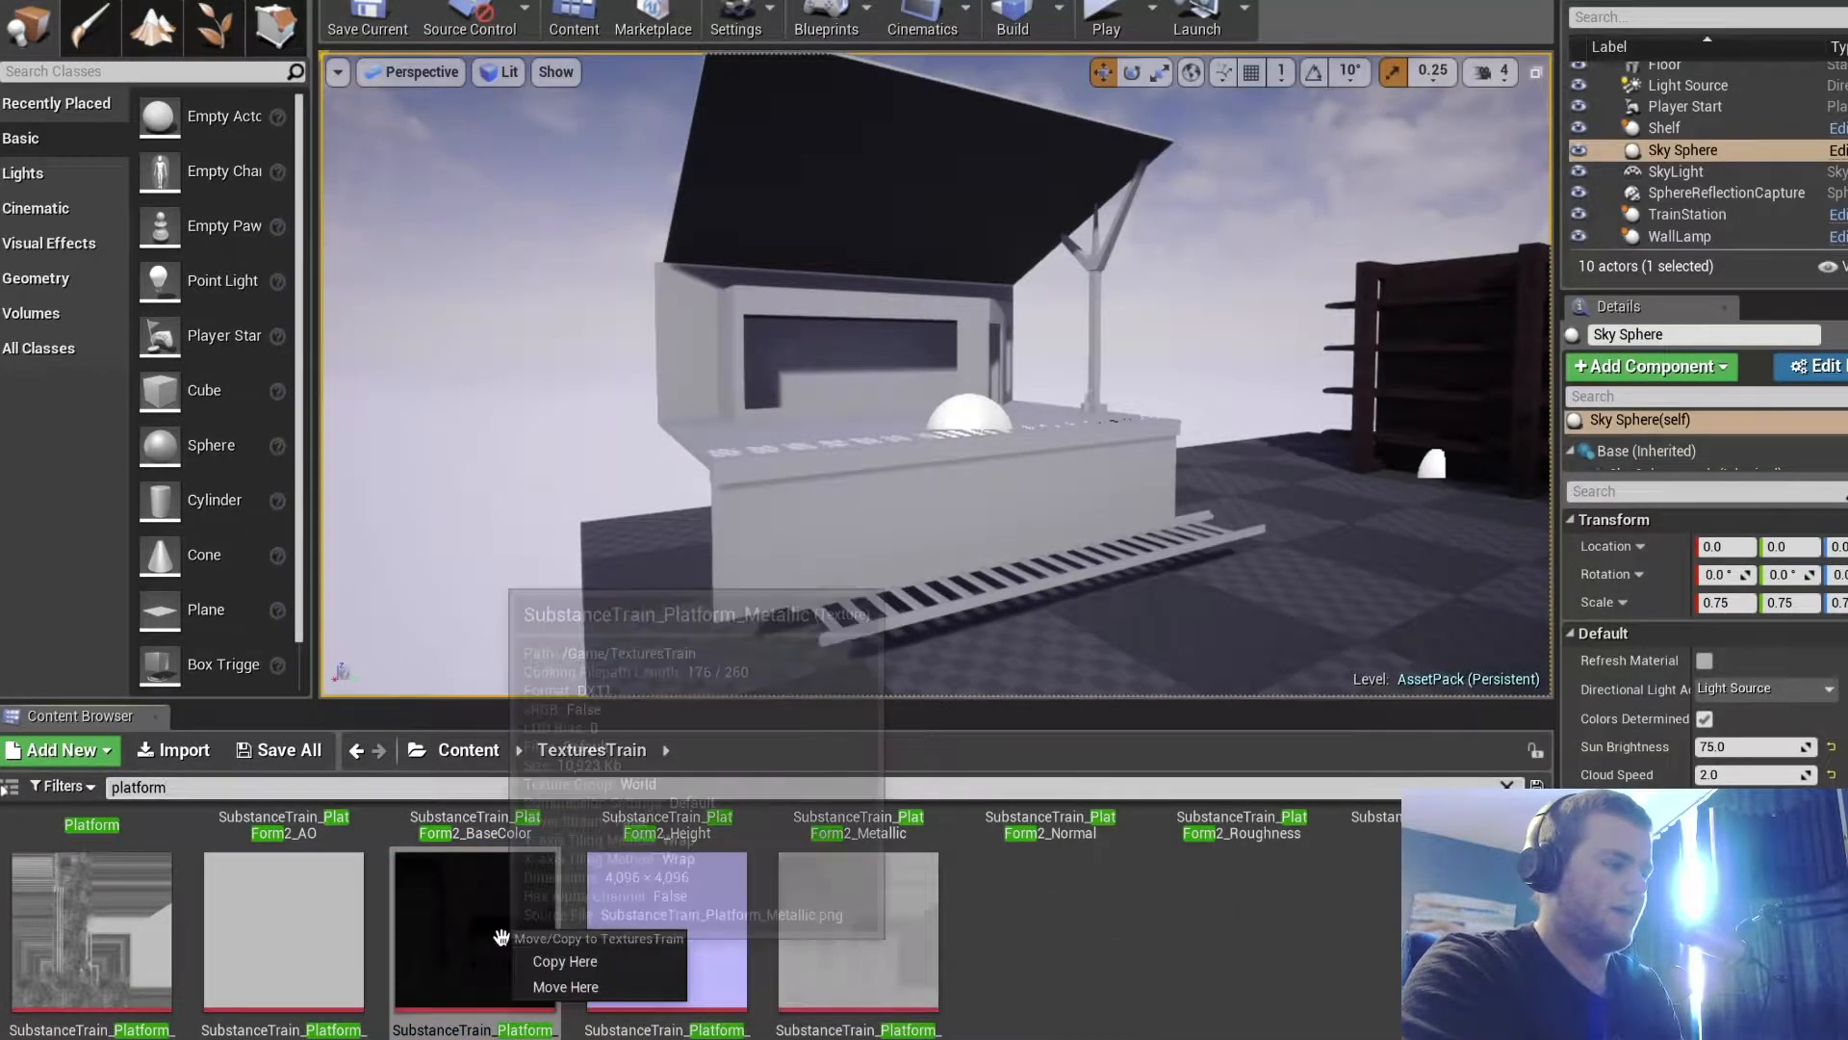
{"action": "scroll", "coordinate": [289, 924], "scroll_direction": "up", "scroll_amount": 3}
{"action": "left_click", "coordinate": [142, 898]}
{"action": "double_click", "coordinate": [142, 898]}
{"action": "scroll", "coordinate": [404, 948], "scroll_direction": "down", "scroll_amount": 2}
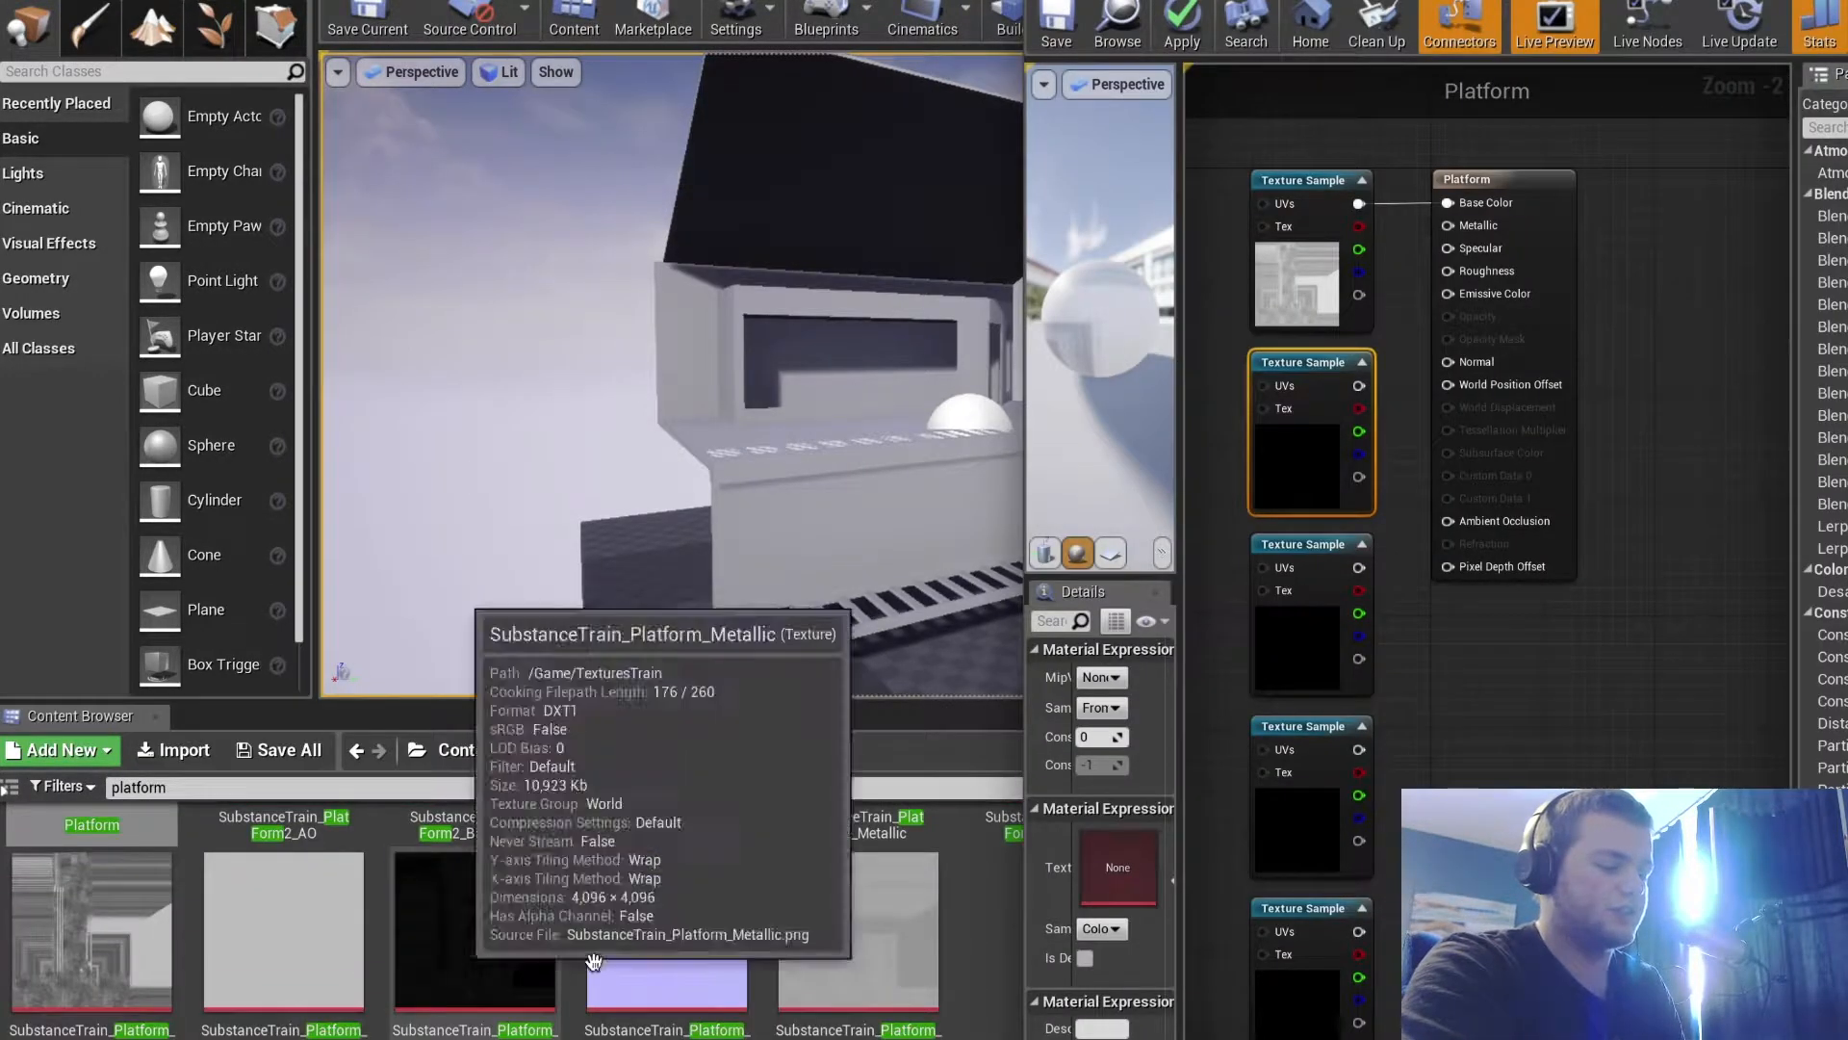
{"action": "left_click_drag", "start_coordinate": [502, 945], "coordinate": [1130, 862]}
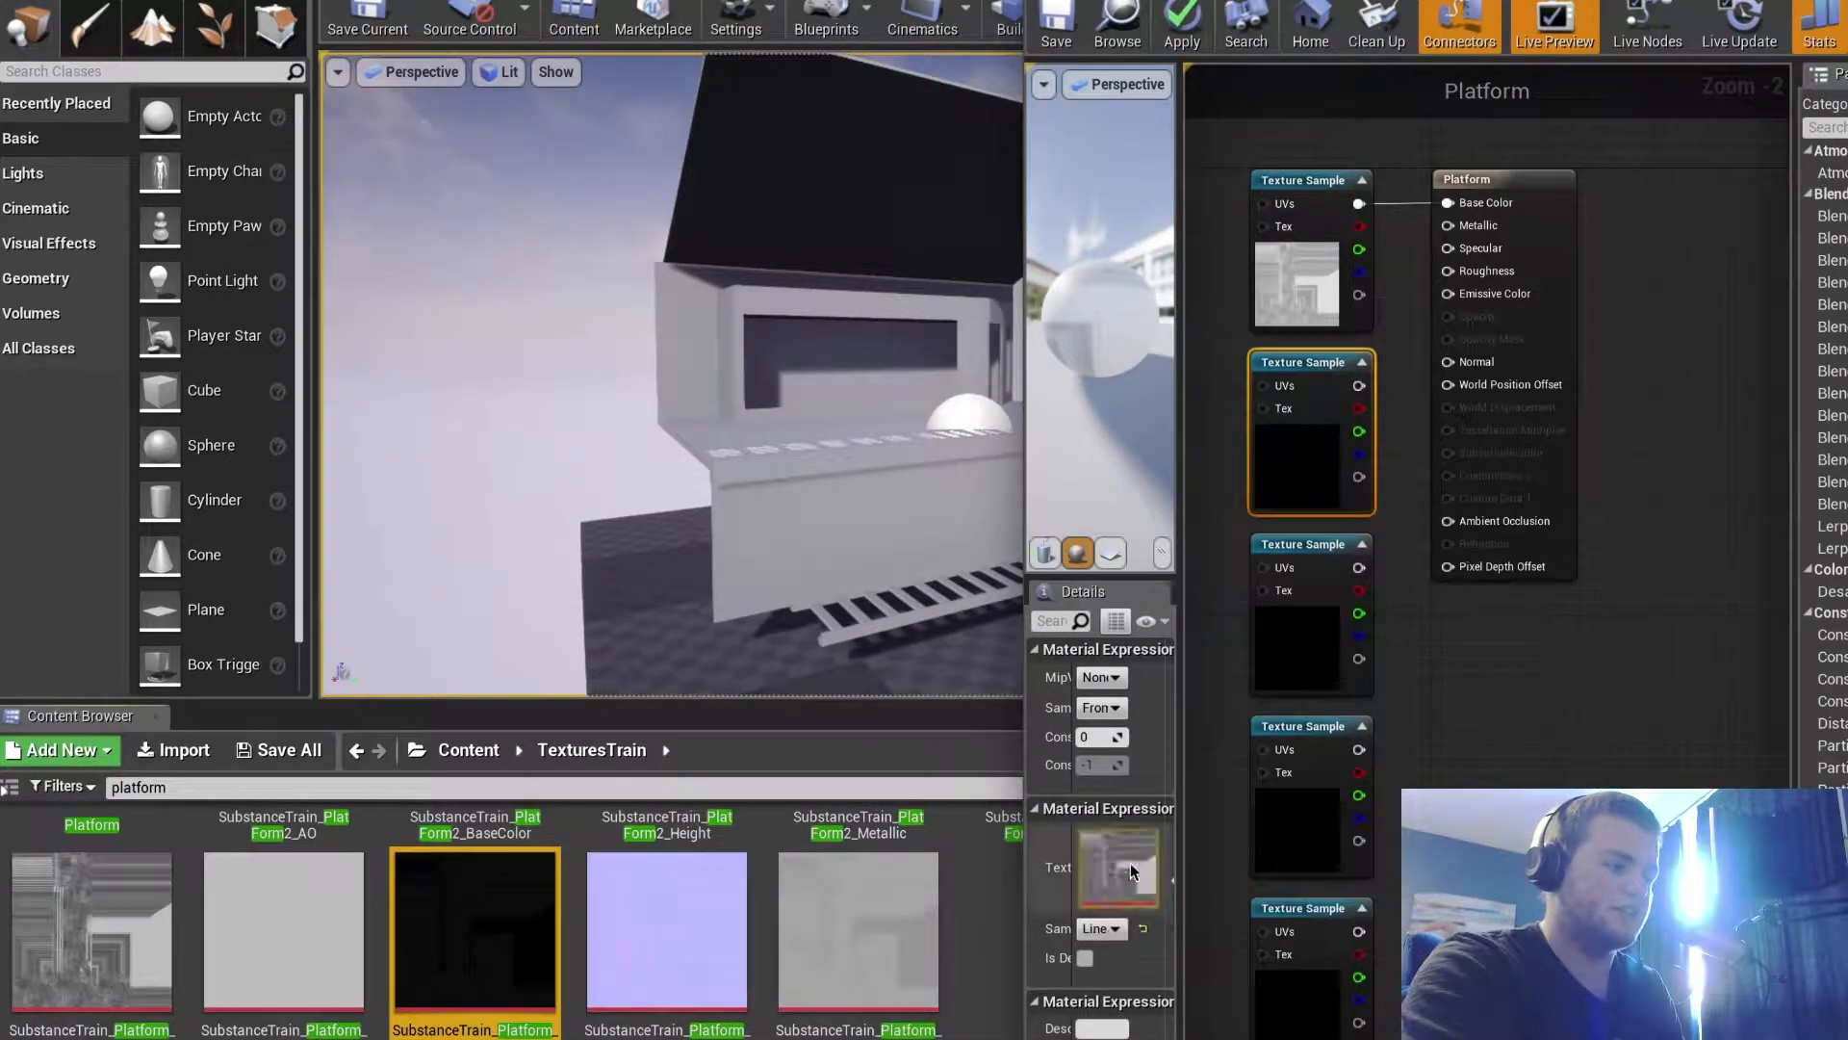
Assign the platform normal map to the third Texture Sample node and SubstanceTrain_Platform_Roughness to the fourth
{"action": "left_click", "coordinate": [1305, 549]}
{"action": "left_click_drag", "start_coordinate": [667, 924], "coordinate": [1117, 866]}
{"action": "left_click", "coordinate": [1285, 780]}
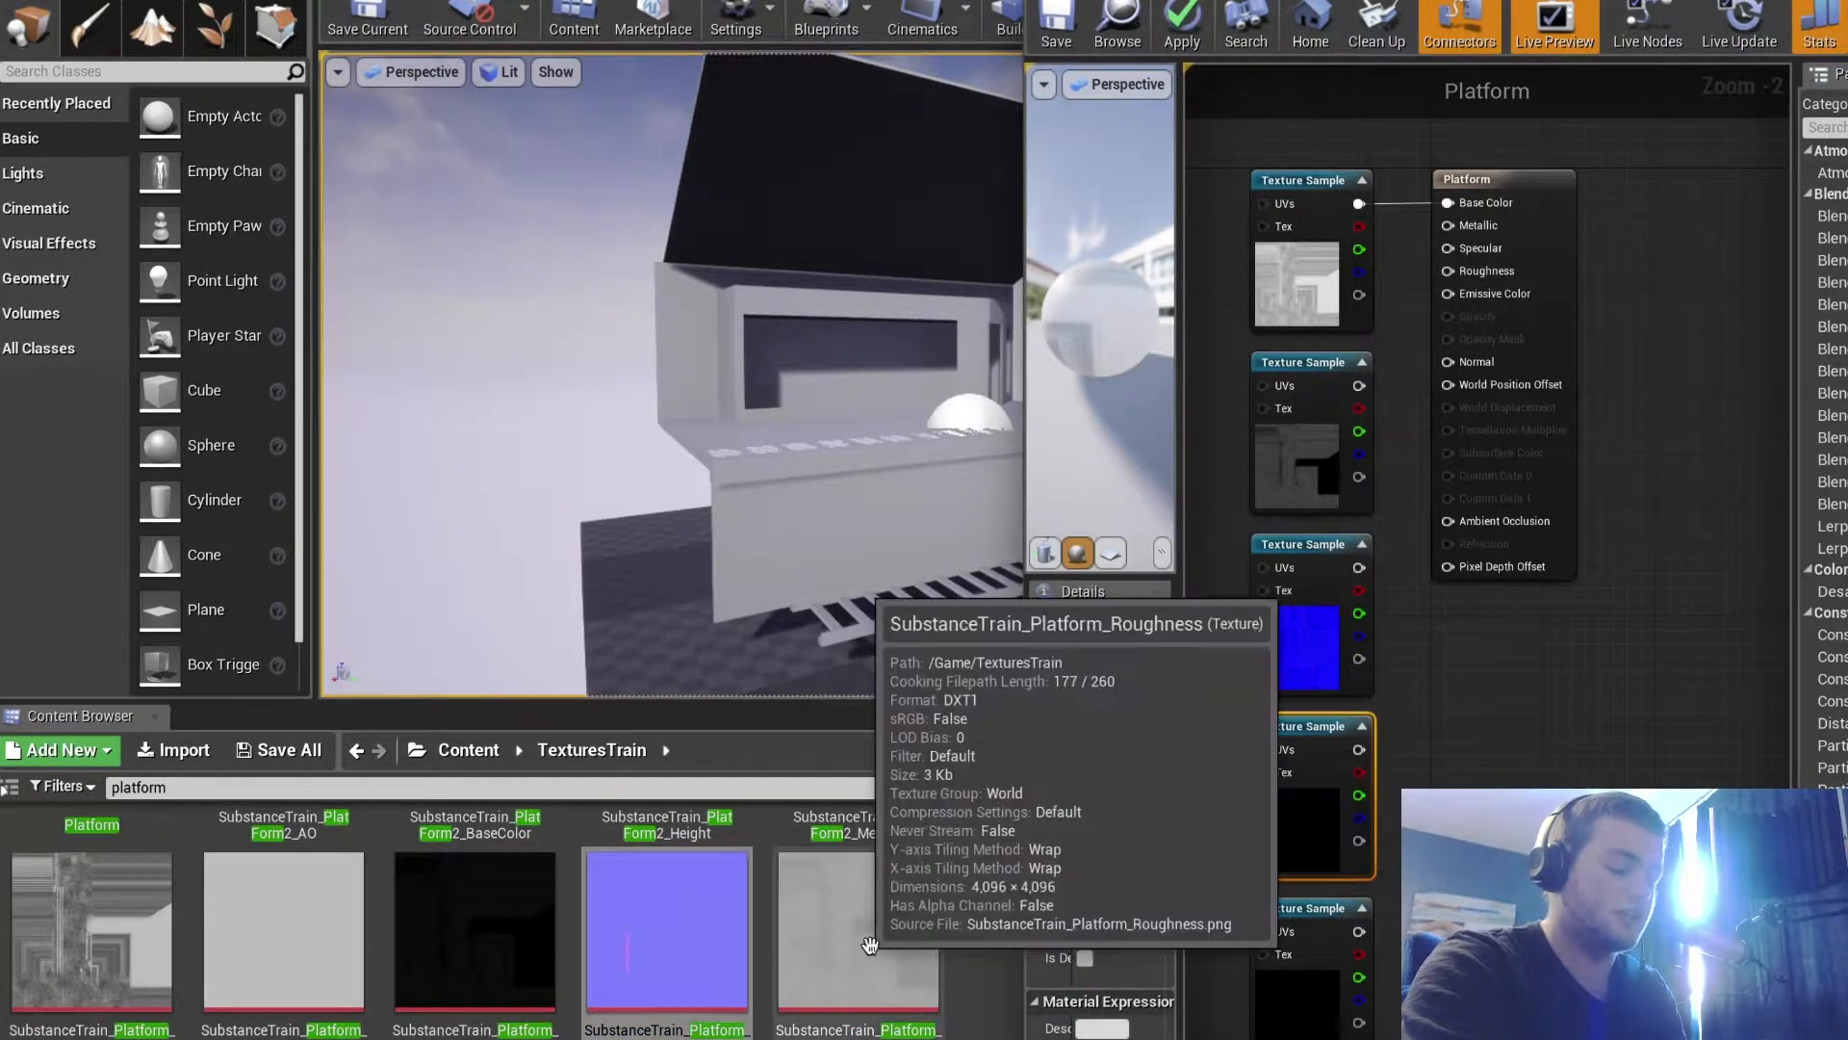
{"action": "left_click_drag", "start_coordinate": [858, 924], "coordinate": [1114, 871]}
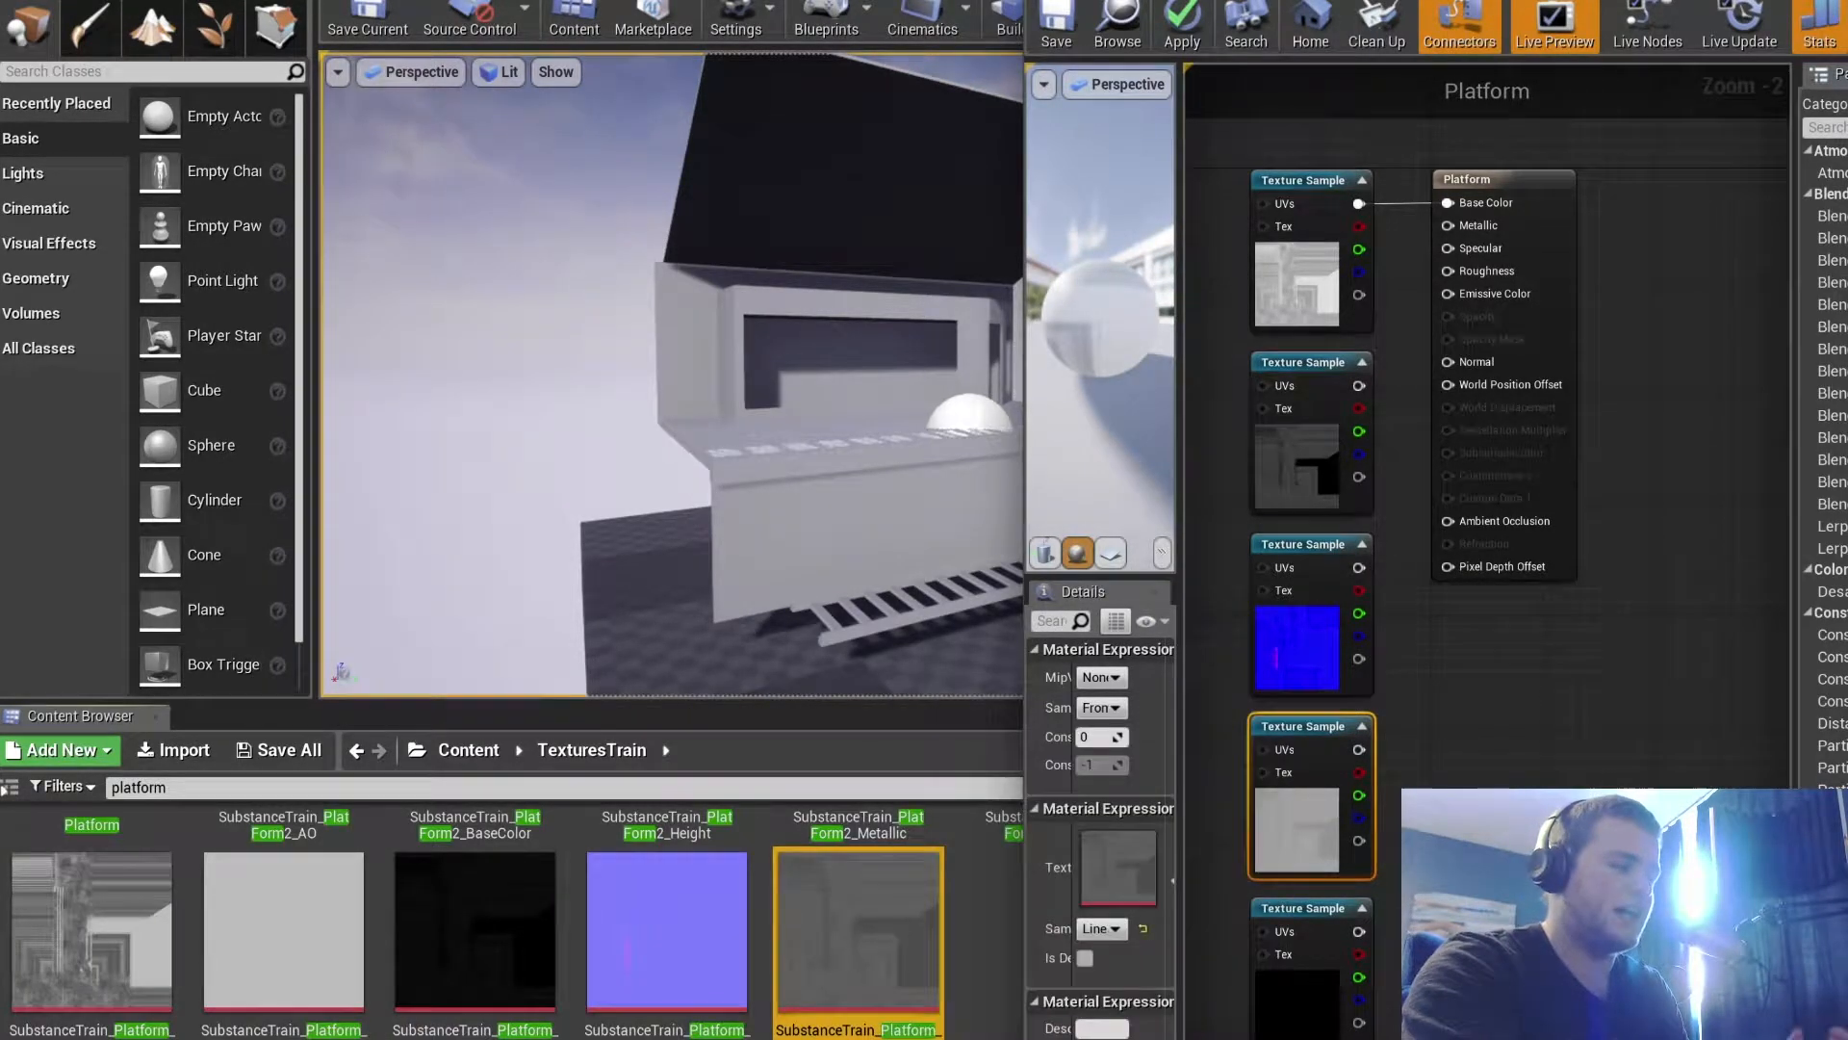
Assign the platform's ambient occlusion texture to the fifth Texture Sample node
{"action": "left_click", "coordinate": [1300, 908]}
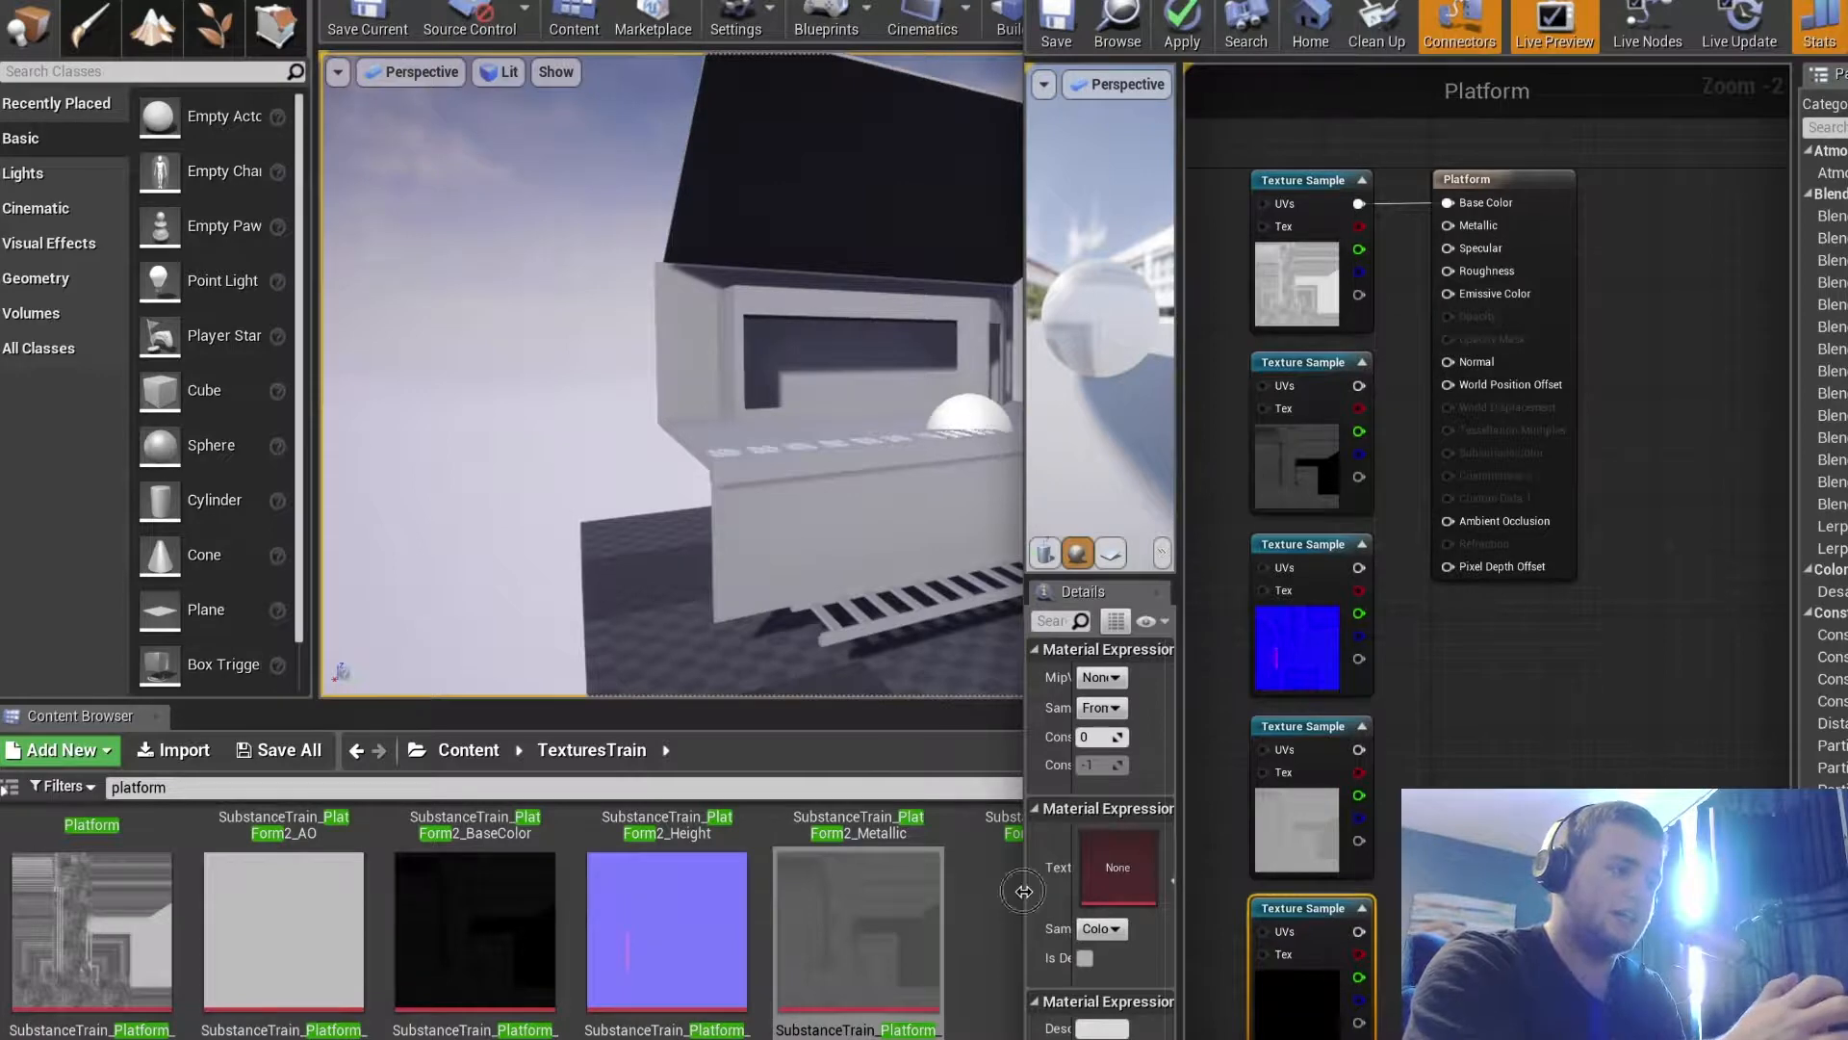
{"action": "left_click_drag", "start_coordinate": [1021, 900], "coordinate": [1473, 900]}
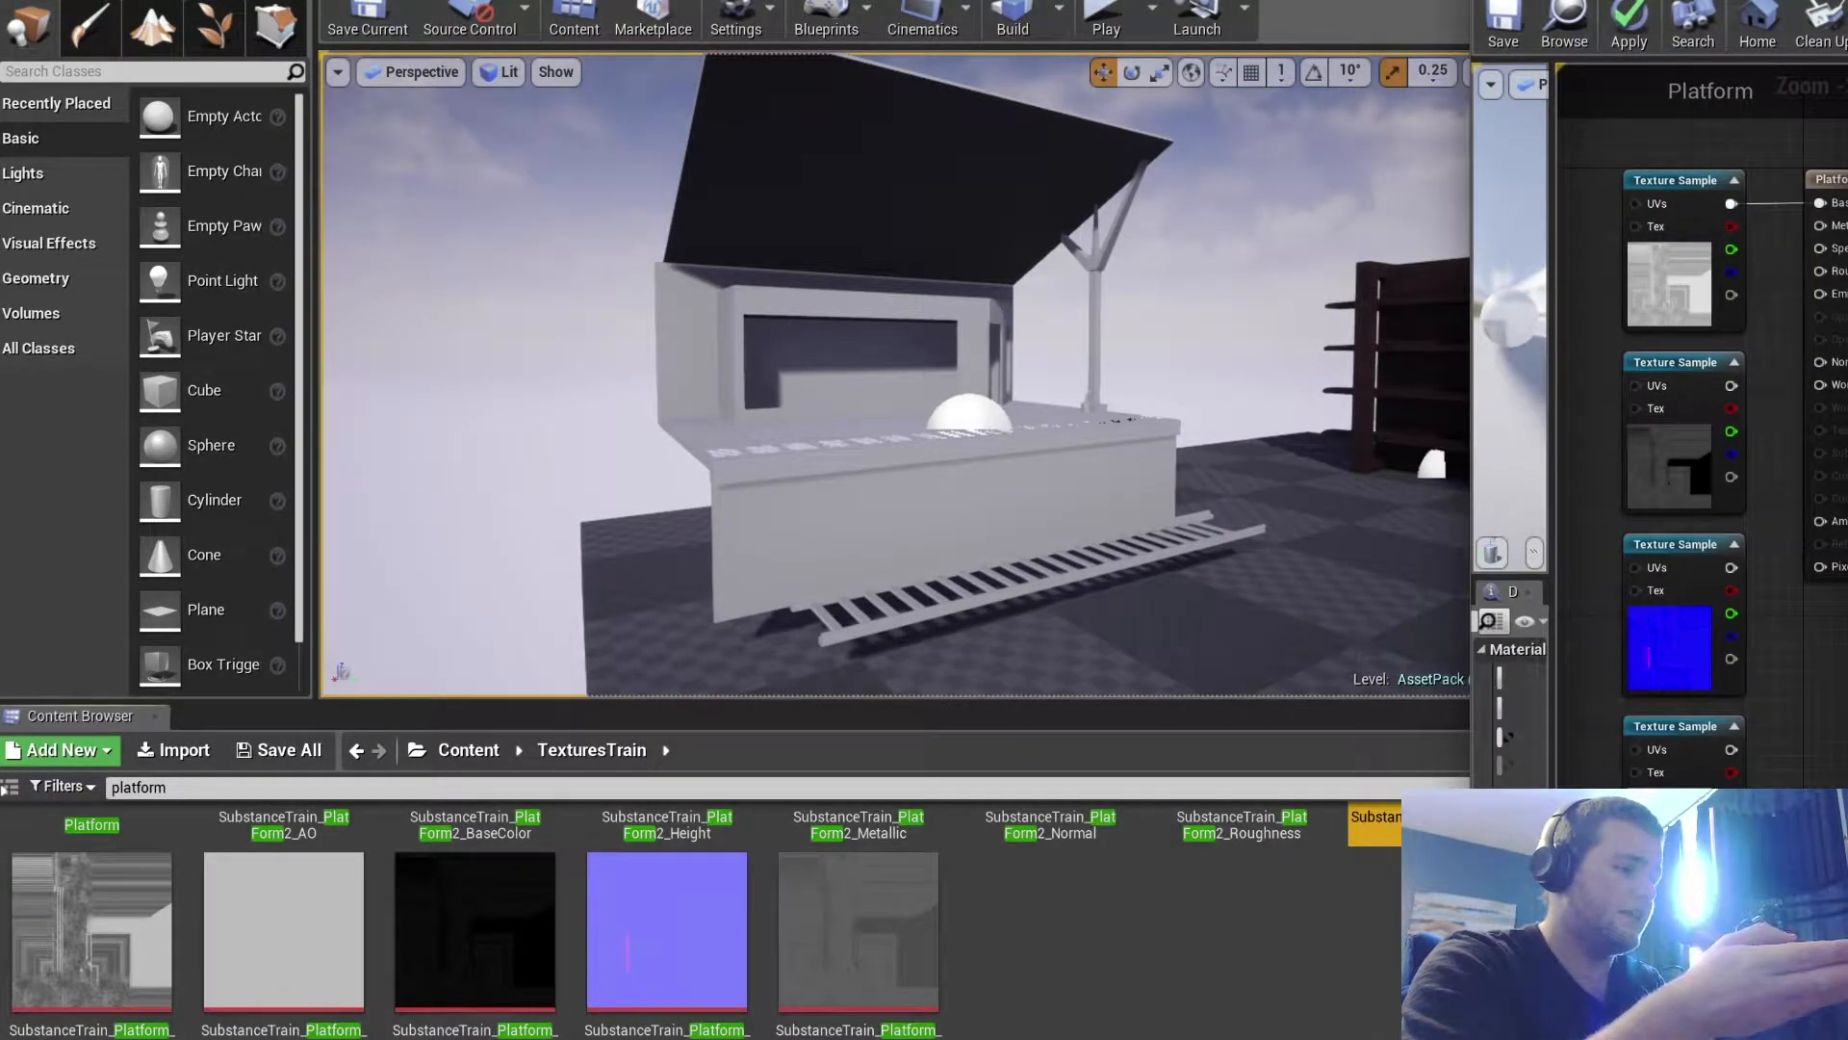
{"action": "left_click_drag", "start_coordinate": [1473, 797], "coordinate": [1005, 797]}
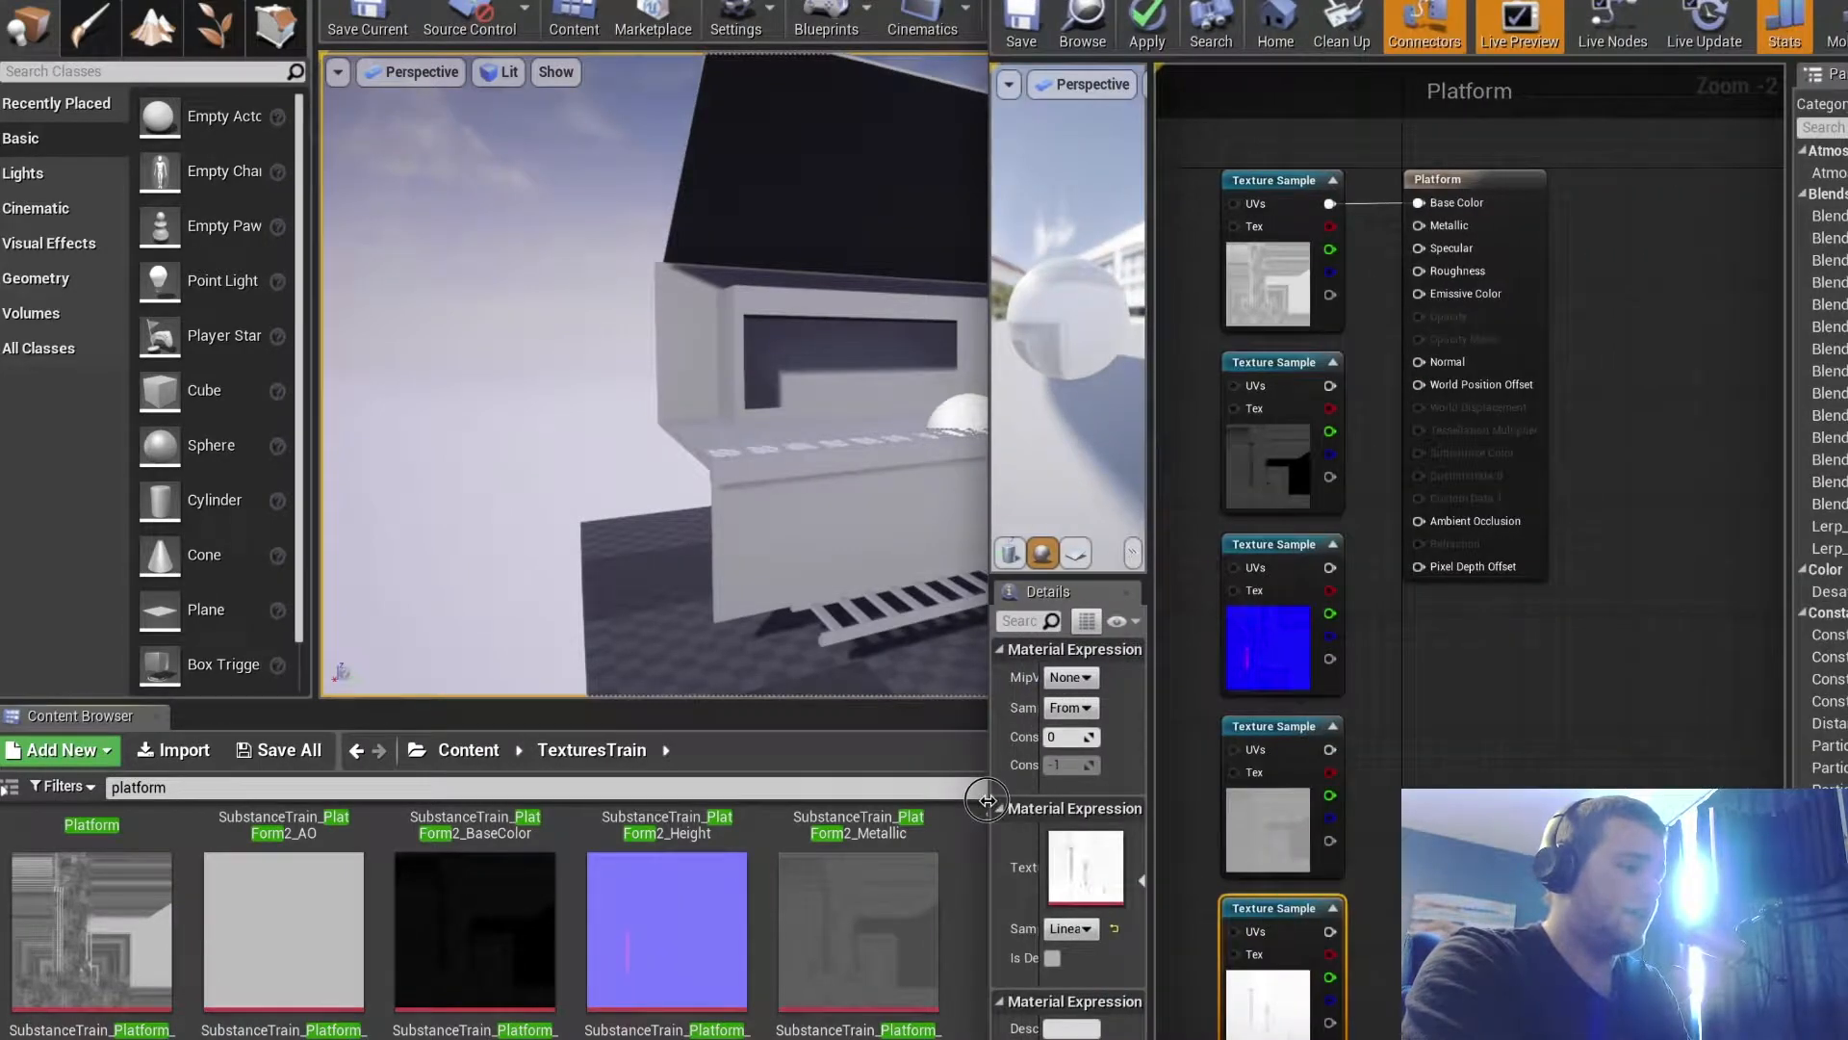
Connect the second to fifth Texture Sample nodes to the material's Metallic, Normal, Roughness and Ambient Occlusion inputs, respectively
{"action": "left_click_drag", "start_coordinate": [1348, 385], "coordinate": [1433, 228]}
{"action": "left_click_drag", "start_coordinate": [1341, 567], "coordinate": [1432, 363]}
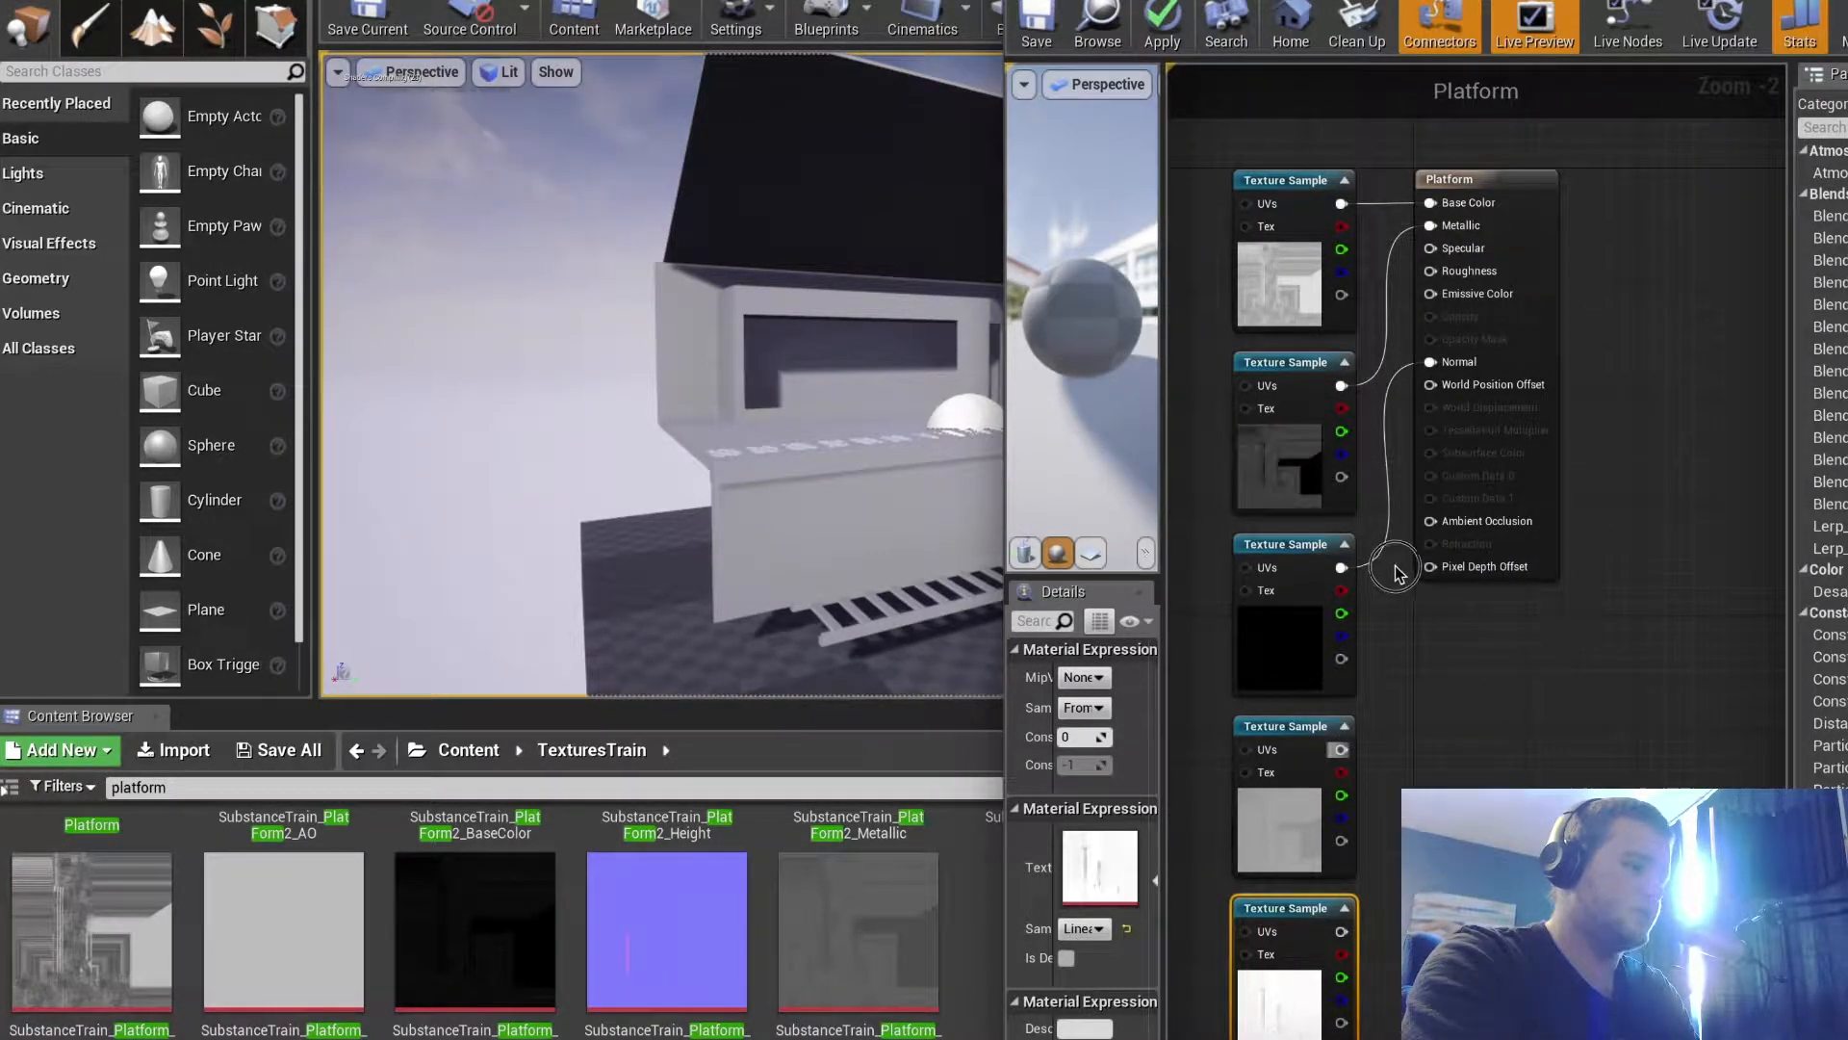
{"action": "left_click_drag", "start_coordinate": [1350, 752], "coordinate": [1433, 275]}
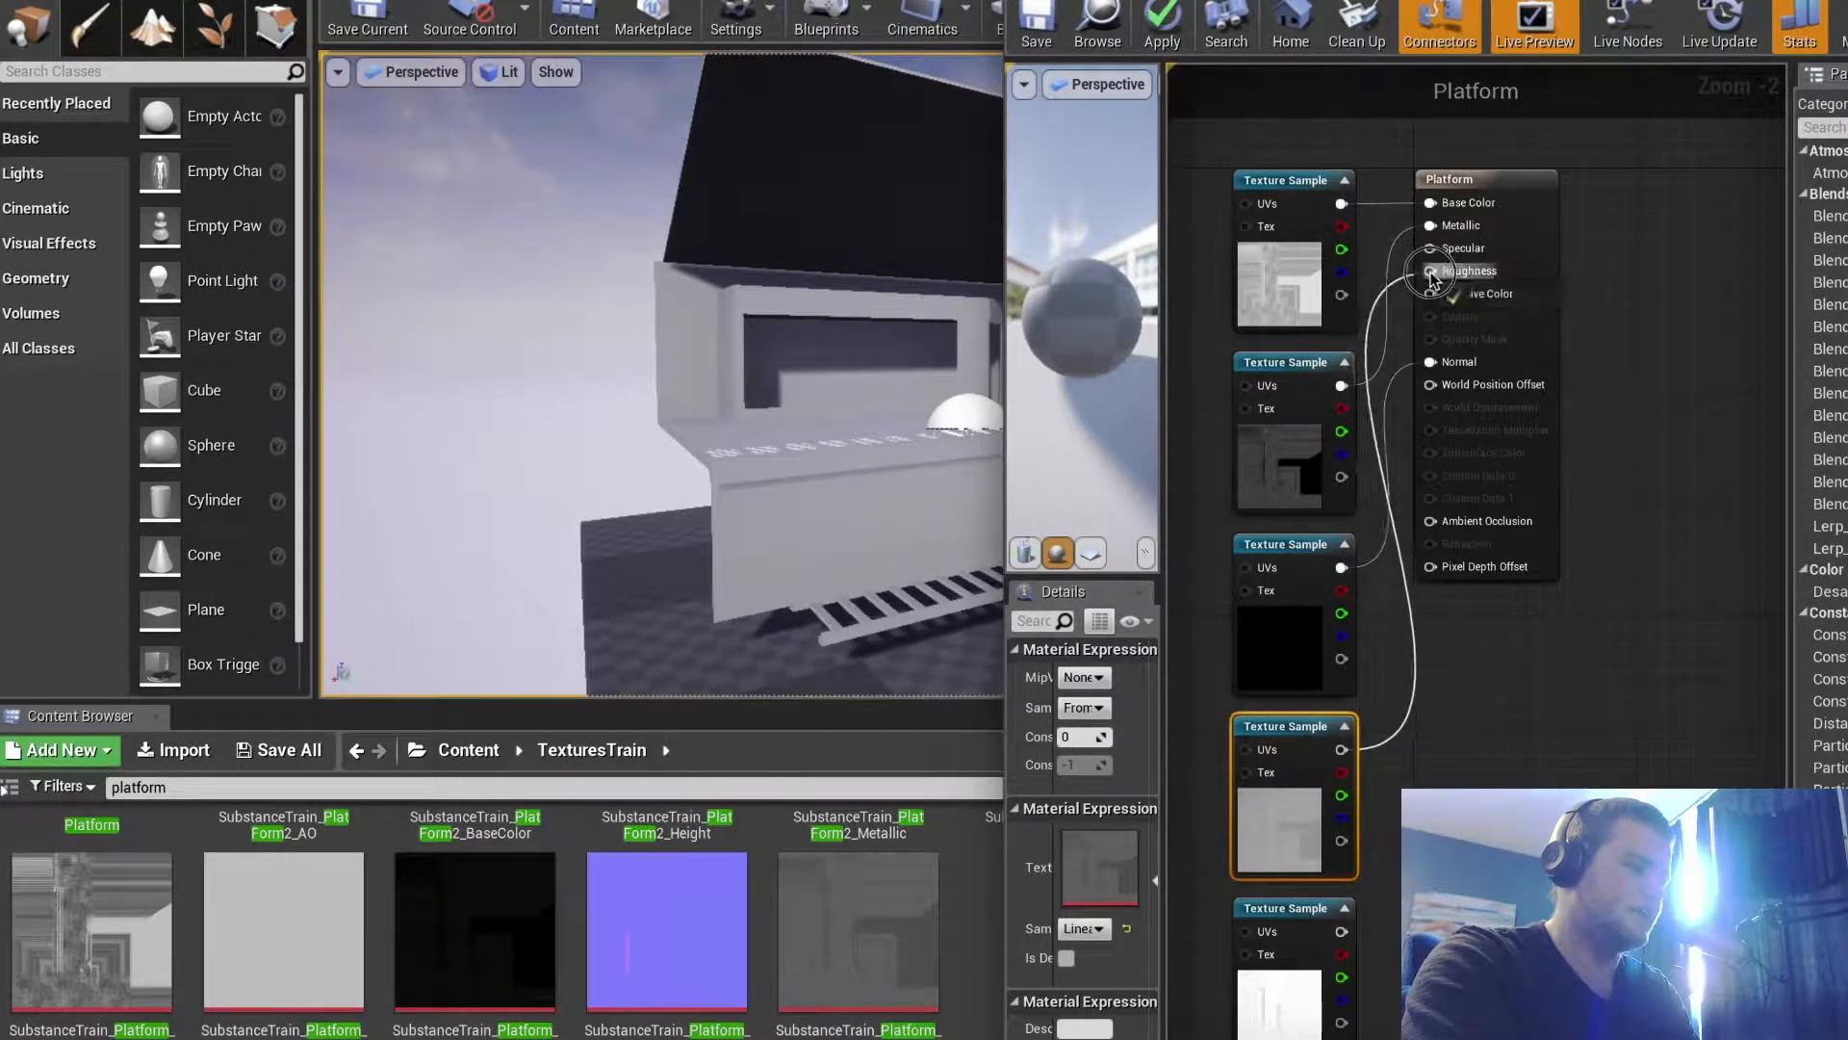
{"action": "left_click_drag", "start_coordinate": [1341, 931], "coordinate": [1432, 521]}
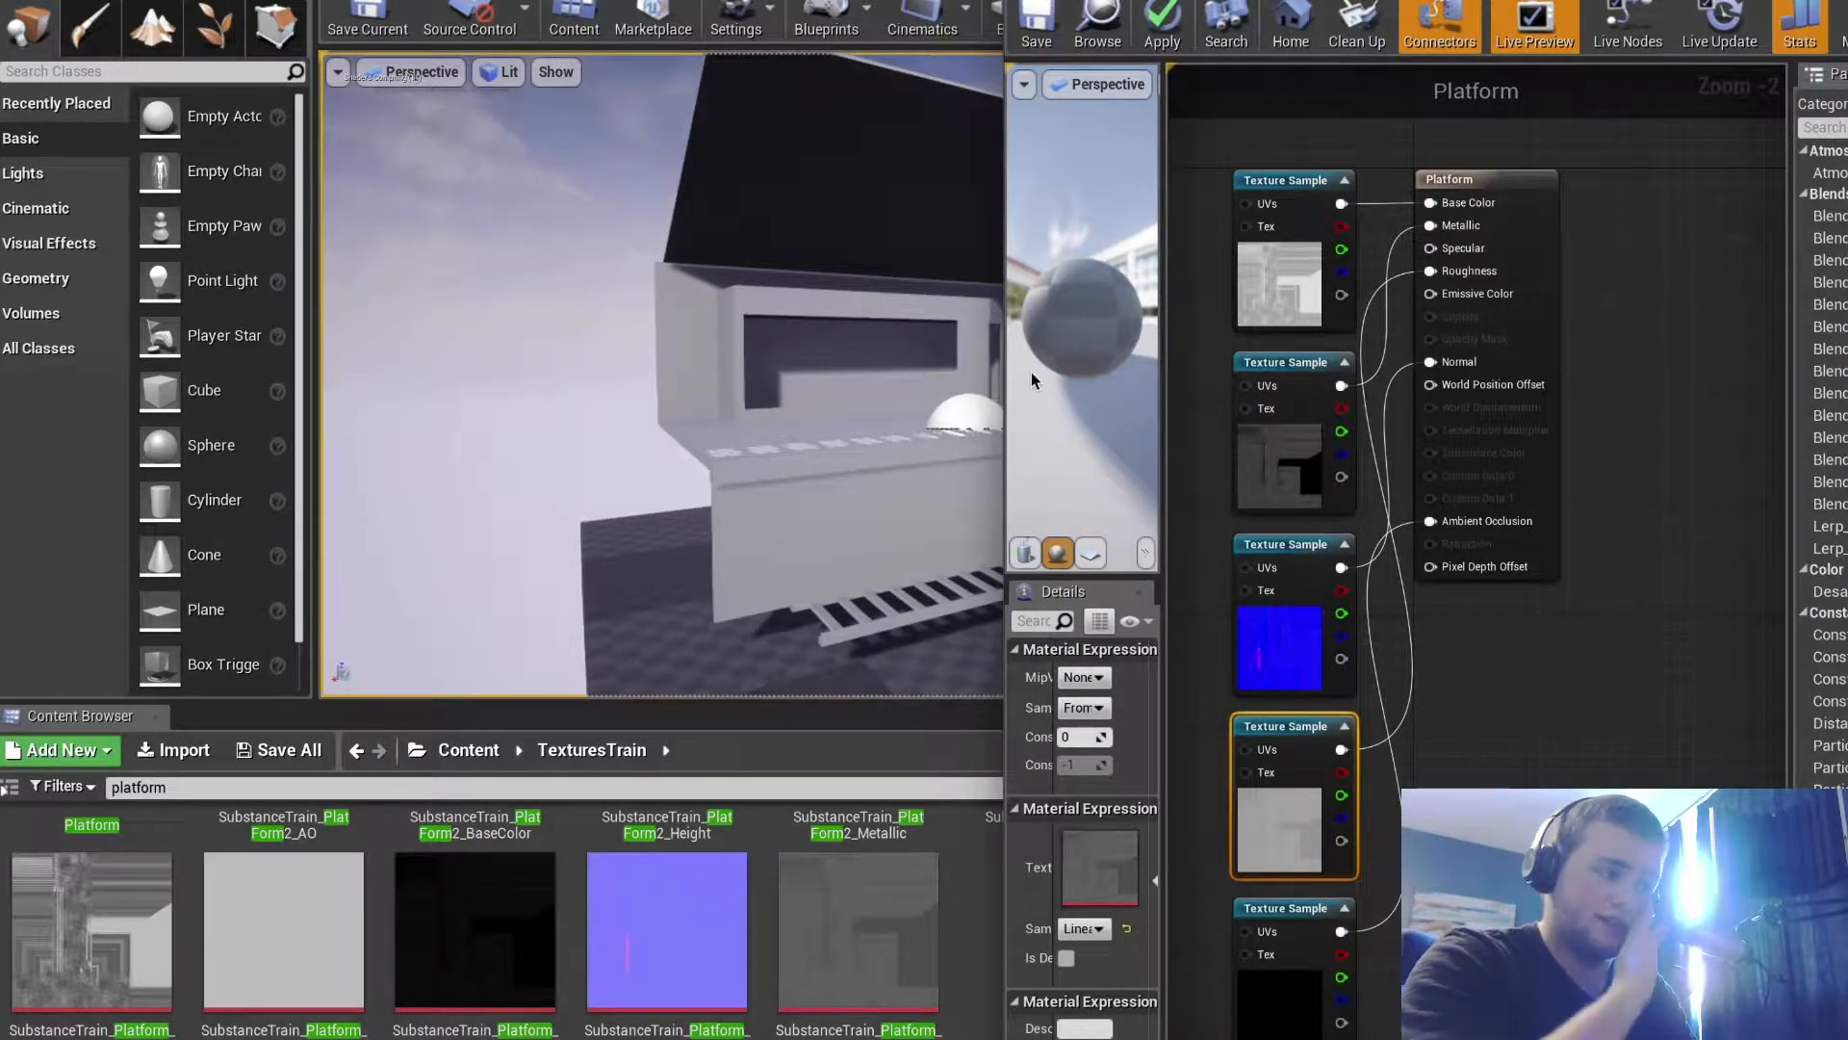
Check the Platform material on the preview sphere, save it and close its editor
{"action": "left_click_drag", "start_coordinate": [1054, 325], "coordinate": [1134, 321]}
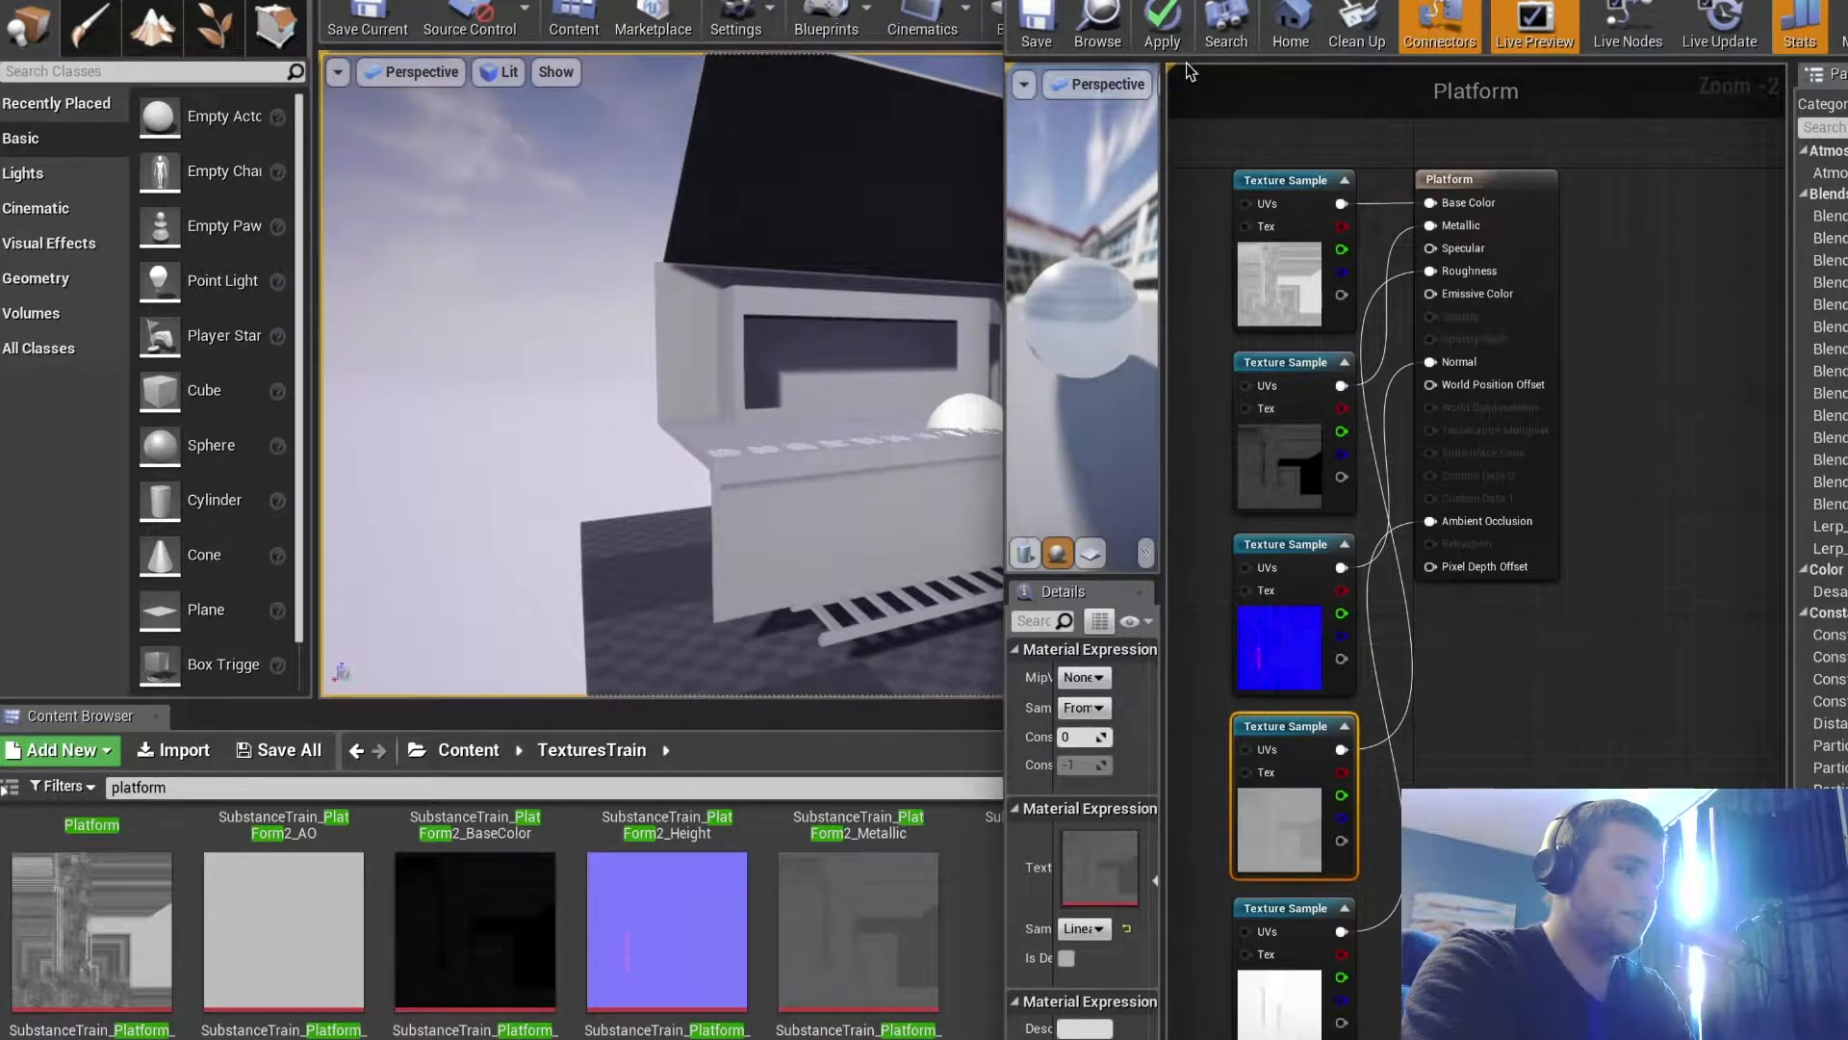
{"action": "left_click", "coordinate": [1036, 32]}
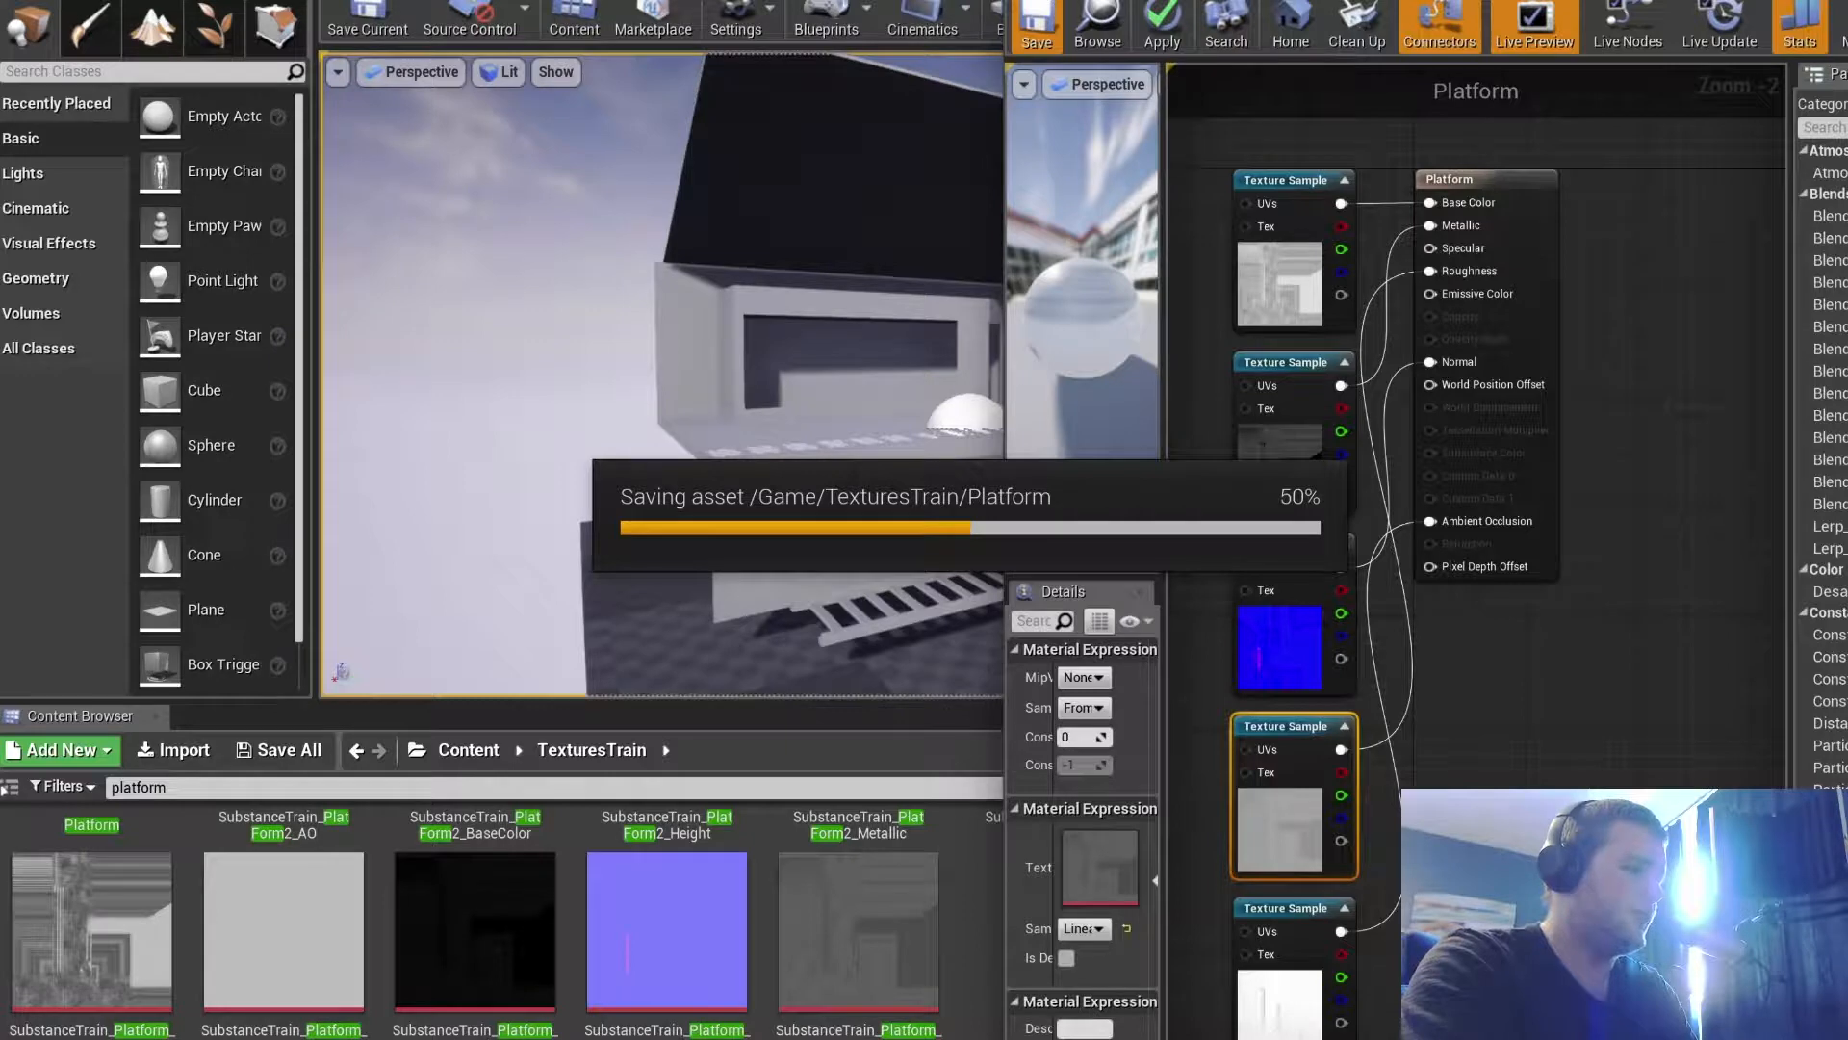
{"action": "left_click", "coordinate": [1014, 1]}
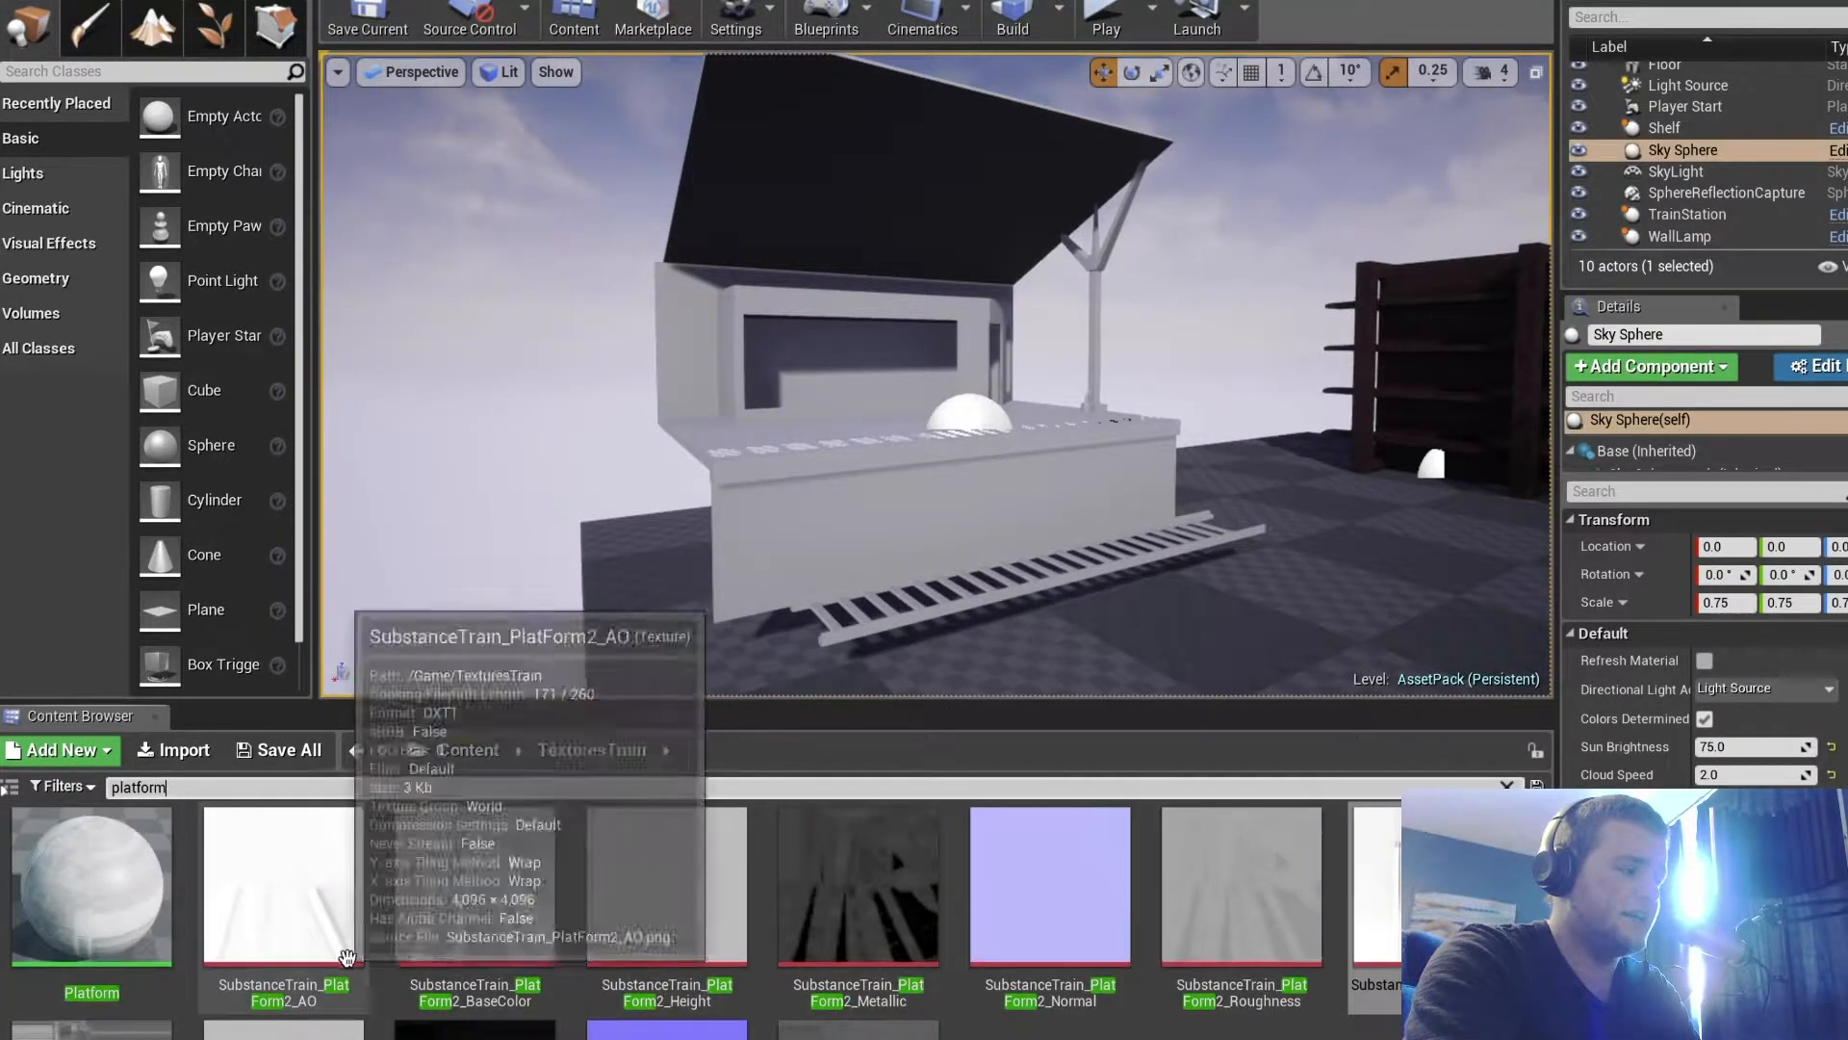
Look through the platform assets across the whole Content folder, comparing the Platform and PlatForm2 materials
{"action": "left_click", "coordinate": [452, 750]}
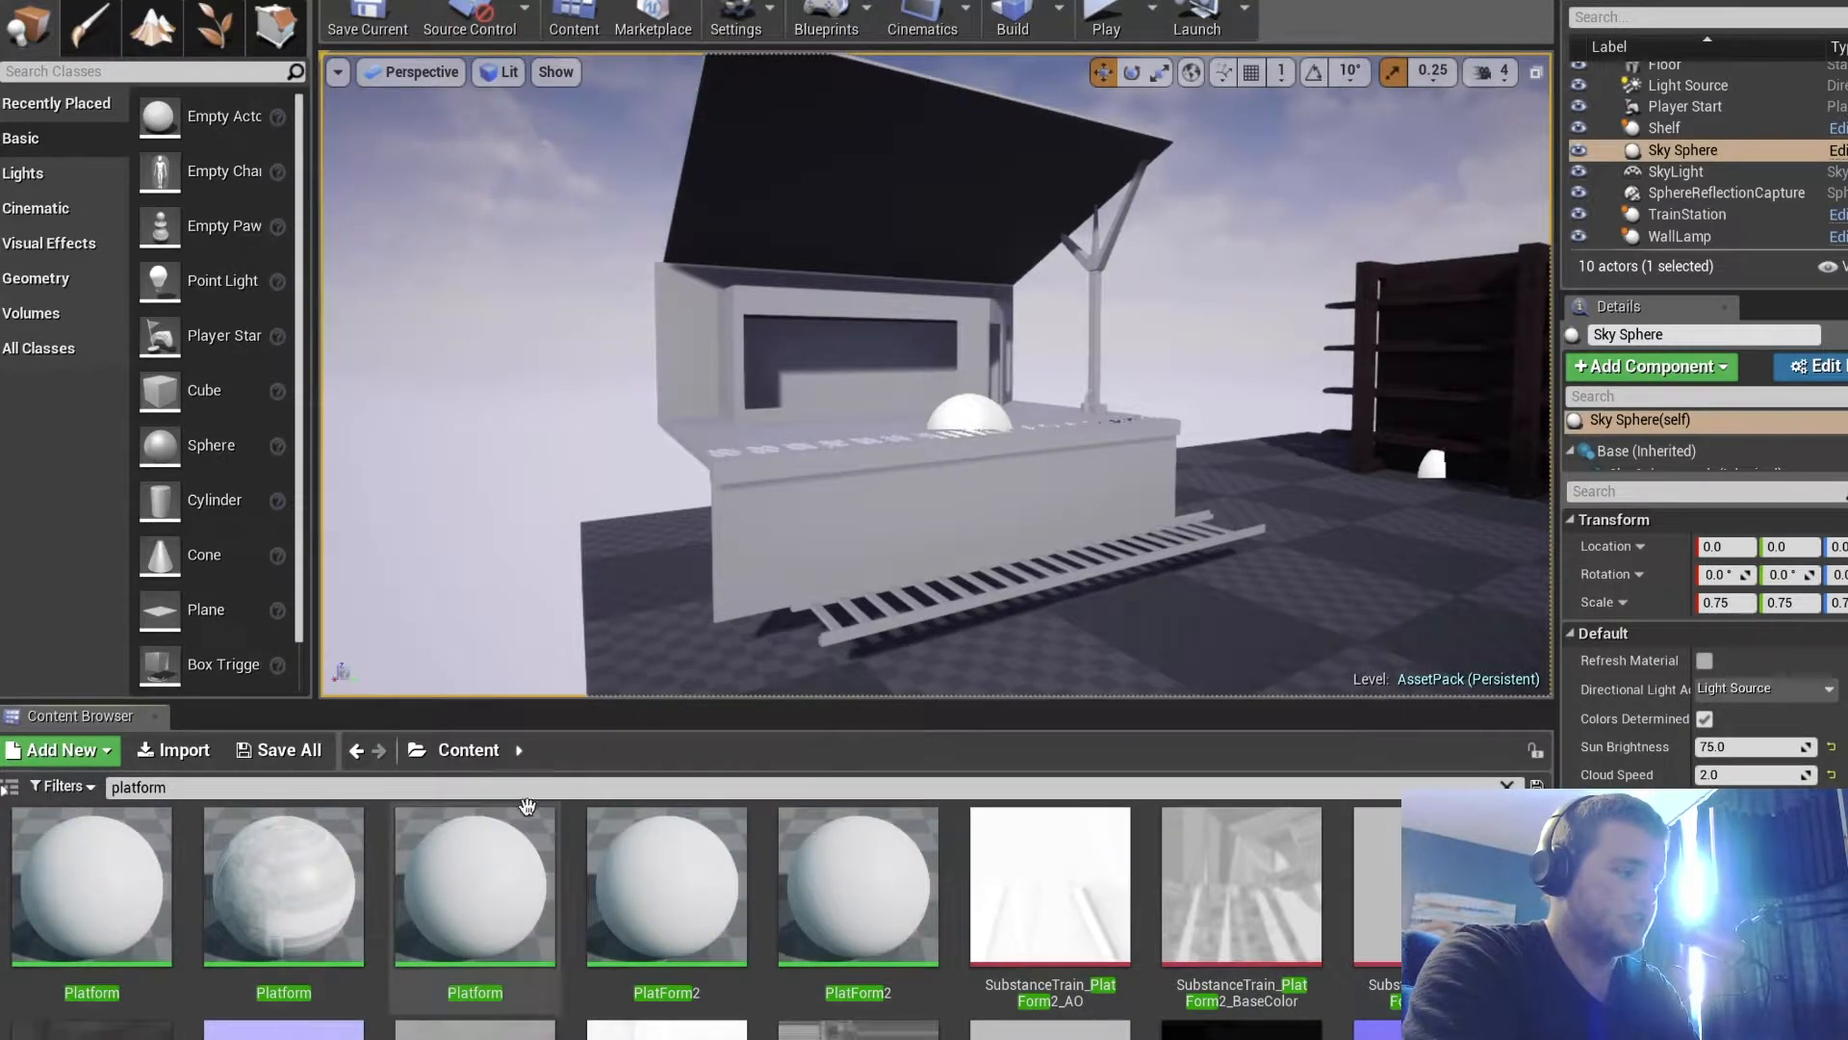
{"action": "scroll", "coordinate": [558, 847], "scroll_direction": "down", "scroll_amount": 3}
{"action": "scroll", "coordinate": [475, 898], "scroll_direction": "up", "scroll_amount": 3}
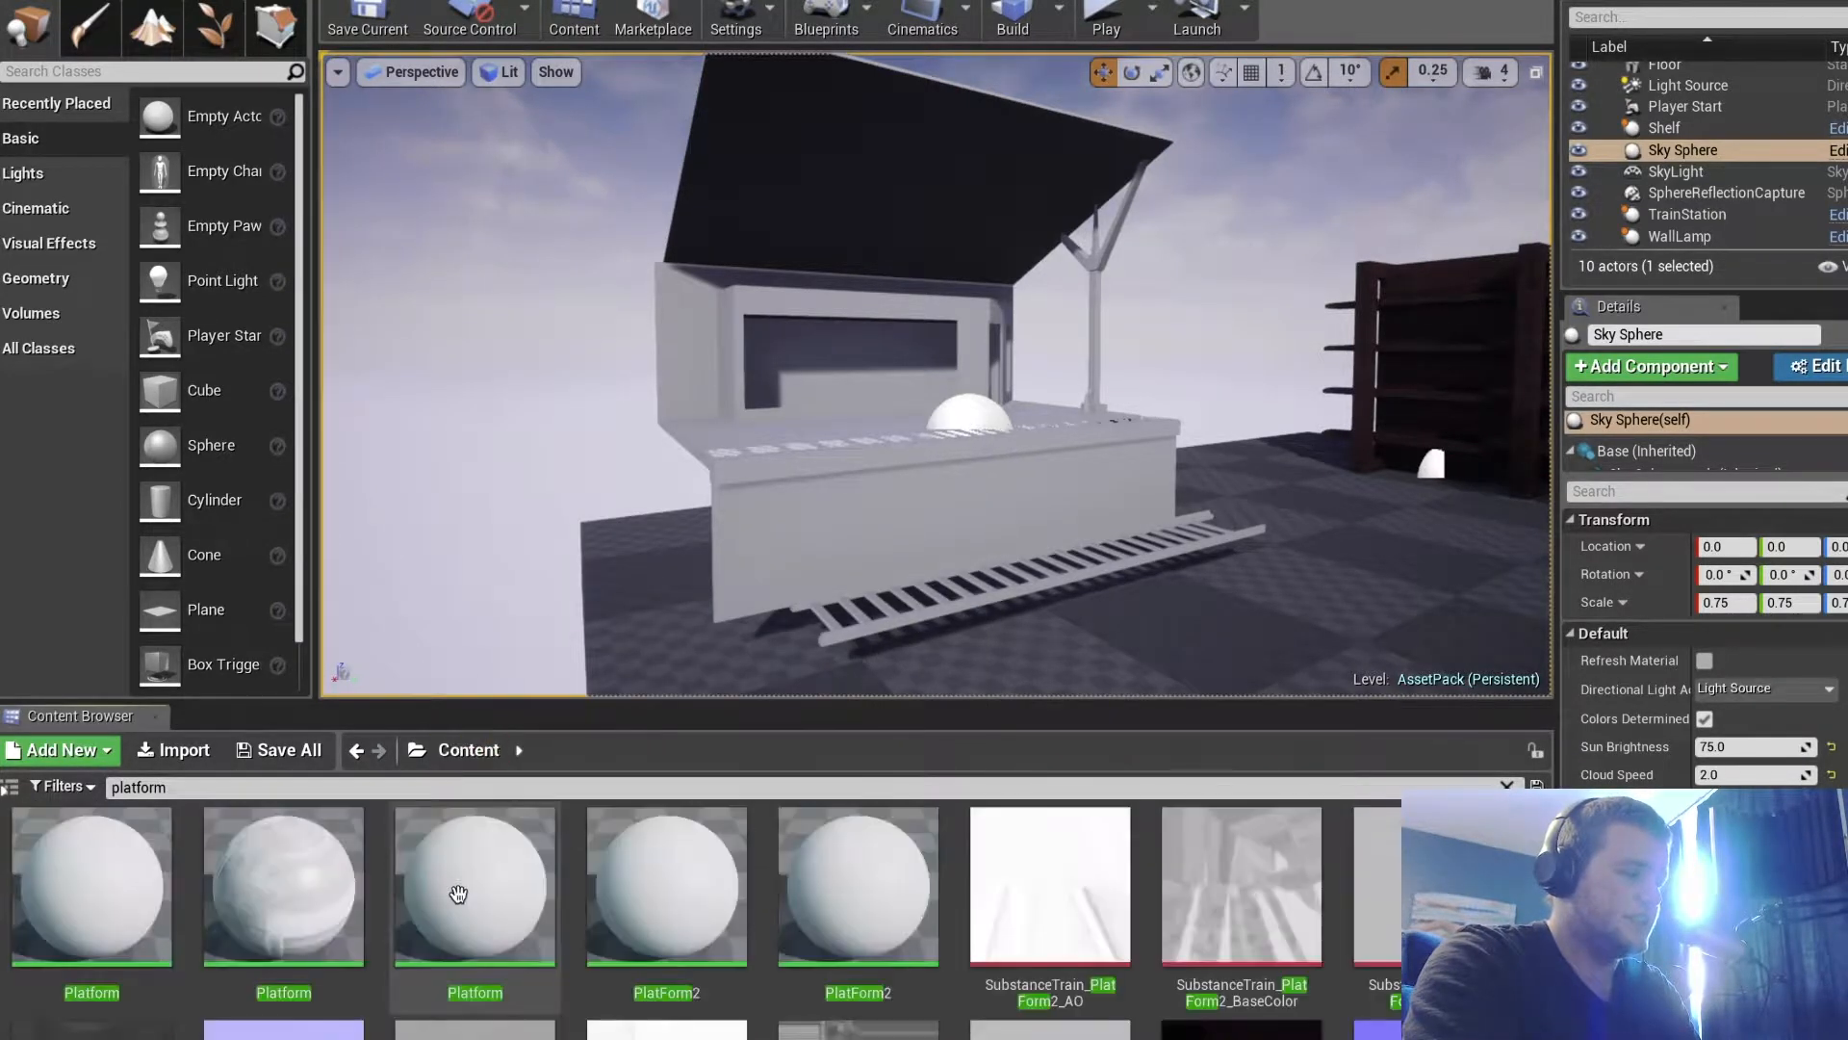
{"action": "scroll", "coordinate": [476, 898], "scroll_direction": "down", "scroll_amount": 2}
{"action": "scroll", "coordinate": [505, 899], "scroll_direction": "up", "scroll_amount": 2}
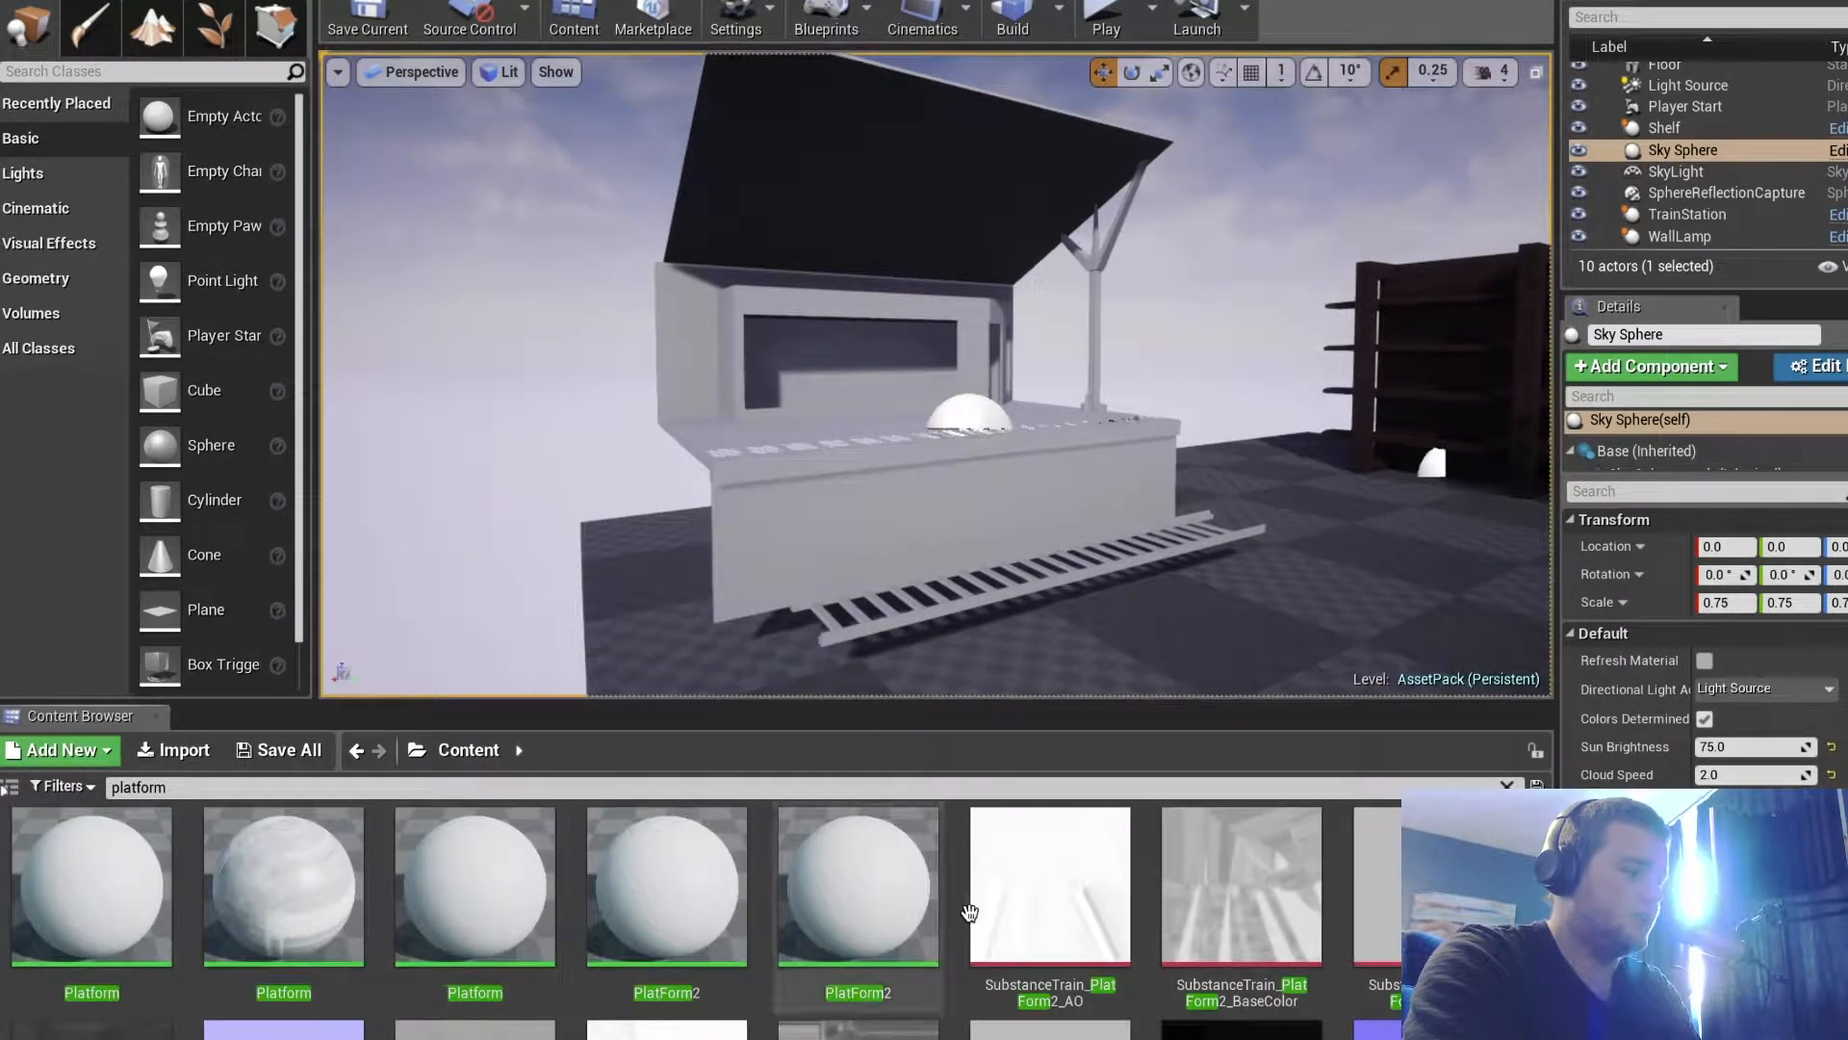
Clear the platform search and open the TrainStation Blueprint from the TrainStationAssets folder
{"action": "scroll", "coordinate": [749, 911], "scroll_direction": "down", "scroll_amount": 4}
{"action": "scroll", "coordinate": [749, 911], "scroll_direction": "up", "scroll_amount": 4}
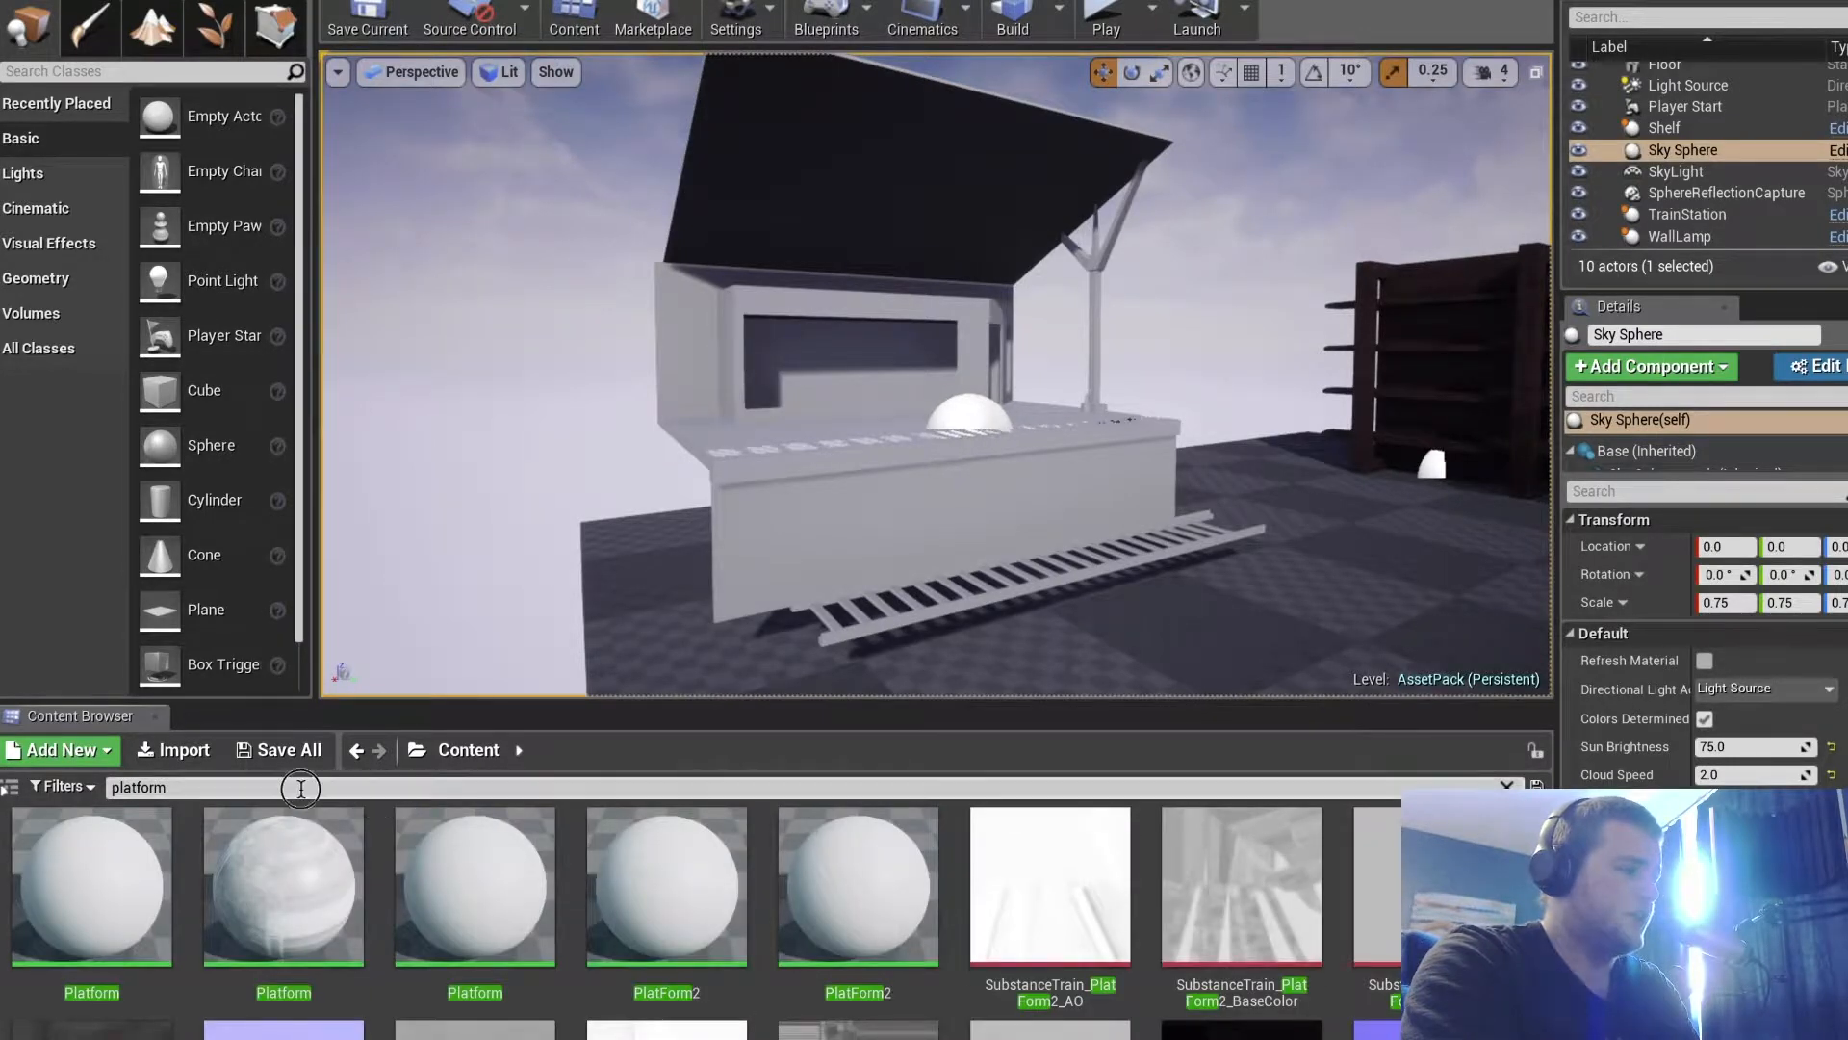
{"action": "key", "text": "ctrl+a"}
{"action": "key", "text": "BackSpace"}
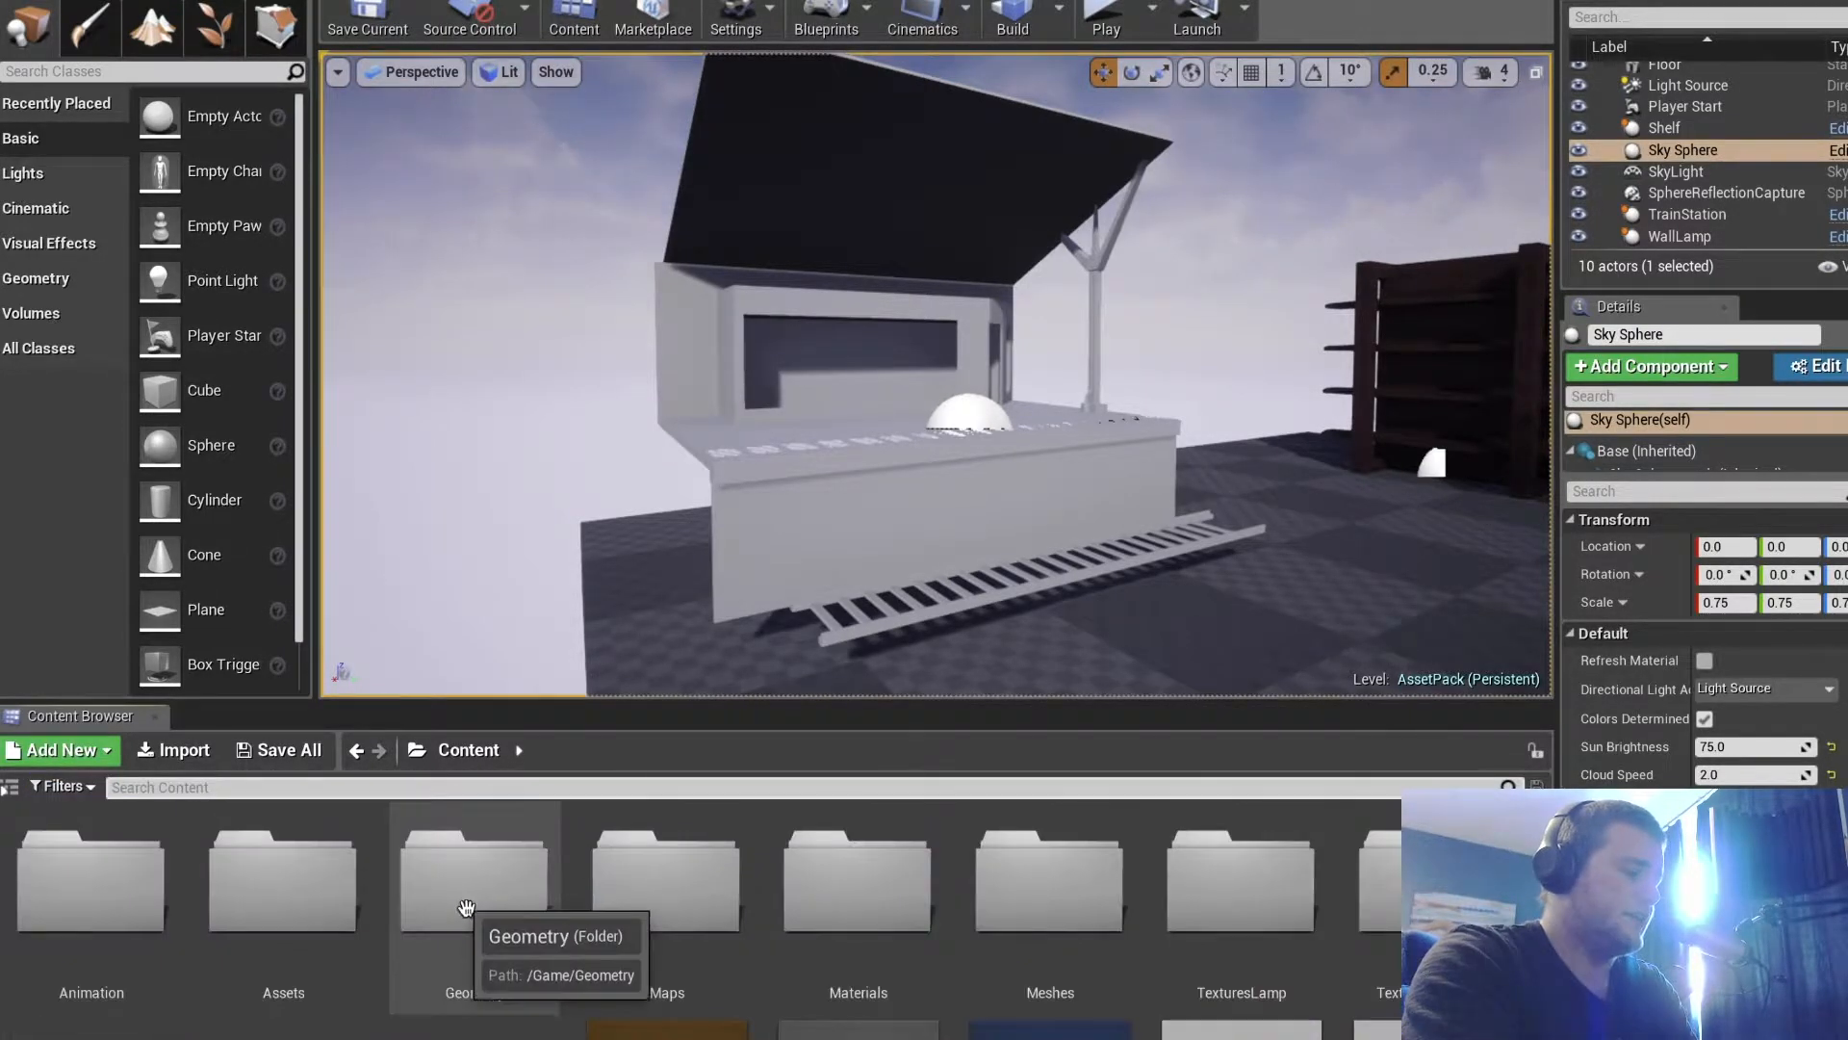
{"action": "scroll", "coordinate": [290, 939], "scroll_direction": "down", "scroll_amount": 1}
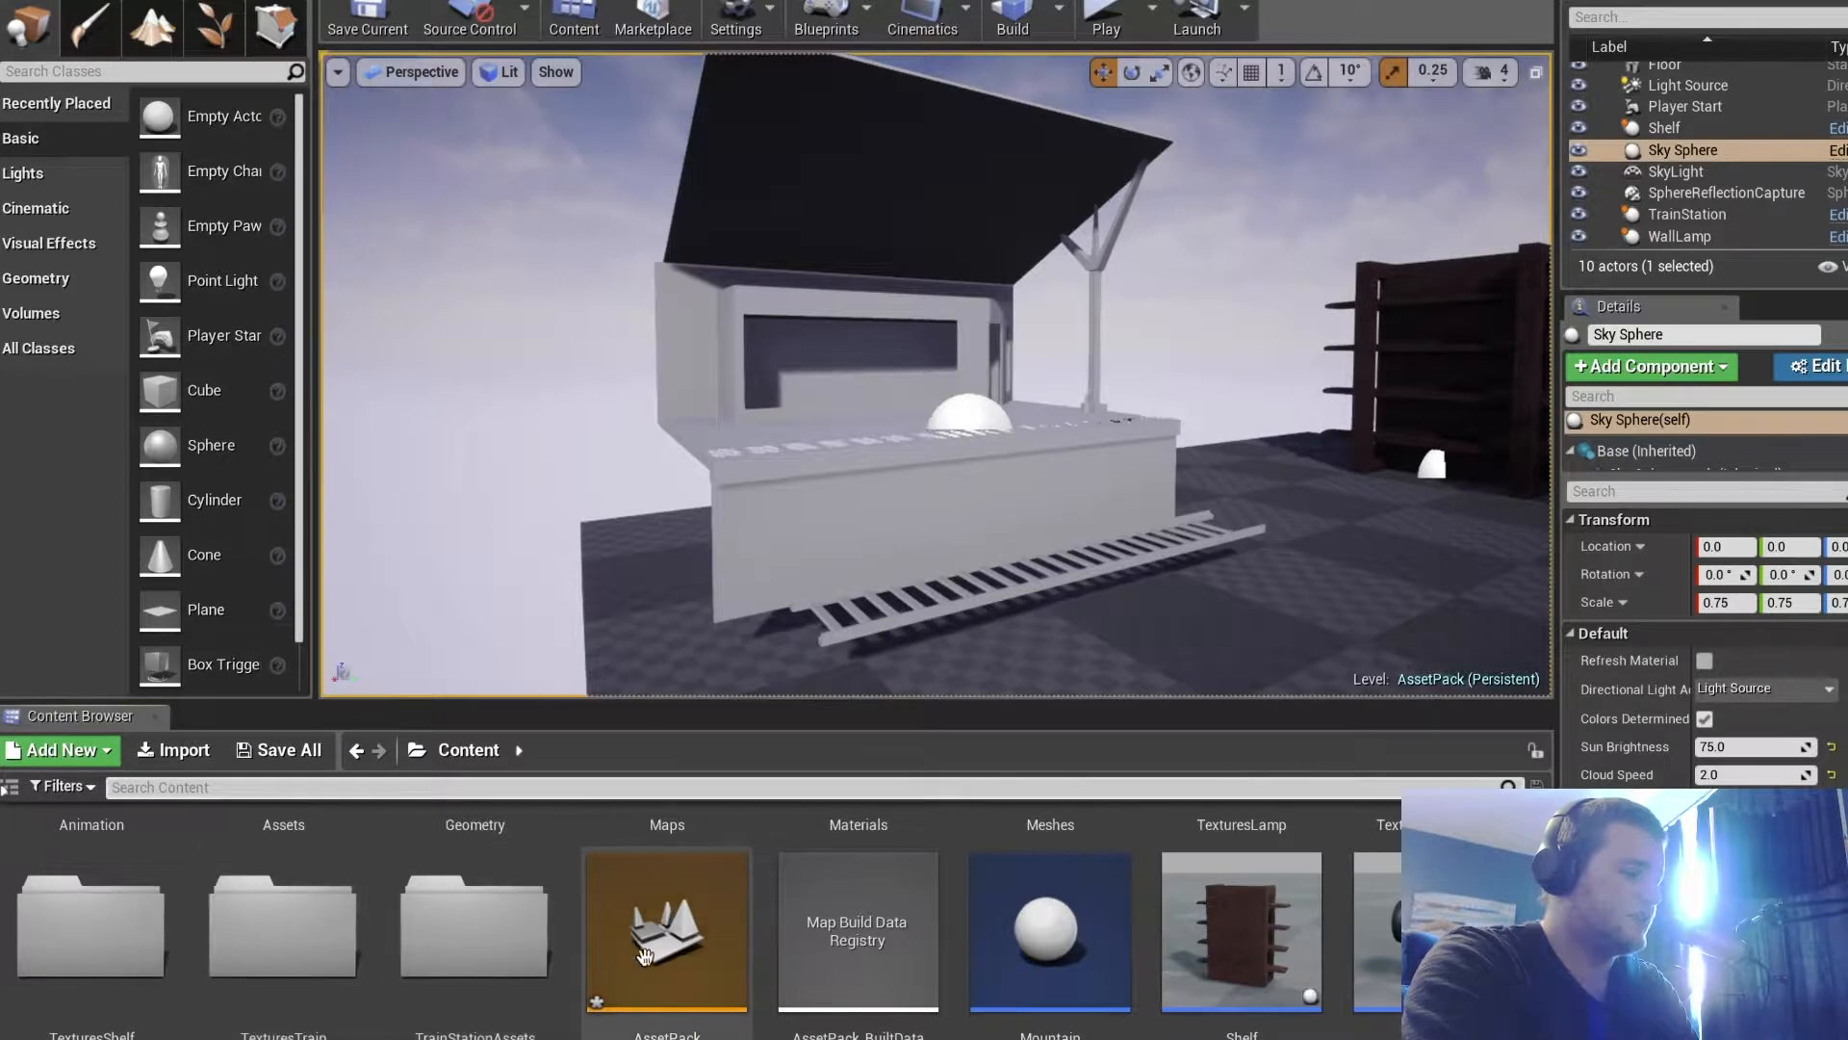
{"action": "double_click", "coordinate": [493, 939]}
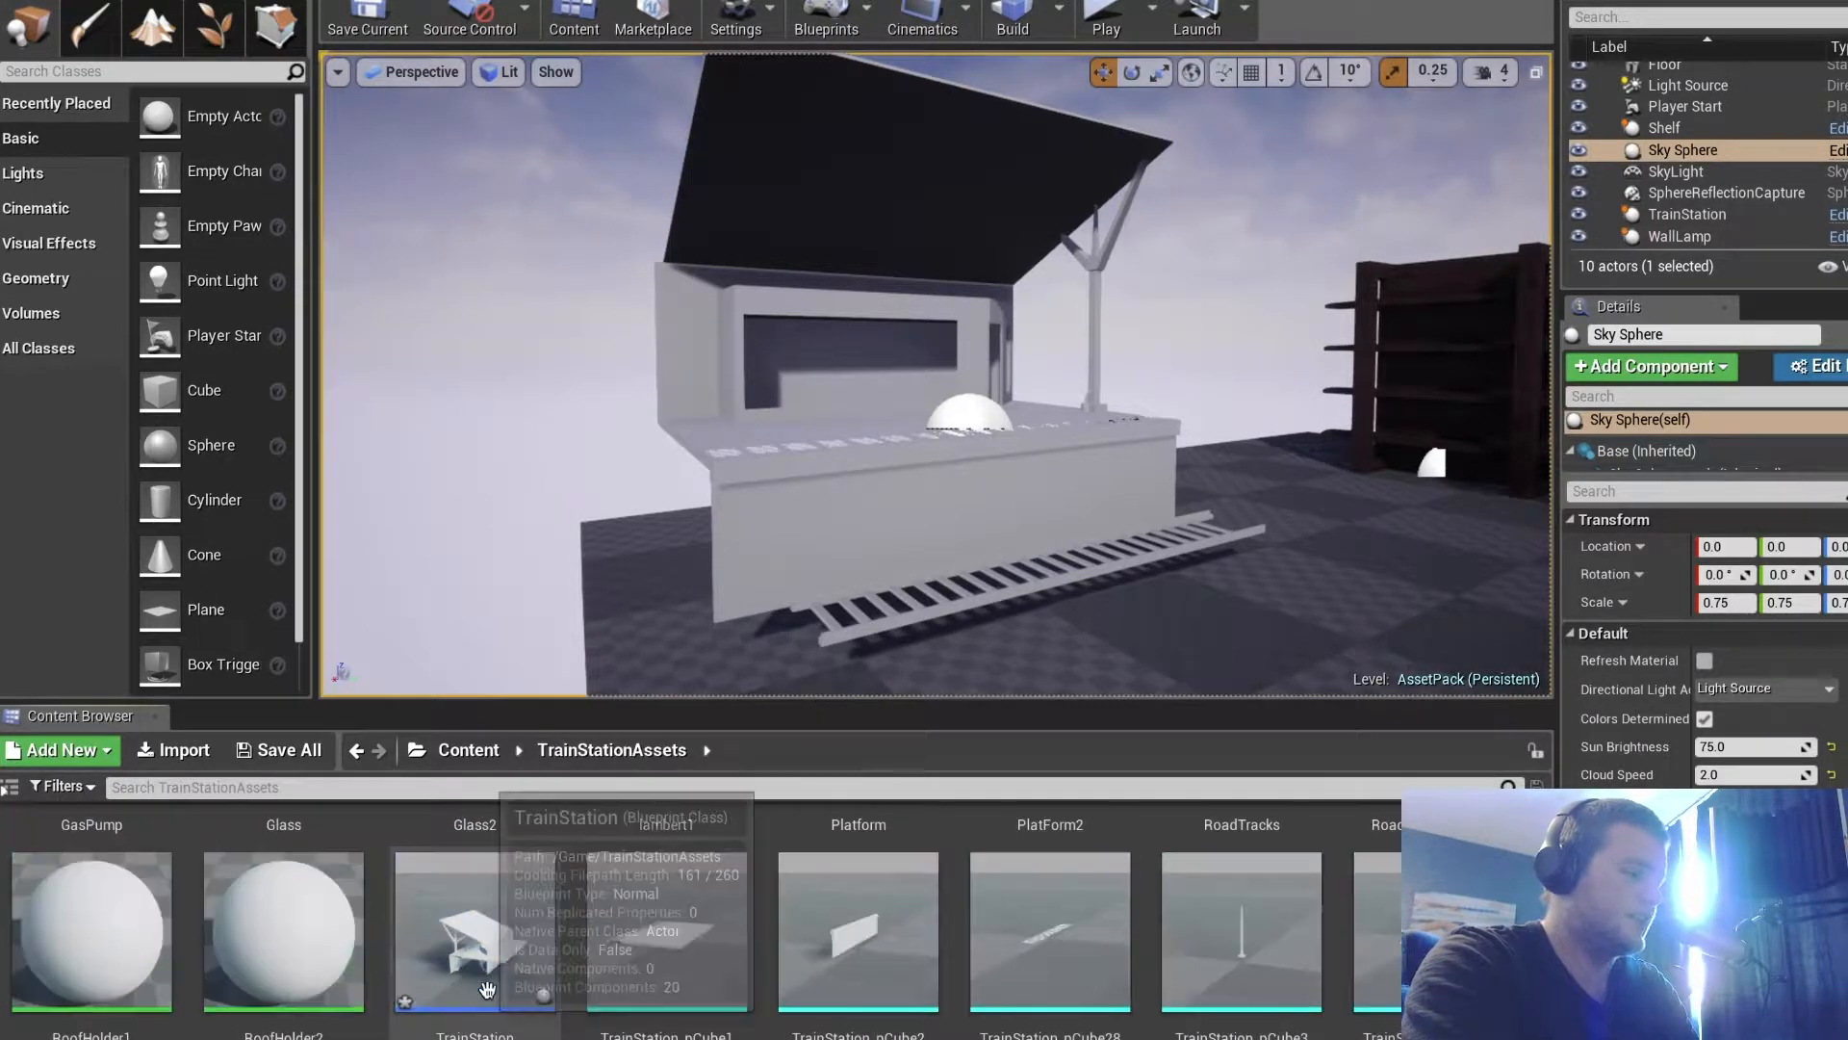
{"action": "double_click", "coordinate": [491, 977]}
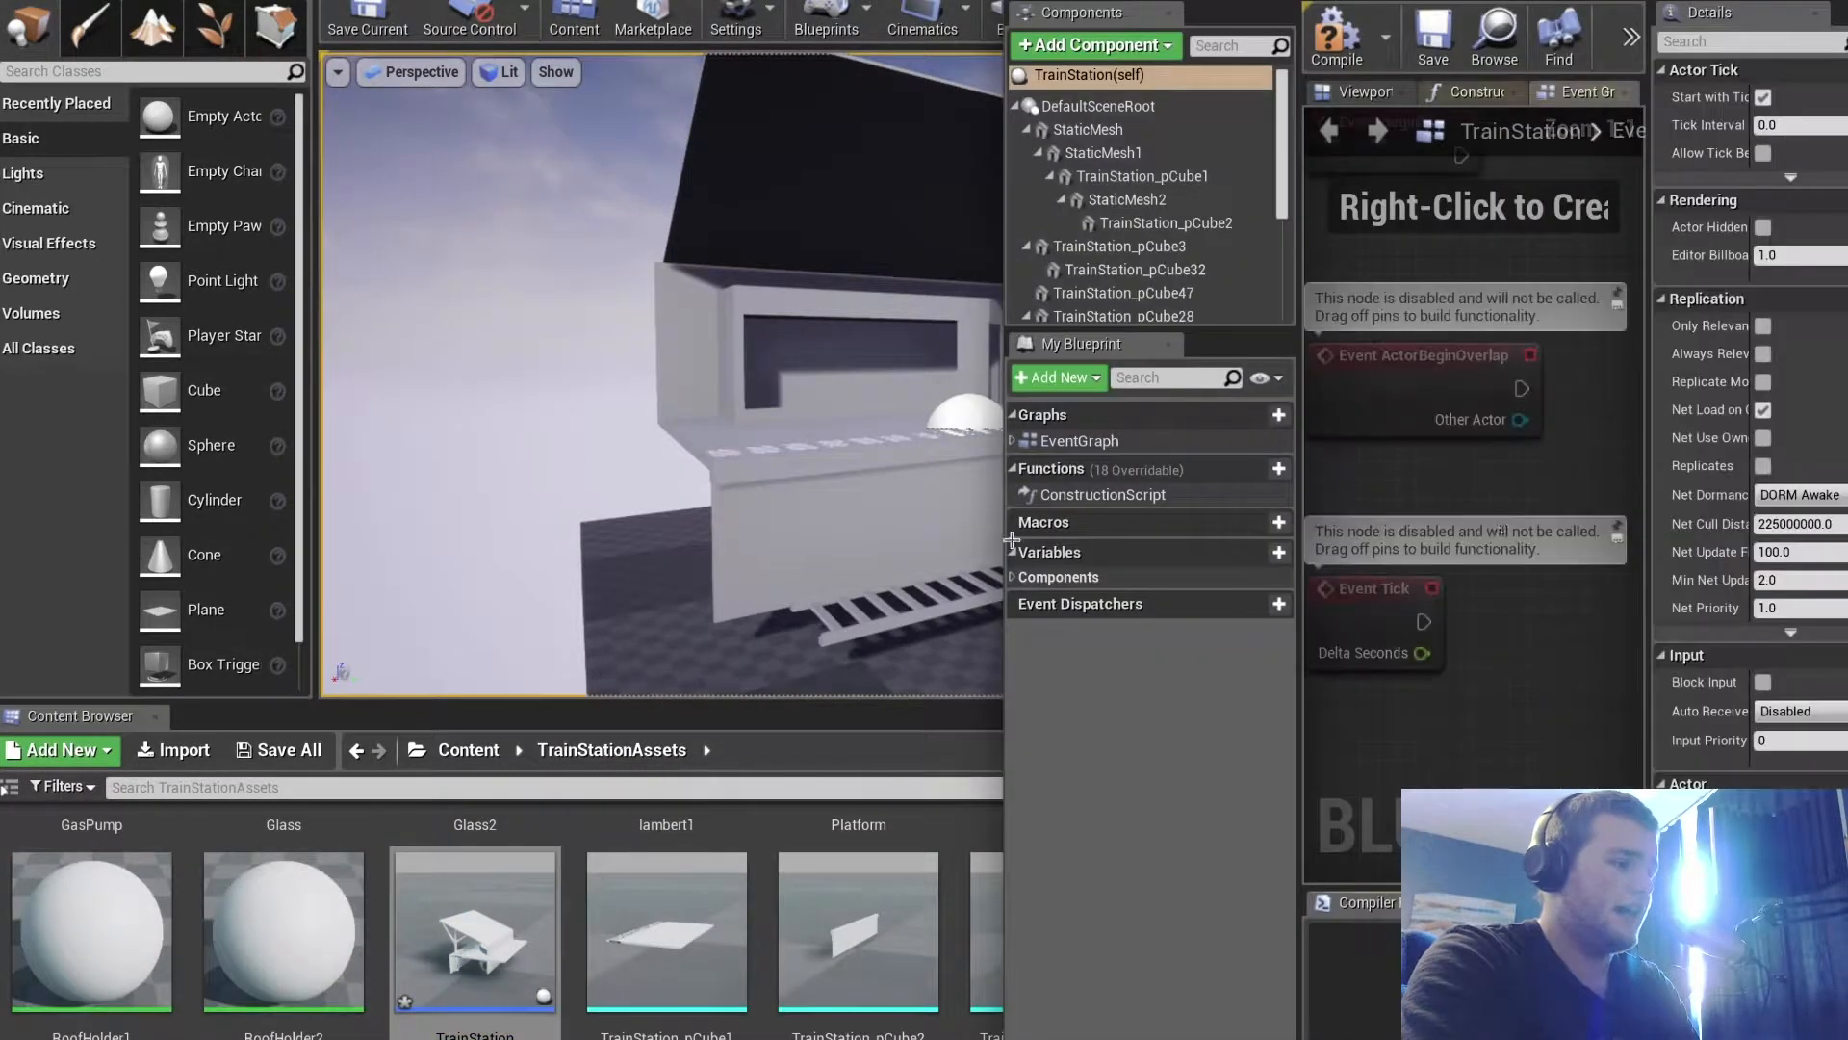
Bring back the Blueprint's viewport and replace TrainStation_pCube1's material with the textured Platform material
{"action": "left_click", "coordinate": [1408, 92]}
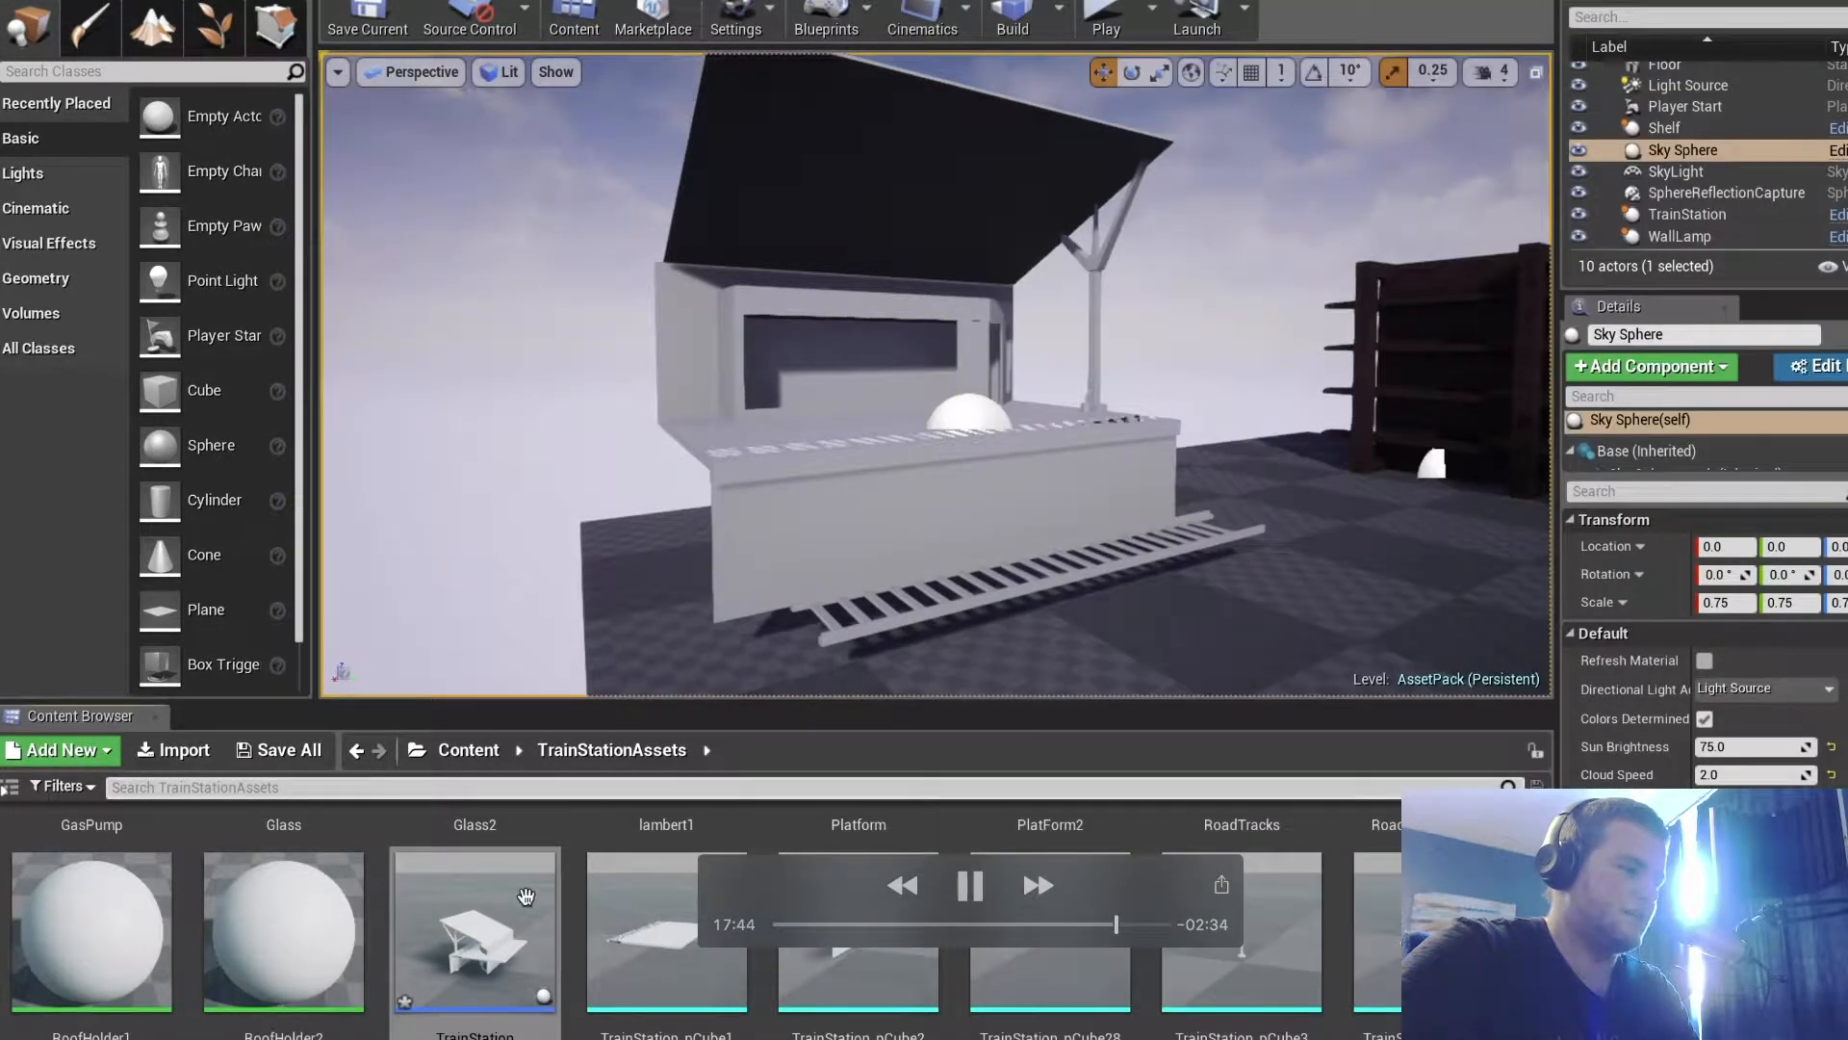
{"action": "left_click", "coordinate": [1348, 101]}
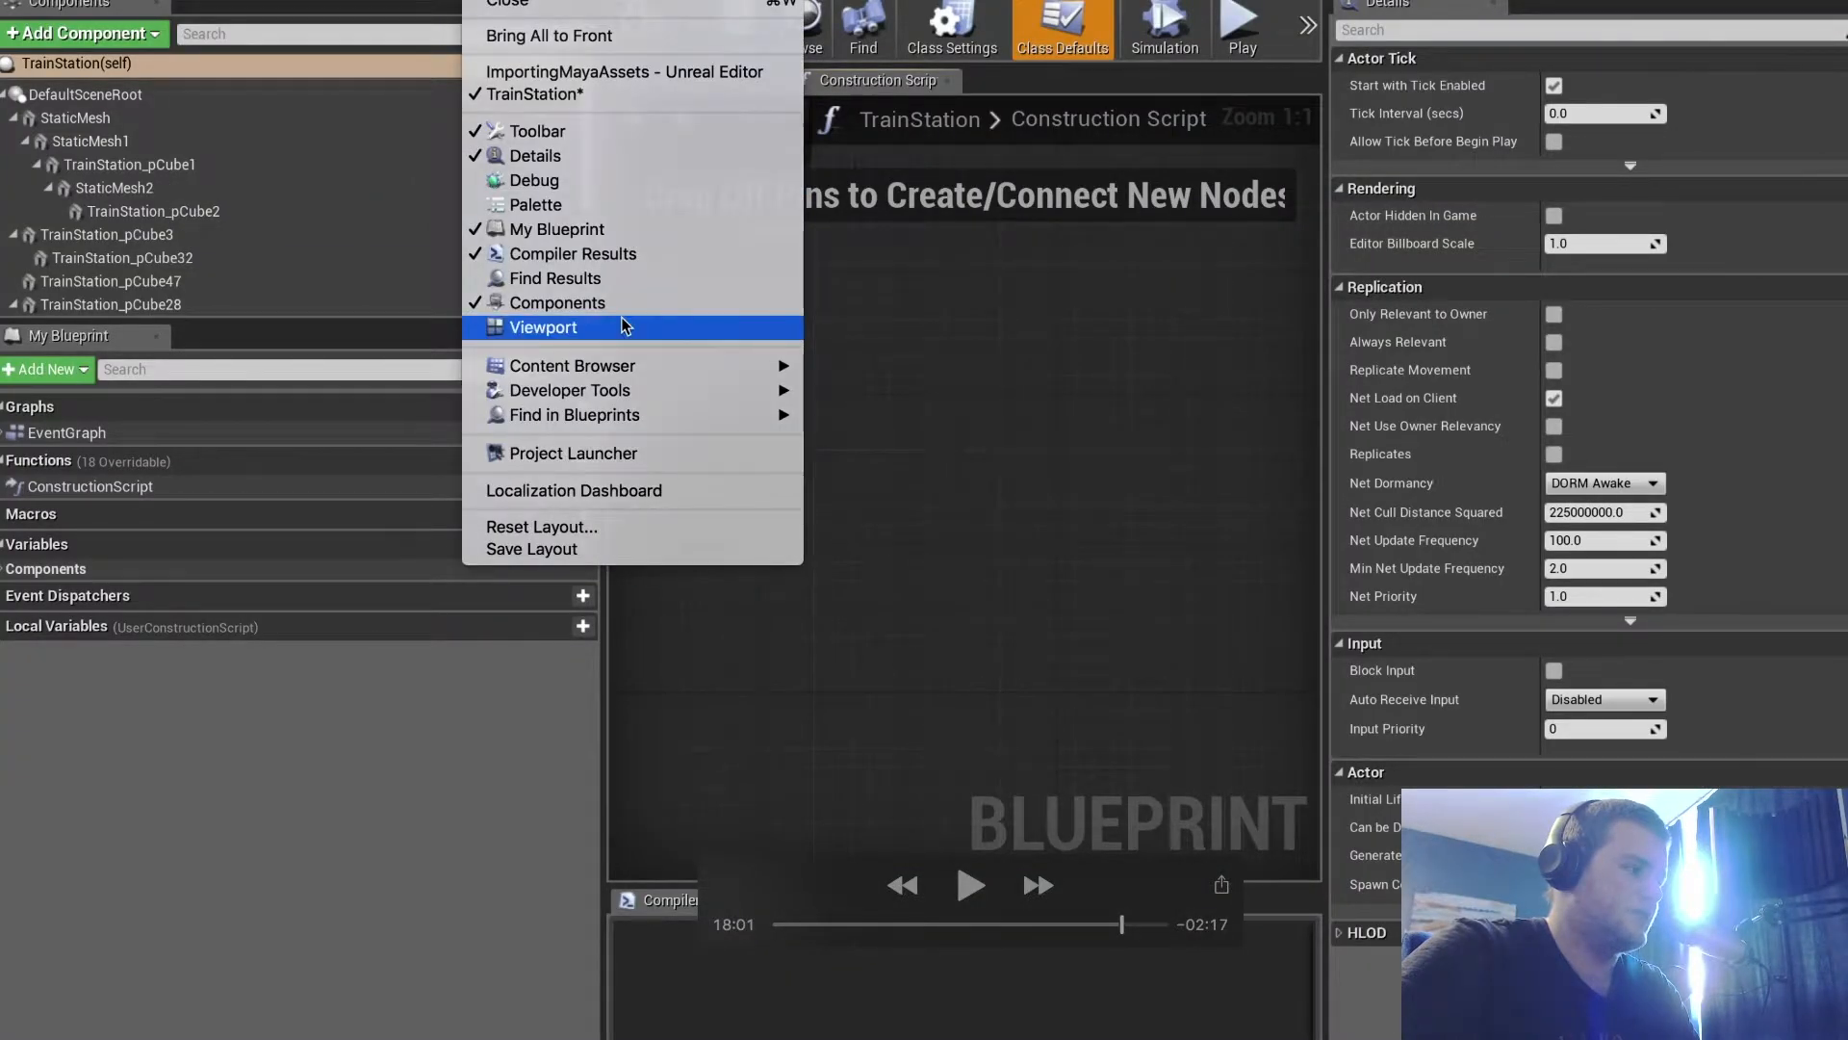
{"action": "key", "text": "space"}
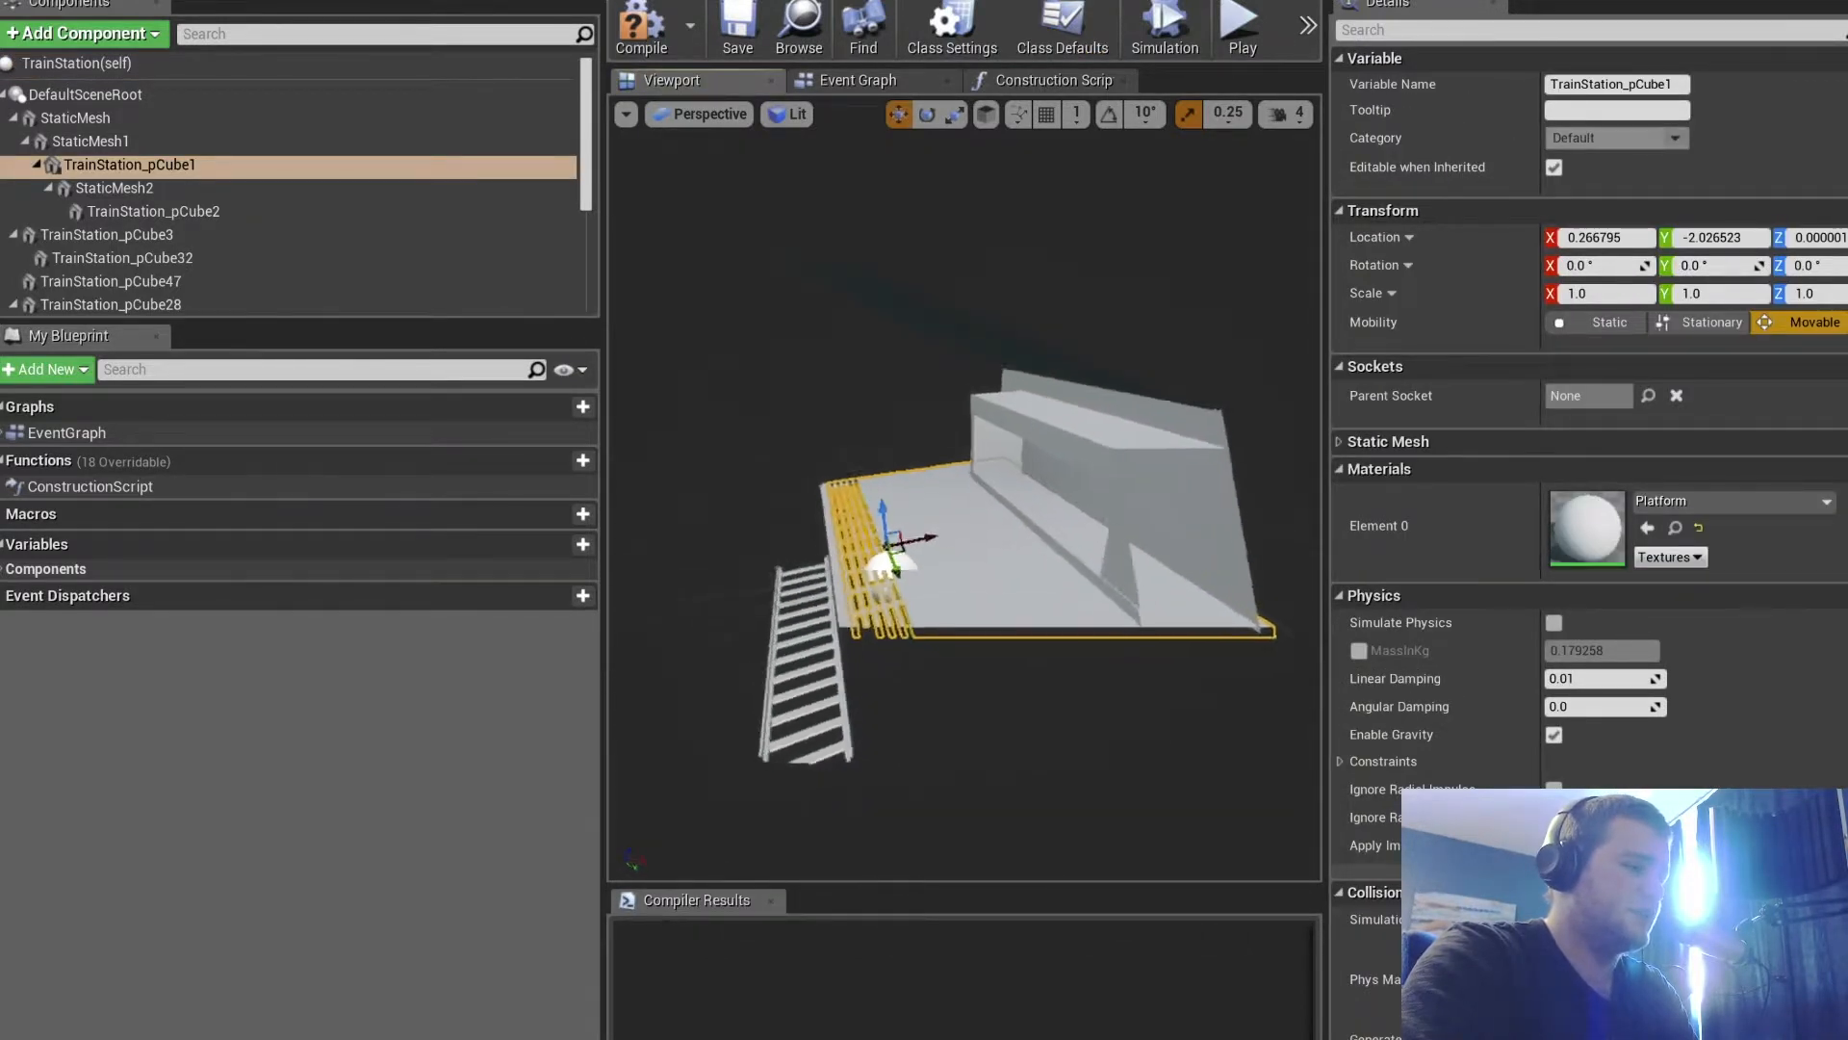
{"action": "left_click", "coordinate": [1679, 499]}
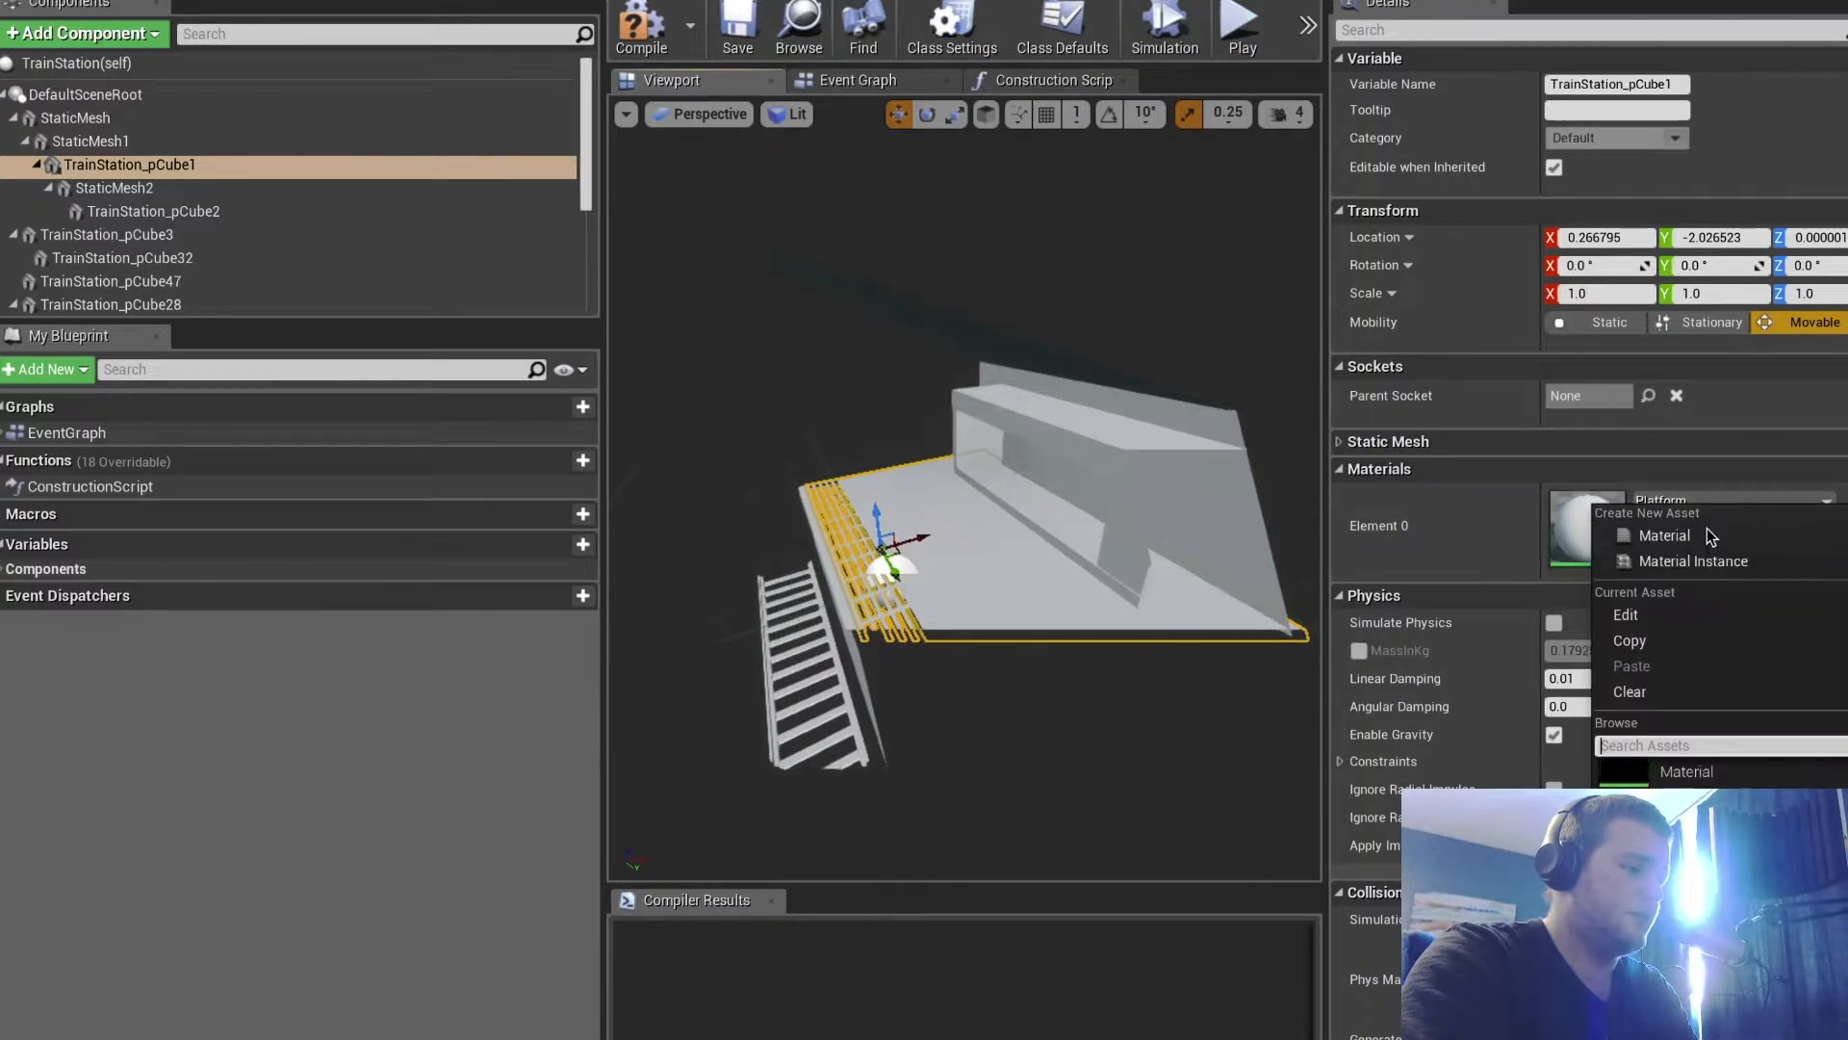
{"action": "scroll", "coordinate": [1721, 772], "scroll_direction": "down", "scroll_amount": 10}
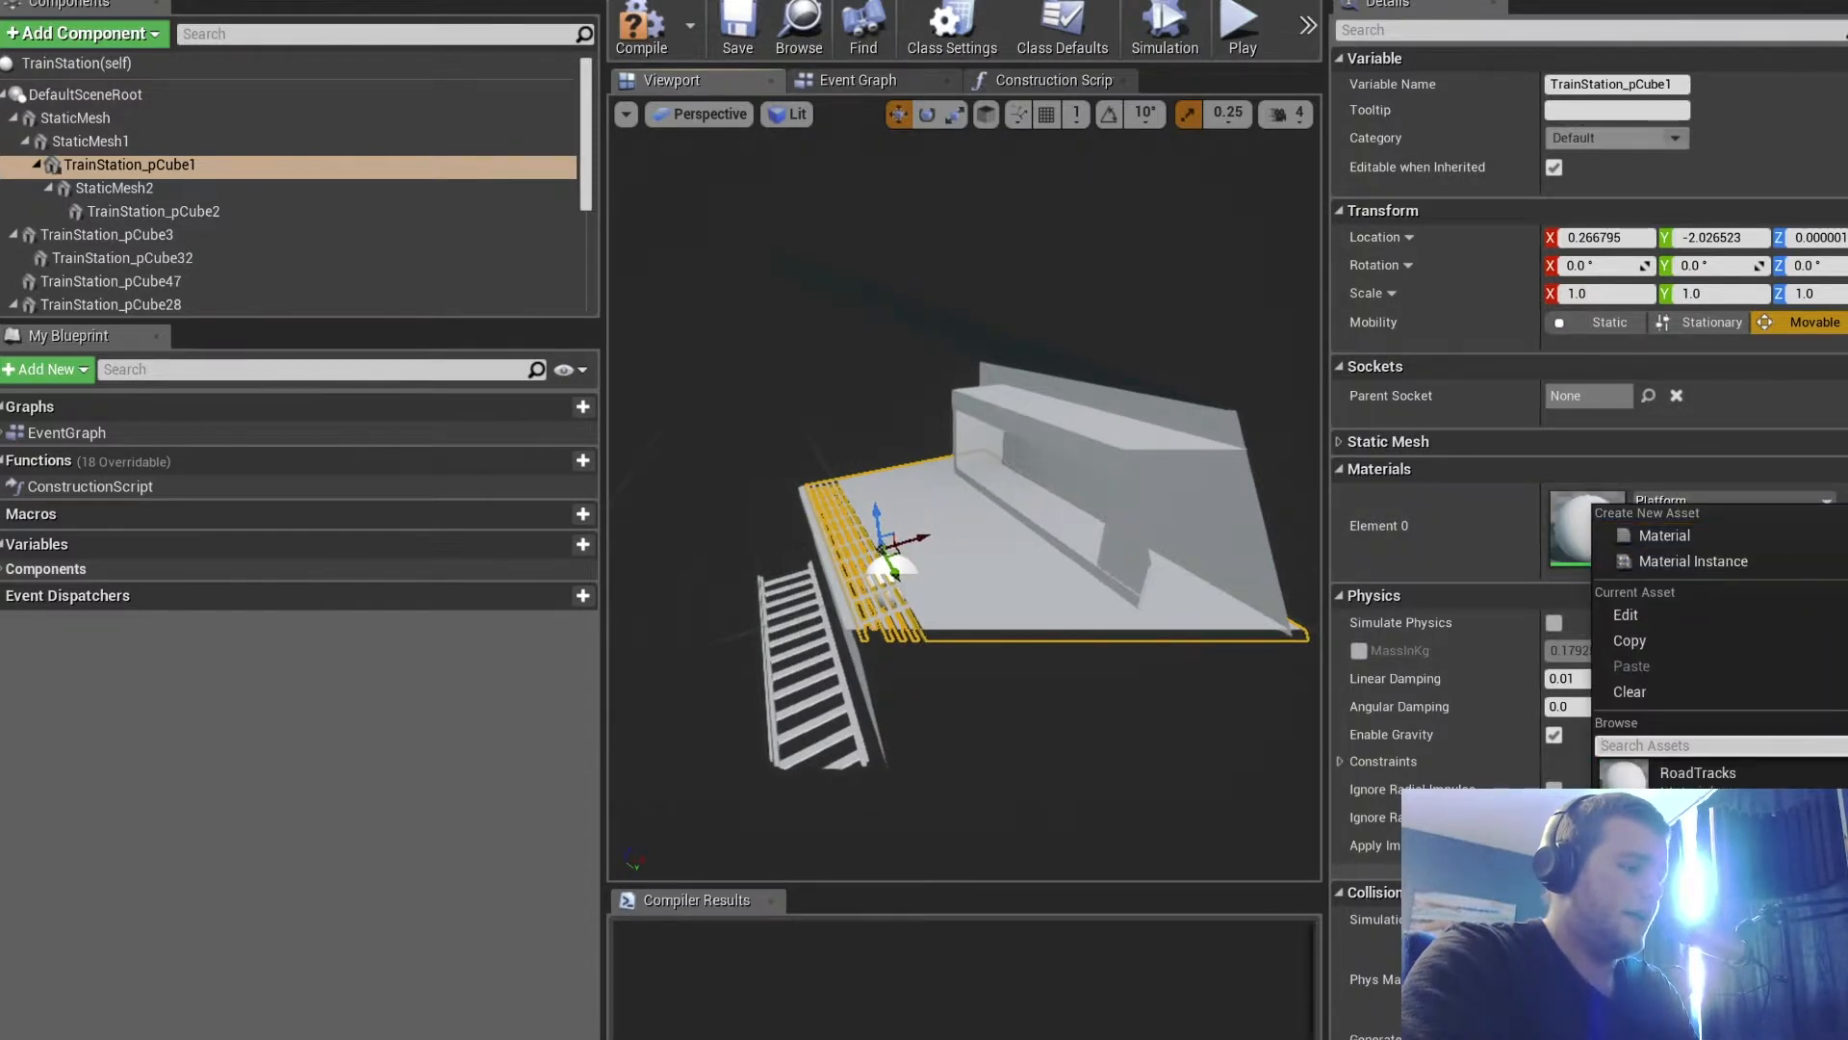
{"action": "scroll", "coordinate": [1721, 772], "scroll_direction": "up", "scroll_amount": 10}
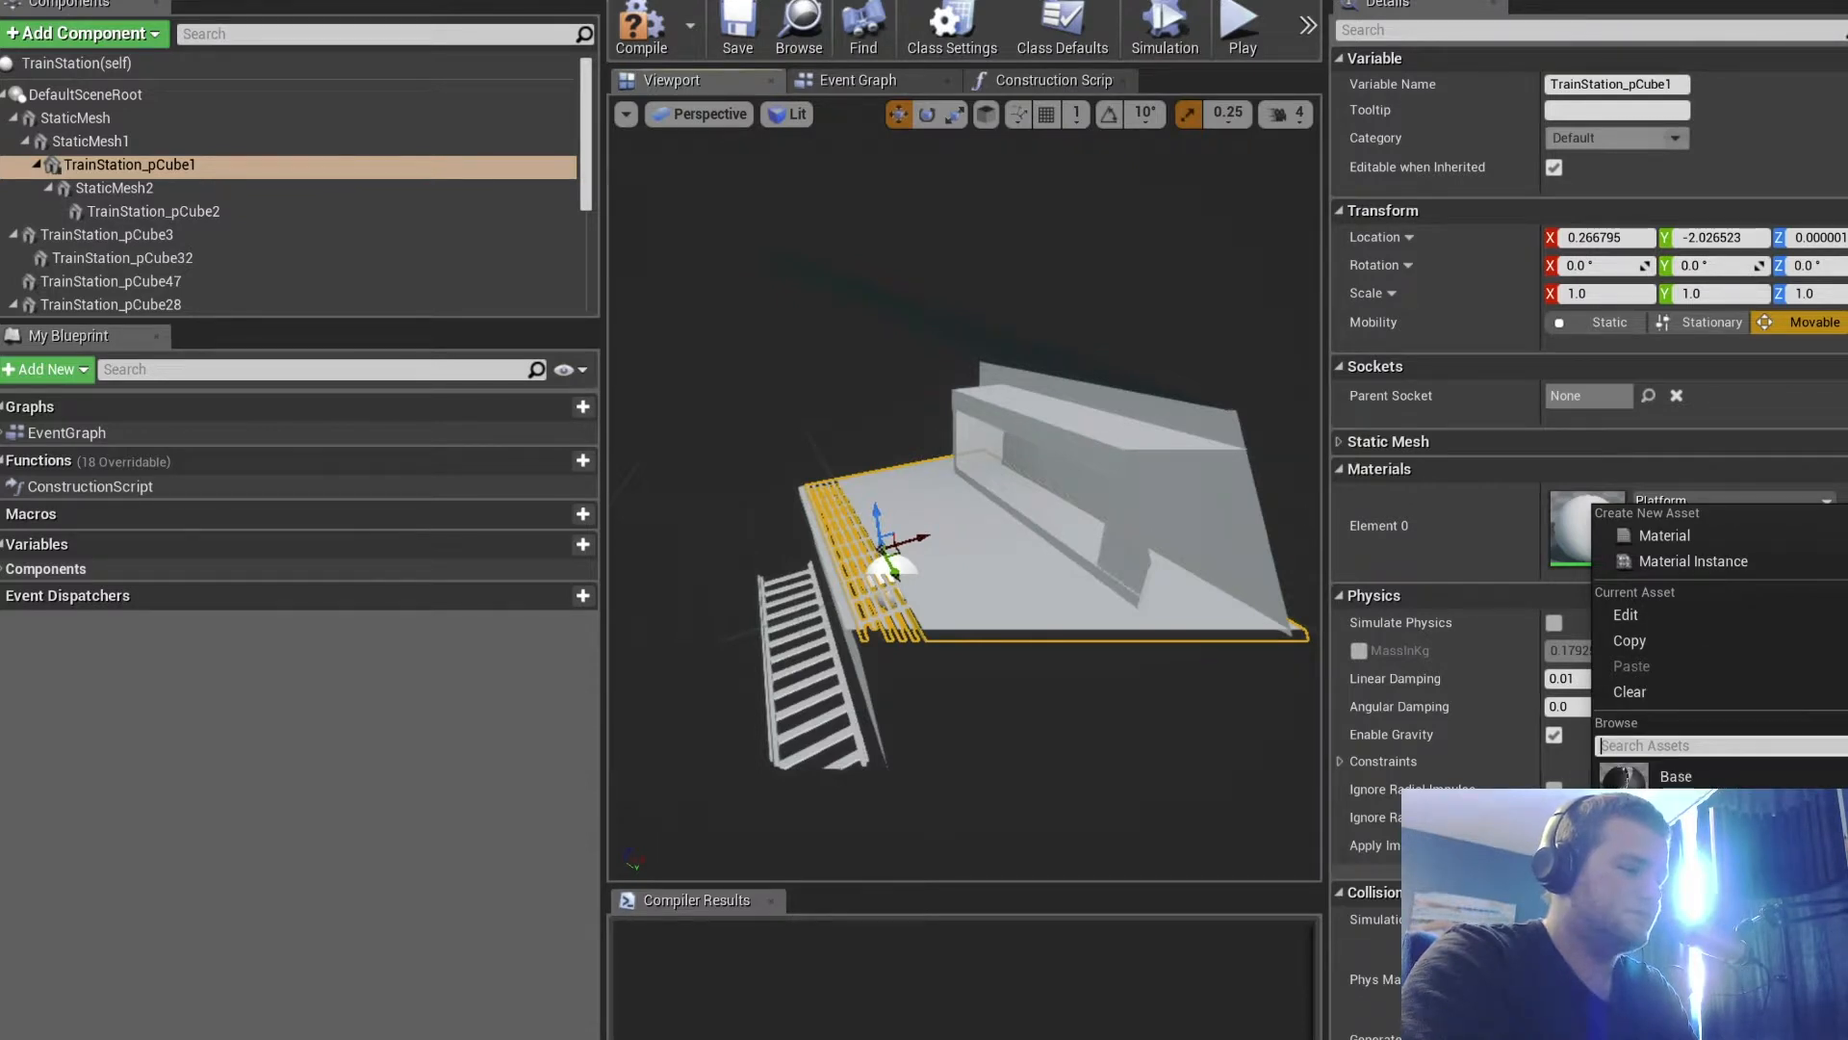
{"action": "scroll", "coordinate": [1721, 772], "scroll_direction": "down", "scroll_amount": 4}
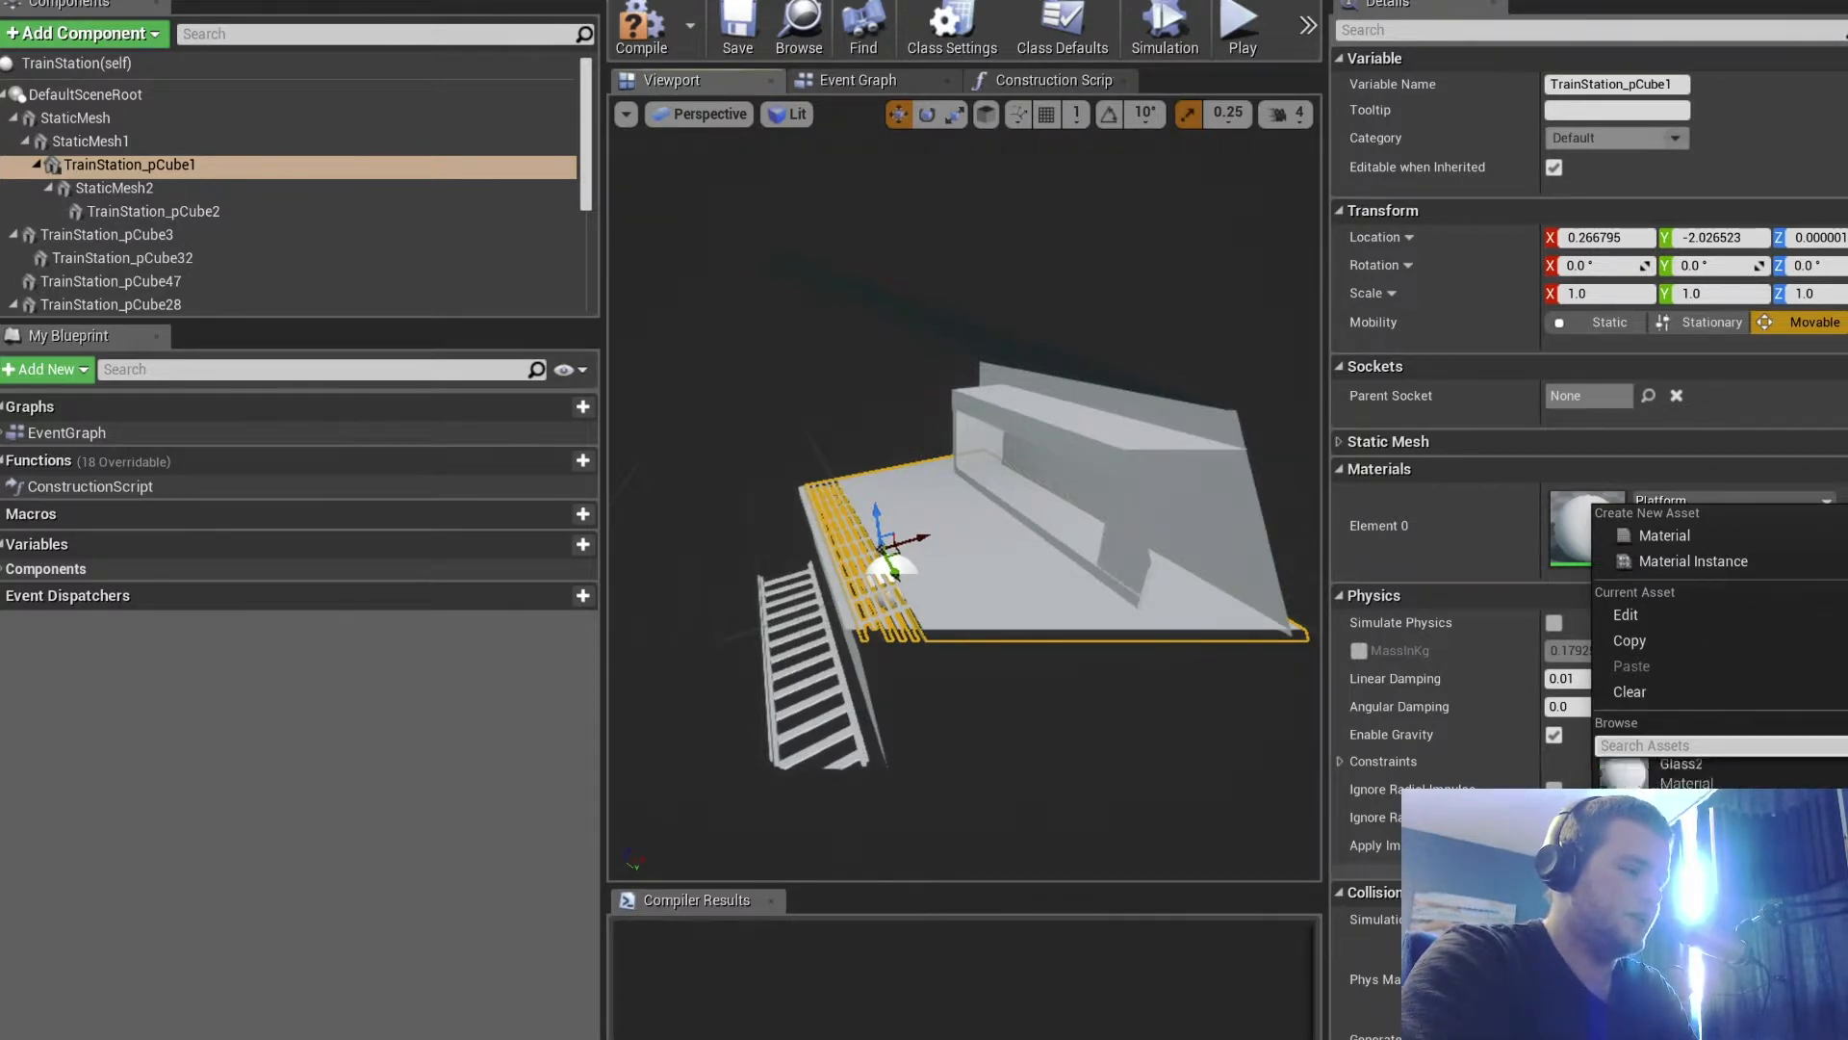
{"action": "scroll", "coordinate": [1721, 772], "scroll_direction": "down", "scroll_amount": 2}
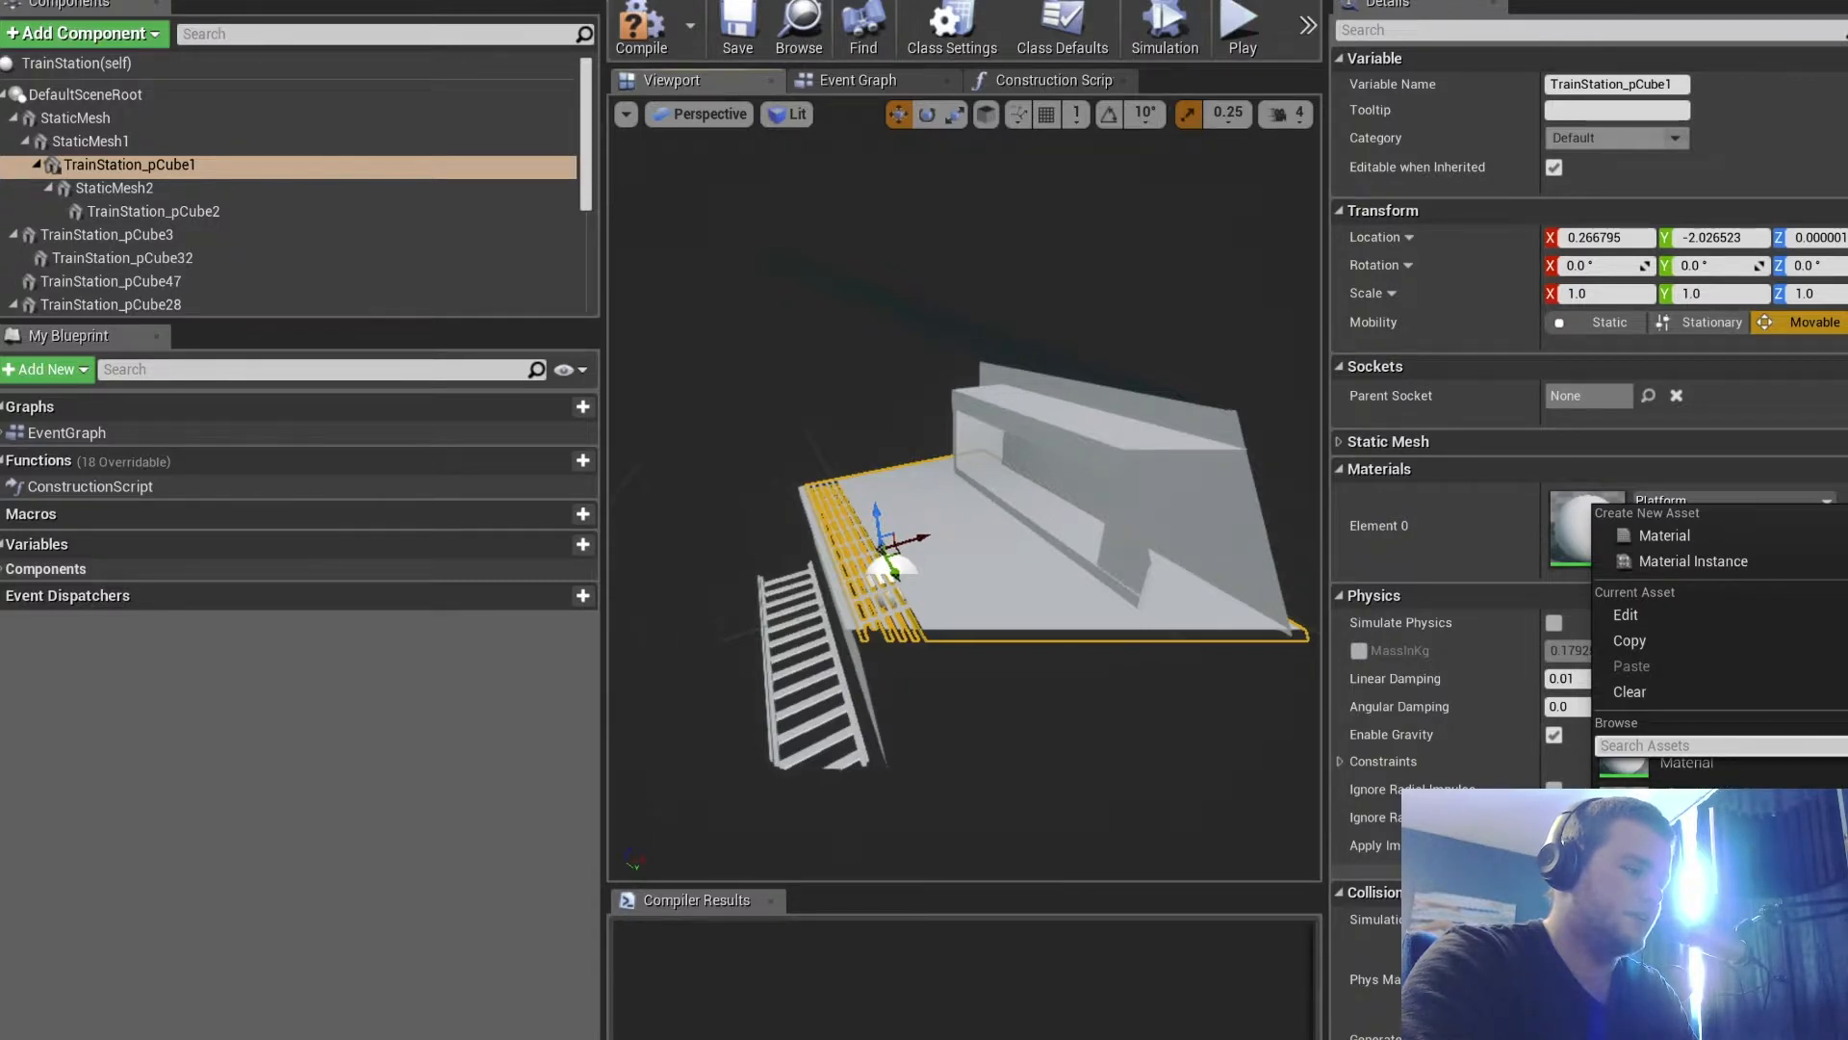
{"action": "left_click", "coordinate": [1713, 773]}
{"action": "left_click_drag", "start_coordinate": [1085, 609], "coordinate": [1281, 608], "text": "alt"}
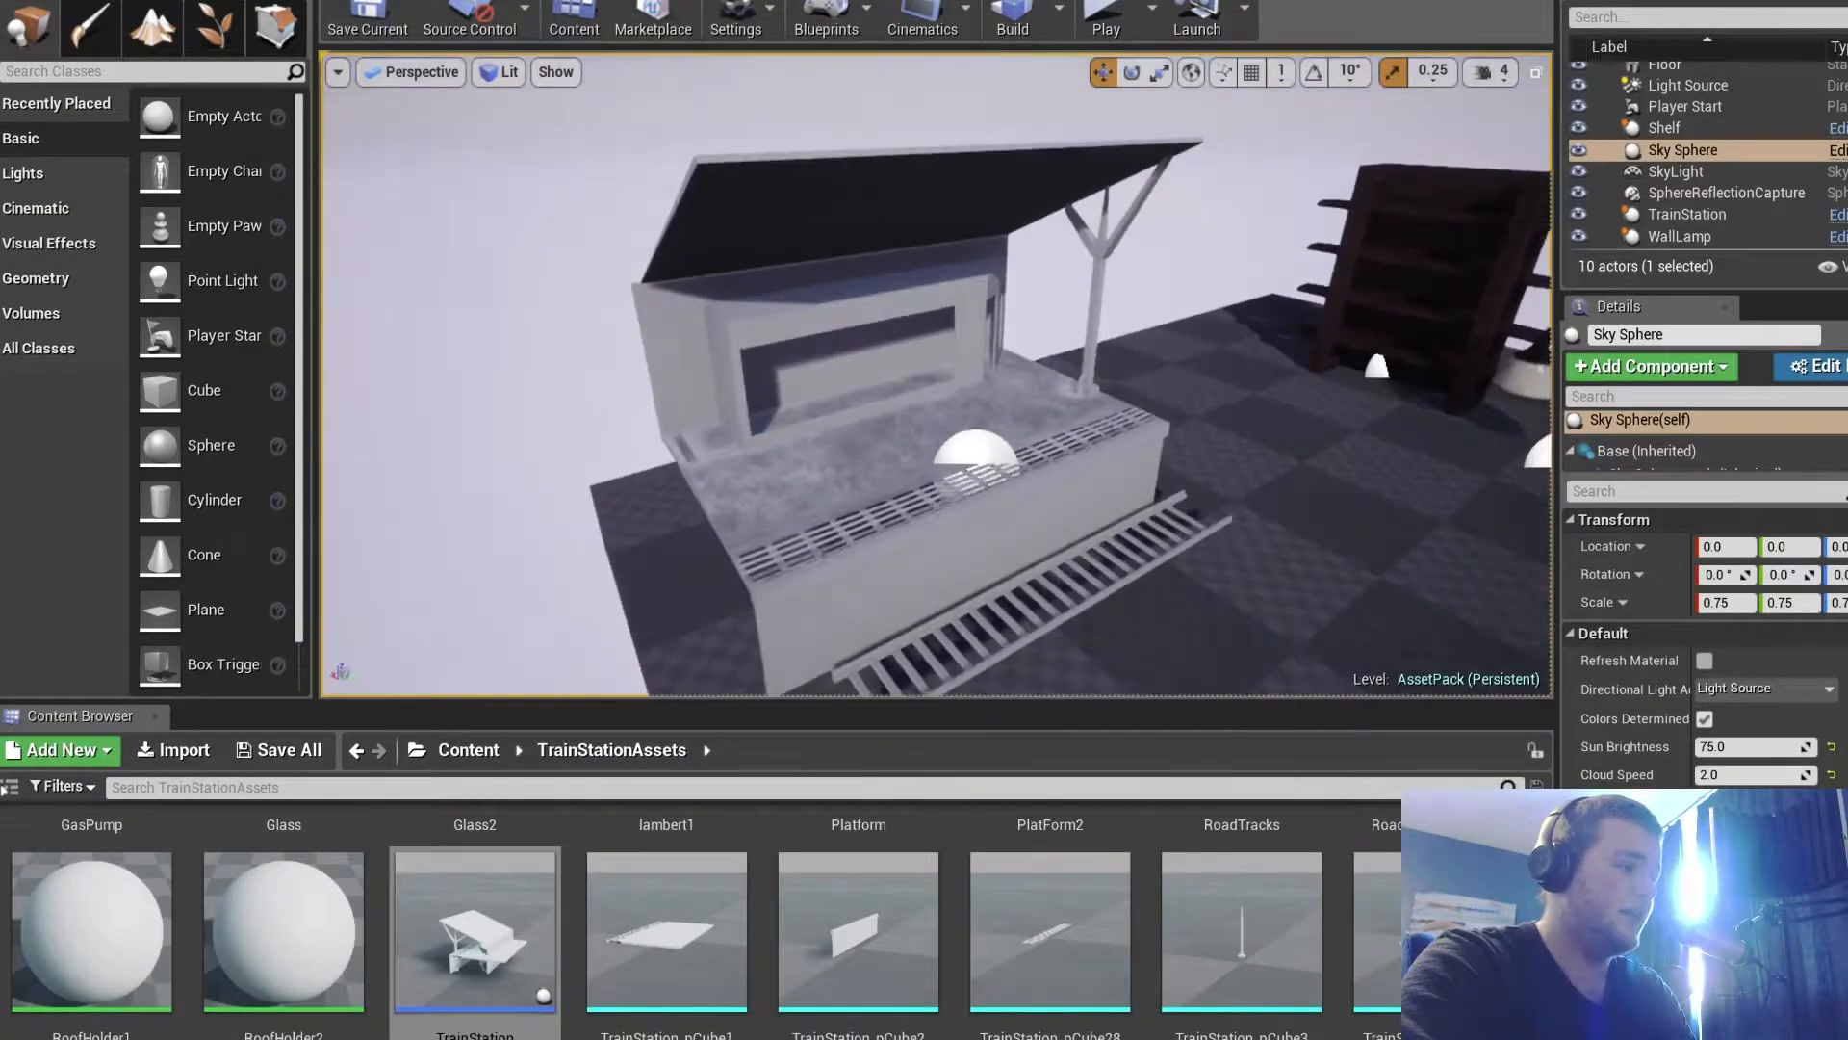
Check the textured platform floor in the level and look over the TrainStation Blueprint's remaining components
{"action": "mouse_move", "coordinate": [934, 376]}
{"action": "right_mouse_down"}
{"action": "mouse_move", "coordinate": [895, 385]}
{"action": "mouse_move", "coordinate": [1021, 424]}
{"action": "mouse_move", "coordinate": [915, 385]}
{"action": "right_mouse_up"}
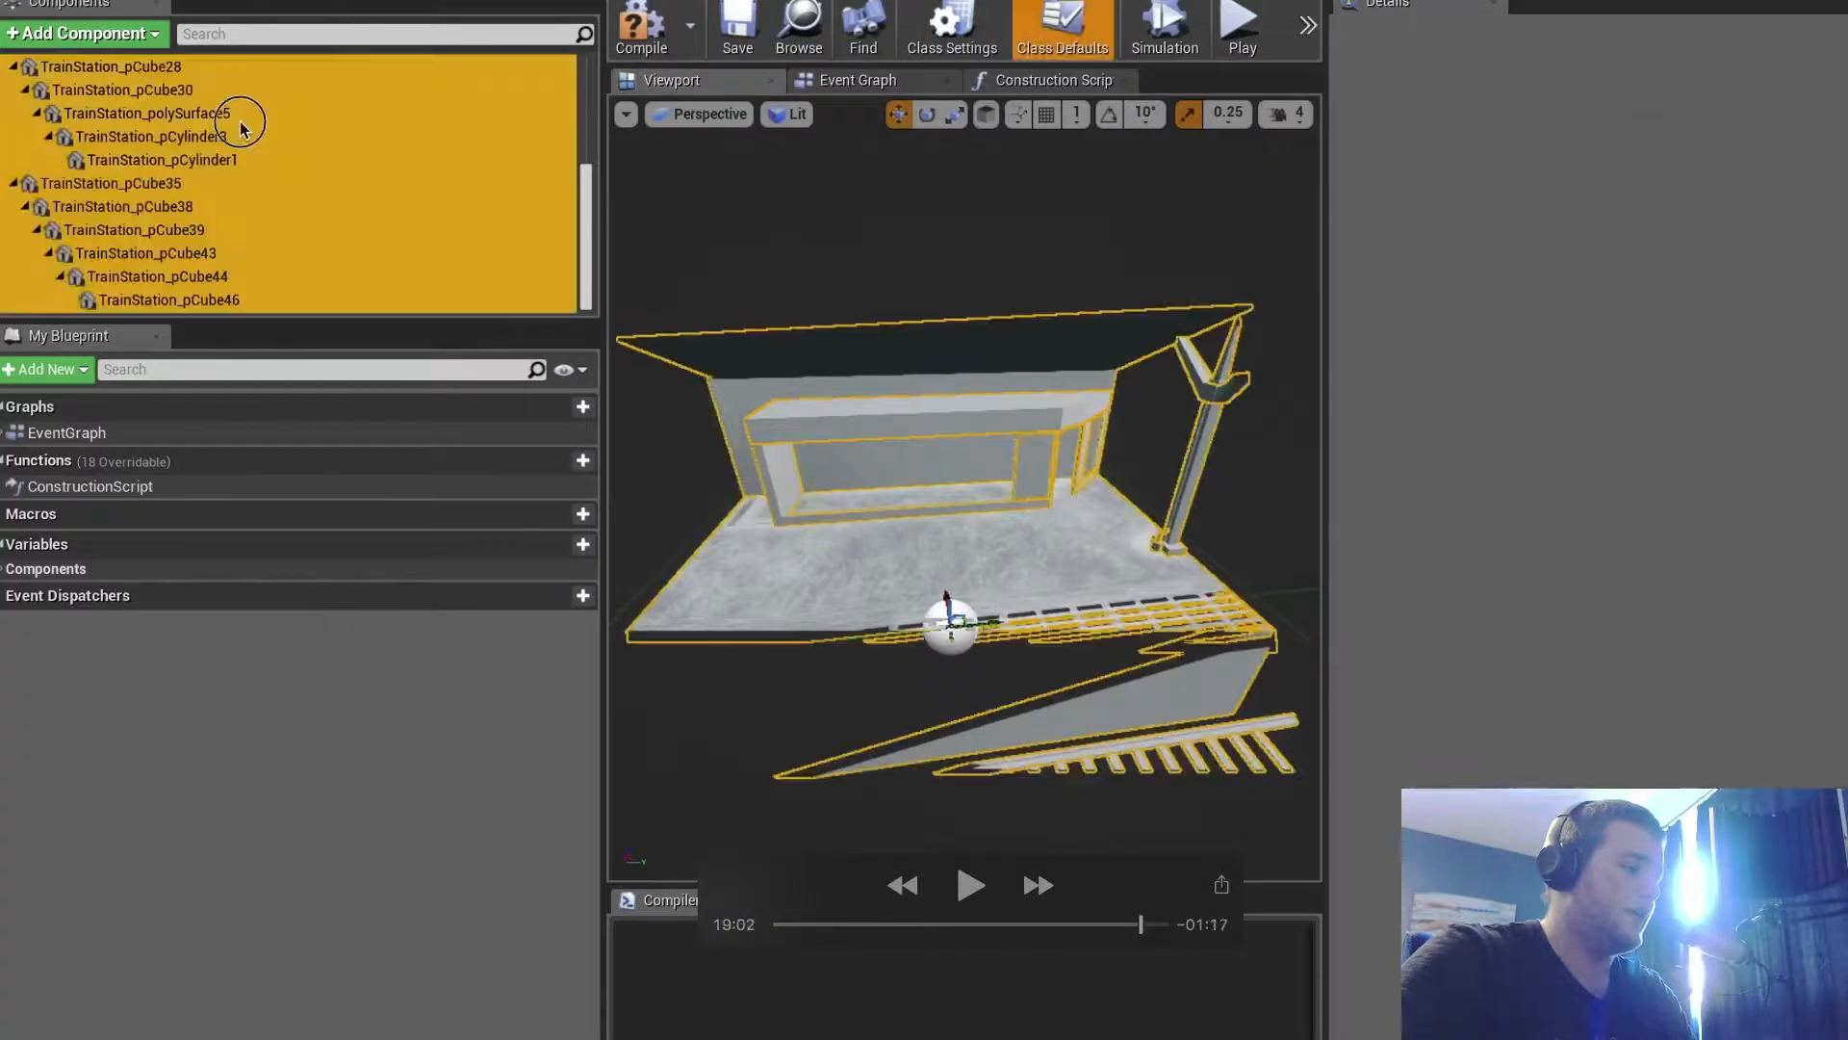
{"action": "left_click", "coordinate": [236, 115]}
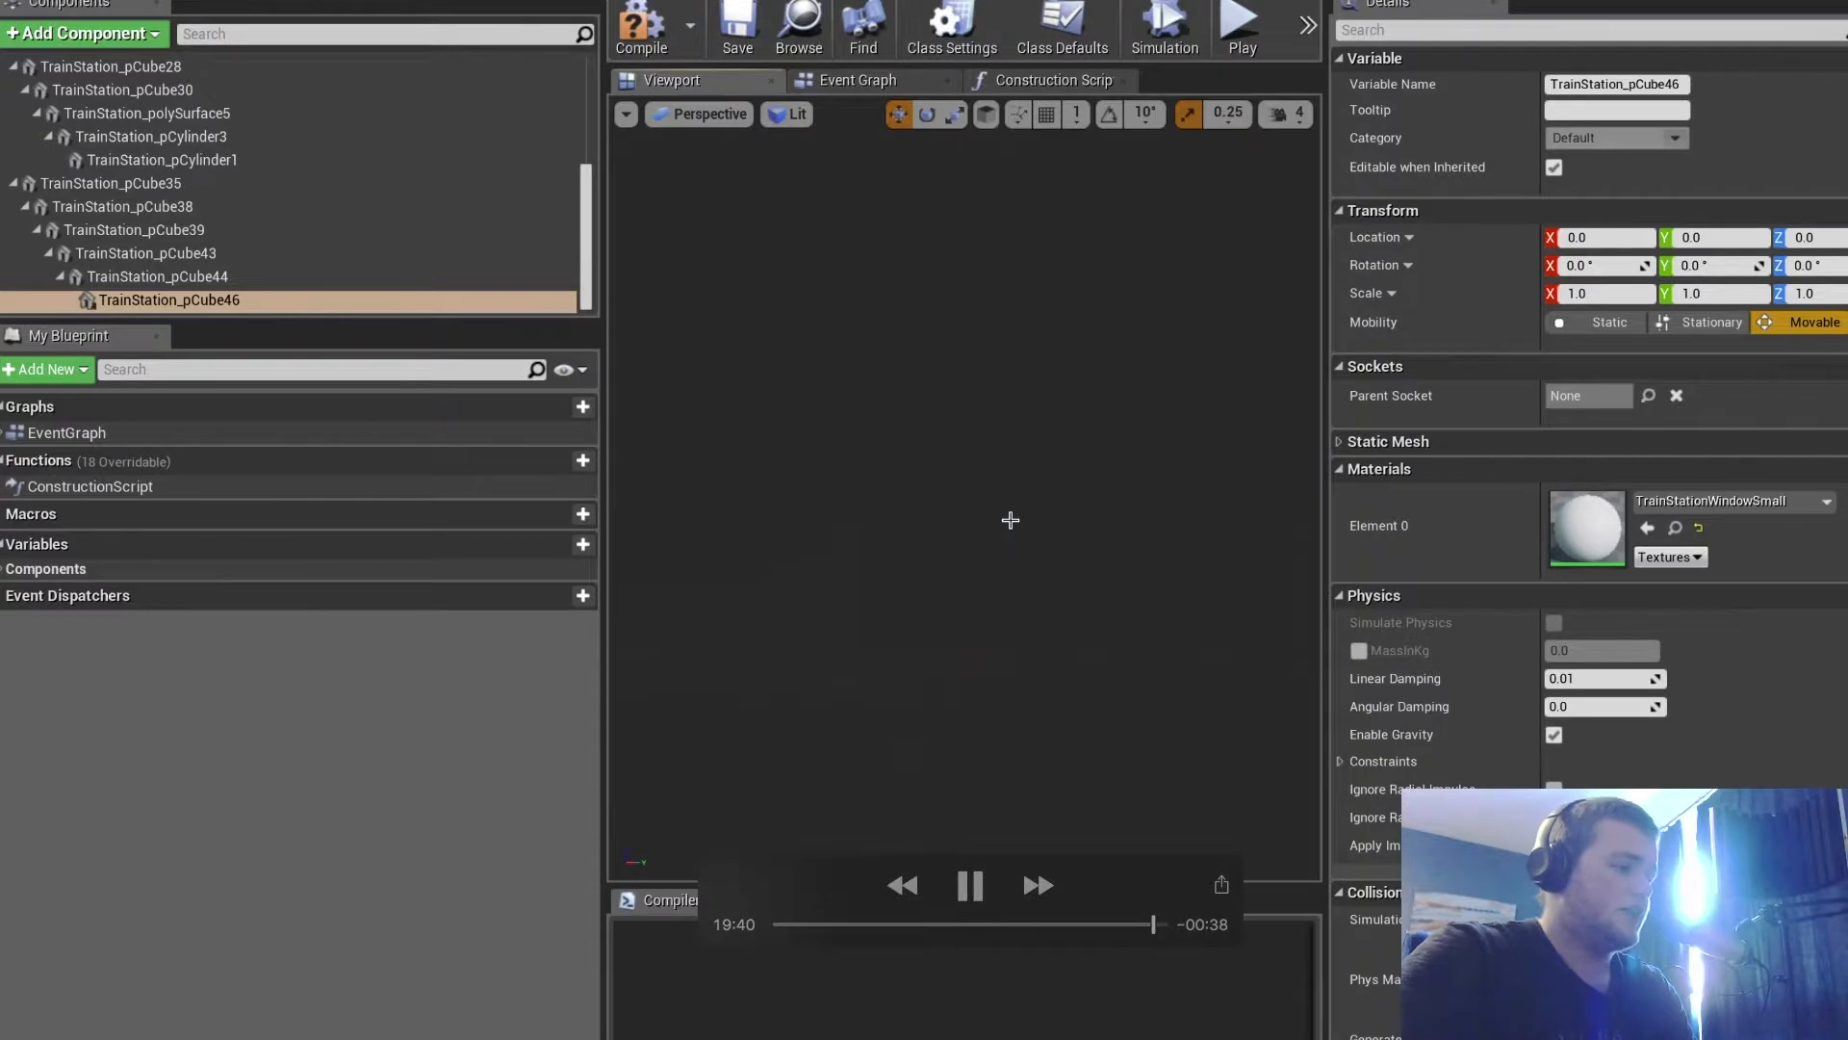
{"action": "key", "text": "space"}
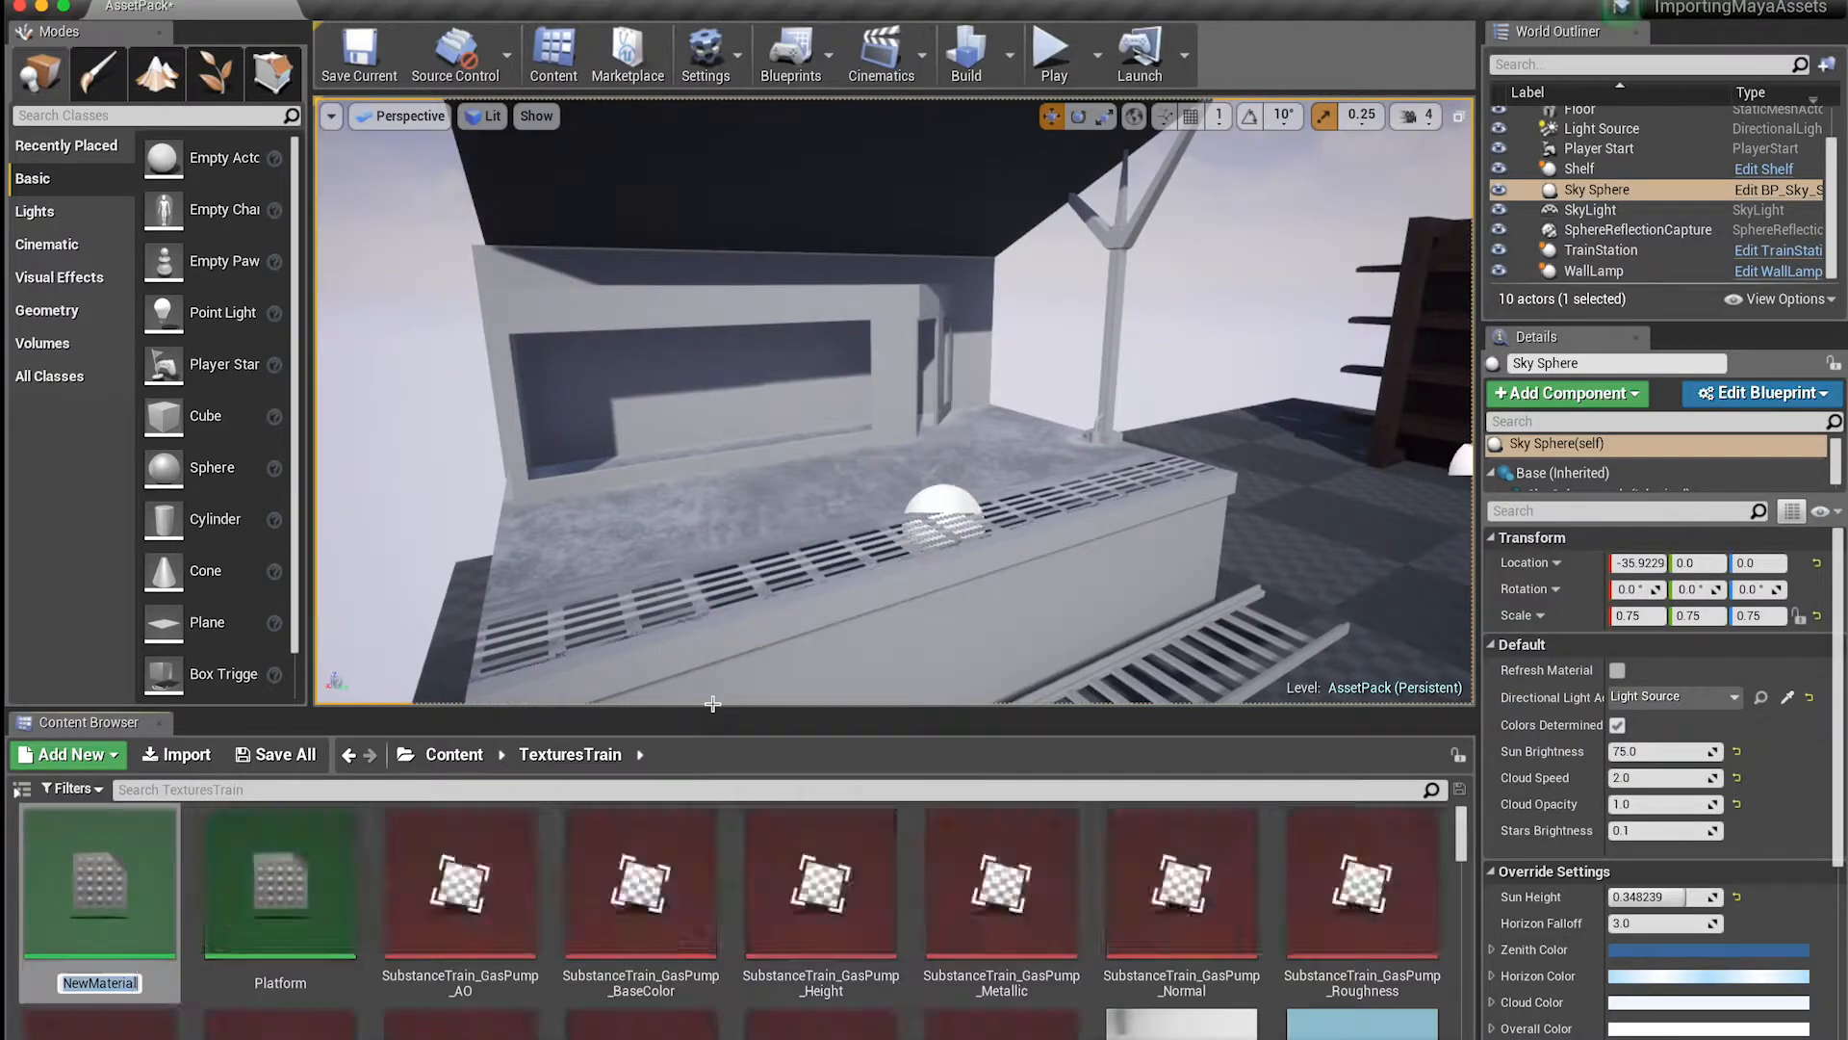
Create and open a material named Platform2 in TexturesTrain and add three Texture Sample nodes to it
{"action": "left_click", "coordinate": [357, 819]}
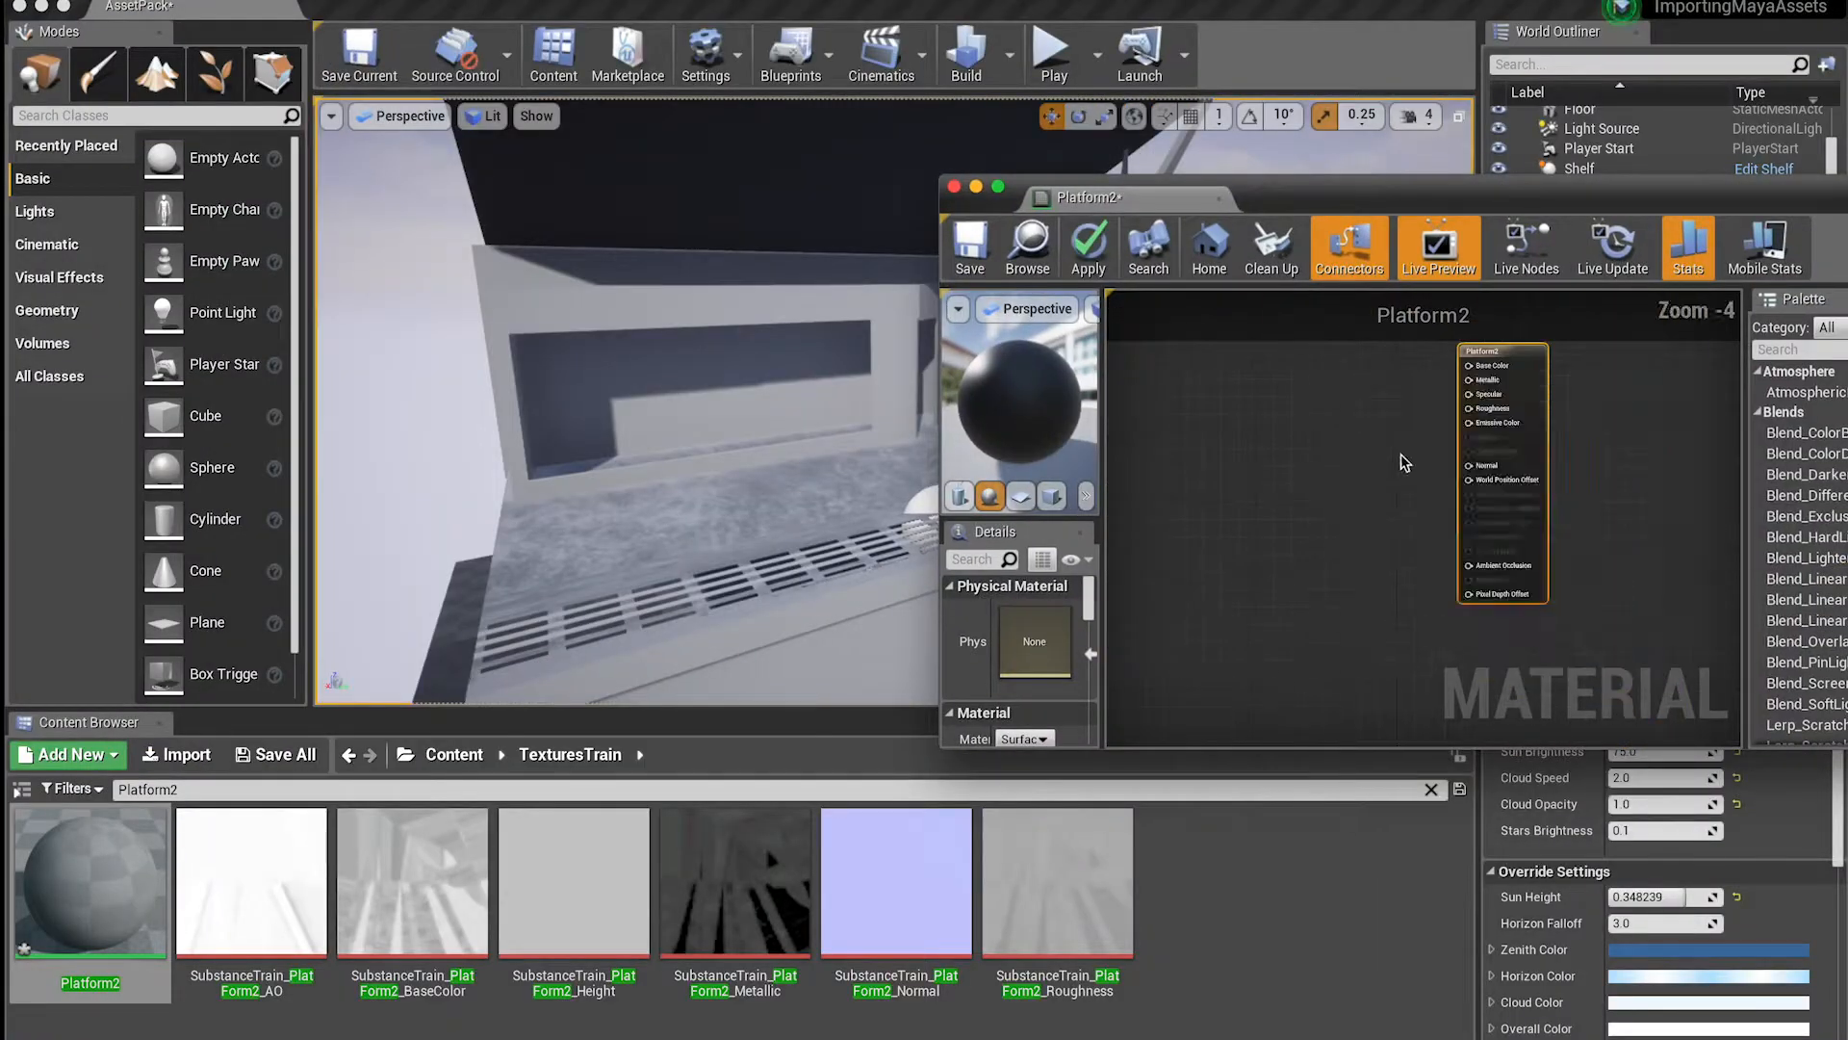
{"action": "right_click", "coordinate": [1356, 372]}
{"action": "type", "text": "texture"}
{"action": "key", "text": "Return"}
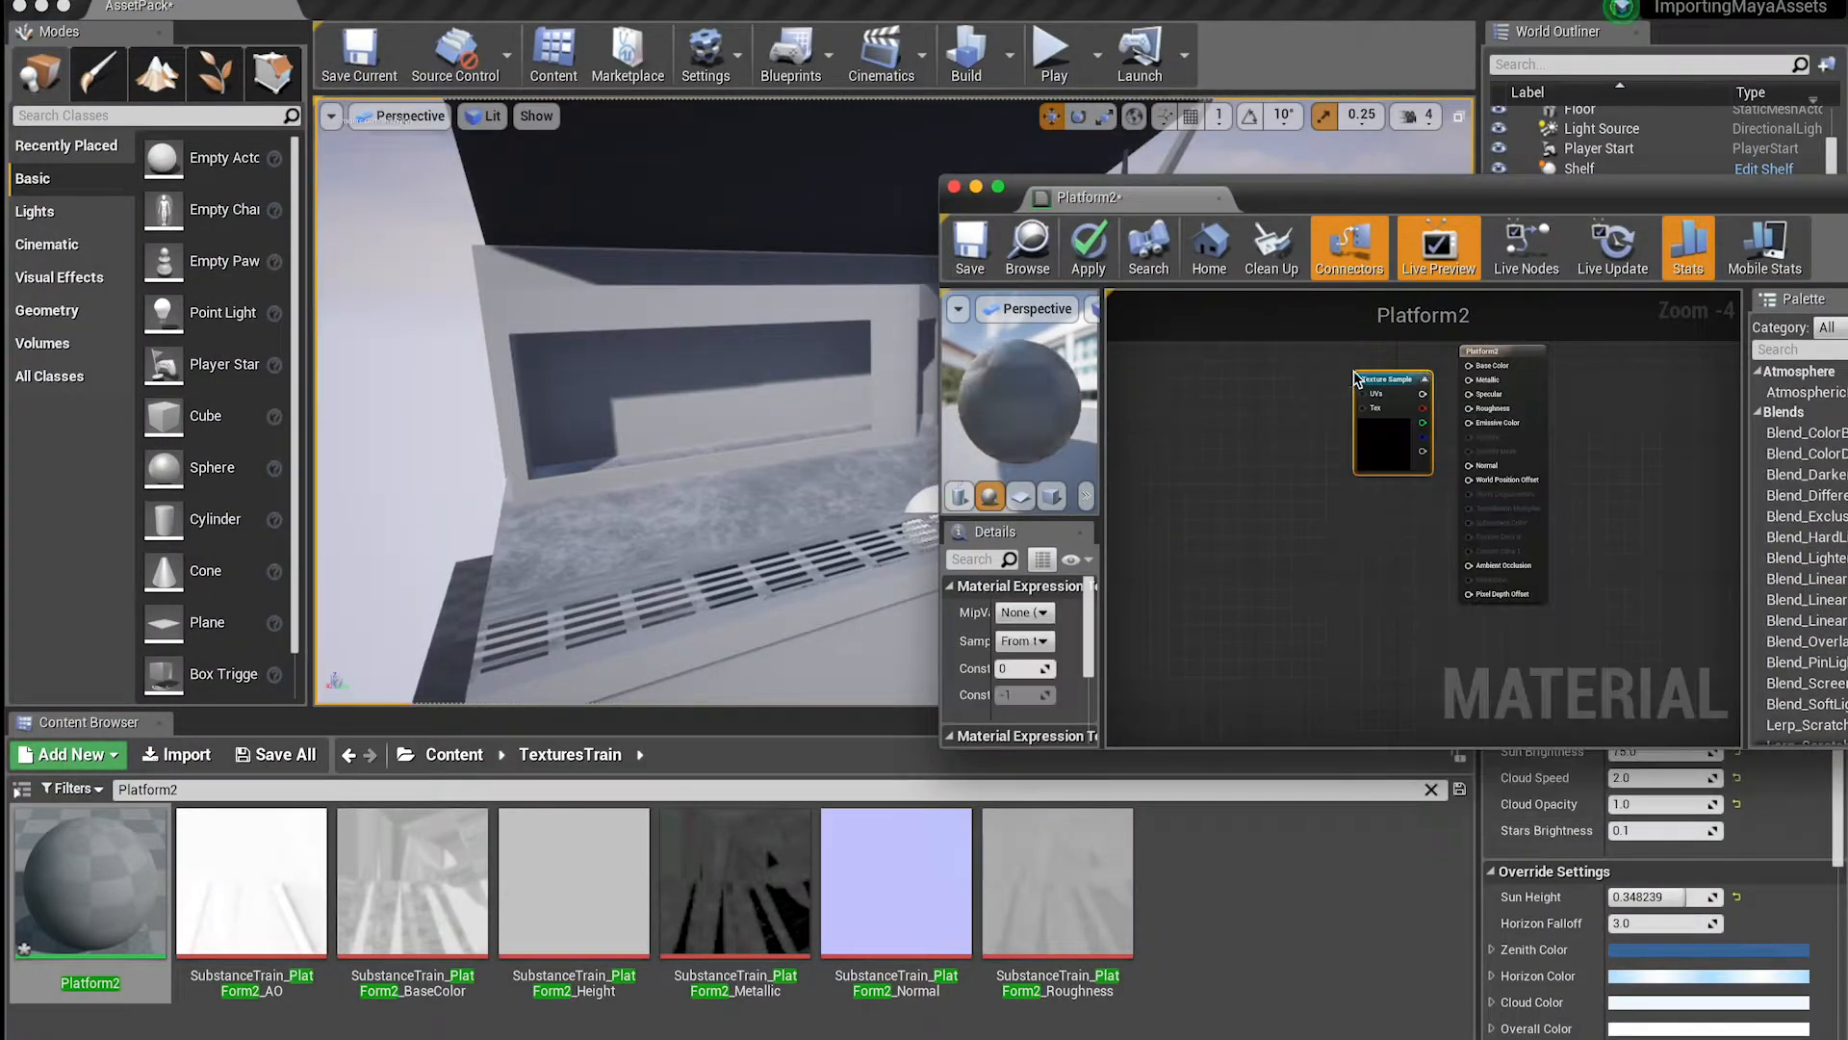
{"action": "right_click", "coordinate": [1365, 524]}
{"action": "type", "text": "texture"}
{"action": "key", "text": "Return"}
{"action": "right_click", "coordinate": [1407, 651]}
{"action": "type", "text": "texture"}
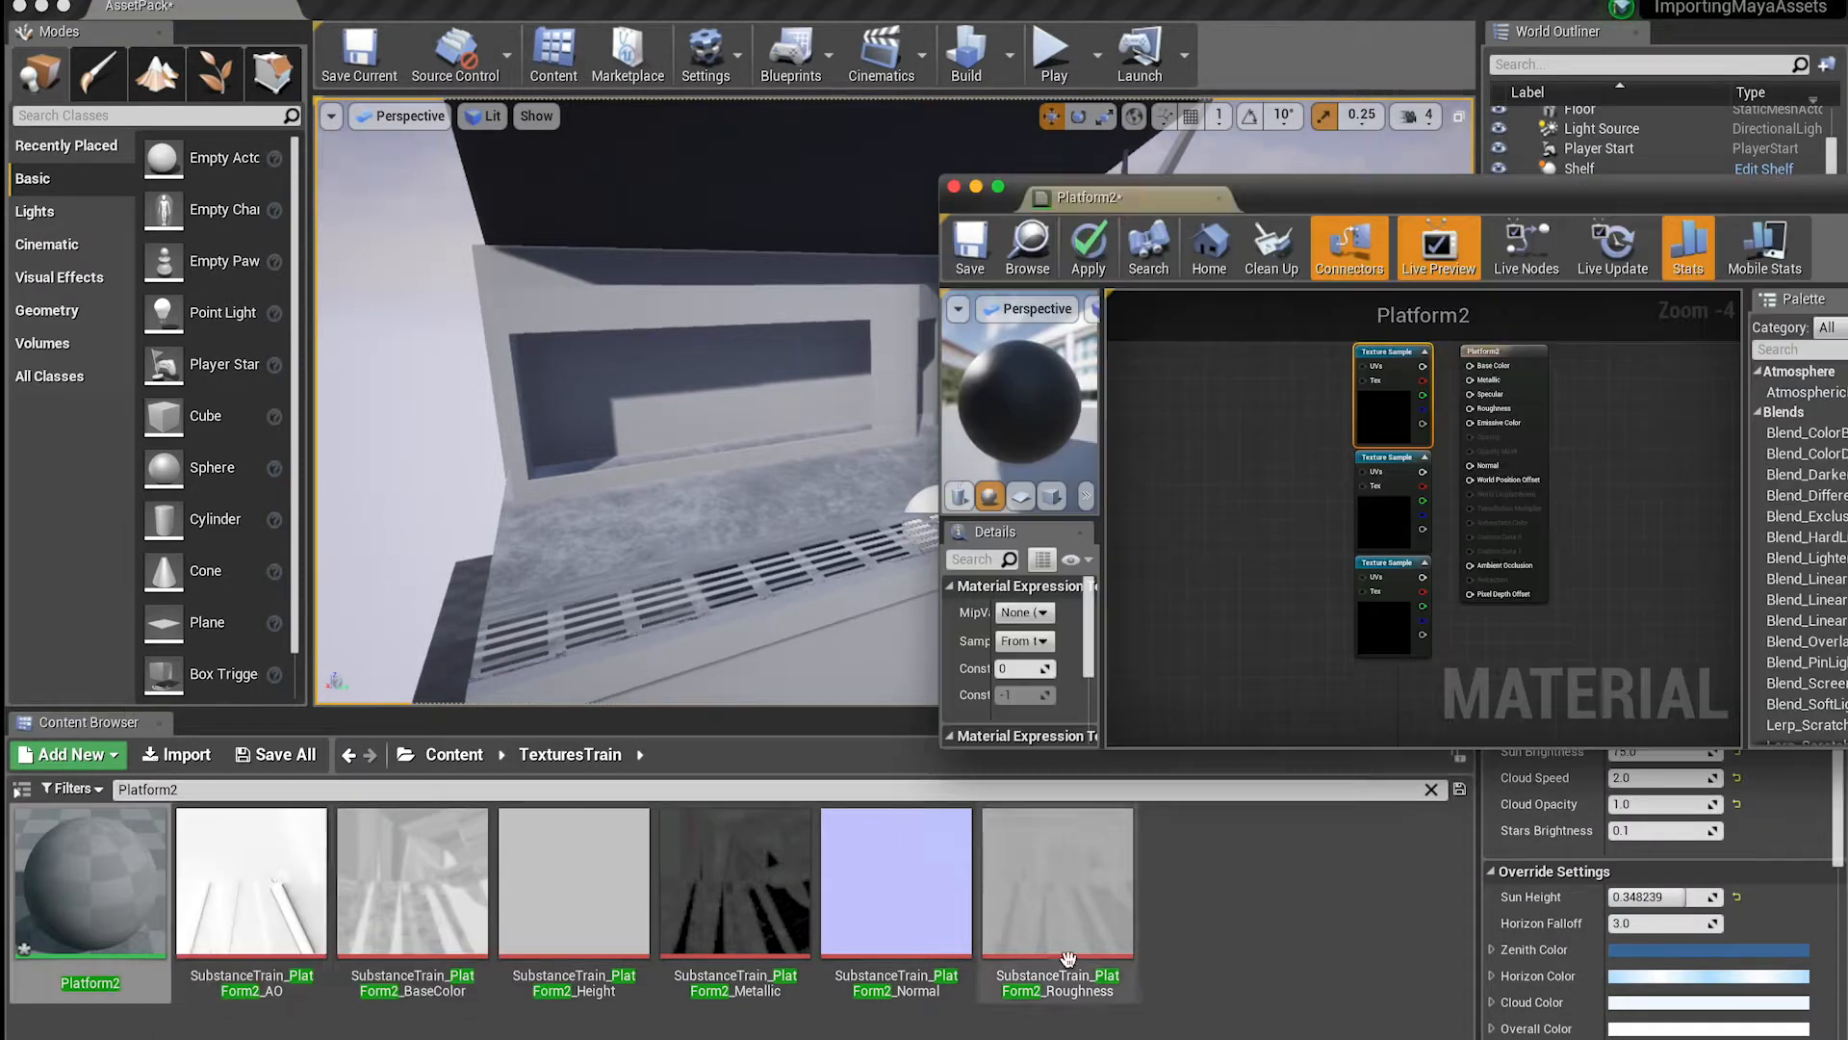
Assign the PlatForm2 BaseColor, Metallic and Roughness textures to the first, second and third Texture Sample nodes
{"action": "scroll", "coordinate": [1048, 661], "scroll_direction": "down", "scroll_amount": 5}
{"action": "left_click_drag", "start_coordinate": [412, 880], "coordinate": [1035, 616]}
{"action": "left_click", "coordinate": [1387, 519]}
{"action": "left_click_drag", "start_coordinate": [735, 881], "coordinate": [1031, 621]}
{"action": "left_click", "coordinate": [1386, 625]}
{"action": "left_click_drag", "start_coordinate": [1057, 881], "coordinate": [1035, 617]}
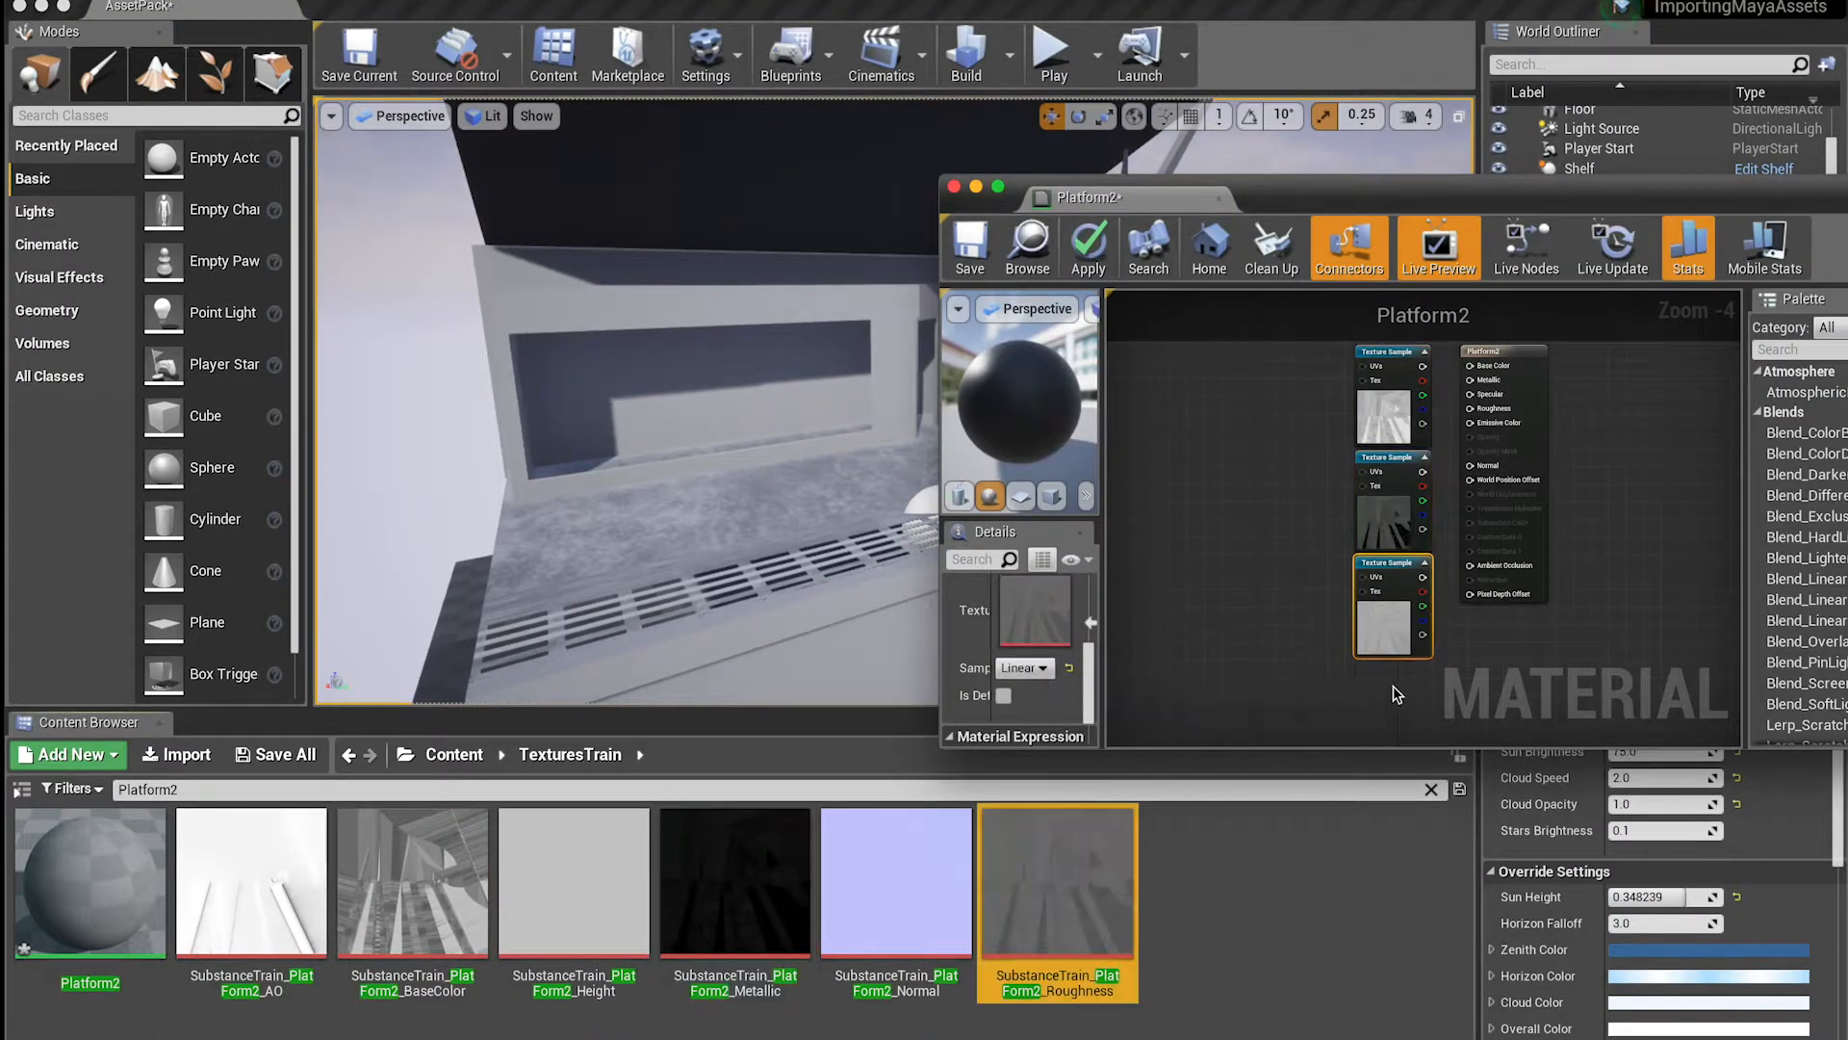
Add two more Texture Sample nodes holding the PlatForm2 Normal and AO textures
{"action": "right_click", "coordinate": [1398, 695]}
{"action": "type", "text": "texture"}
{"action": "key", "text": "Return"}
{"action": "left_click_drag", "start_coordinate": [897, 881], "coordinate": [1035, 616]}
{"action": "right_click", "coordinate": [1406, 664]}
{"action": "type", "text": "texture"}
{"action": "key", "text": "Return"}
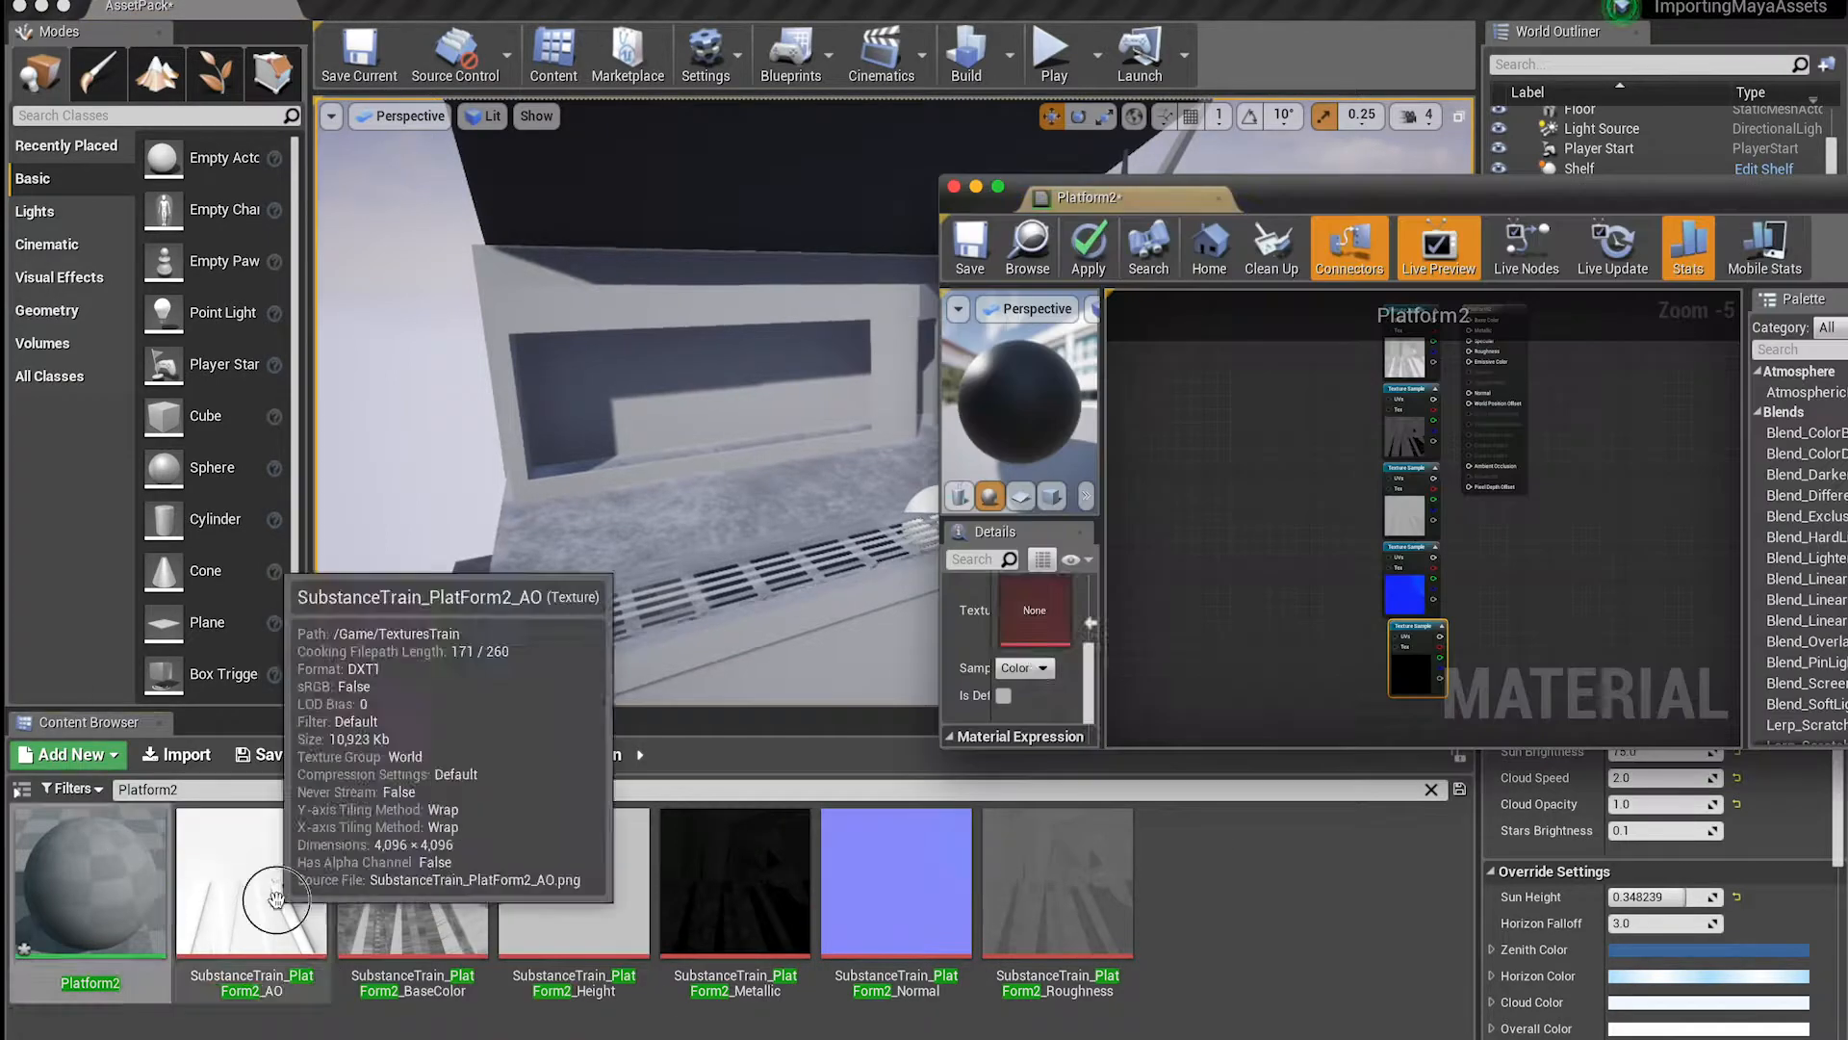
{"action": "left_click_drag", "start_coordinate": [248, 980], "coordinate": [1035, 616]}
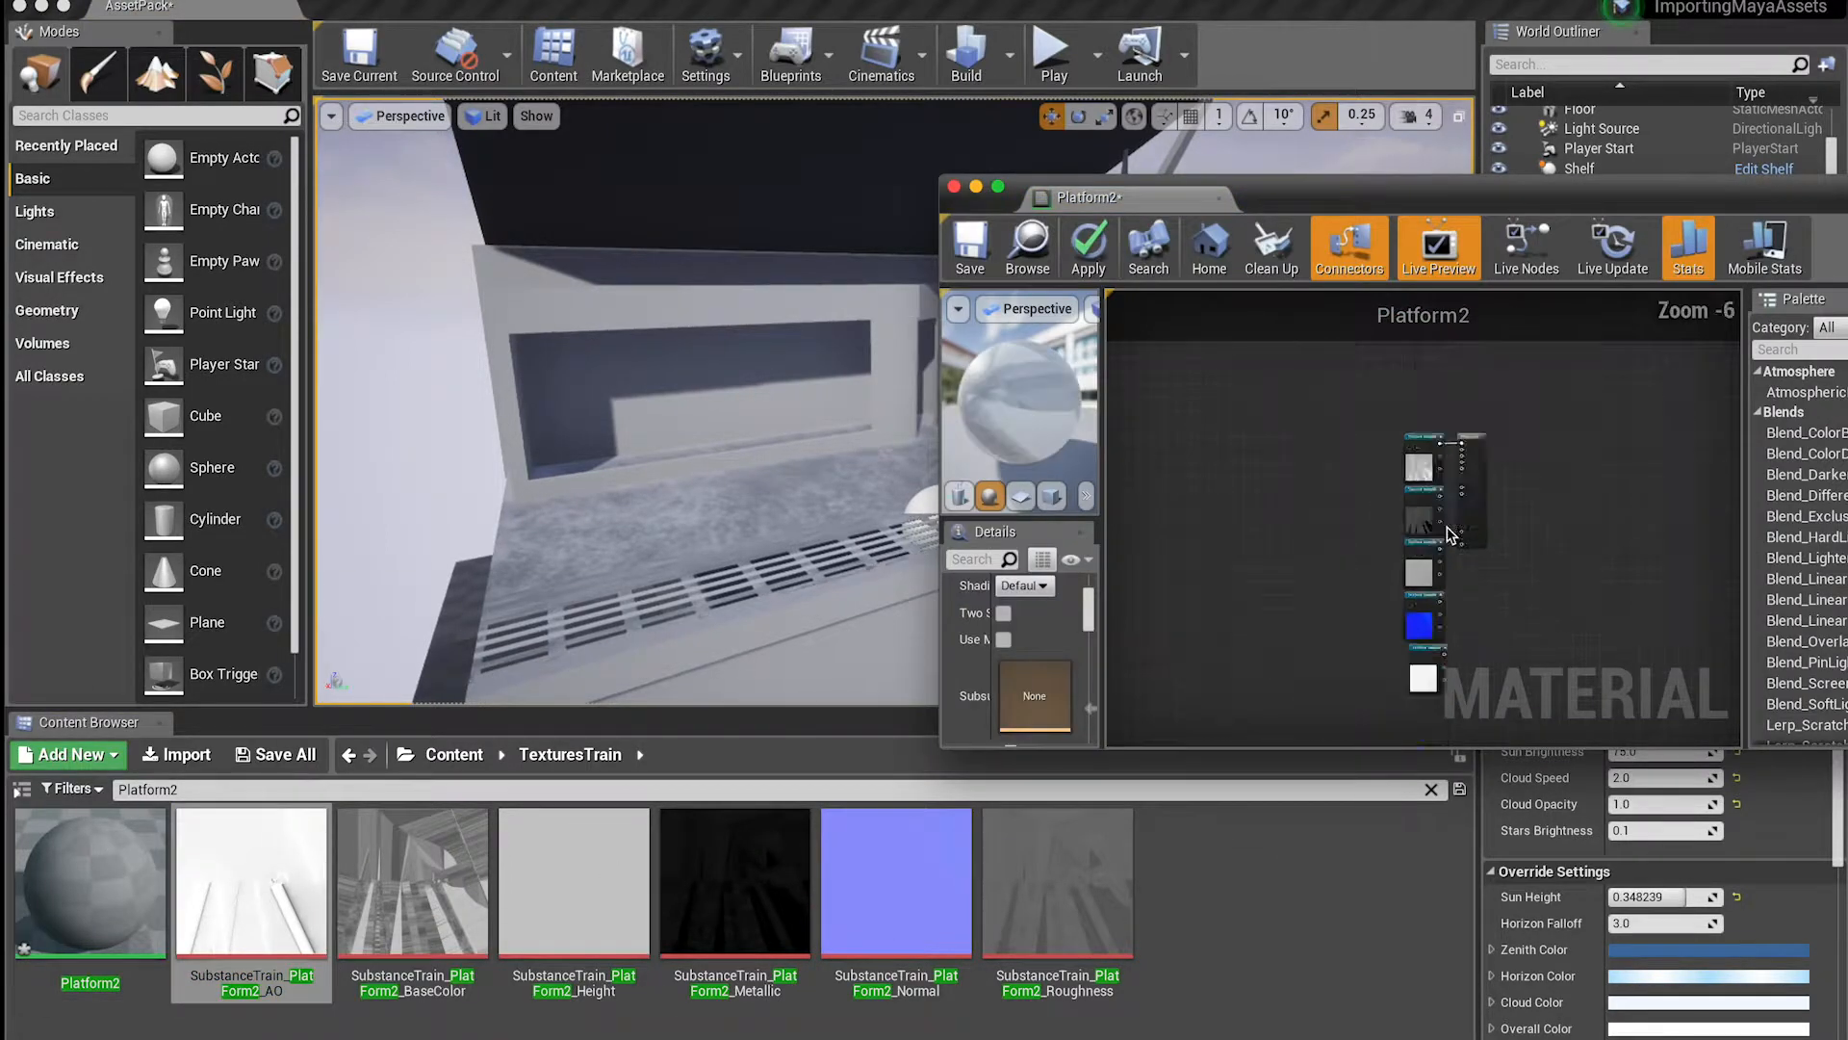
Connect the Texture Sample nodes to the Platform2 material's matching inputs and close its editor
{"action": "scroll", "coordinate": [1445, 482], "scroll_direction": "up", "scroll_amount": 6}
{"action": "left_click_drag", "start_coordinate": [1425, 549], "coordinate": [1517, 366]}
{"action": "scroll", "coordinate": [1463, 568], "scroll_direction": "down", "scroll_amount": 2}
{"action": "right_click_drag", "start_coordinate": [1465, 665], "coordinate": [1459, 490]}
{"action": "scroll", "coordinate": [1459, 568], "scroll_direction": "down", "scroll_amount": 2}
{"action": "left_click_drag", "start_coordinate": [1438, 550], "coordinate": [1485, 387]}
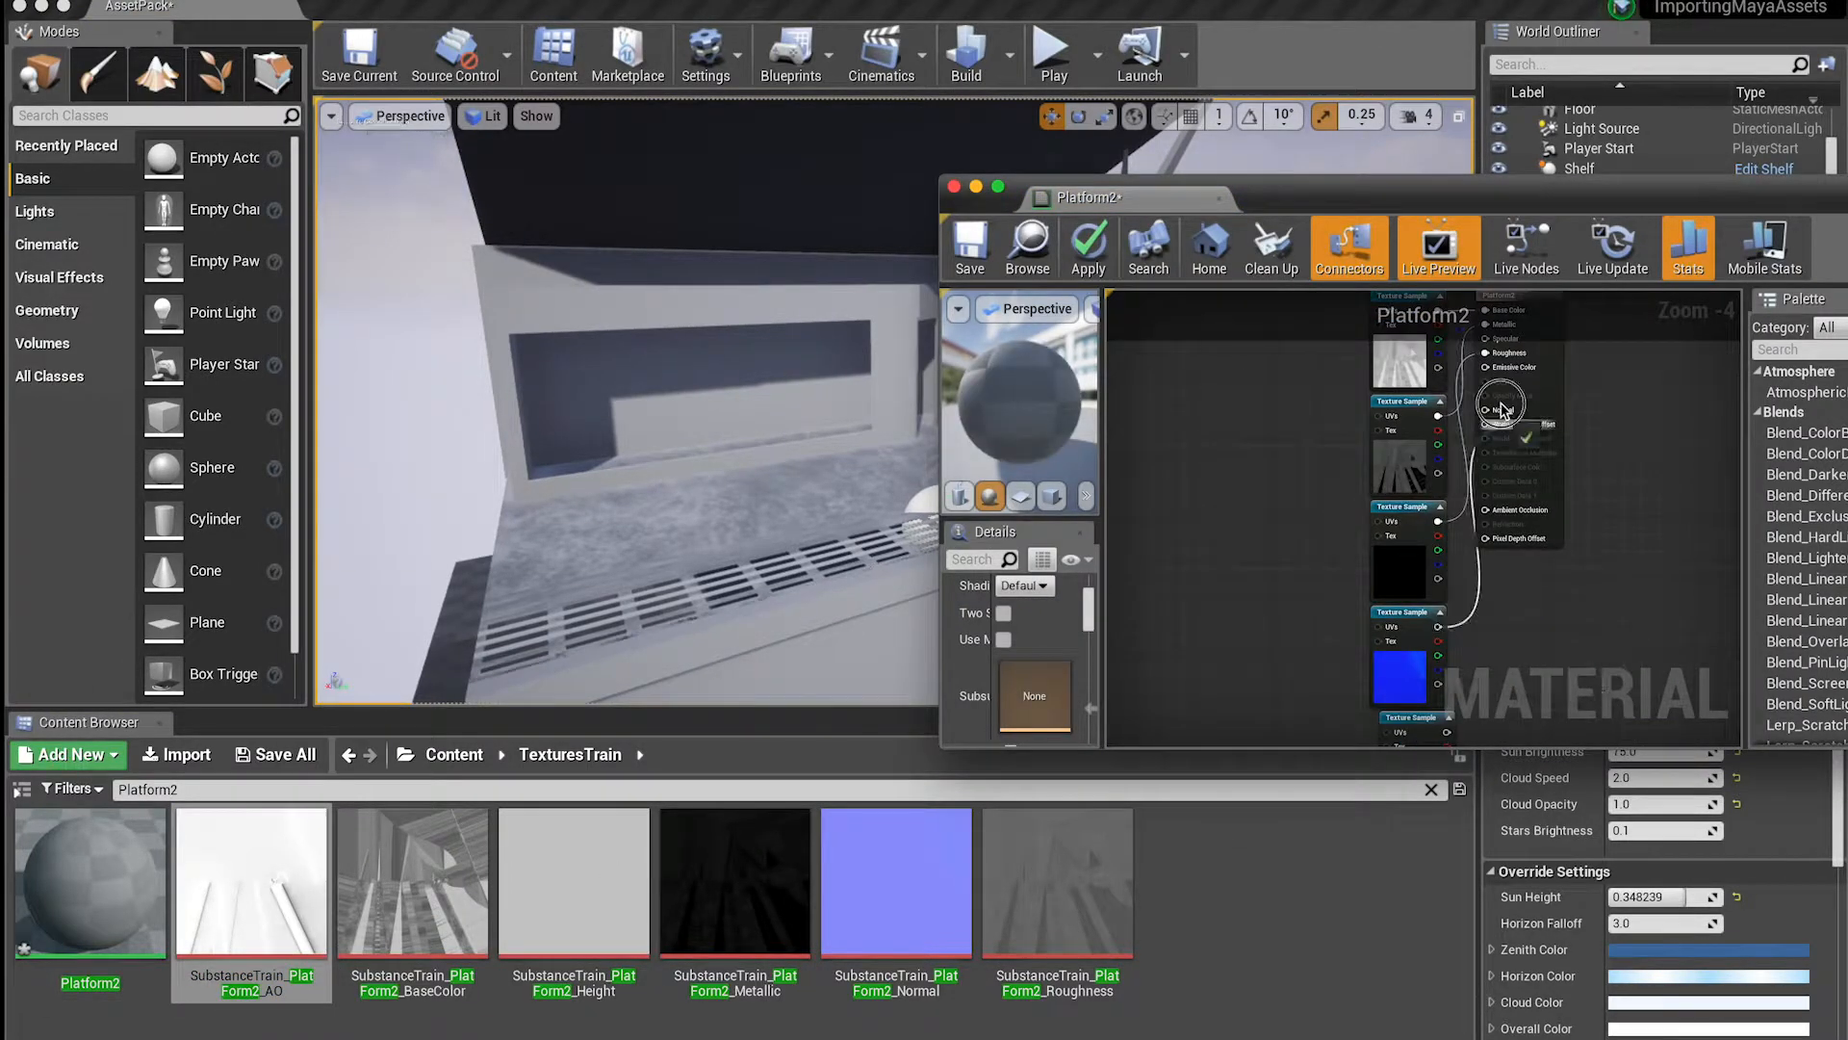
{"action": "left_click", "coordinate": [954, 186]}
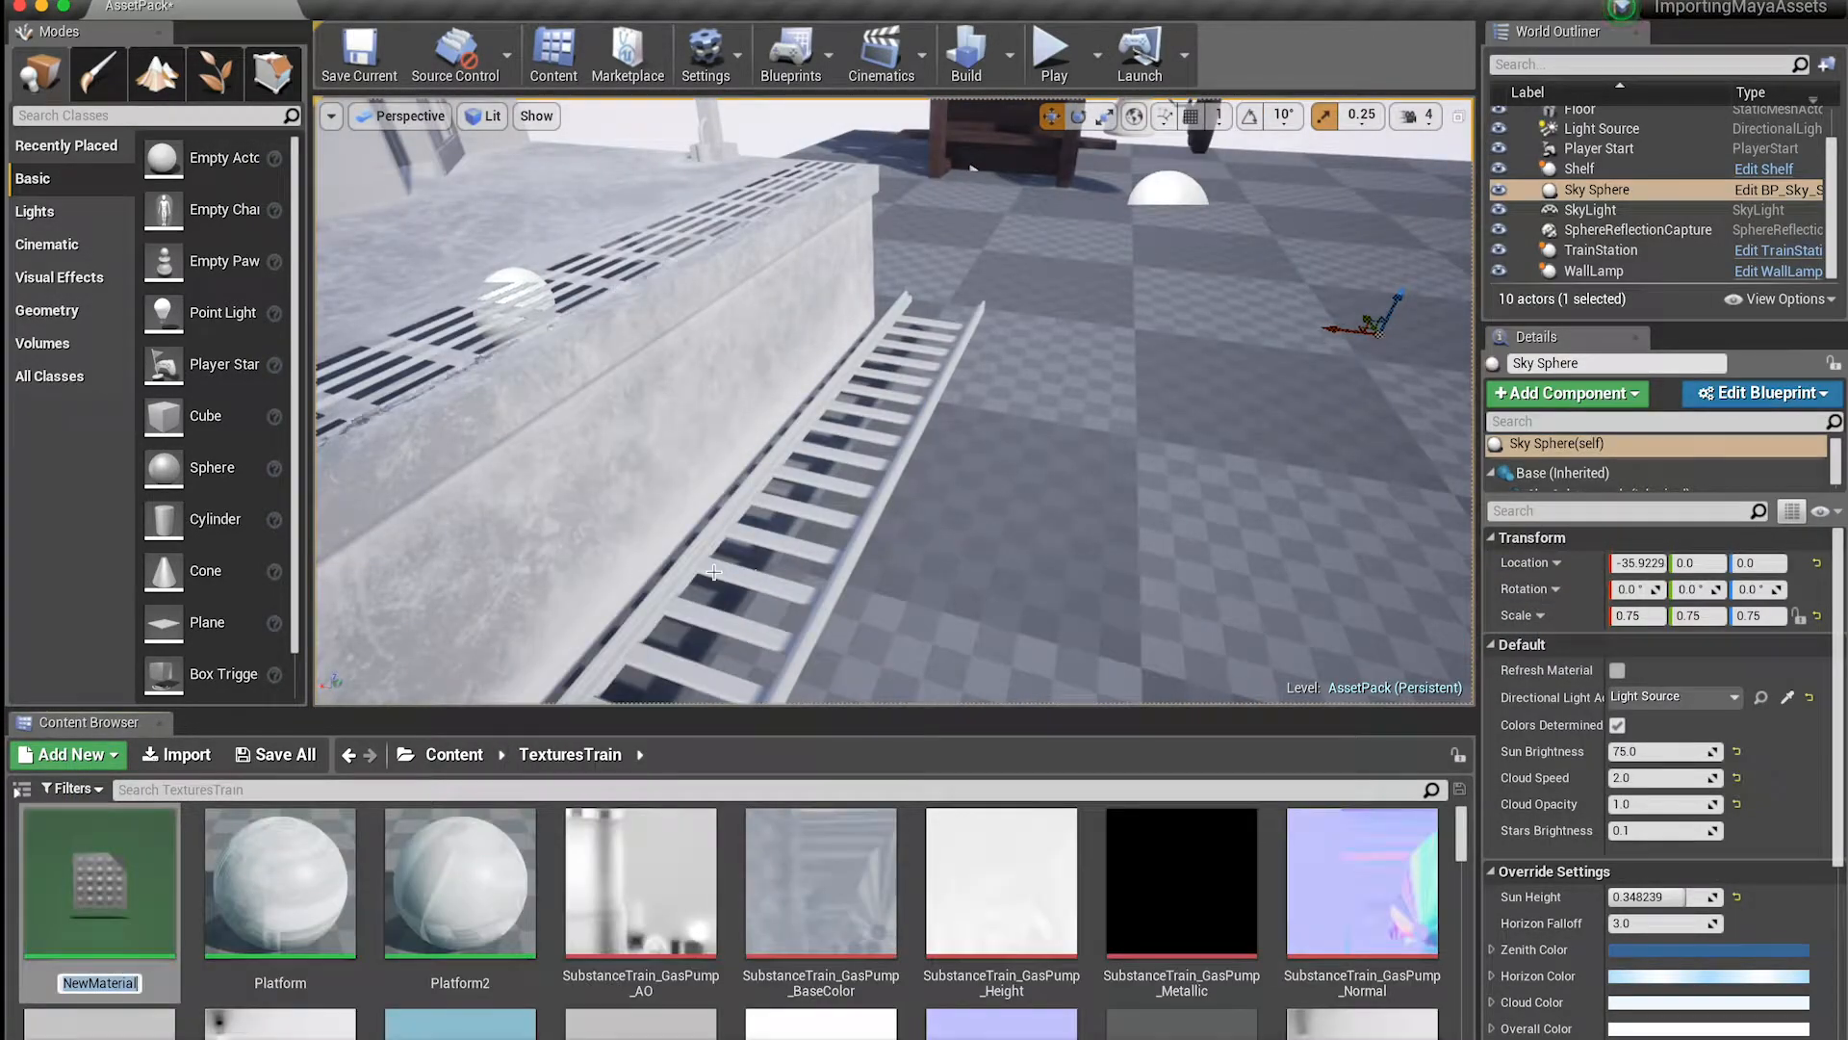
Name the new material Tracks and duplicate it as Tracks1 and Tracks2
{"action": "scroll", "coordinate": [828, 886], "scroll_direction": "down", "scroll_amount": 2}
{"action": "scroll", "coordinate": [828, 886], "scroll_direction": "down", "scroll_amount": 2}
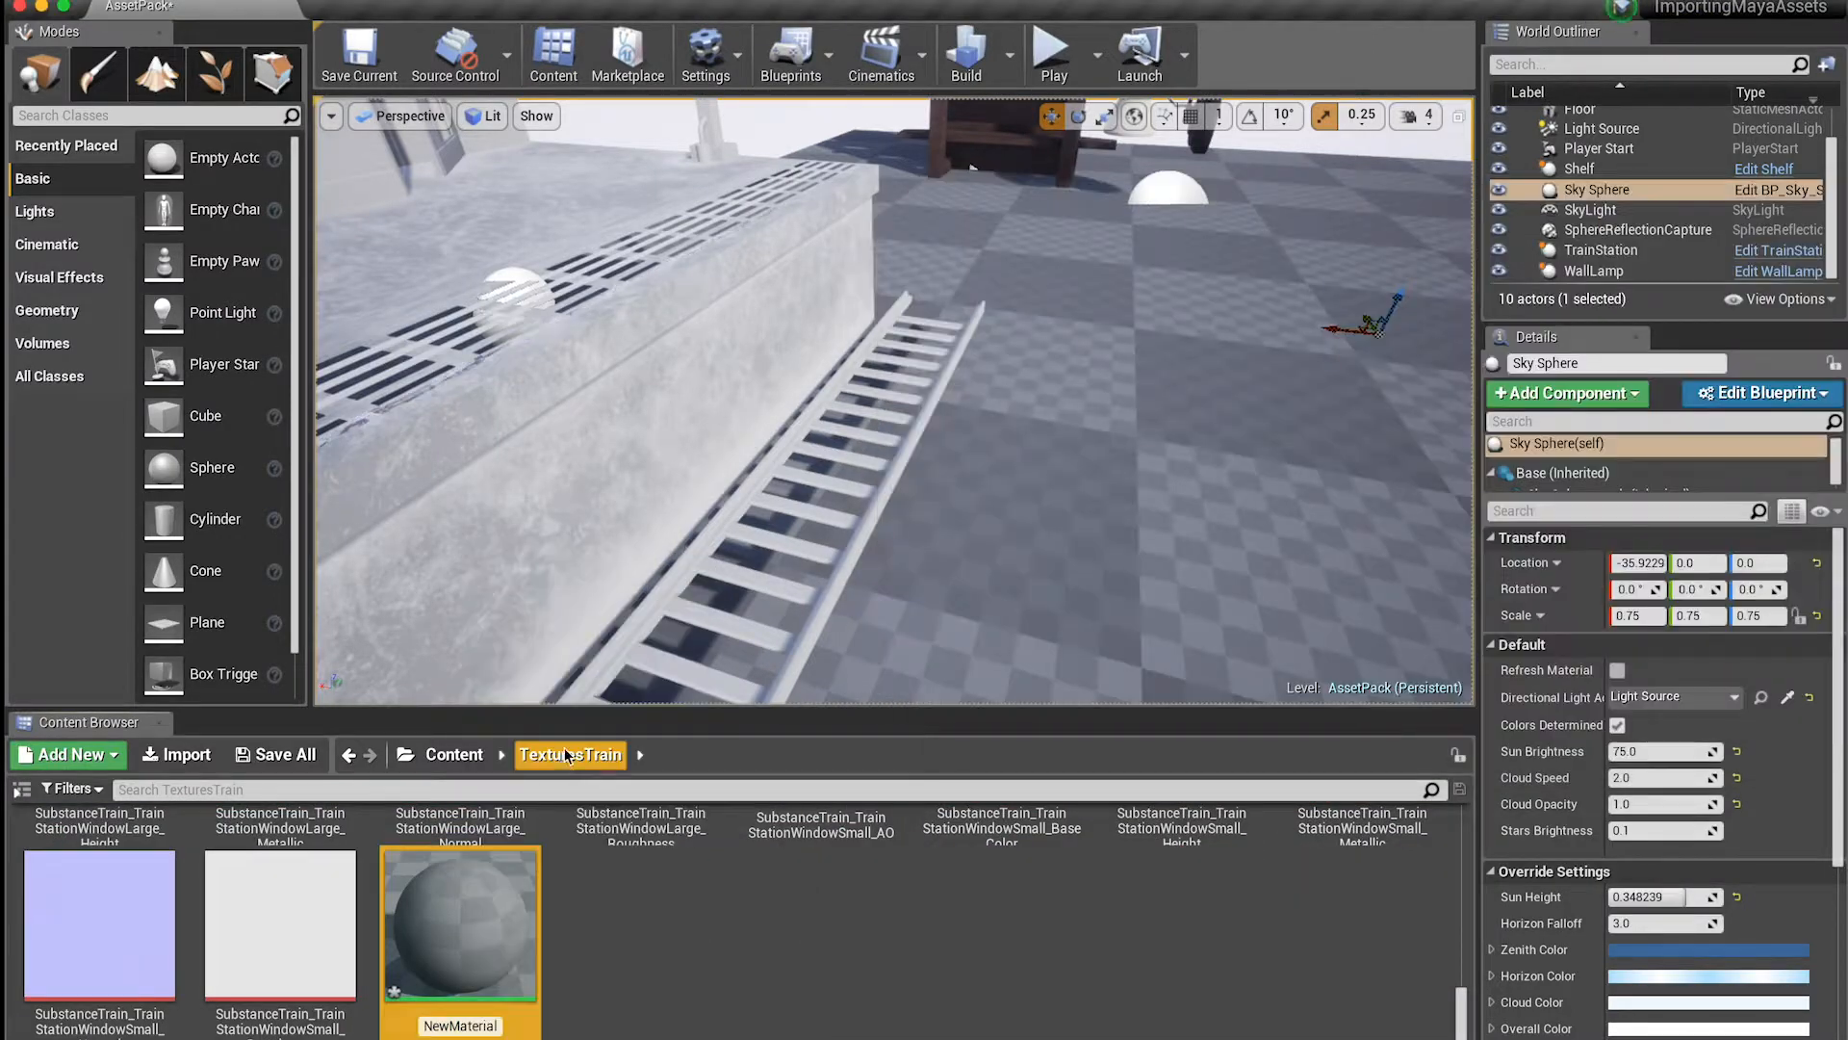
{"action": "type", "text": "Tracks"}
{"action": "key", "text": "Return"}
{"action": "right_click", "coordinate": [516, 953]}
{"action": "left_click", "coordinate": [605, 631]}
{"action": "right_click", "coordinate": [467, 930]}
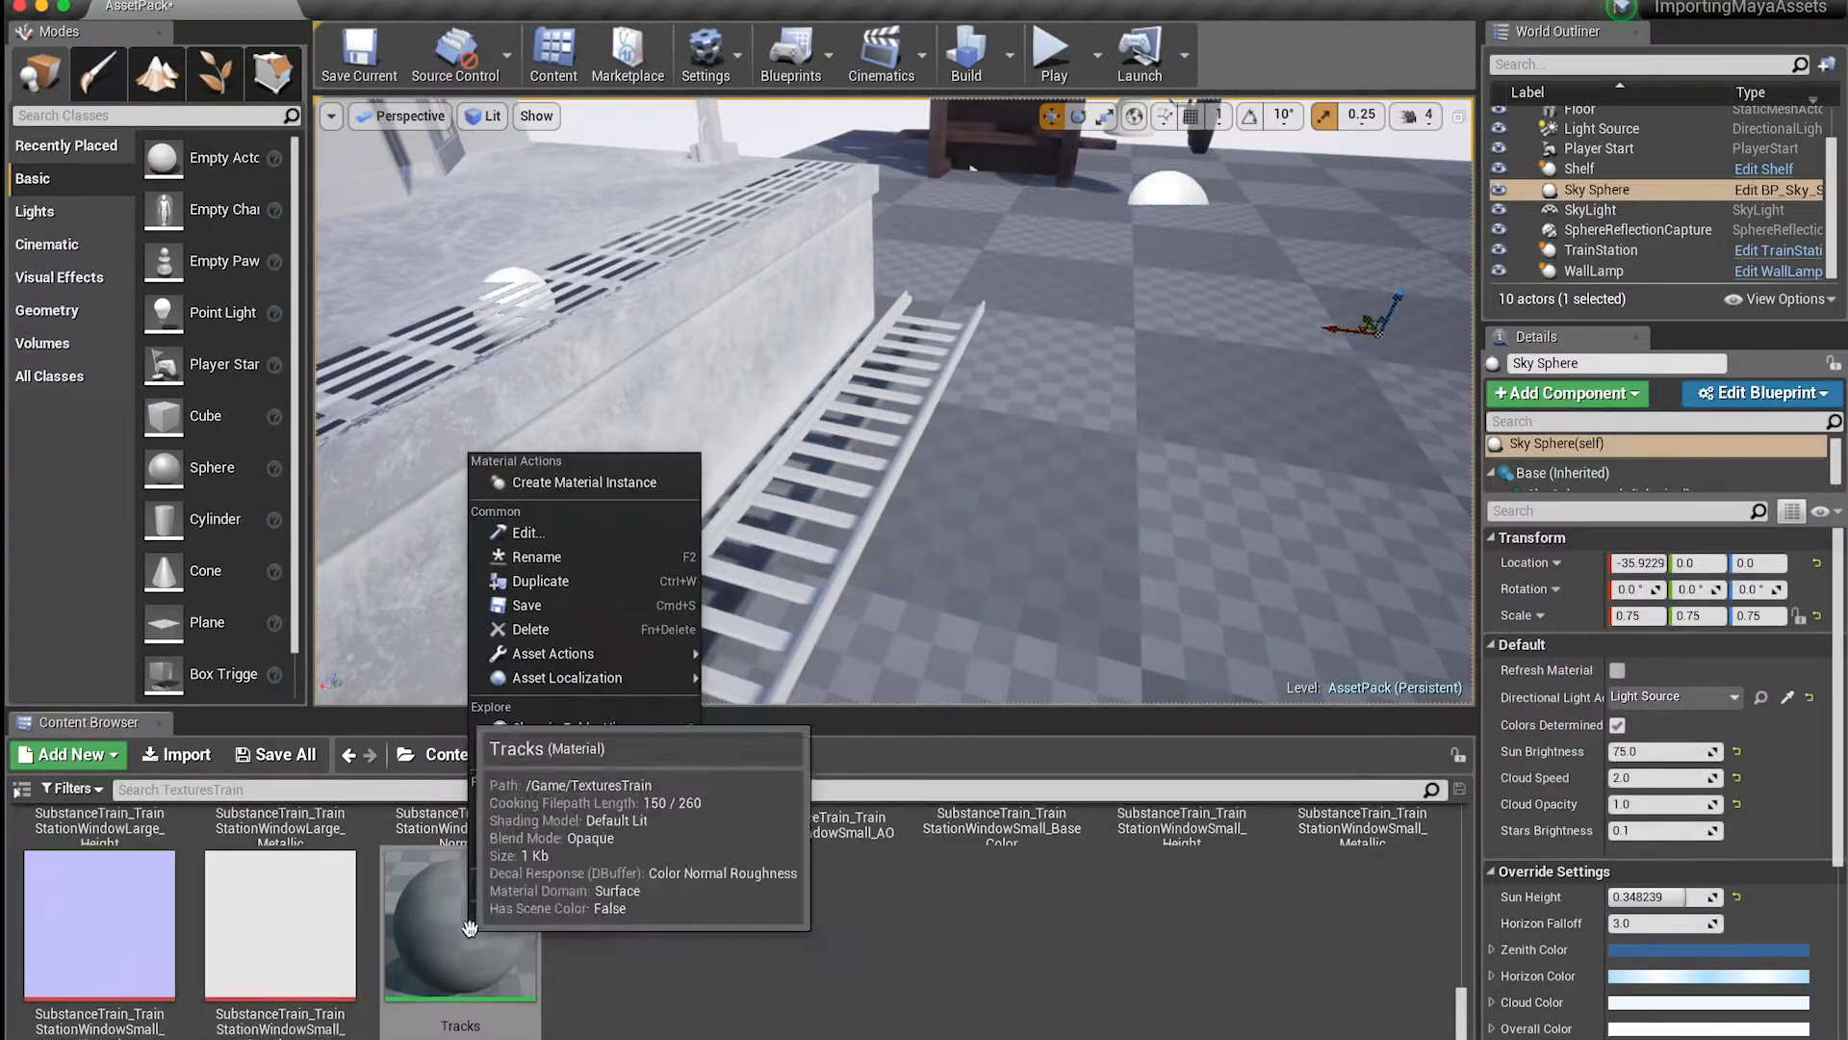
{"action": "left_click", "coordinate": [558, 583]}
Filter the TexturesTrain folder by "Track" and place the first three Texture Sample nodes in the Tracks material
{"action": "left_click", "coordinate": [486, 790]}
{"action": "type", "text": "Tracv"}
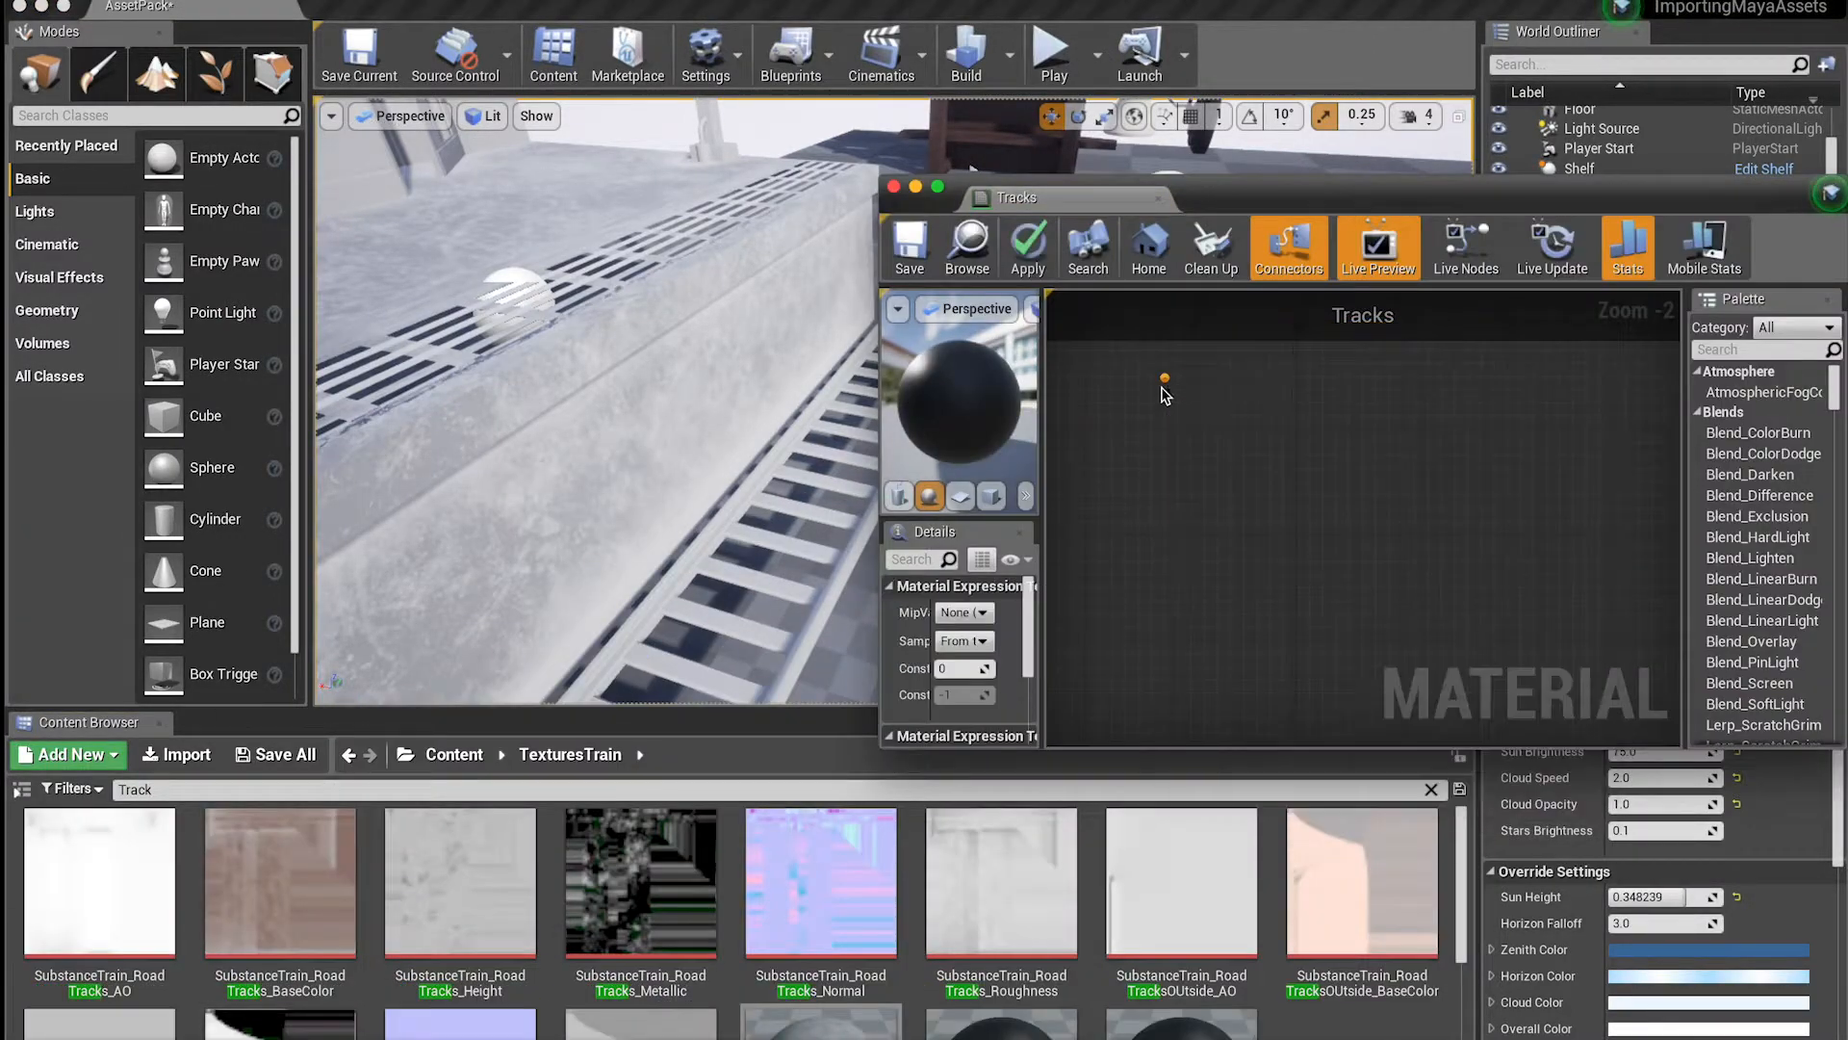
{"action": "right_click", "coordinate": [1200, 537]}
{"action": "type", "text": "text"}
{"action": "key", "text": "Return"}
{"action": "left_click_drag", "start_coordinate": [1238, 536], "coordinate": [1190, 477]}
{"action": "right_click_drag", "start_coordinate": [1201, 721], "coordinate": [1200, 536]}
{"action": "left_click", "coordinate": [1201, 537]}
{"action": "right_click", "coordinate": [1200, 536]}
{"action": "type", "text": "text"}
{"action": "key", "text": "Return"}
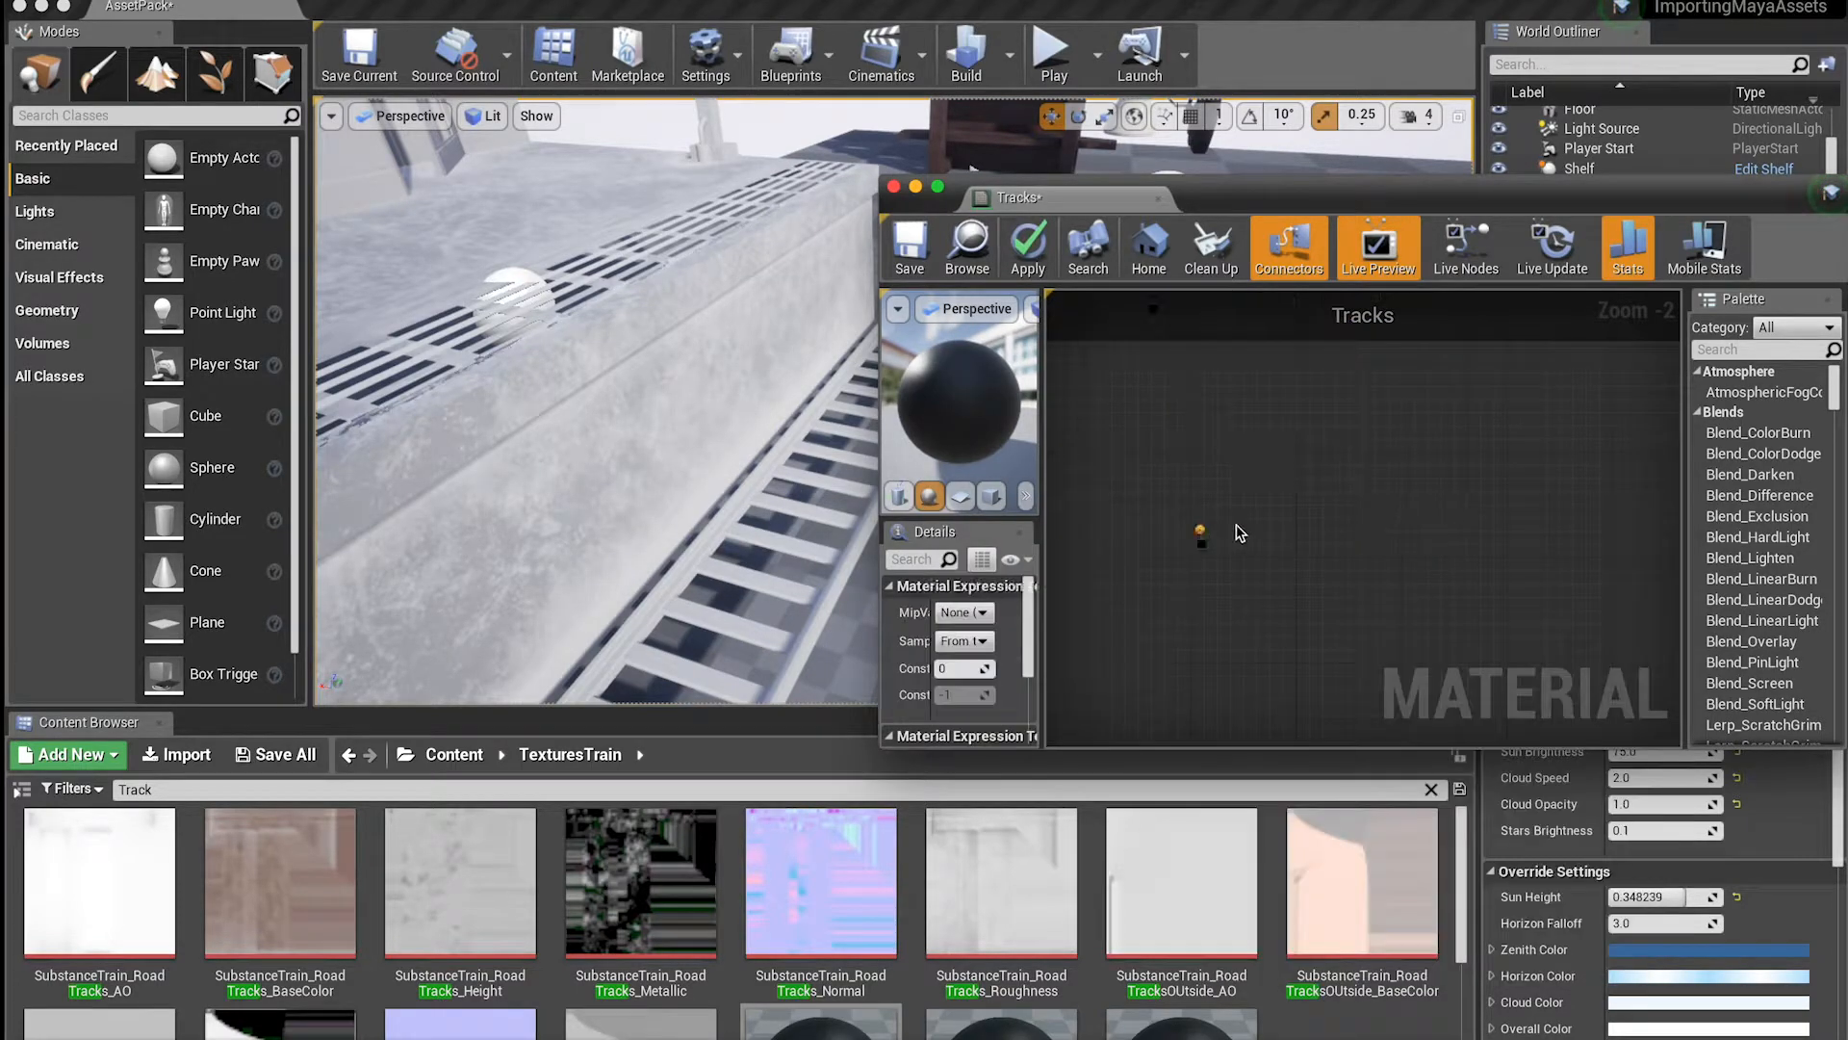
Add two more Texture Sample nodes to the Tracks material, making a column of five
{"action": "right_click", "coordinate": [1166, 449]}
{"action": "type", "text": "text"}
{"action": "key", "text": "Return"}
{"action": "left_click_drag", "start_coordinate": [1215, 464], "coordinate": [1200, 384]}
{"action": "right_click", "coordinate": [1200, 591]}
{"action": "type", "text": "text"}
{"action": "key", "text": "Return"}
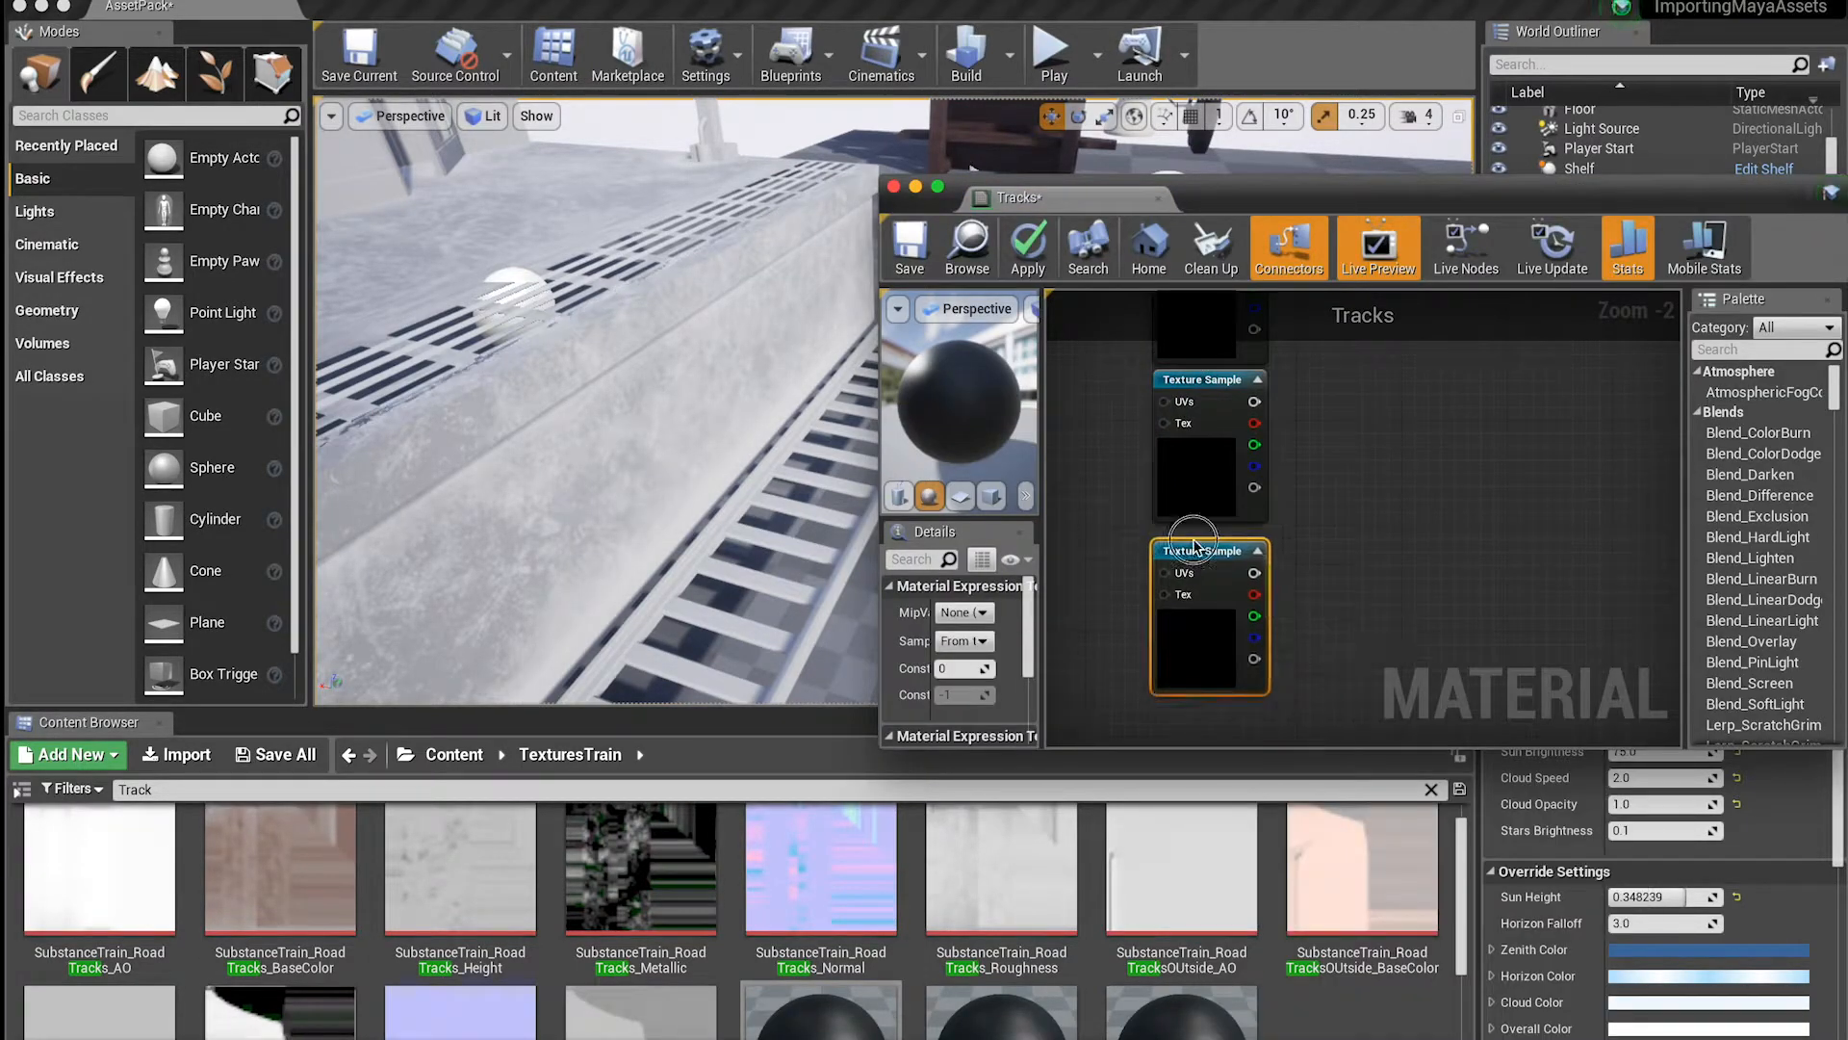
Assign the RoadTracks BaseColor, AO, Metallic, Normal and Roughness textures to the five Texture Sample nodes, in that order
{"action": "left_click_drag", "start_coordinate": [100, 872], "coordinate": [120, 839]}
{"action": "scroll", "coordinate": [963, 664], "scroll_direction": "down", "scroll_amount": 3}
{"action": "left_click_drag", "start_coordinate": [280, 872], "coordinate": [974, 646]}
{"action": "left_click", "coordinate": [1203, 406]}
{"action": "left_click_drag", "start_coordinate": [100, 871], "coordinate": [974, 646]}
{"action": "left_click", "coordinate": [1204, 566]}
{"action": "left_click_drag", "start_coordinate": [641, 871], "coordinate": [955, 664]}
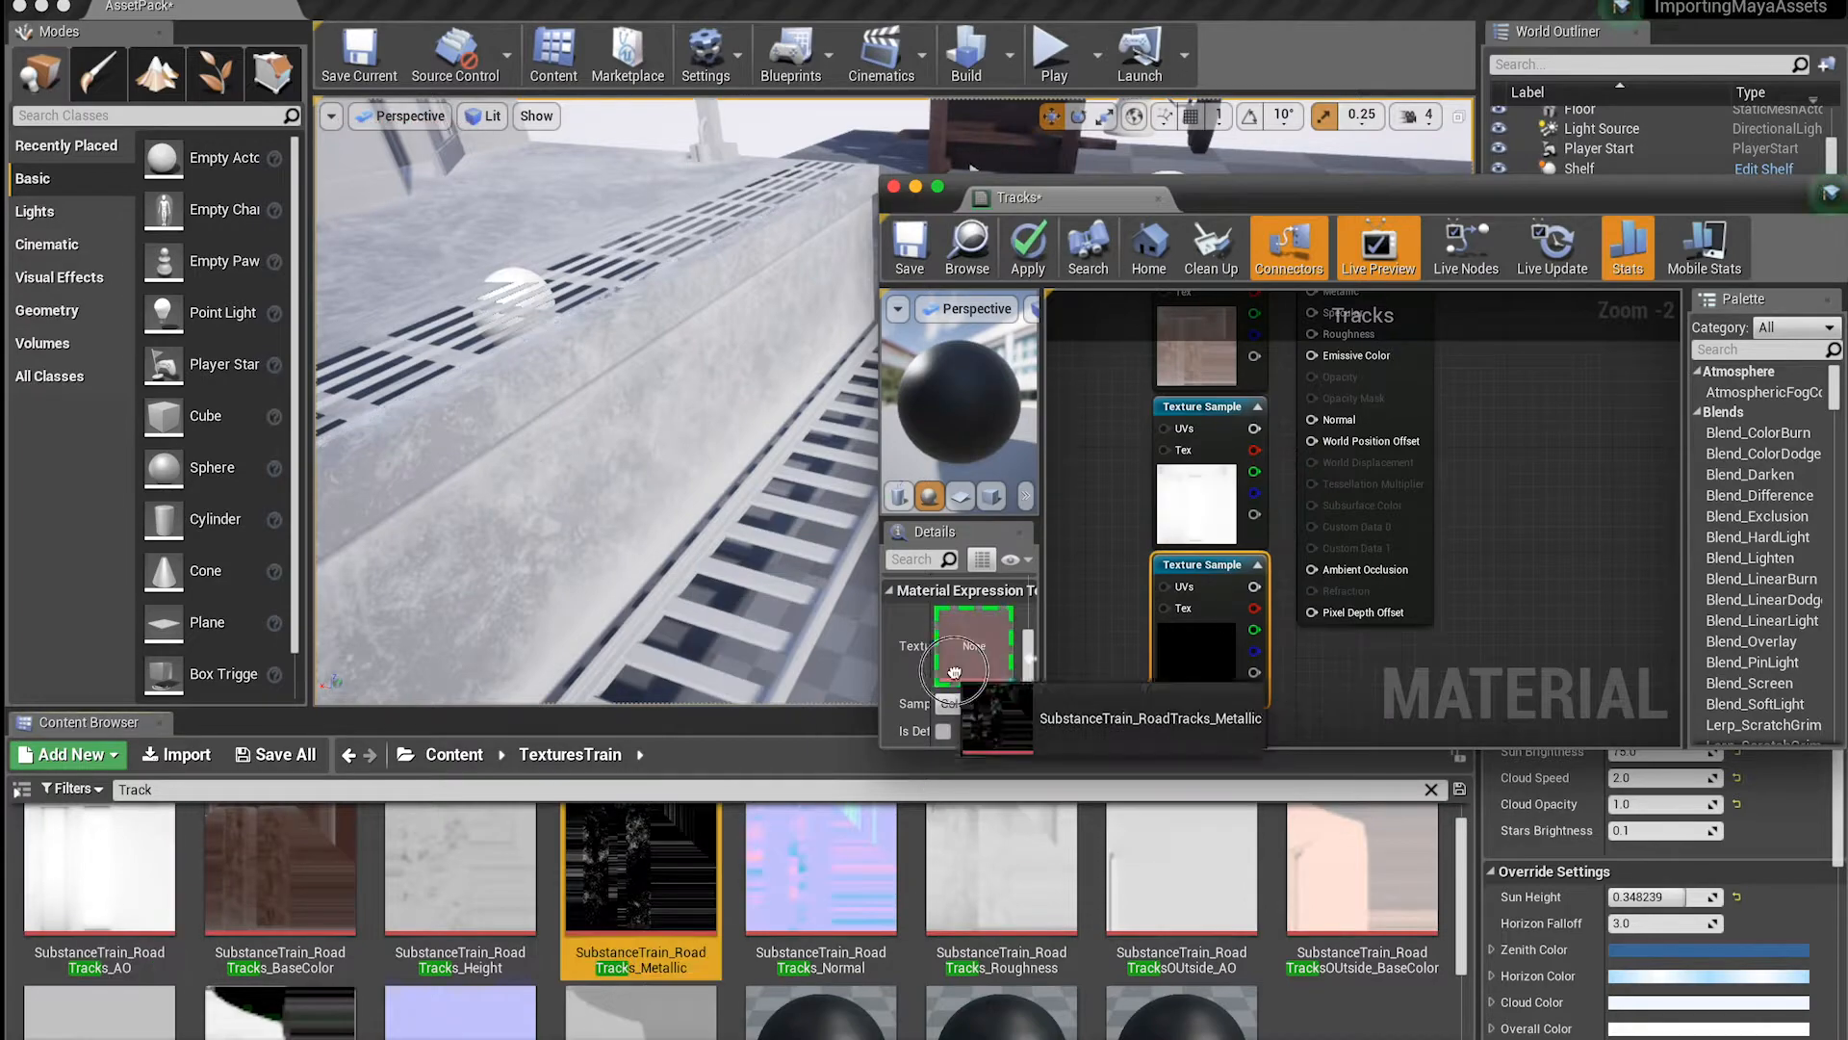
{"action": "left_click_drag", "start_coordinate": [1103, 741], "coordinate": [1103, 744]}
{"action": "left_click", "coordinate": [1203, 616]}
{"action": "left_click_drag", "start_coordinate": [1001, 871], "coordinate": [974, 646]}
Connect the Texture Sample nodes to the Tracks material's matching inputs and save the material
{"action": "left_click_drag", "start_coordinate": [1281, 452], "coordinate": [1326, 510]}
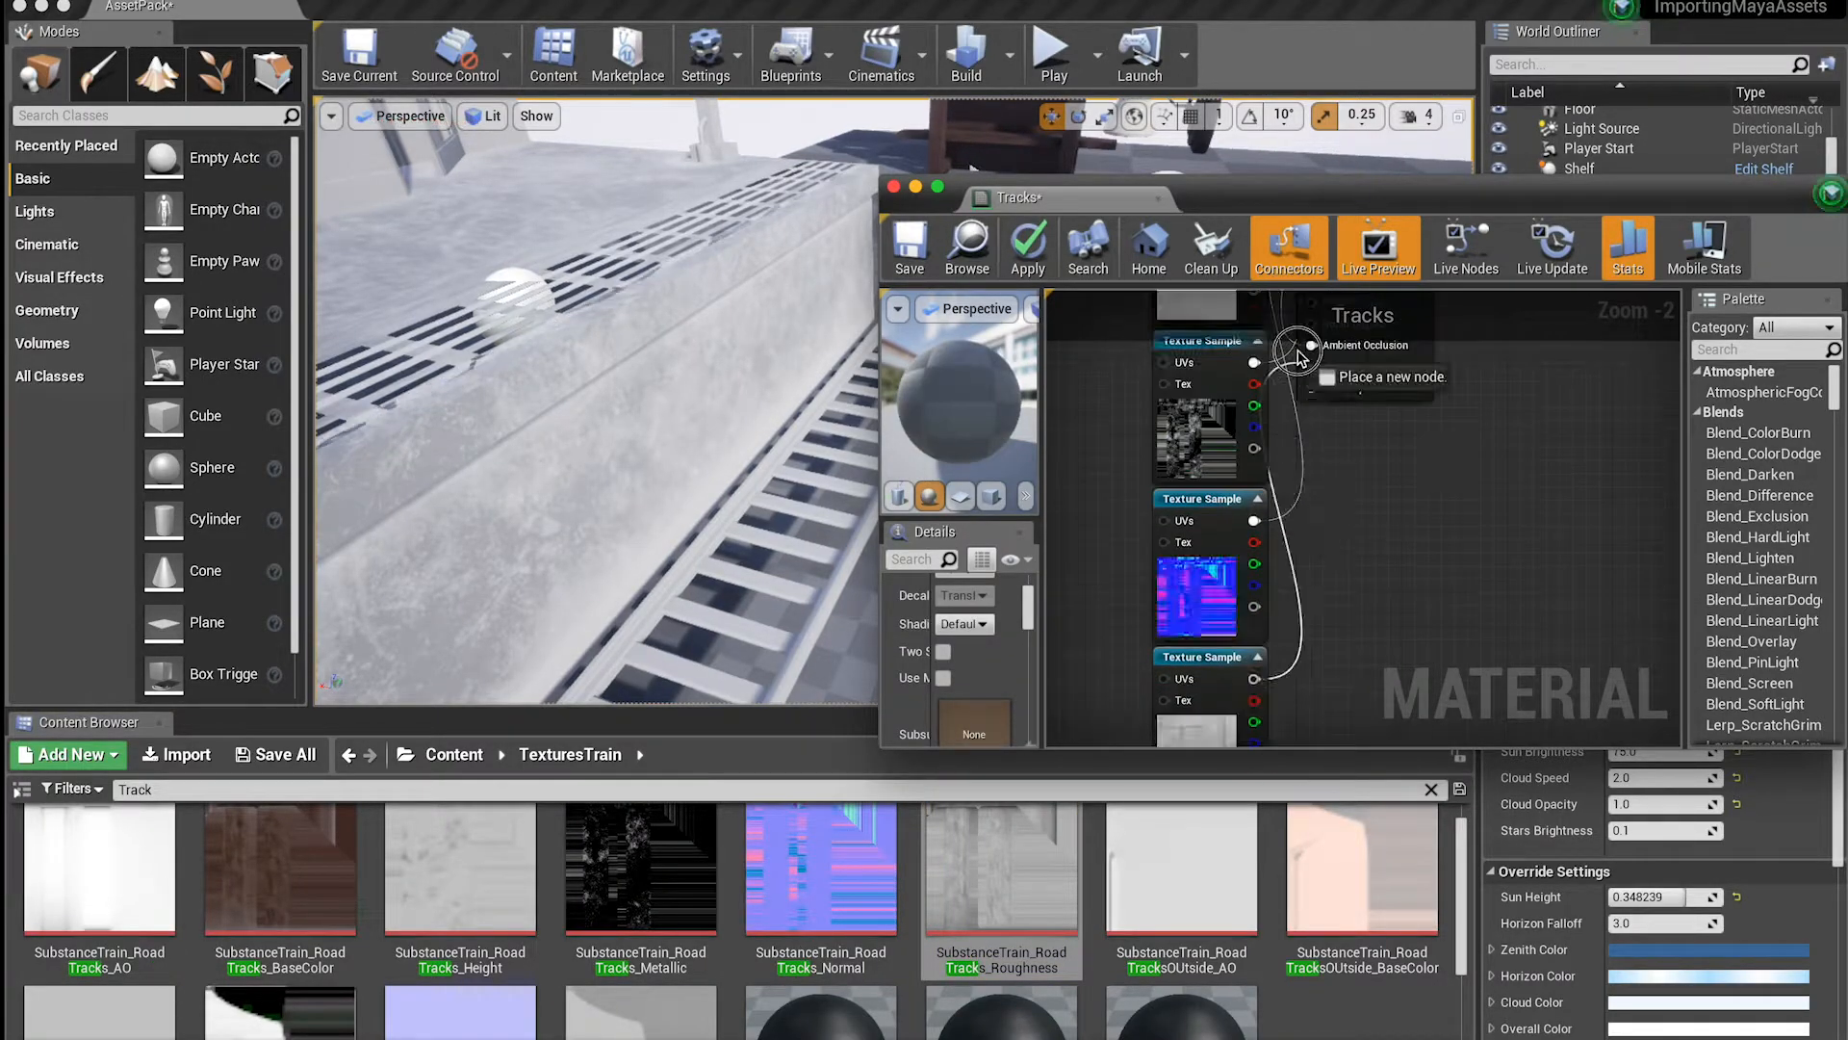
{"action": "left_click", "coordinate": [910, 246]}
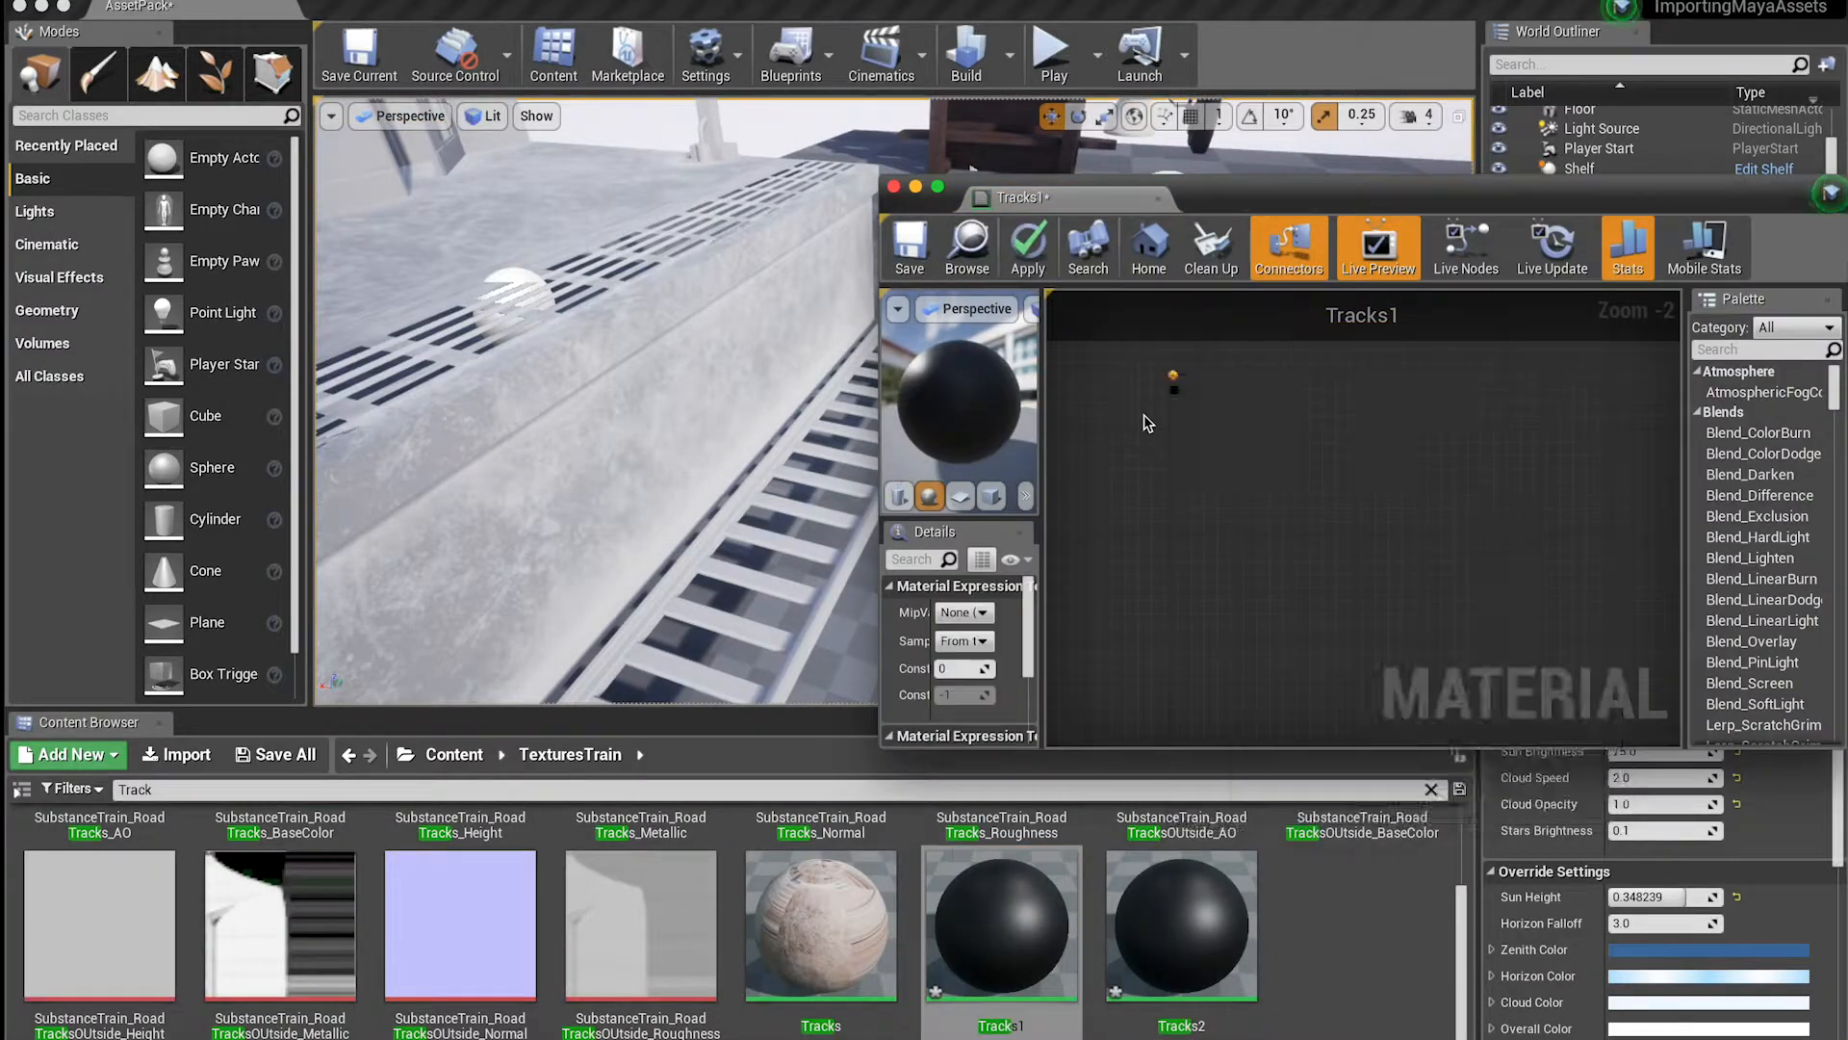
Add Texture Sample nodes to the Tracks1 material and line them up in a column
{"action": "right_click", "coordinate": [1186, 597]}
{"action": "type", "text": "text"}
{"action": "key", "text": "Return"}
{"action": "right_click", "coordinate": [1225, 436]}
{"action": "type", "text": "text"}
{"action": "key", "text": "Return"}
{"action": "left_click_drag", "start_coordinate": [1258, 456], "coordinate": [1205, 406]}
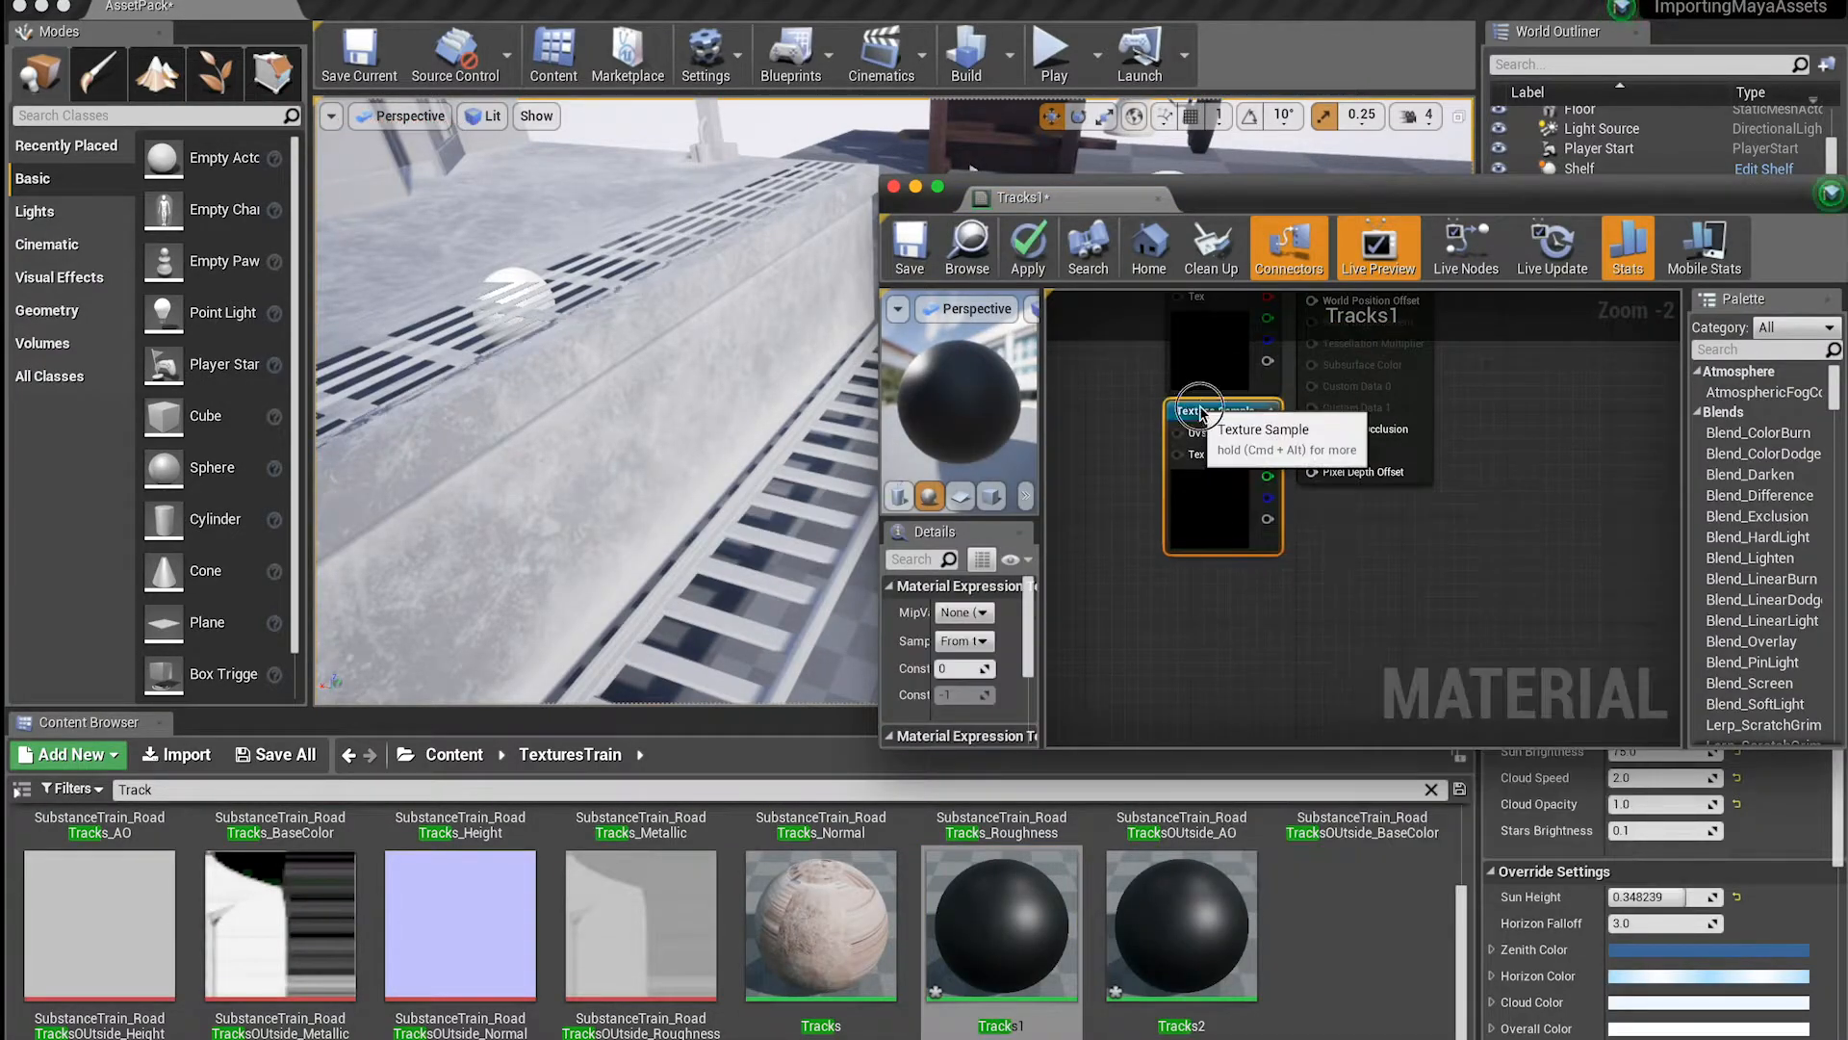
{"action": "right_click", "coordinate": [1209, 581]}
{"action": "type", "text": "text"}
{"action": "key", "text": "Return"}
{"action": "right_click", "coordinate": [1230, 577]}
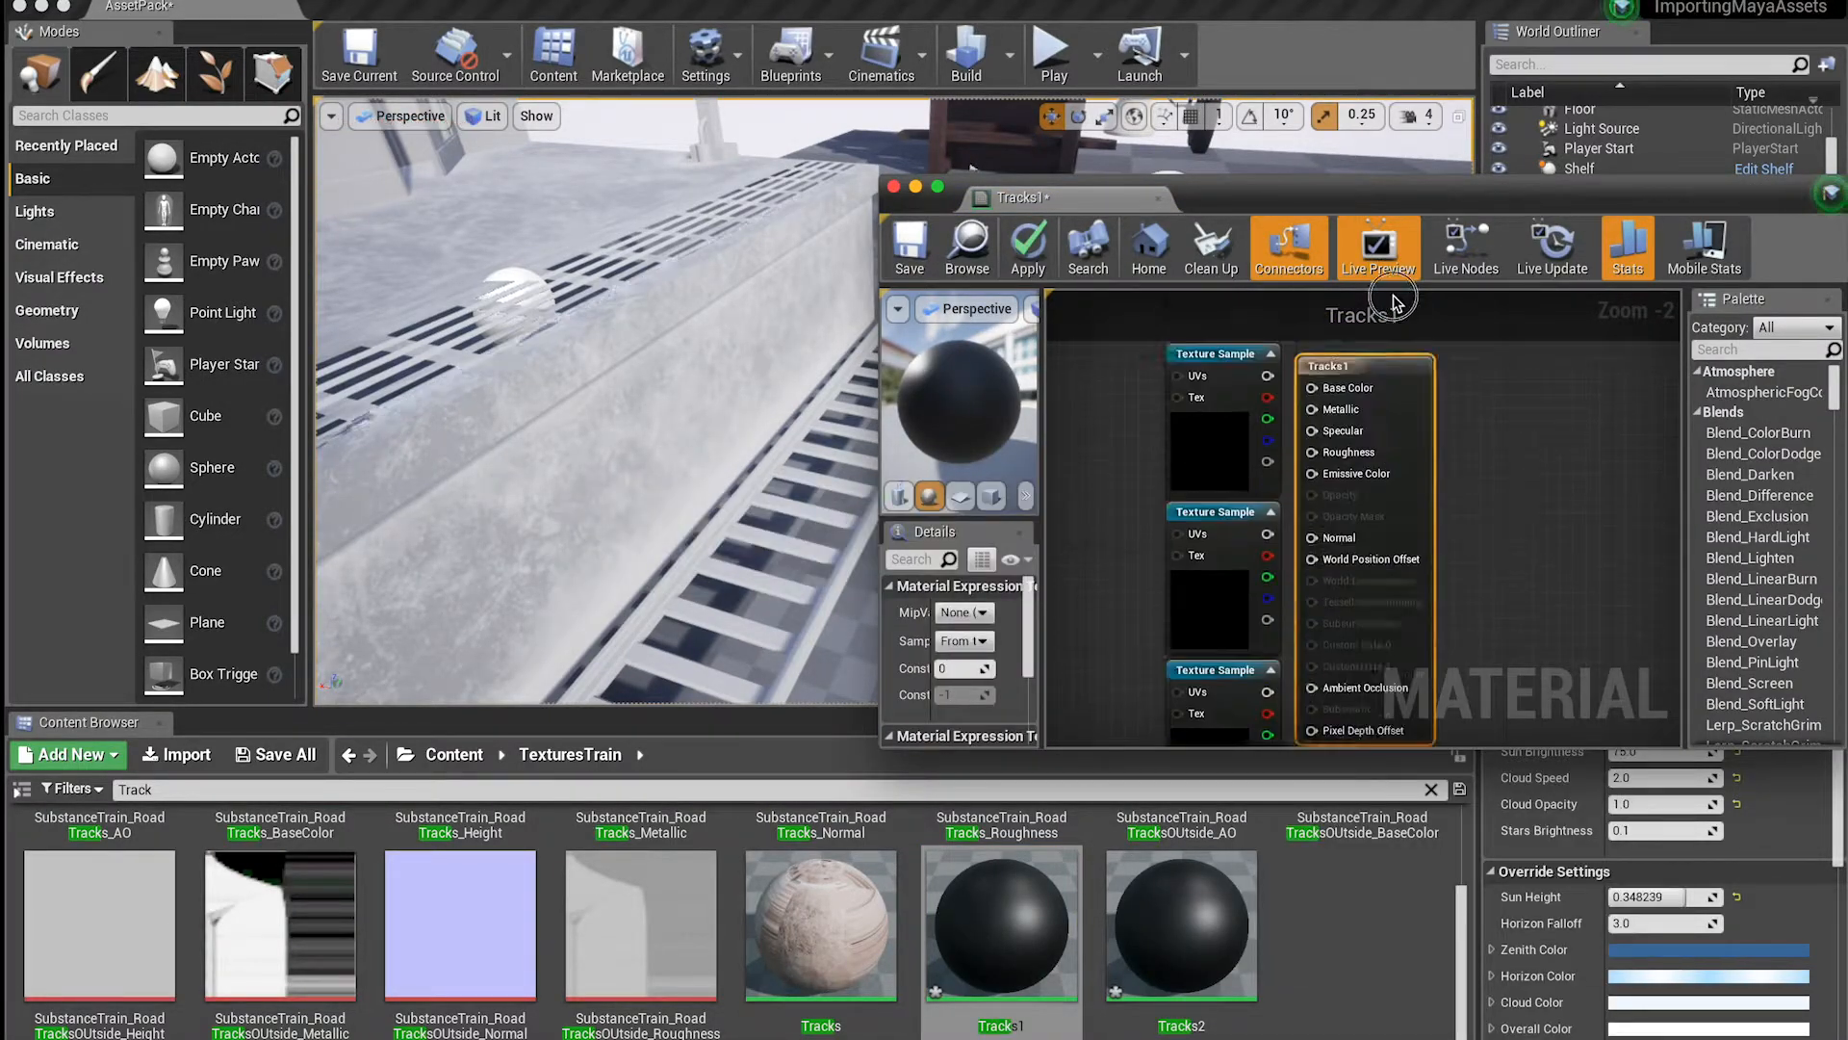
Assign the RoadTracksOUtside textures to the Tracks1 nodes and apply the Tracks1 material to the selected track component in the TrainStation Blueprint
{"action": "scroll", "coordinate": [1394, 854], "scroll_direction": "up", "scroll_amount": 2}
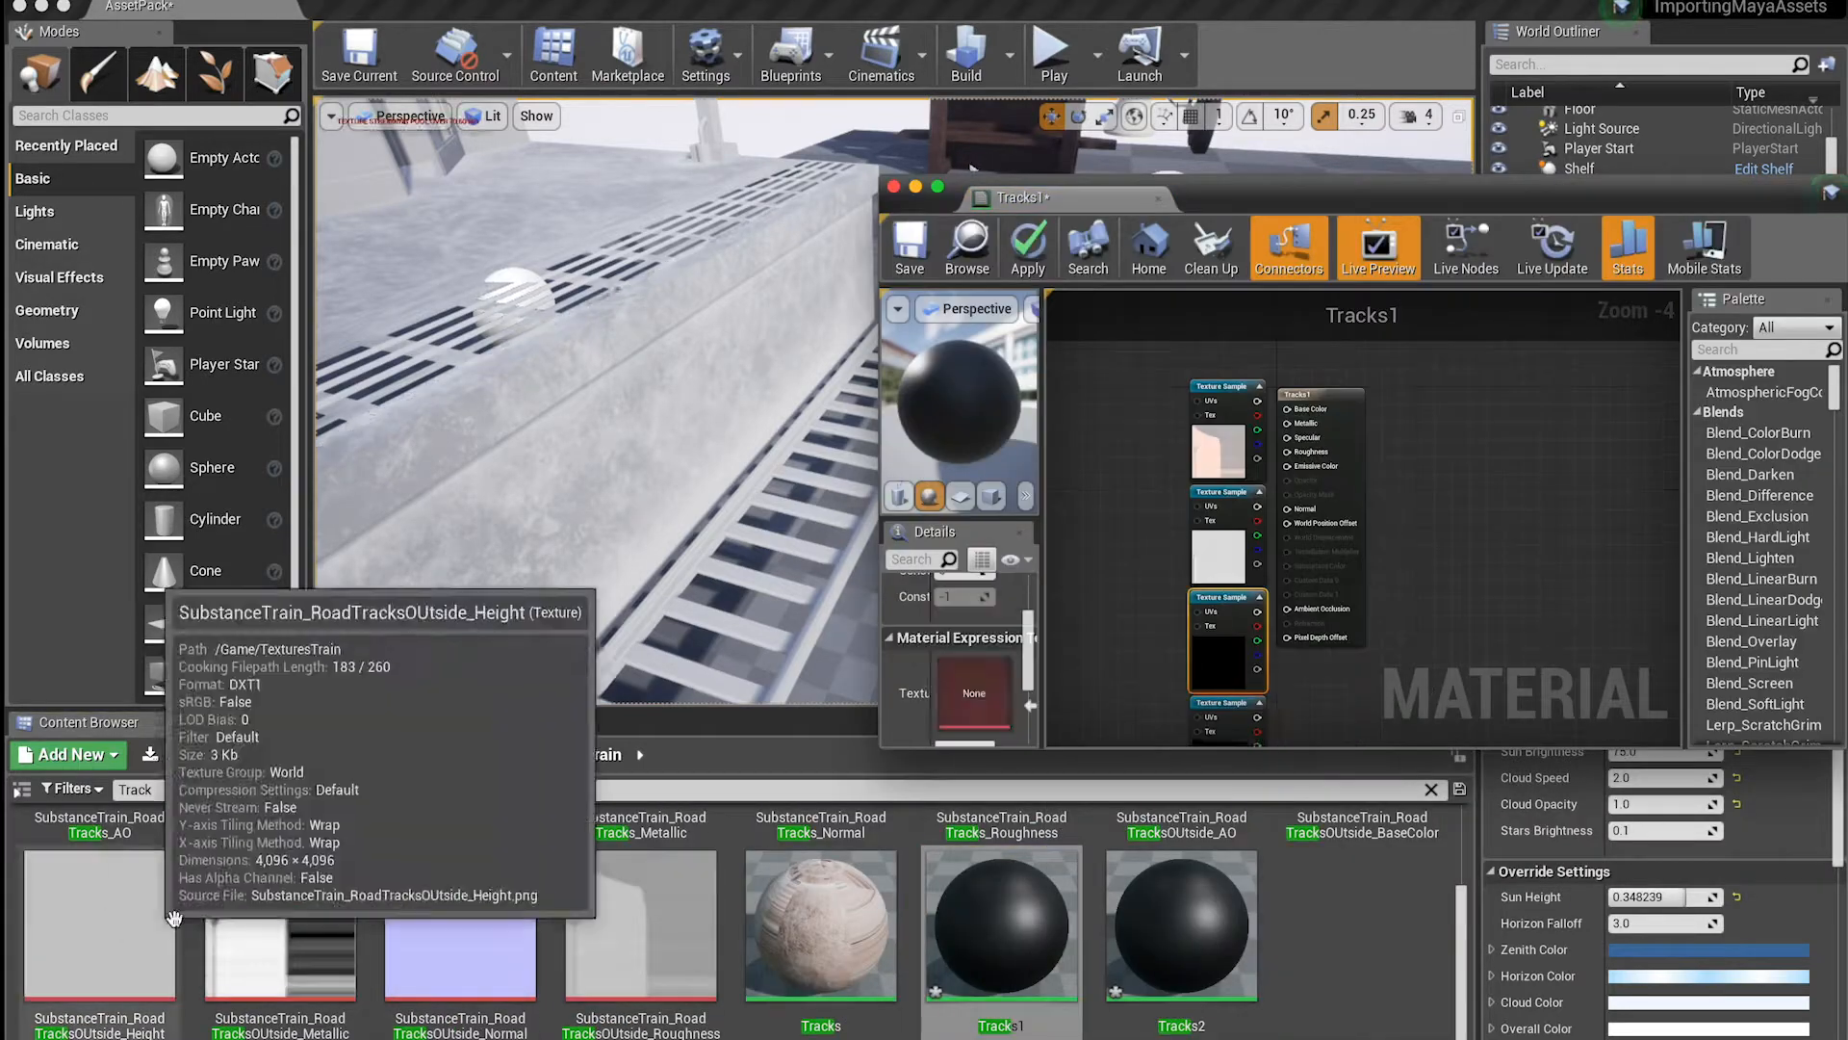
{"action": "left_click_drag", "start_coordinate": [460, 924], "coordinate": [975, 695]}
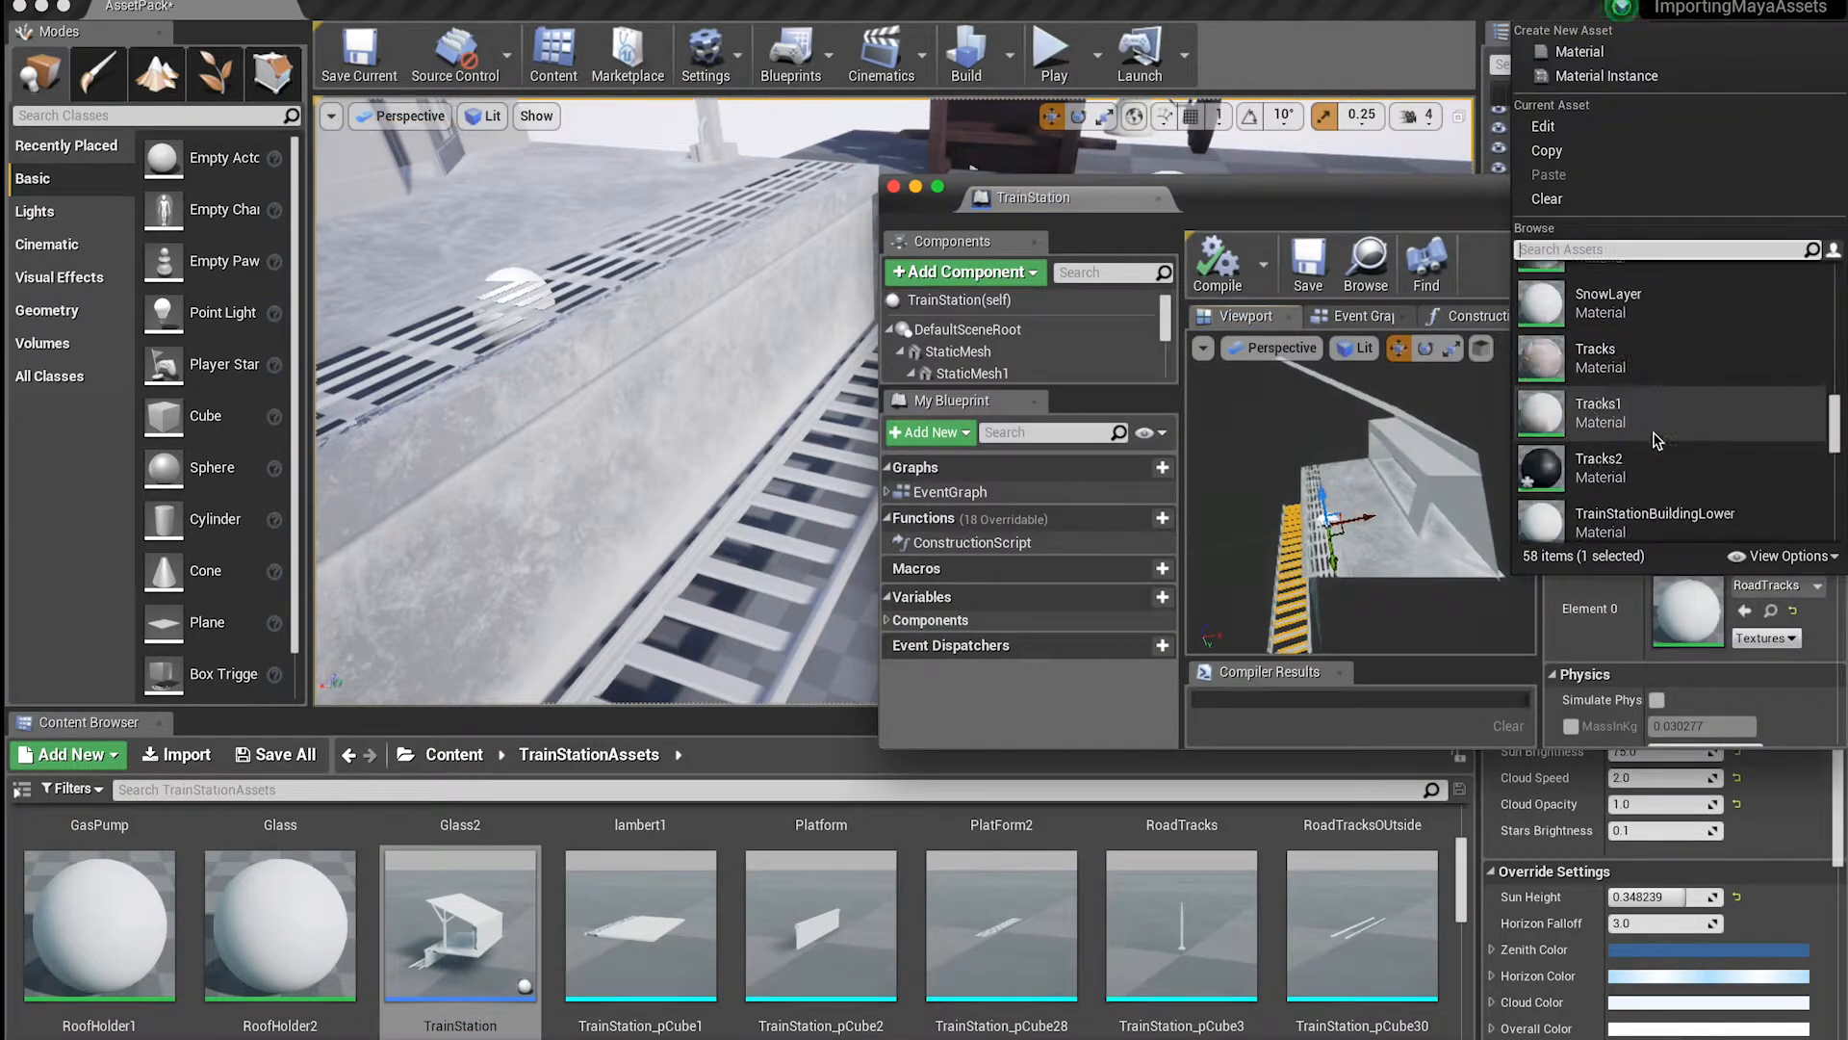
{"action": "left_click", "coordinate": [1656, 440]}
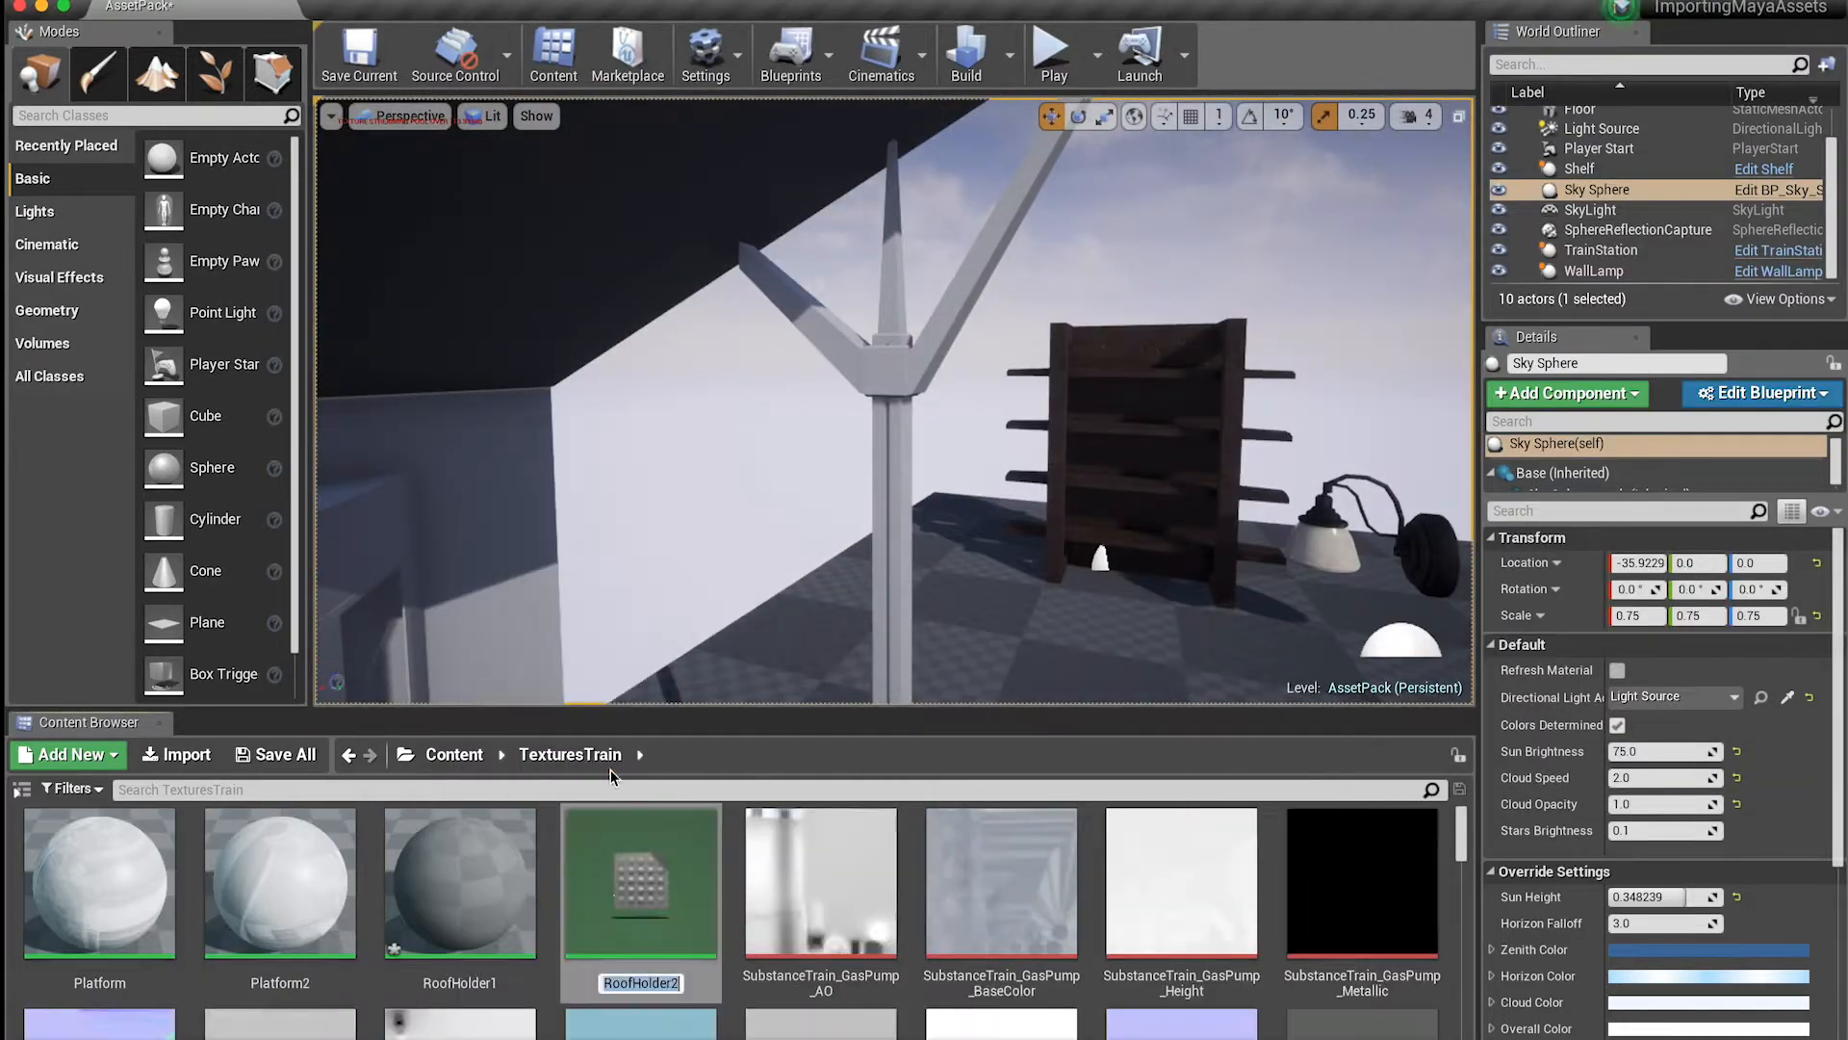
Filter the TexturesTrain folder by "Roofholder" and place the first three Texture Sample nodes in the RoofHolder1 material
{"action": "left_click", "coordinate": [554, 789]}
{"action": "type", "text": "Roofholder"}
{"action": "right_click", "coordinate": [1158, 421]}
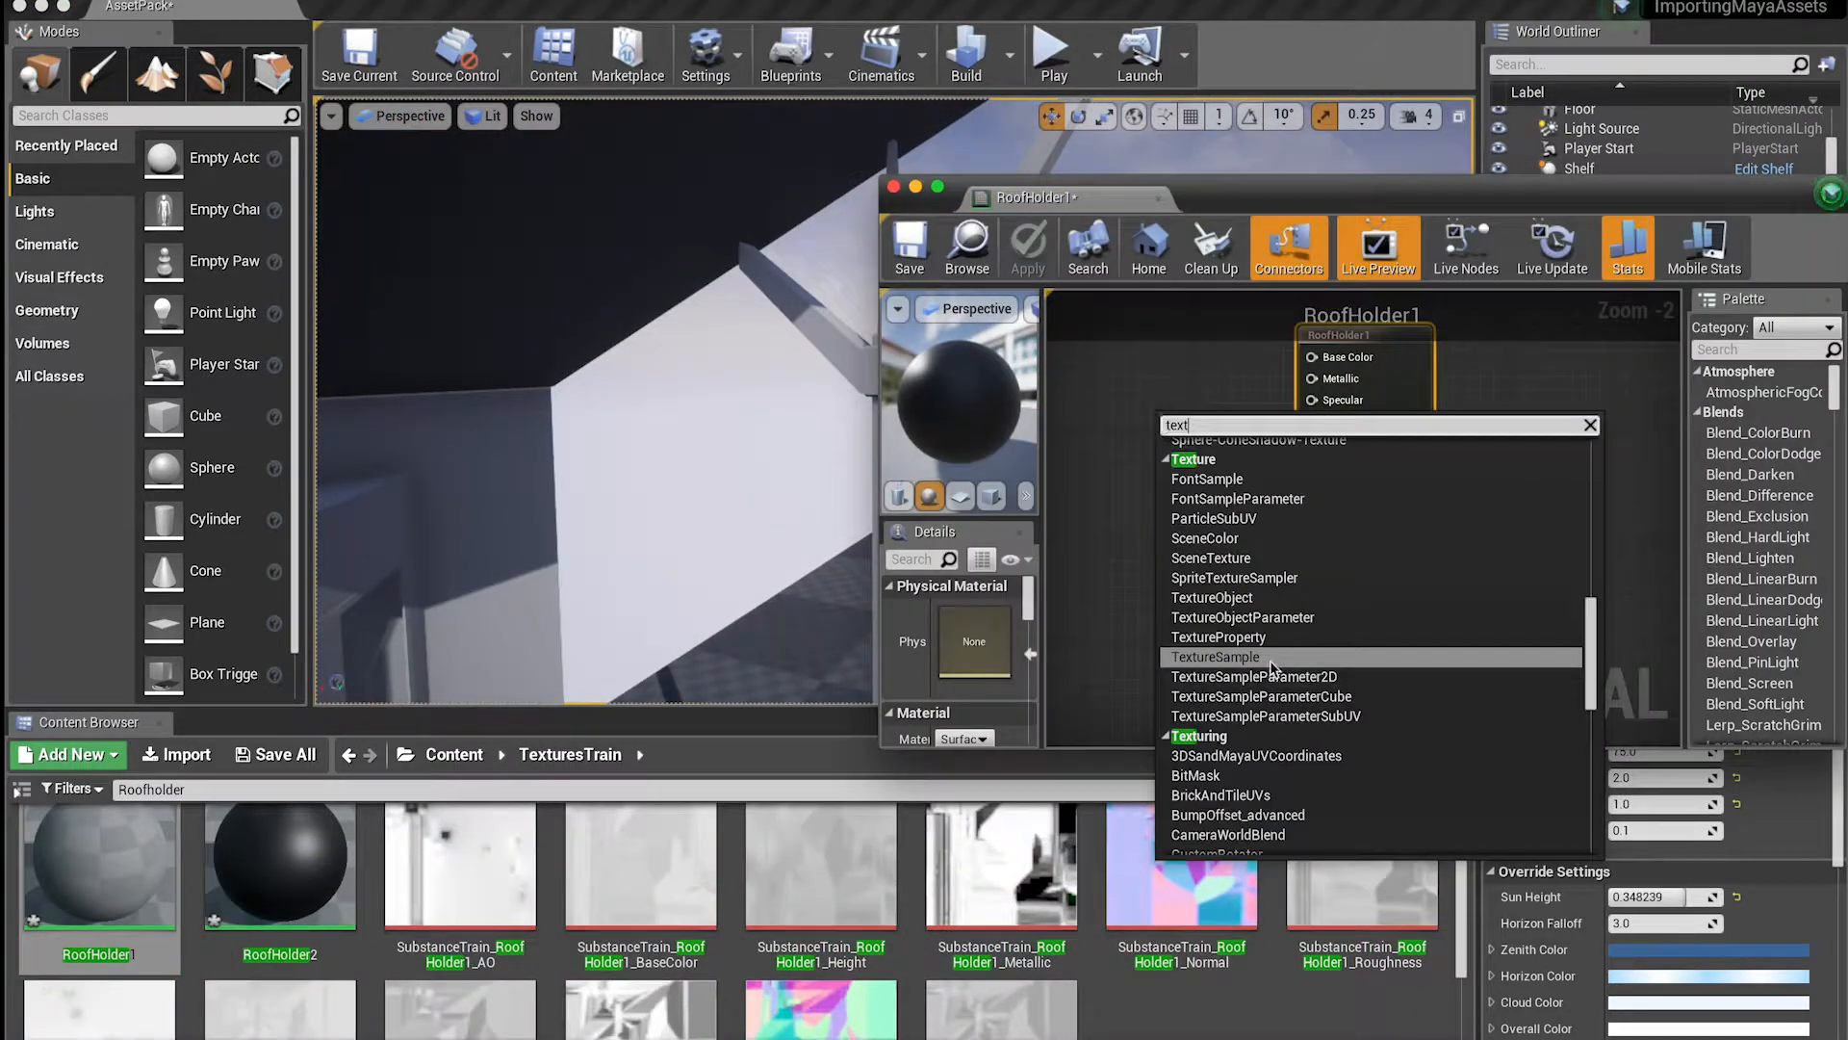
{"action": "left_click", "coordinate": [1273, 664]}
{"action": "right_click", "coordinate": [1227, 579]}
{"action": "type", "text": "text"}
{"action": "left_click", "coordinate": [1339, 823]}
{"action": "right_click", "coordinate": [1176, 567]}
{"action": "left_click", "coordinate": [1288, 809]}
Add two more Texture Sample nodes to the RoofHolder1 material, making an aligned column of five
{"action": "right_click", "coordinate": [1212, 487]}
{"action": "type", "text": "te"}
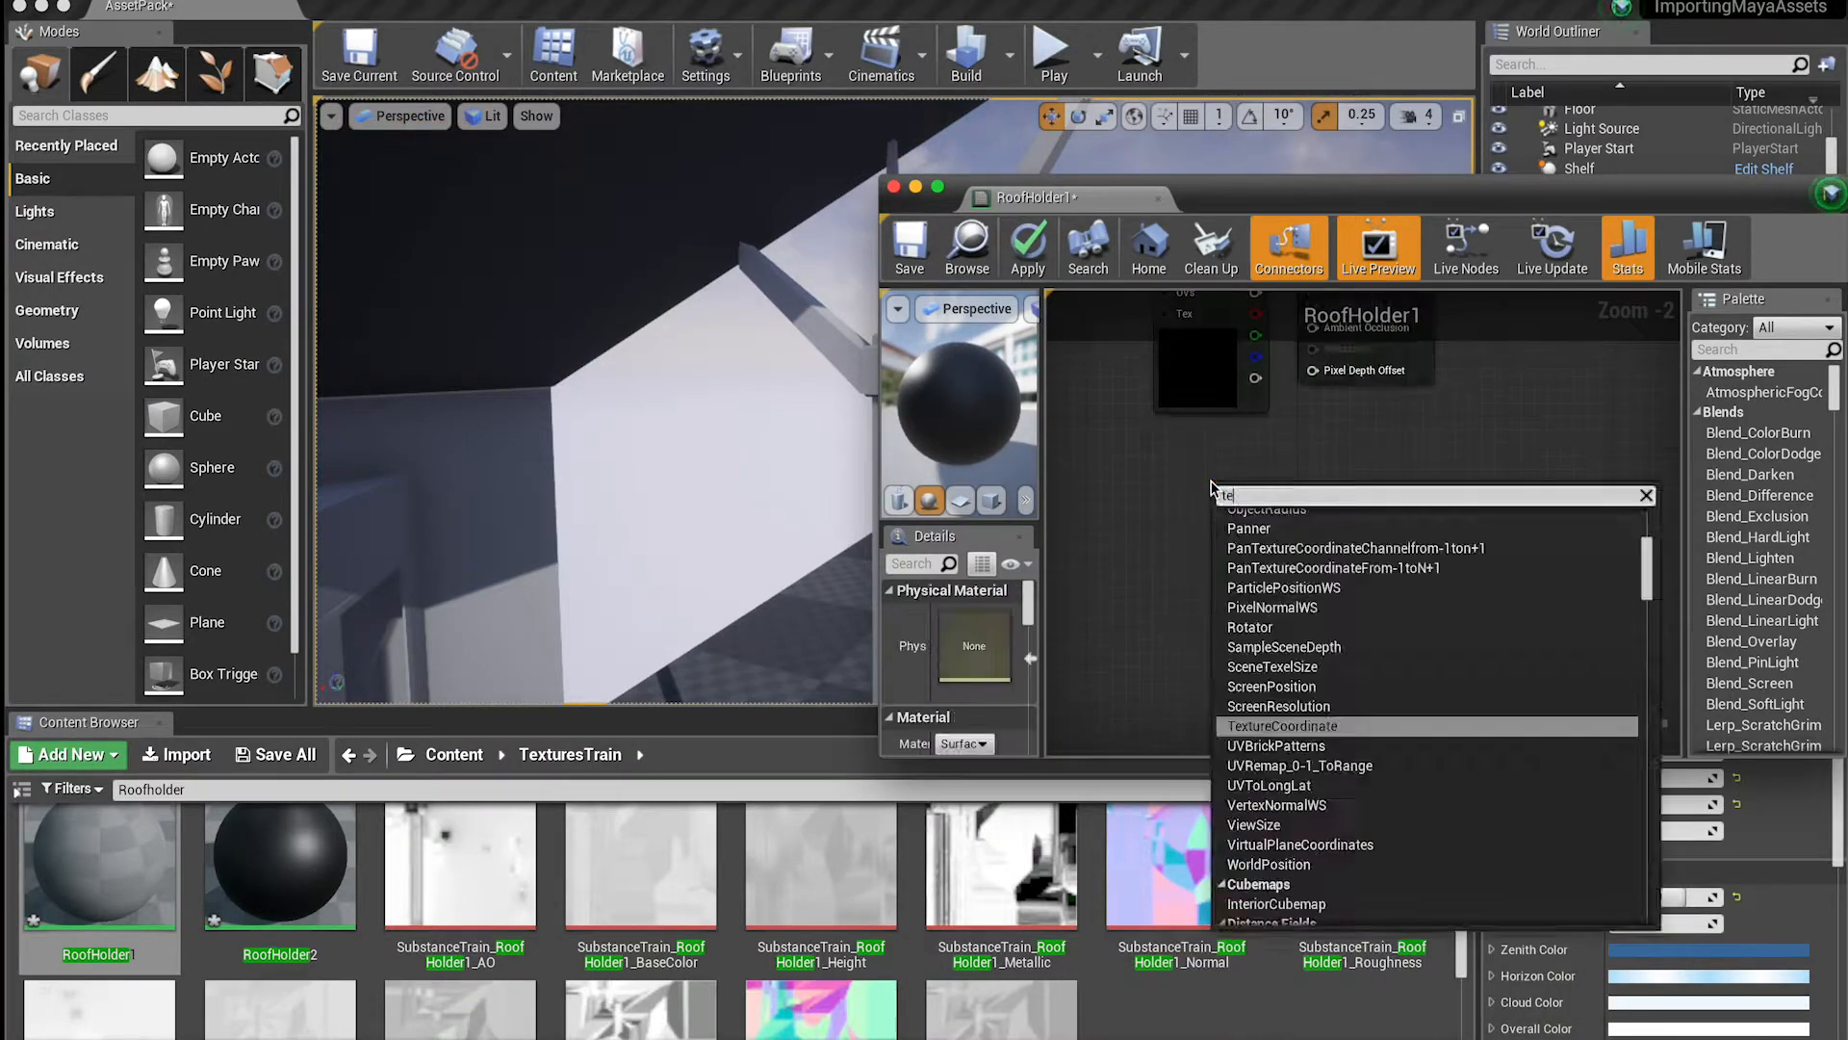
{"action": "type", "text": "xt"}
{"action": "left_click", "coordinate": [1323, 729]}
{"action": "left_click_drag", "start_coordinate": [1242, 502], "coordinate": [1184, 435]}
{"action": "right_click", "coordinate": [1202, 654]}
{"action": "type", "text": "text"}
{"action": "left_click", "coordinate": [1313, 448]}
{"action": "left_click_drag", "start_coordinate": [1234, 669], "coordinate": [1184, 607]}
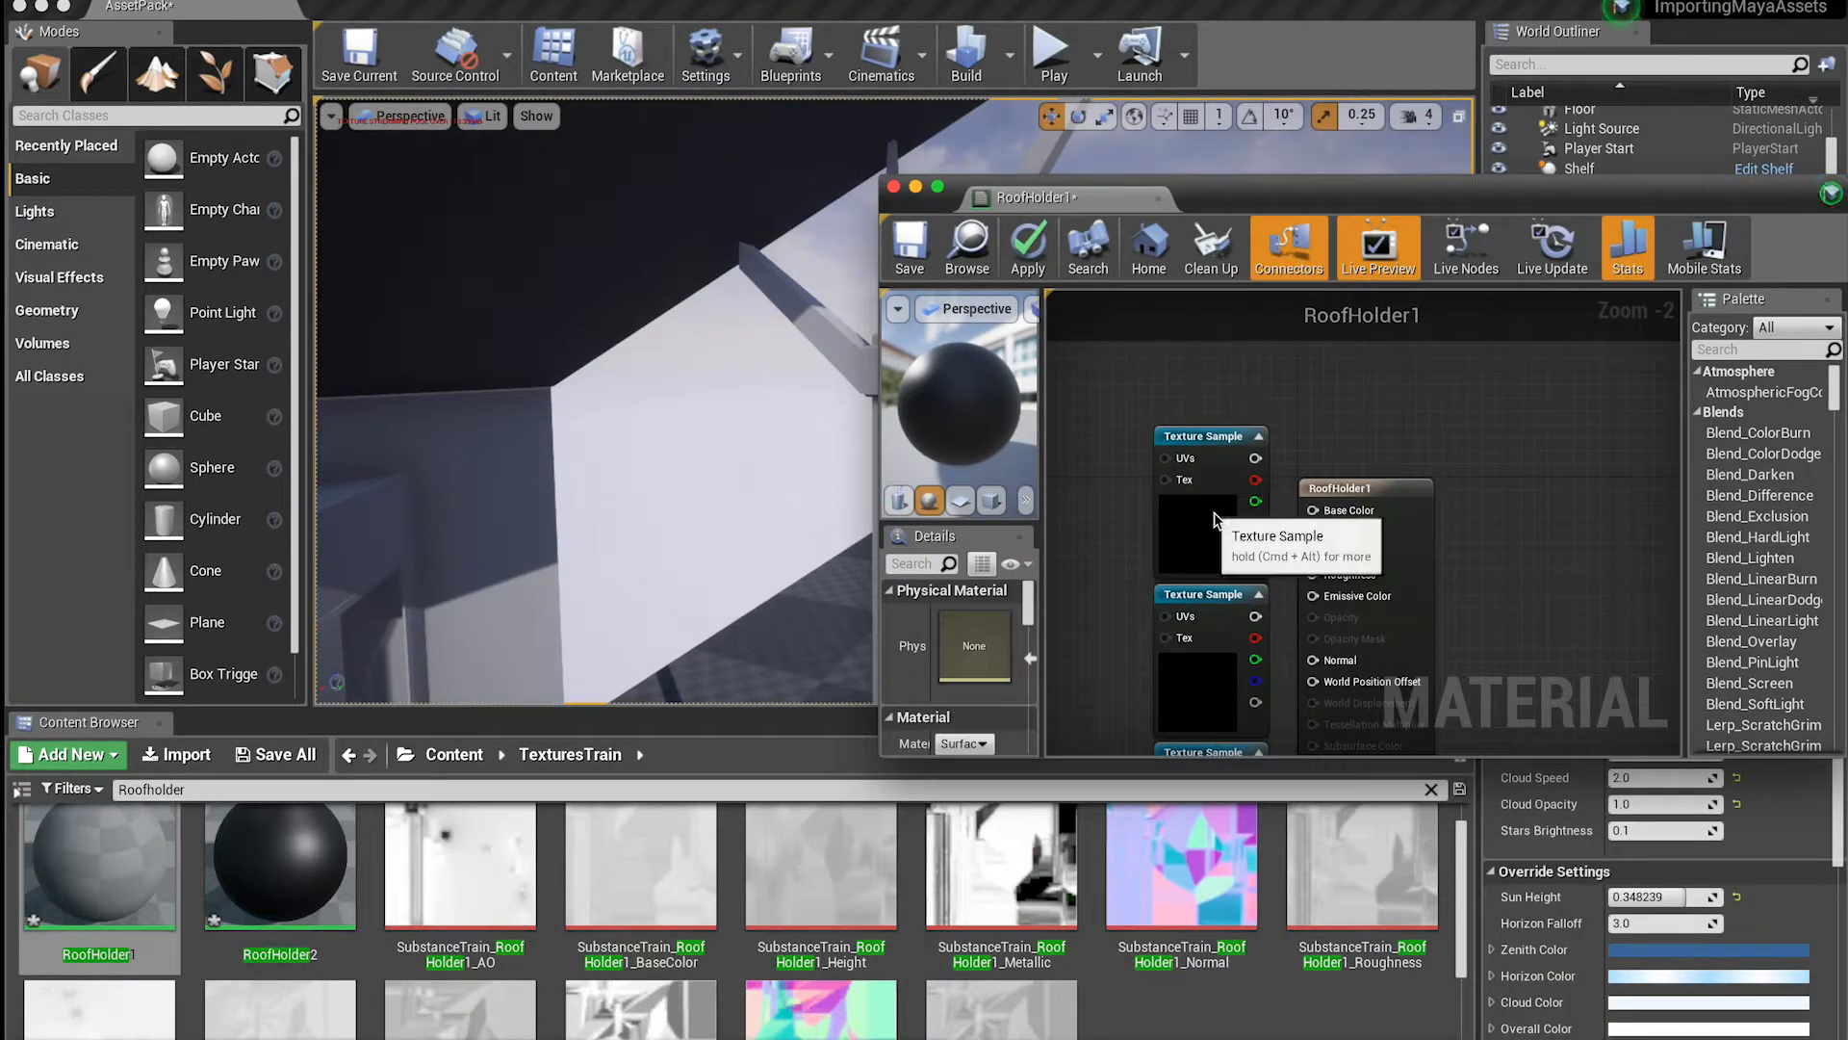
Assign the RoofHolder1 BaseColor, AO, Metallic, Normal and Roughness textures to the five Texture Sample nodes, in that order
{"action": "left_click", "coordinate": [1215, 520]}
{"action": "left_click_drag", "start_coordinate": [640, 866], "coordinate": [980, 698]}
{"action": "left_click", "coordinate": [1200, 674]}
{"action": "left_click_drag", "start_coordinate": [461, 867], "coordinate": [980, 688]}
{"action": "left_click", "coordinate": [1199, 424]}
{"action": "left_click_drag", "start_coordinate": [1001, 867], "coordinate": [980, 688]}
{"action": "left_click", "coordinate": [1196, 568]}
{"action": "left_click_drag", "start_coordinate": [1181, 867], "coordinate": [982, 691]}
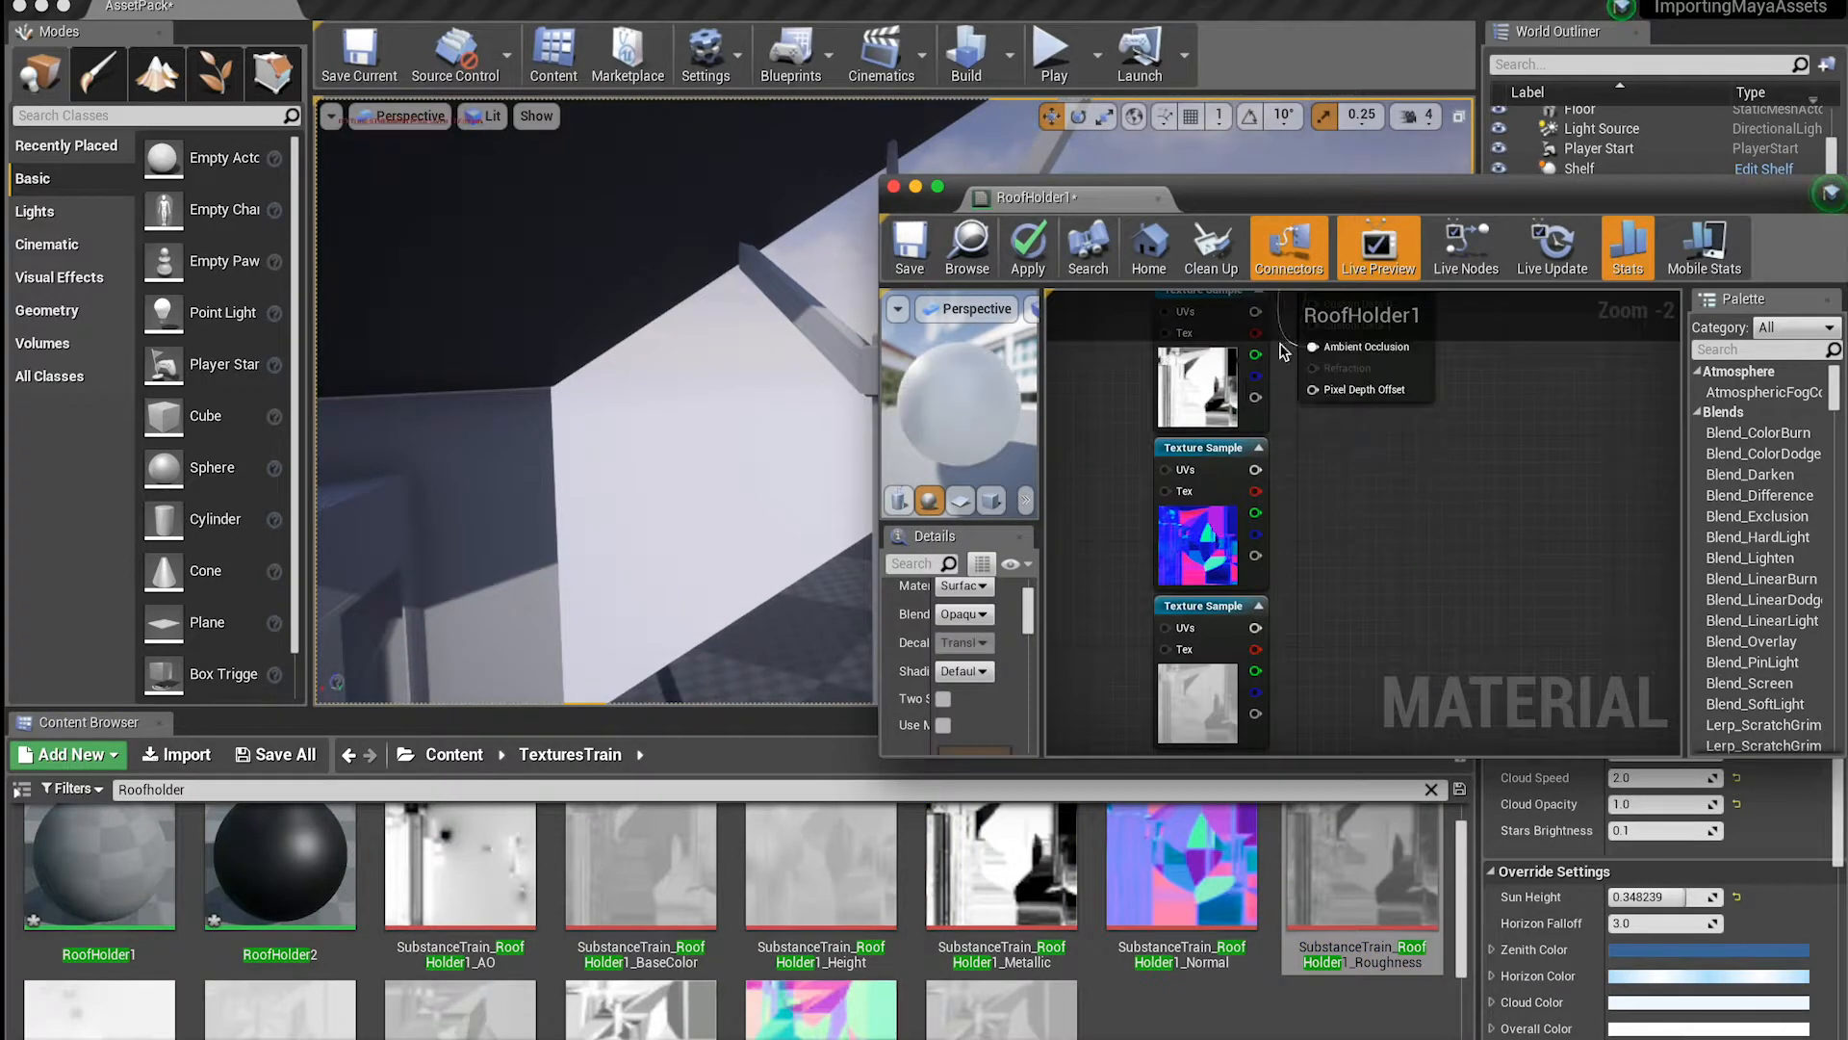
Connect the Texture Sample nodes to the RoofHolder1 material's matching inputs and save the material
{"action": "left_click_drag", "start_coordinate": [1256, 312], "coordinate": [1314, 320]}
{"action": "right_click_drag", "start_coordinate": [1283, 660], "coordinate": [1283, 771]}
{"action": "mouse_move", "coordinate": [1256, 723]}
{"action": "left_mouse_down"}
{"action": "mouse_move", "coordinate": [1304, 445]}
{"action": "mouse_move", "coordinate": [1260, 716]}
{"action": "left_mouse_up"}
{"action": "right_click_drag", "start_coordinate": [1260, 717], "coordinate": [1259, 635]}
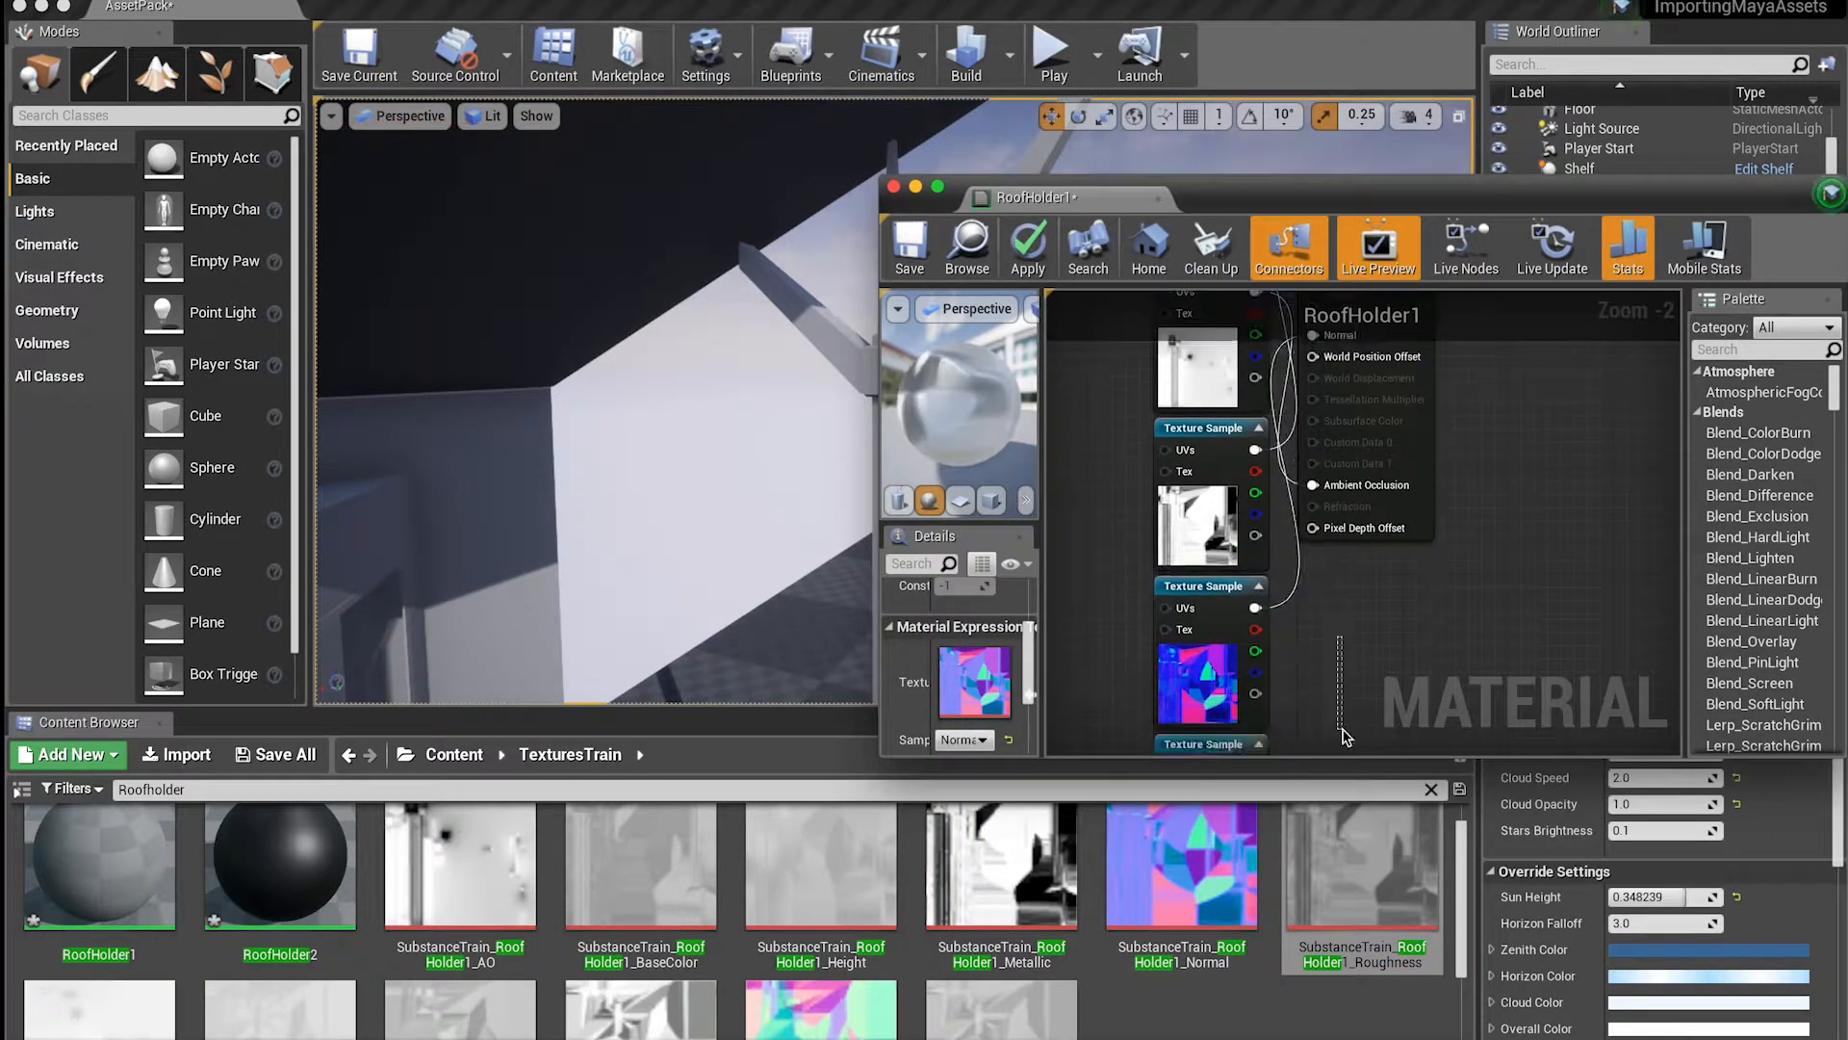
Open the RoofHolder2 material and place the first two Texture Sample nodes beside its main node
{"action": "double_click", "coordinate": [280, 867]}
{"action": "right_click", "coordinate": [1224, 367]}
{"action": "type", "text": "text"}
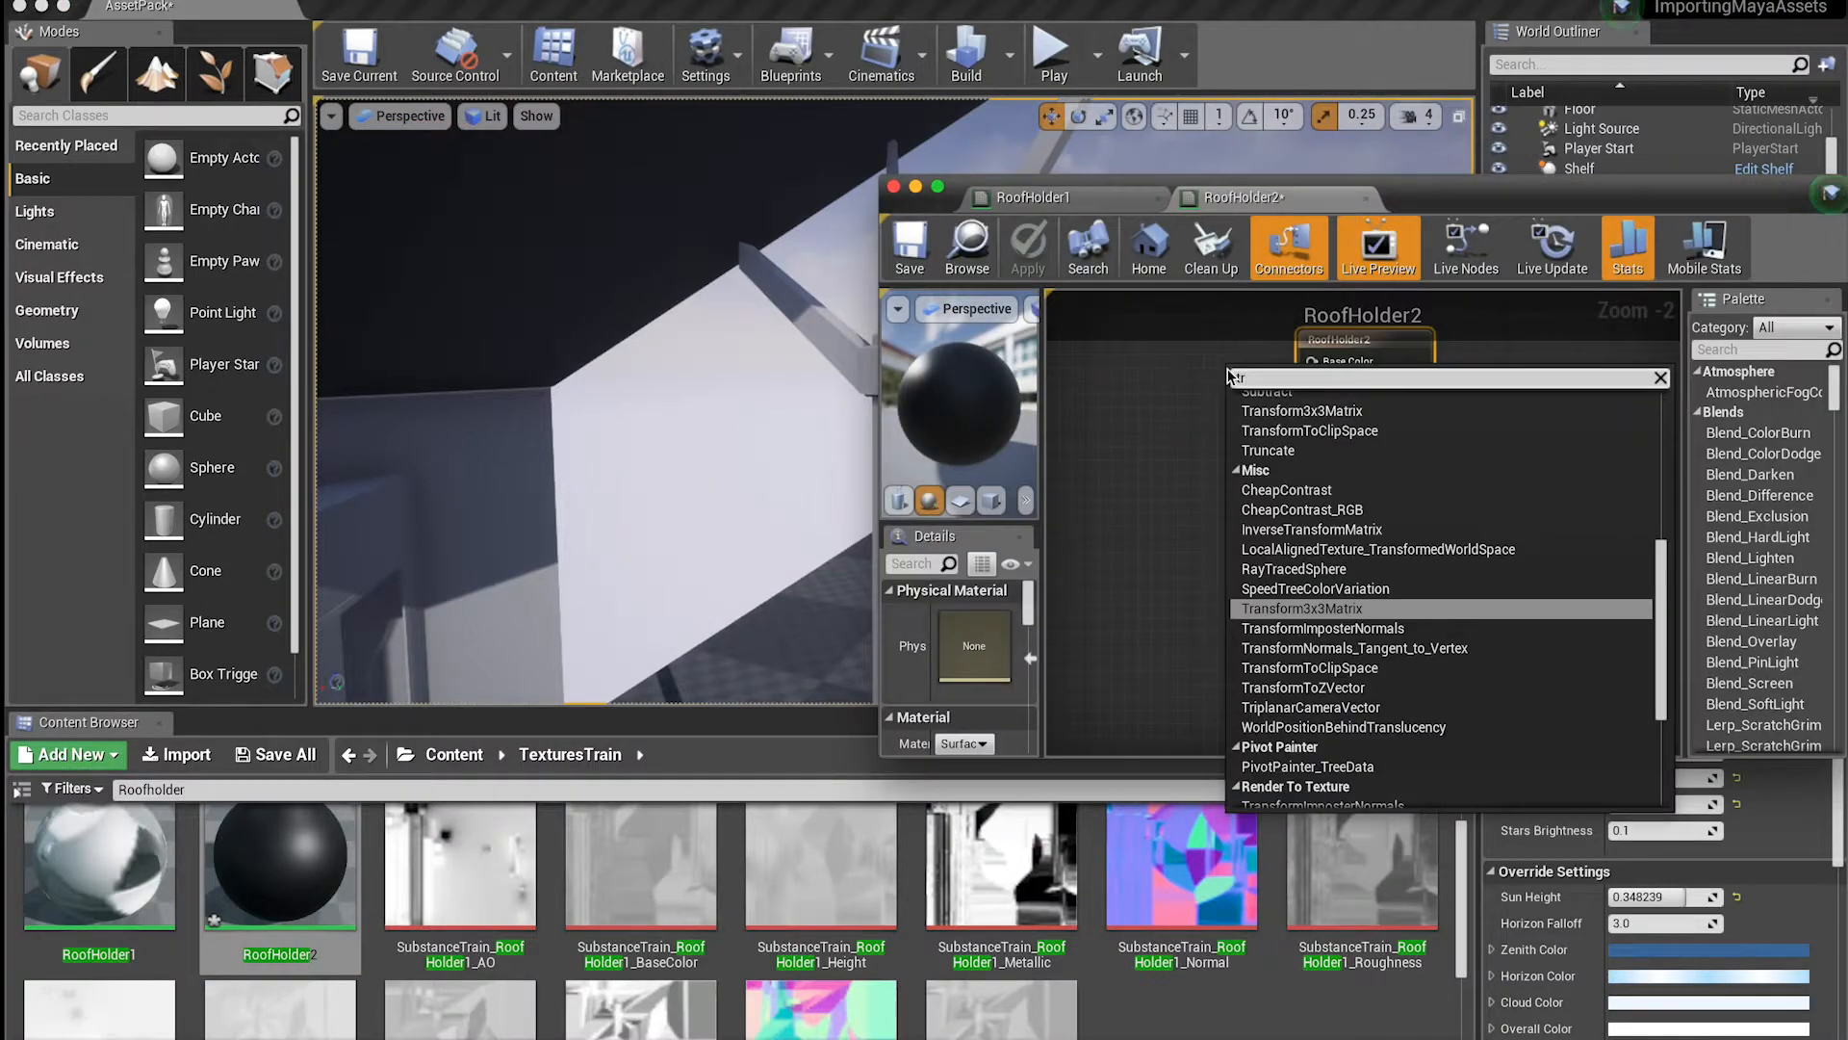
{"action": "left_click", "coordinate": [1306, 607]}
{"action": "left_click_drag", "start_coordinate": [1288, 377], "coordinate": [1227, 324]}
{"action": "right_click", "coordinate": [1248, 518]}
{"action": "type", "text": "text"}
{"action": "key", "text": "Return"}
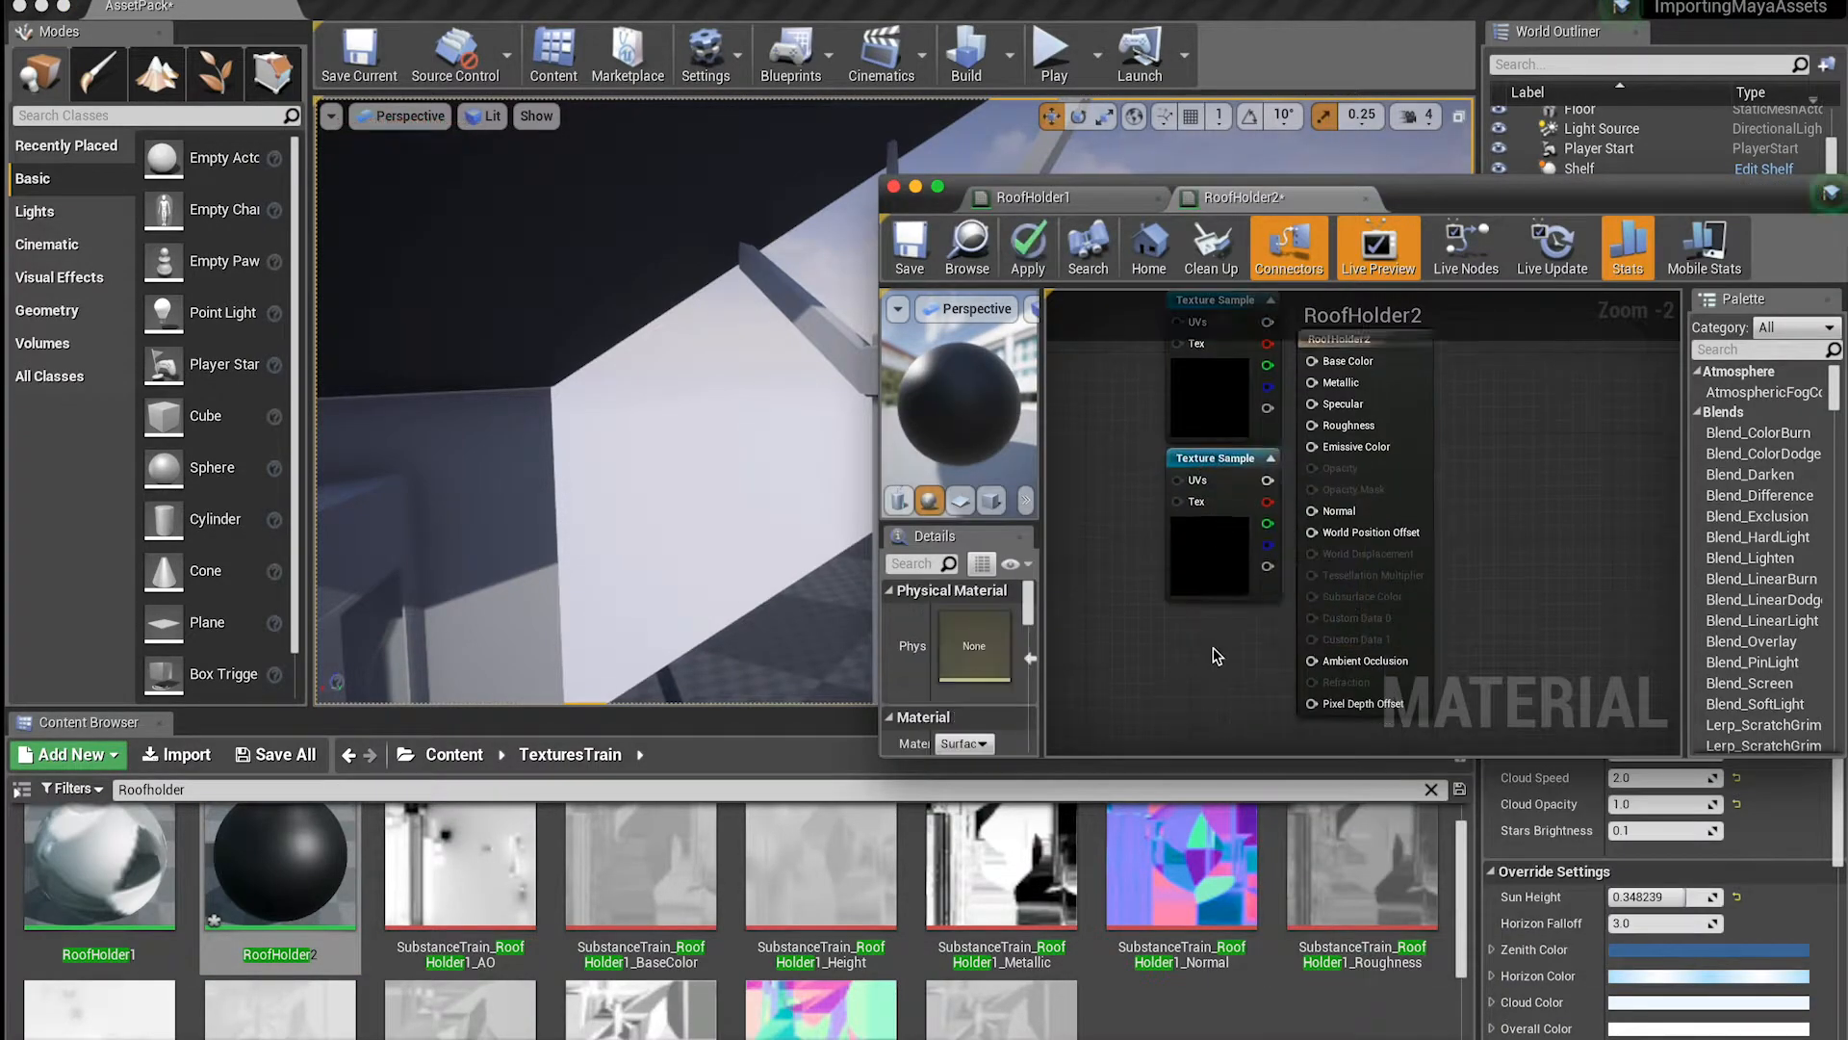
Add three more Texture Sample nodes to the RoofHolder2 material, making an aligned column of five
{"action": "right_click", "coordinate": [1211, 651]}
{"action": "type", "text": "text"}
{"action": "key", "text": "Return"}
{"action": "right_click", "coordinate": [1214, 527]}
{"action": "type", "text": "text"}
{"action": "key", "text": "Return"}
{"action": "right_click", "coordinate": [1217, 689]}
{"action": "type", "text": "text"}
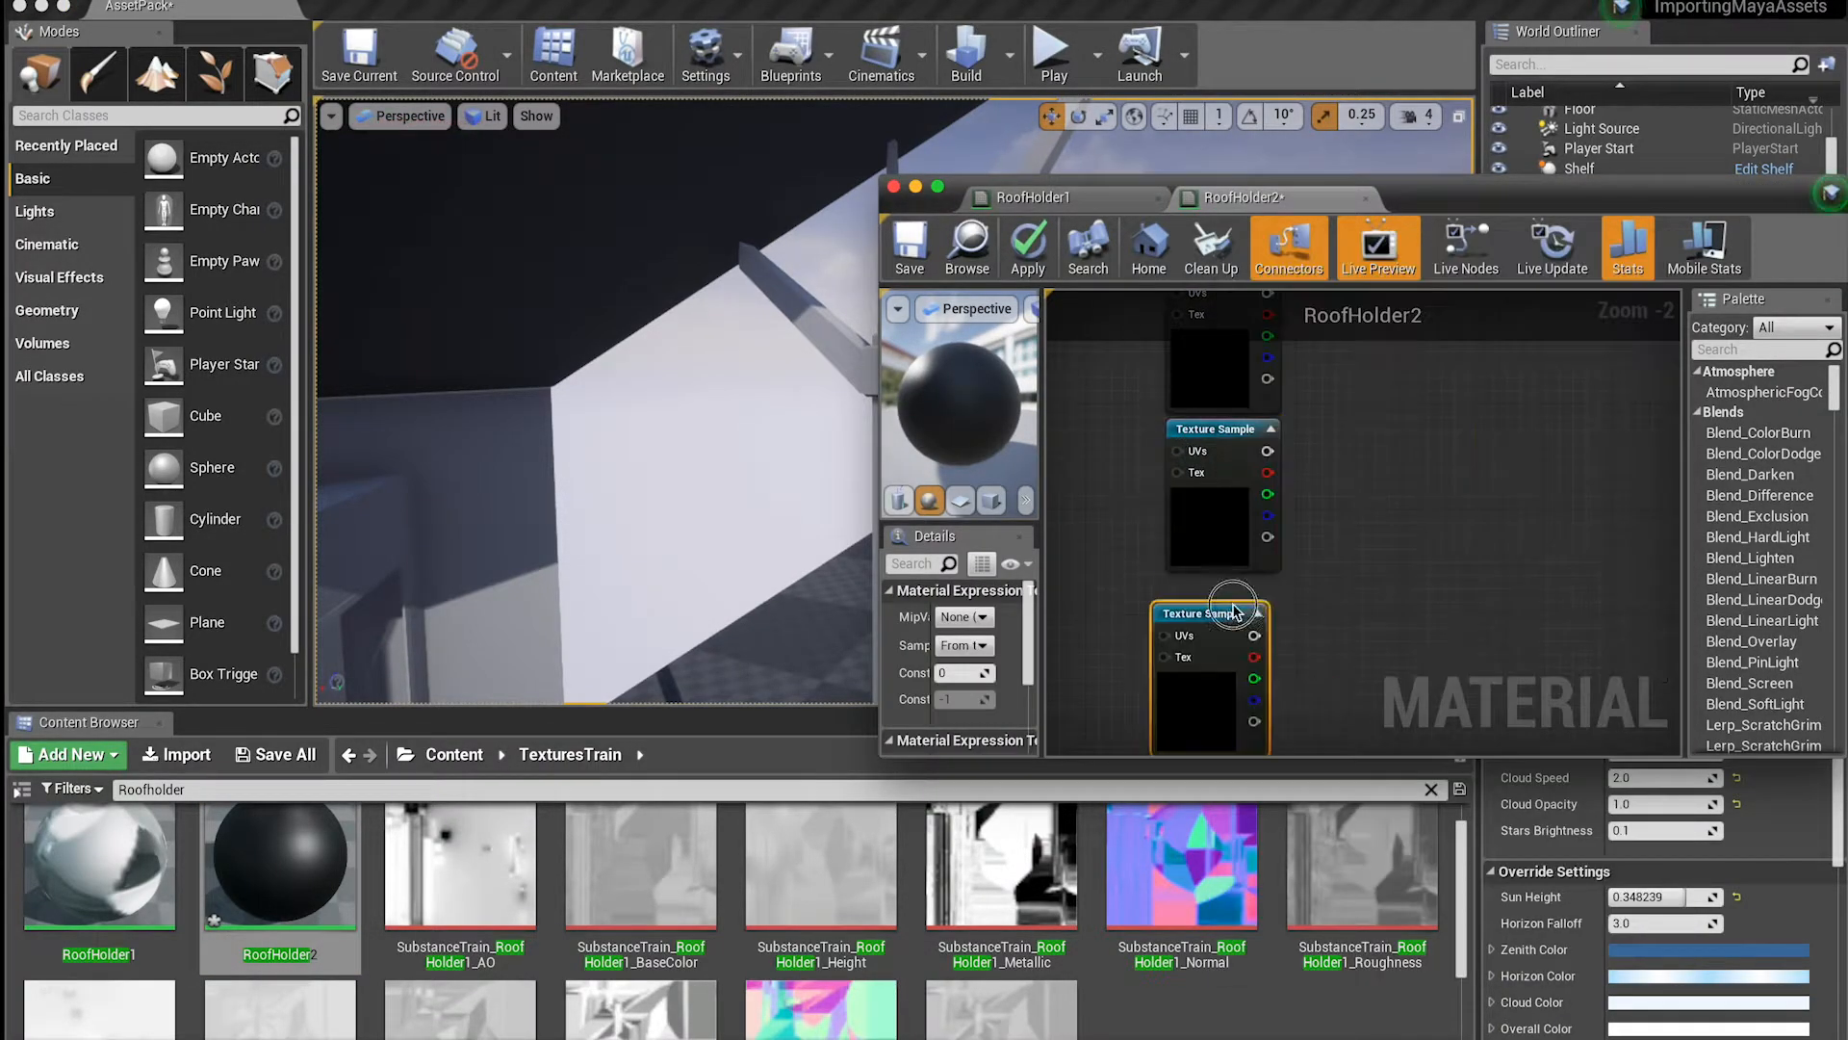
{"action": "left_click_drag", "start_coordinate": [1233, 612], "coordinate": [1247, 616]}
Assign the RoofHolder2 BaseColor, AO, Metallic, Normal and Roughness textures to the five Texture Sample nodes, in that order
{"action": "right_click_drag", "start_coordinate": [1367, 433], "coordinate": [1367, 654]}
{"action": "left_click", "coordinate": [1224, 618]}
{"action": "scroll", "coordinate": [279, 905], "scroll_direction": "down", "scroll_amount": 5}
{"action": "left_click_drag", "start_coordinate": [279, 915], "coordinate": [1014, 673]}
{"action": "scroll", "coordinate": [289, 900], "scroll_direction": "up", "scroll_amount": 5}
{"action": "double_click", "coordinate": [285, 895]}
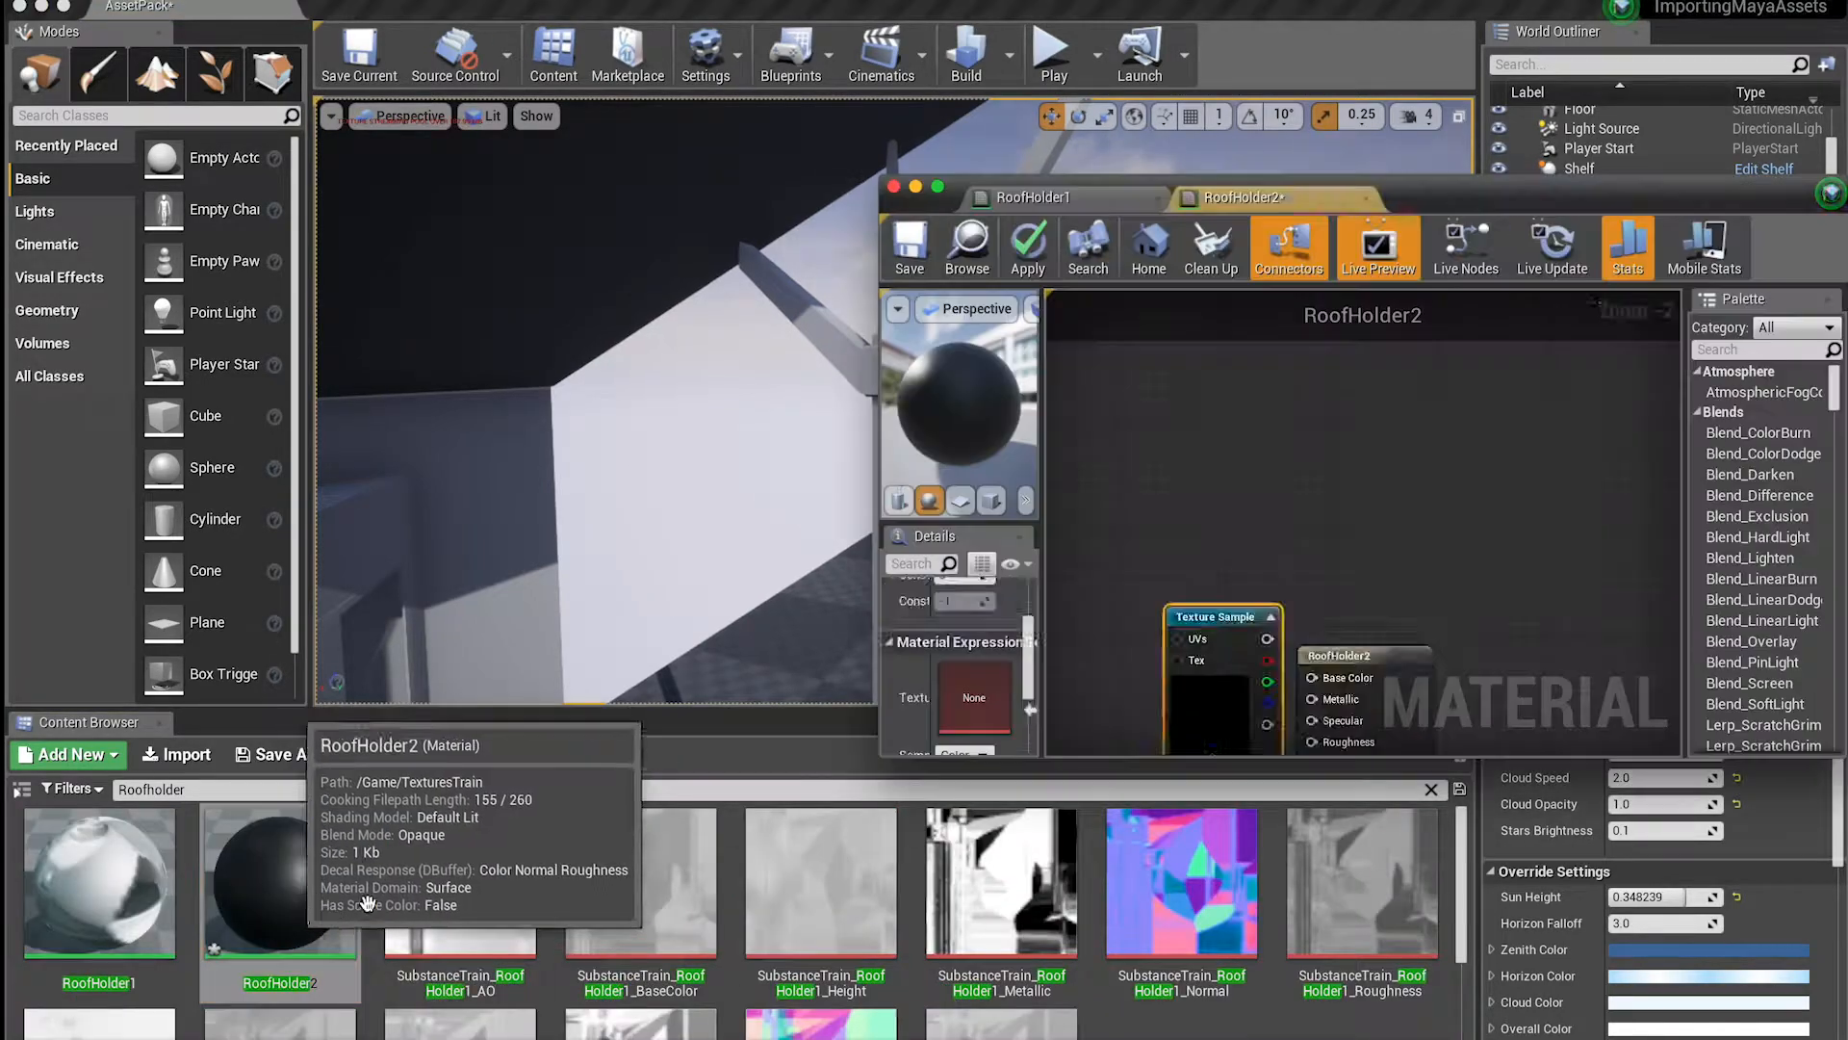
{"action": "scroll", "coordinate": [1213, 539], "scroll_direction": "down", "scroll_amount": 3}
{"action": "scroll", "coordinate": [289, 900], "scroll_direction": "down", "scroll_amount": 5}
{"action": "left_click_drag", "start_coordinate": [281, 924], "coordinate": [974, 636]}
{"action": "left_click_drag", "start_coordinate": [99, 924], "coordinate": [974, 636]}
{"action": "left_click_drag", "start_coordinate": [641, 924], "coordinate": [974, 637]}
{"action": "left_click", "coordinate": [1184, 621]}
{"action": "left_click_drag", "start_coordinate": [821, 924], "coordinate": [974, 636]}
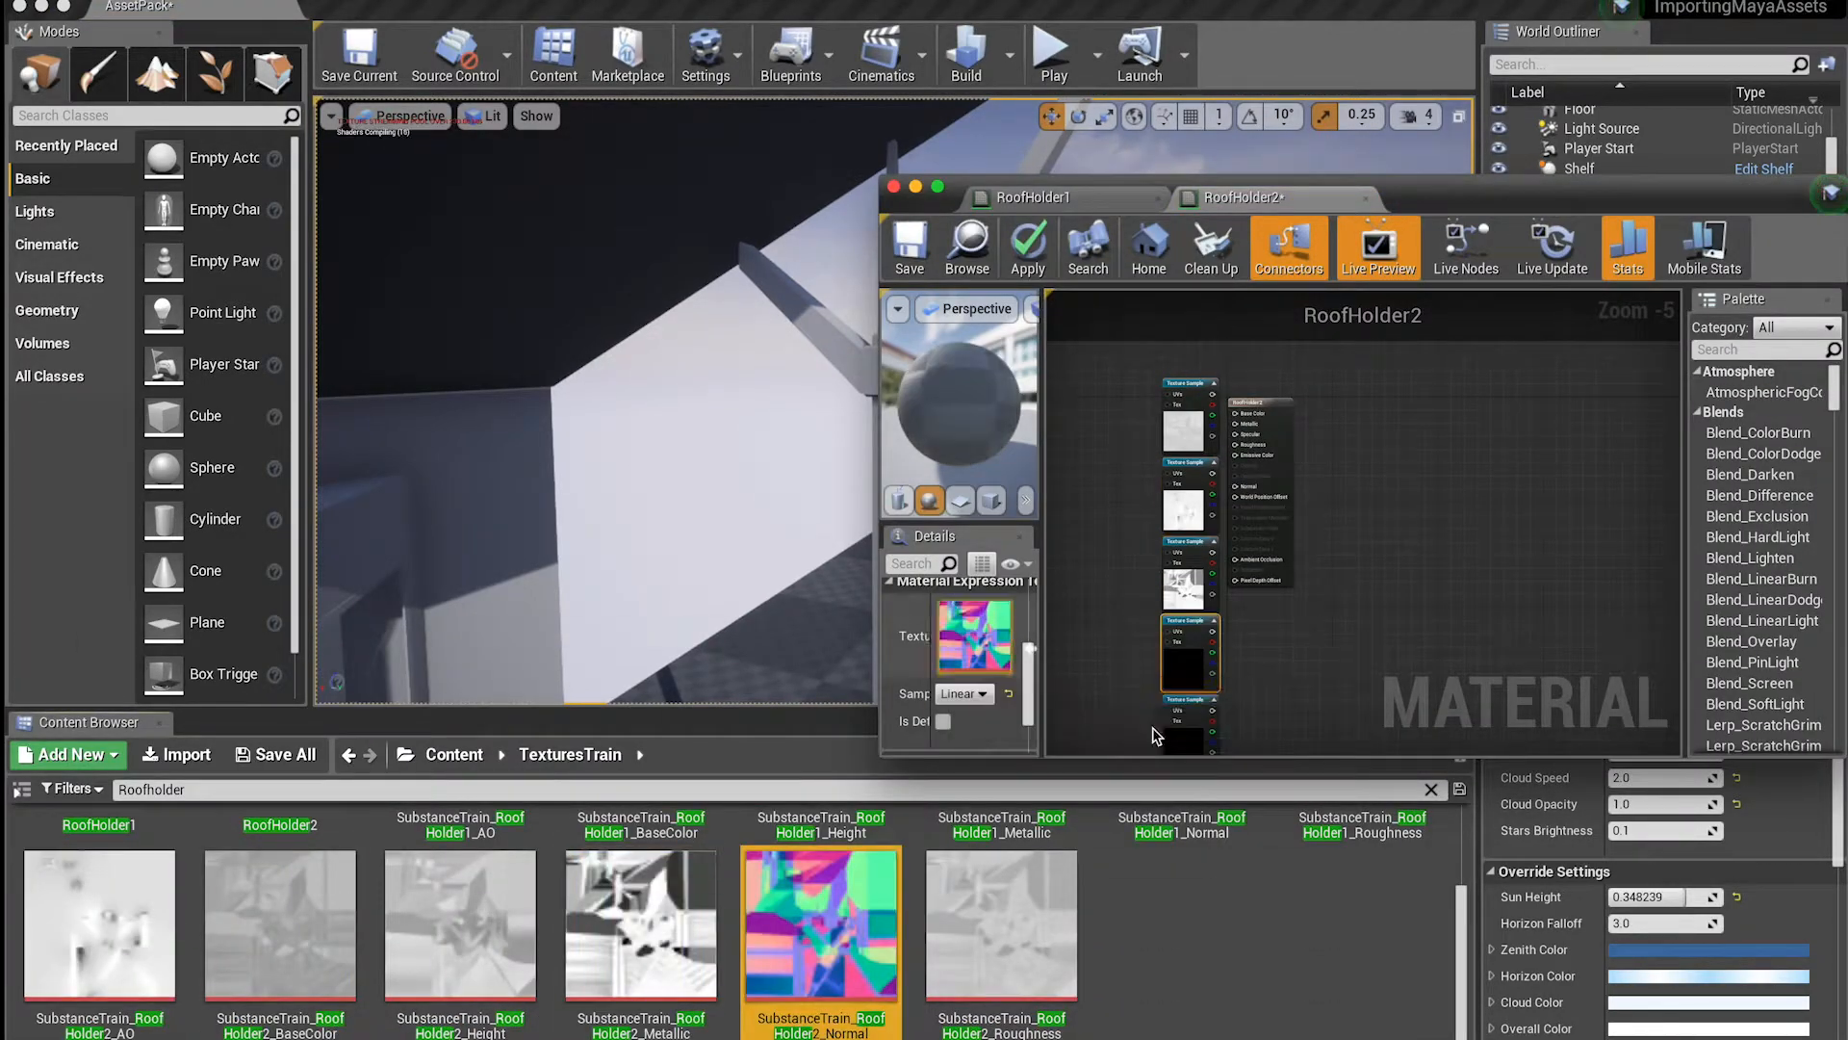
{"action": "left_click", "coordinate": [1185, 701]}
{"action": "left_click_drag", "start_coordinate": [1001, 925], "coordinate": [974, 636]}
Connect the Texture Sample nodes to the RoofHolder2 material's matching inputs and save the material
{"action": "left_click_drag", "start_coordinate": [1215, 386], "coordinate": [1227, 399]}
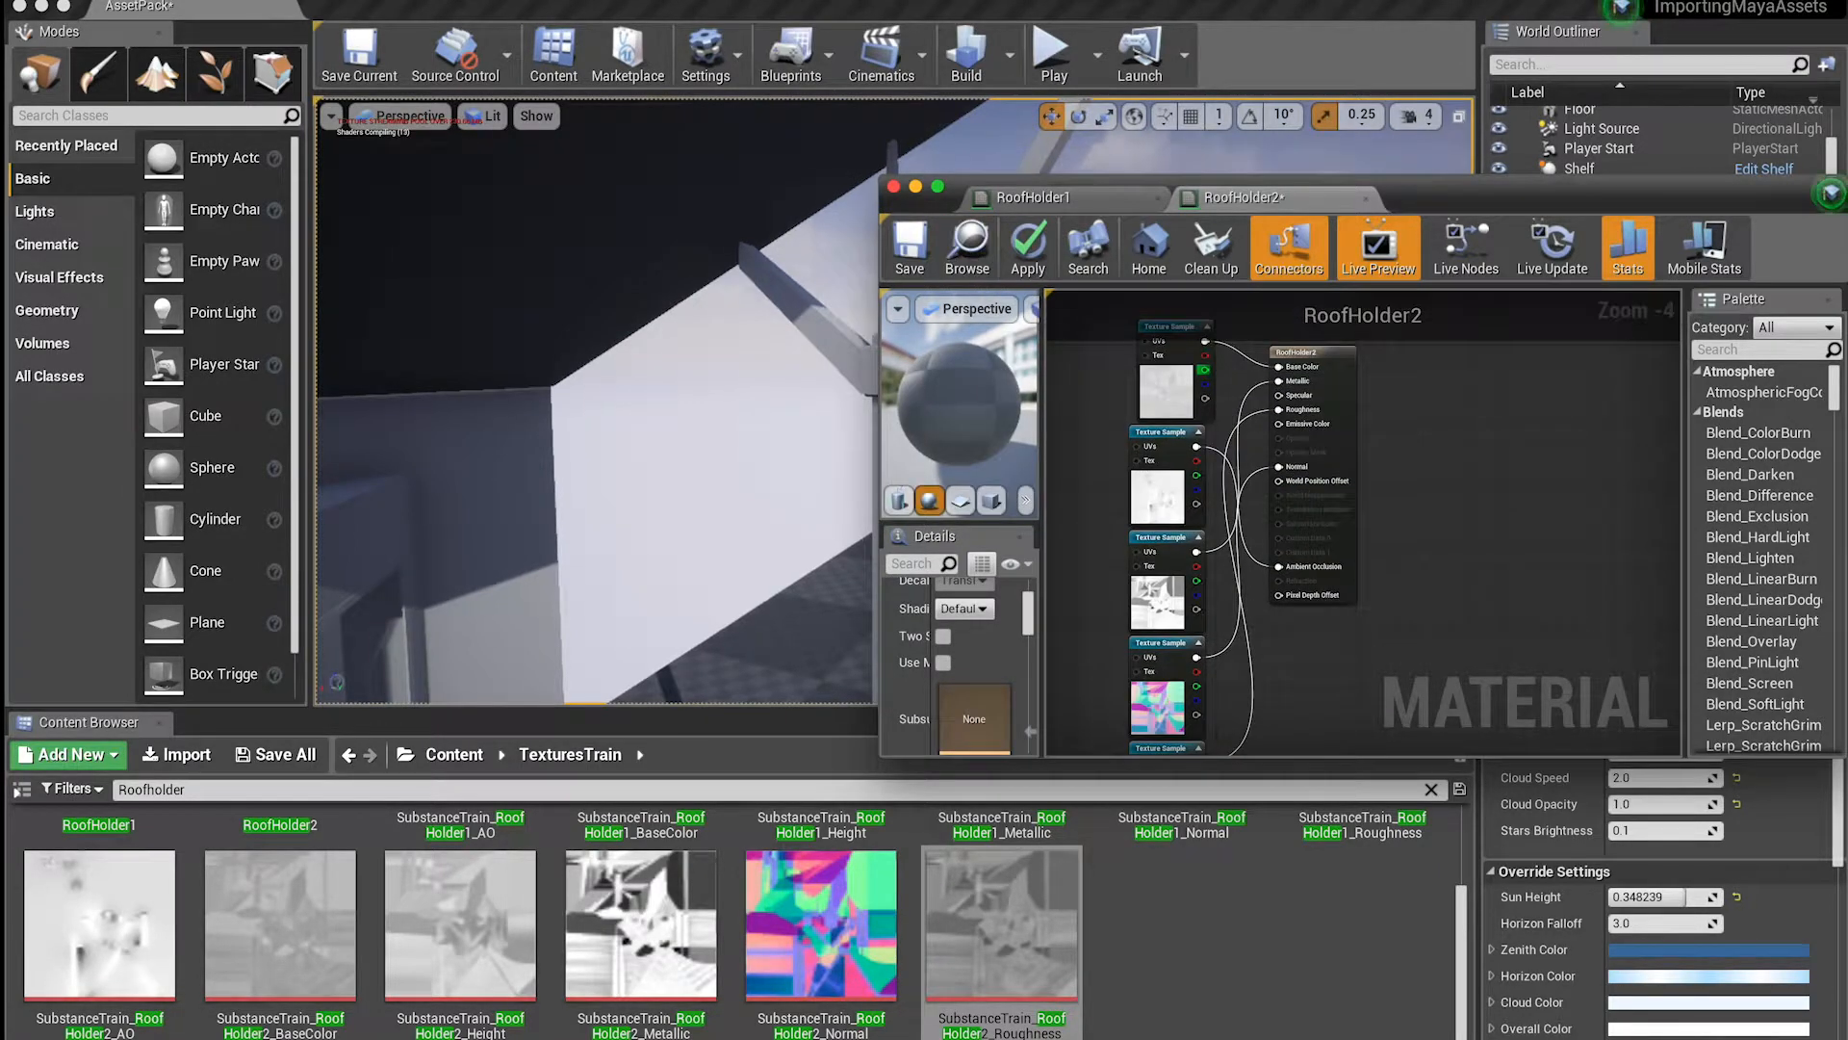
{"action": "key", "text": "super+s"}
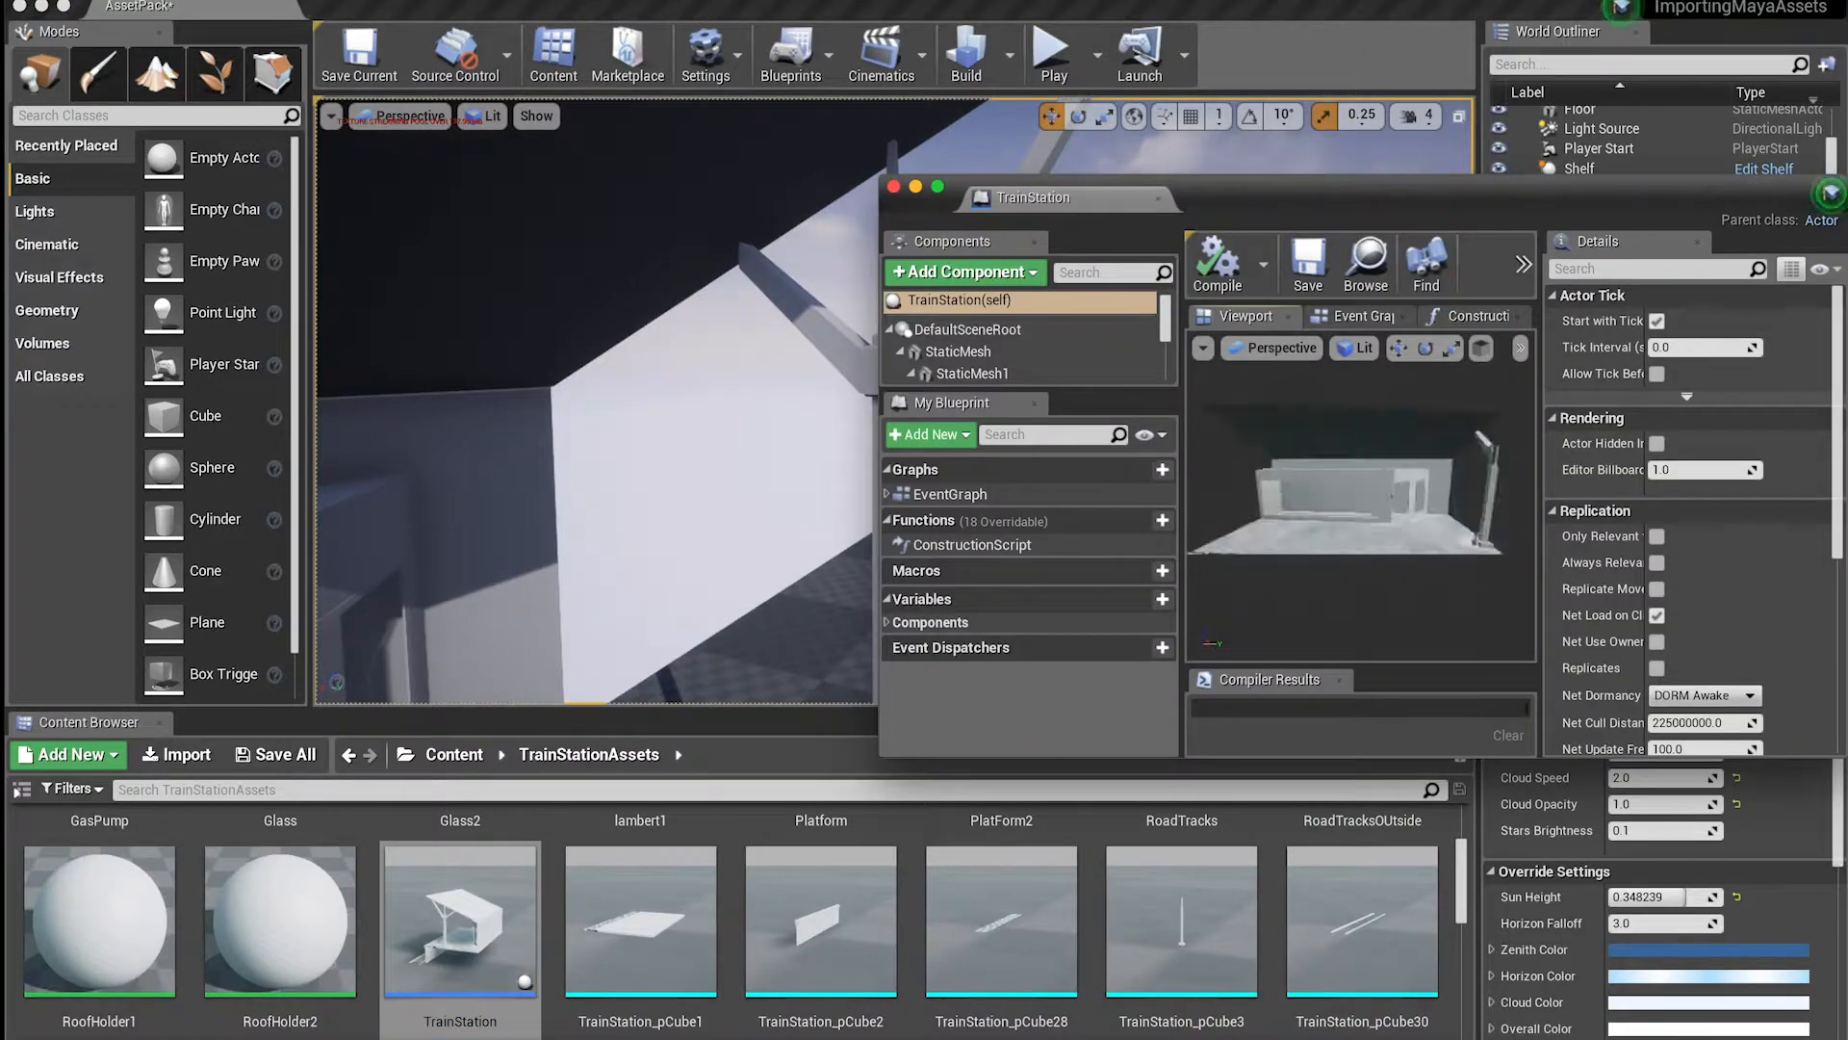
{"action": "left_click", "coordinate": [1776, 708]}
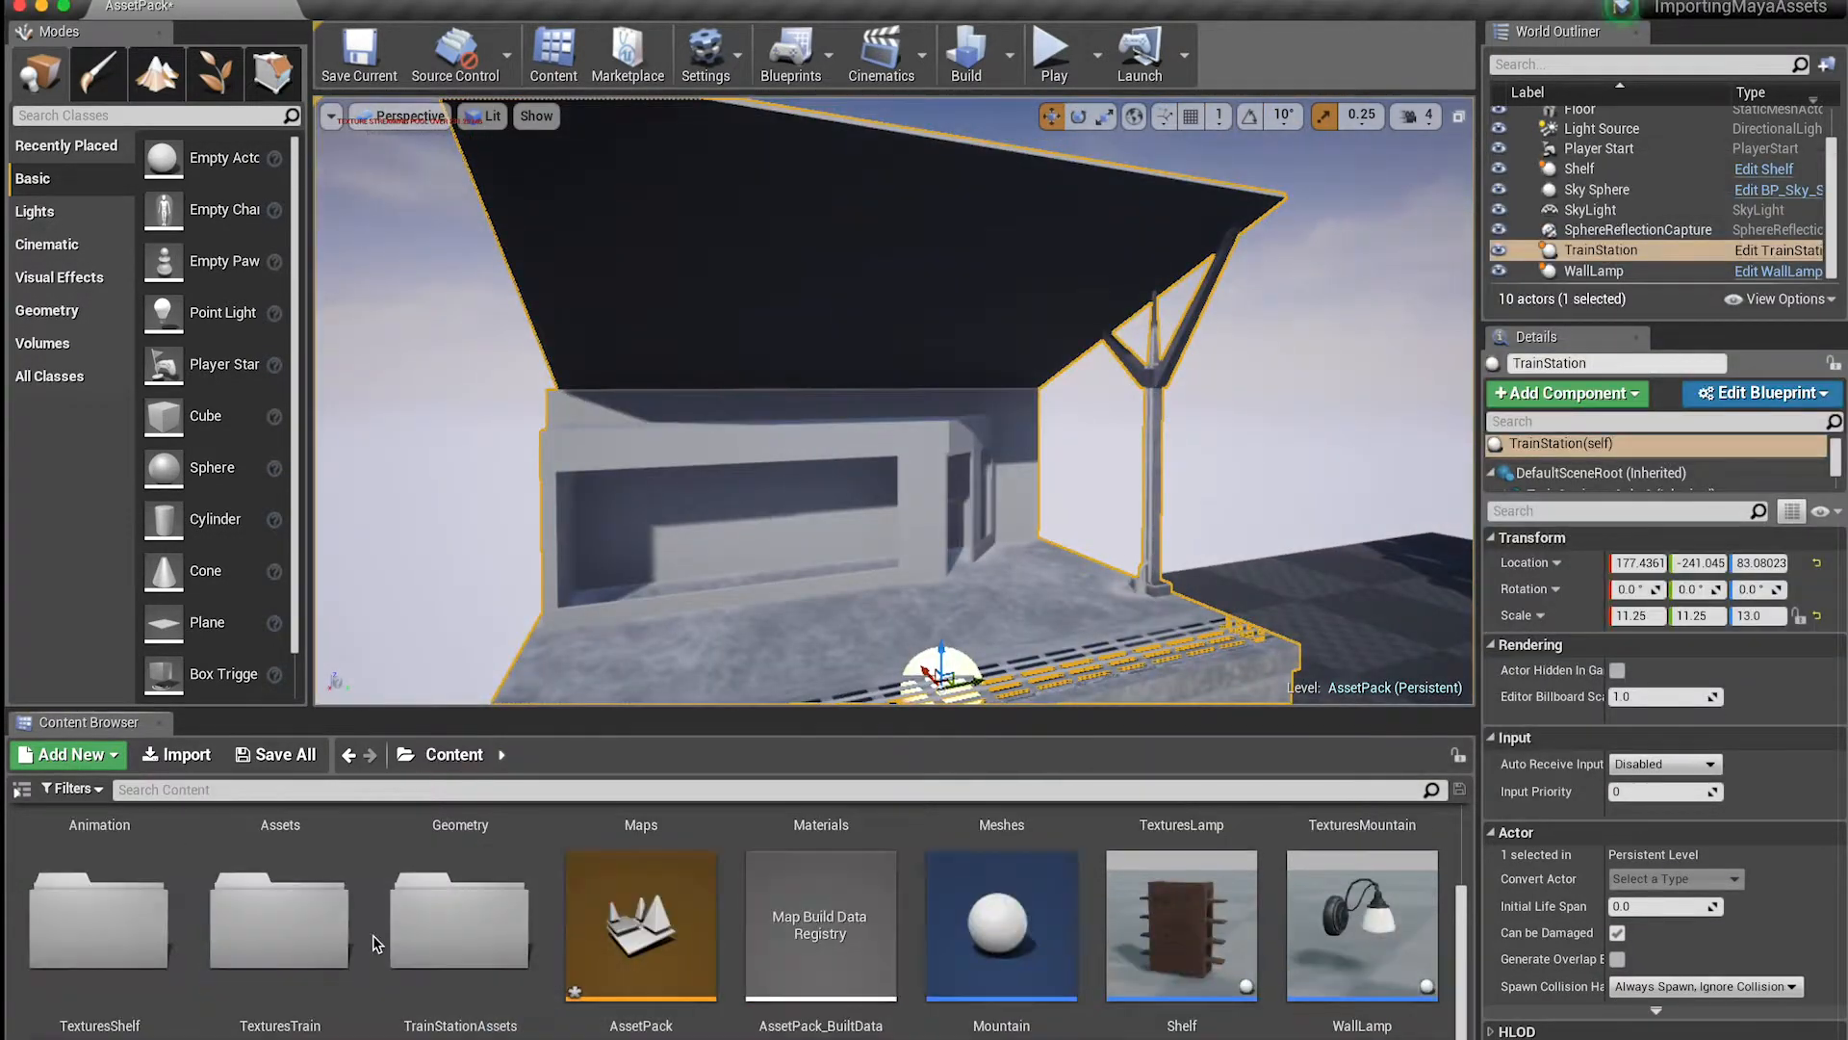
Create a material named RoofBuilding in the TexturesTrain folder and filter the folder by "Roof"
{"action": "right_click", "coordinate": [1295, 921]}
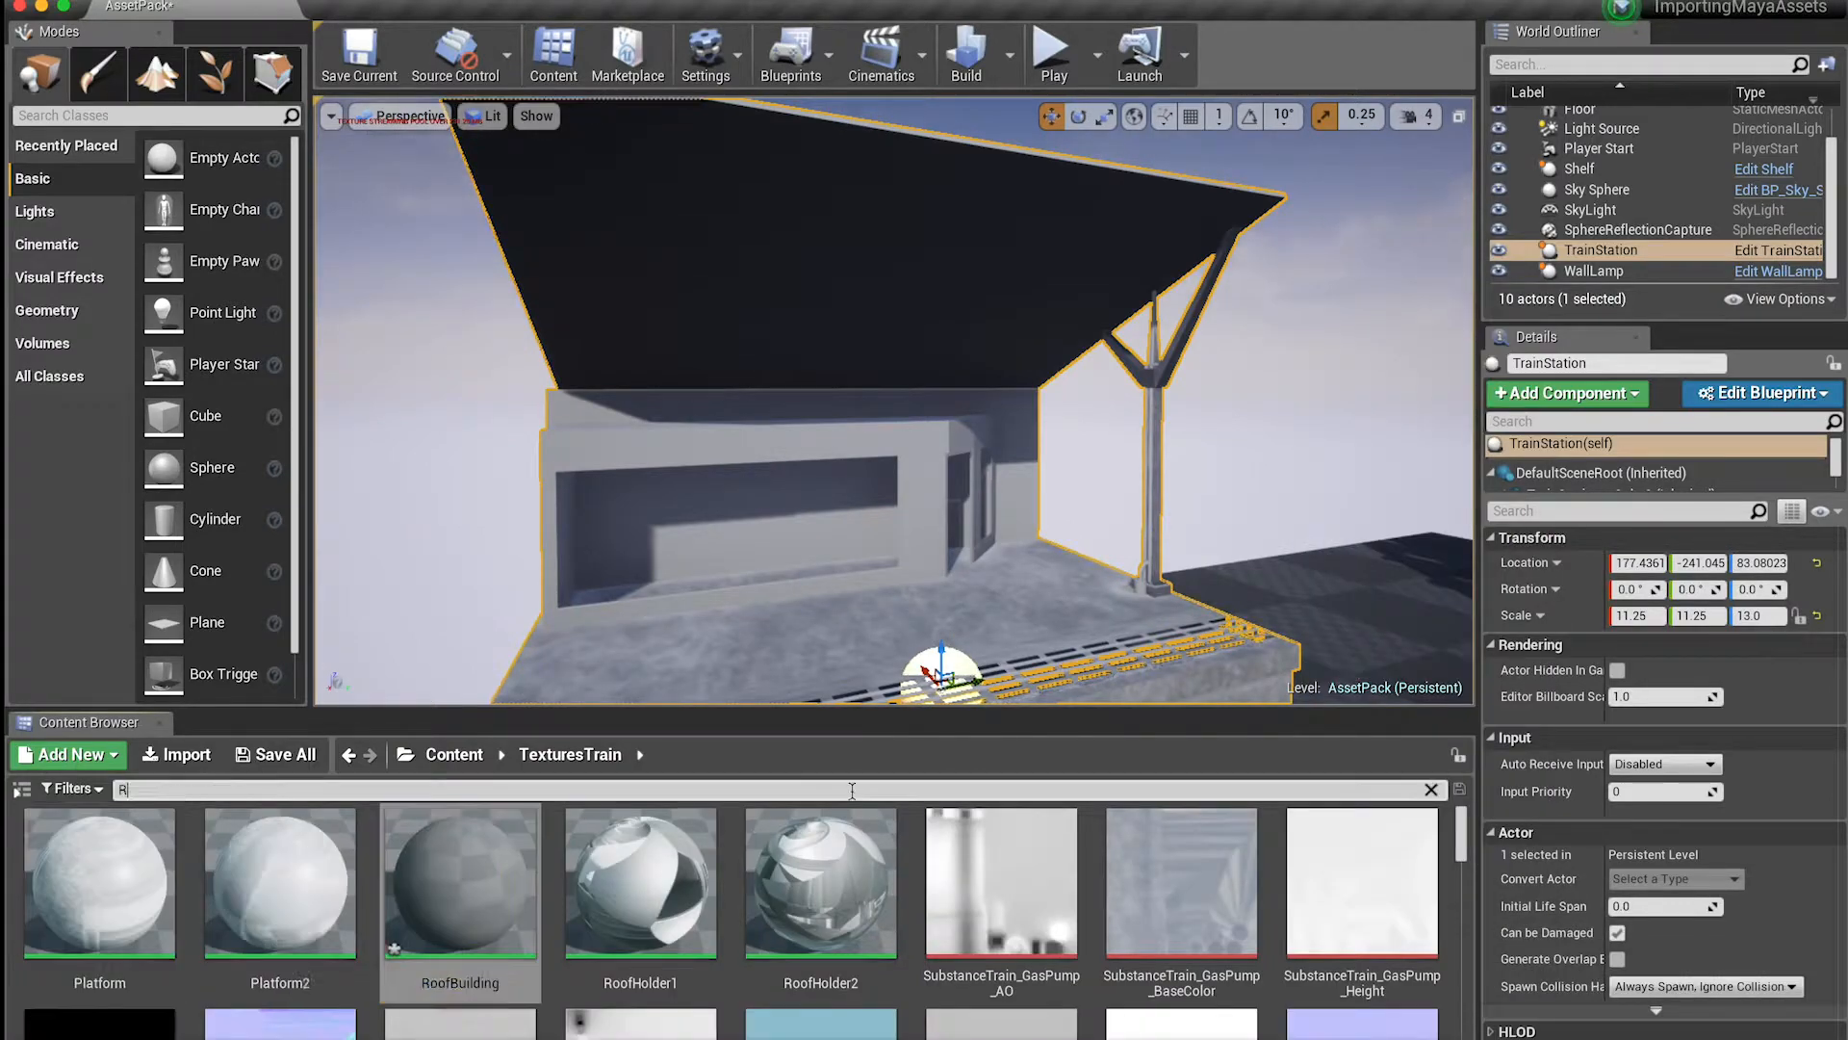
{"action": "scroll", "coordinate": [1155, 917], "scroll_direction": "down", "scroll_amount": 5}
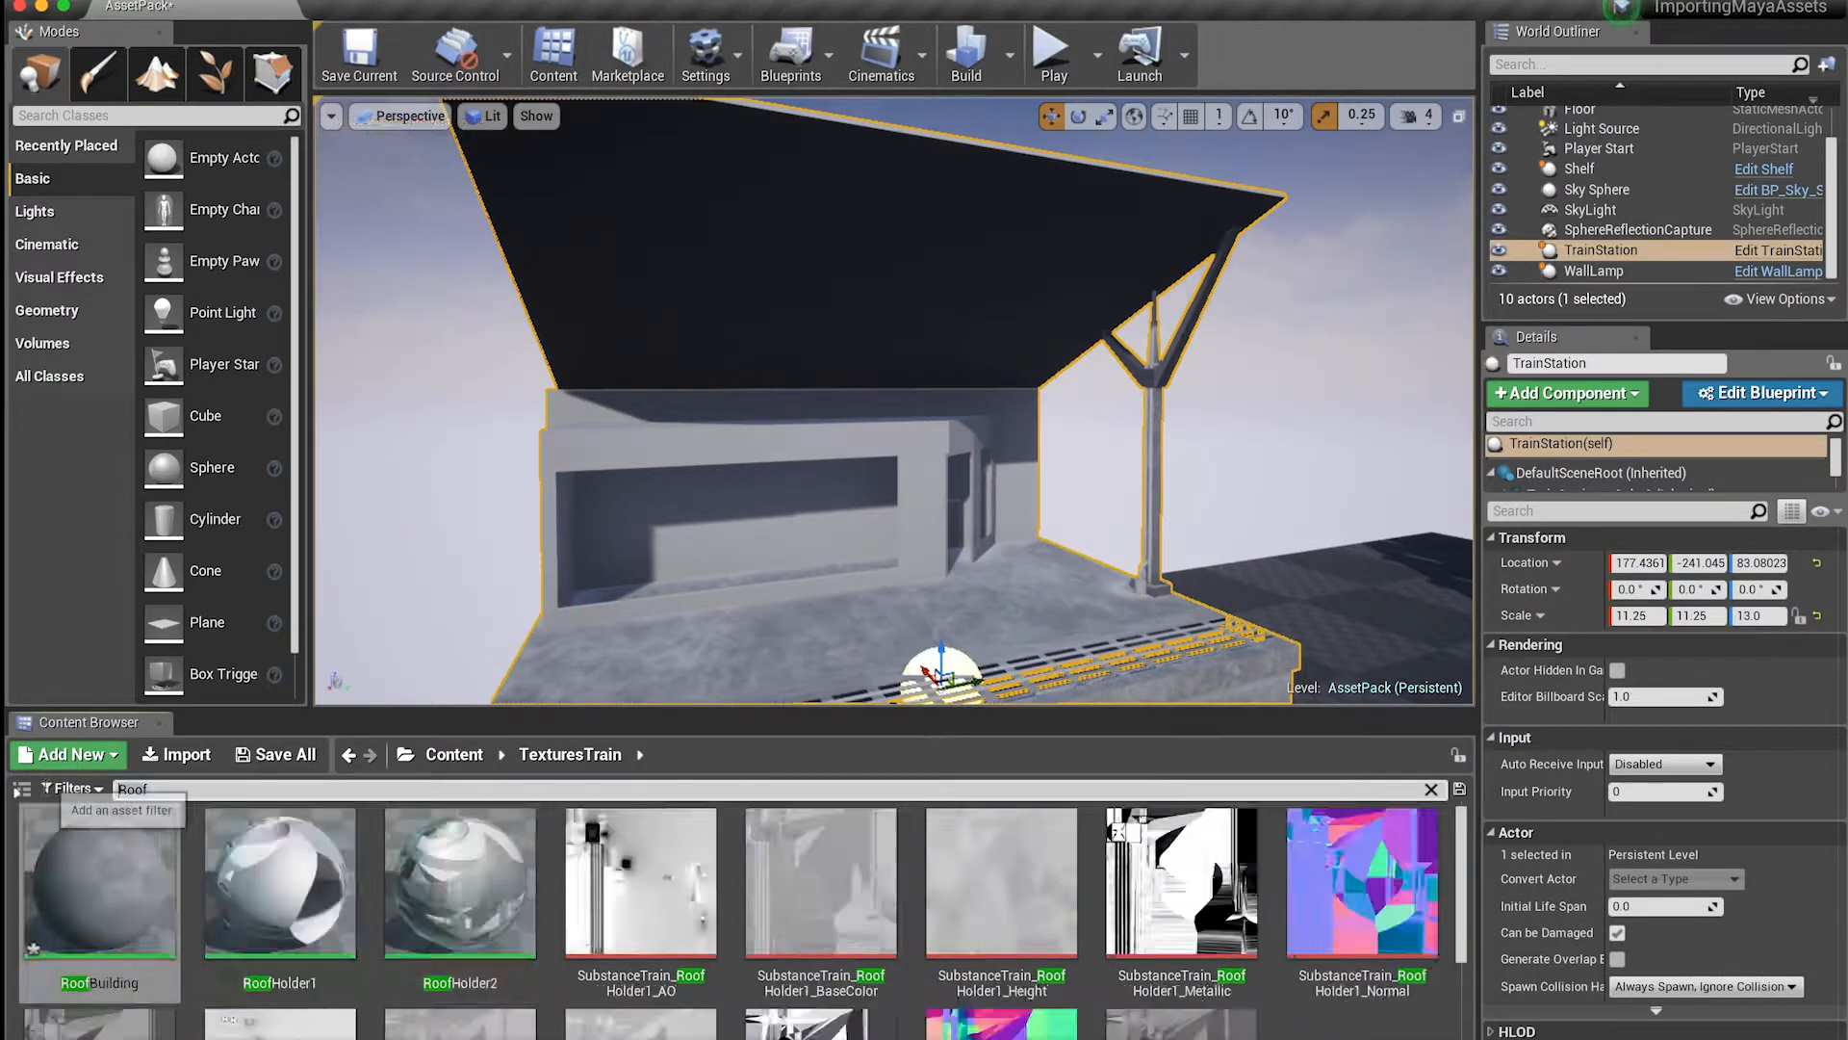
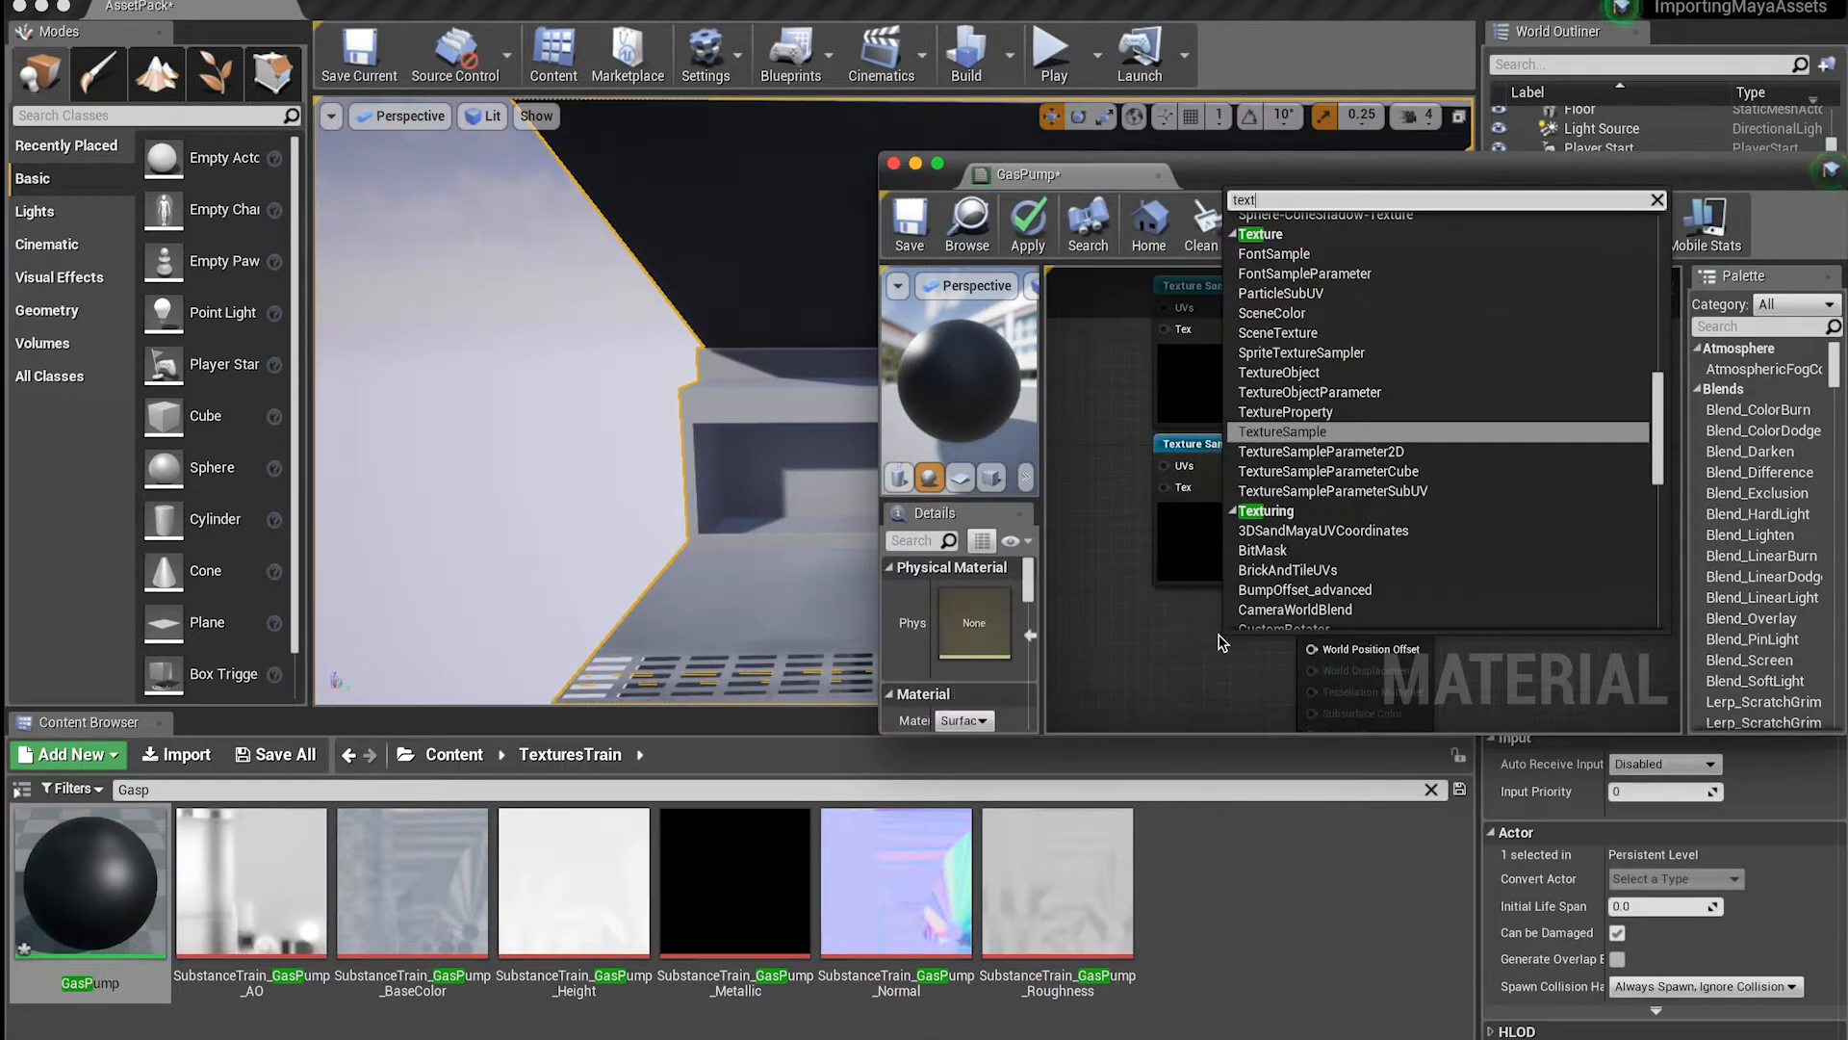
Add three more Texture Sample nodes to the GasPump material, making a column of five
{"action": "key", "text": "Return"}
{"action": "right_click", "coordinate": [1199, 561]}
{"action": "type", "text": "text"}
{"action": "key", "text": "Return"}
{"action": "left_click_drag", "start_coordinate": [1244, 572], "coordinate": [1190, 504]}
{"action": "right_click", "coordinate": [1208, 614]}
{"action": "type", "text": "text"}
{"action": "key", "text": "Return"}
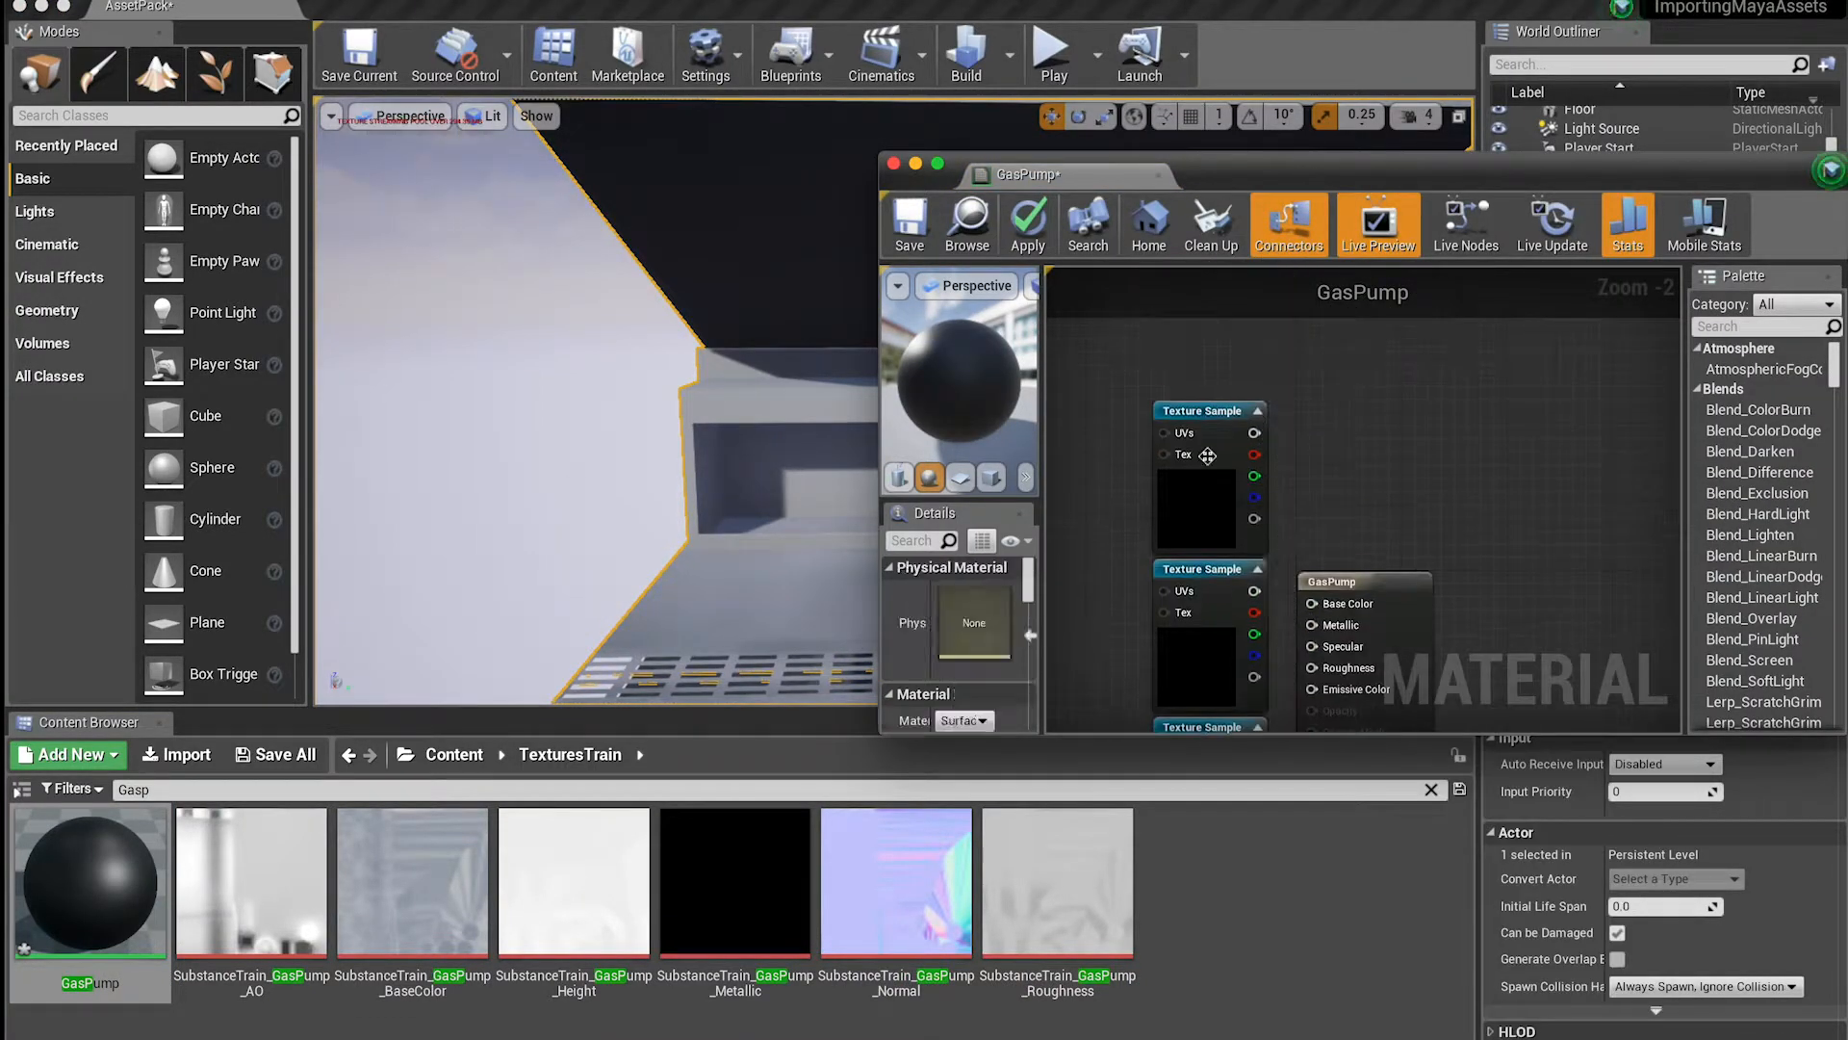
Assign the GasPump BaseColor, AO, Metallic, Normal and Roughness textures to the nodes and connect them to the GasPump material's matching inputs
{"action": "left_click_drag", "start_coordinate": [973, 617], "coordinate": [974, 618]}
{"action": "left_click", "coordinate": [1203, 569]}
{"action": "left_click_drag", "start_coordinate": [251, 882], "coordinate": [974, 618]}
{"action": "scroll", "coordinate": [1203, 577], "scroll_direction": "down", "scroll_amount": 5}
{"action": "left_click", "coordinate": [1204, 425]}
{"action": "left_click_drag", "start_coordinate": [735, 882], "coordinate": [986, 632]}
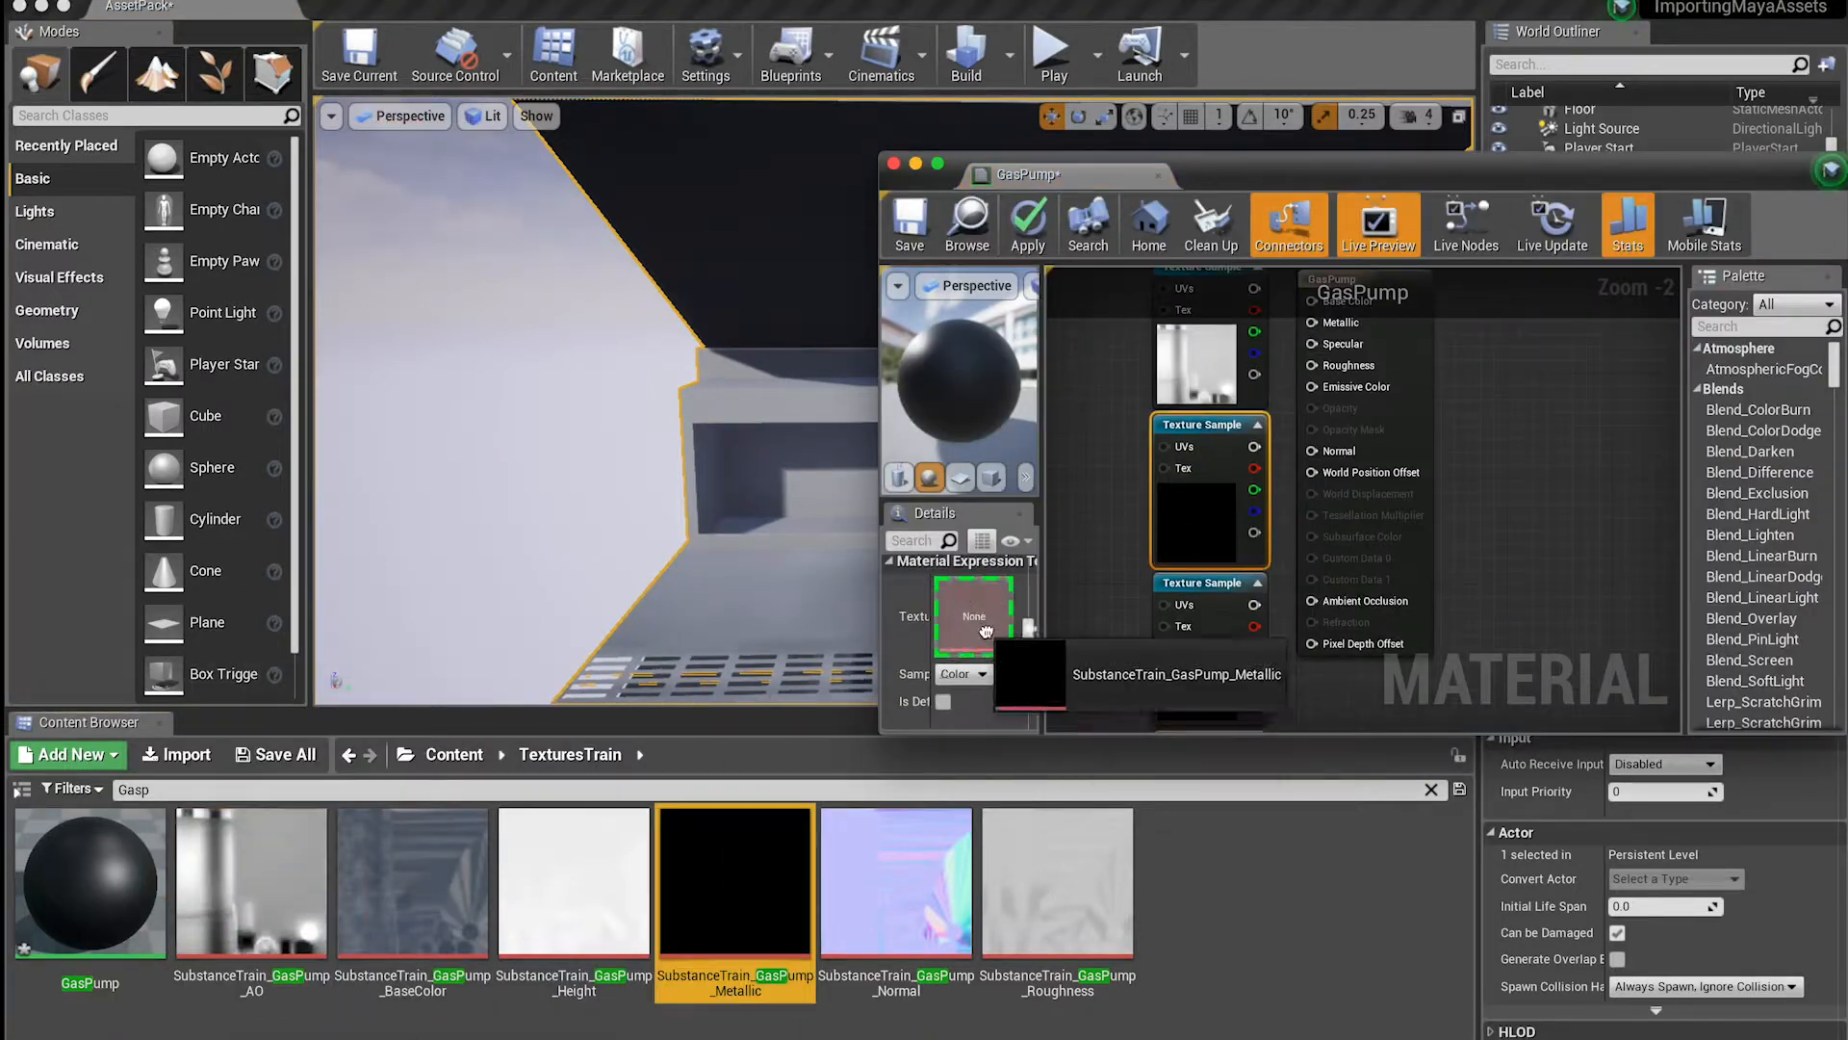
{"action": "left_click_drag", "start_coordinate": [1255, 316], "coordinate": [1280, 501]}
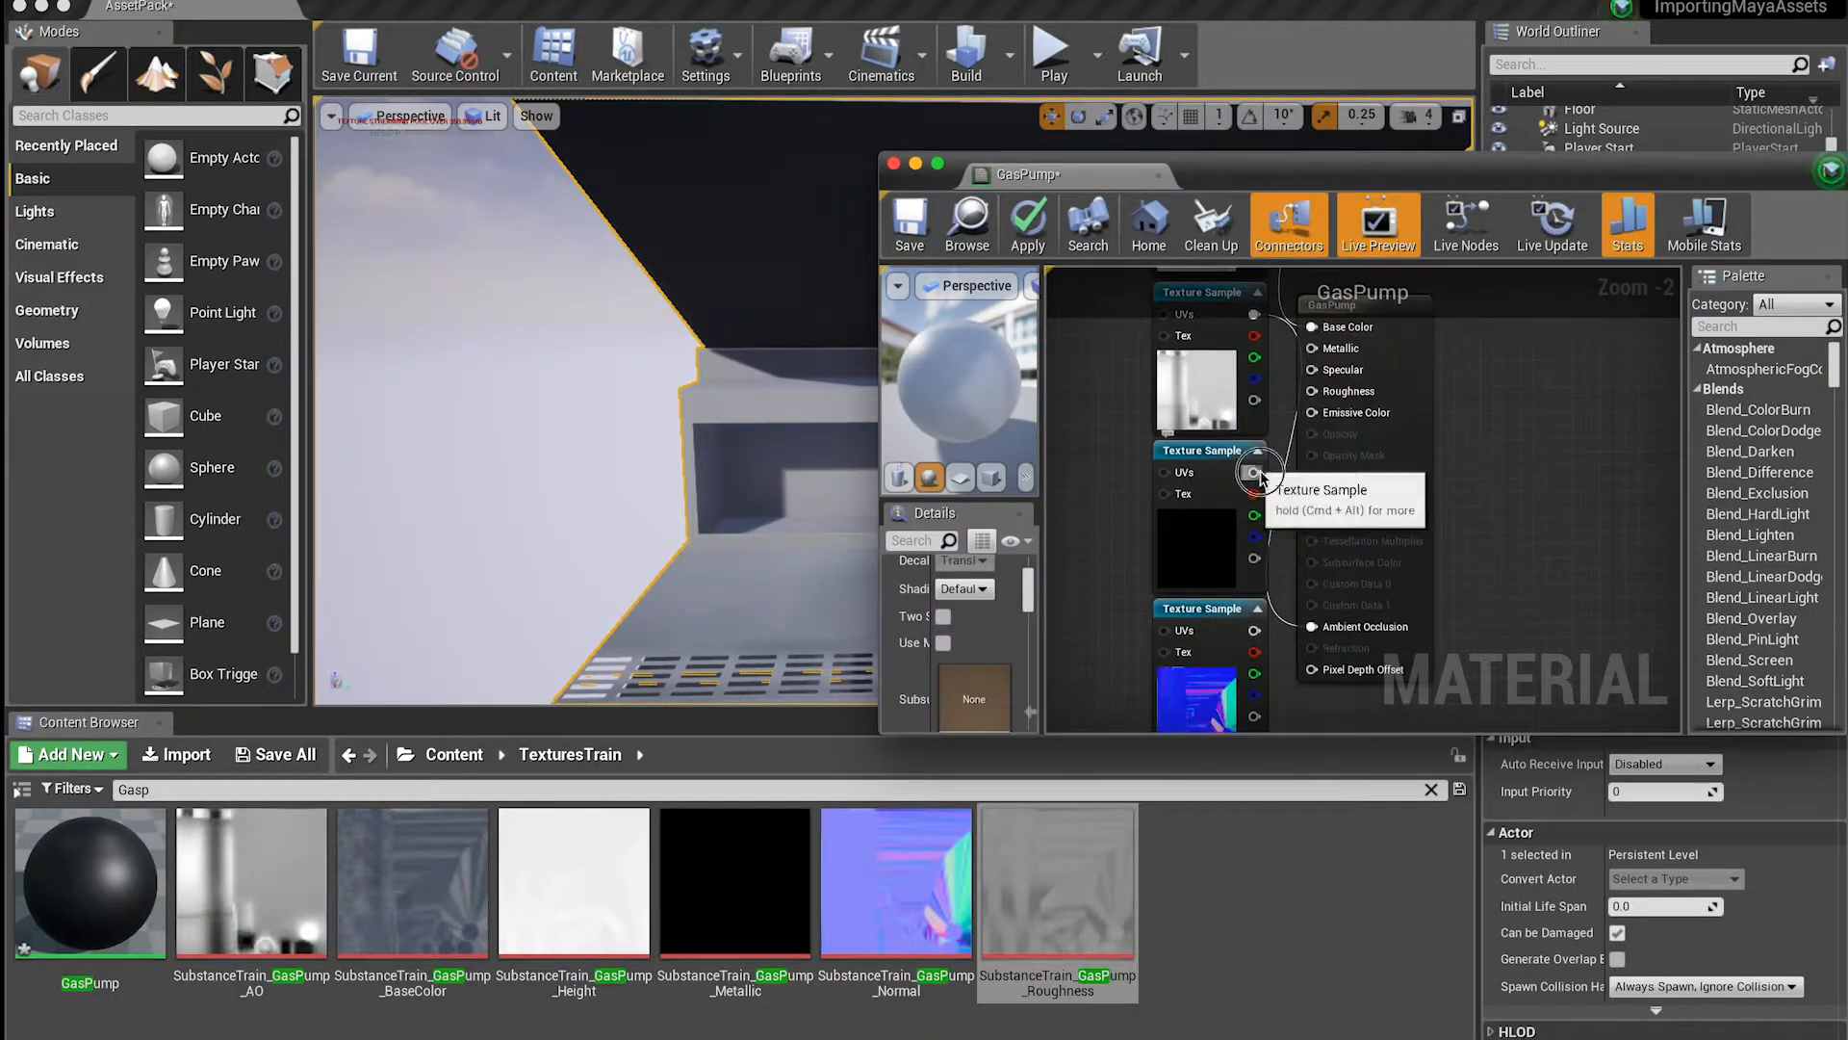
{"action": "left_click", "coordinate": [1027, 226]}
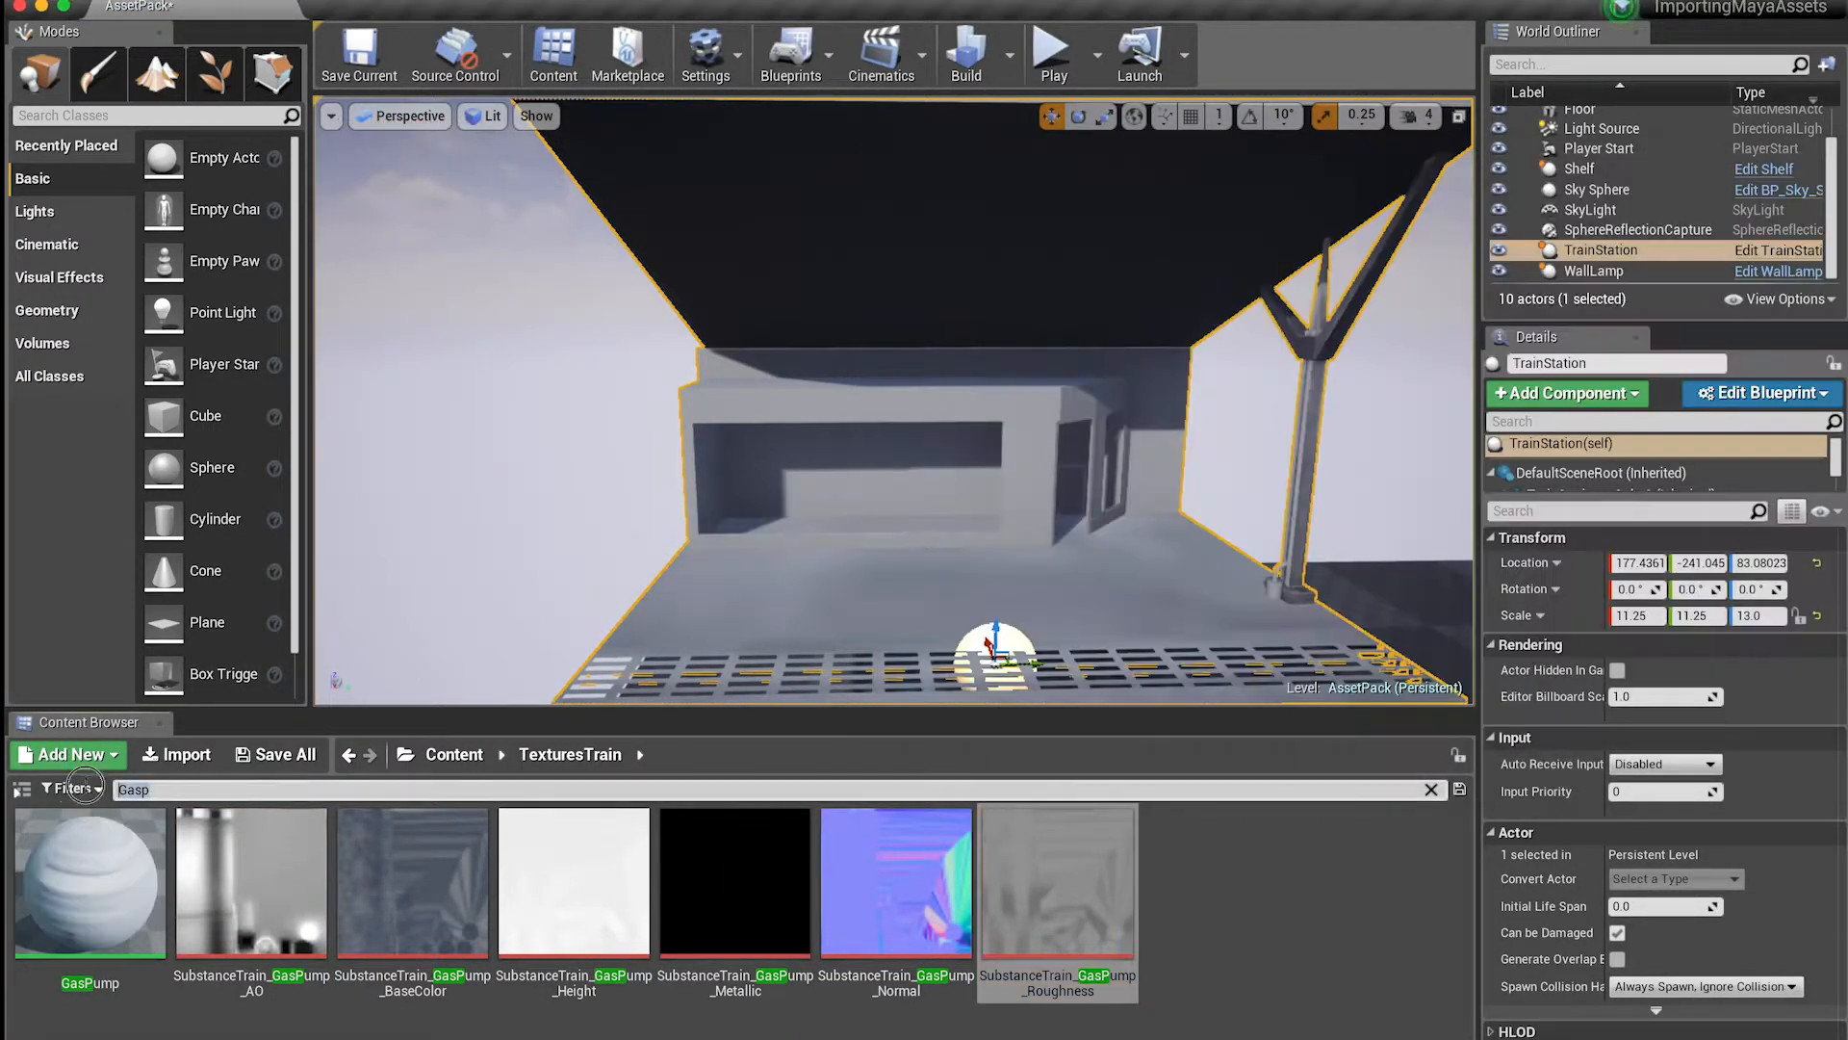
Create a material named Glass in the TexturesTrain folder and filter the folder by "Glass"
{"action": "right_click", "coordinate": [741, 1011]}
{"action": "left_click", "coordinate": [867, 511]}
{"action": "type", "text": "Glass]"}
{"action": "key", "text": "BackSpace"}
{"action": "key", "text": "Return"}
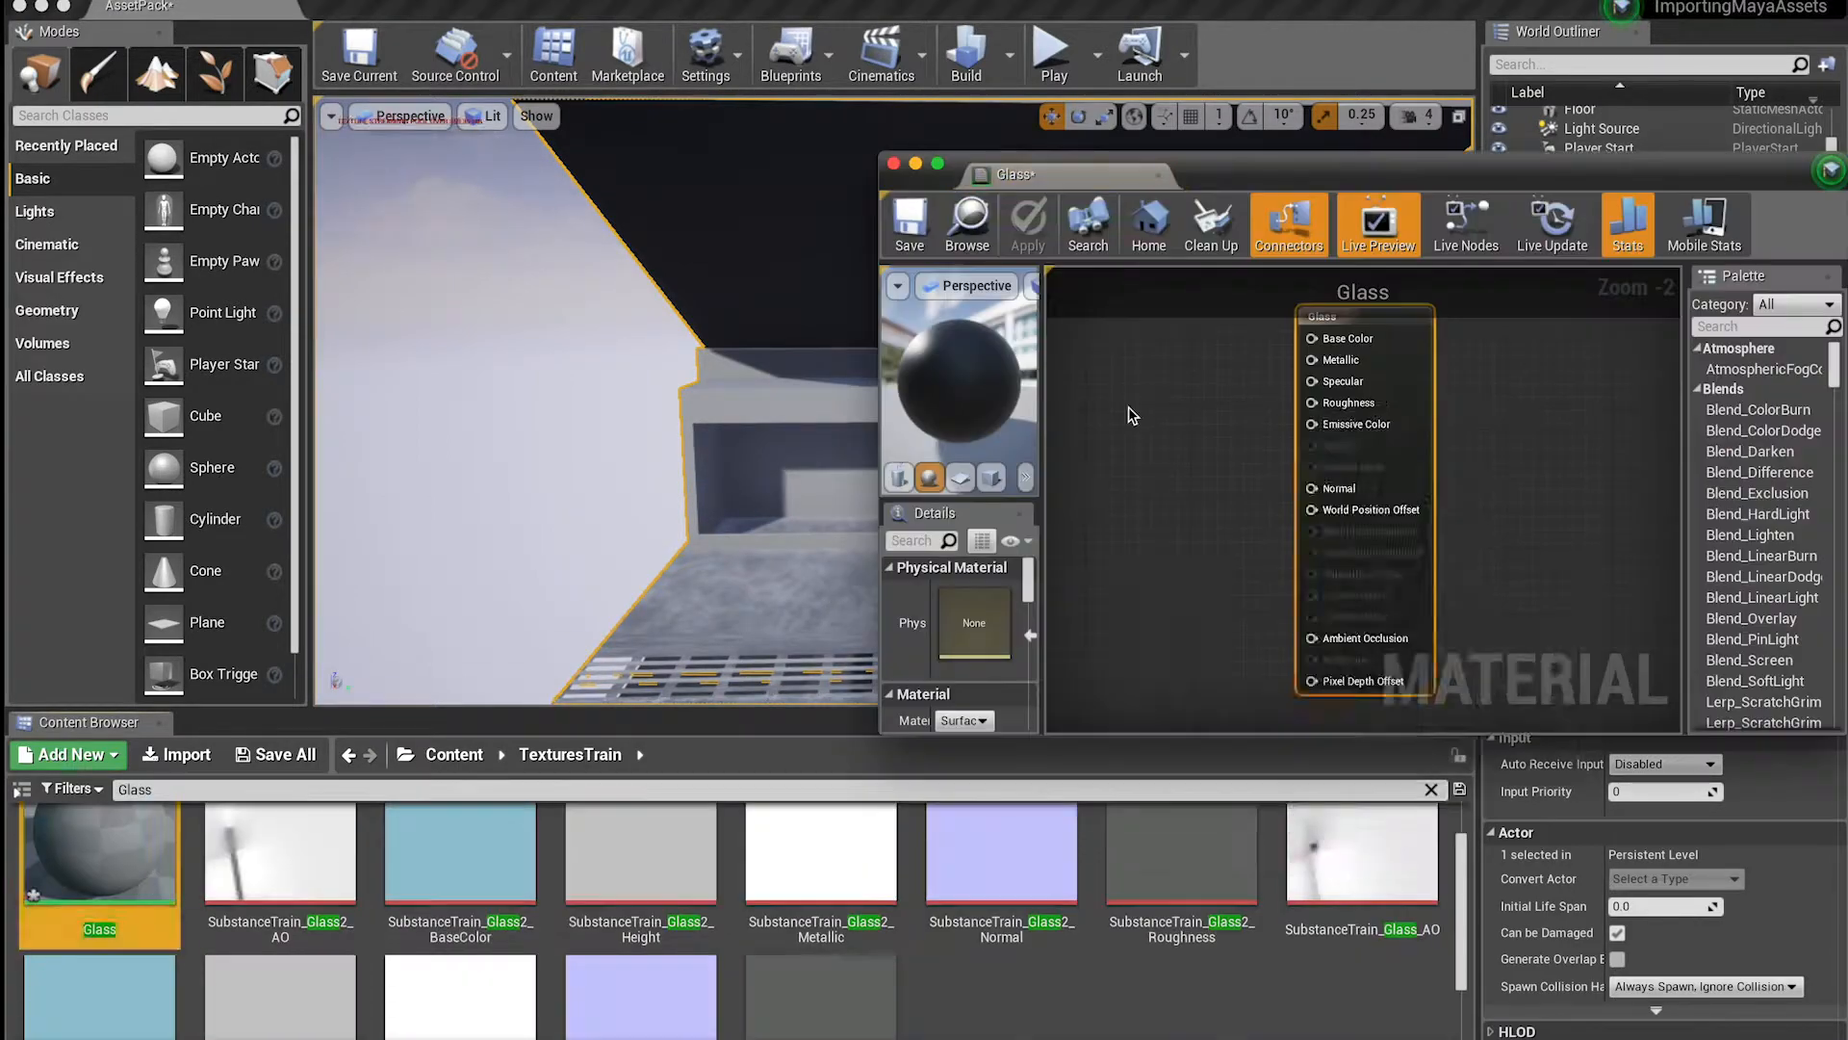
Add a column of five Texture Sample nodes to the Glass material
{"action": "right_click", "coordinate": [1145, 409]}
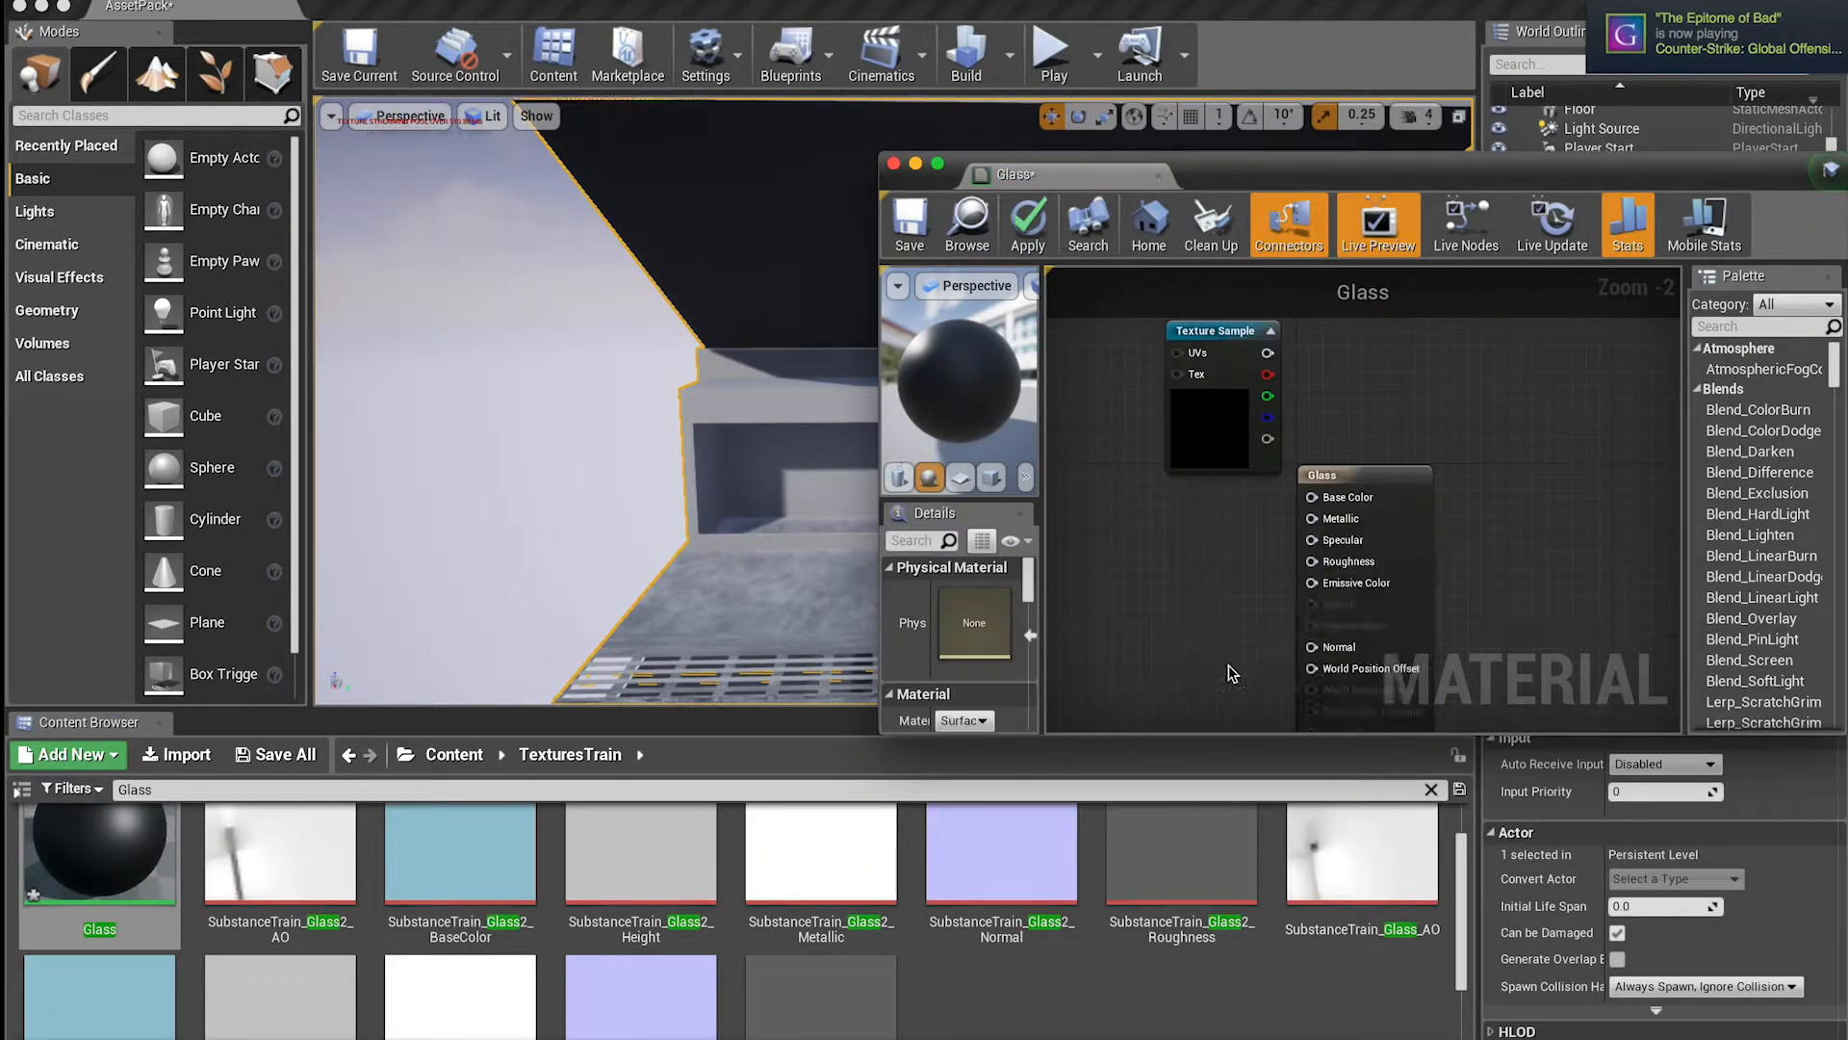
{"action": "right_click", "coordinate": [1235, 677]}
{"action": "type", "text": "text"}
{"action": "key", "text": "Return"}
{"action": "right_click", "coordinate": [1215, 404]}
{"action": "type", "text": "text"}
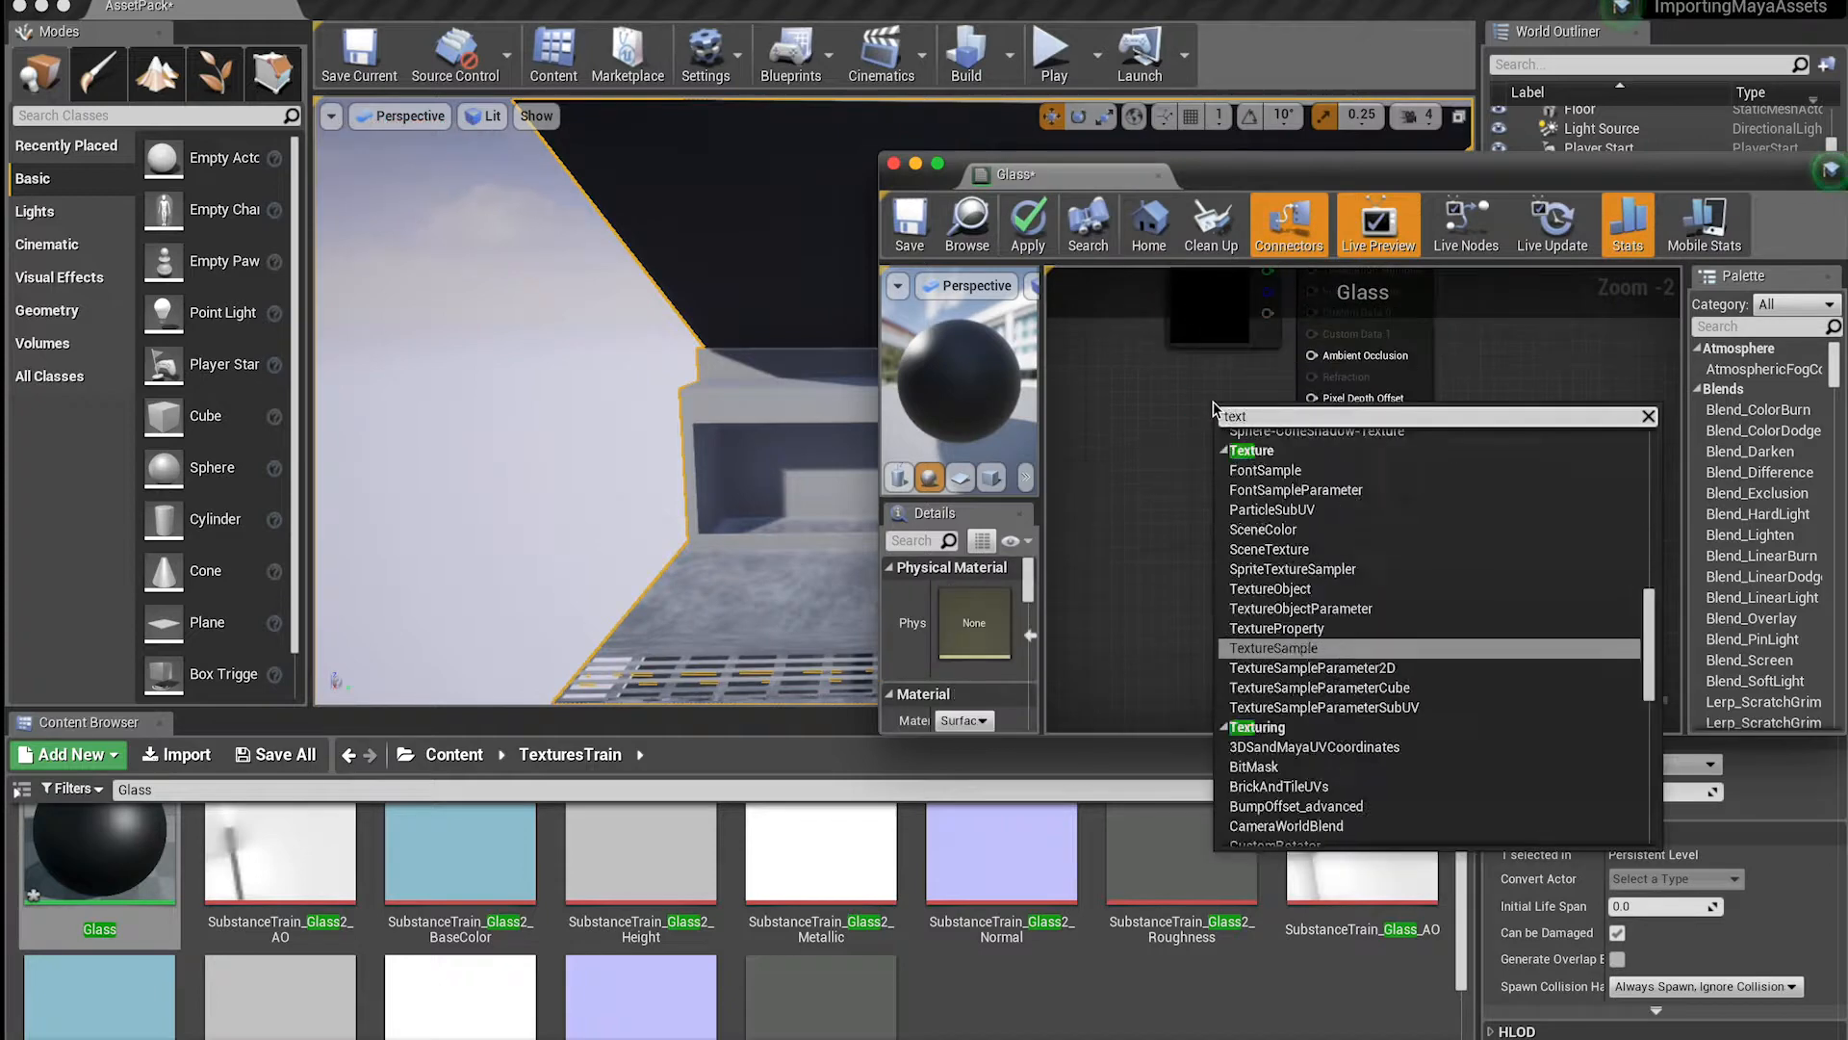
{"action": "key", "text": "Return"}
{"action": "right_click", "coordinate": [1233, 577]}
{"action": "type", "text": "text"}
{"action": "key", "text": "Return"}
{"action": "left_click_drag", "start_coordinate": [1287, 586], "coordinate": [1221, 532]}
Assign the Glass2 BaseColor, AO, Metallic, Normal and Roughness textures to the Glass material's Texture Sample nodes, in that order
{"action": "left_click_drag", "start_coordinate": [423, 881], "coordinate": [971, 677]}
{"action": "left_click", "coordinate": [1213, 515]}
{"action": "left_click_drag", "start_coordinate": [284, 861], "coordinate": [978, 682]}
{"action": "right_click_drag", "start_coordinate": [1121, 616], "coordinate": [1121, 465]}
{"action": "left_click", "coordinate": [1213, 520]}
{"action": "left_click_drag", "start_coordinate": [821, 862], "coordinate": [980, 742]}
{"action": "left_click_drag", "start_coordinate": [1001, 862], "coordinate": [970, 677]}
{"action": "left_click", "coordinate": [1205, 617]}
{"action": "left_click_drag", "start_coordinate": [1182, 856], "coordinate": [971, 677]}
{"action": "right_click_drag", "start_coordinate": [1121, 414], "coordinate": [1122, 713]}
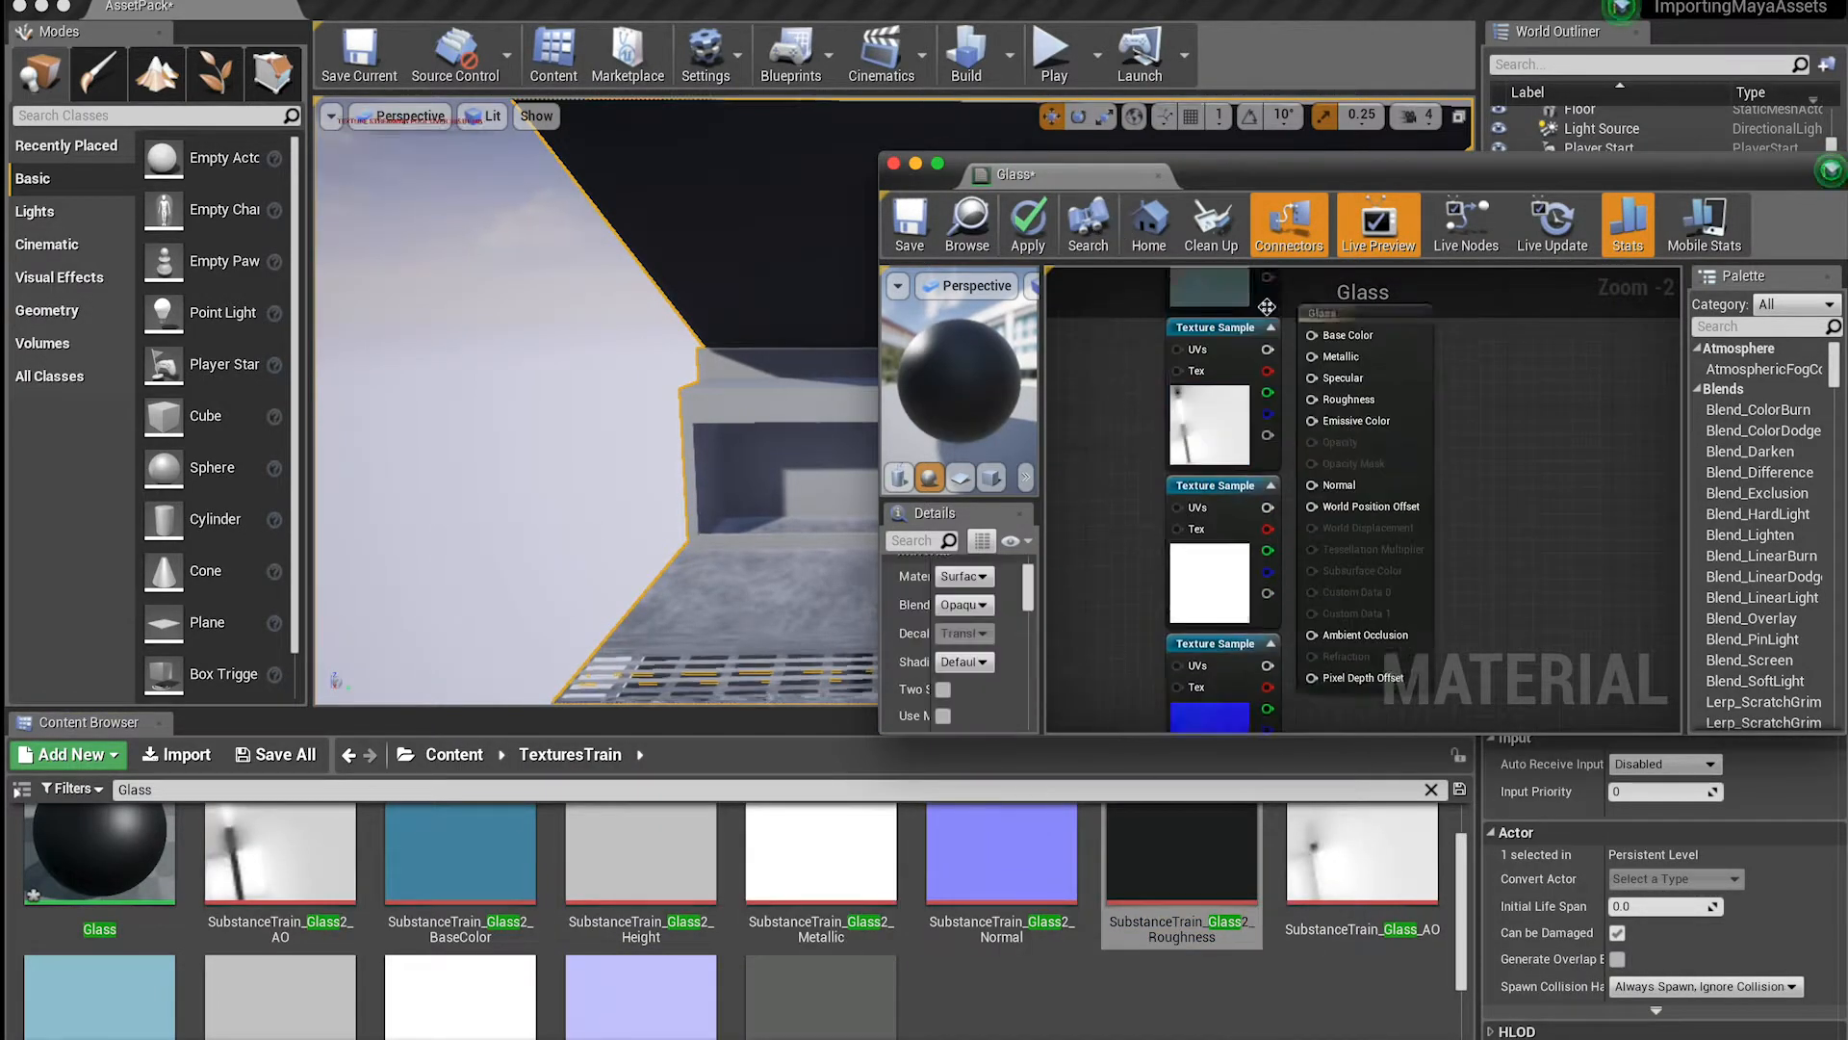
Connect the Texture Sample nodes to the Glass material's matching inputs, then save and close the material
{"action": "left_click_drag", "start_coordinate": [1308, 402], "coordinate": [1312, 401]}
{"action": "left_click_drag", "start_coordinate": [1267, 722], "coordinate": [1313, 604]}
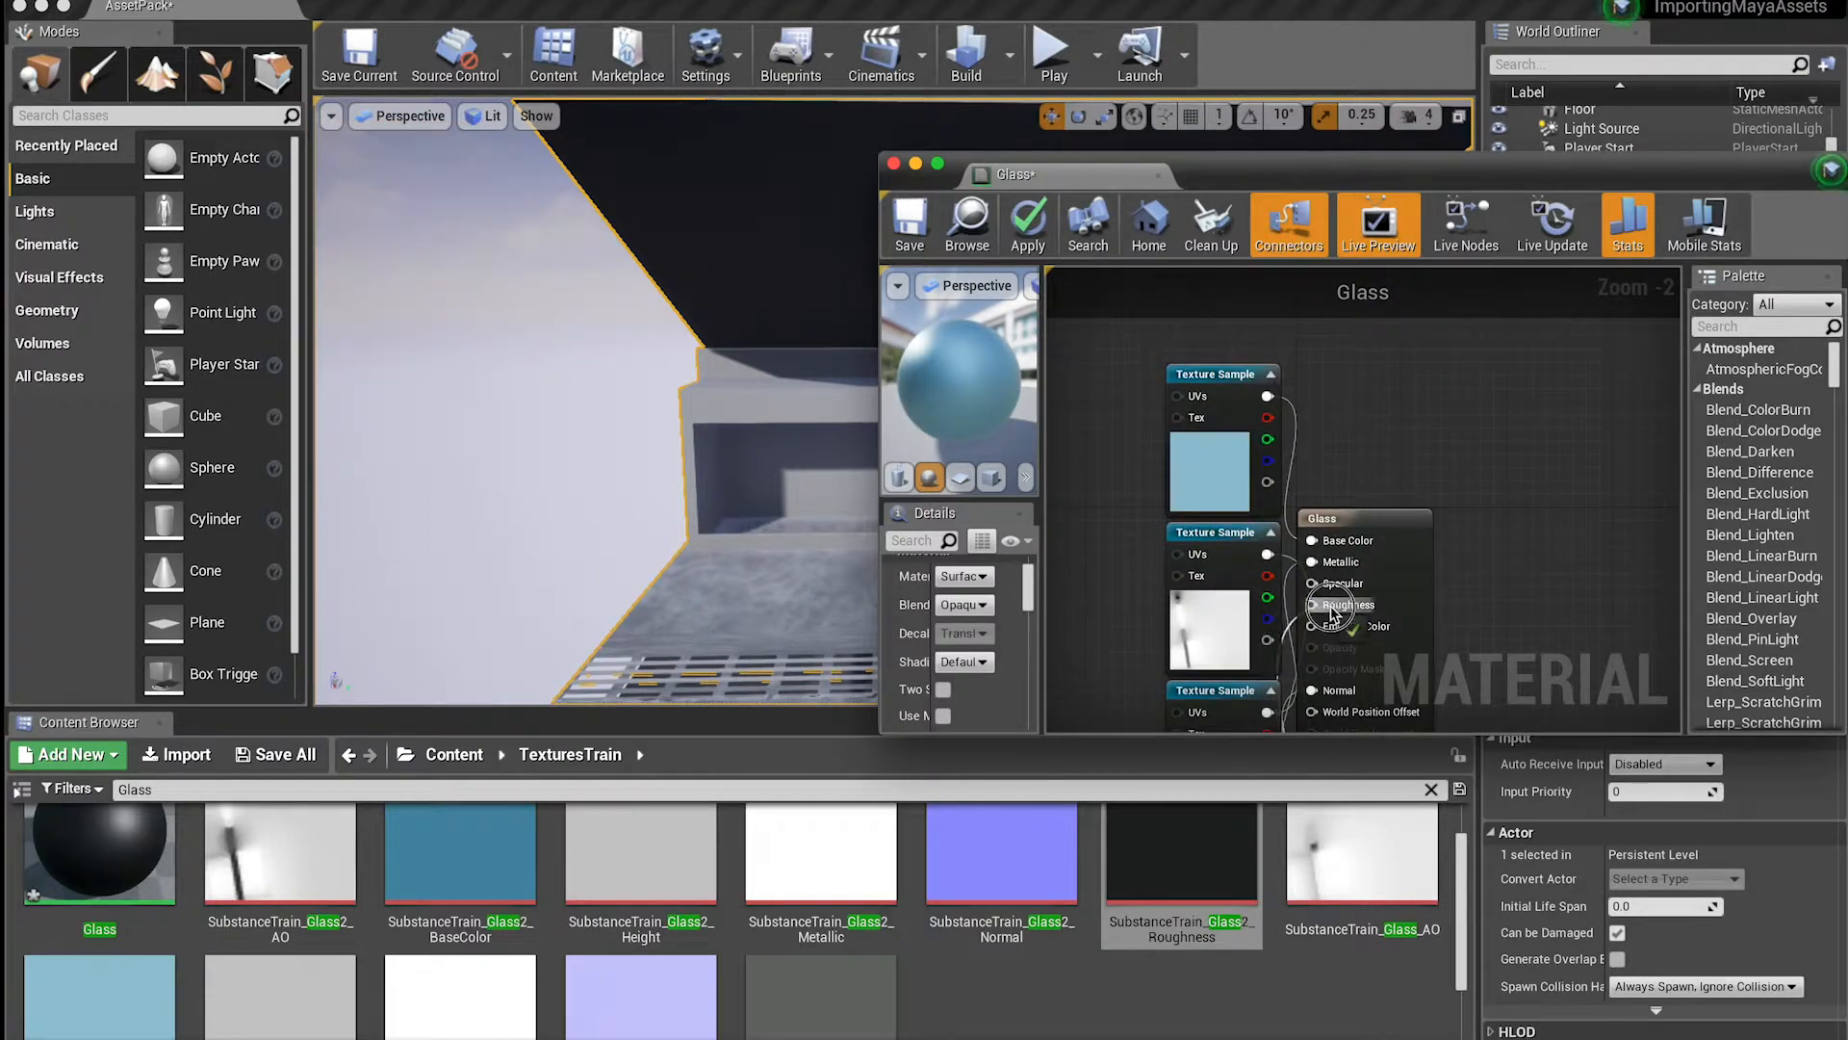
{"action": "left_click", "coordinate": [908, 224]}
{"action": "left_click", "coordinate": [894, 163]}
Create the Building and Building1 materials in the TexturesTrain folder and filter the folder by "Building"
{"action": "left_click", "coordinate": [1431, 789]}
{"action": "scroll", "coordinate": [626, 944], "scroll_direction": "down", "scroll_amount": 20}
{"action": "right_click", "coordinate": [625, 975]}
{"action": "key", "text": "Escape"}
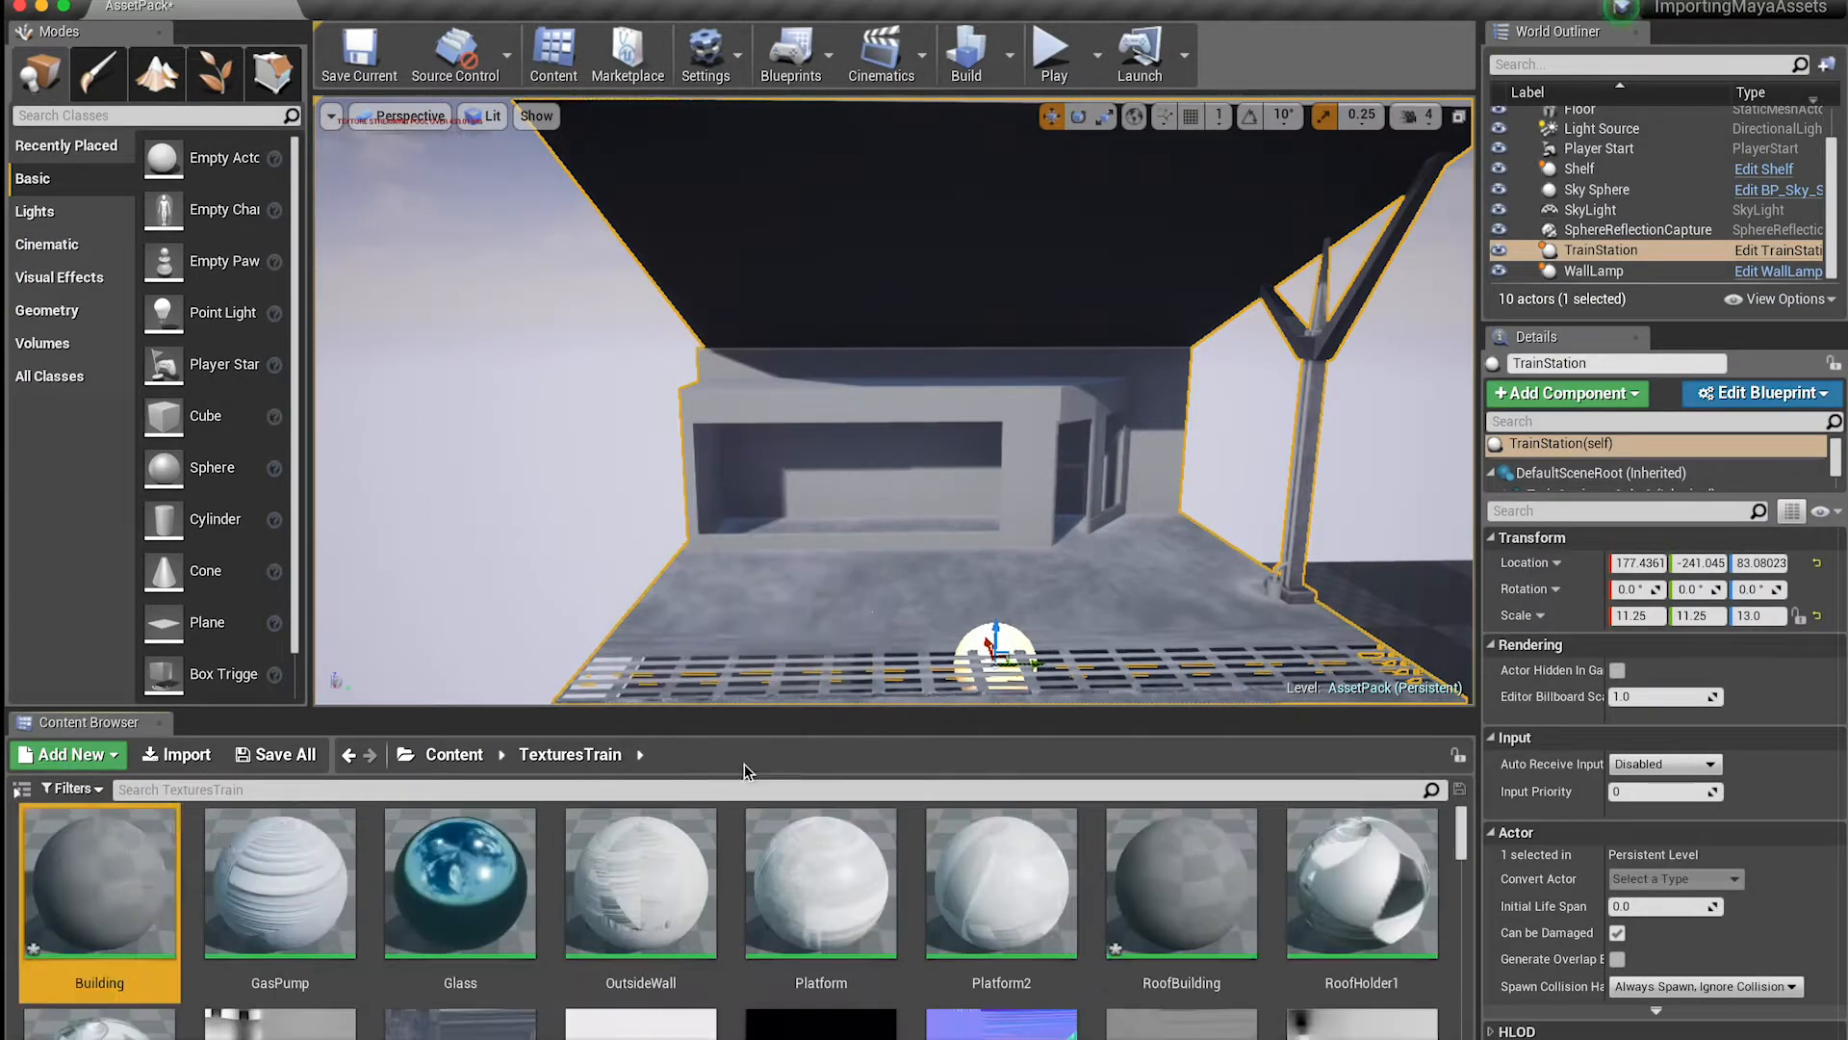
{"action": "left_click", "coordinate": [271, 885]}
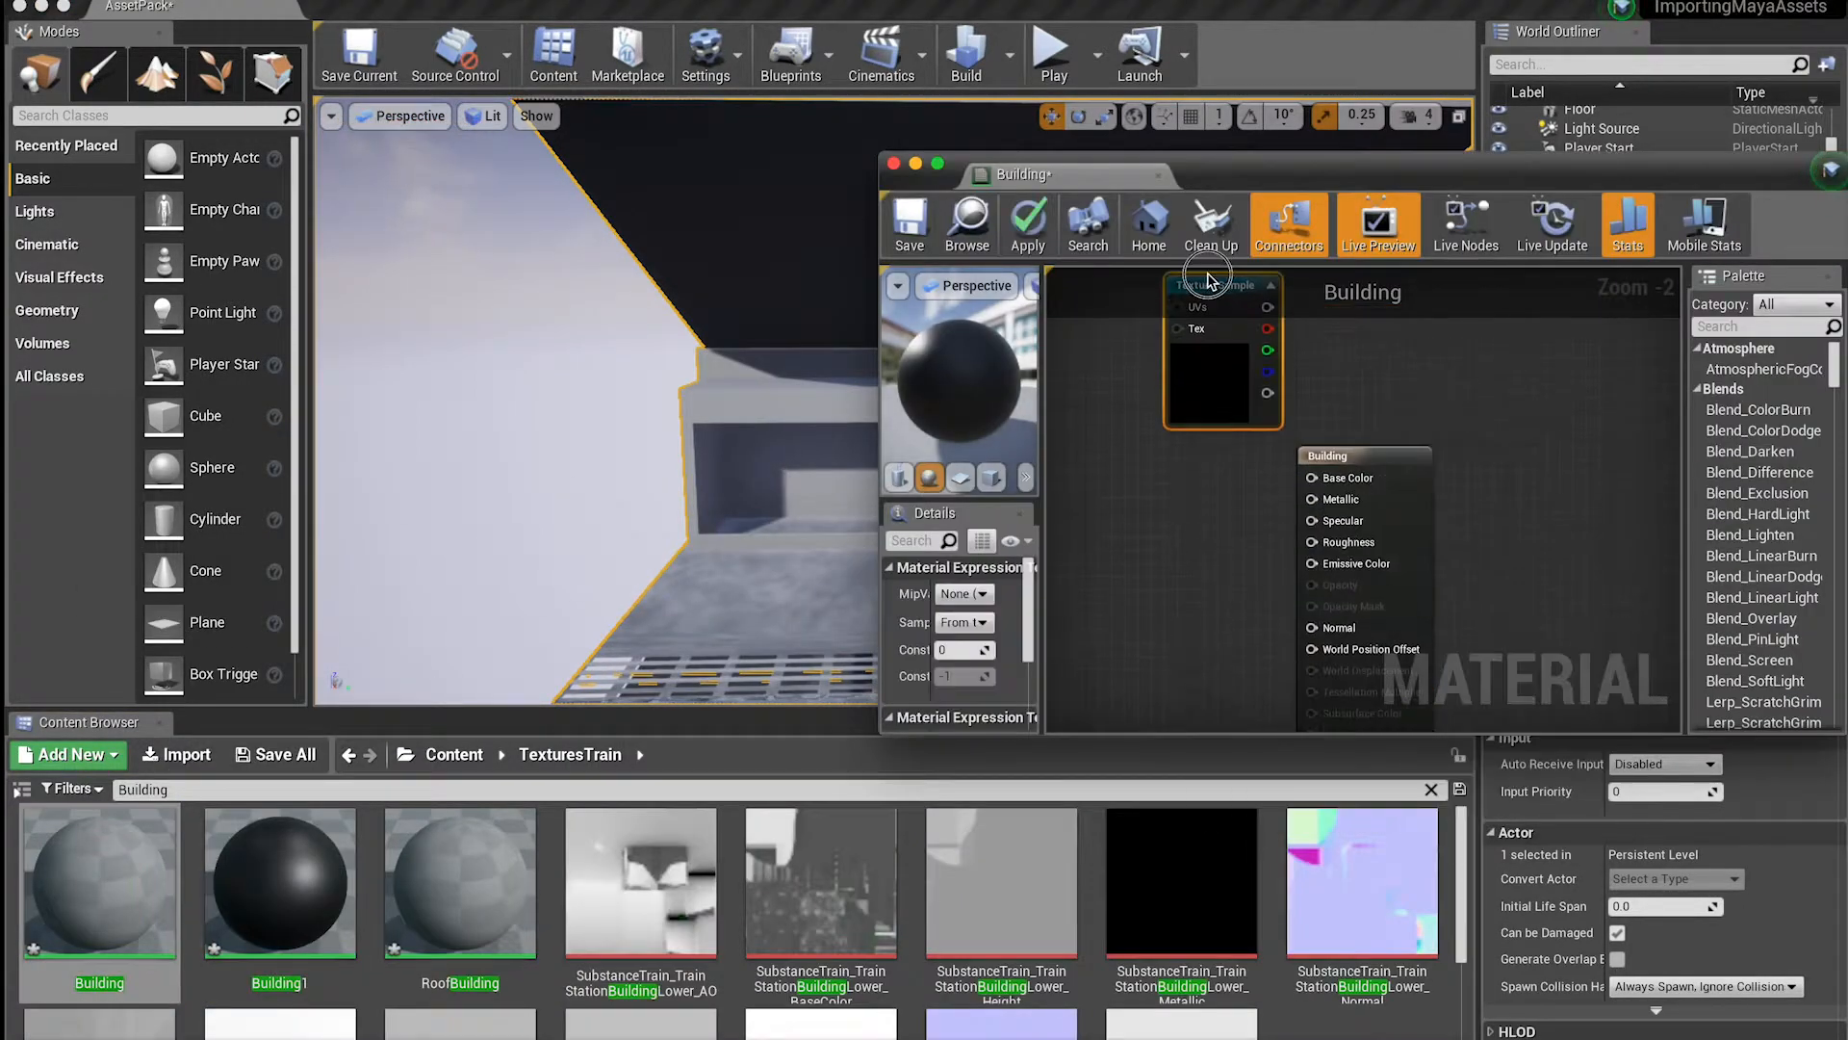
Add four more Texture Sample nodes to the Building material, making a column of five
{"action": "right_click", "coordinate": [1195, 557]}
{"action": "type", "text": "tex"}
{"action": "key", "text": "Return"}
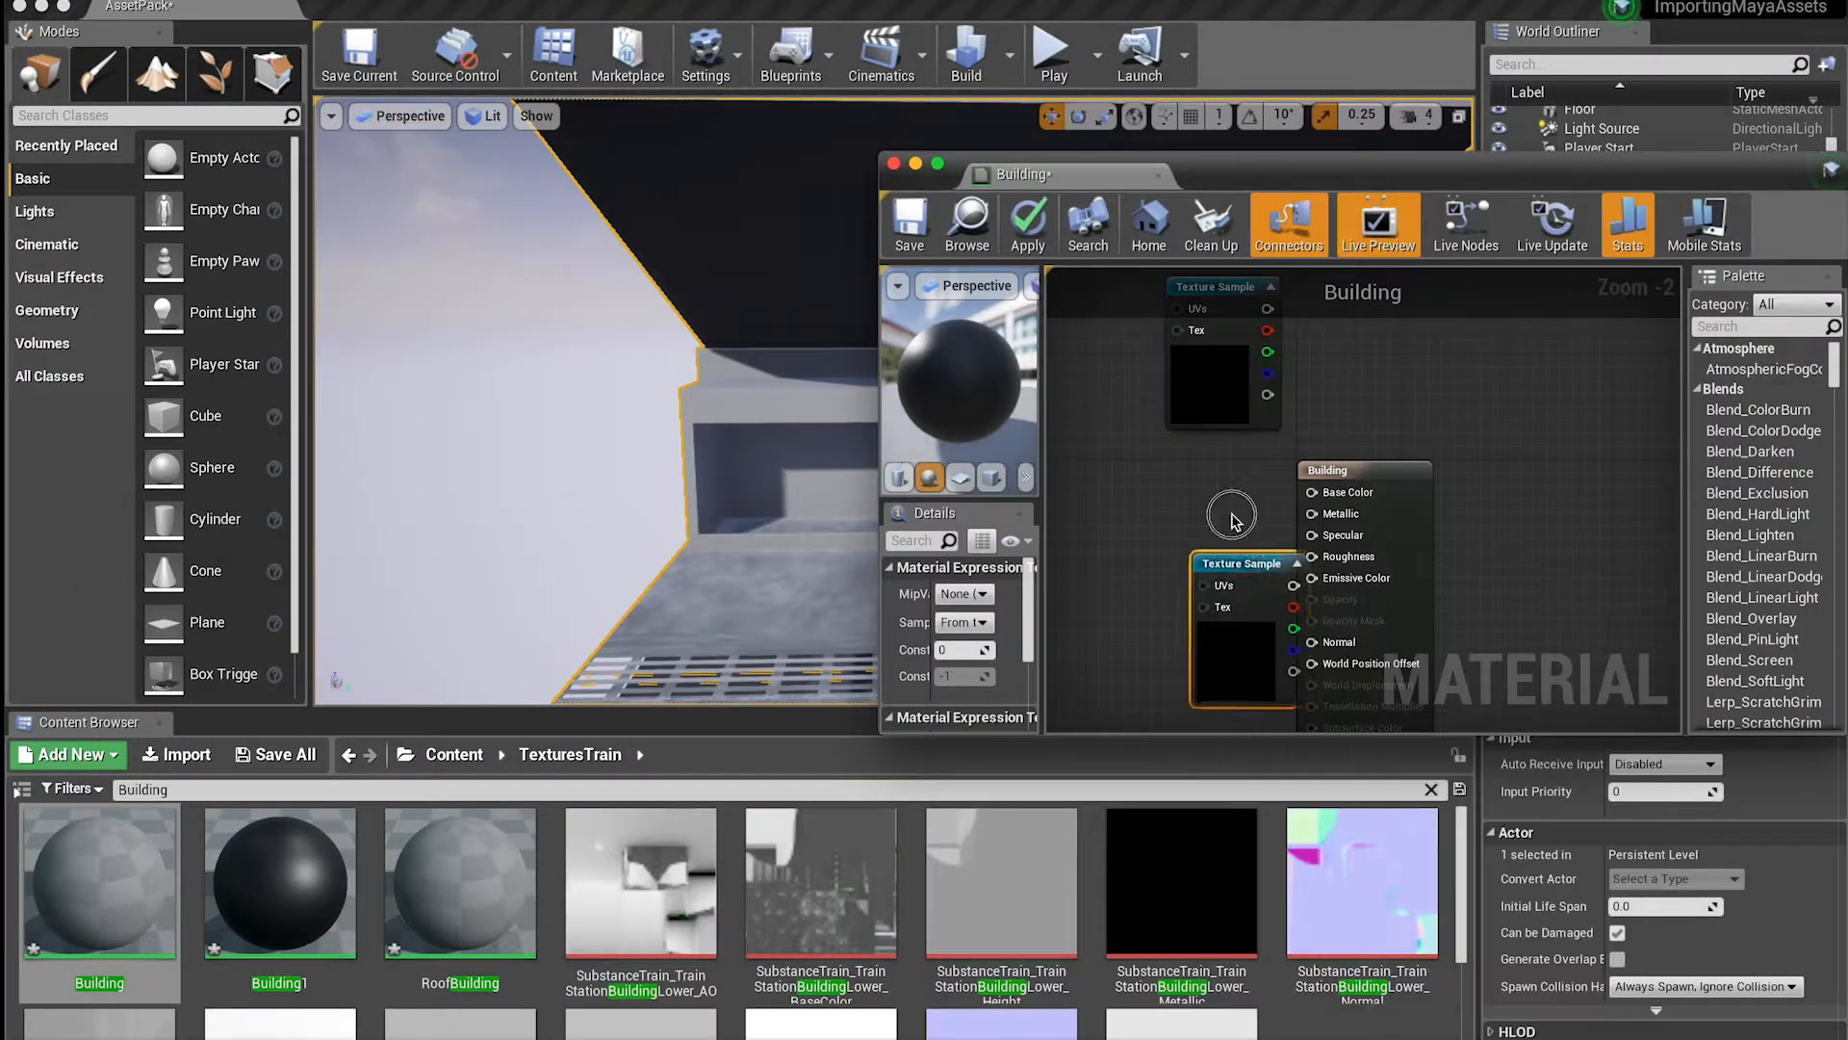
{"action": "left_click_drag", "start_coordinate": [1232, 564], "coordinate": [1205, 444]}
{"action": "right_click_drag", "start_coordinate": [1203, 616], "coordinate": [1204, 385]}
{"action": "right_click", "coordinate": [1202, 488]}
{"action": "key", "text": "Return"}
{"action": "right_click", "coordinate": [1221, 592]}
{"action": "right_click", "coordinate": [1190, 713]}
{"action": "type", "text": "tex"}
{"action": "key", "text": "Return"}
{"action": "left_click_drag", "start_coordinate": [1217, 719], "coordinate": [1223, 571]}
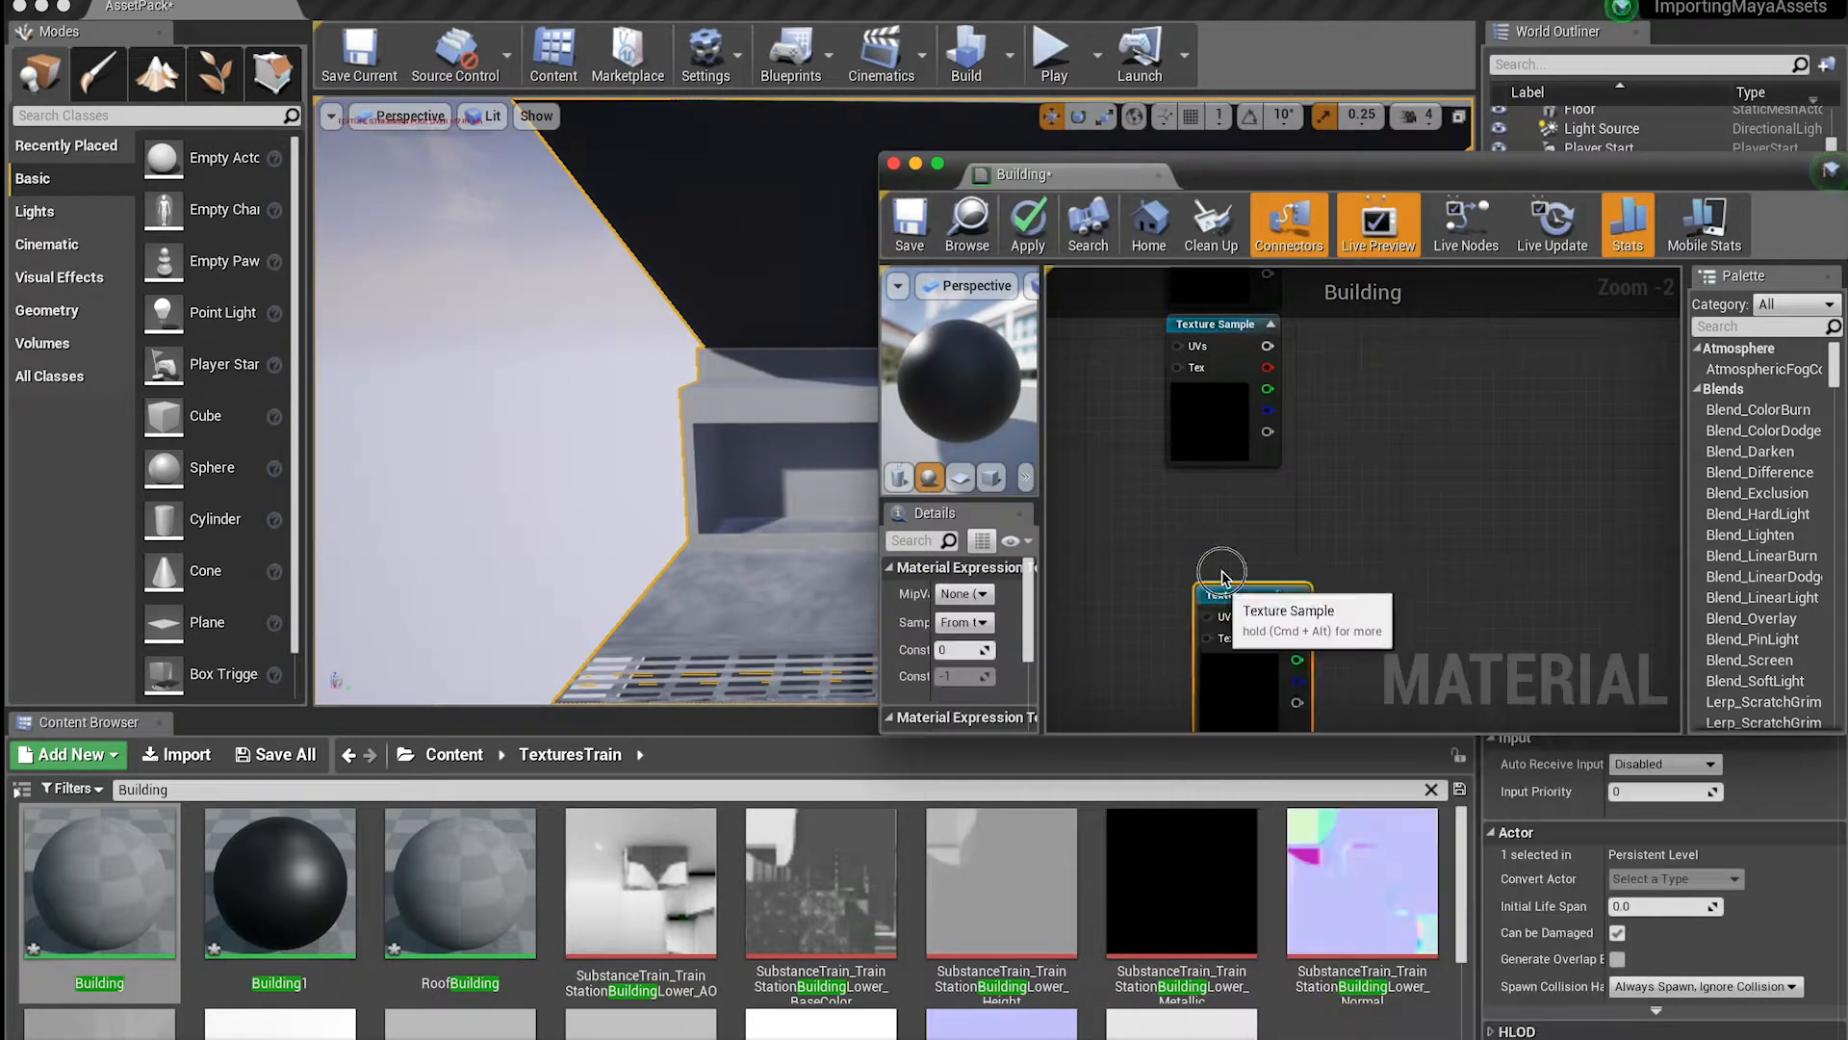
Assign the TrainStationBuildingLower BaseColor, AO, Metallic, Normal and Roughness textures to the Building material's Texture Sample nodes, in that order
{"action": "scroll", "coordinate": [1560, 674], "scroll_direction": "down", "scroll_amount": 2}
{"action": "left_click_drag", "start_coordinate": [821, 884], "coordinate": [977, 572]}
{"action": "left_click", "coordinate": [1336, 426]}
{"action": "left_click_drag", "start_coordinate": [640, 883], "coordinate": [977, 573]}
{"action": "left_click", "coordinate": [1336, 533]}
{"action": "left_click_drag", "start_coordinate": [1181, 884], "coordinate": [985, 561]}
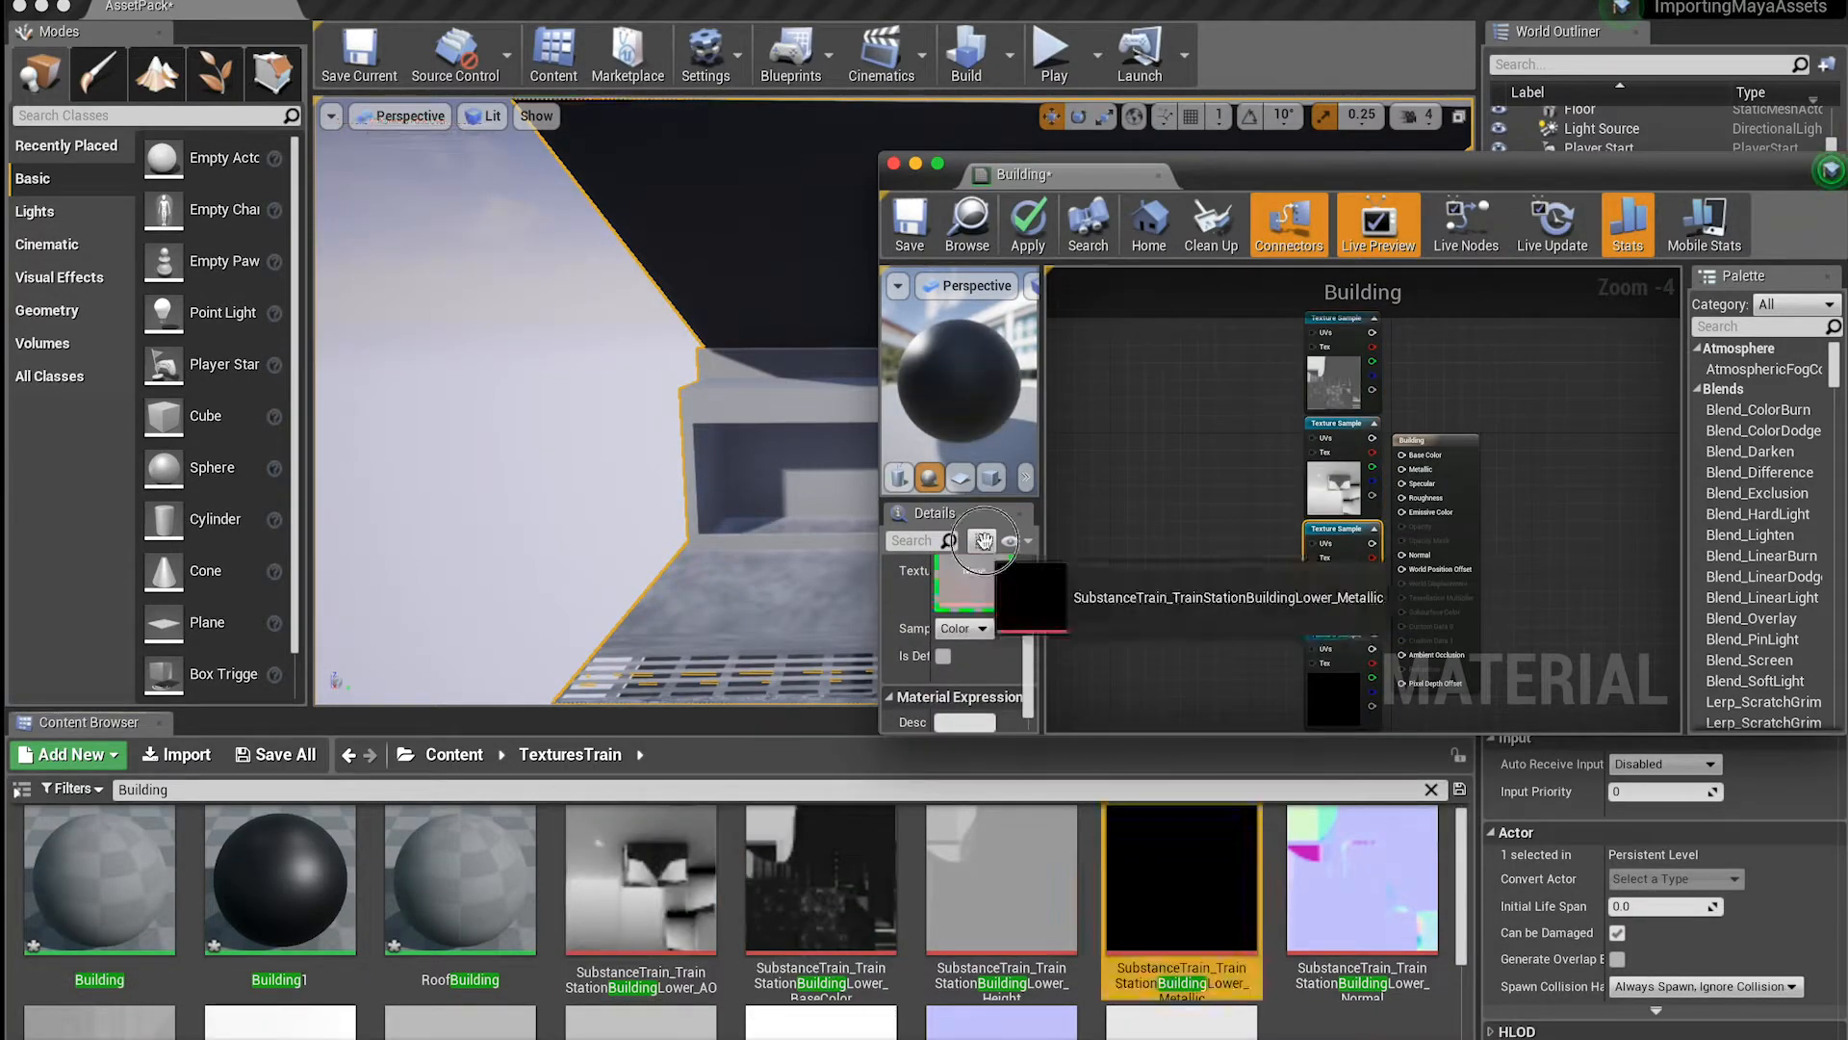
{"action": "left_click", "coordinate": [1336, 556]}
{"action": "left_click_drag", "start_coordinate": [1362, 882], "coordinate": [982, 580]}
{"action": "right_click_drag", "start_coordinate": [1203, 626], "coordinate": [1204, 496]}
{"action": "left_click", "coordinate": [1336, 533]}
{"action": "scroll", "coordinate": [674, 895], "scroll_direction": "down", "scroll_amount": 3}
{"action": "left_click_drag", "start_coordinate": [100, 924], "coordinate": [1173, 703]}
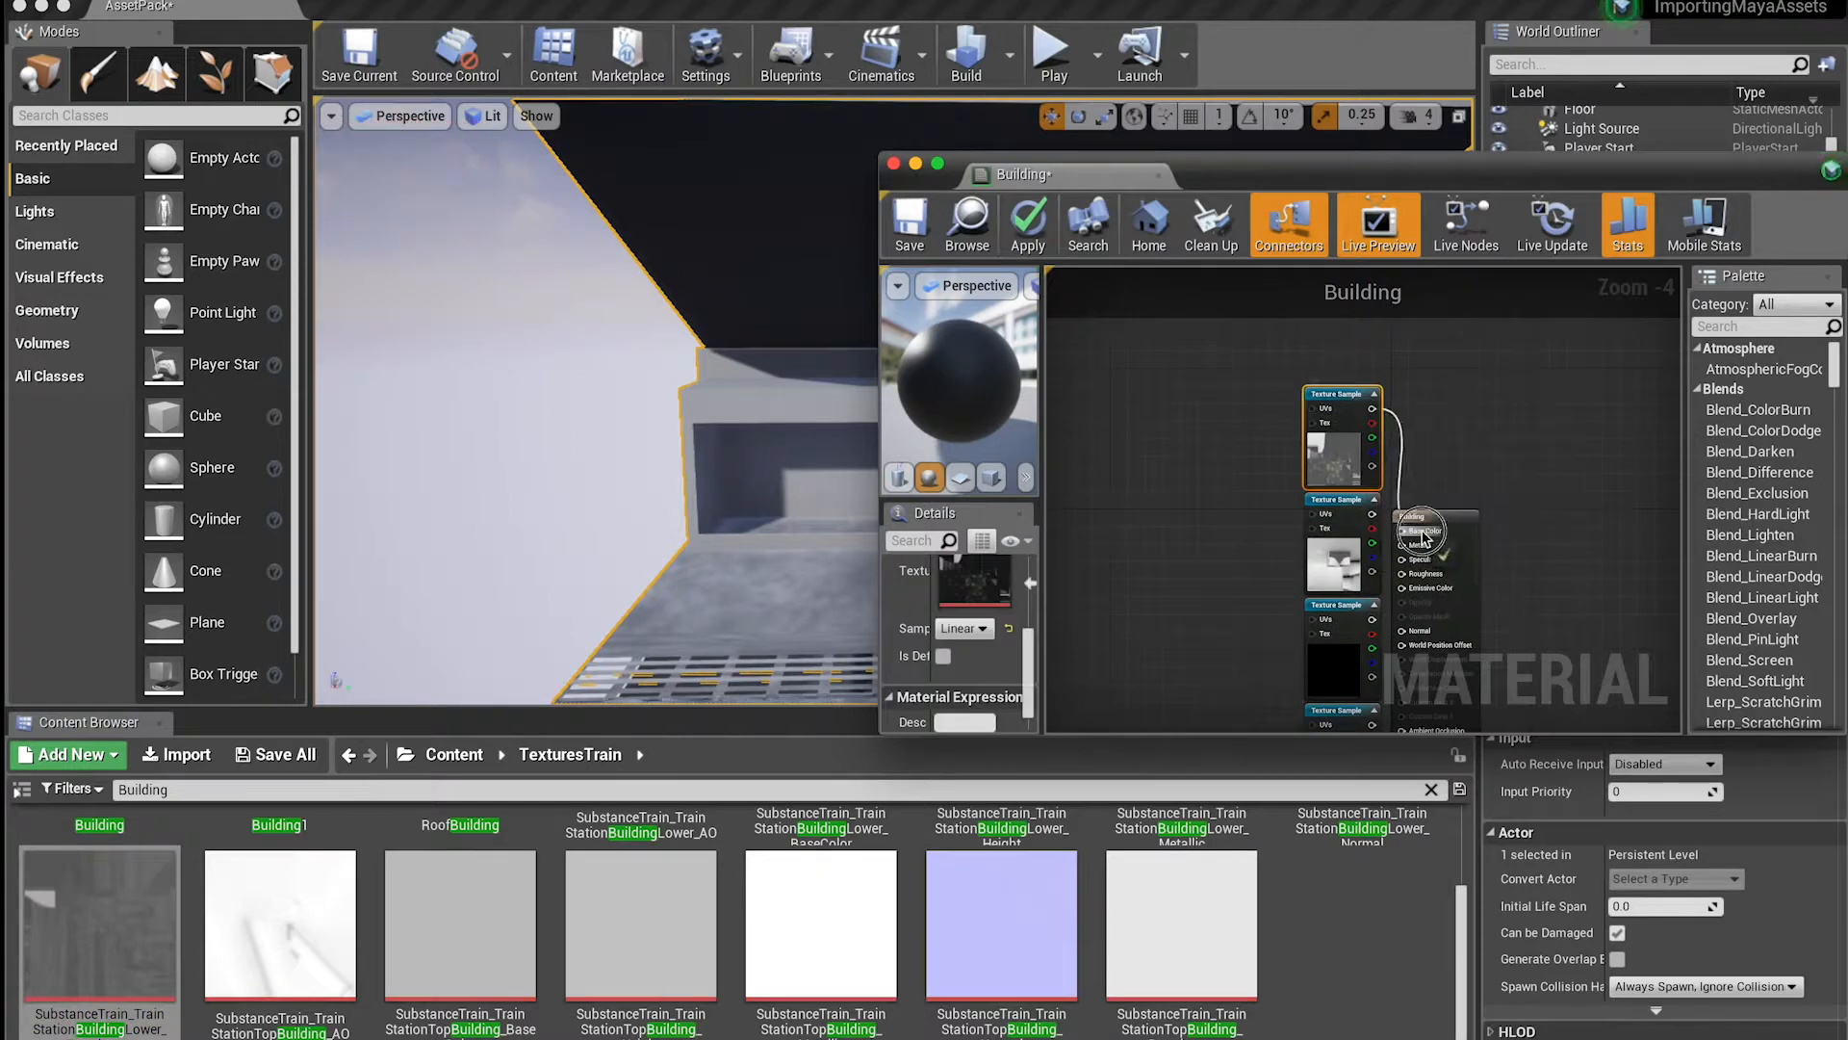
Connect the Texture Sample nodes to the Building material's matching inputs and save the material
{"action": "left_click_drag", "start_coordinate": [1403, 357], "coordinate": [1402, 355]}
{"action": "left_click", "coordinate": [909, 225]}
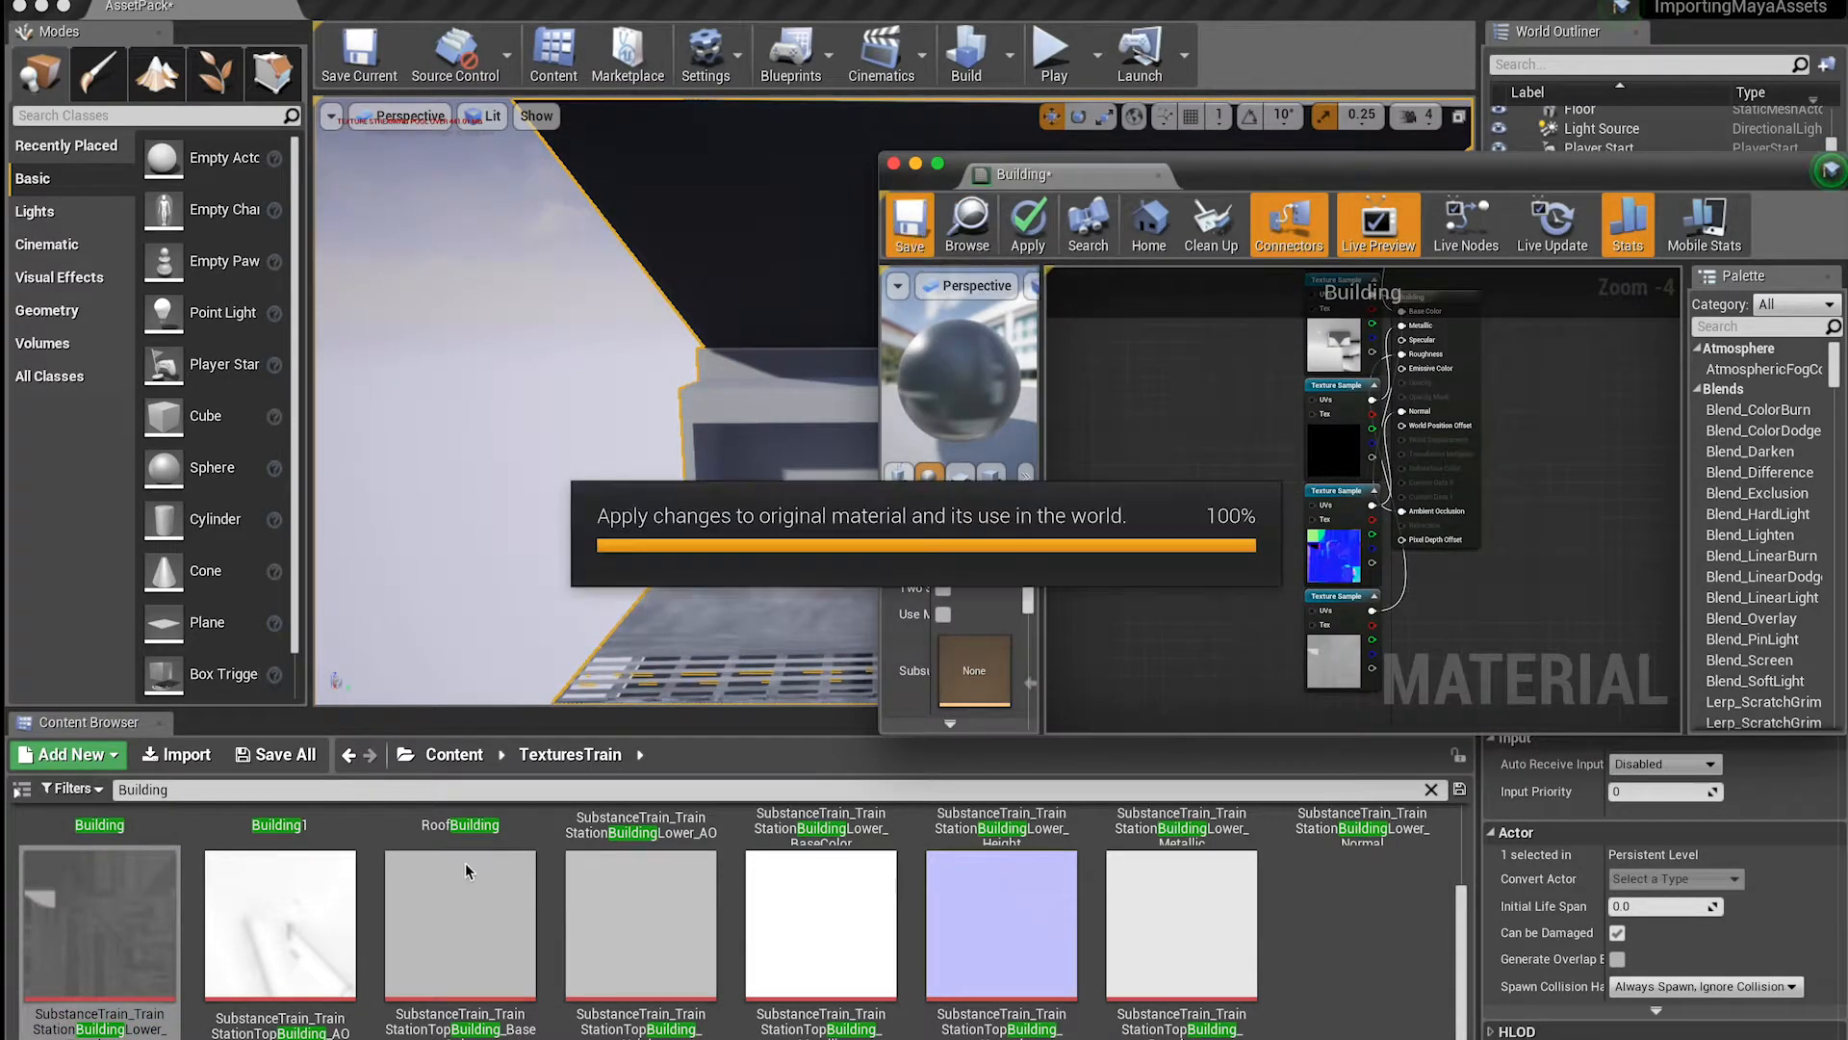
Open the Building1 material and add a column of Texture Sample nodes beside its main node
{"action": "scroll", "coordinate": [466, 870], "scroll_direction": "up", "scroll_amount": 3}
{"action": "double_click", "coordinate": [279, 884]}
{"action": "right_click", "coordinate": [1246, 423]}
{"action": "type", "text": "tex"}
{"action": "key", "text": "Return"}
{"action": "right_click", "coordinate": [1193, 662]}
{"action": "type", "text": "text"}
{"action": "key", "text": "Return"}
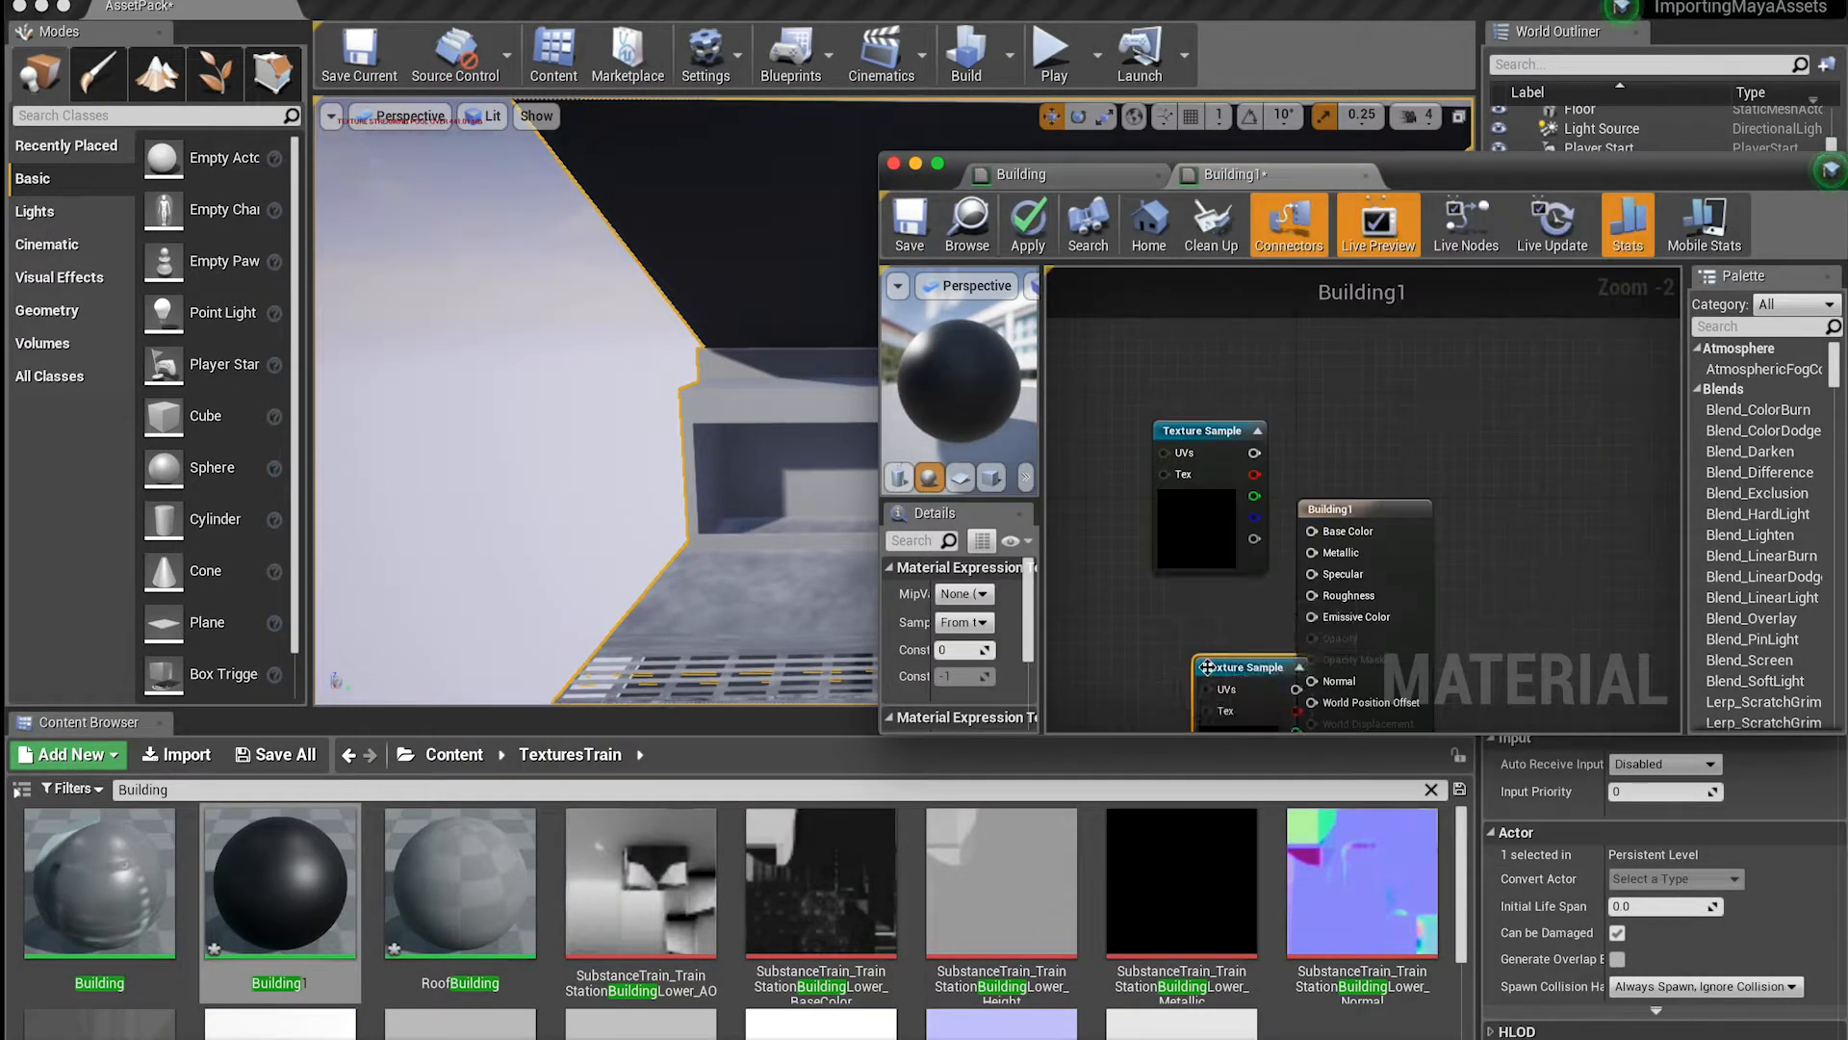
{"action": "right_click_drag", "start_coordinate": [1527, 728], "coordinate": [1526, 392]}
{"action": "right_click", "coordinate": [1163, 448]}
{"action": "type", "text": "text"}
{"action": "key", "text": "Return"}
{"action": "right_click", "coordinate": [1196, 614]}
{"action": "type", "text": "text"}
{"action": "key", "text": "Return"}
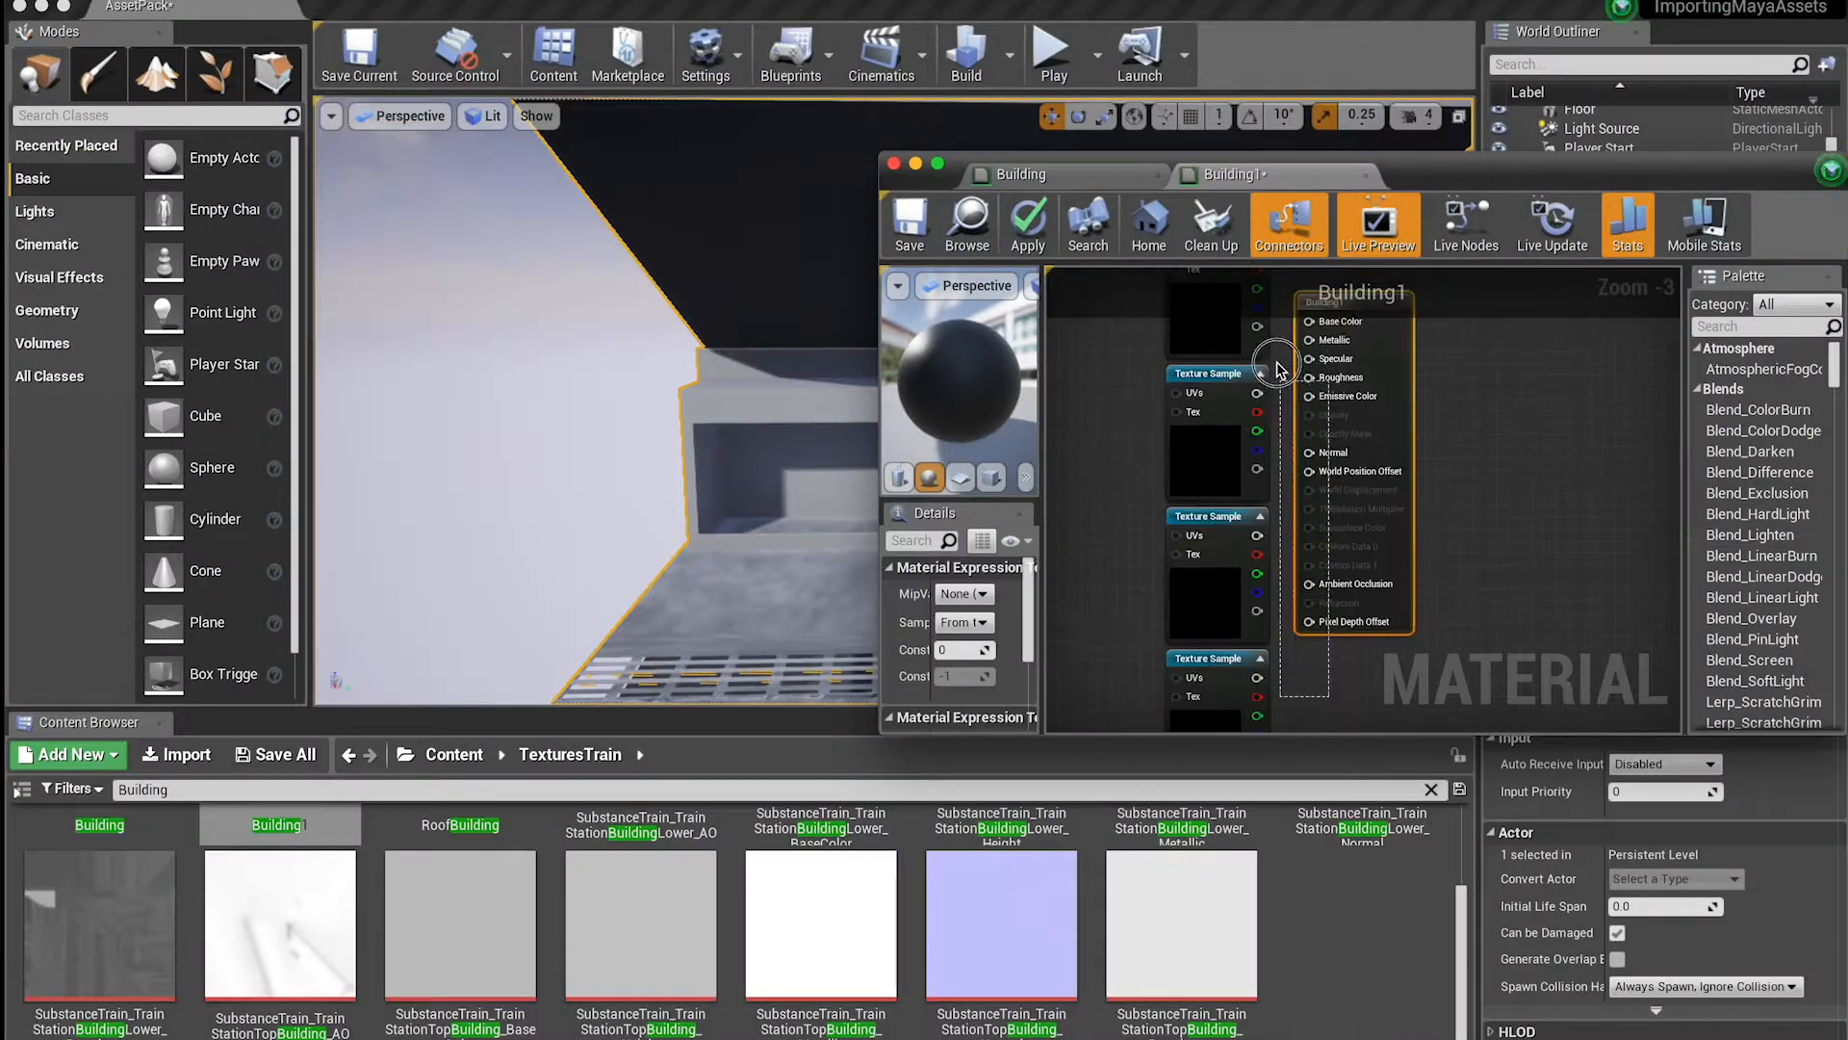
Assign the TrainStationTopBuilding textures to Building1's Texture Sample nodes, connect them to the matching inputs, and close the material
{"action": "left_click", "coordinate": [1208, 522]}
{"action": "left_click", "coordinate": [460, 924]}
{"action": "left_click_drag", "start_coordinate": [279, 925], "coordinate": [960, 602]}
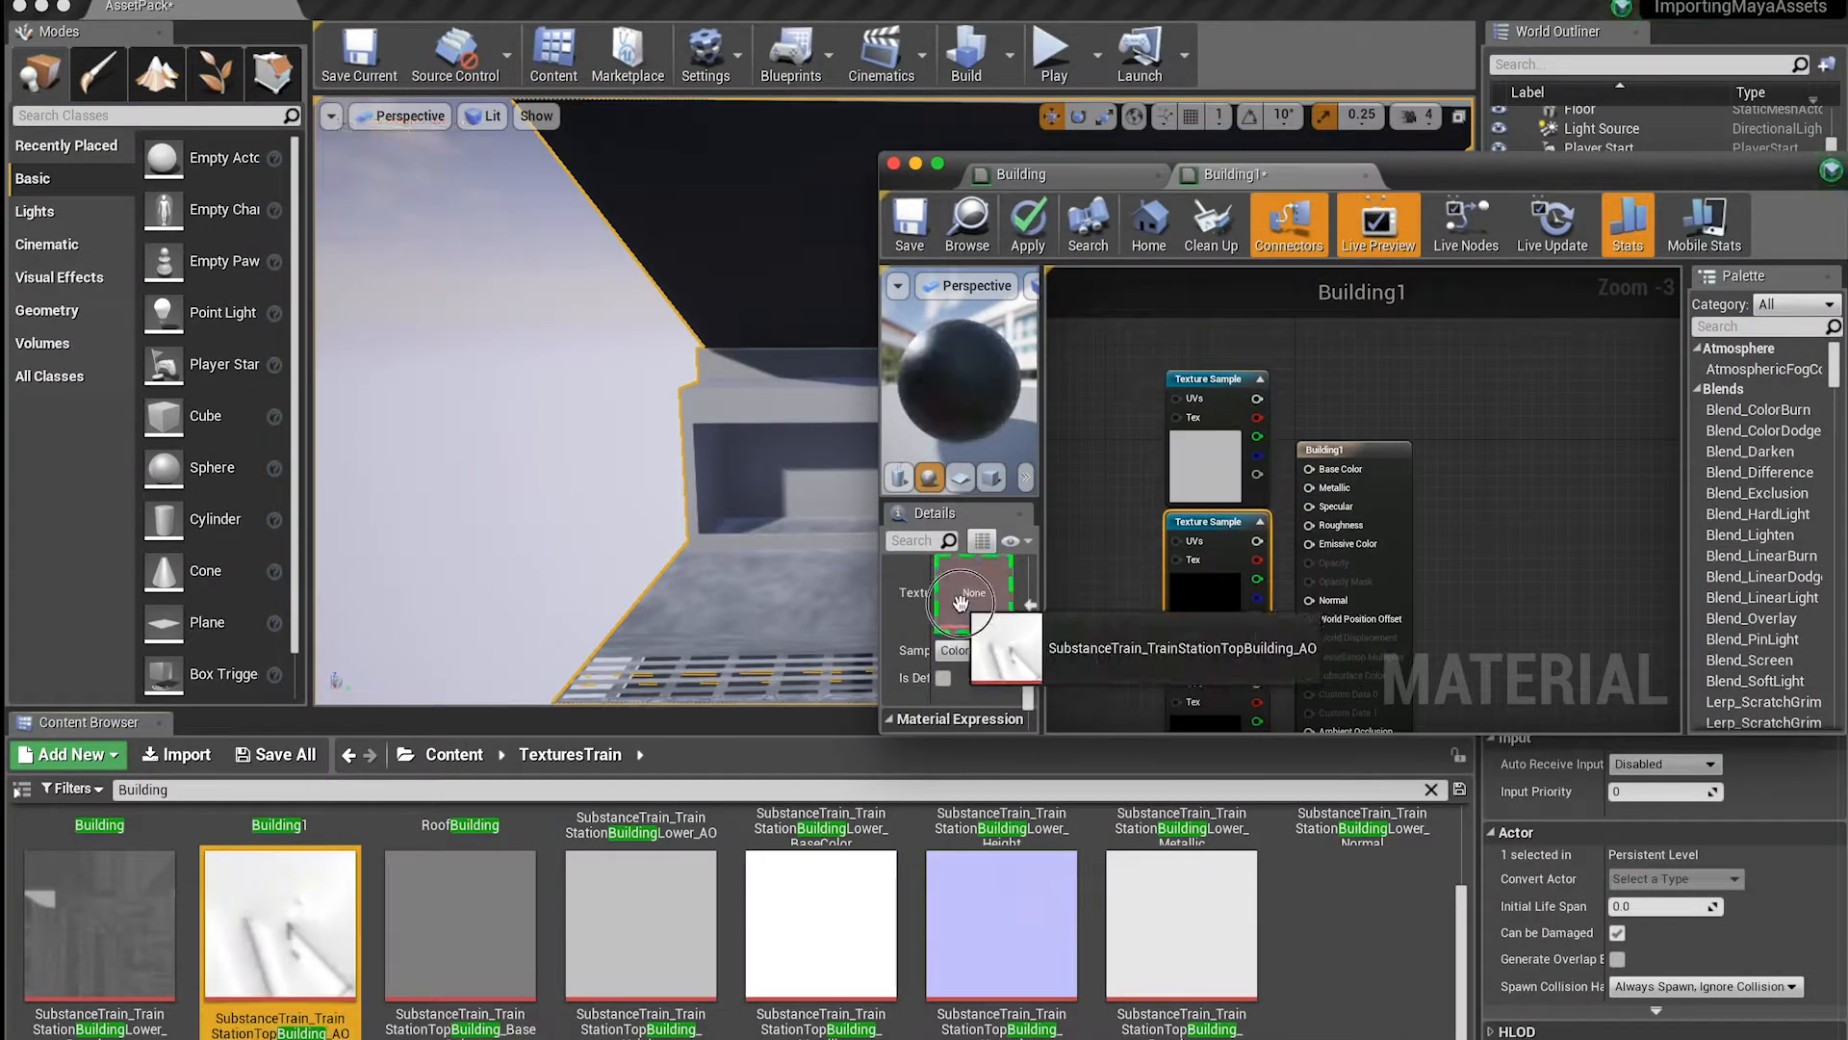
{"action": "left_click", "coordinate": [1209, 699]}
{"action": "left_click_drag", "start_coordinate": [1181, 925], "coordinate": [1001, 568]}
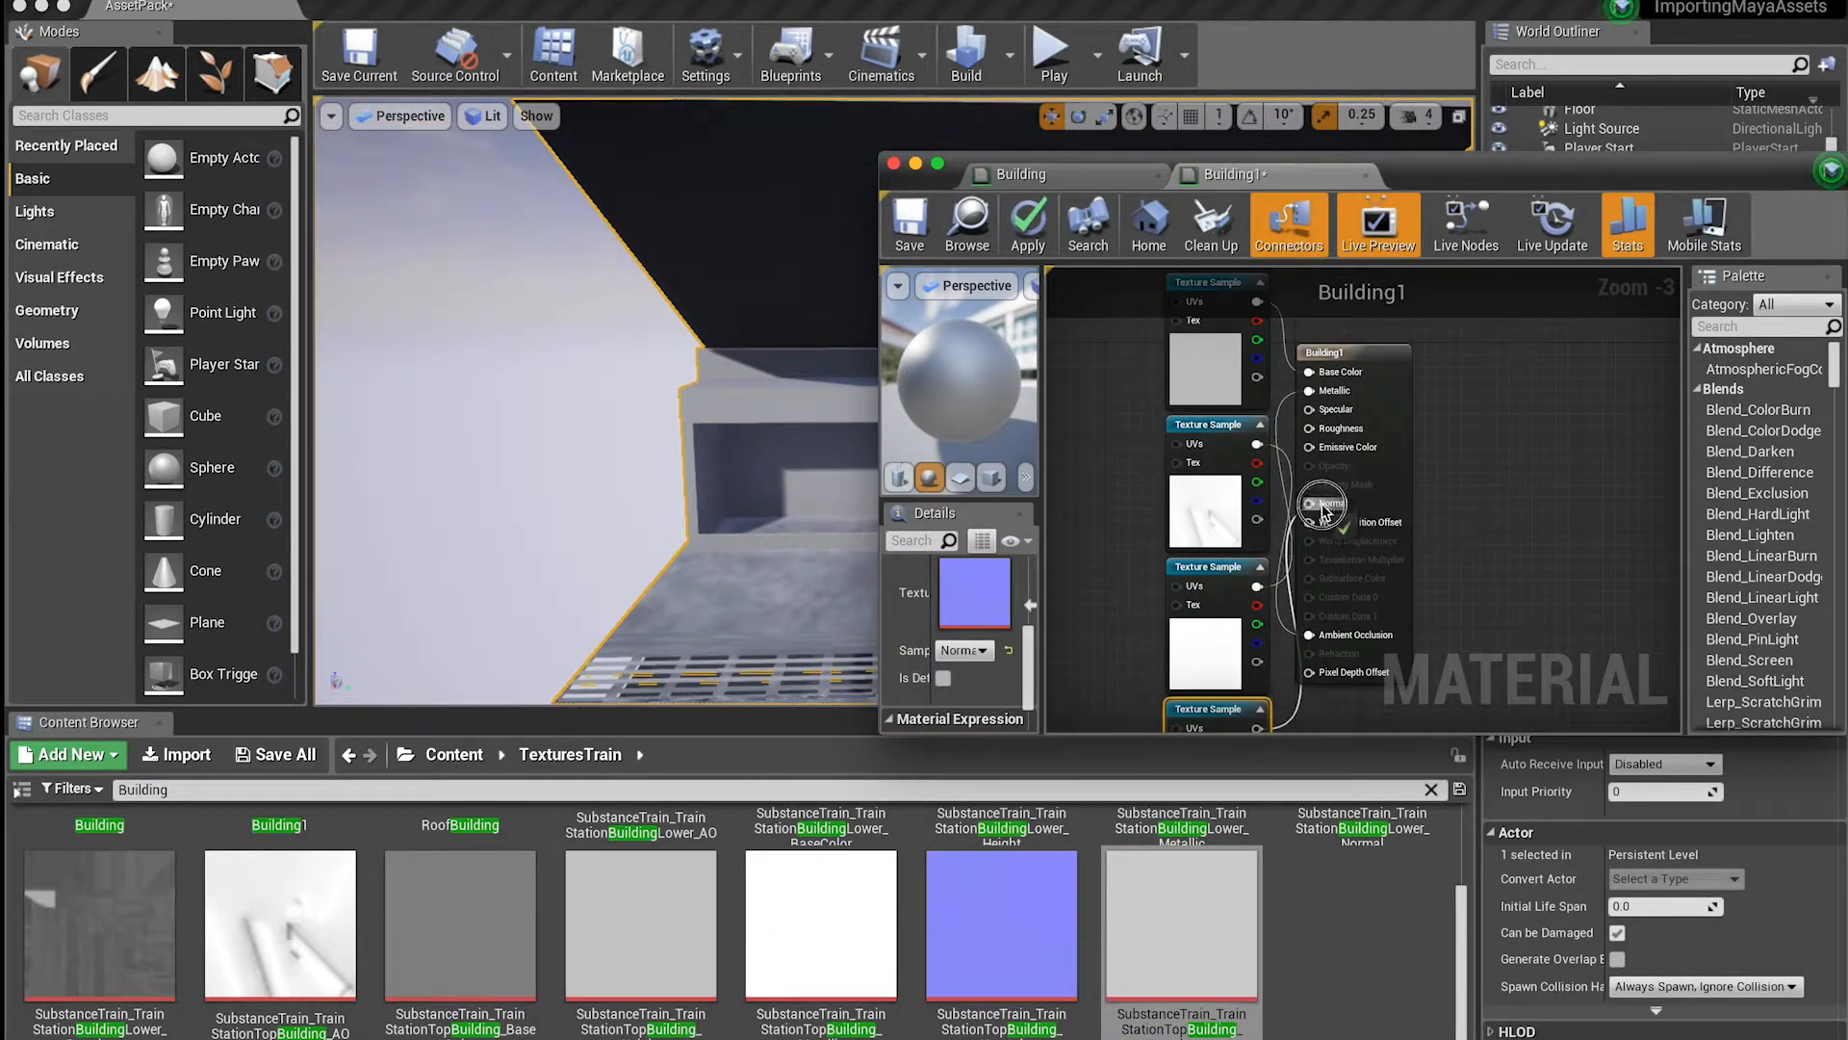
{"action": "left_click", "coordinate": [893, 164]}
Clear the "Building" filter and create a new material named Lambert in the TexturesTrain folder
{"action": "scroll", "coordinate": [796, 847], "scroll_direction": "up", "scroll_amount": 5}
{"action": "double_click", "coordinate": [125, 789]}
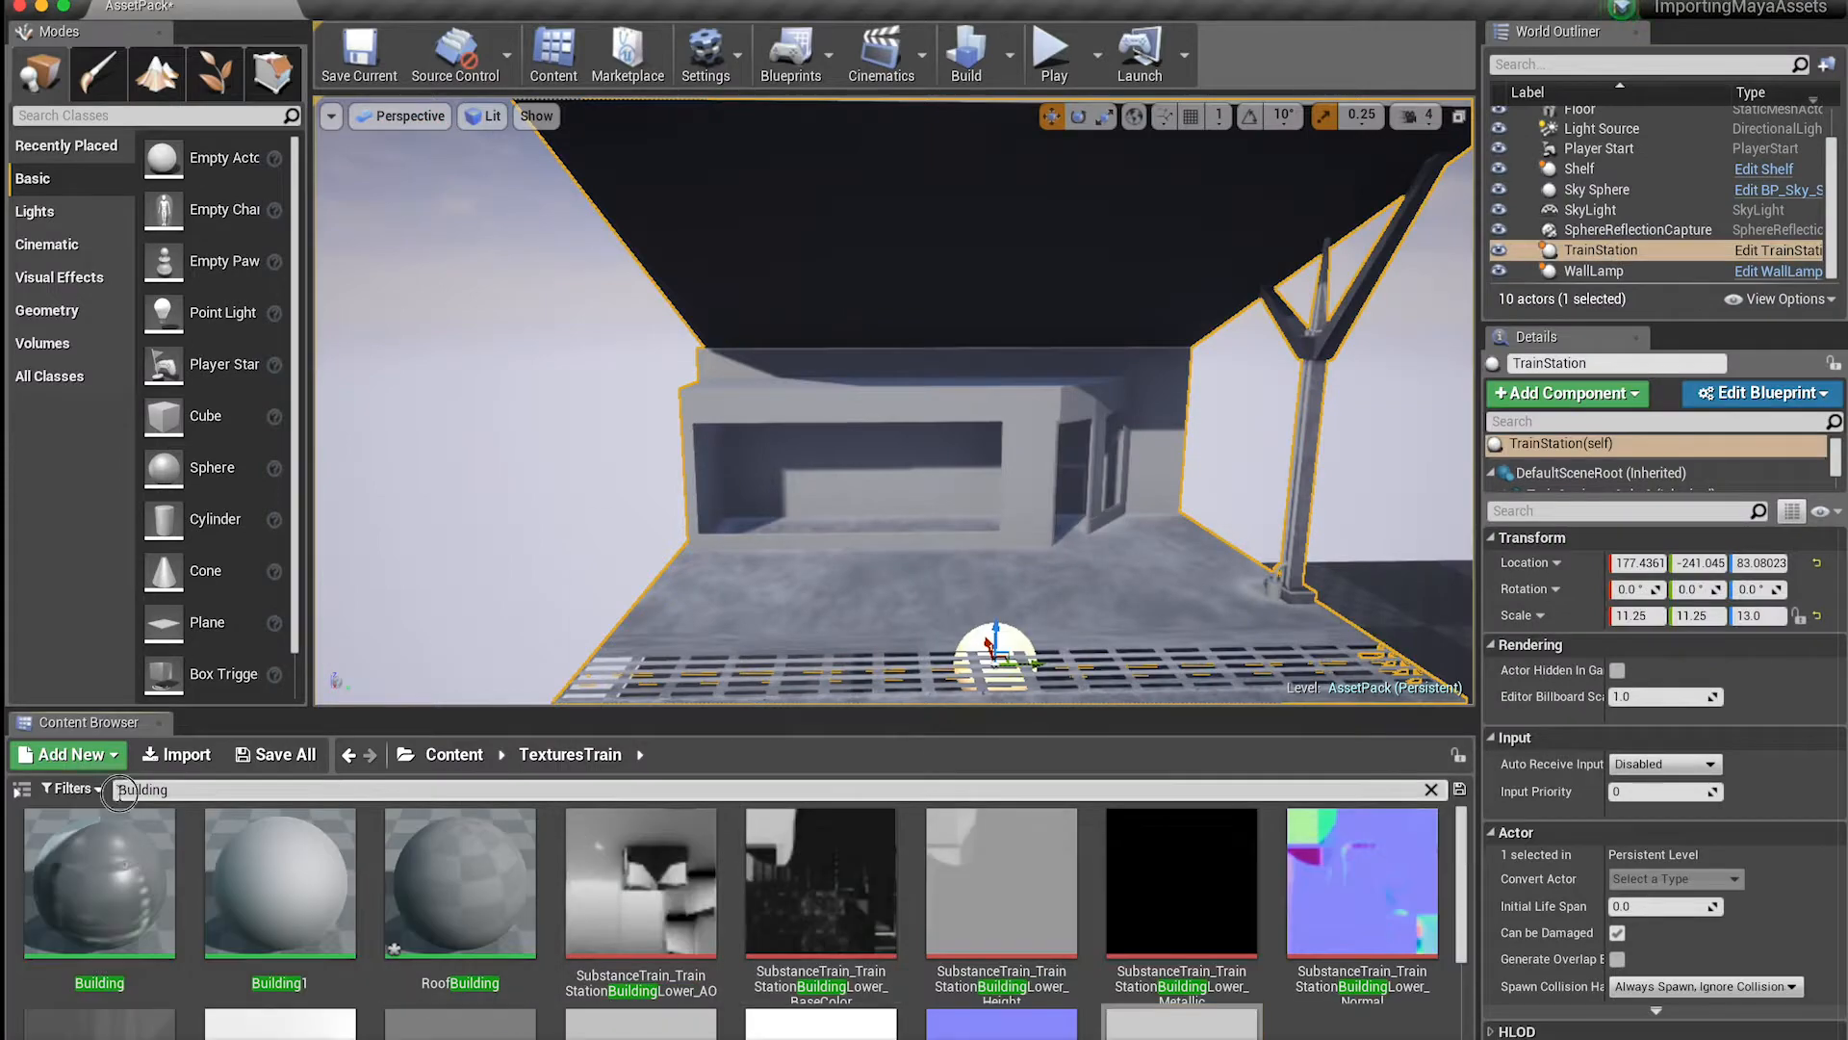
{"action": "key", "text": "BackSpace"}
{"action": "scroll", "coordinate": [791, 924], "scroll_direction": "down", "scroll_amount": 10}
{"action": "right_click", "coordinate": [791, 948]}
{"action": "left_click", "coordinate": [864, 586]}
{"action": "type", "text": "Lambert"}
{"action": "key", "text": "Return"}
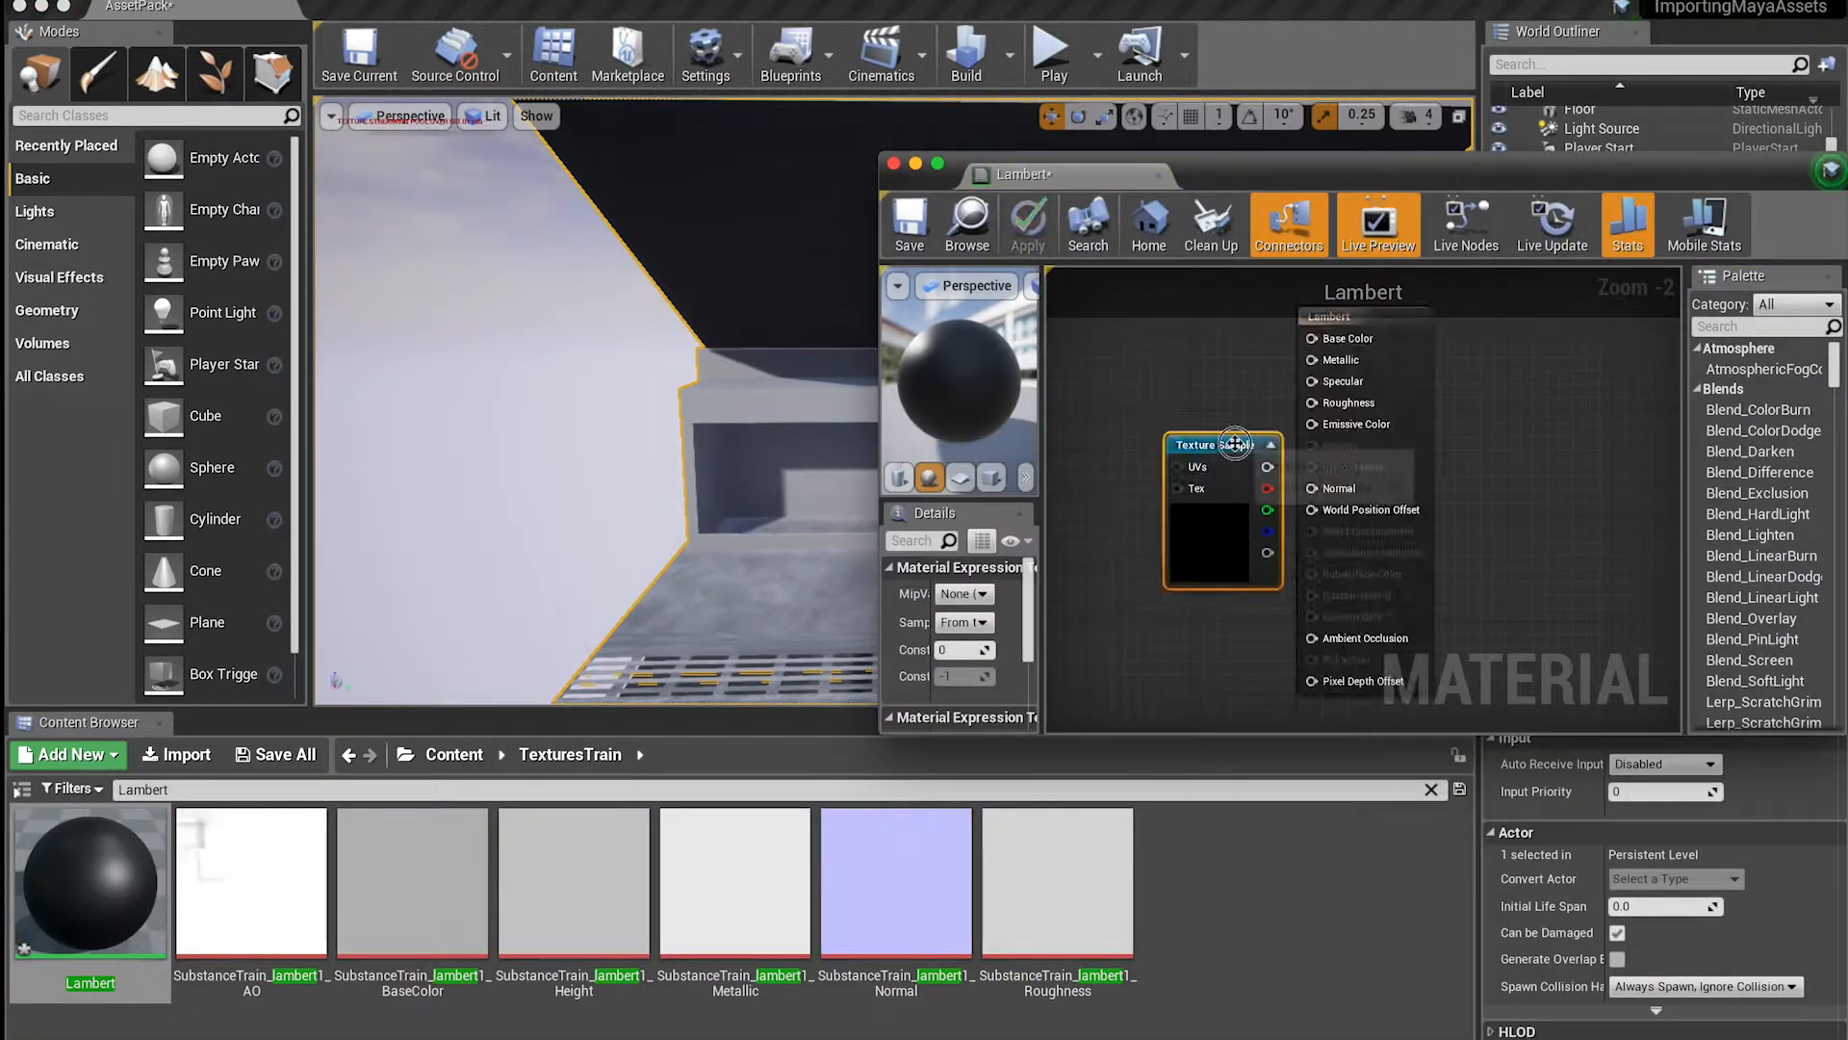
Add another Texture Sample node below the first one in the Lambert material
{"action": "right_click", "coordinate": [1177, 693]}
{"action": "type", "text": "text"}
{"action": "key", "text": "Return"}
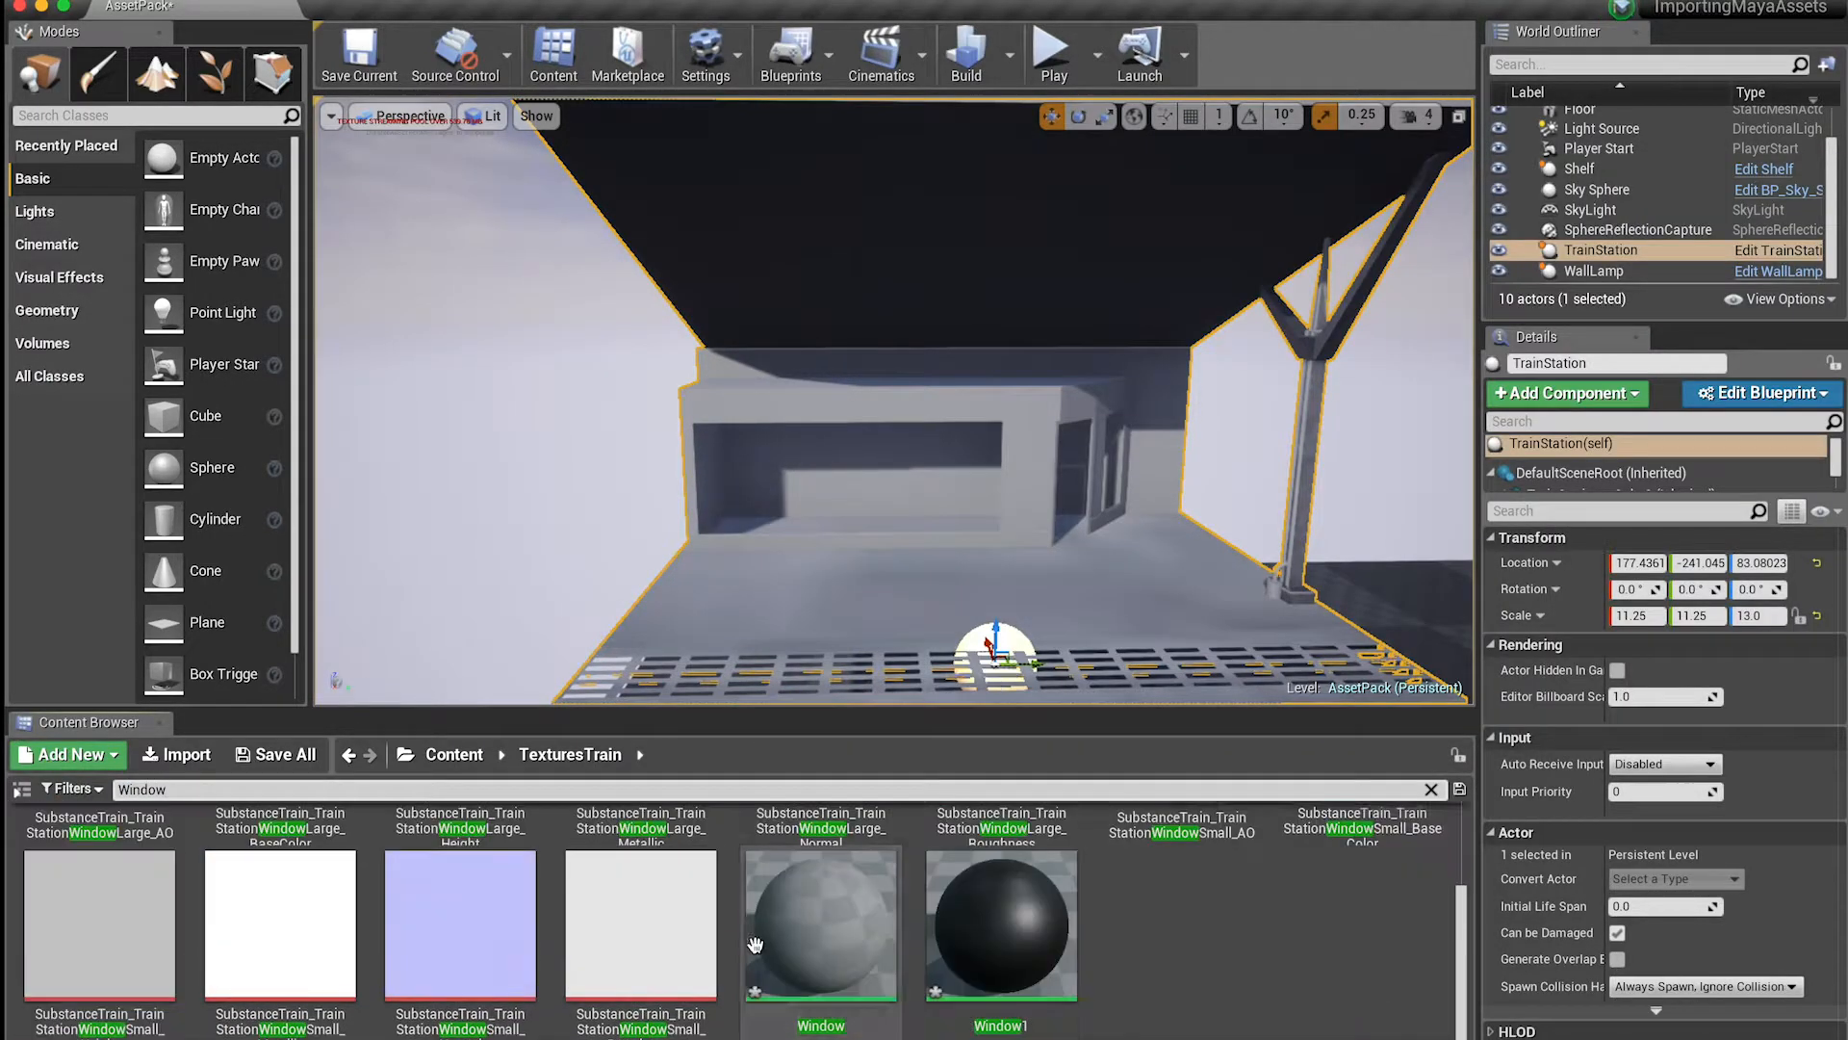
Align the second Texture Sample node in the Window material and add three more, making a column of five
{"action": "left_click", "coordinate": [1277, 605]}
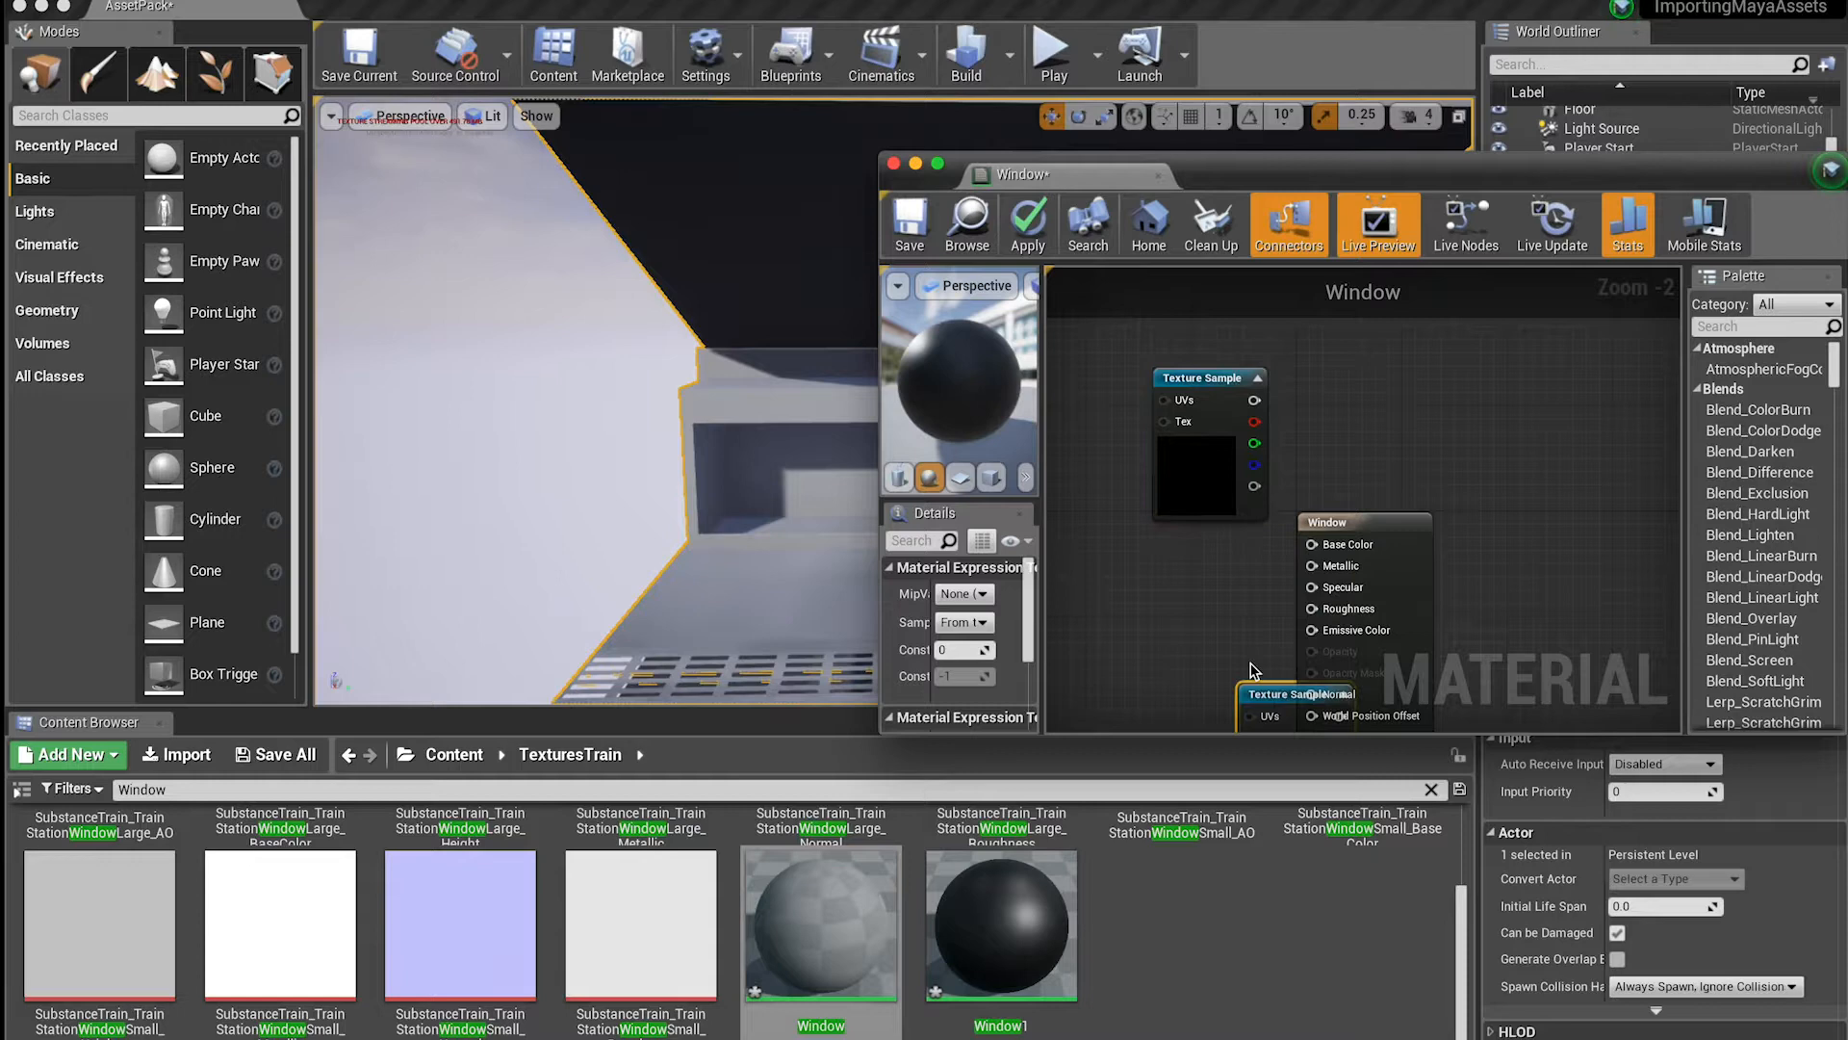
{"action": "left_click_drag", "start_coordinate": [1255, 691], "coordinate": [1171, 531]}
{"action": "right_click_drag", "start_coordinate": [1172, 697], "coordinate": [1172, 493]}
{"action": "right_click", "coordinate": [1171, 493]}
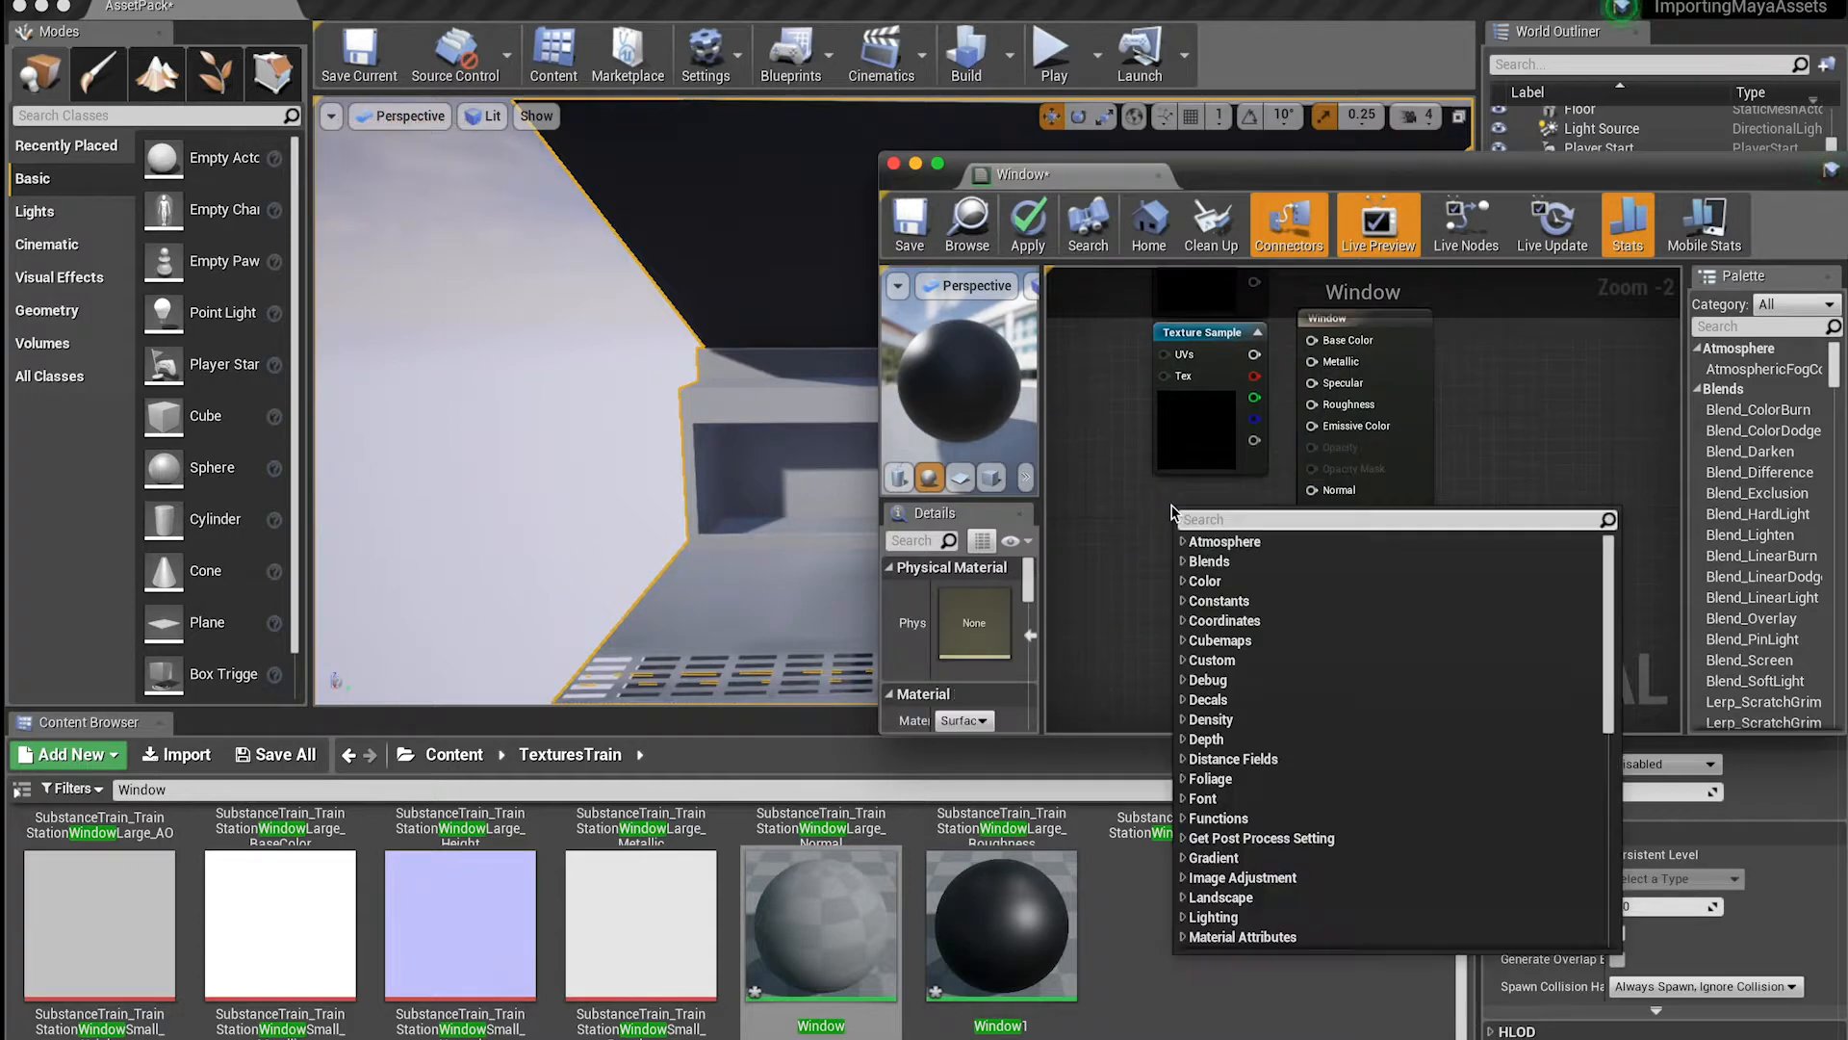
{"action": "key", "text": "Return"}
{"action": "right_click", "coordinate": [1168, 701]}
{"action": "key", "text": "Return"}
{"action": "right_click", "coordinate": [1210, 626]}
{"action": "key", "text": "Return"}
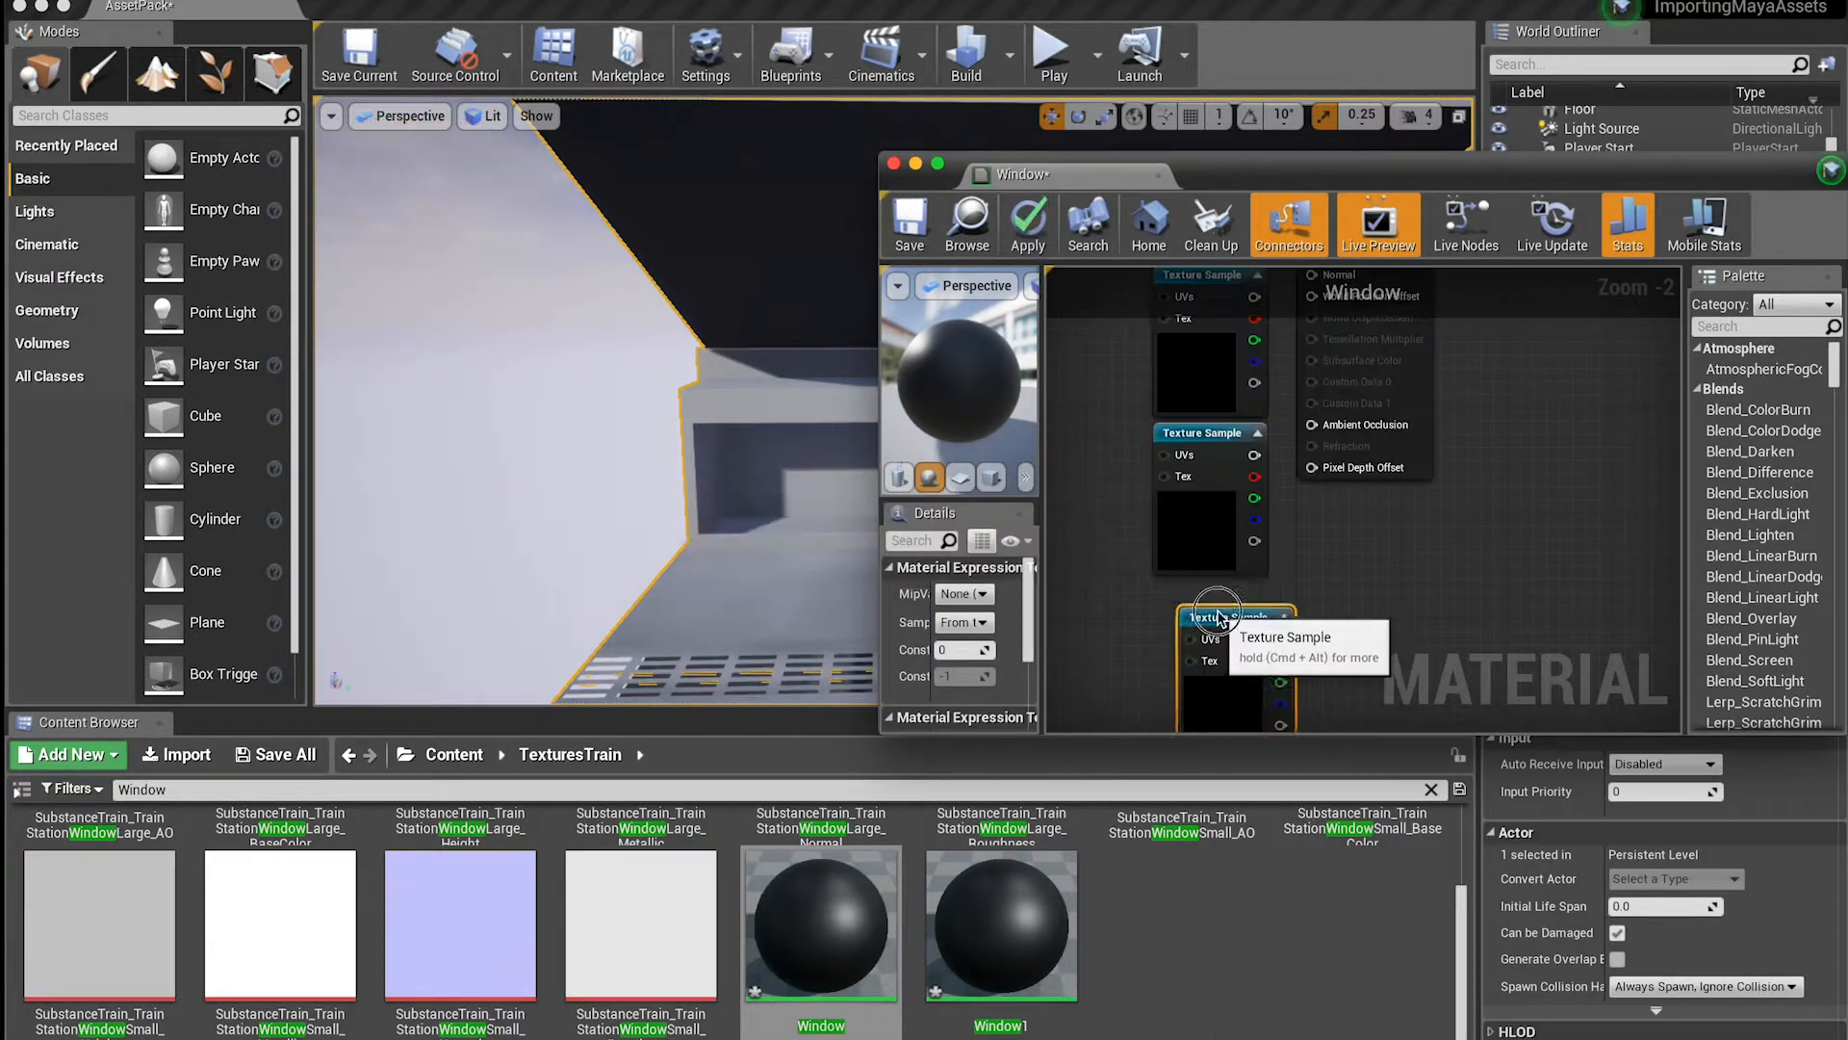
Assign the TrainStationWindowLarge BaseColor, AO, Metallic, Normal and Roughness textures to the Window material's nodes, connect them to its inputs and save
{"action": "left_click", "coordinate": [1201, 387]}
{"action": "scroll", "coordinate": [732, 905], "scroll_direction": "up", "scroll_amount": 3}
{"action": "left_click_drag", "start_coordinate": [280, 886], "coordinate": [974, 616]}
{"action": "left_click", "coordinate": [1202, 520]}
{"action": "left_click_drag", "start_coordinate": [100, 886], "coordinate": [974, 616]}
{"action": "left_click_drag", "start_coordinate": [693, 895], "coordinate": [975, 616]}
{"action": "left_click_drag", "start_coordinate": [821, 885], "coordinate": [990, 652]}
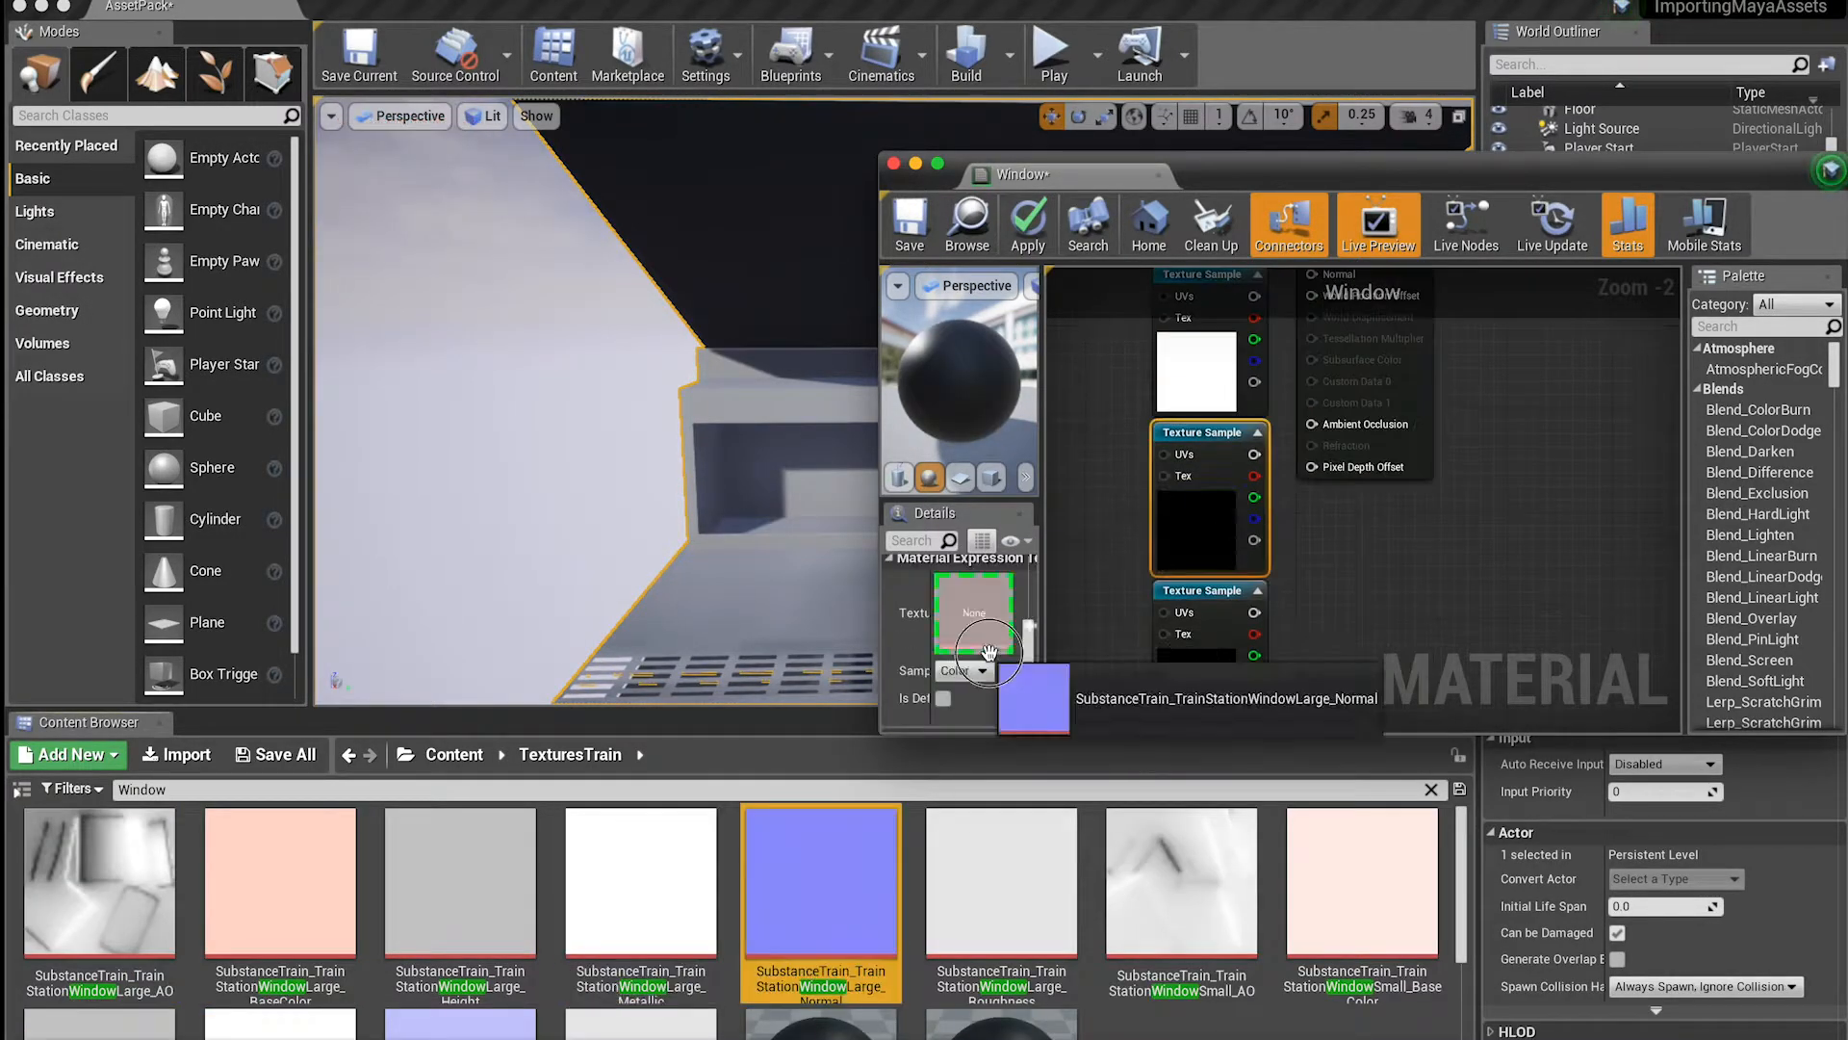
{"action": "left_click_drag", "start_coordinate": [1001, 885], "coordinate": [974, 616]}
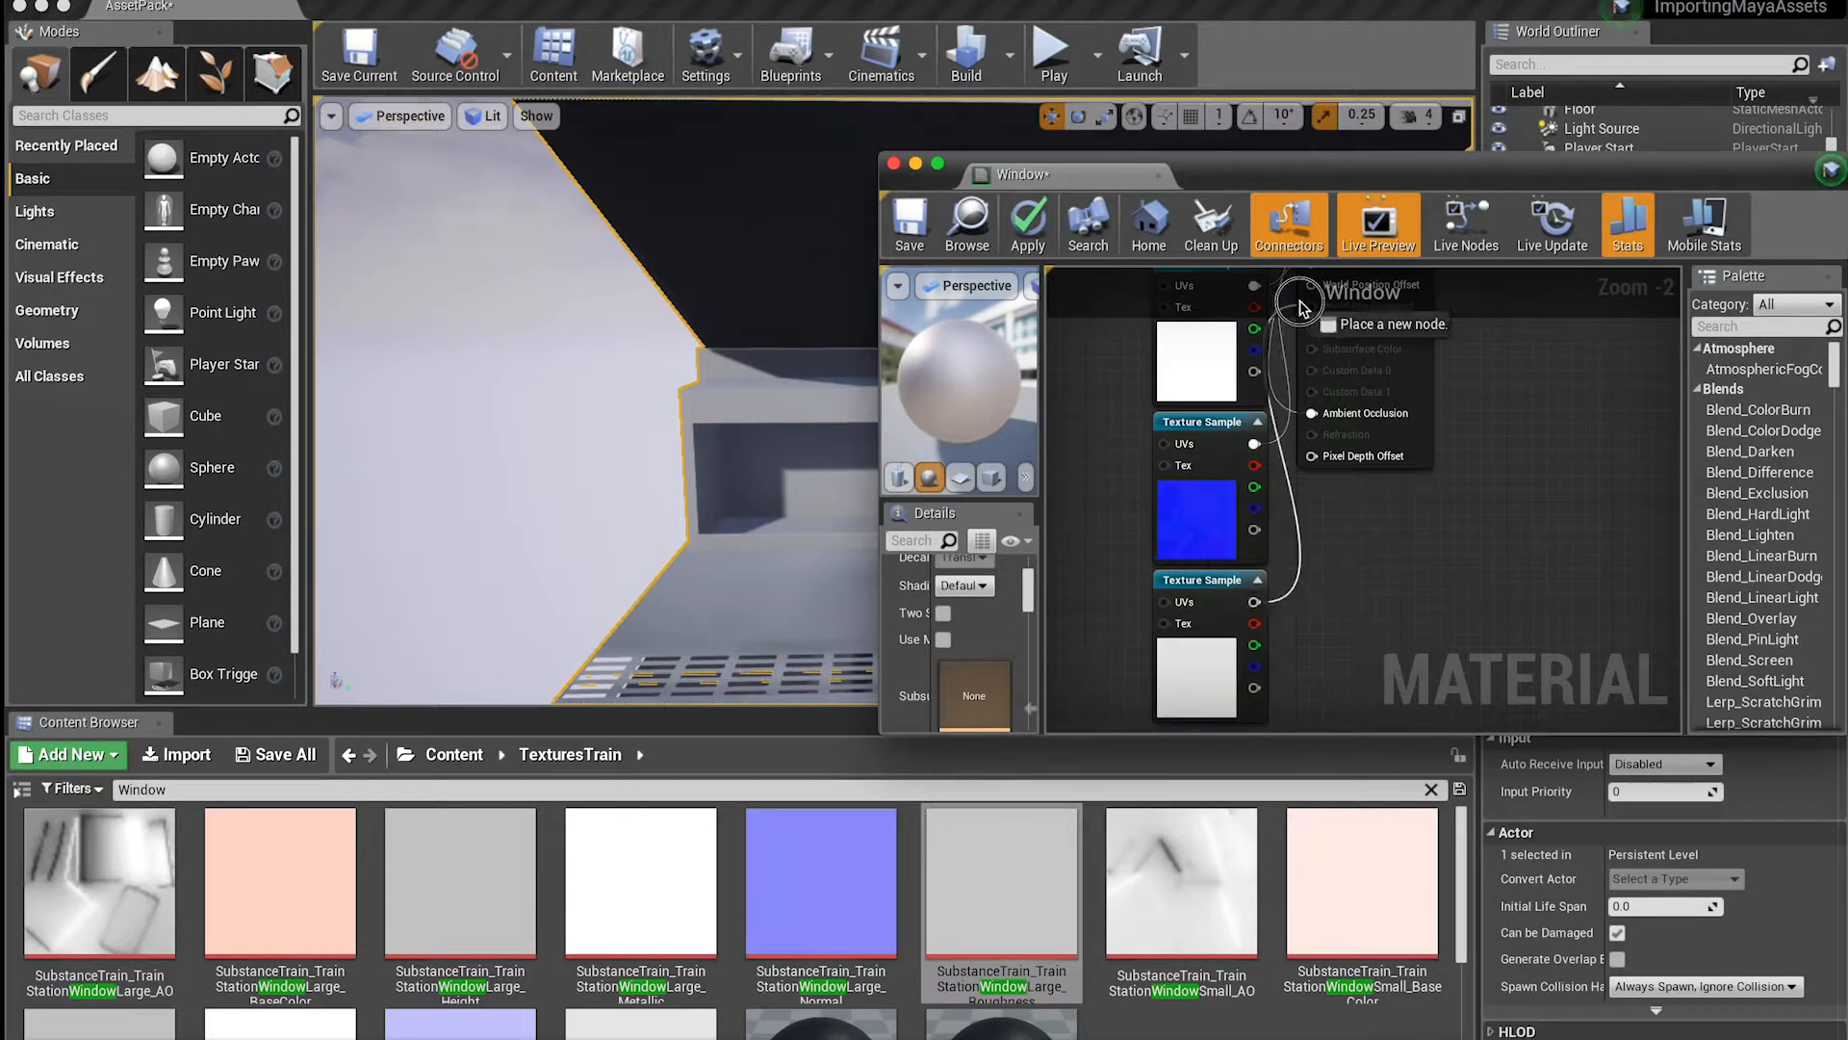
{"action": "left_click", "coordinate": [907, 237]}
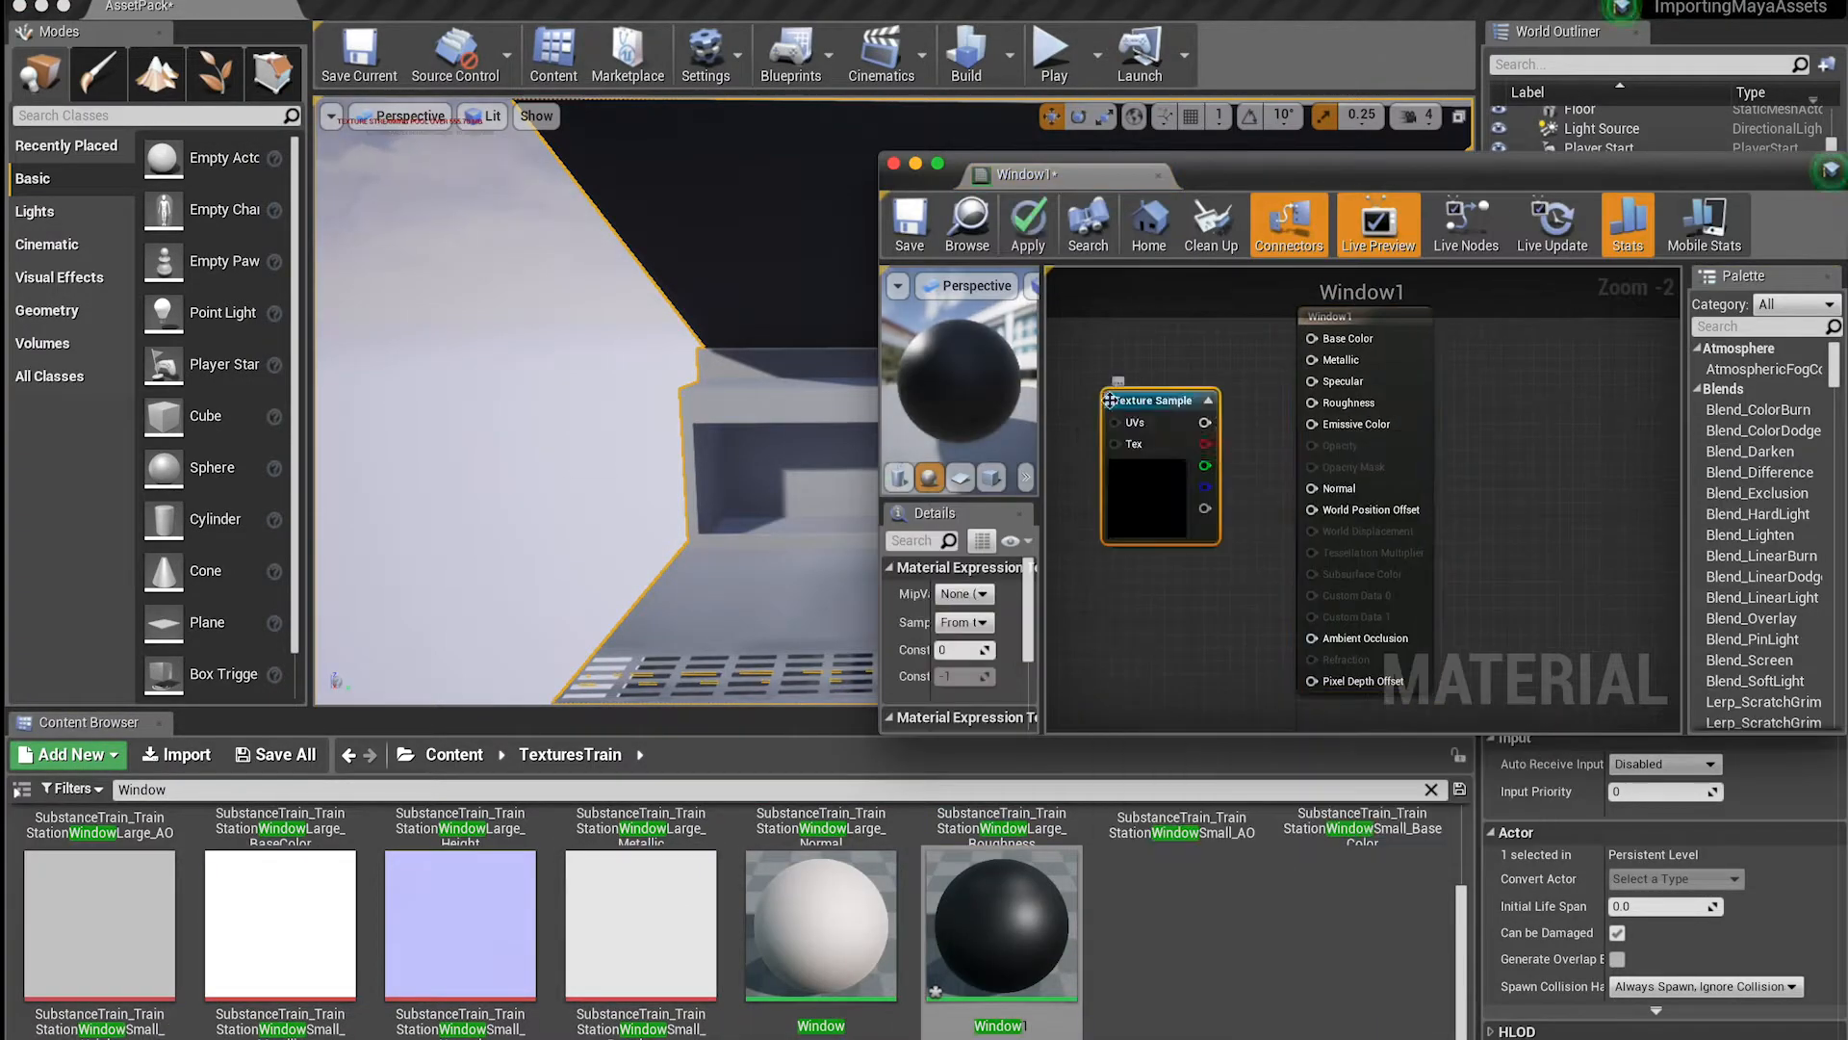
Add more Texture Sample nodes to the Window1 material, stacking them in a column below the first
{"action": "right_click", "coordinate": [1205, 577]}
{"action": "type", "text": "text"}
{"action": "key", "text": "Return"}
{"action": "left_click", "coordinate": [1203, 579]}
{"action": "right_click", "coordinate": [1191, 566]}
{"action": "type", "text": "text"}
{"action": "key", "text": "Return"}
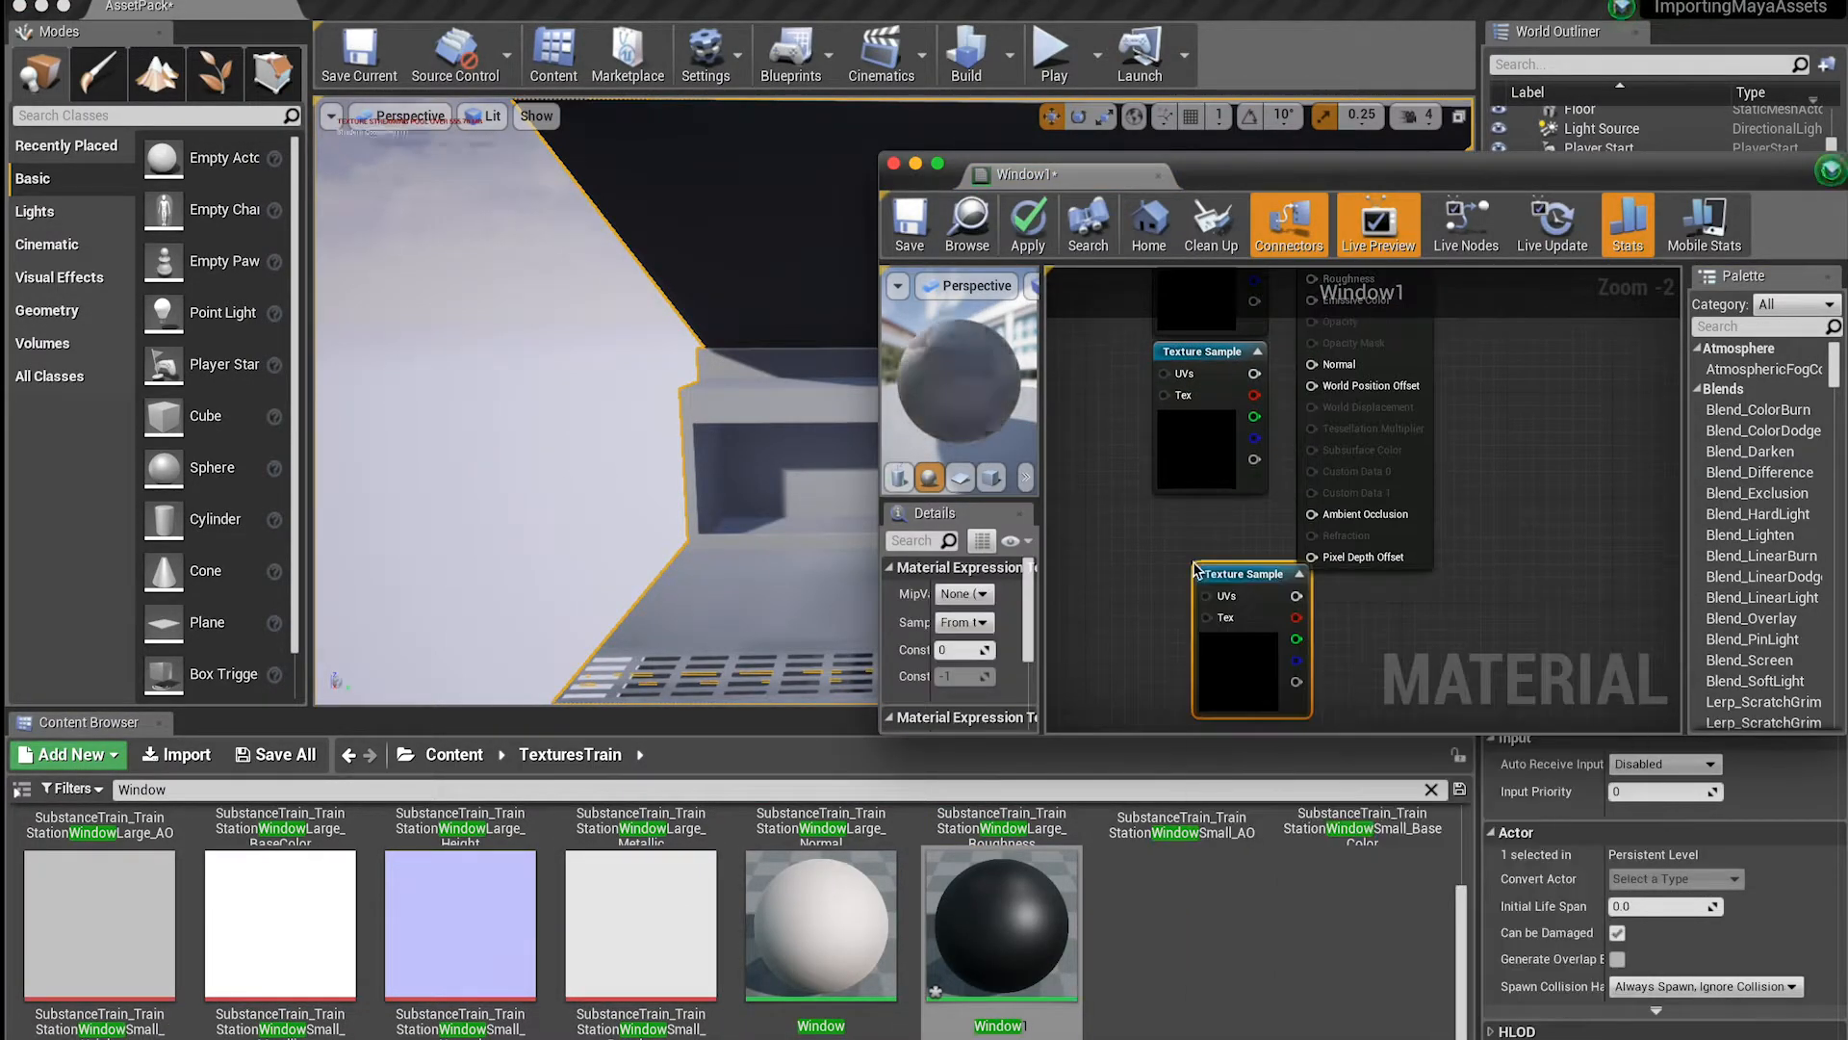
{"action": "right_click", "coordinate": [1165, 589]}
{"action": "type", "text": "text"}
{"action": "key", "text": "Return"}
Assign the TrainStationWindowSmall textures to Window1's Texture Sample nodes and connect them to the material's matching inputs
{"action": "left_click", "coordinate": [1196, 322]}
{"action": "scroll", "coordinate": [1146, 963], "scroll_direction": "up", "scroll_amount": 3}
{"action": "left_click_drag", "start_coordinate": [1146, 966], "coordinate": [974, 618]}
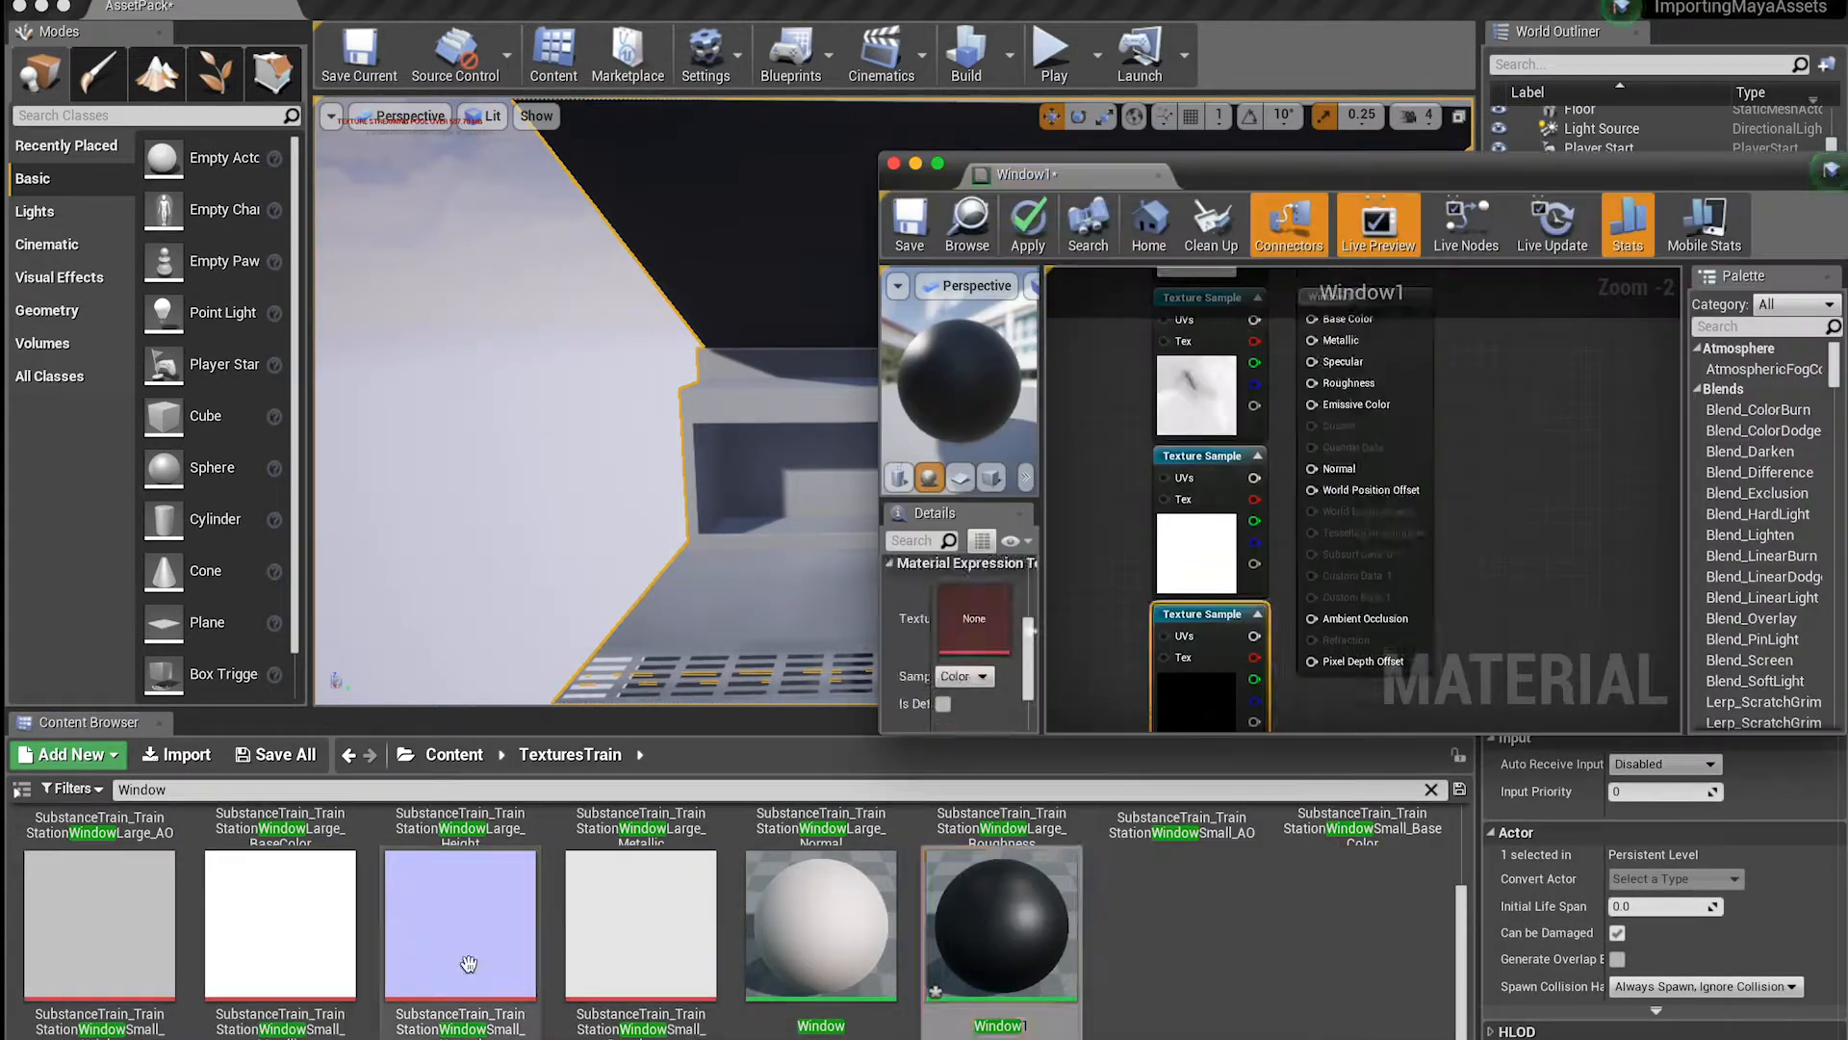
{"action": "left_click_drag", "start_coordinate": [641, 924], "coordinate": [974, 618]}
{"action": "right_click", "coordinate": [1280, 318]}
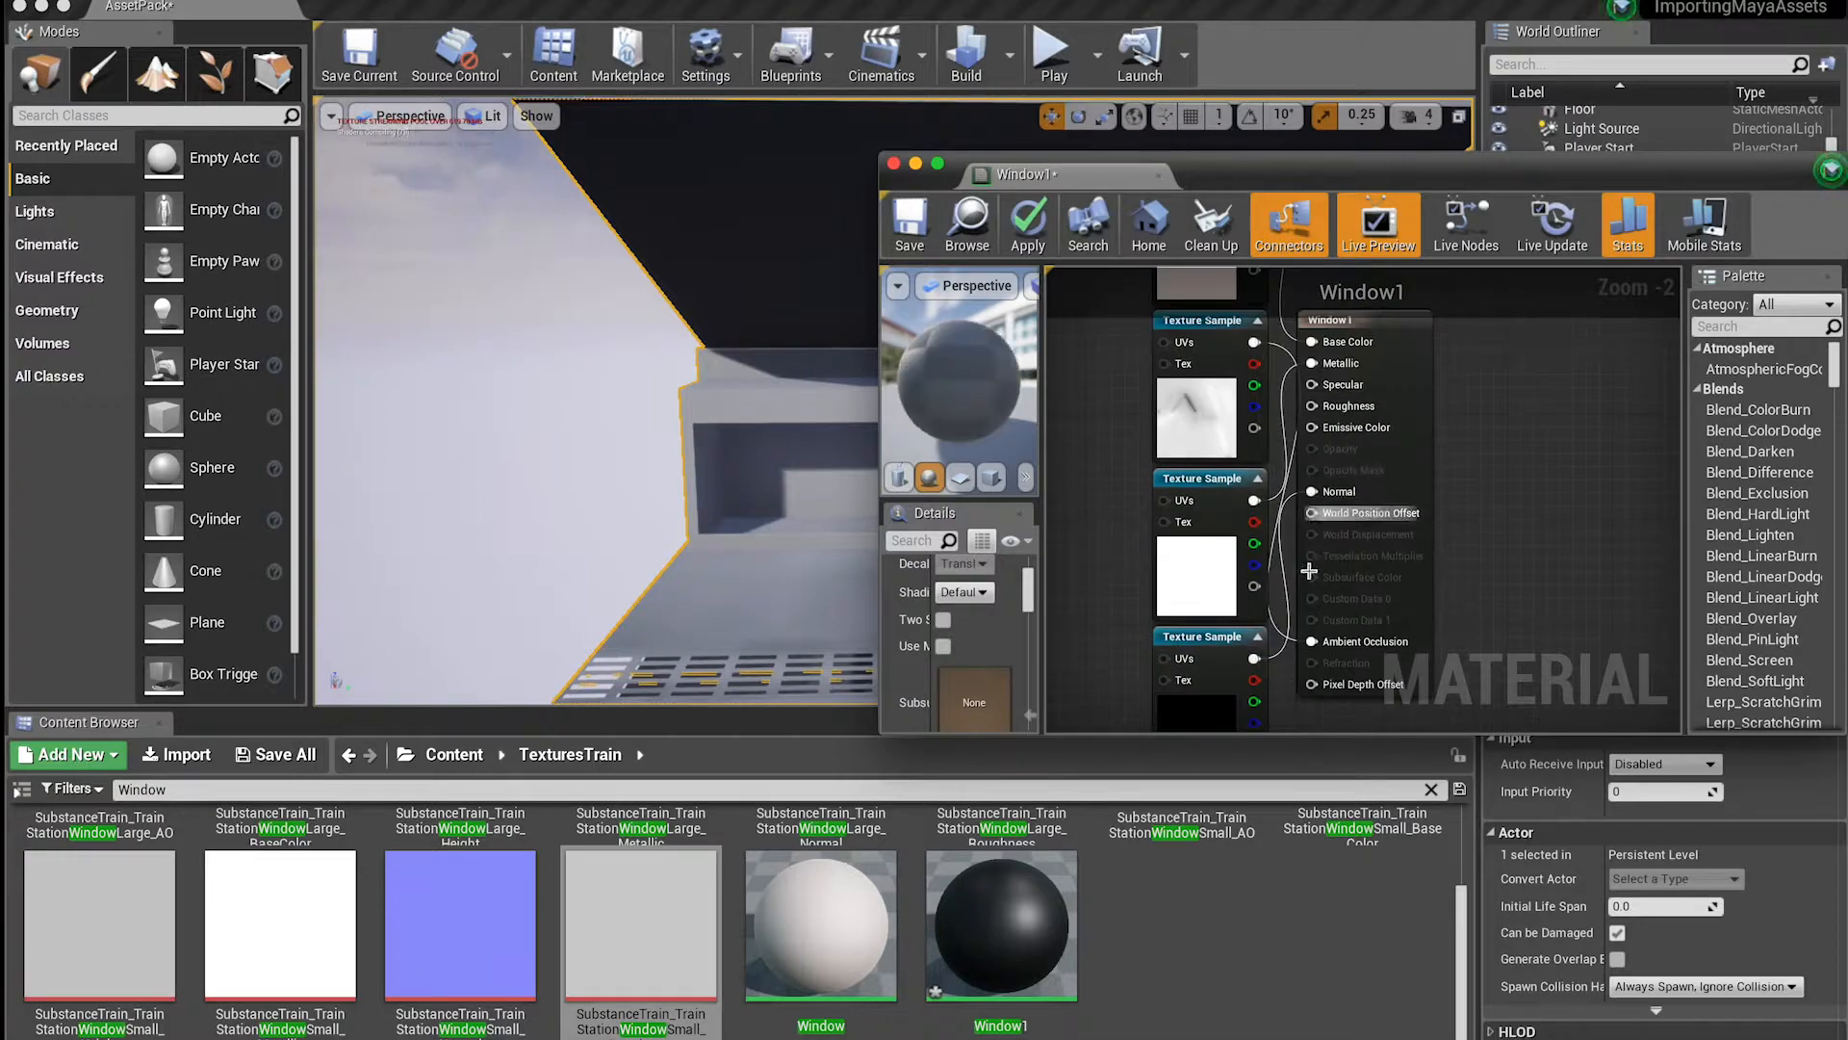
{"action": "left_click_drag", "start_coordinate": [1336, 369], "coordinate": [1336, 369]}
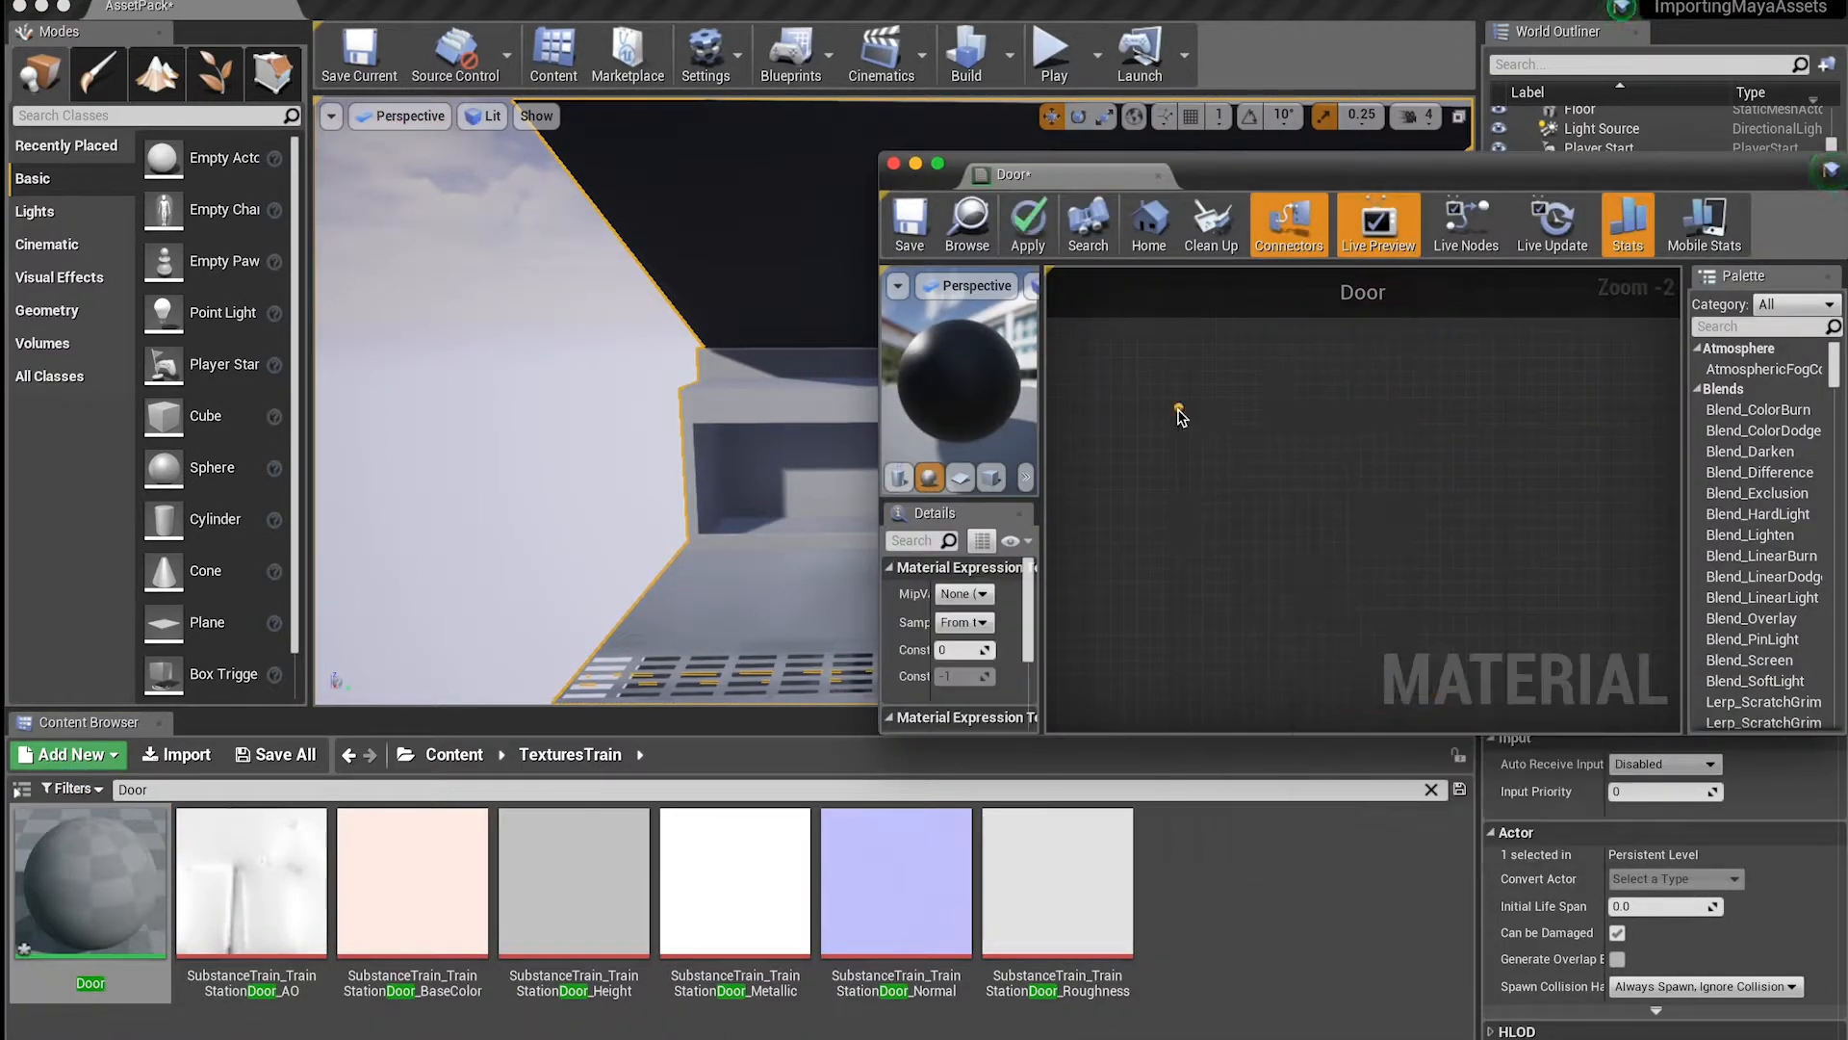
Add Texture Sample nodes with the TrainStationDoor textures to the Door material and connect them to its matching inputs
{"action": "right_click", "coordinate": [1181, 416]}
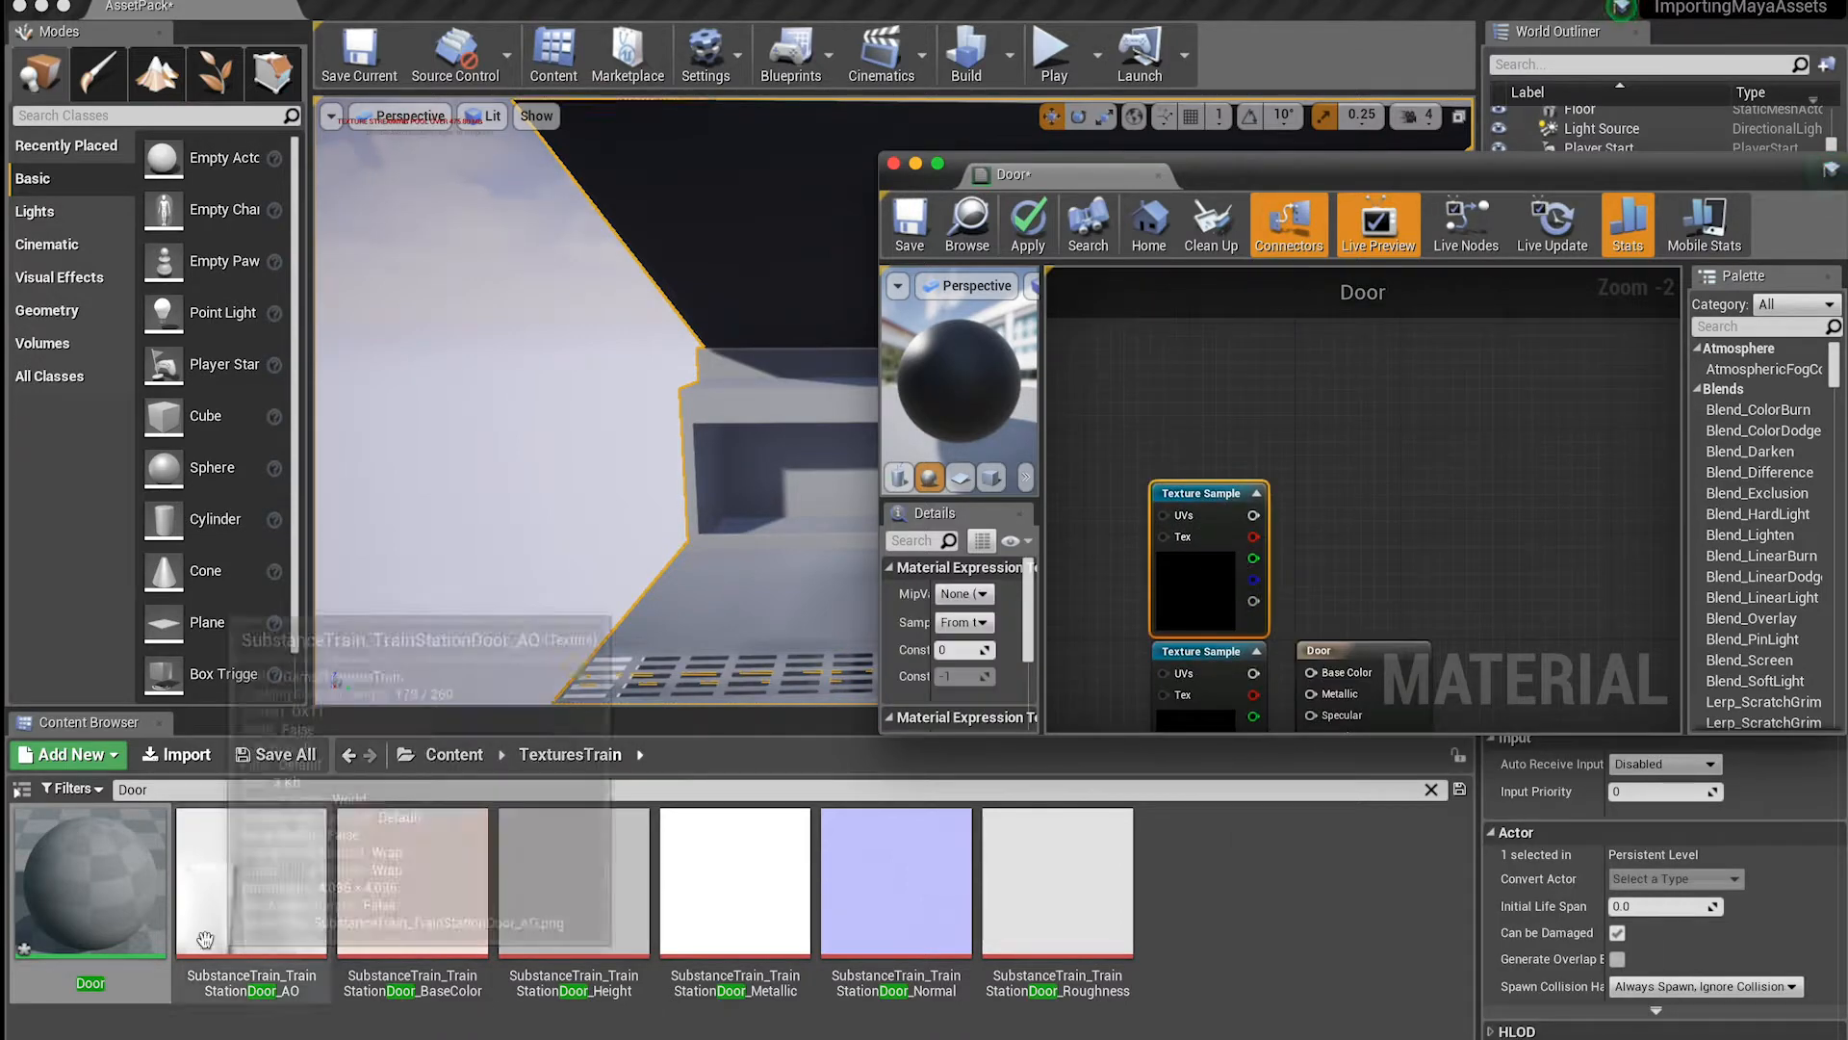
{"action": "left_click_drag", "start_coordinate": [412, 881], "coordinate": [519, 847]}
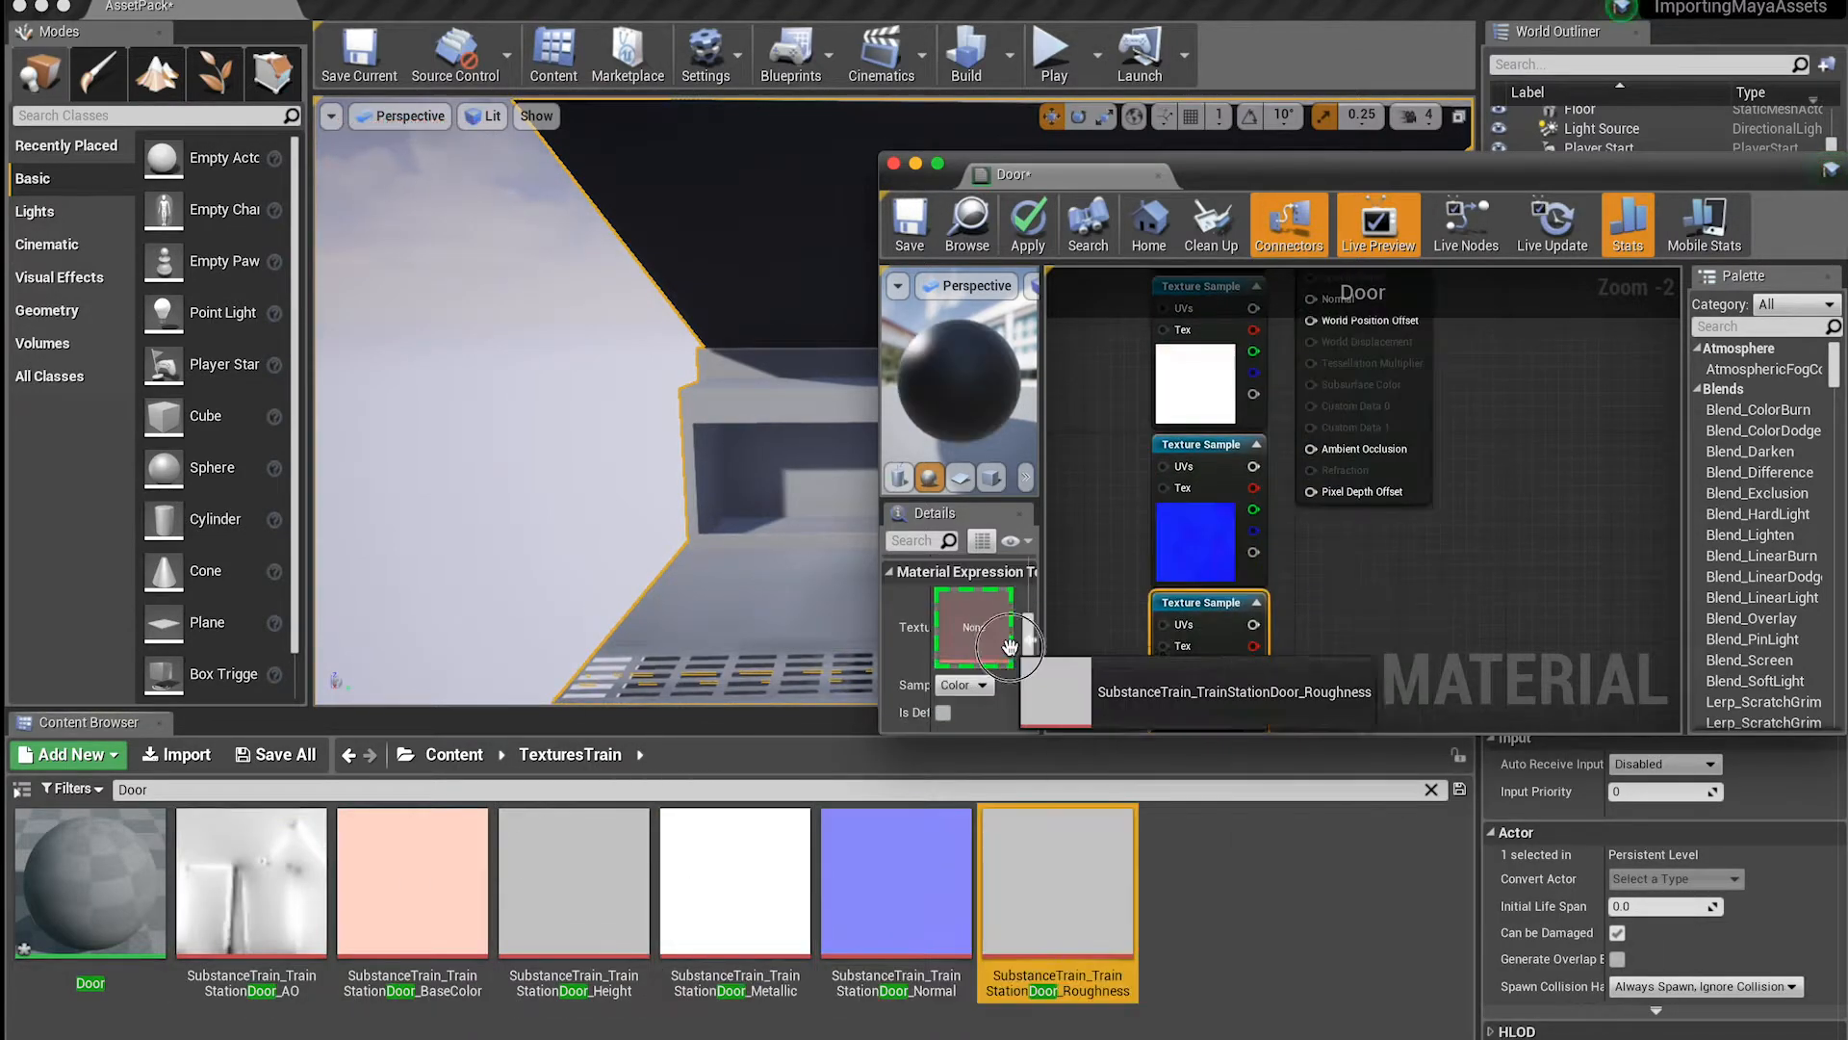
{"action": "left_click_drag", "start_coordinate": [1253, 346], "coordinate": [1327, 510]}
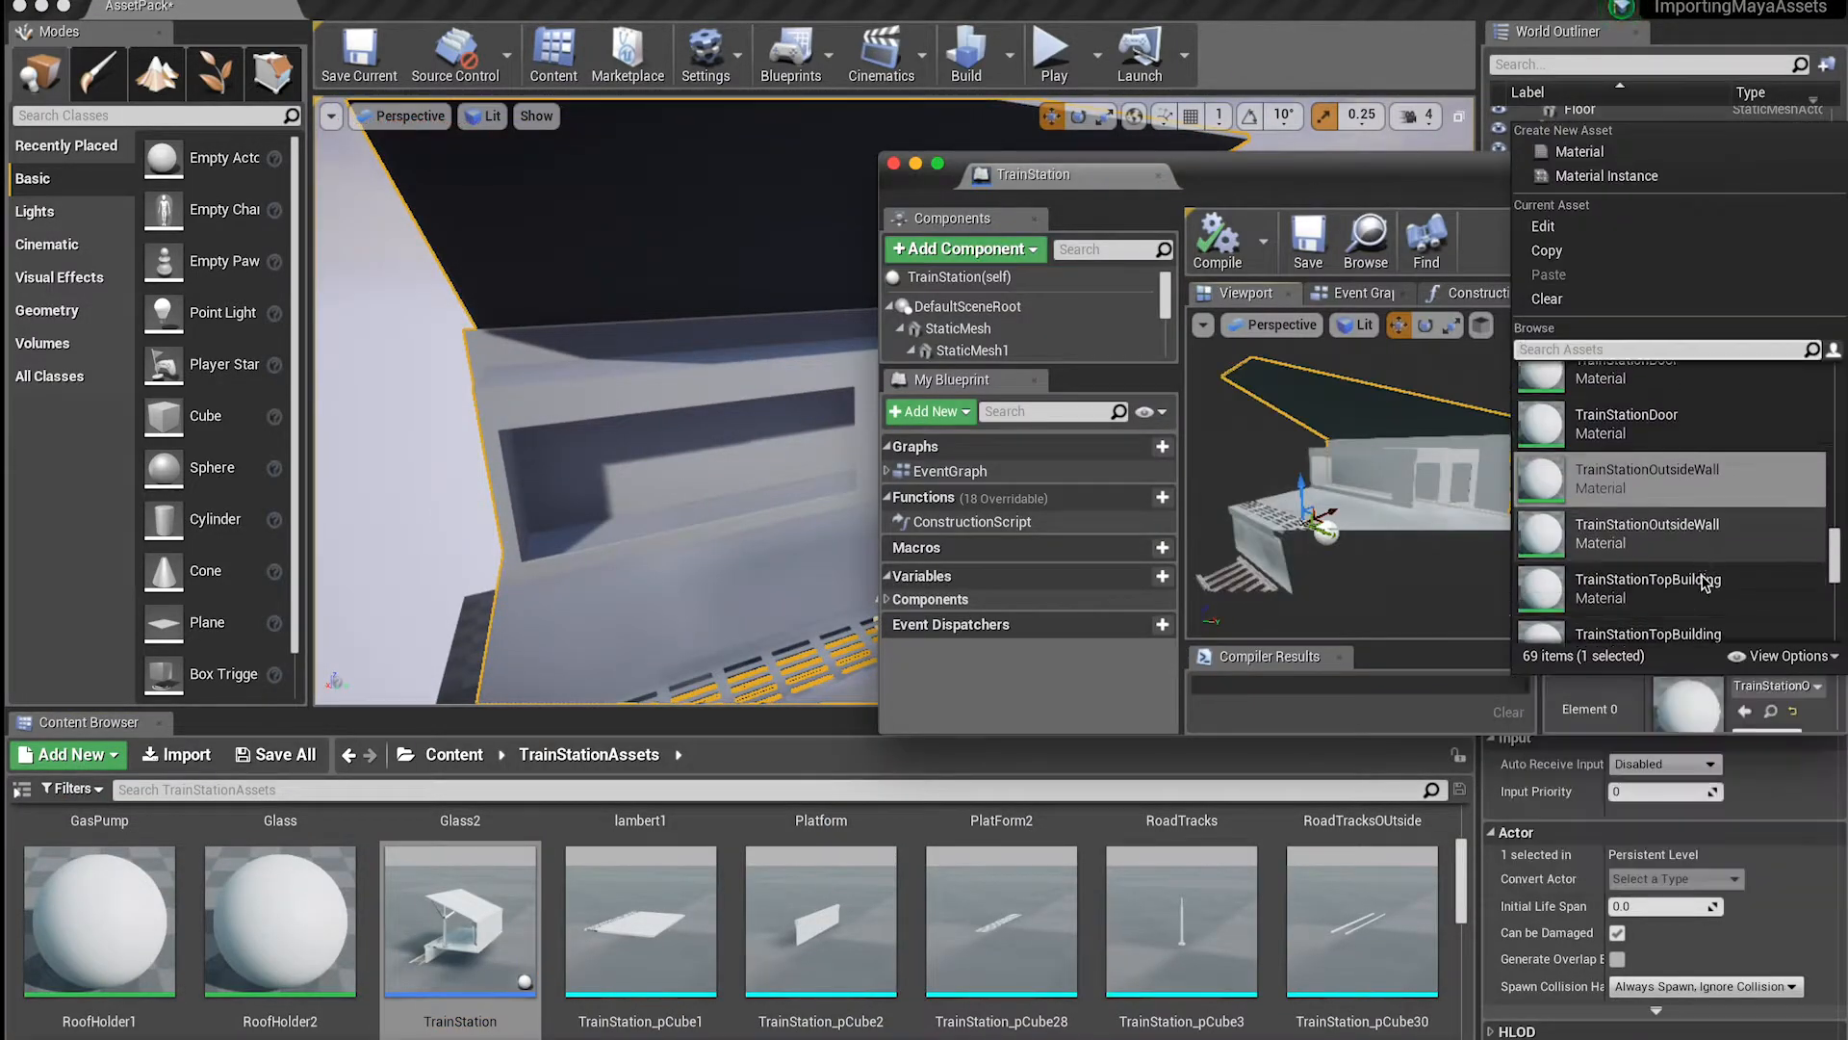
Apply the Building material to Element 0 of the TrainStation Blueprint component that uses the TrainStationOutsideWall material
{"action": "scroll", "coordinate": [1671, 547], "scroll_direction": "down", "scroll_amount": 3}
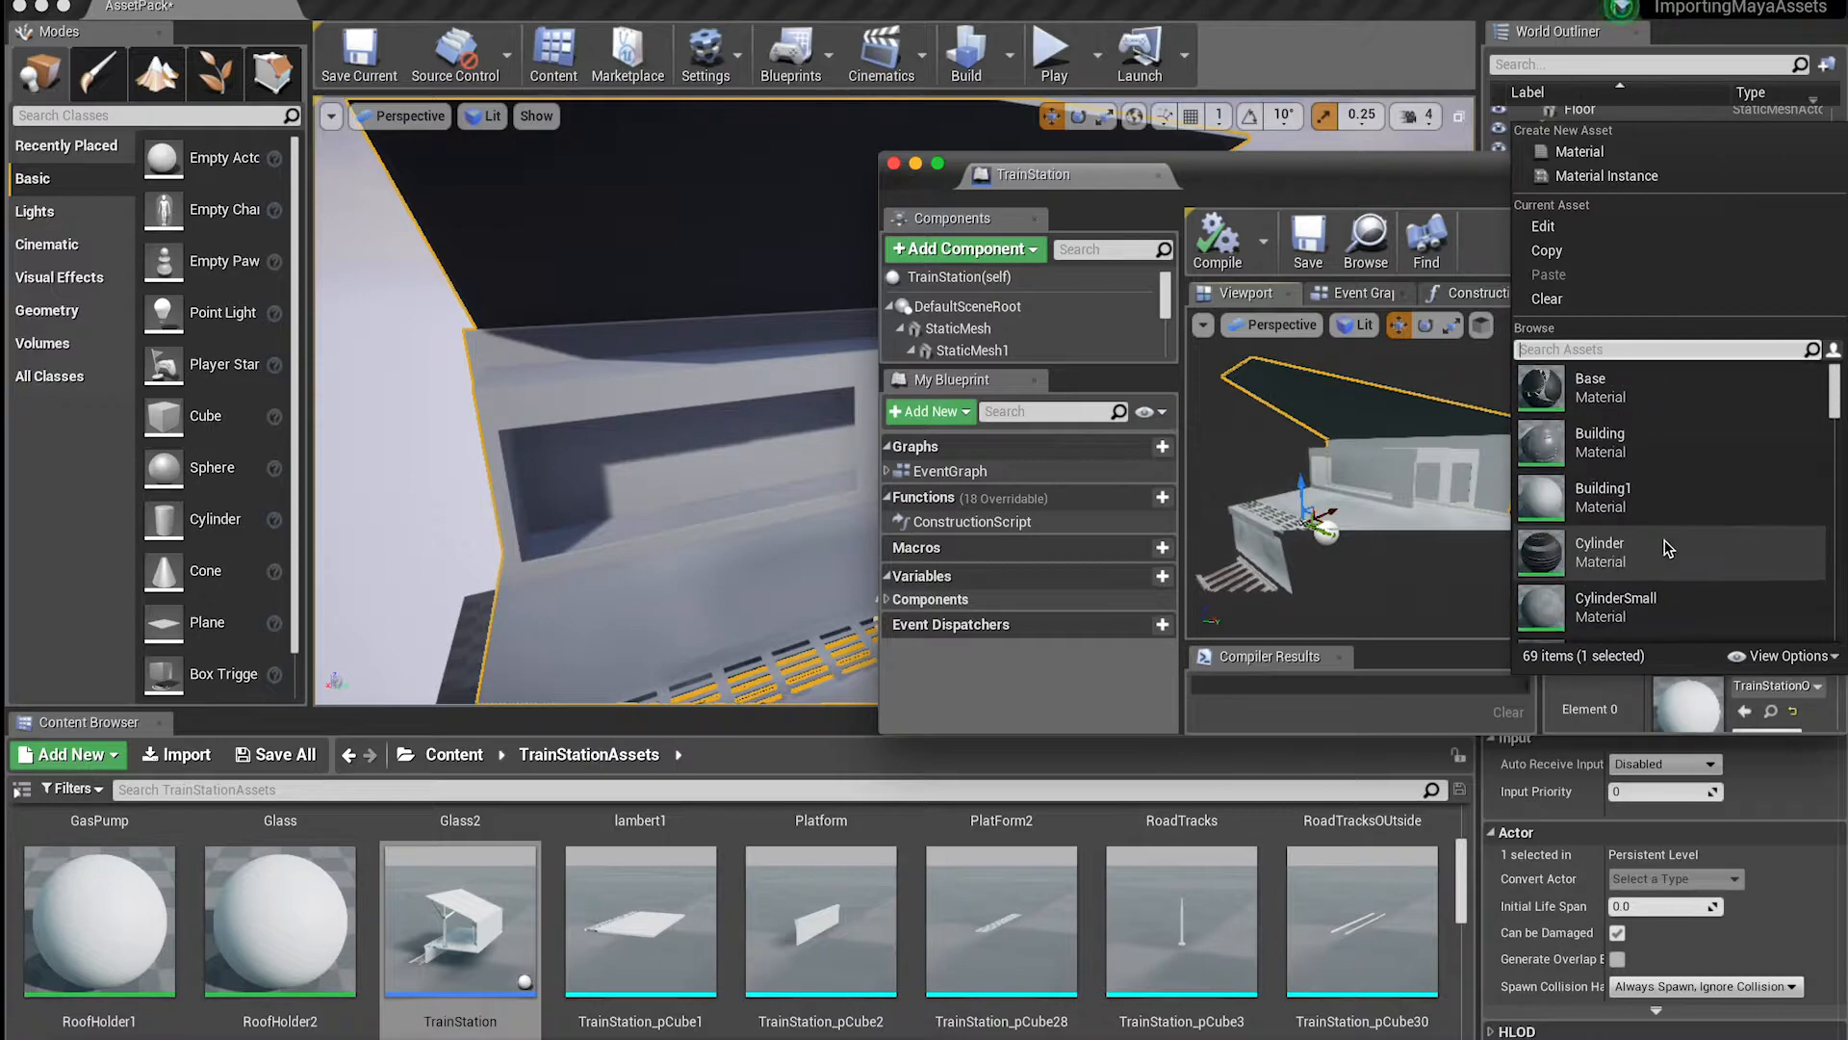
{"action": "scroll", "coordinate": [1669, 546], "scroll_direction": "down", "scroll_amount": 5}
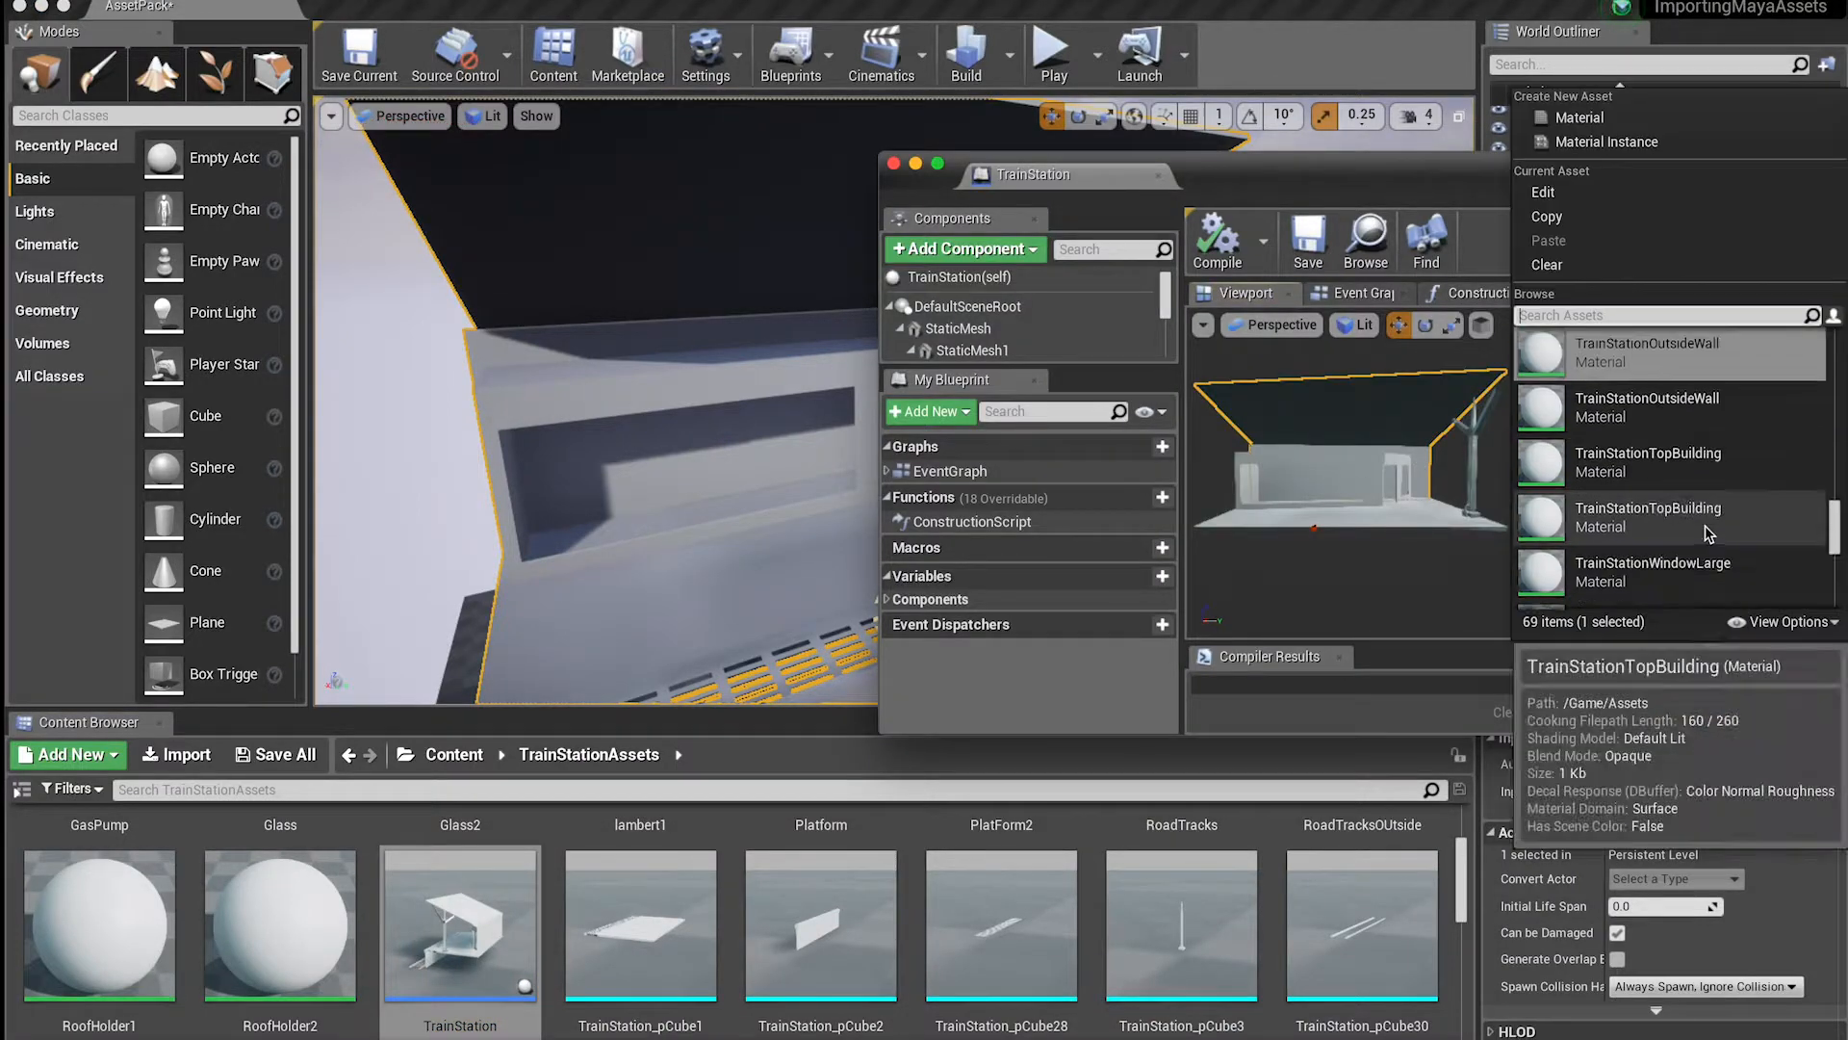
{"action": "scroll", "coordinate": [1637, 460], "scroll_direction": "up", "scroll_amount": 5}
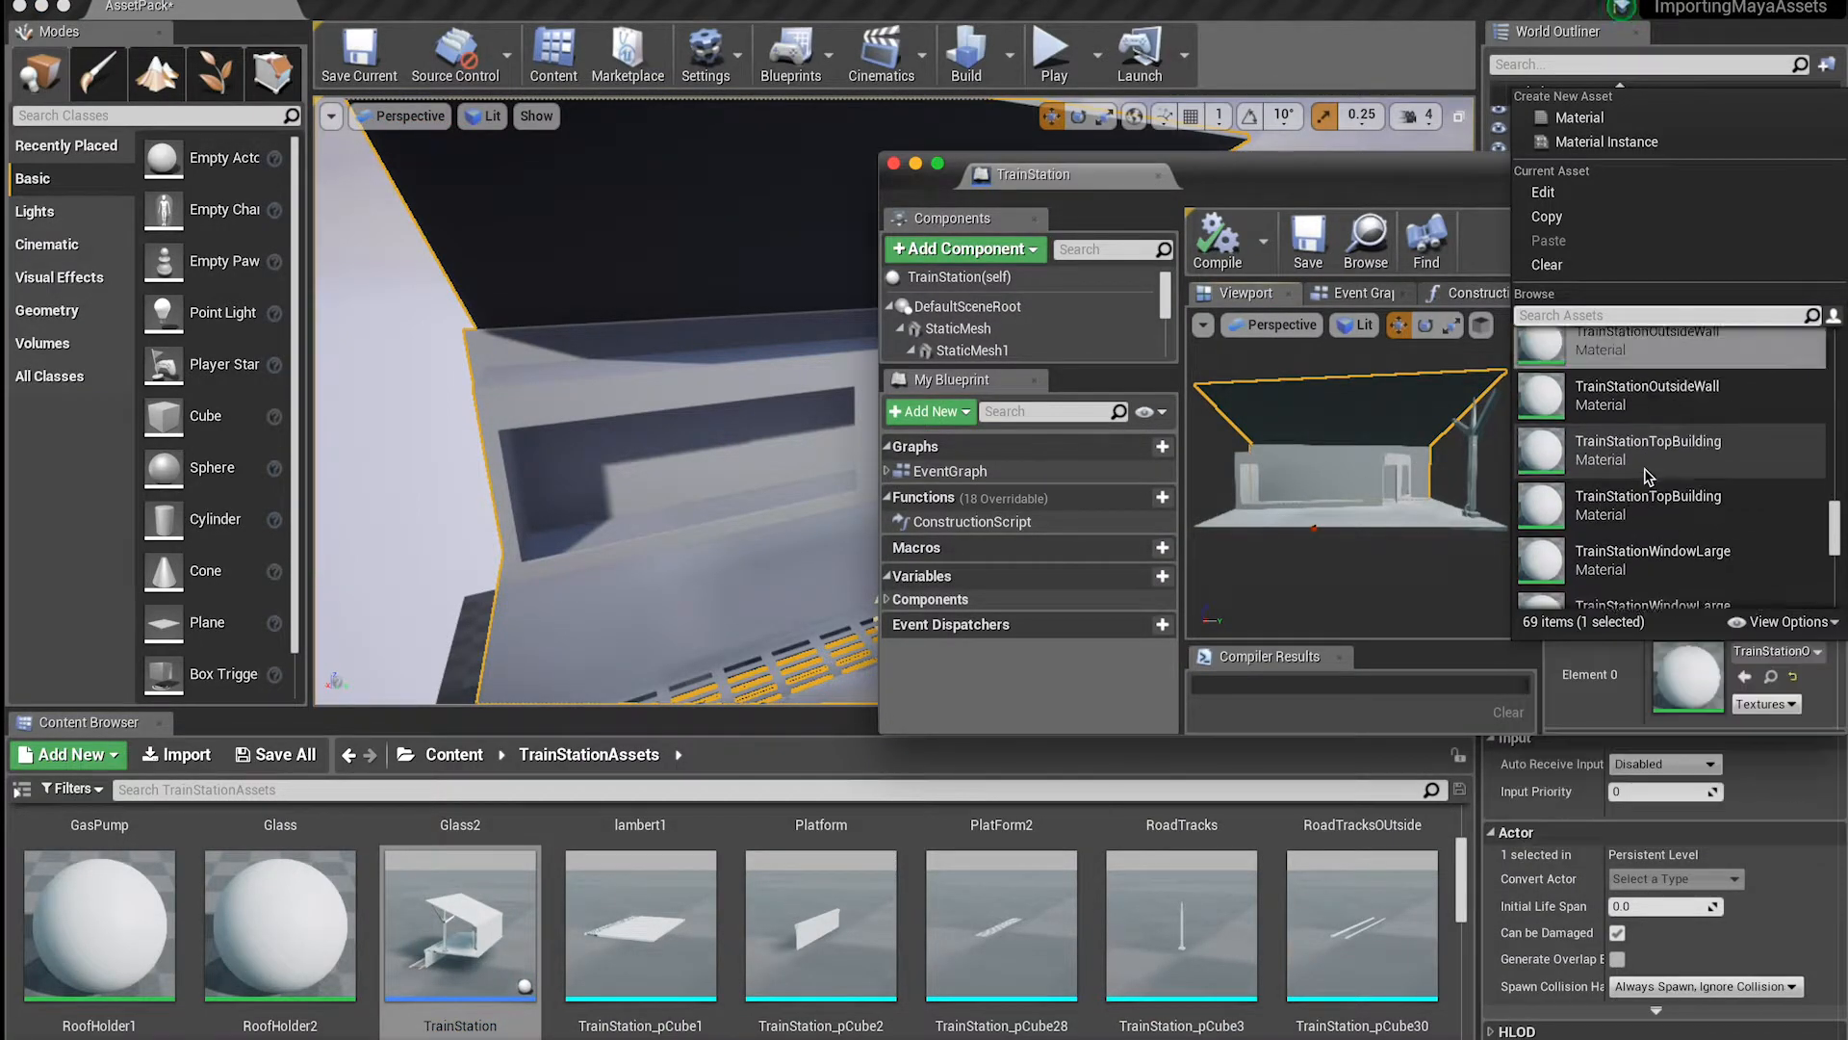
{"action": "scroll", "coordinate": [1617, 433], "scroll_direction": "up", "scroll_amount": 3}
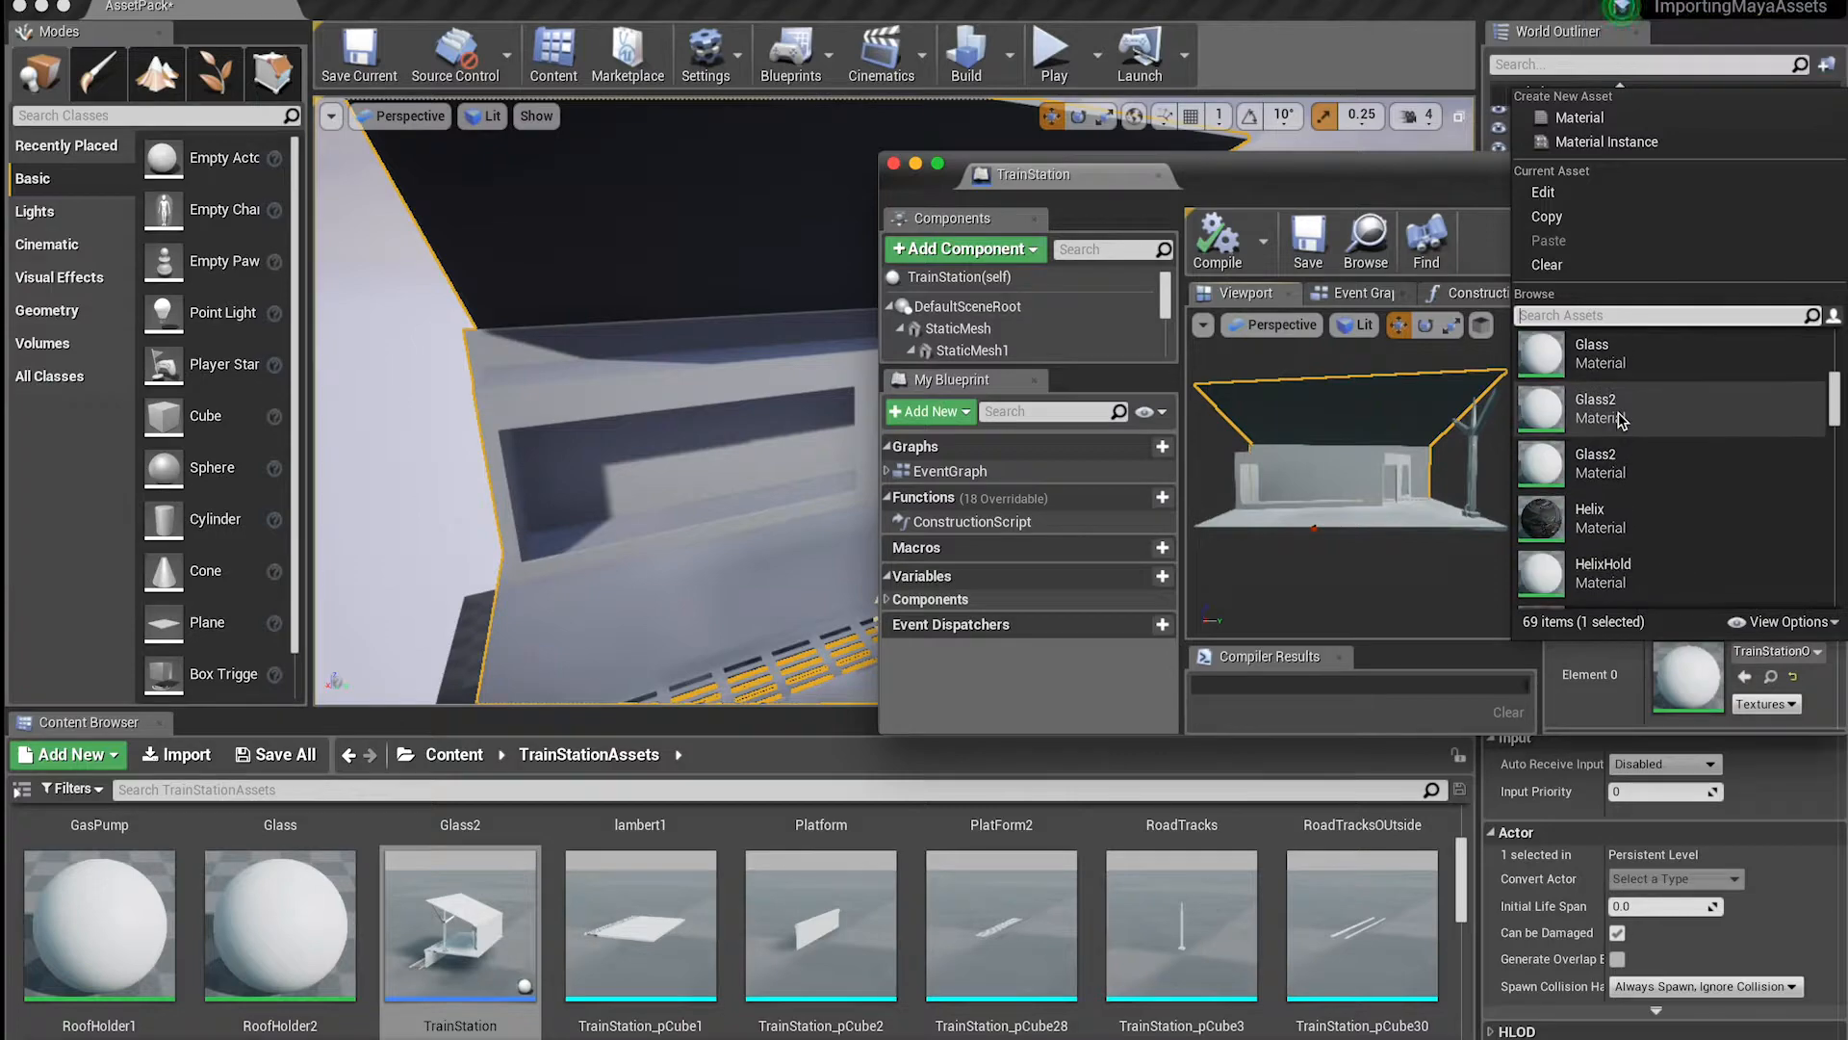
{"action": "scroll", "coordinate": [1627, 423], "scroll_direction": "down", "scroll_amount": 3}
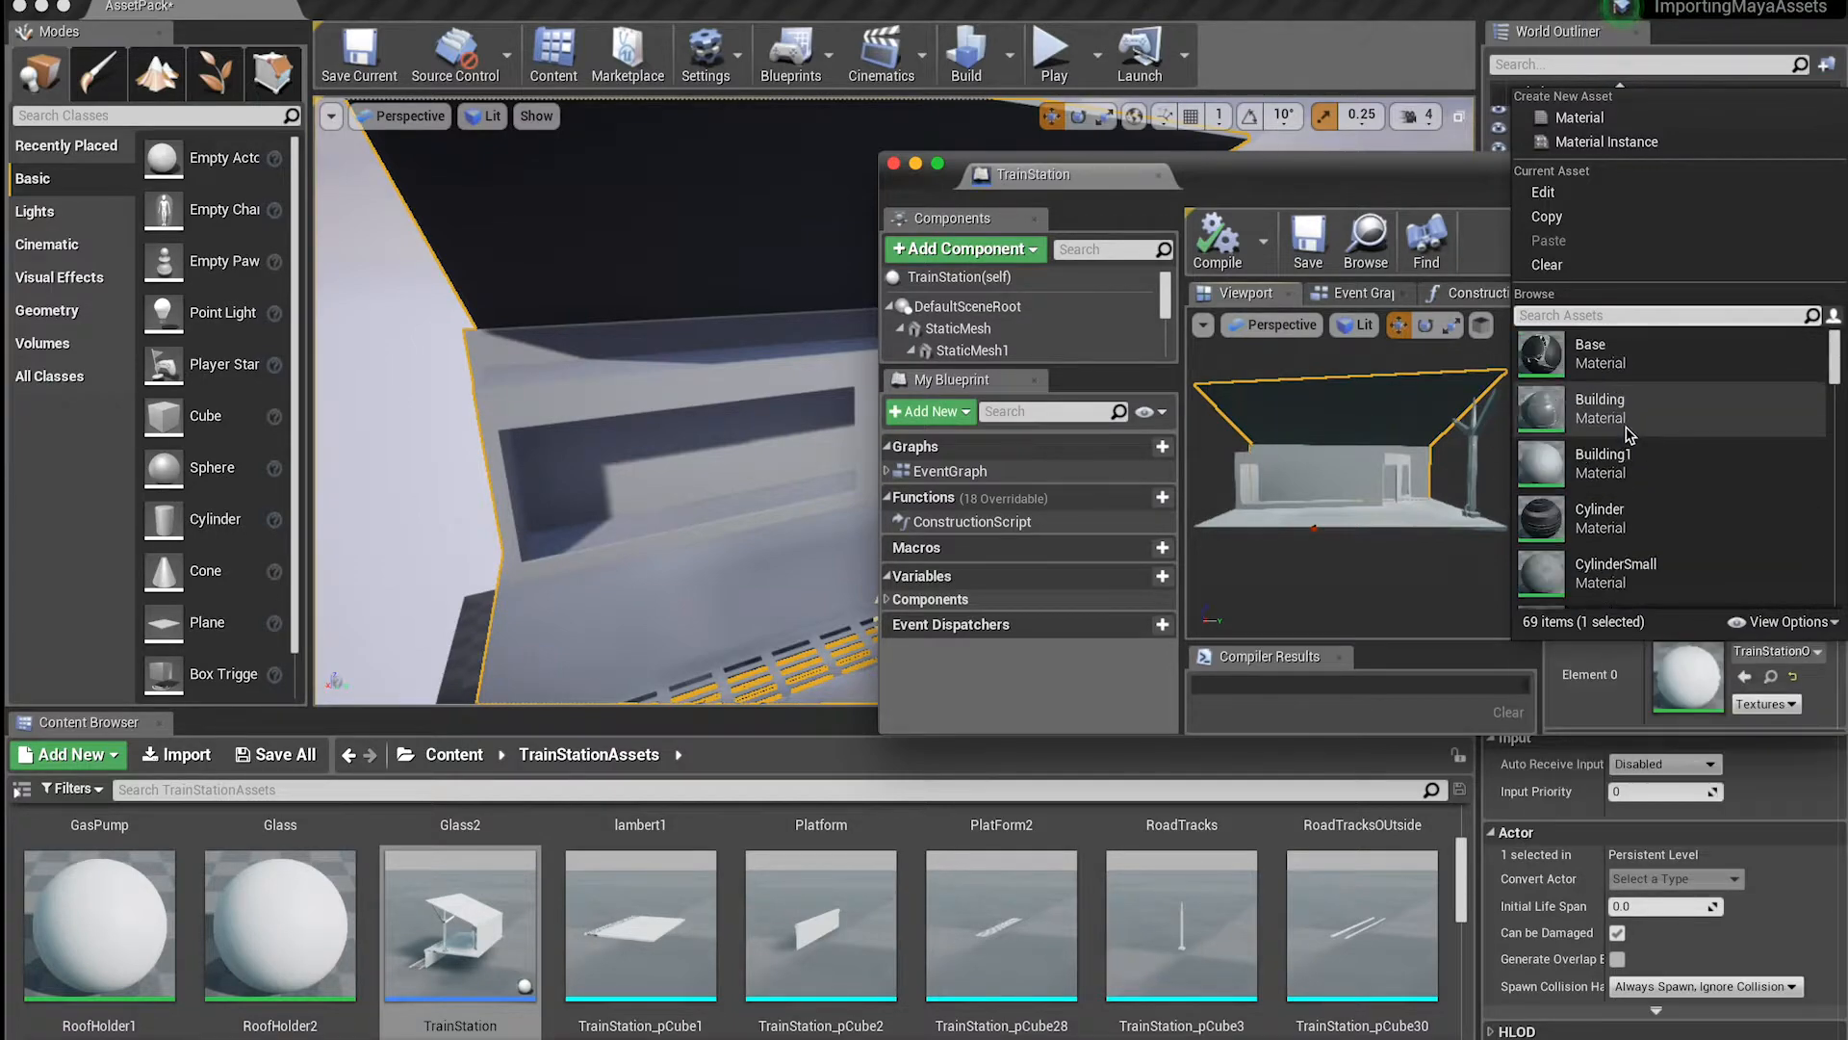
{"action": "left_click", "coordinate": [1627, 404]}
Look through the TexturesTrain materials, return to the TrainStationAssets folder and reopen the TrainStation Blueprint
{"action": "left_click", "coordinate": [455, 754]}
{"action": "double_click", "coordinate": [277, 910]}
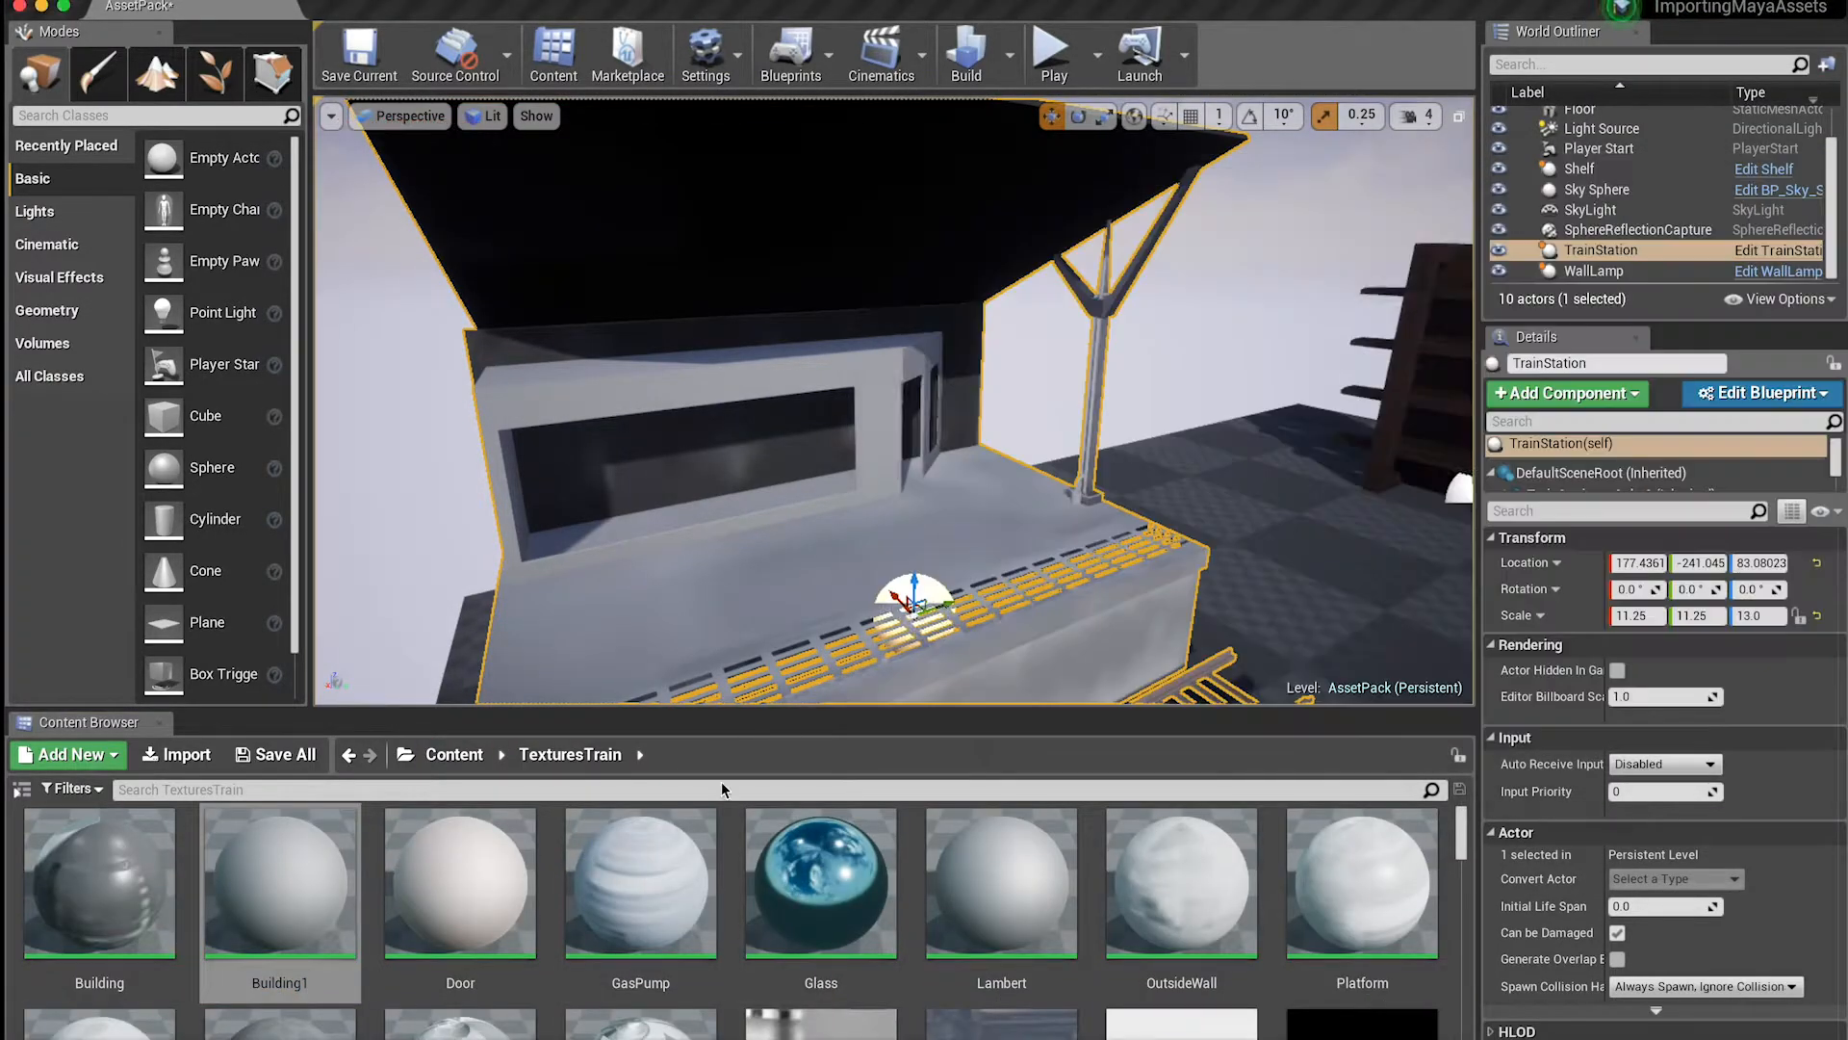
{"action": "left_click", "coordinate": [440, 766]}
{"action": "double_click", "coordinate": [593, 886]}
{"action": "left_click", "coordinate": [455, 756]}
{"action": "double_click", "coordinate": [771, 886]}
{"action": "scroll", "coordinate": [500, 914], "scroll_direction": "down", "scroll_amount": 3}
{"action": "double_click", "coordinate": [472, 929]}
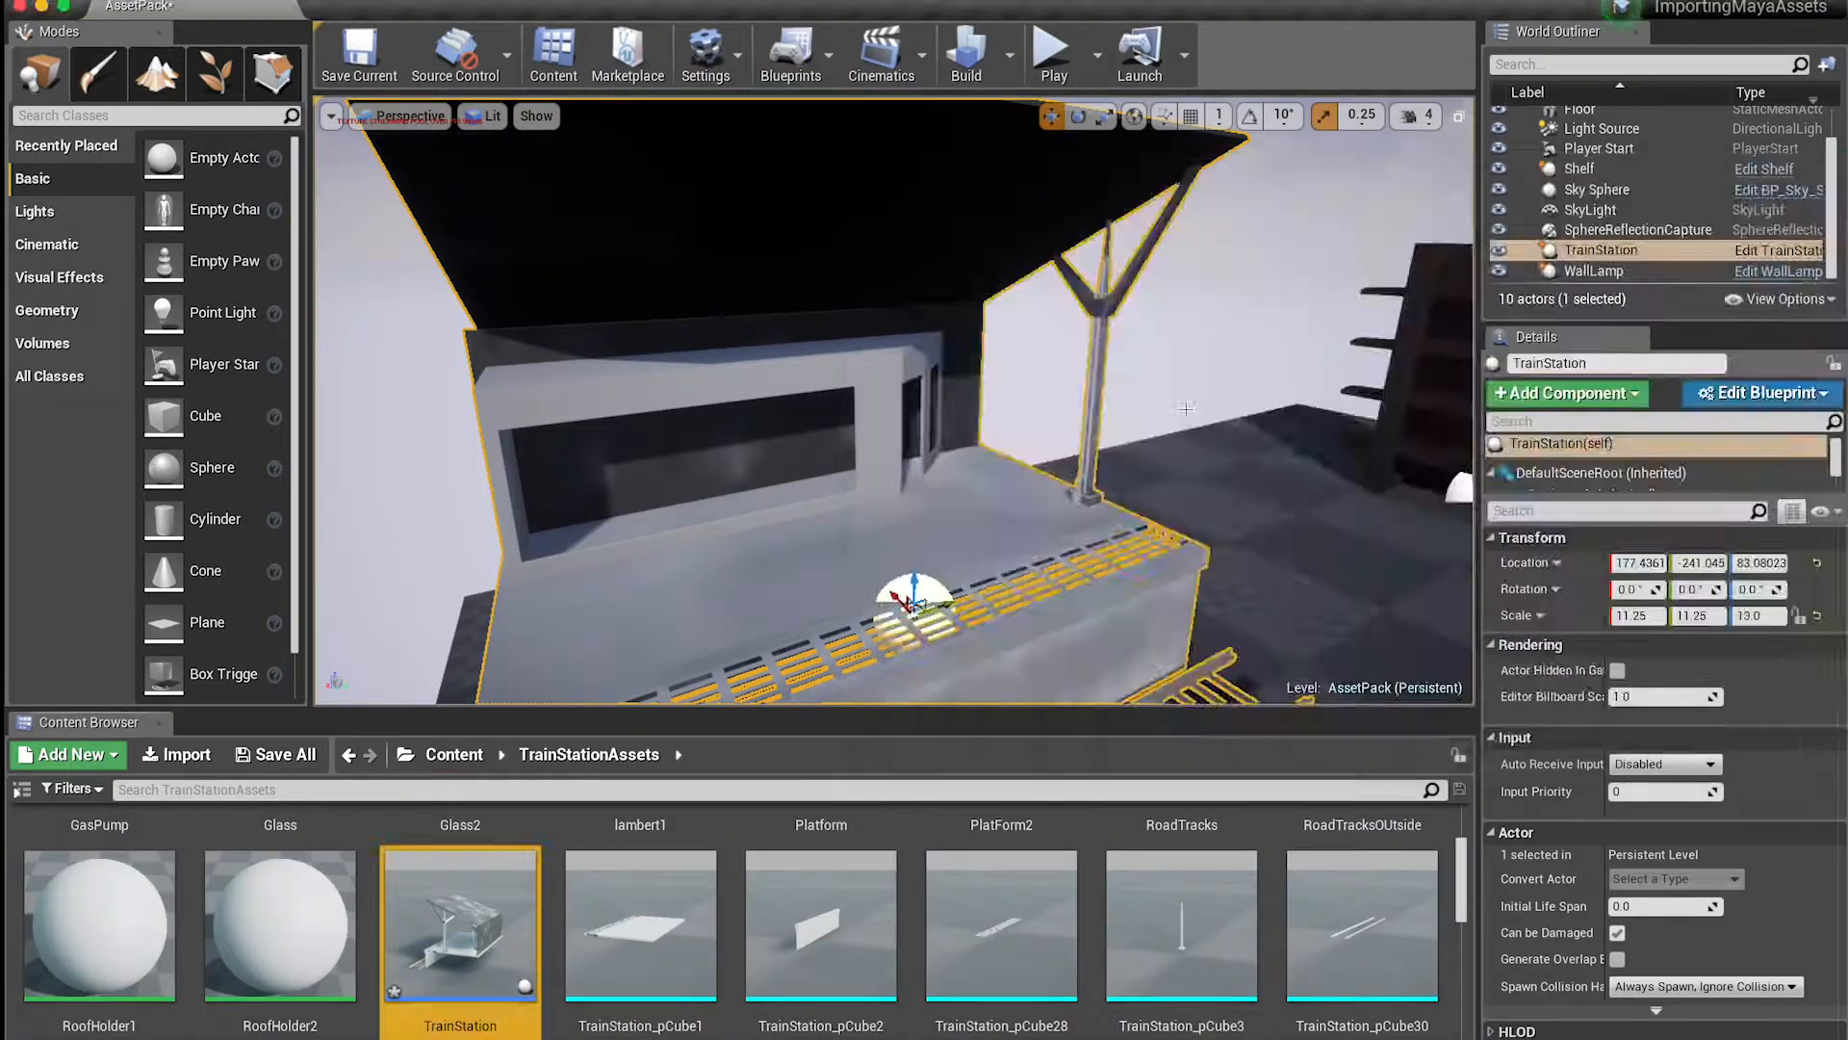
Change the materials of TrainStation Blueprint components, applying Lambert to Element 0 of TrainStation_pCube35
{"action": "left_click", "coordinate": [1348, 471]}
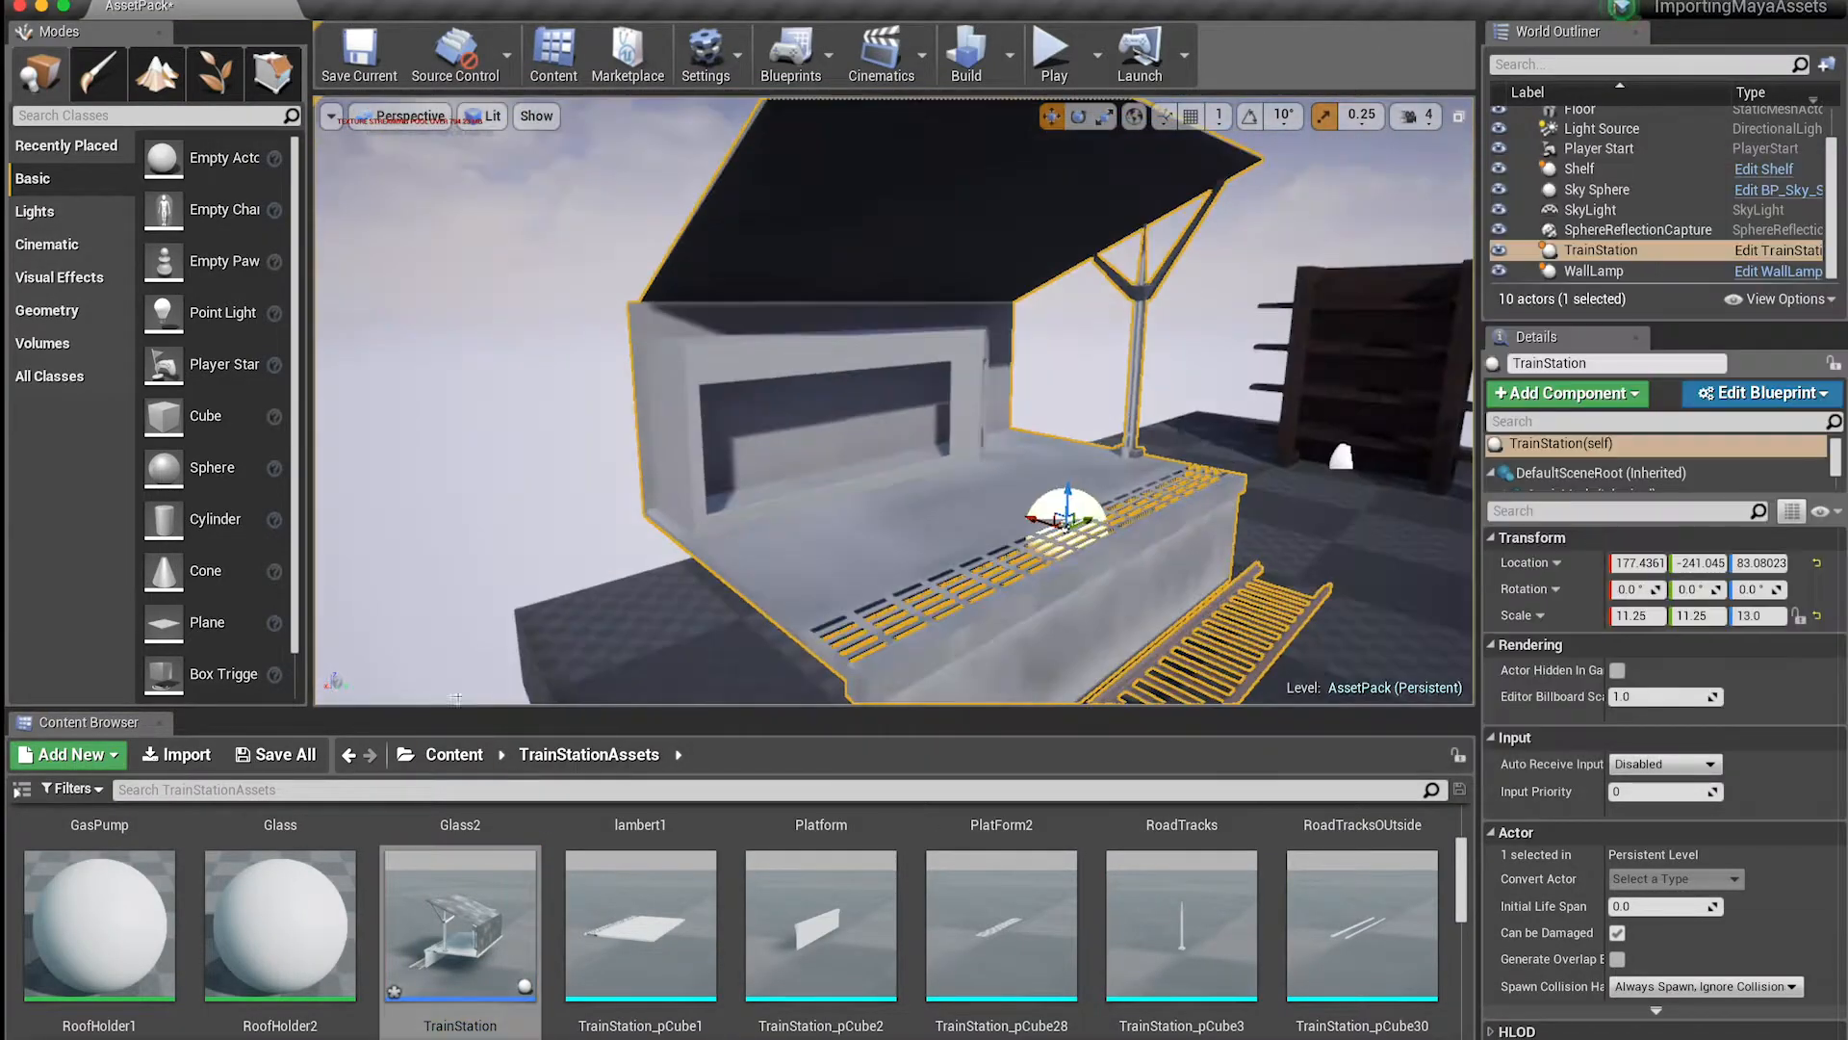
{"action": "left_click", "coordinate": [1694, 785]}
{"action": "left_click", "coordinate": [1627, 435]}
{"action": "left_click", "coordinate": [1777, 575]}
{"action": "type", "text": "T"}
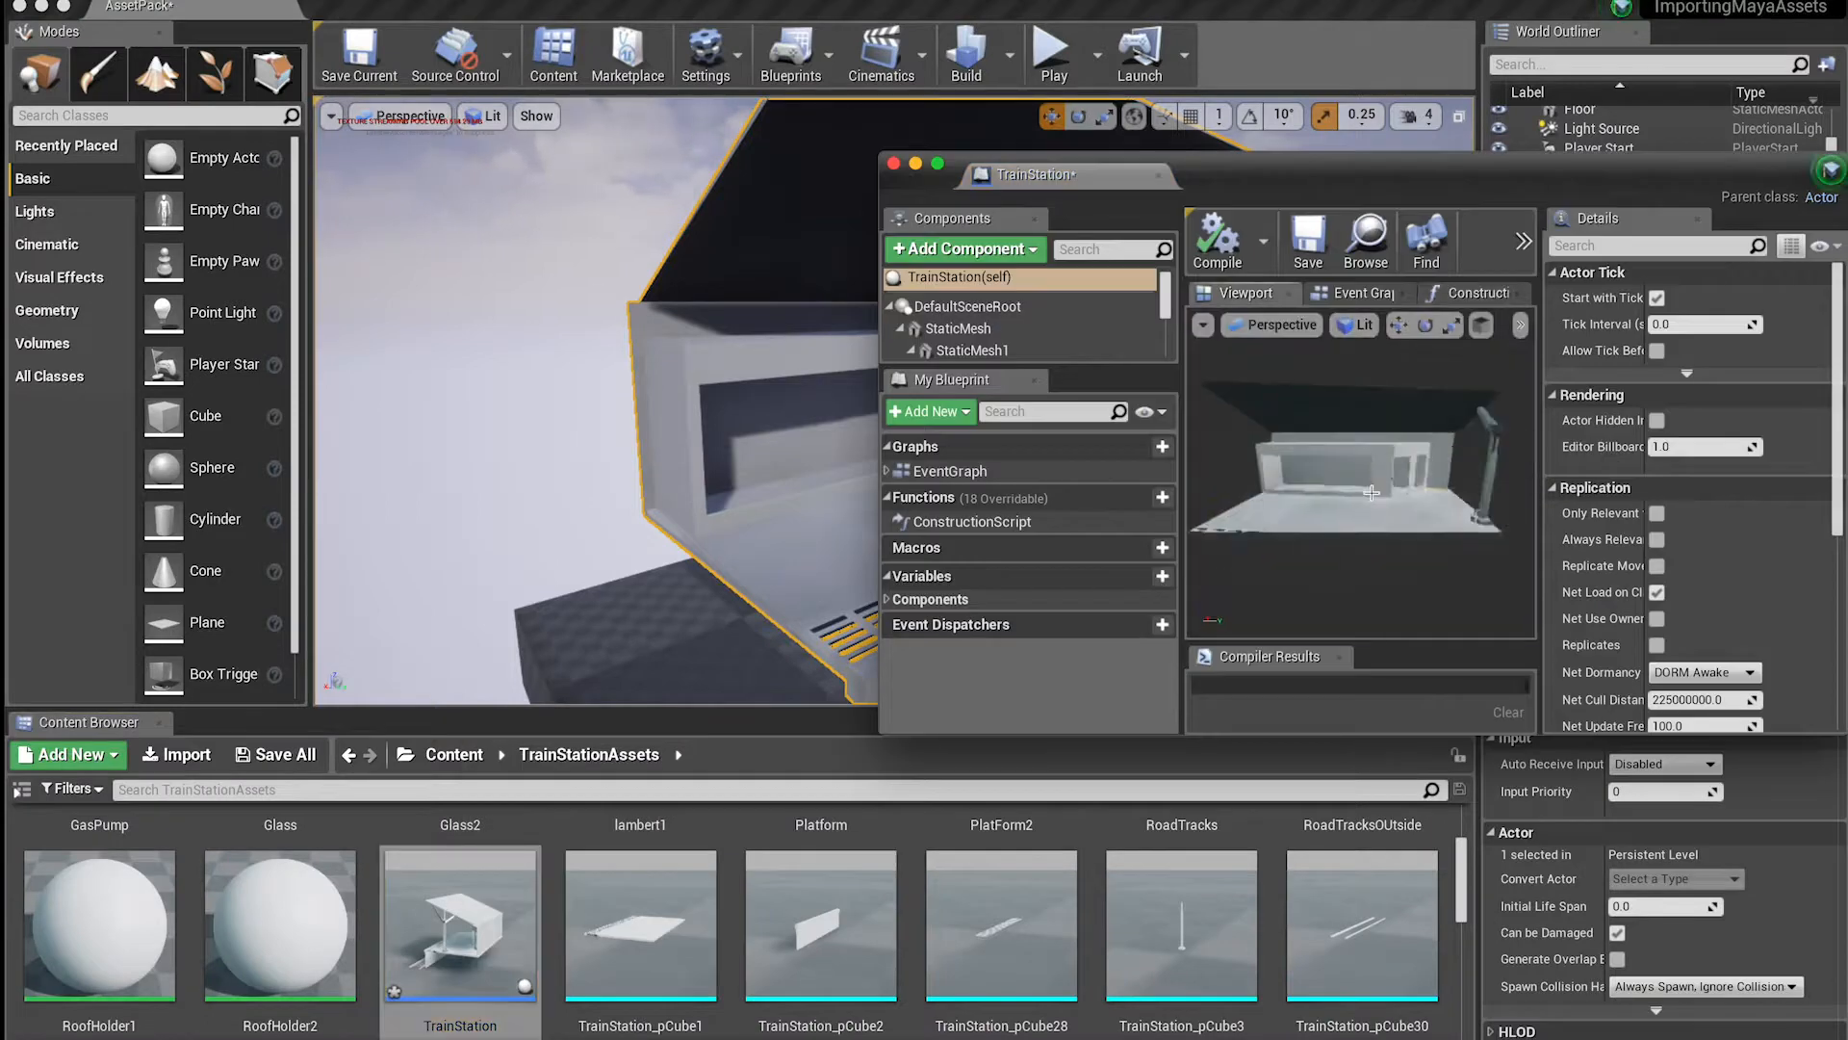
{"action": "left_click", "coordinate": [1600, 379]}
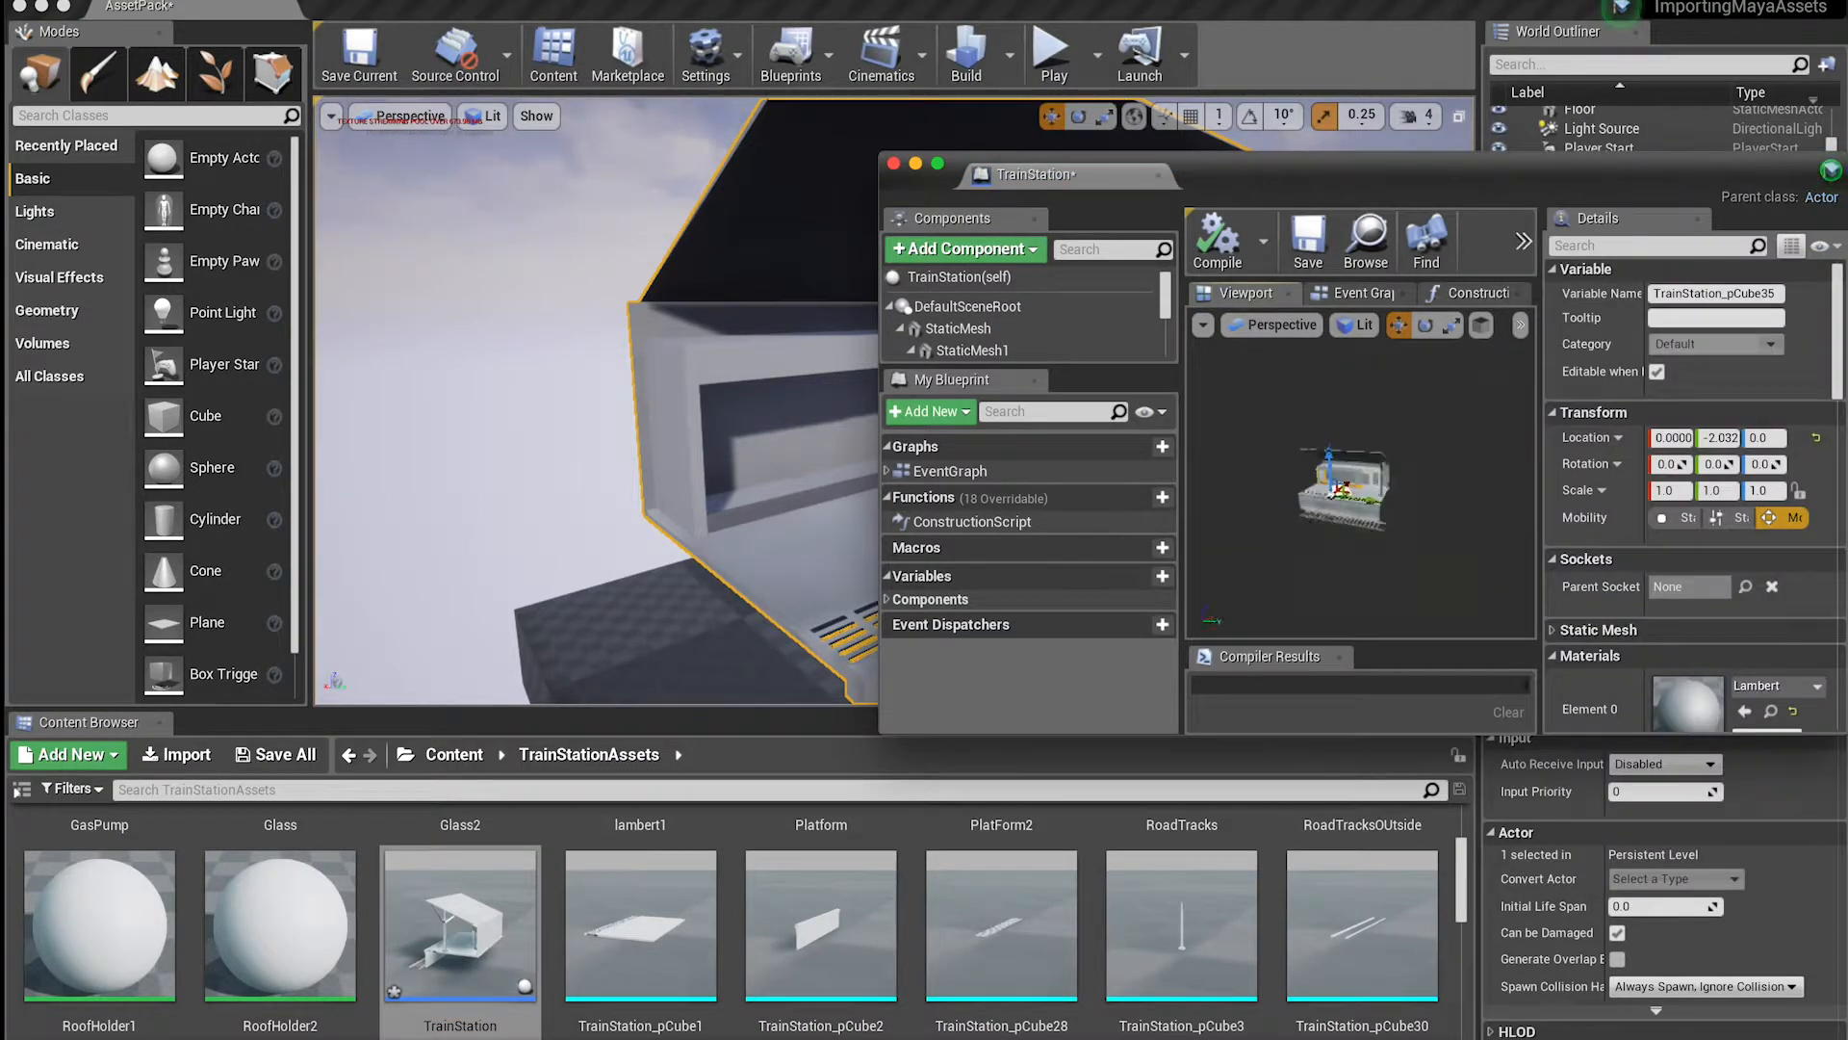
Apply the Building material to Element 0 of the TrainStation_polySurface component in the TrainStation Blueprint
{"action": "left_click", "coordinate": [1344, 468]}
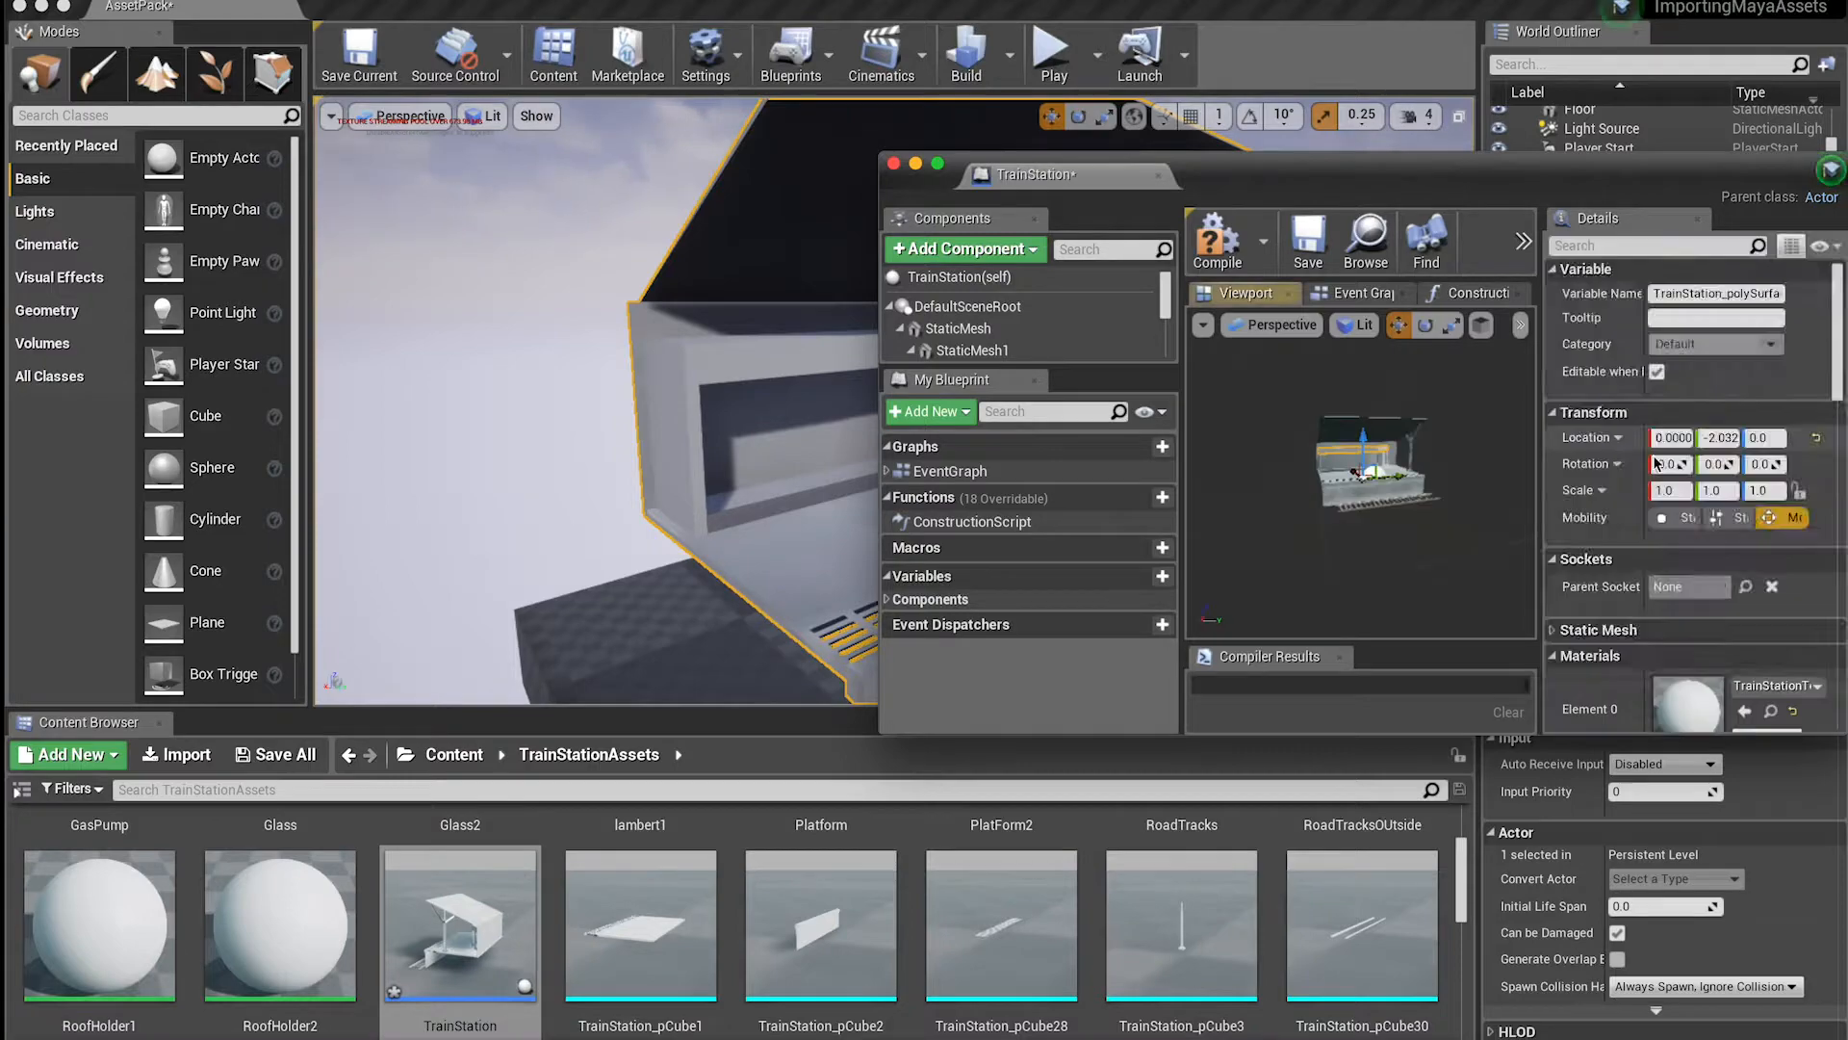
{"action": "left_click", "coordinate": [1777, 686]}
{"action": "type", "text": "Buildi"}
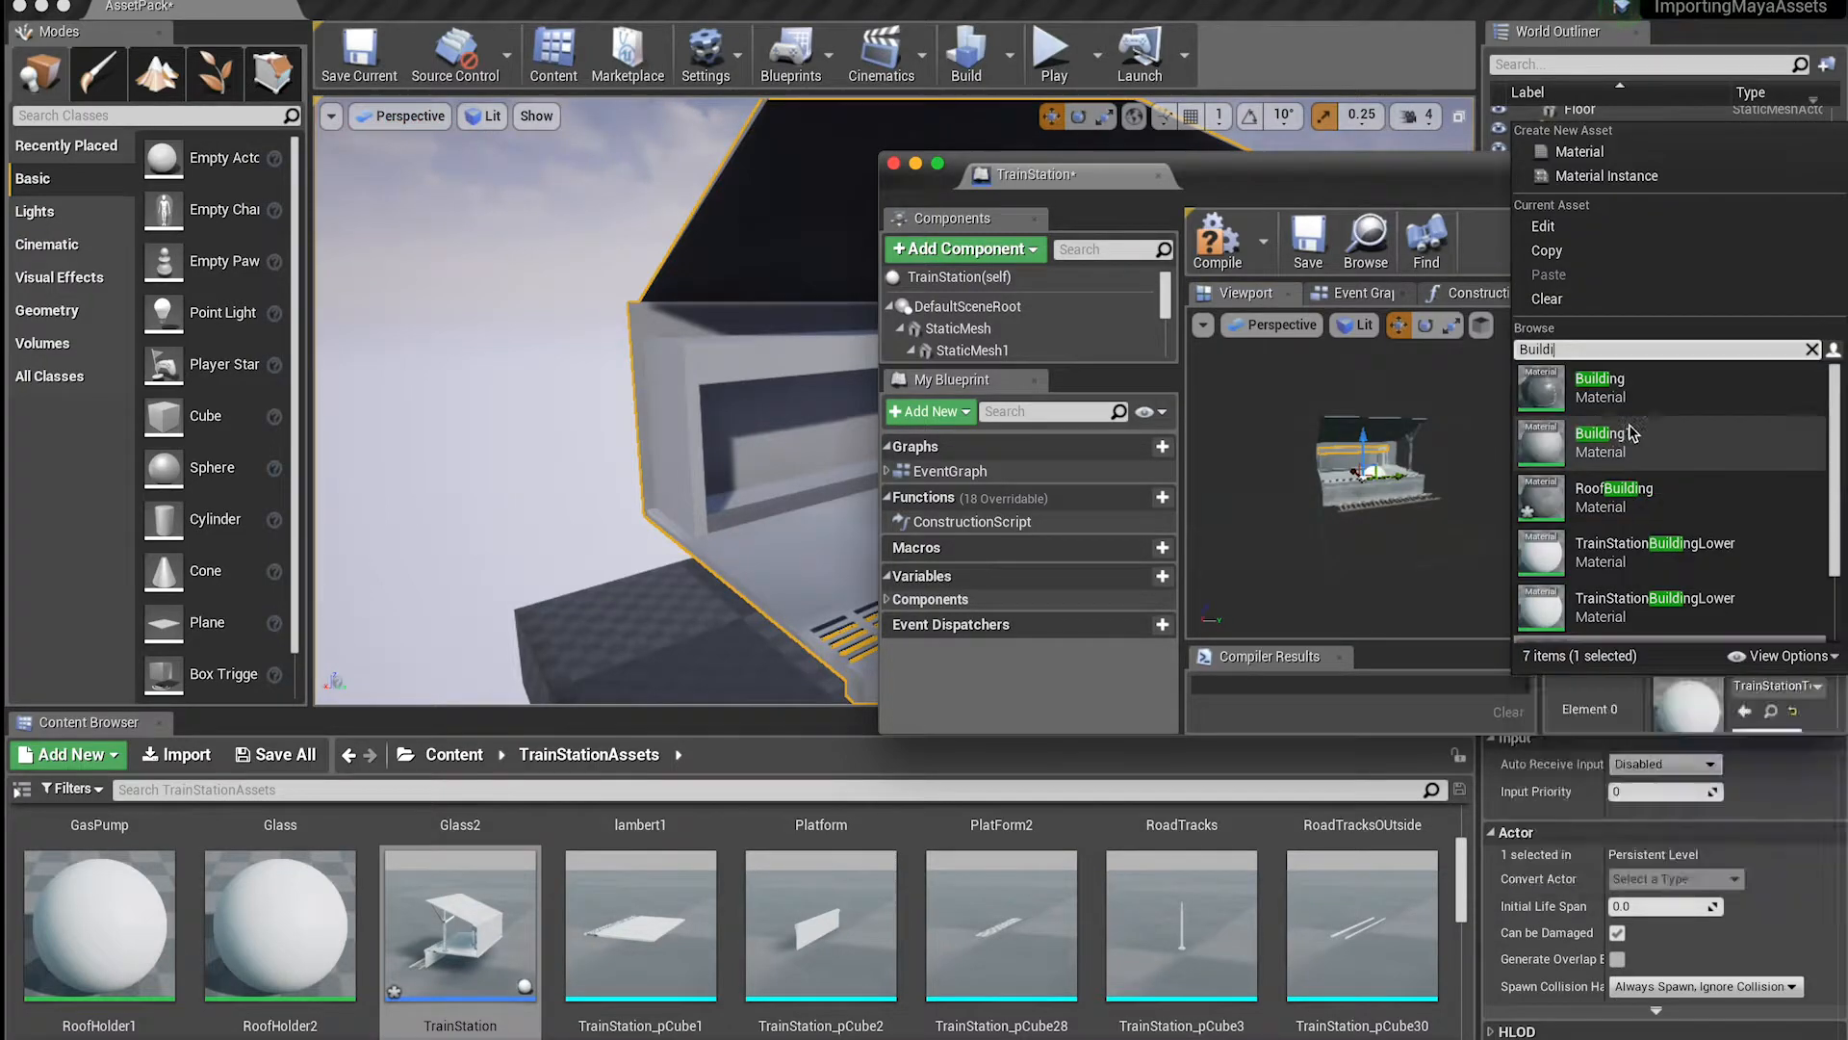
{"action": "left_click", "coordinate": [1633, 432]}
Replace the placeholder materials on the neighbouring station parts: Building for Lambert, Glass for Glass2, and Door for TrainStationDoor
{"action": "left_click", "coordinate": [1776, 686]}
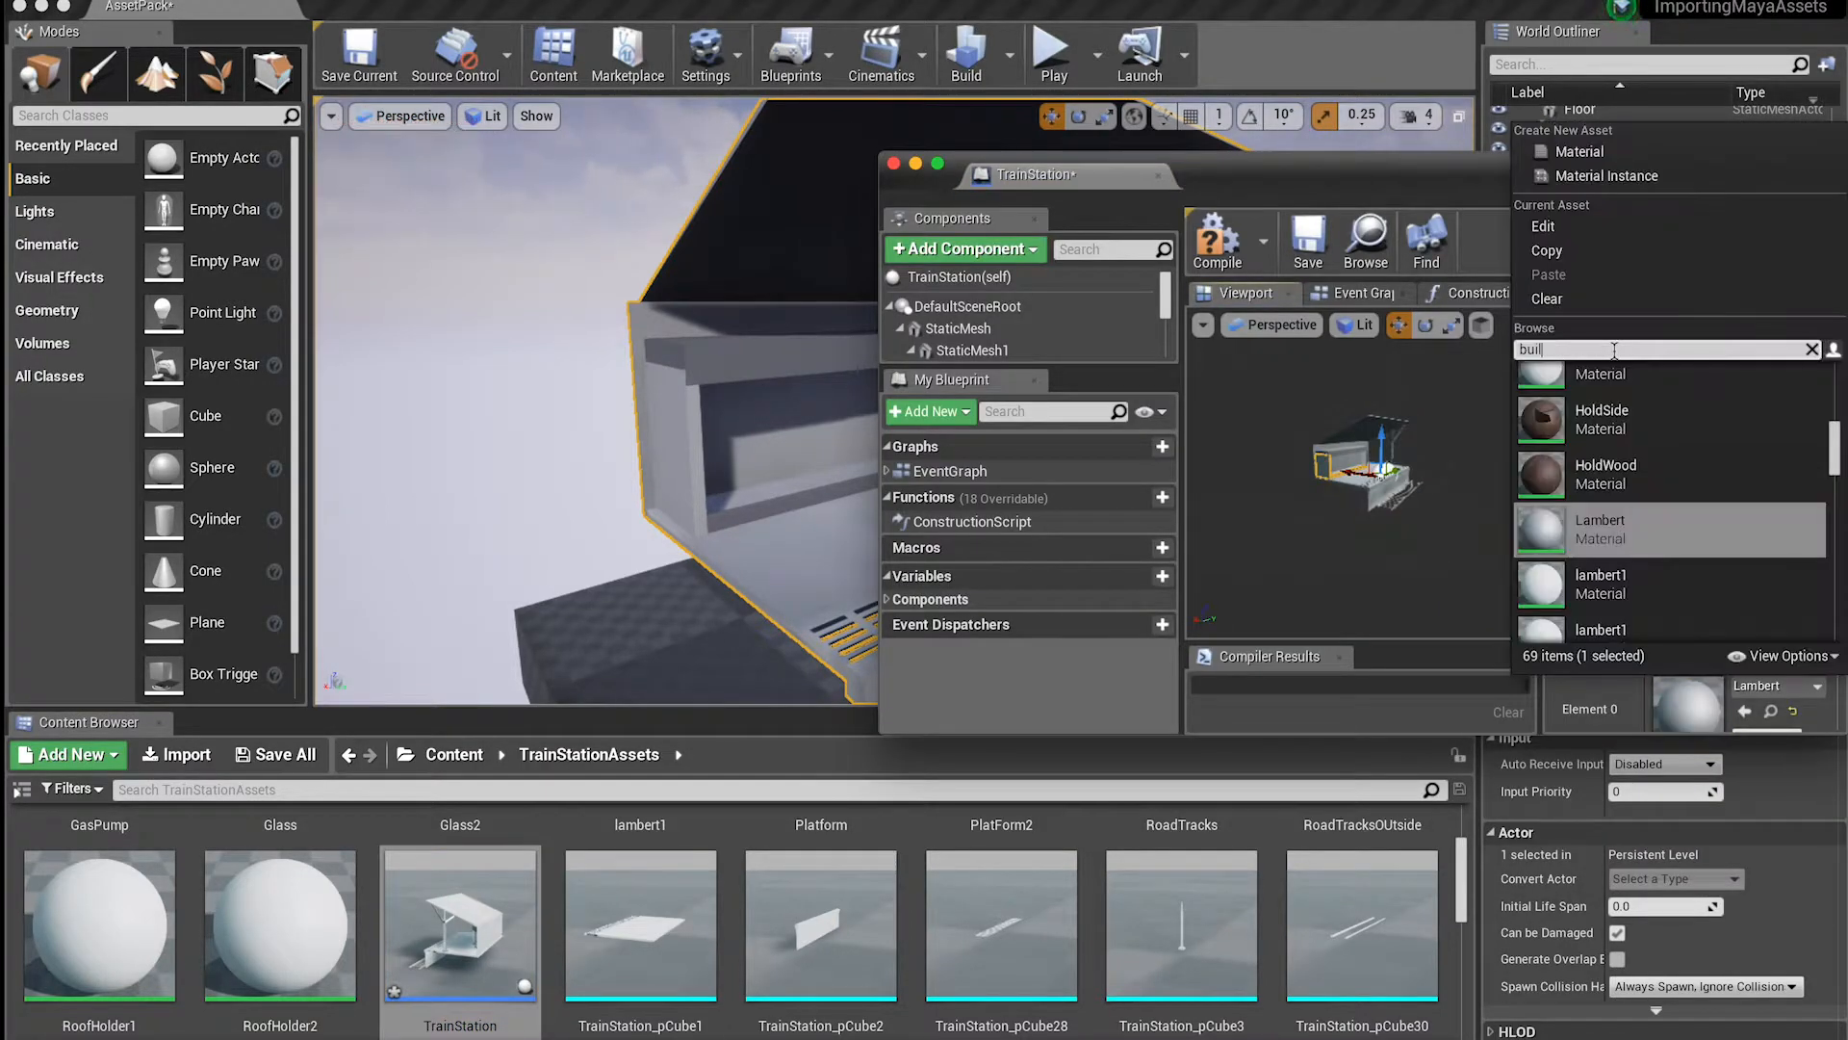
{"action": "type", "text": "B"}
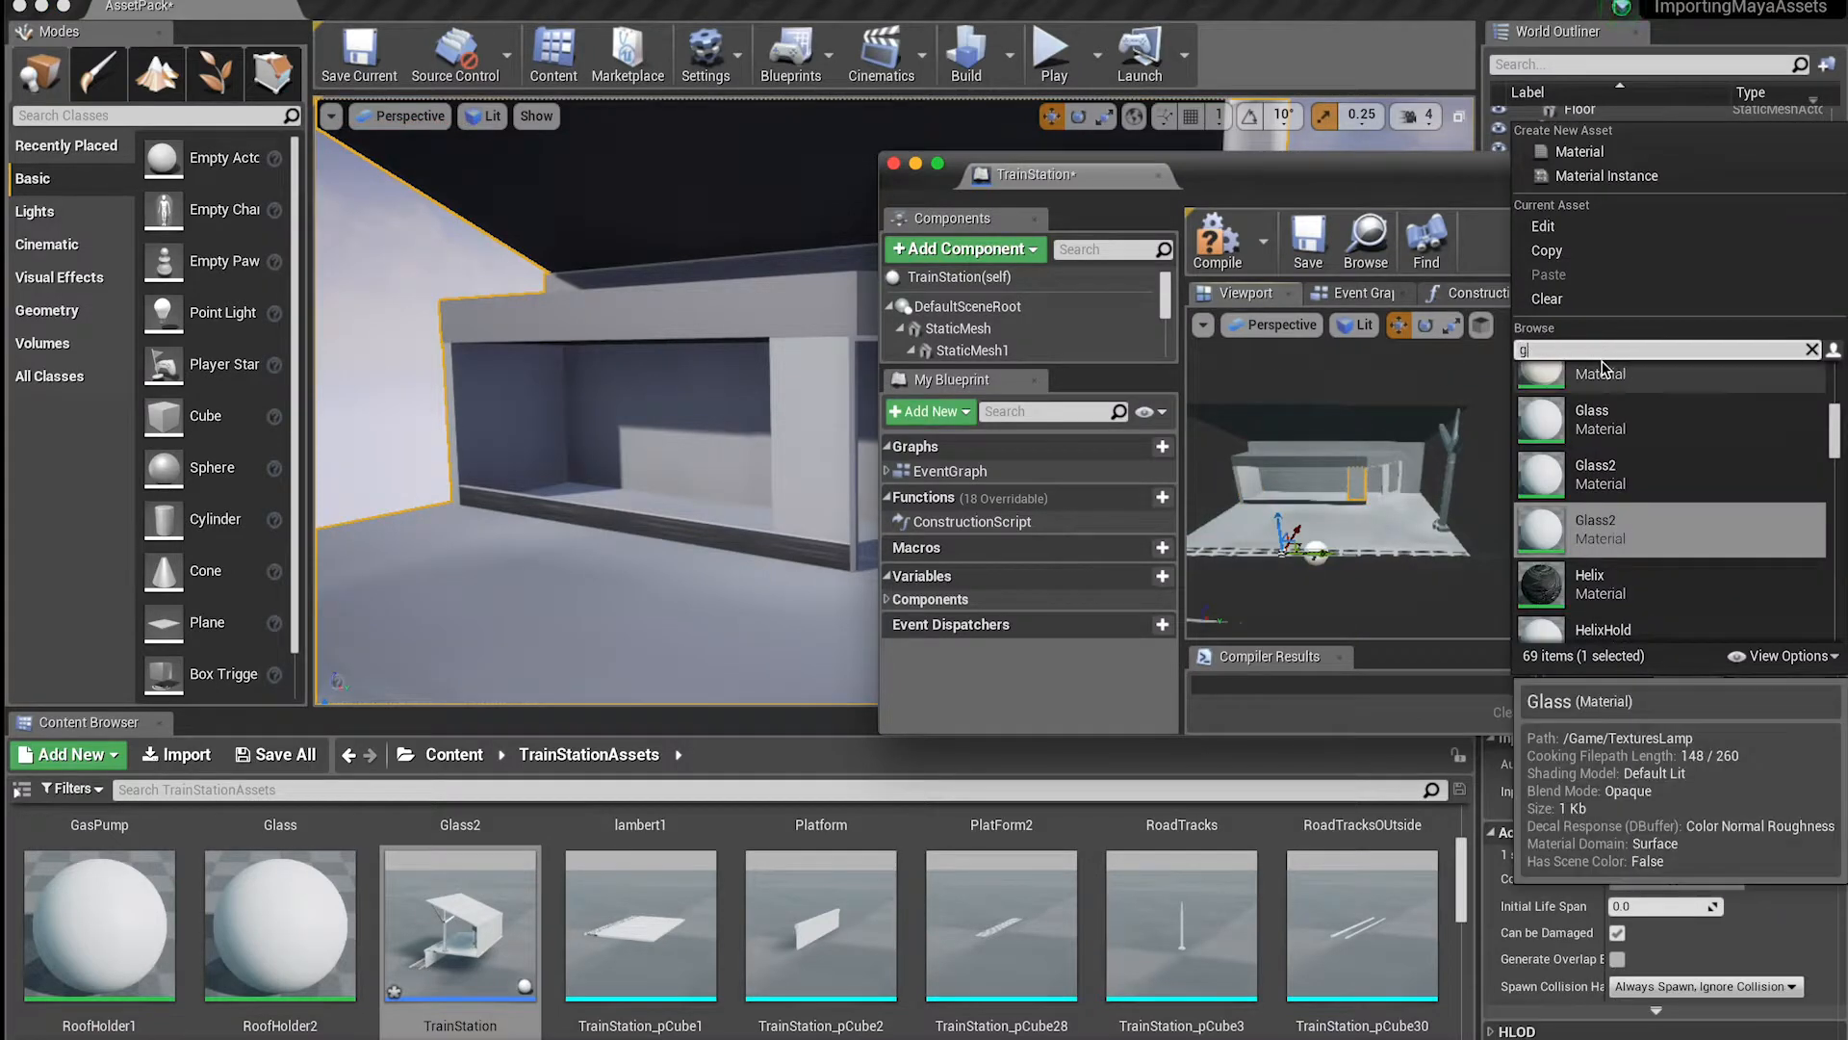
{"action": "left_click", "coordinate": [1540, 539]}
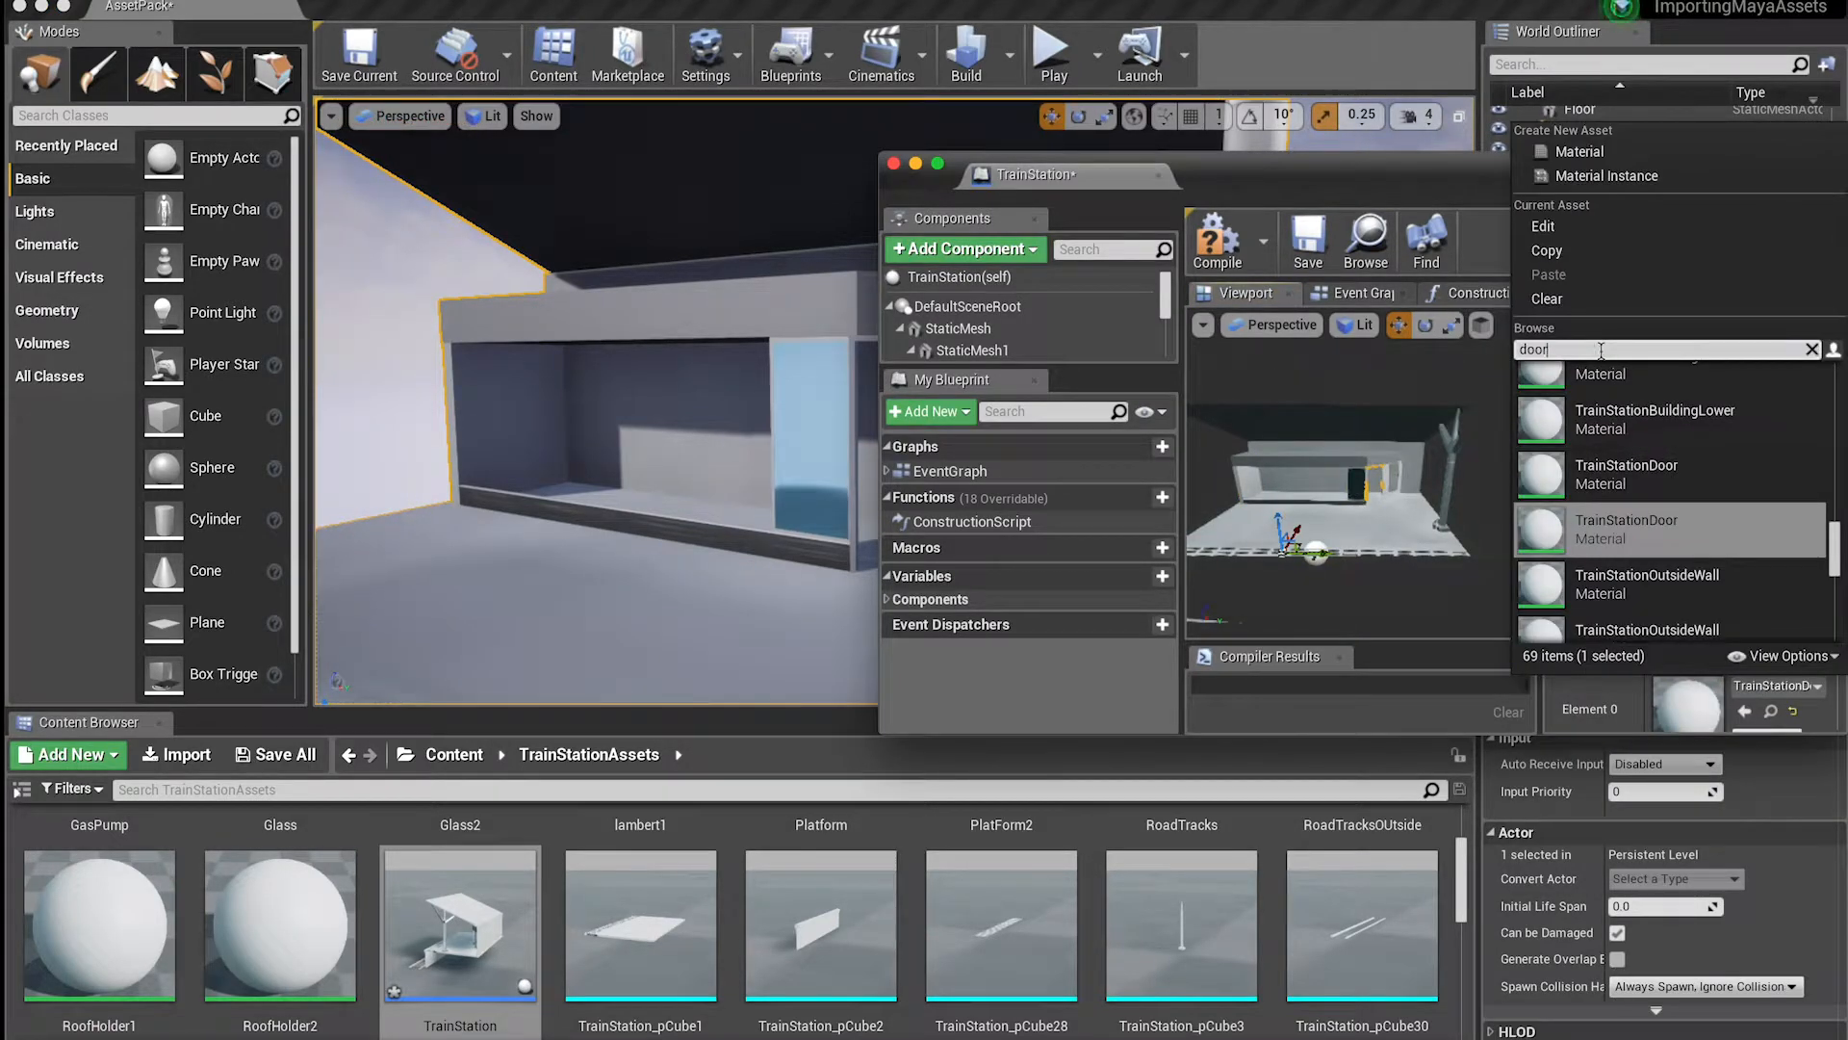
{"action": "left_click", "coordinate": [1559, 539]}
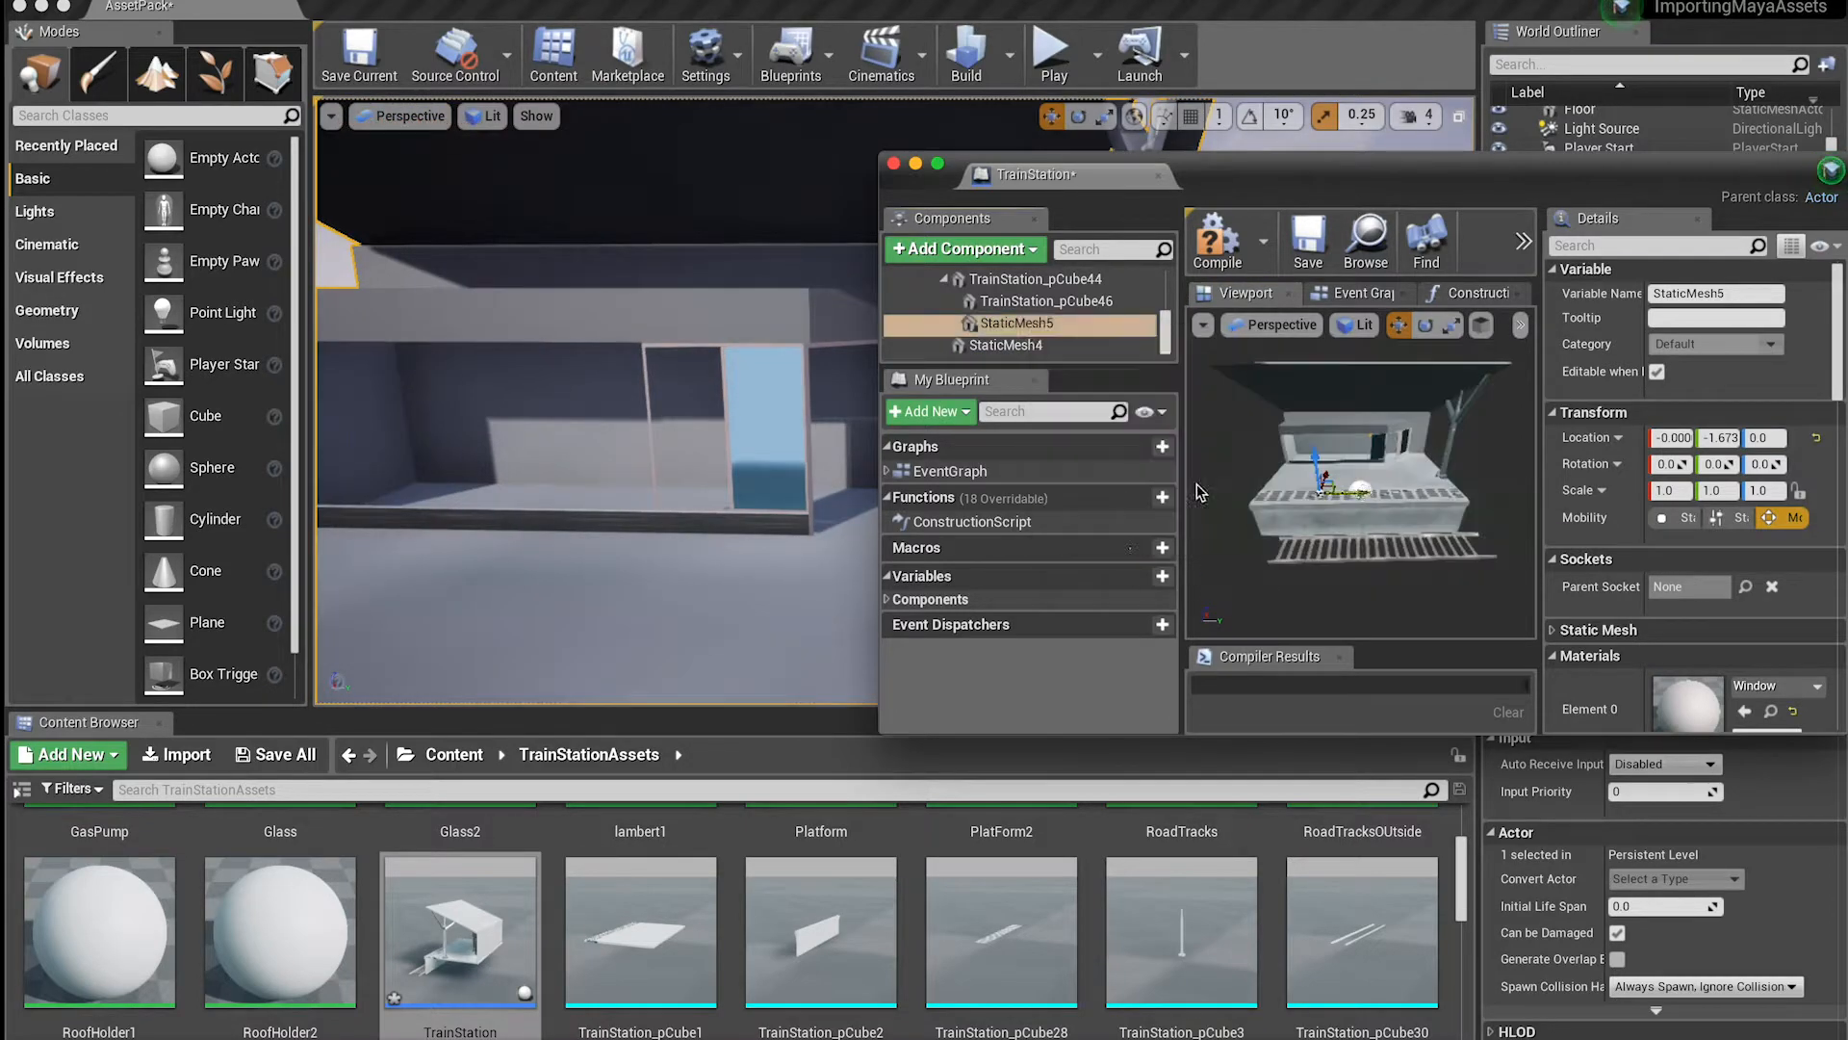
Duplicate the window frame mesh StaticMesh5 and its copies, spacing them along the Y axis across the window opening
{"action": "right_click", "coordinate": [1017, 322]}
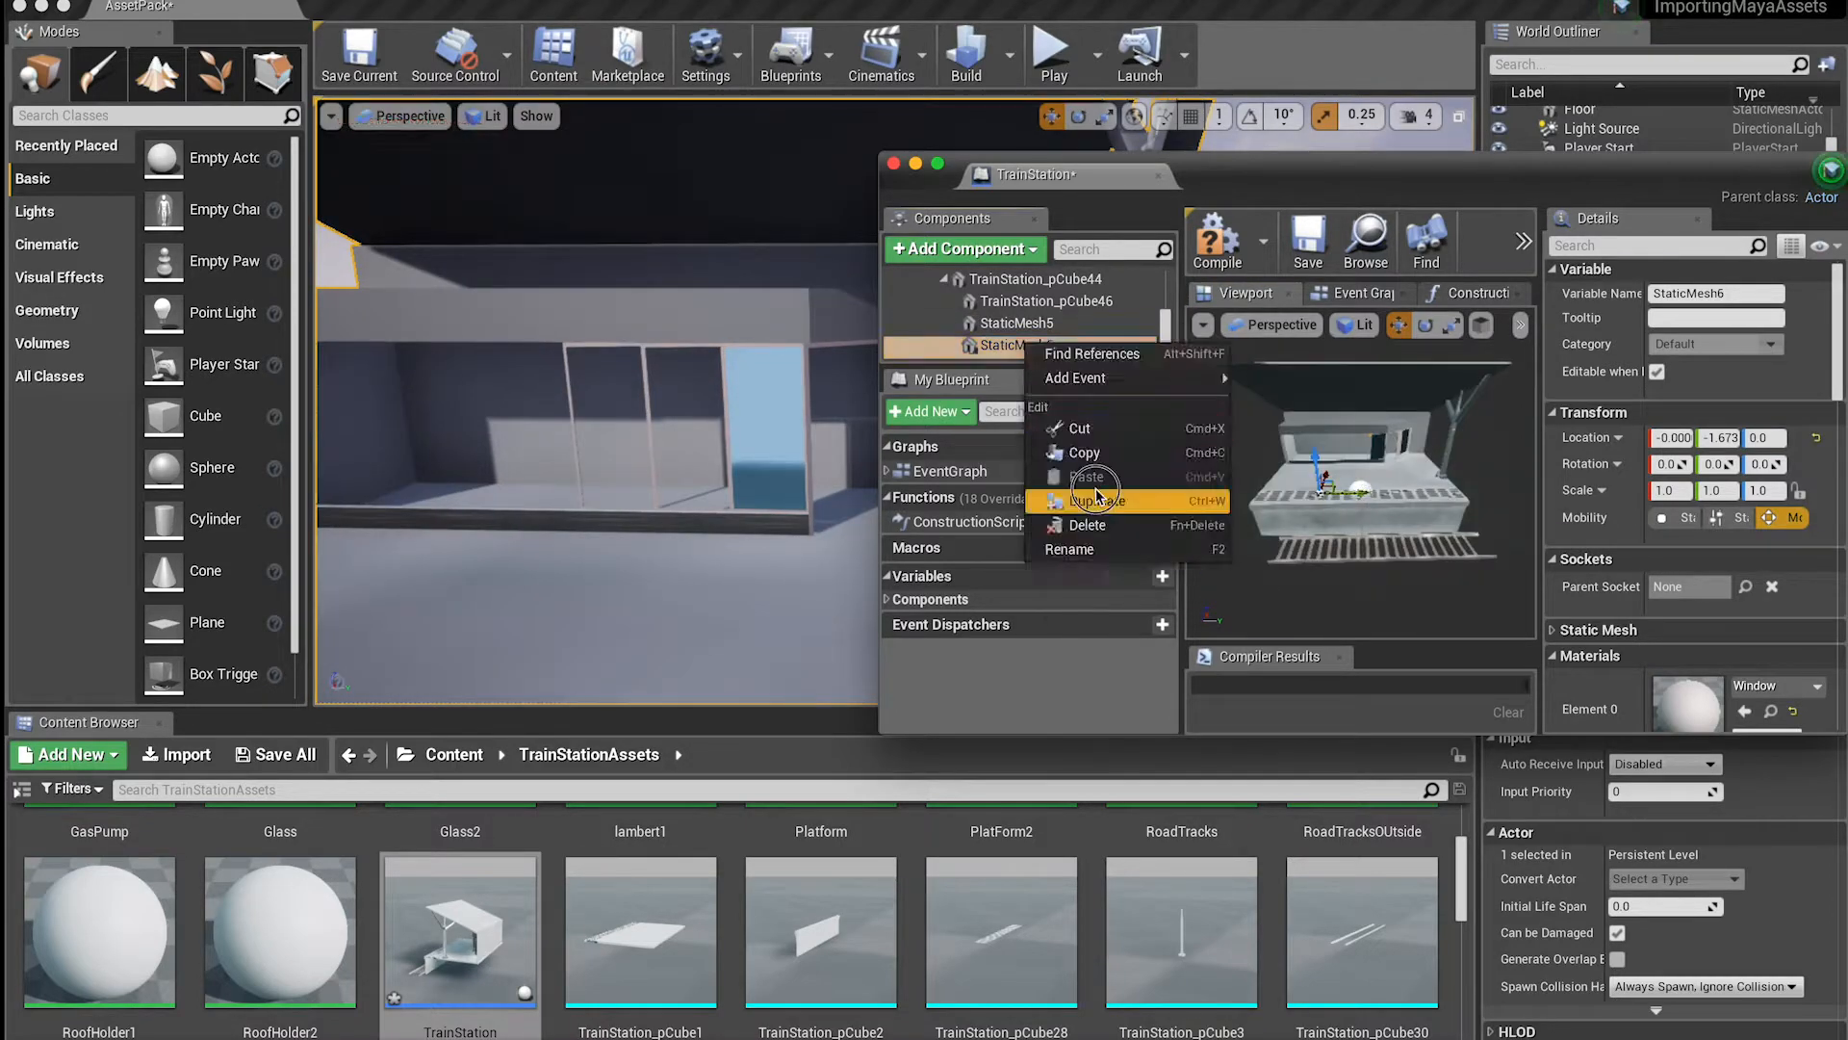
{"action": "left_click", "coordinate": [1088, 496]}
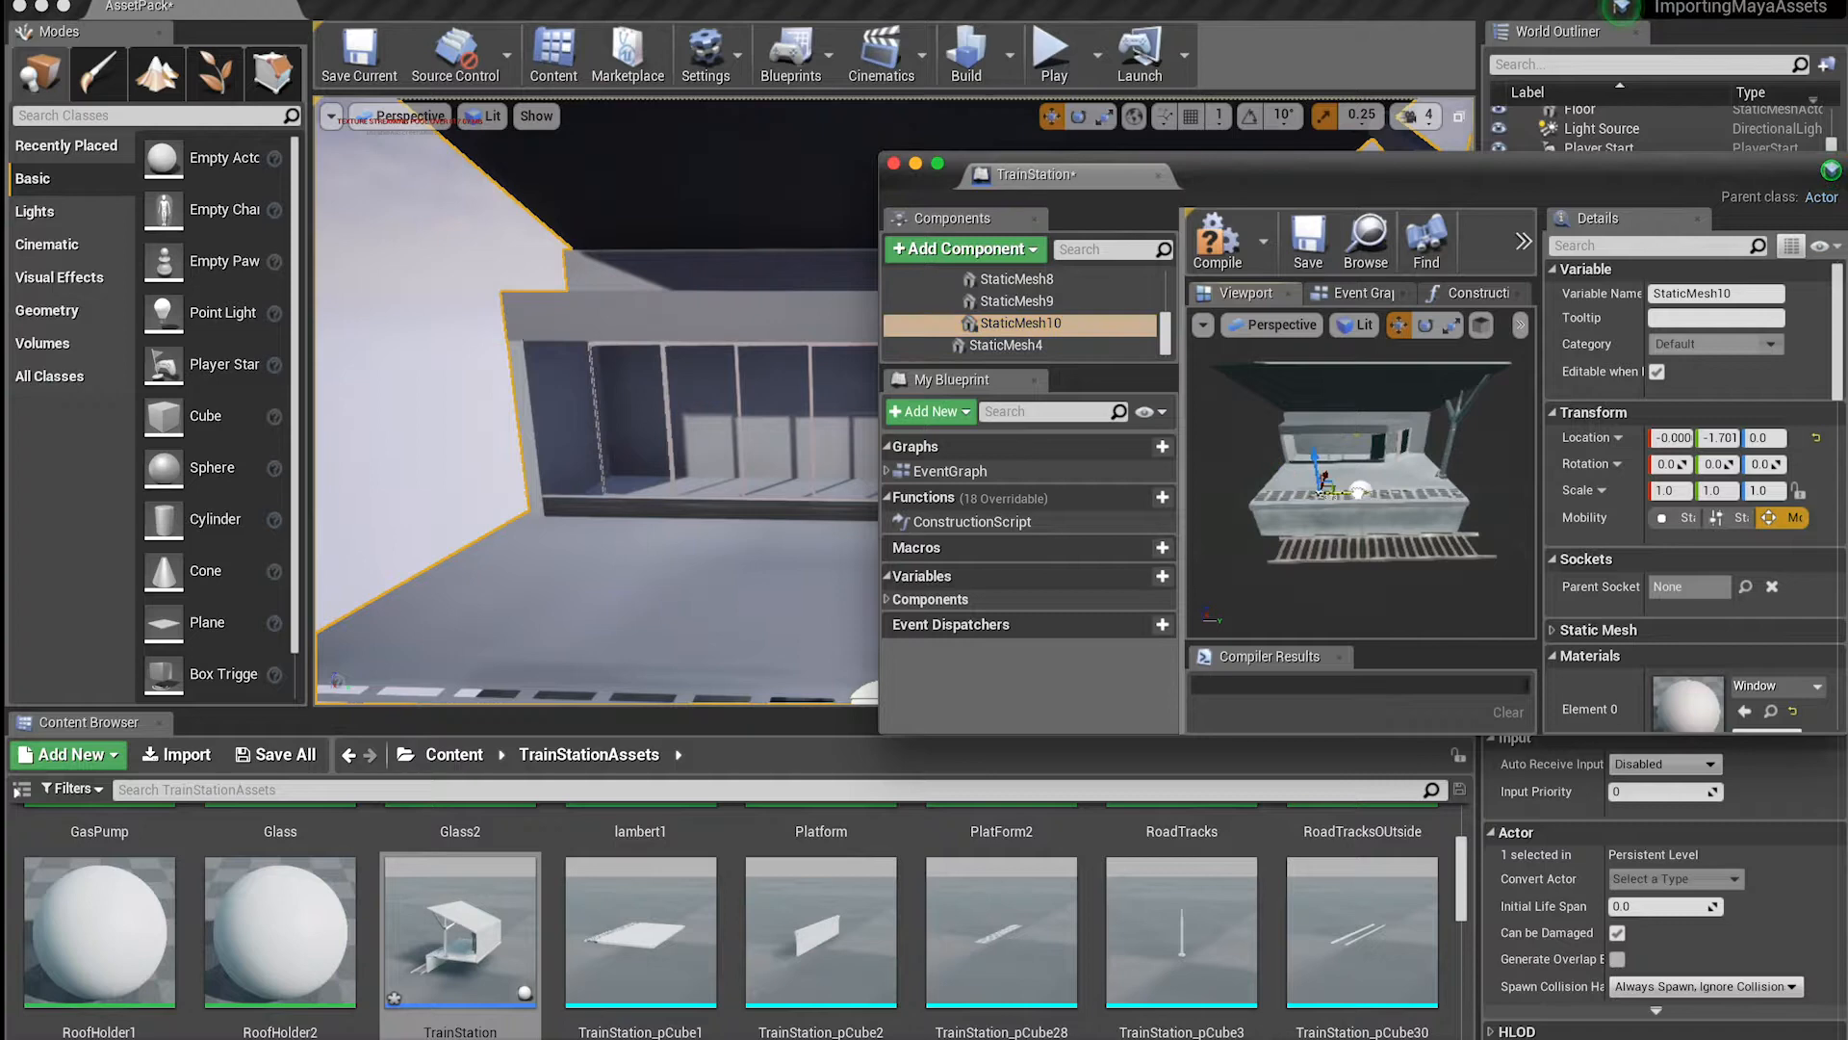
{"action": "right_click", "coordinate": [1059, 324]}
{"action": "left_click", "coordinate": [1117, 496]}
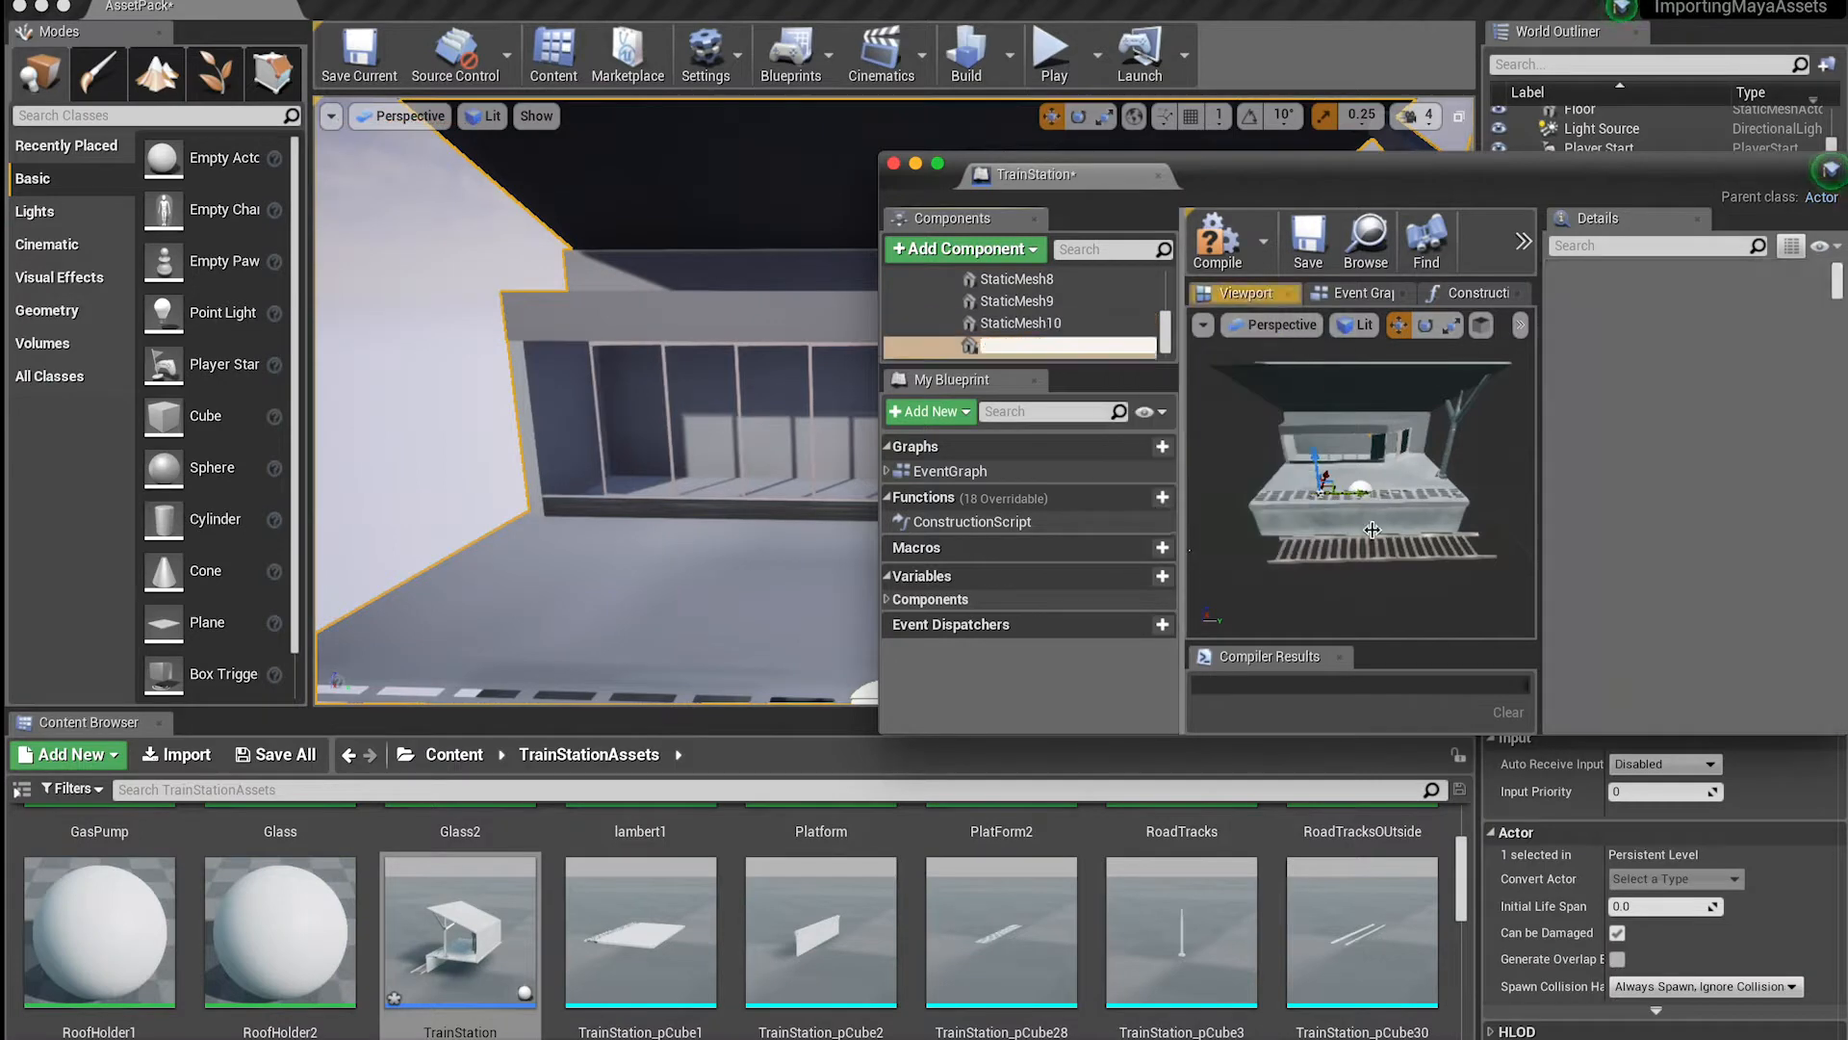
{"action": "left_click_drag", "start_coordinate": [1347, 493], "coordinate": [1293, 492]}
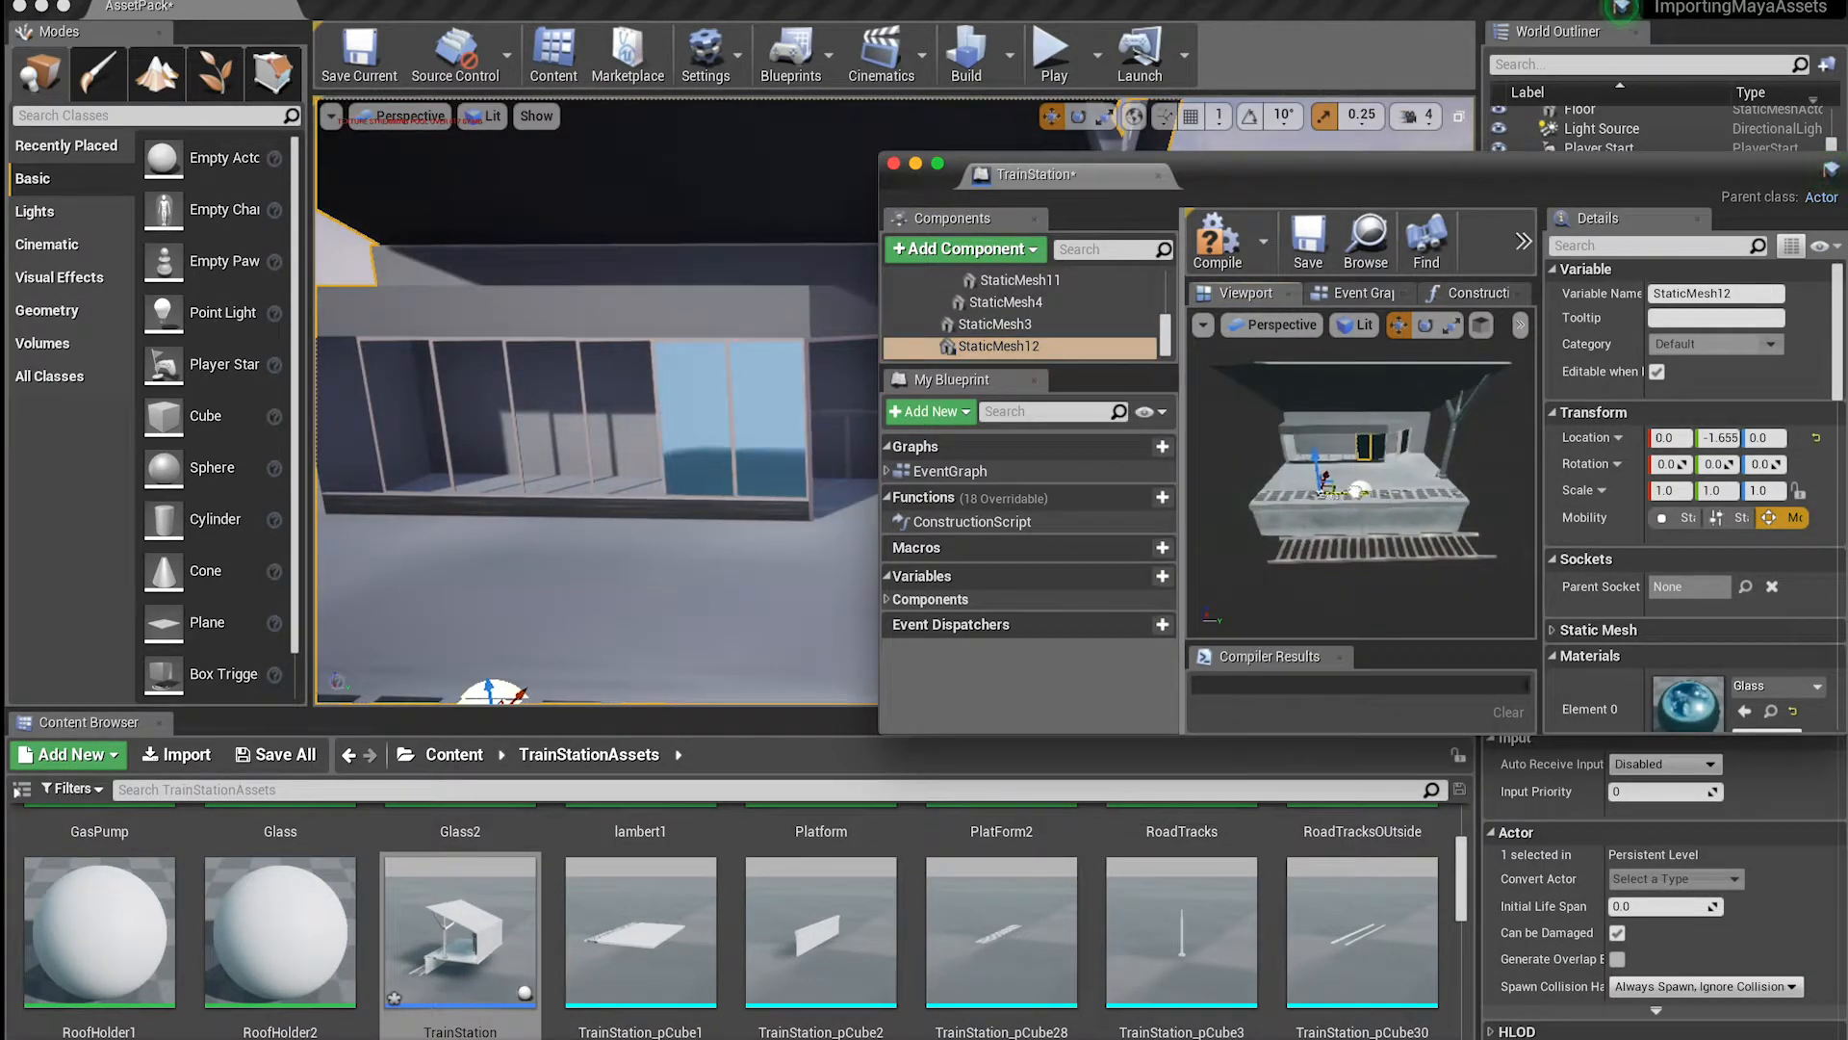
Duplicate the glass pane StaticMesh12 and its copies to cover adjacent window openings, and undo the last duplicate
{"action": "right_click", "coordinate": [1045, 347]}
{"action": "left_click", "coordinate": [1107, 504]}
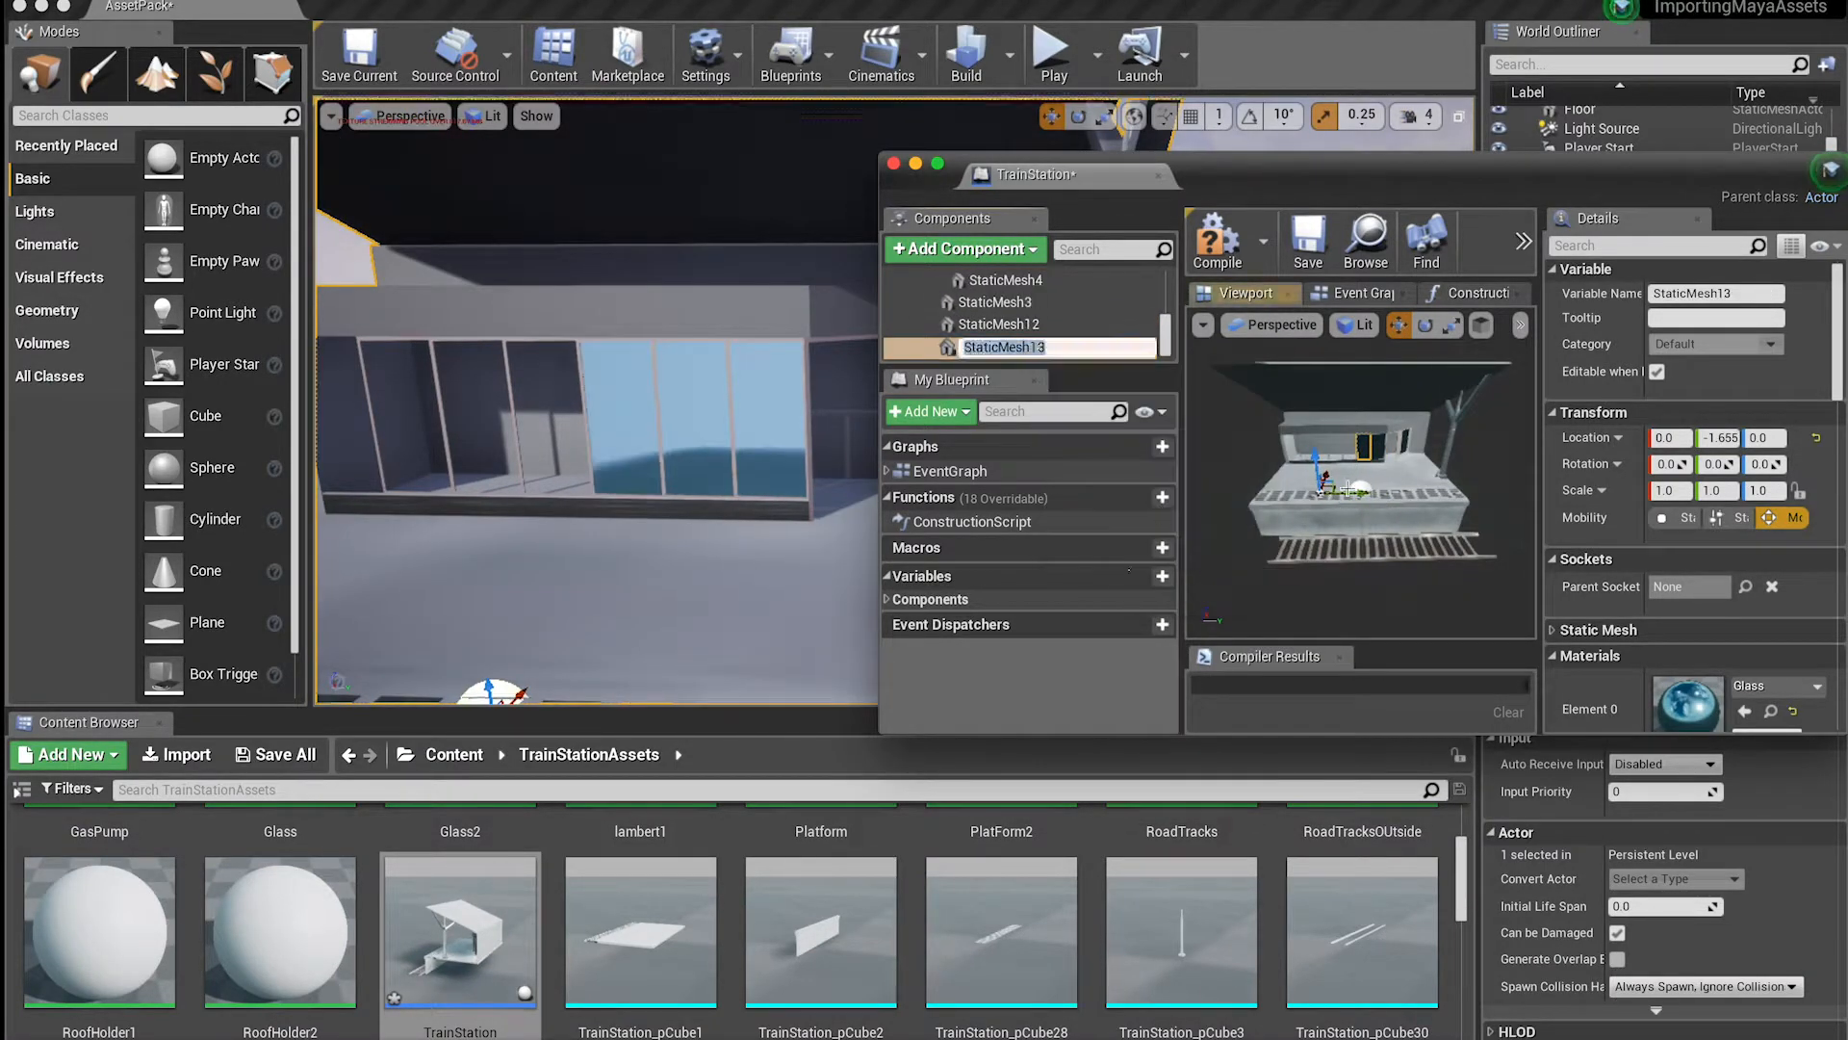
{"action": "right_click", "coordinate": [1020, 346]}
{"action": "left_click", "coordinate": [1097, 503]}
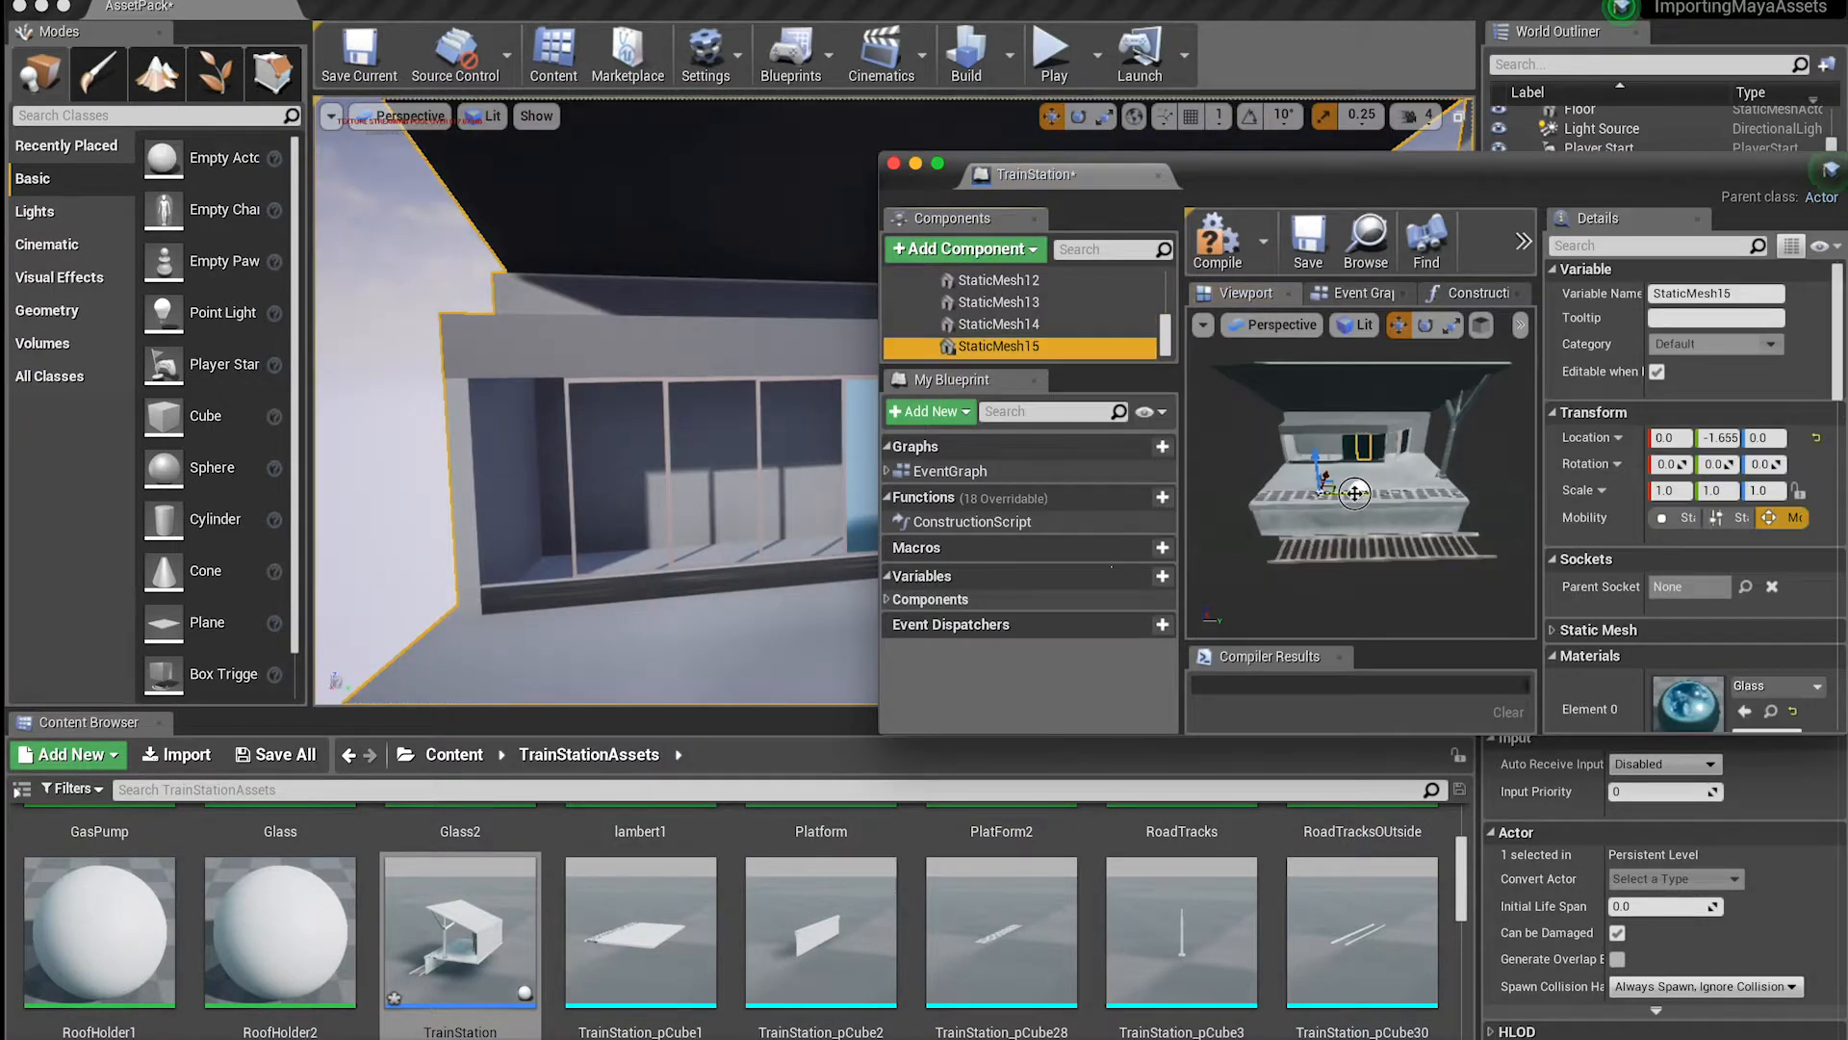
{"action": "key", "text": "ctrl+z"}
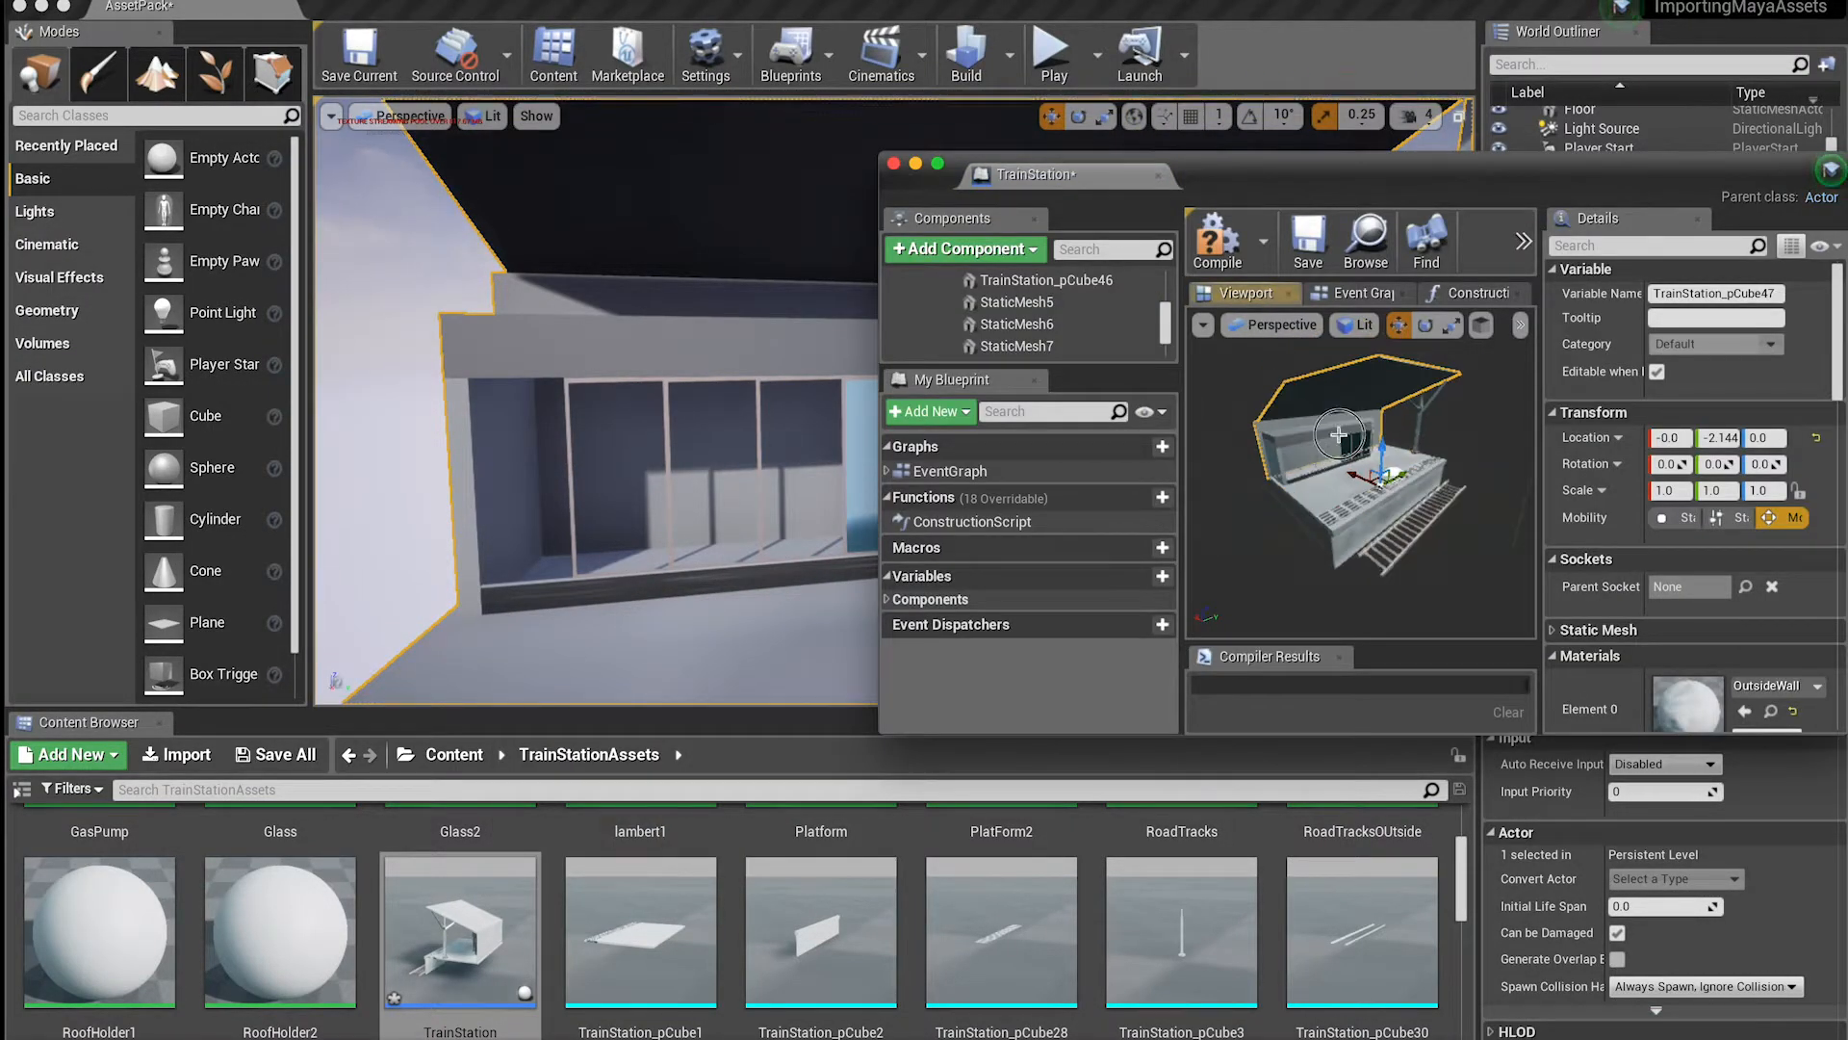
Duplicate the StaticMesh5 window frame and move the copy along the Y axis to about -6.339
{"action": "left_click", "coordinate": [1338, 434]}
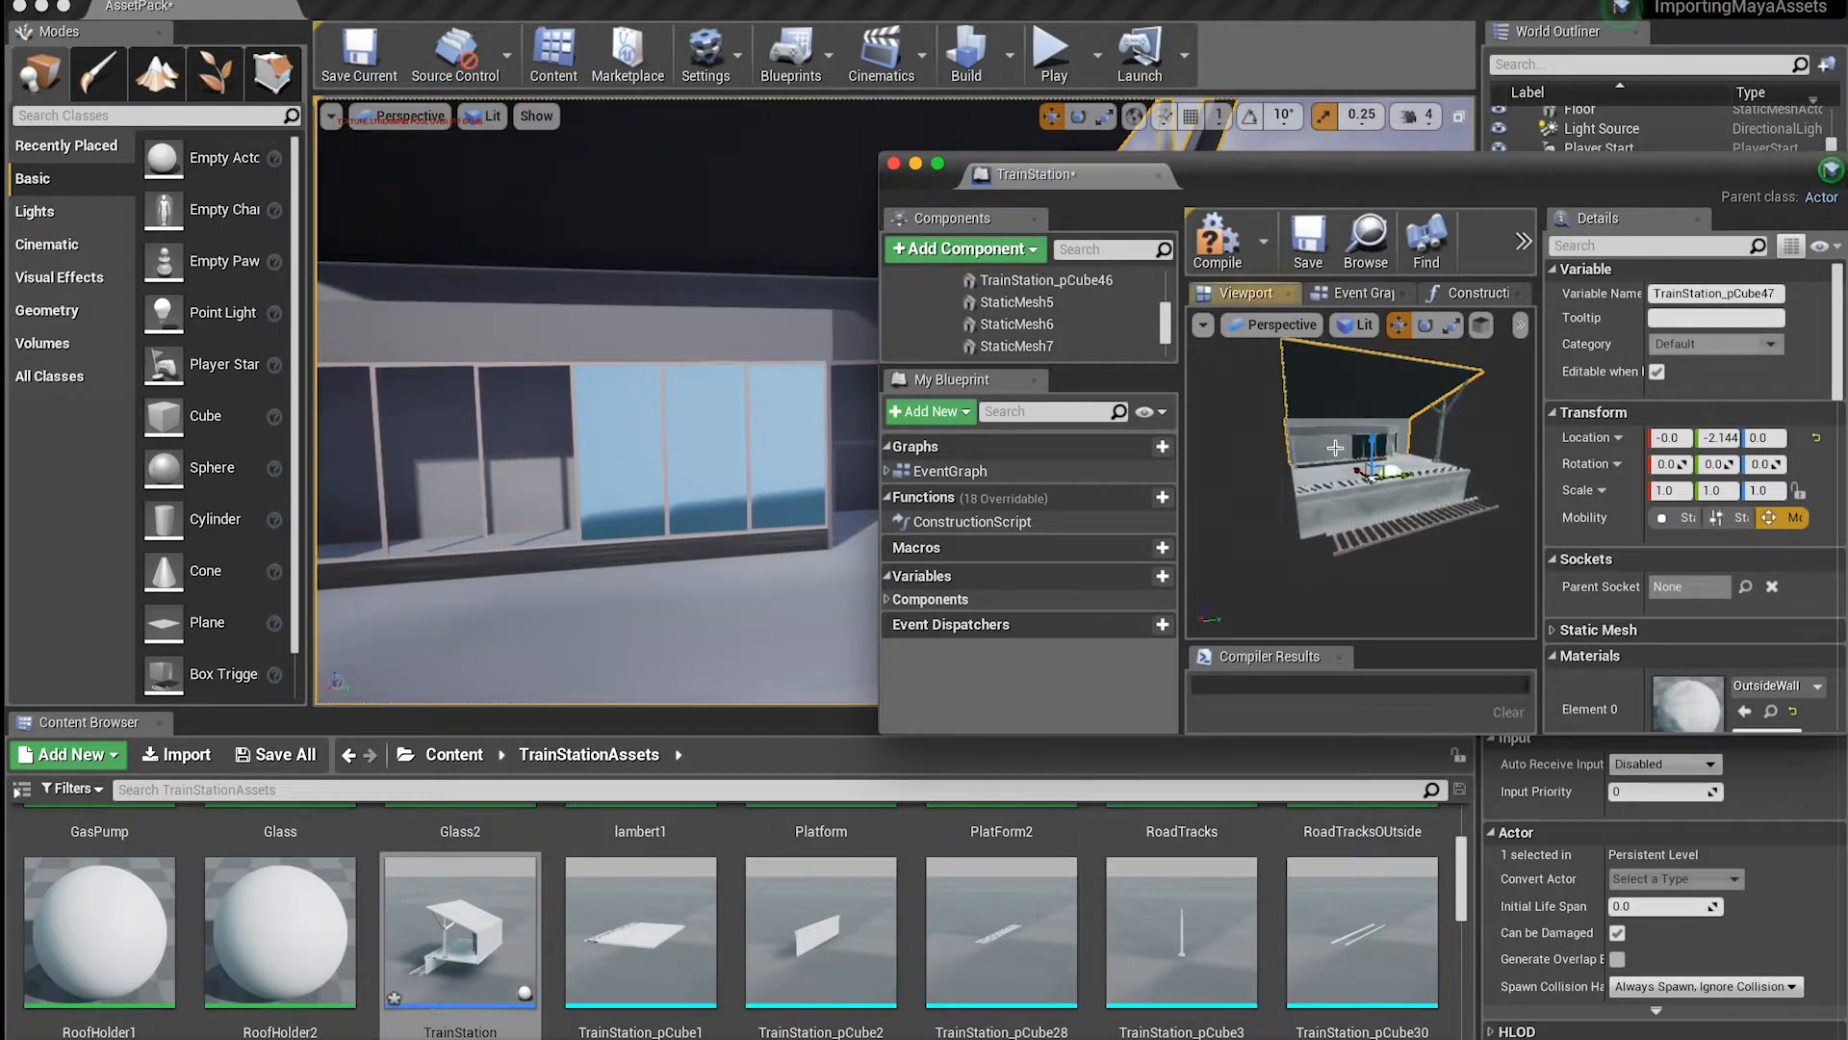
{"action": "right_click", "coordinate": [1056, 317]}
{"action": "left_click", "coordinate": [1107, 478]}
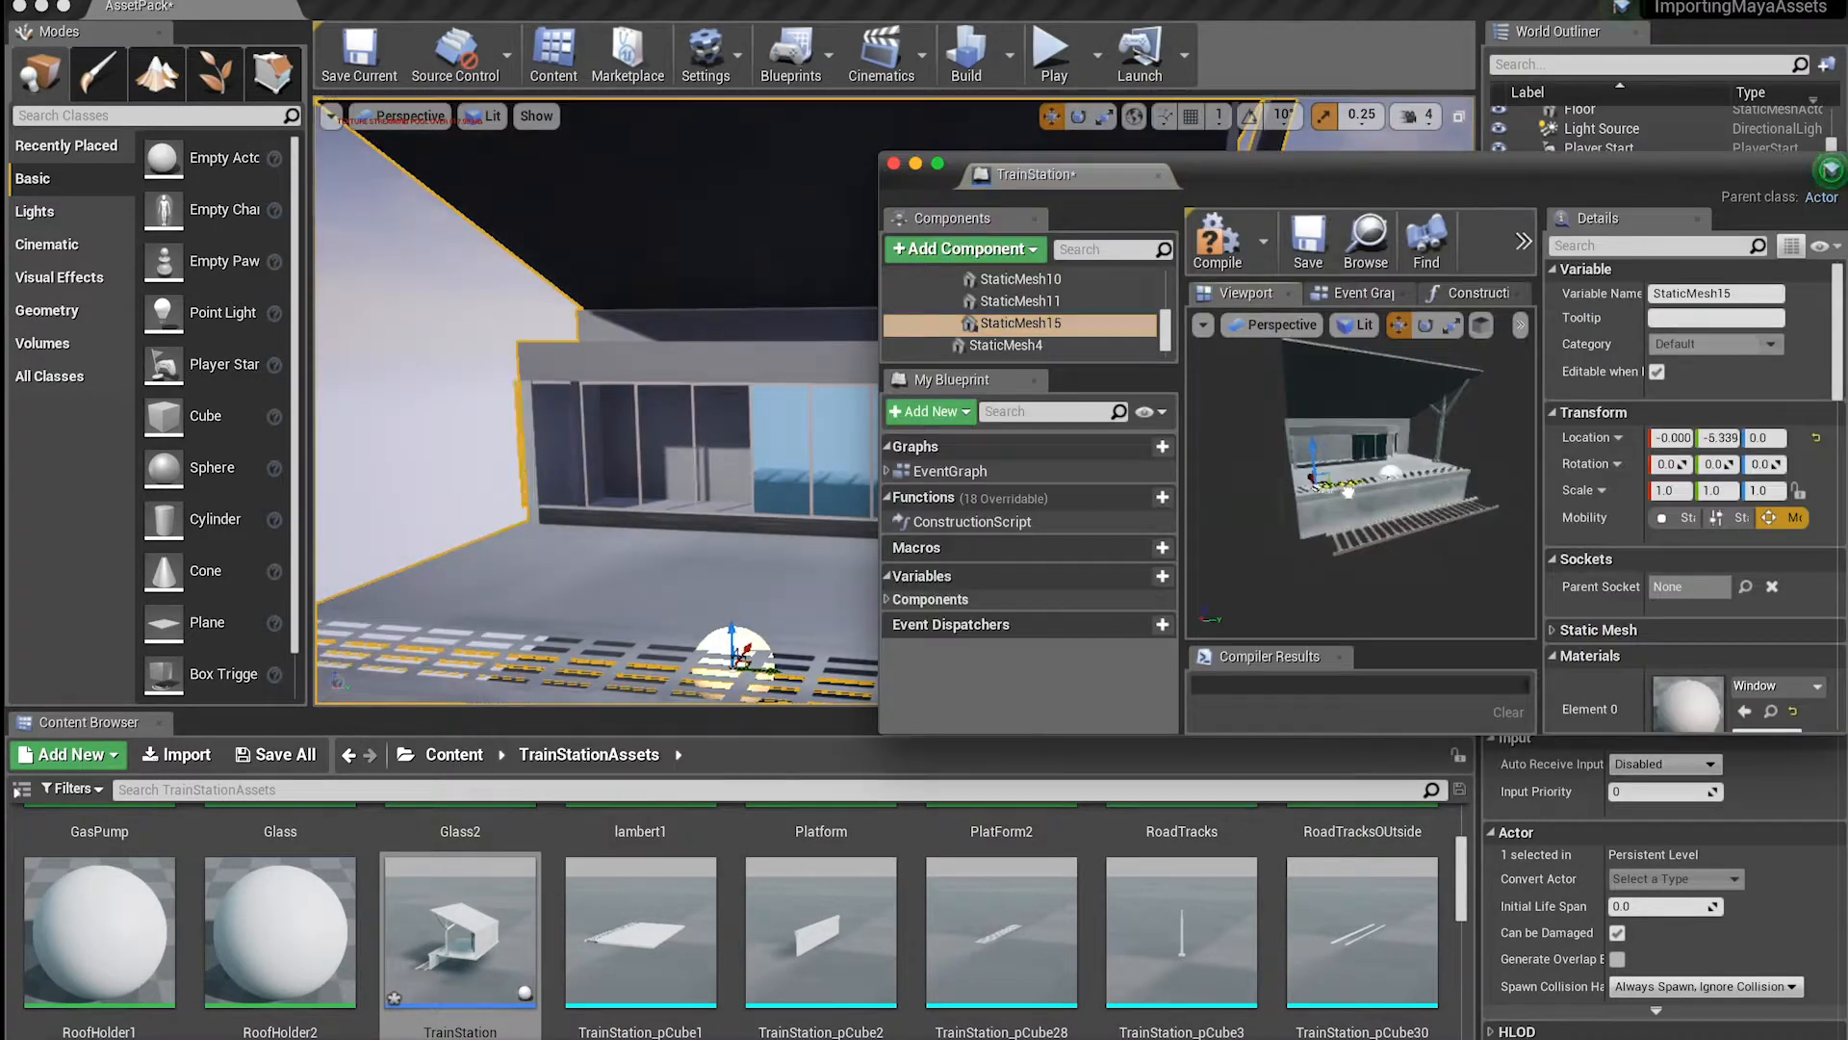
Duplicate the last glass pane twice and move the copies along the Y axis into the next window openings
{"action": "right_click", "coordinate": [1030, 333]}
{"action": "left_click", "coordinate": [1081, 493]}
{"action": "right_click", "coordinate": [1021, 346]}
{"action": "left_click", "coordinate": [1071, 506]}
{"action": "left_click", "coordinate": [1011, 329]}
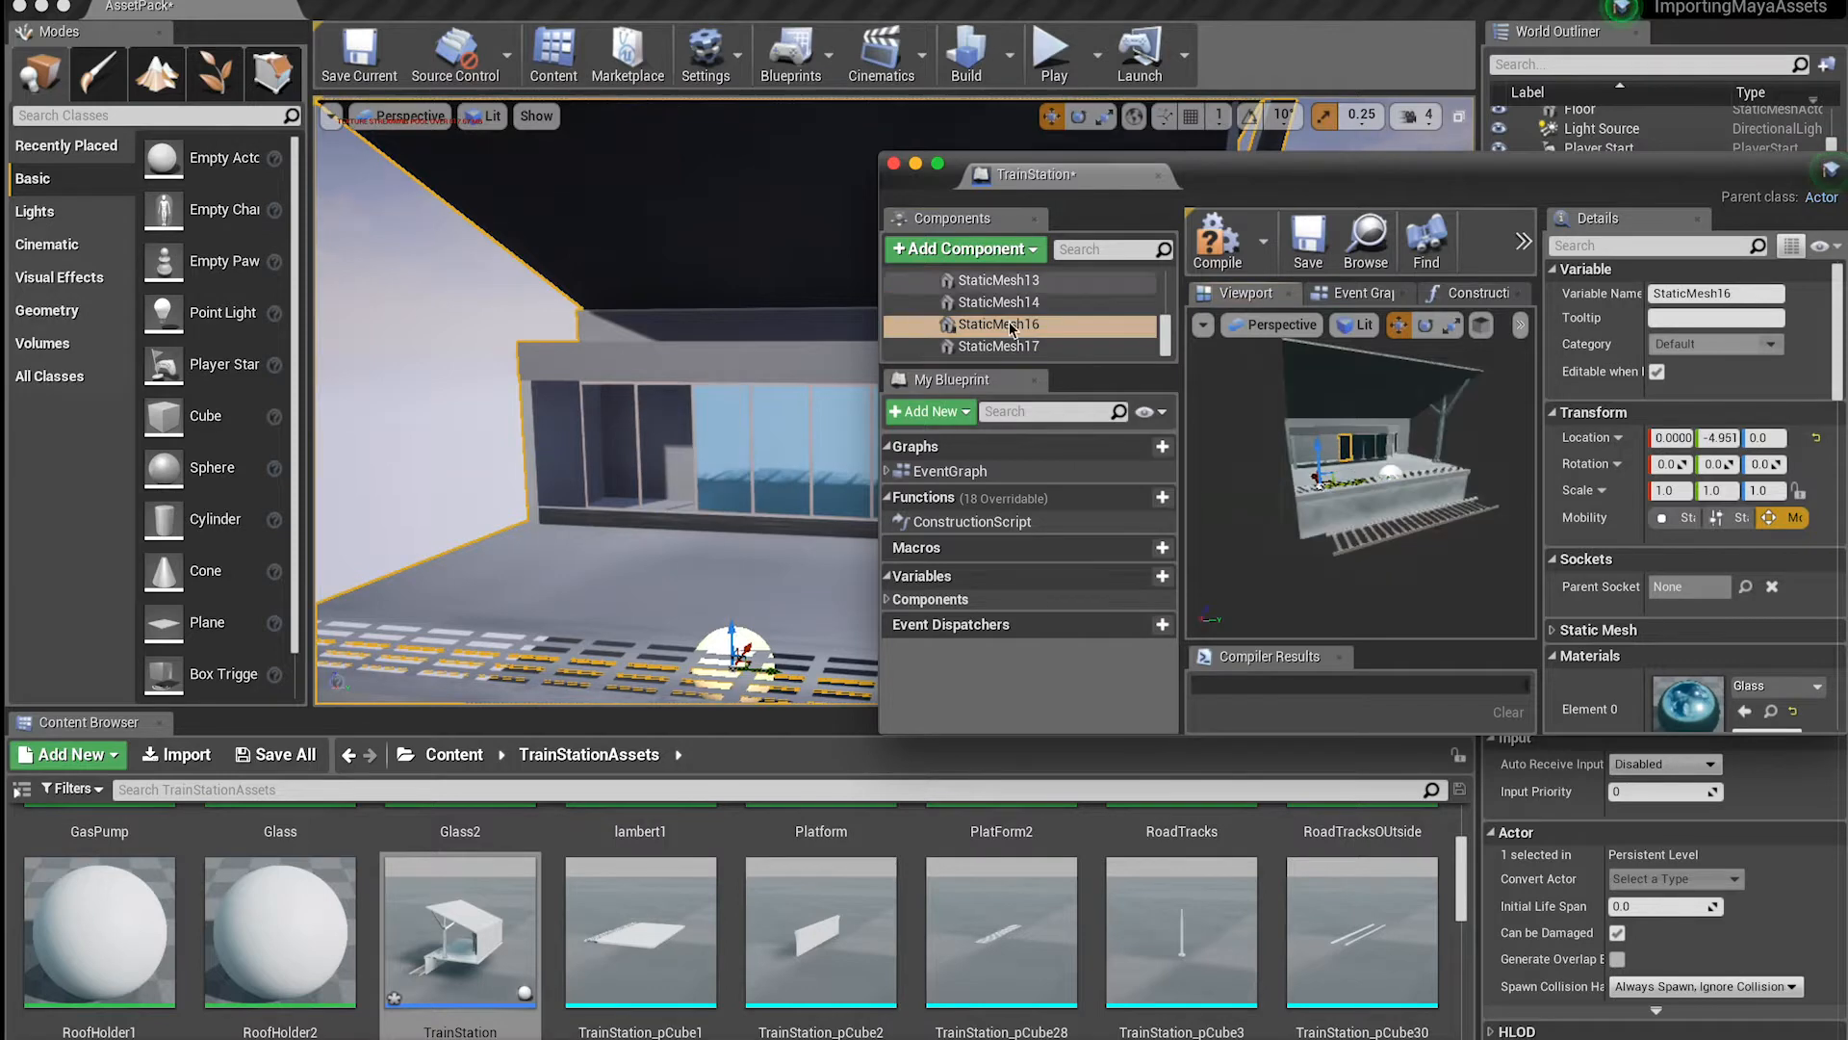
{"action": "left_click_drag", "start_coordinate": [1353, 485], "coordinate": [1331, 490]}
Duplicate the StaticMesh17 glass pane and position the copies over the uncovered window openings
{"action": "right_click", "coordinate": [1034, 346]}
{"action": "left_click", "coordinate": [1086, 507]}
{"action": "left_click", "coordinate": [1043, 345]}
{"action": "left_click", "coordinate": [1028, 322]}
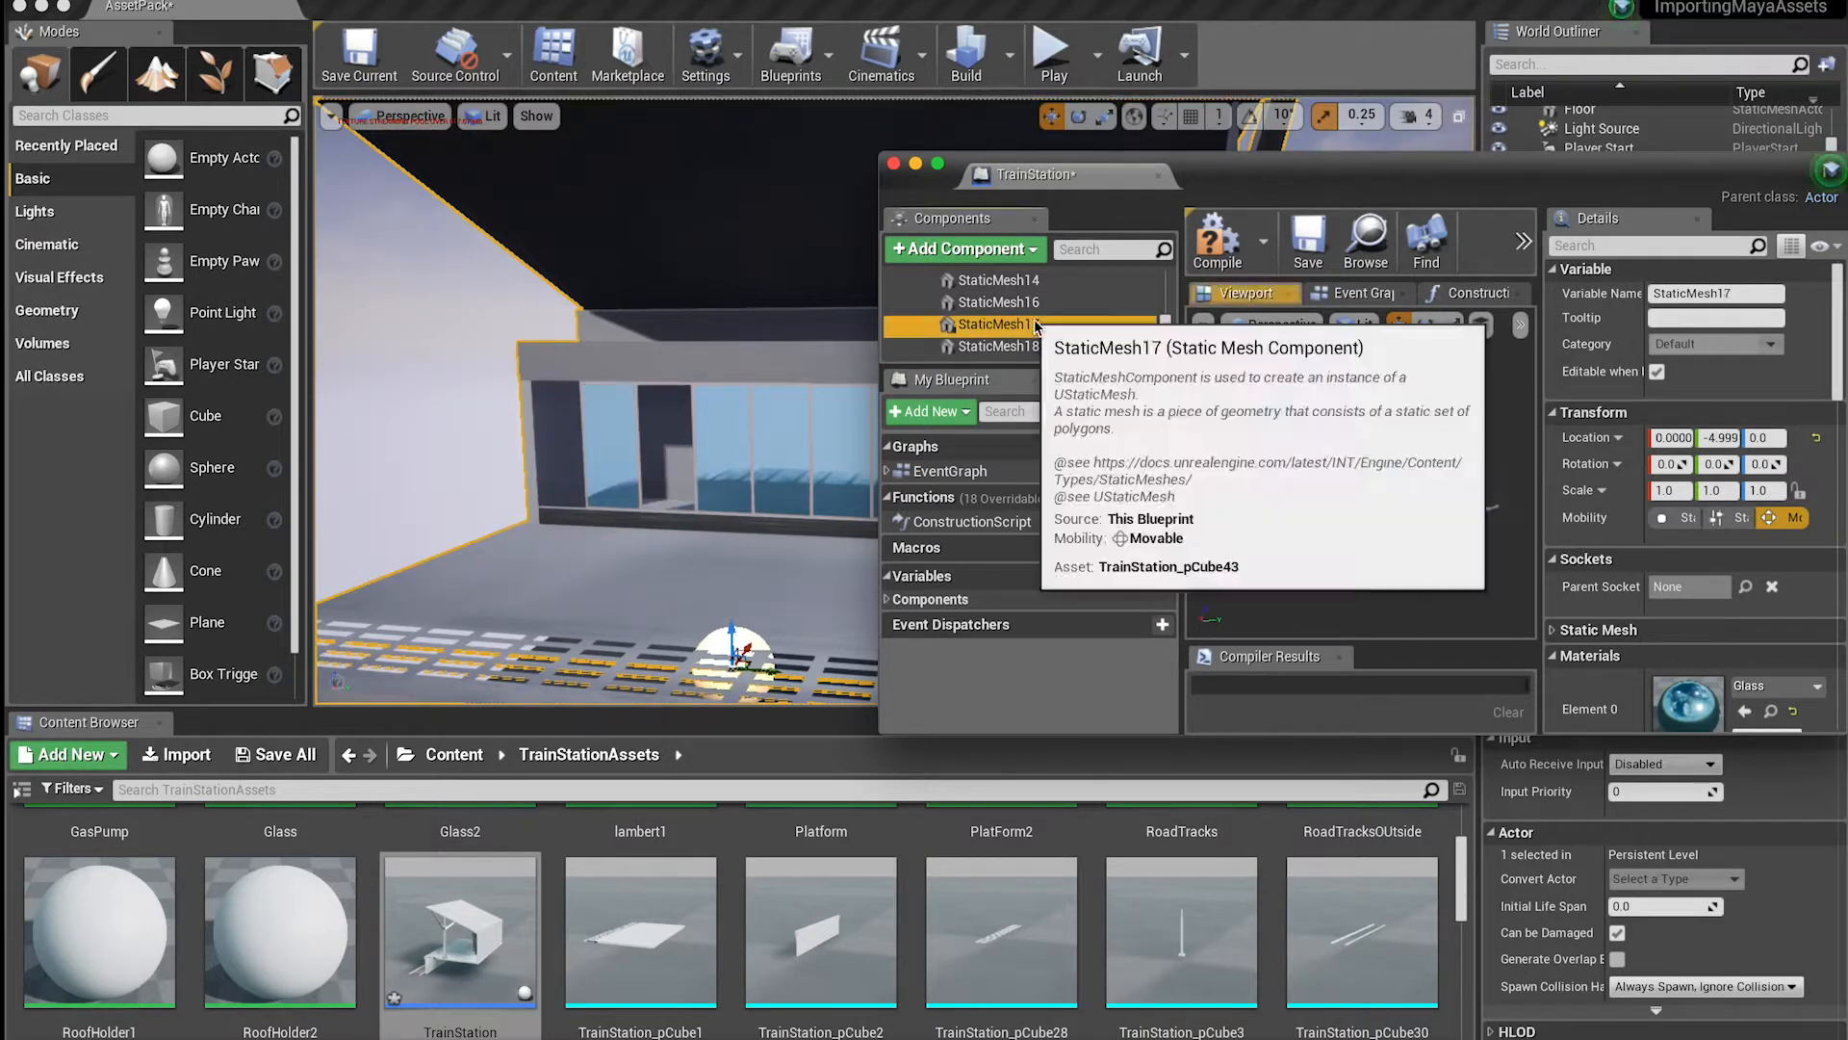
Duplicate the StaticMesh5 window frame and the StaticMesh18 glass pane for the end of the window row
{"action": "right_click", "coordinate": [1030, 313]}
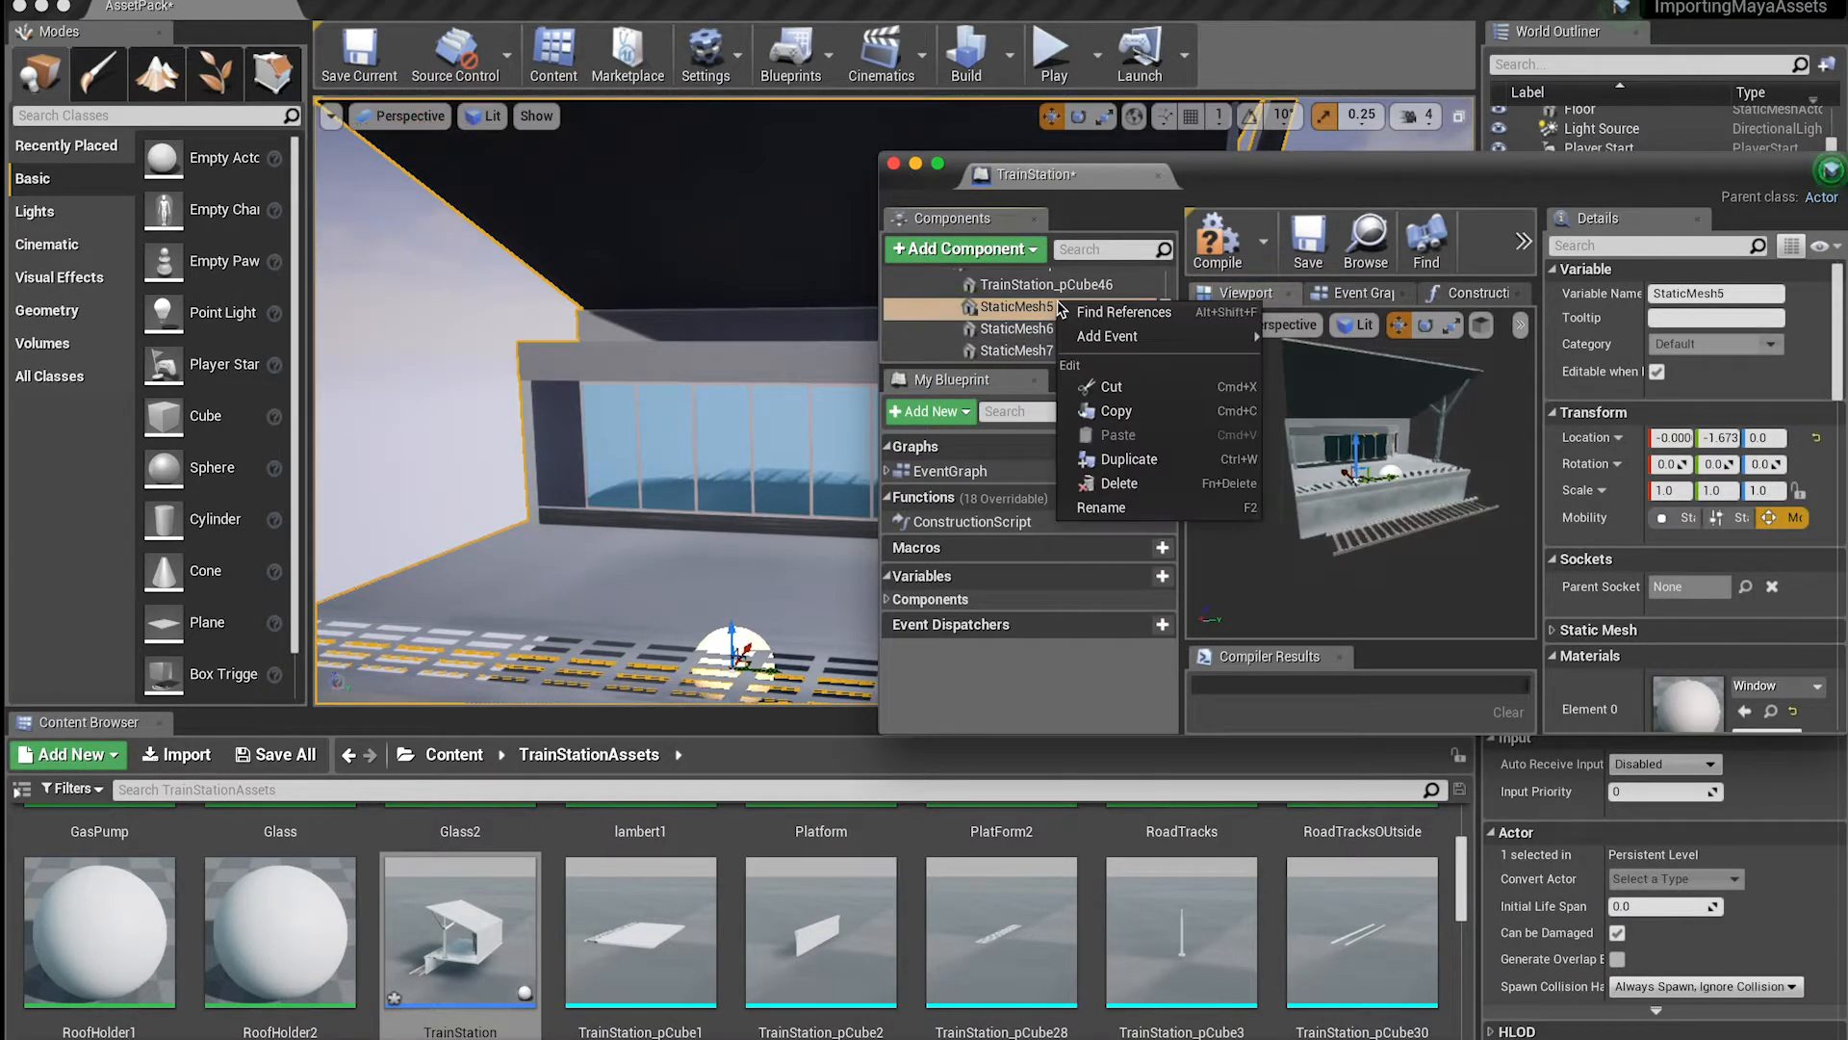
{"action": "left_click", "coordinate": [1081, 473]}
{"action": "right_click", "coordinate": [1020, 345]}
{"action": "left_click", "coordinate": [1071, 506]}
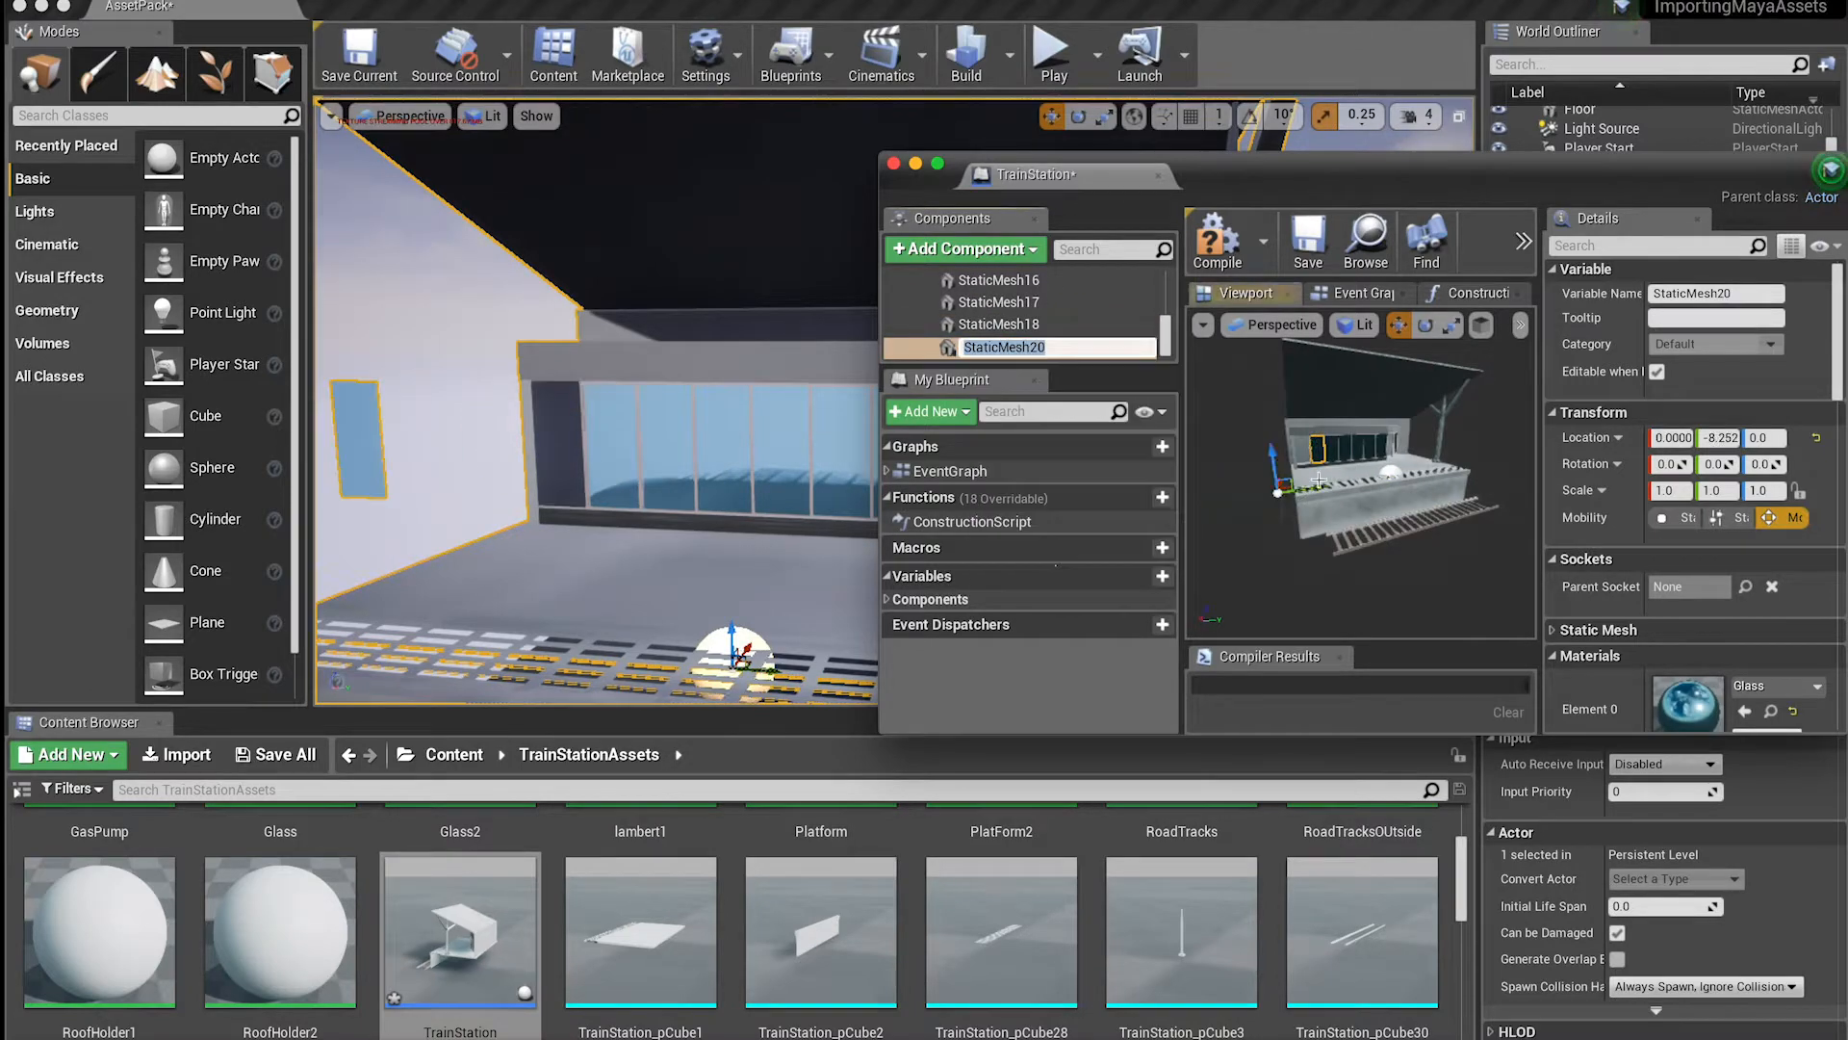
Move the new glass pane and frame to the far end of the window row, placing the frame at about Y -9.923
{"action": "scroll", "coordinate": [1021, 328], "scroll_direction": "up", "scroll_amount": 5}
{"action": "left_click", "coordinate": [1022, 315]}
{"action": "scroll", "coordinate": [1026, 314], "scroll_direction": "down", "scroll_amount": 3}
{"action": "left_click", "coordinate": [1028, 313]}
{"action": "left_click_drag", "start_coordinate": [1302, 488], "coordinate": [1286, 491]}
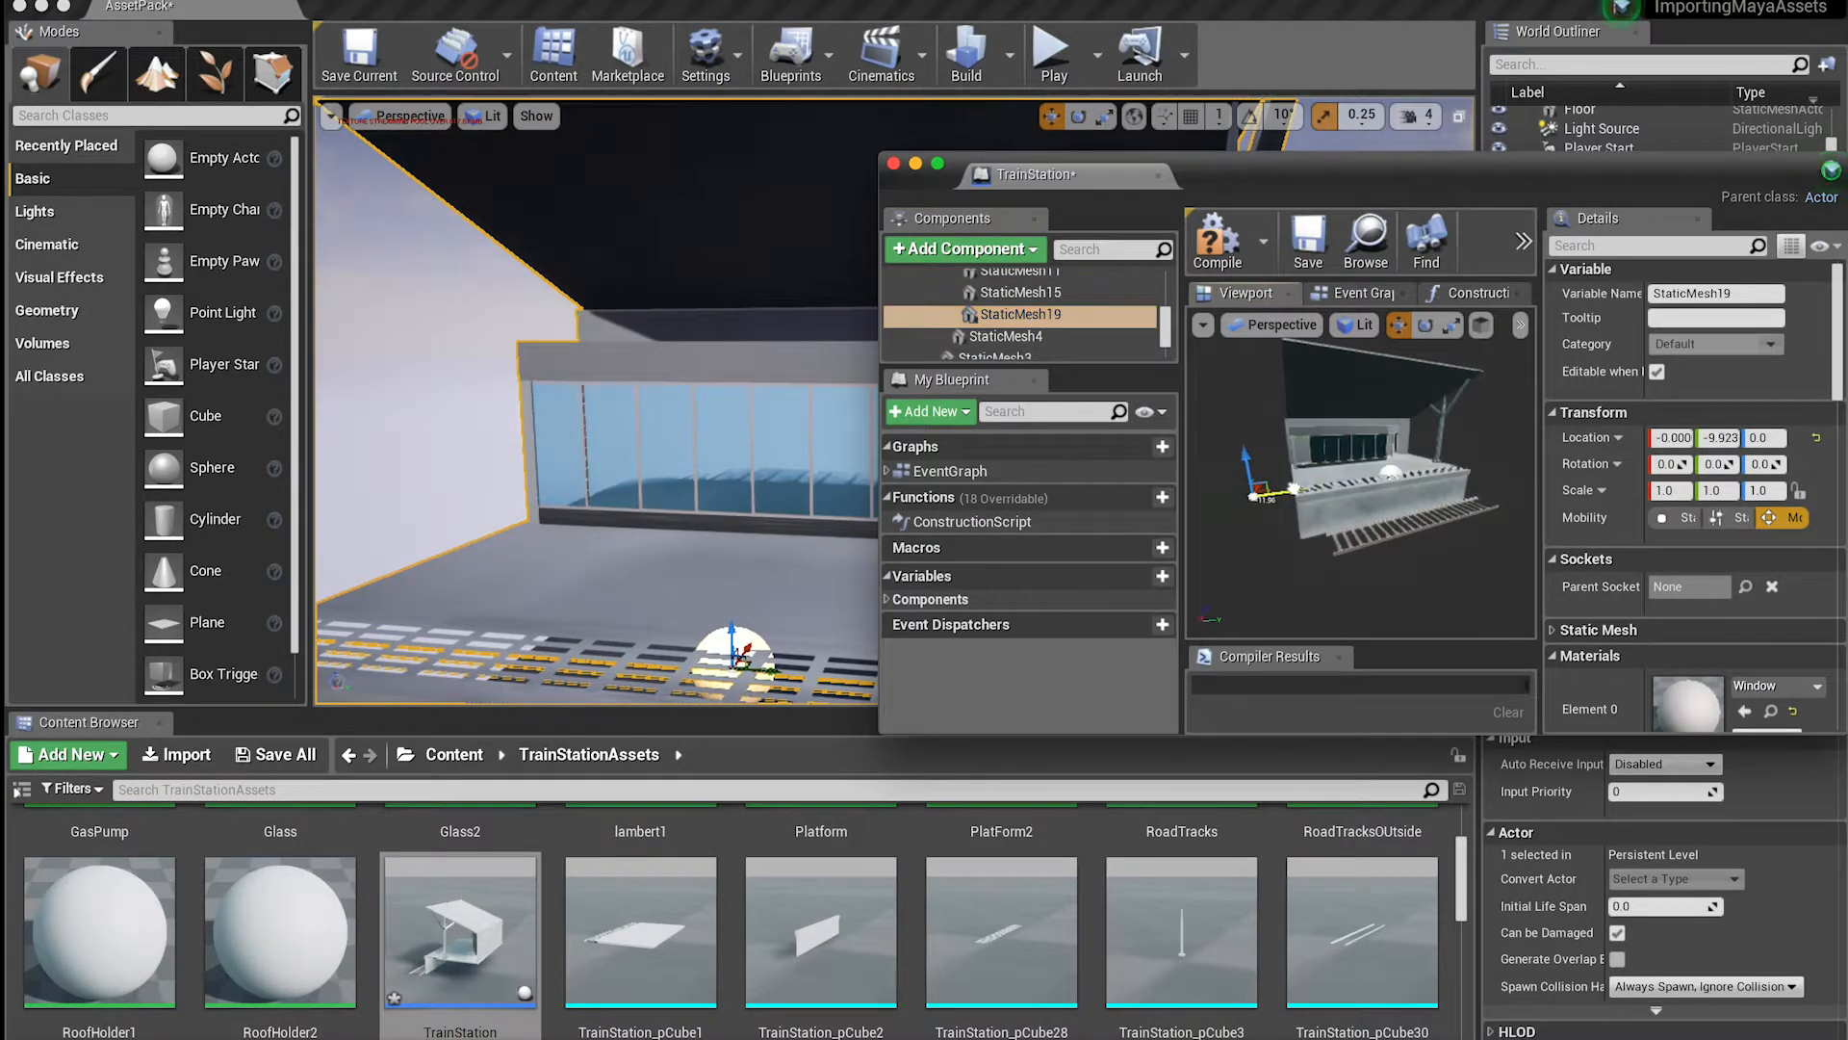
Close the TrainStation Blueprint editor and save the current level
{"action": "left_click", "coordinate": [894, 164]}
{"action": "right_click_drag", "start_coordinate": [866, 385], "coordinate": [828, 453]}
{"action": "left_click", "coordinate": [359, 56]}
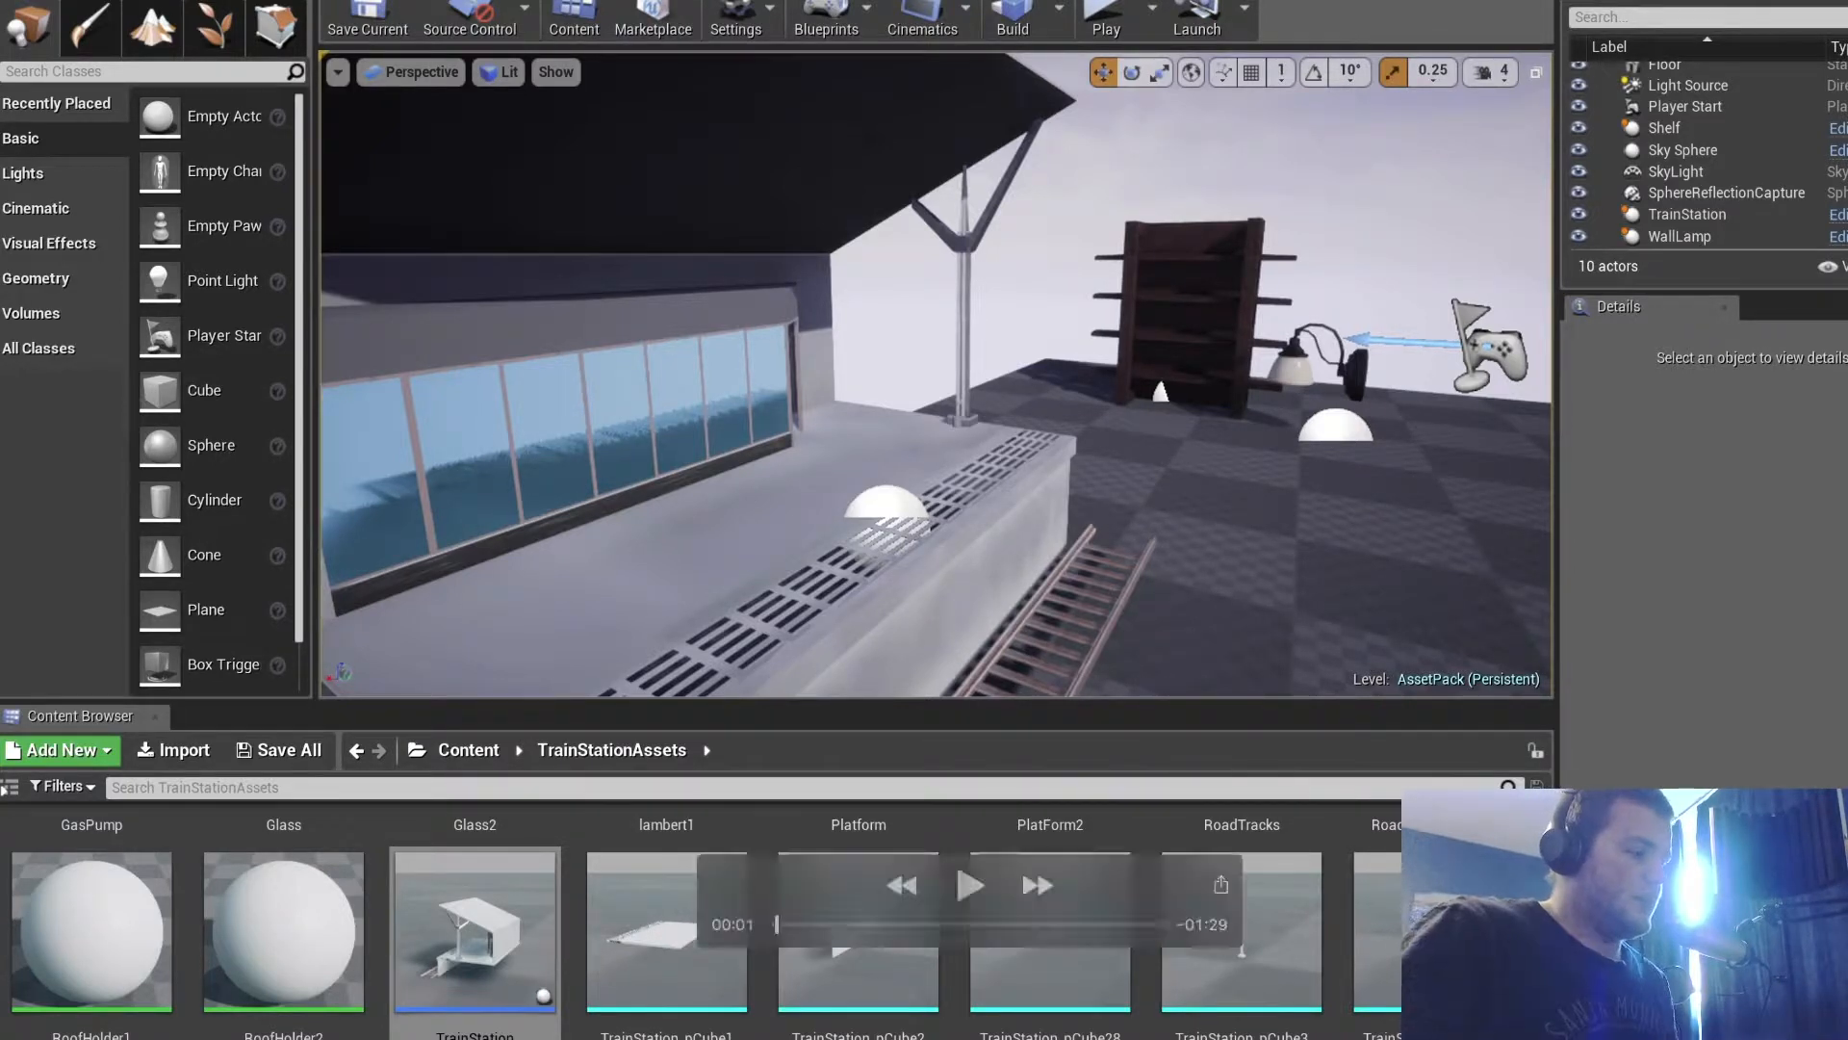
Look over the train station and its surroundings on the level's floor
{"action": "left_click", "coordinate": [1116, 436]}
{"action": "scroll", "coordinate": [1117, 436], "scroll_direction": "down", "scroll_amount": 7}
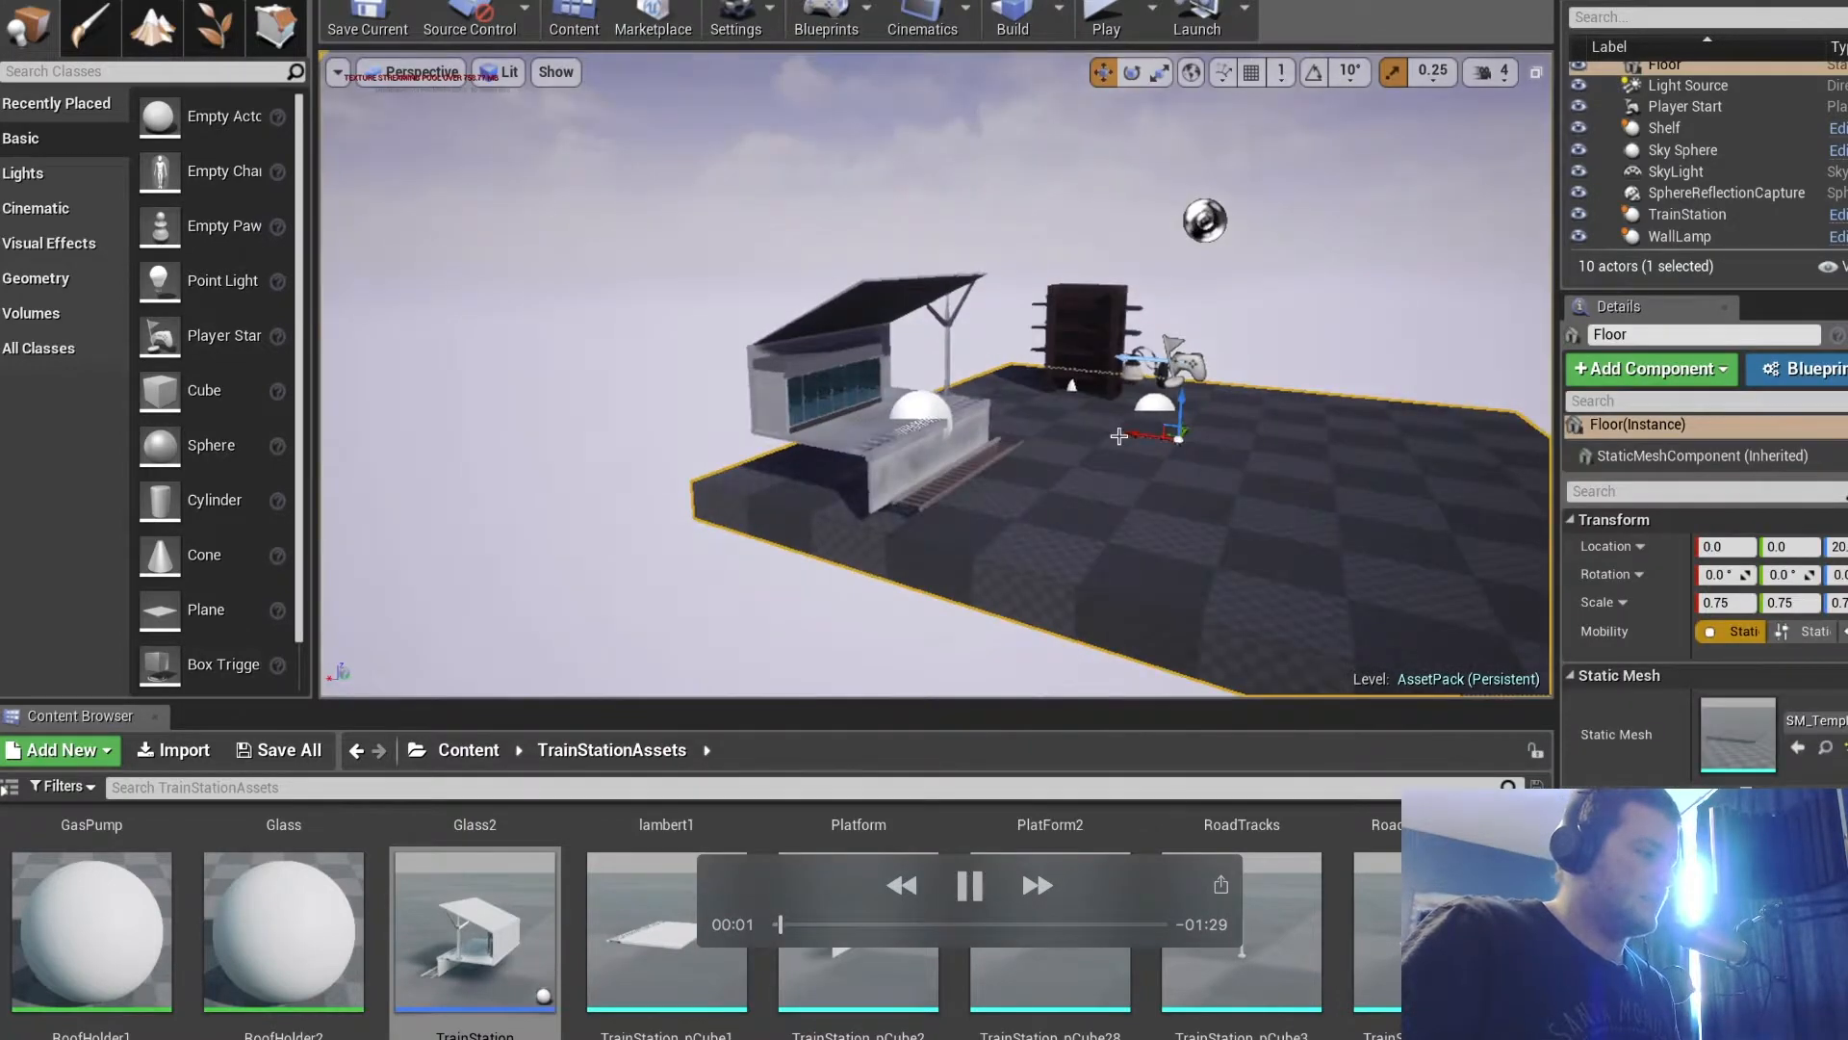
{"action": "scroll", "coordinate": [1116, 436], "scroll_direction": "up", "scroll_amount": 10}
{"action": "right_click_drag", "start_coordinate": [1117, 436], "coordinate": [1300, 443]}
{"action": "scroll", "coordinate": [813, 446], "scroll_direction": "up", "scroll_amount": 8}
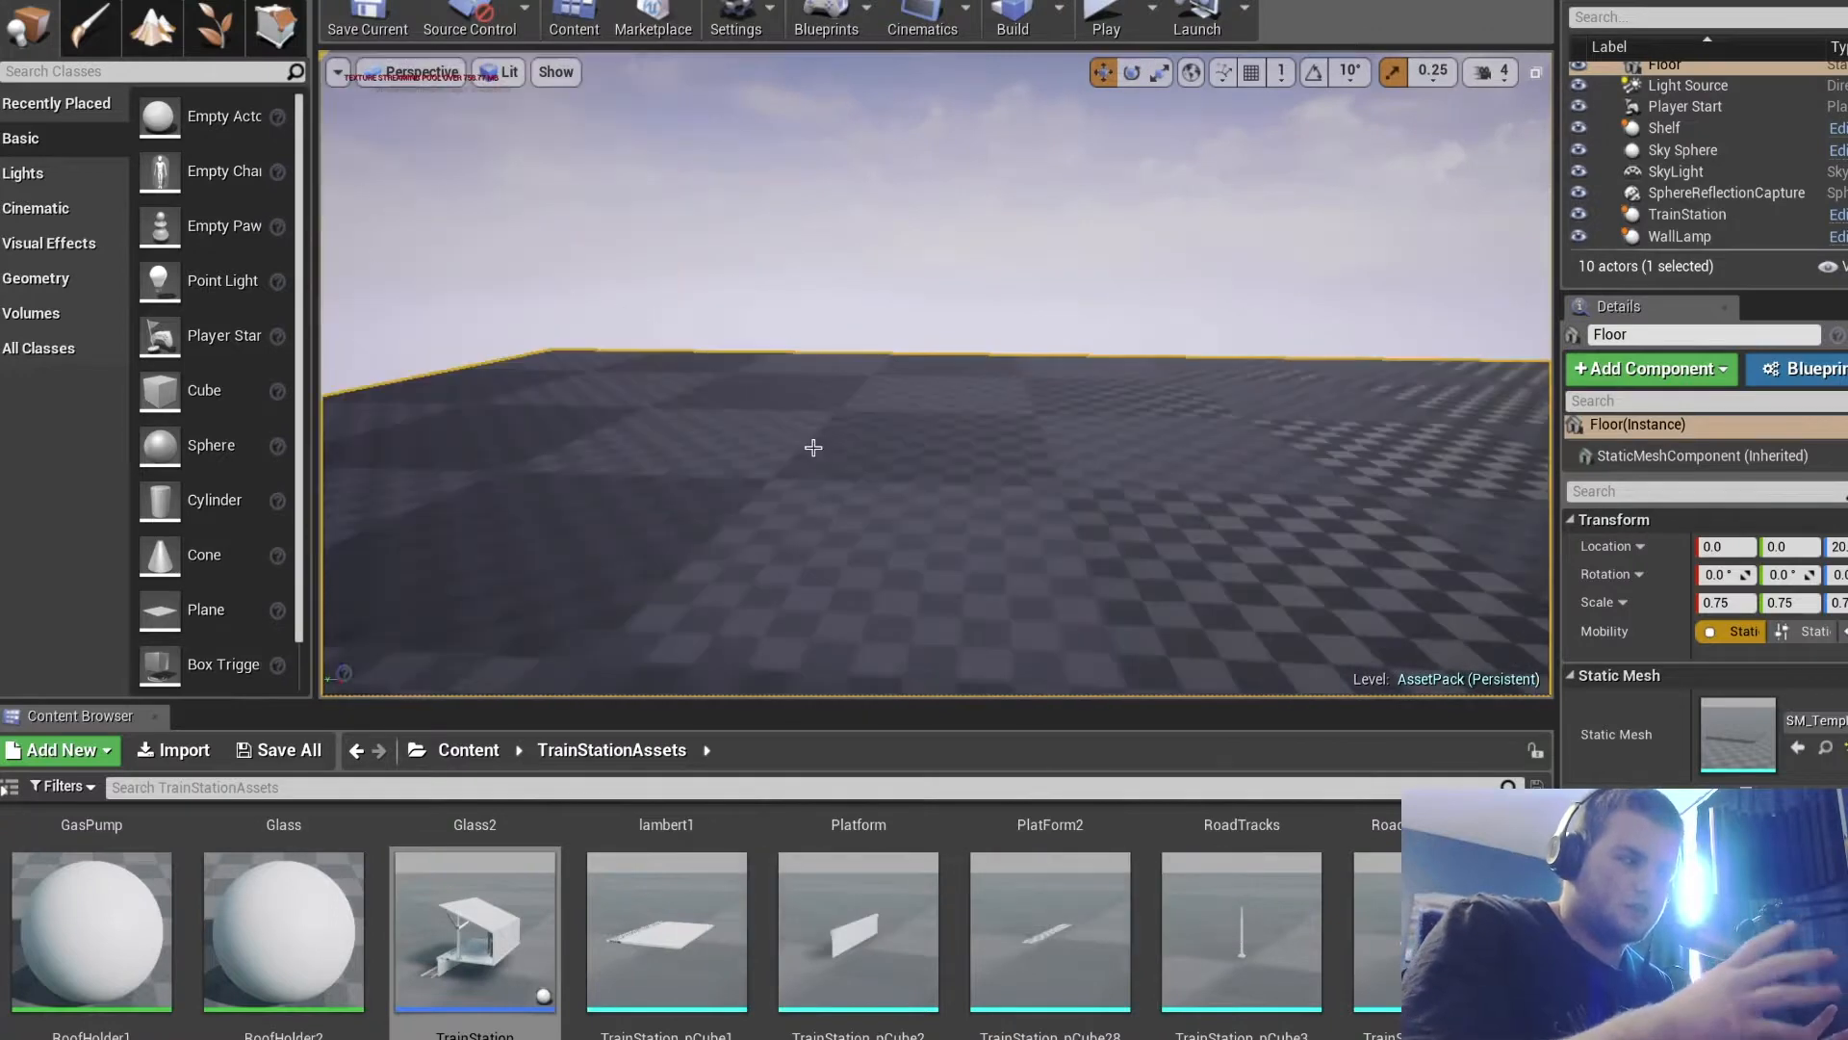
{"action": "right_click_drag", "start_coordinate": [812, 446], "coordinate": [716, 445]}
{"action": "scroll", "coordinate": [817, 448], "scroll_direction": "down", "scroll_amount": 10}
Examine the wall lamp beside the shelf up close in the level
{"action": "scroll", "coordinate": [820, 451], "scroll_direction": "up", "scroll_amount": 3}
{"action": "scroll", "coordinate": [819, 451], "scroll_direction": "up", "scroll_amount": 2}
{"action": "right_click_drag", "start_coordinate": [1034, 470], "coordinate": [1078, 476]}
{"action": "scroll", "coordinate": [1035, 469], "scroll_direction": "up", "scroll_amount": 4}
{"action": "scroll", "coordinate": [1035, 469], "scroll_direction": "down", "scroll_amount": 6}
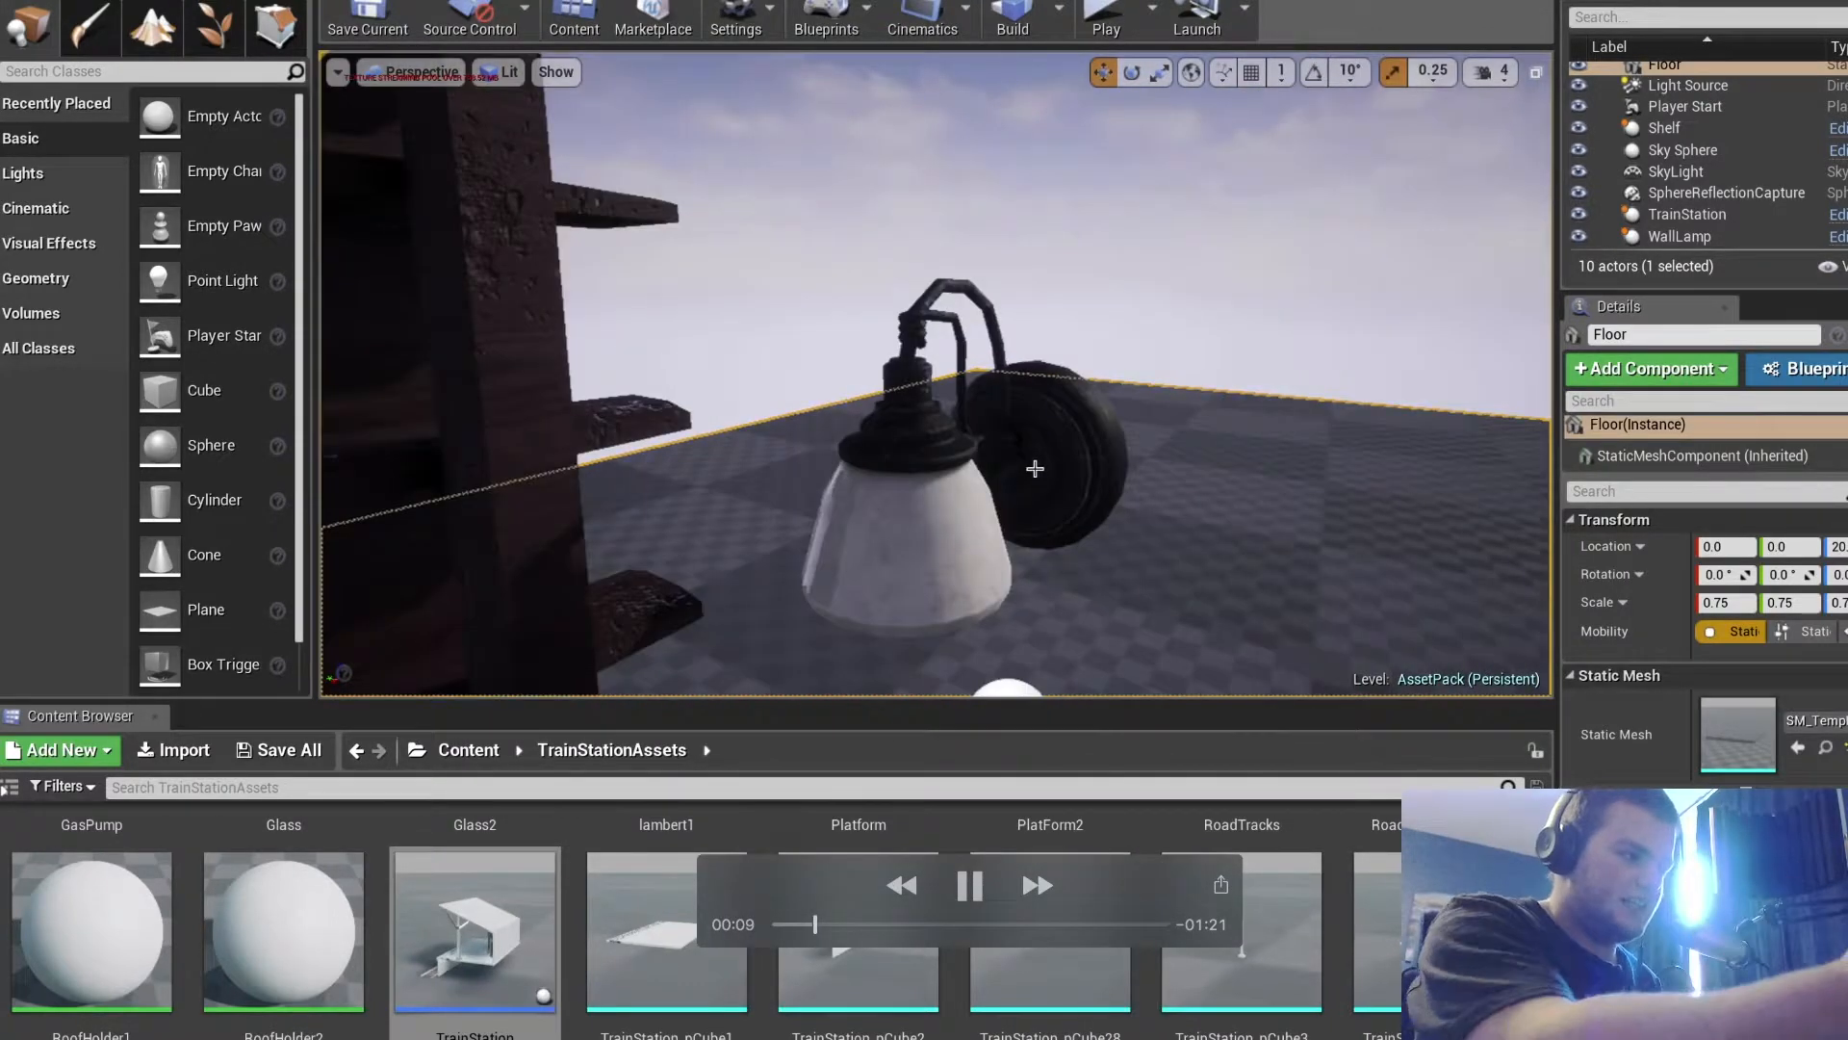
{"action": "scroll", "coordinate": [1035, 469], "scroll_direction": "up", "scroll_amount": 5}
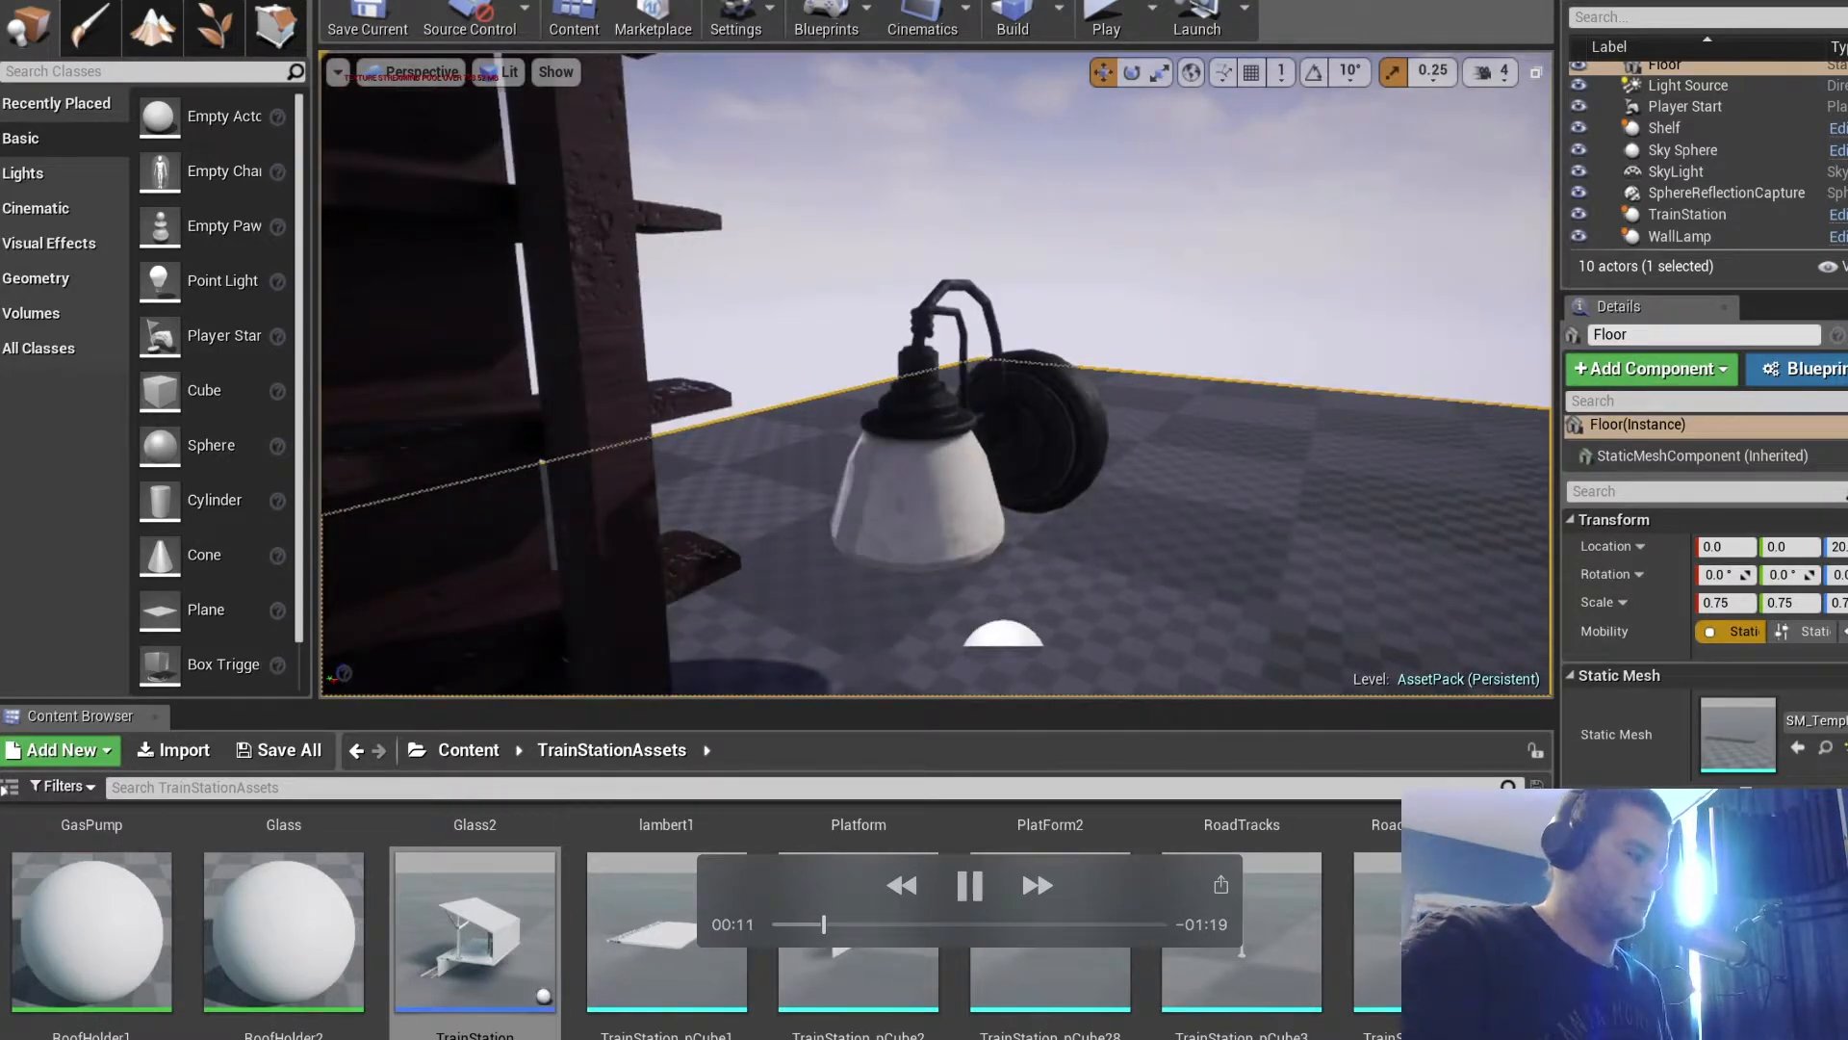
{"action": "scroll", "coordinate": [1035, 469], "scroll_direction": "down", "scroll_amount": 5}
{"action": "right_click_drag", "start_coordinate": [1040, 471], "coordinate": [1074, 433]}
{"action": "scroll", "coordinate": [1040, 471], "scroll_direction": "up", "scroll_amount": 5}
{"action": "scroll", "coordinate": [1035, 470], "scroll_direction": "down", "scroll_amount": 3}
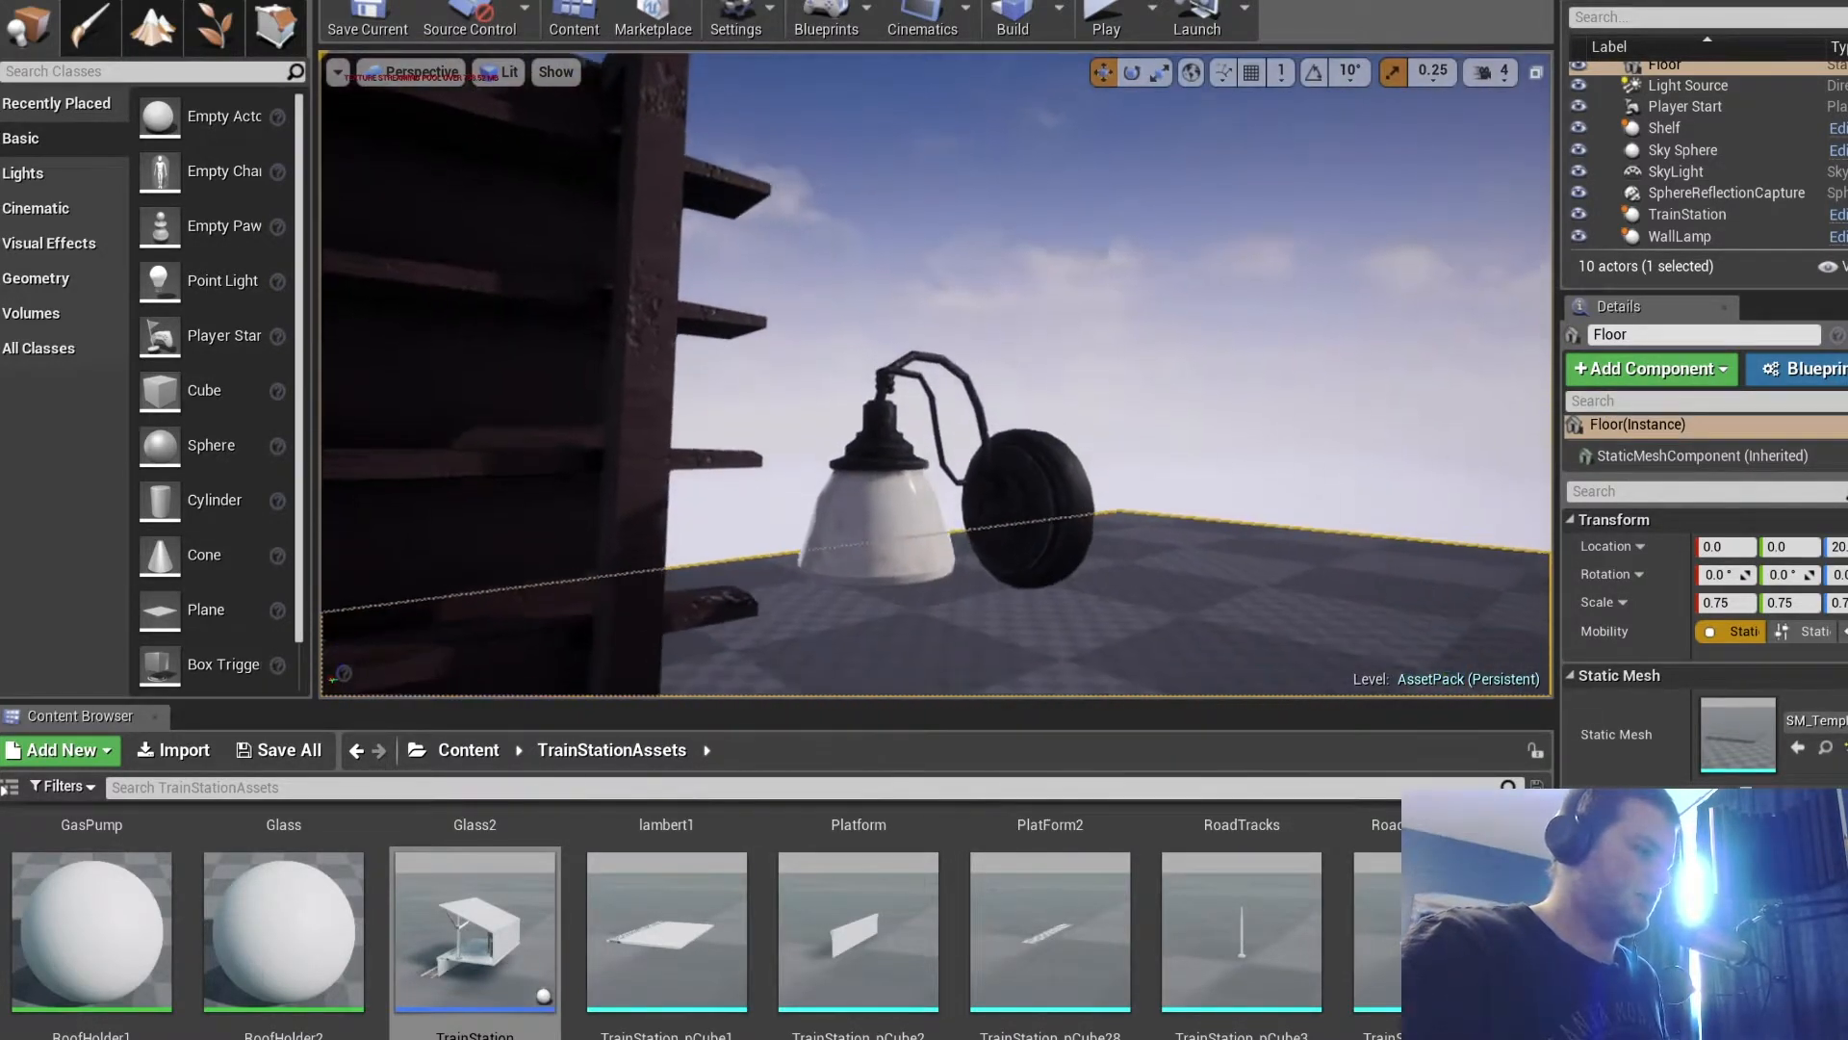
Return to the Content folder and open the WallLamp Blueprint in its viewport
{"action": "scroll", "coordinate": [1010, 847], "scroll_direction": "down", "scroll_amount": 3}
{"action": "scroll", "coordinate": [948, 903], "scroll_direction": "down", "scroll_amount": 3}
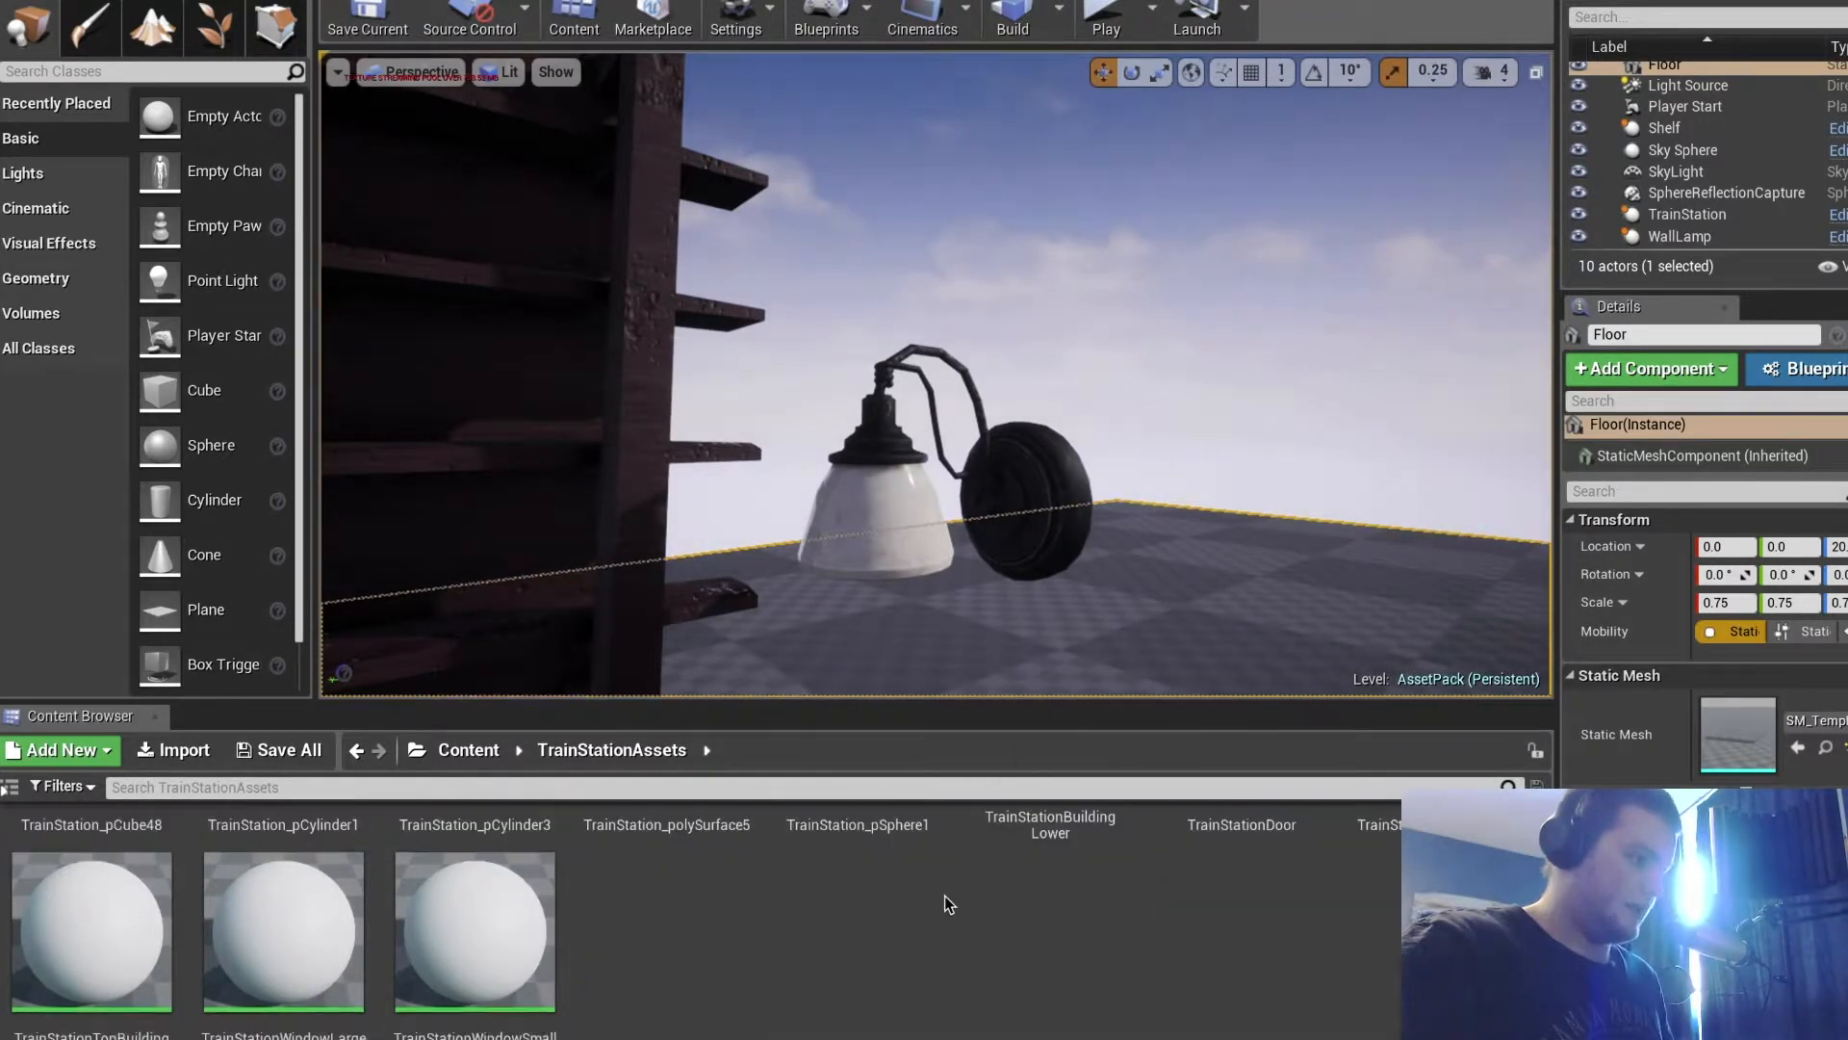
{"action": "scroll", "coordinate": [672, 898], "scroll_direction": "up", "scroll_amount": 5}
{"action": "left_click", "coordinate": [467, 750]}
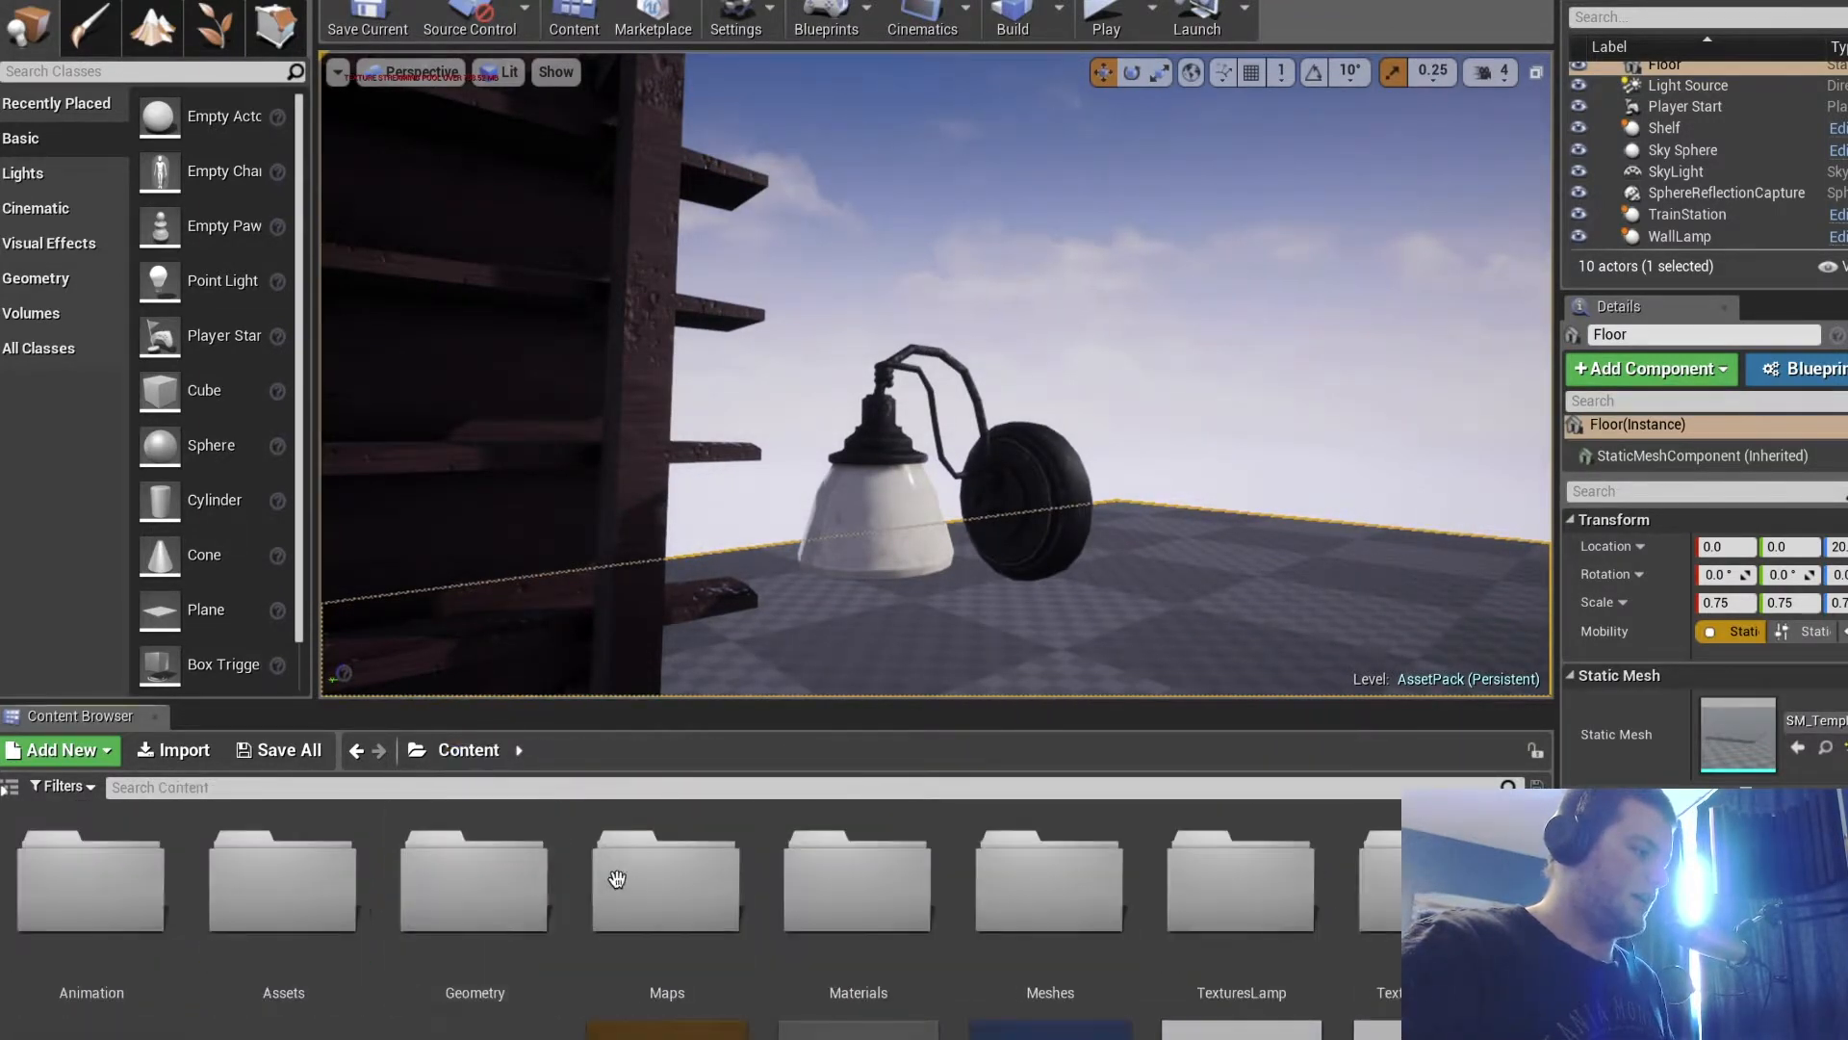
{"action": "scroll", "coordinate": [632, 888], "scroll_direction": "down", "scroll_amount": 2}
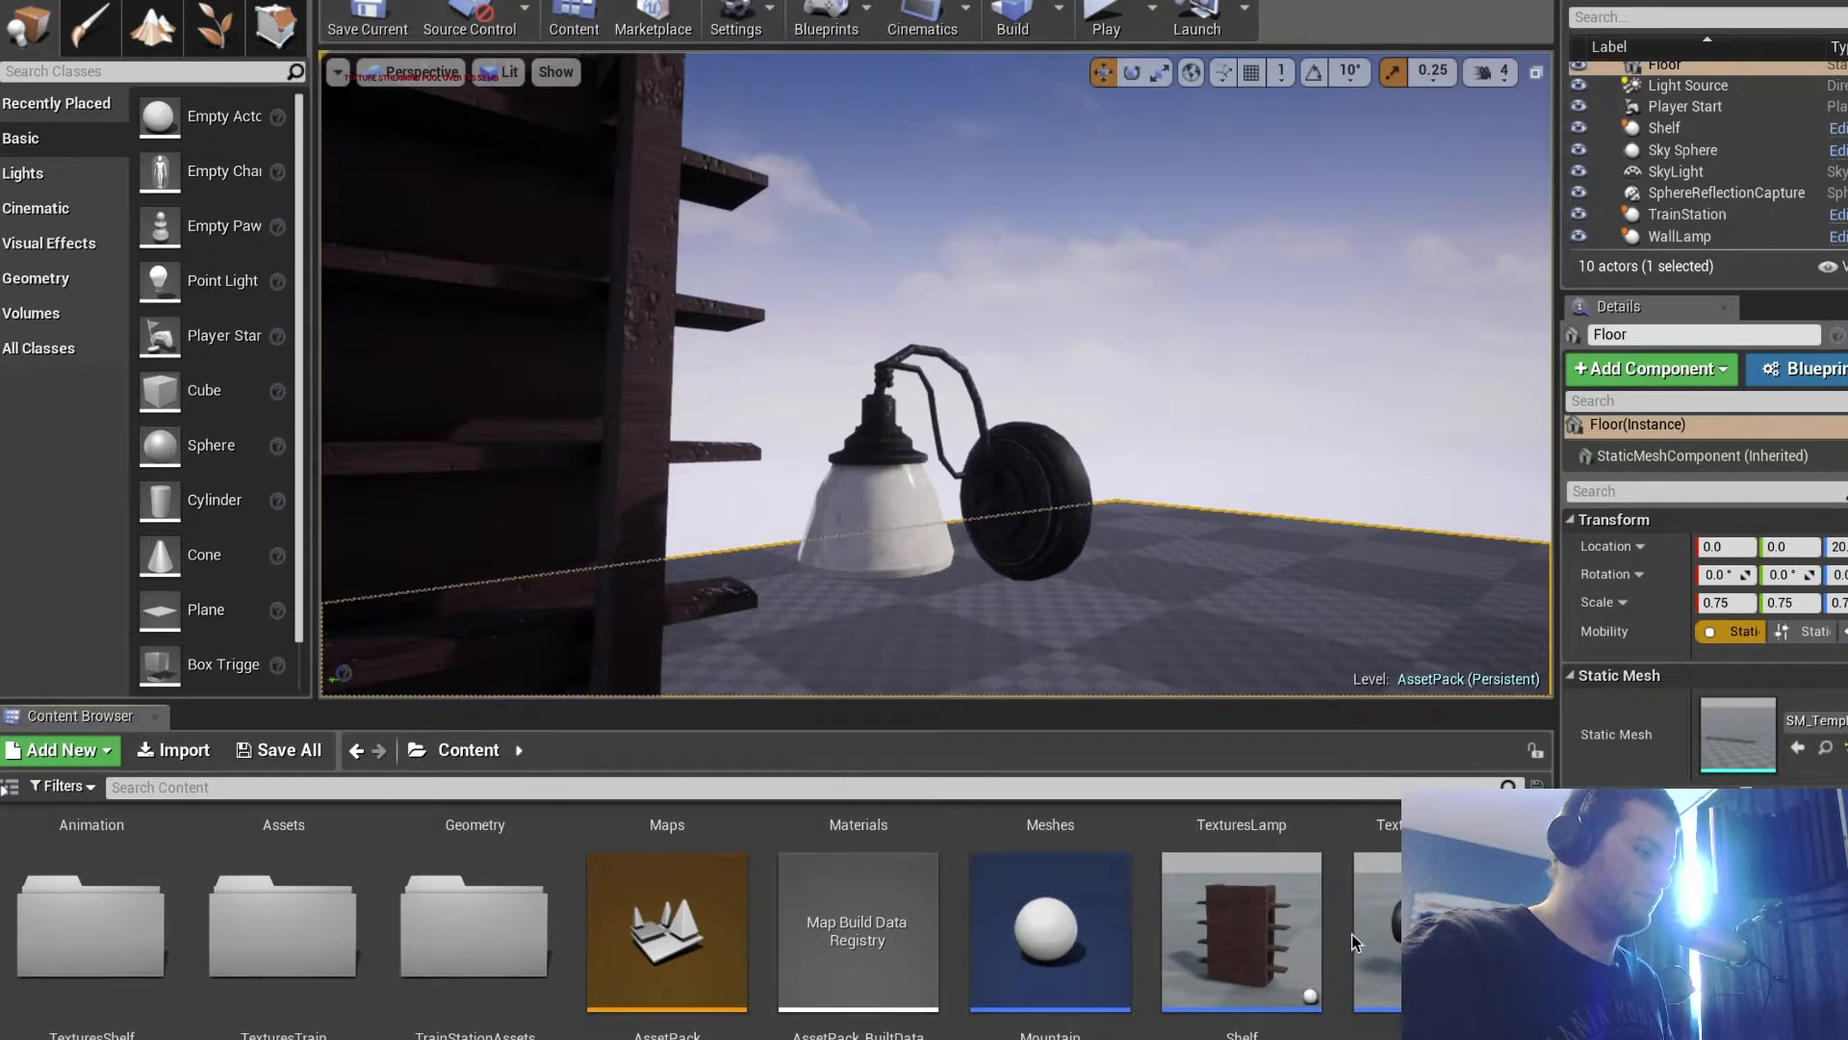
{"action": "double_click", "coordinate": [1367, 938]}
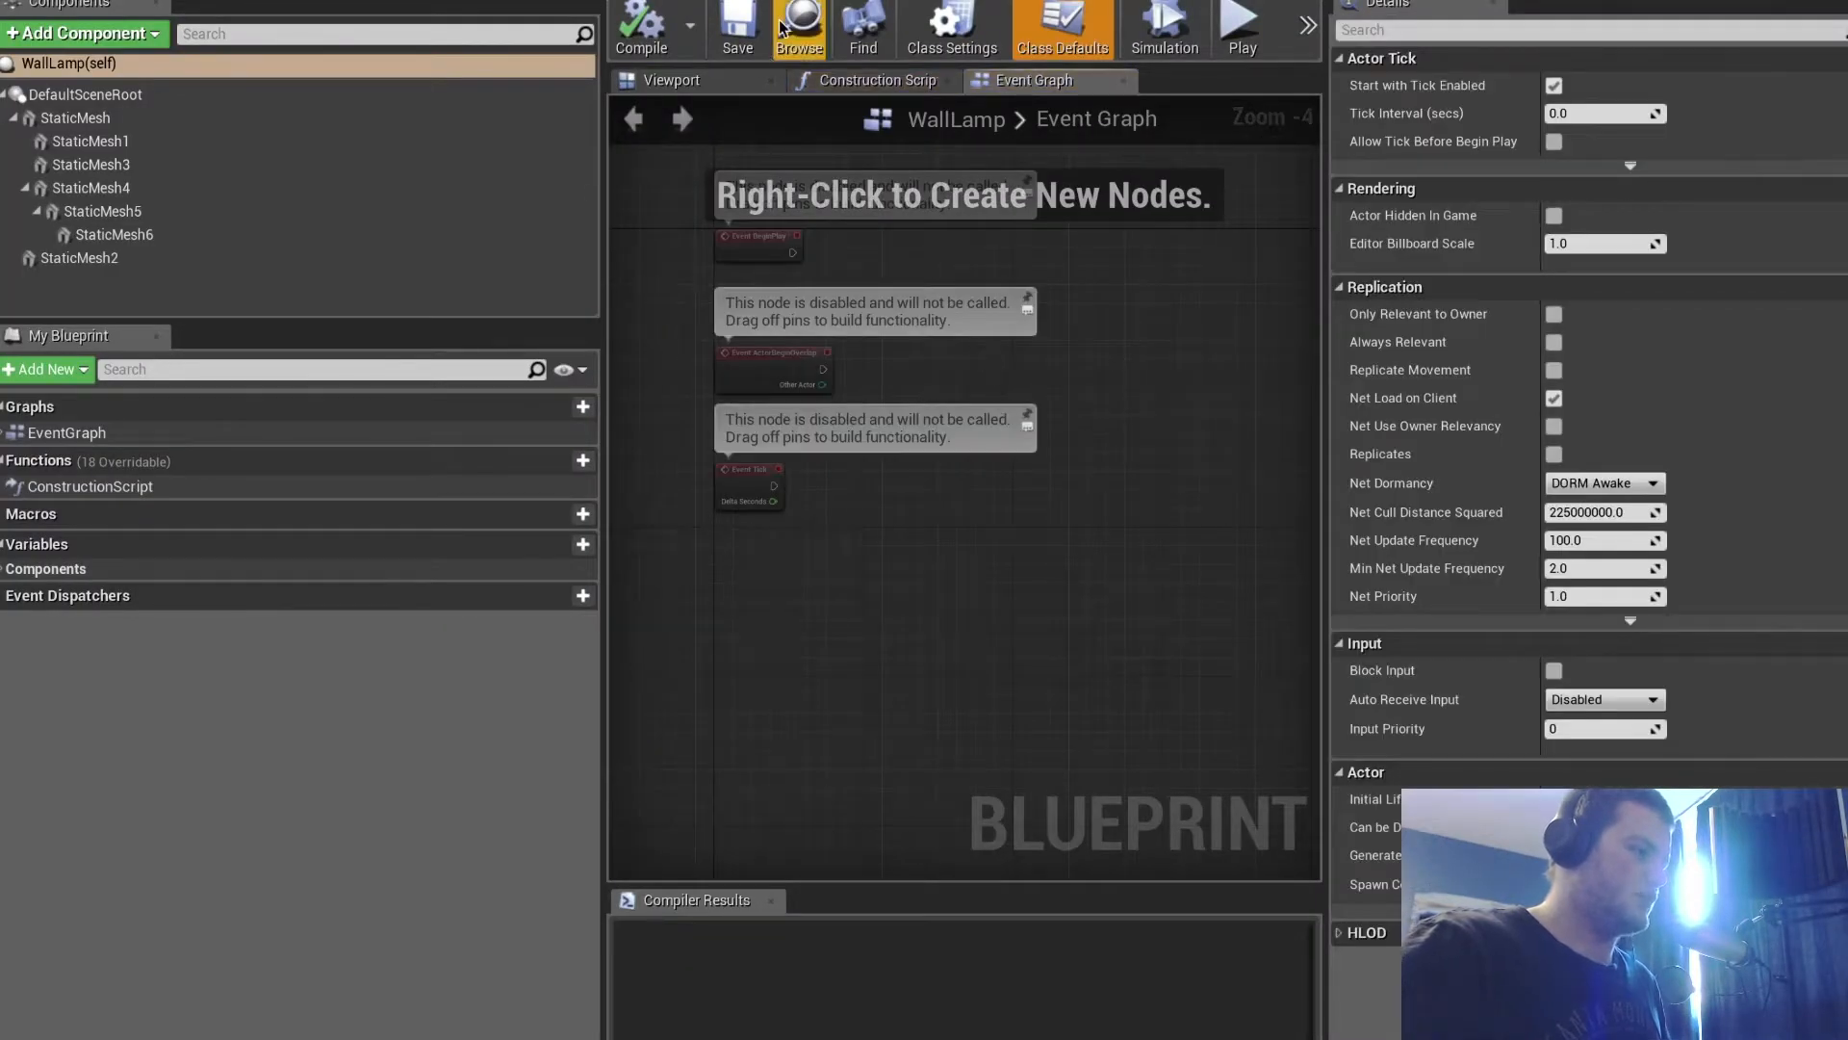
{"action": "left_click", "coordinate": [738, 94]}
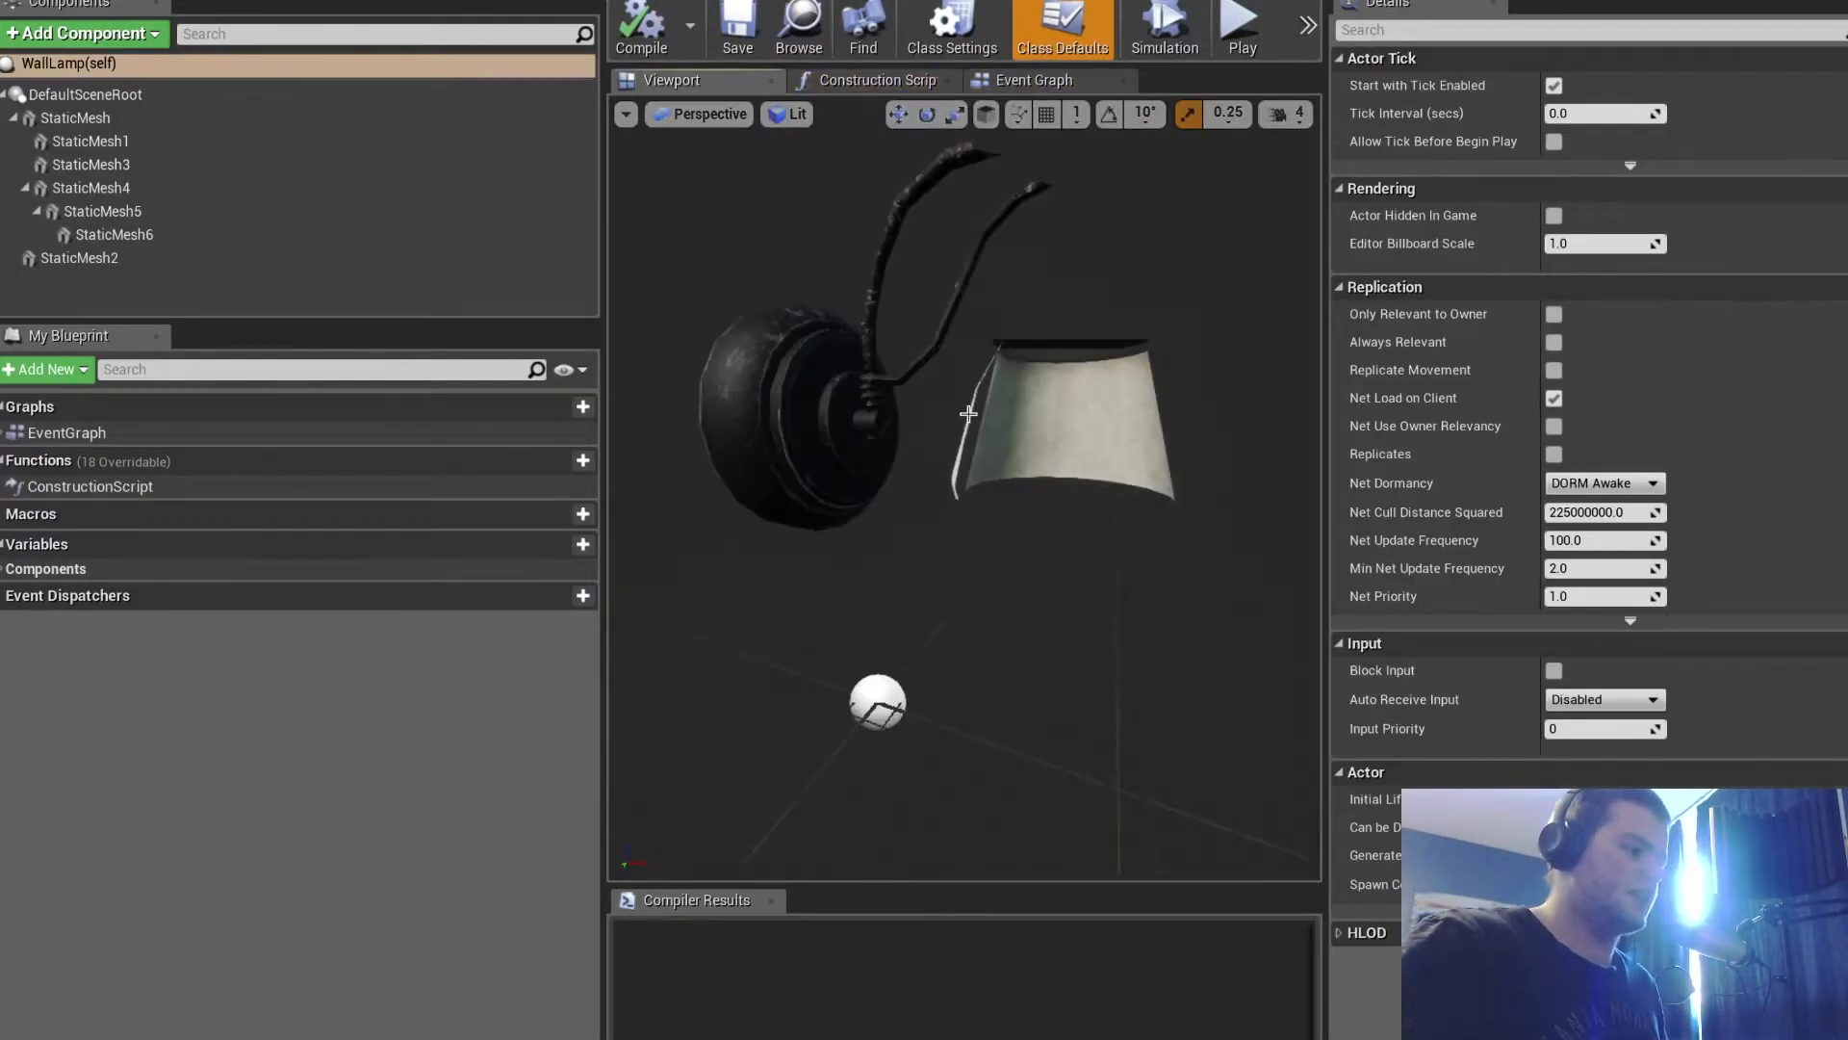
Try to shift the wall lamp's round base mesh along the X axis, and undo the move
{"action": "mouse_move", "coordinate": [886, 422]}
{"action": "left_mouse_down", "text": "alt"}
{"action": "mouse_move", "coordinate": [996, 458]}
{"action": "mouse_move", "coordinate": [654, 429]}
{"action": "mouse_move", "coordinate": [866, 423]}
{"action": "left_mouse_up", "text": "alt"}
{"action": "scroll", "coordinate": [887, 421], "scroll_direction": "down", "scroll_amount": 6}
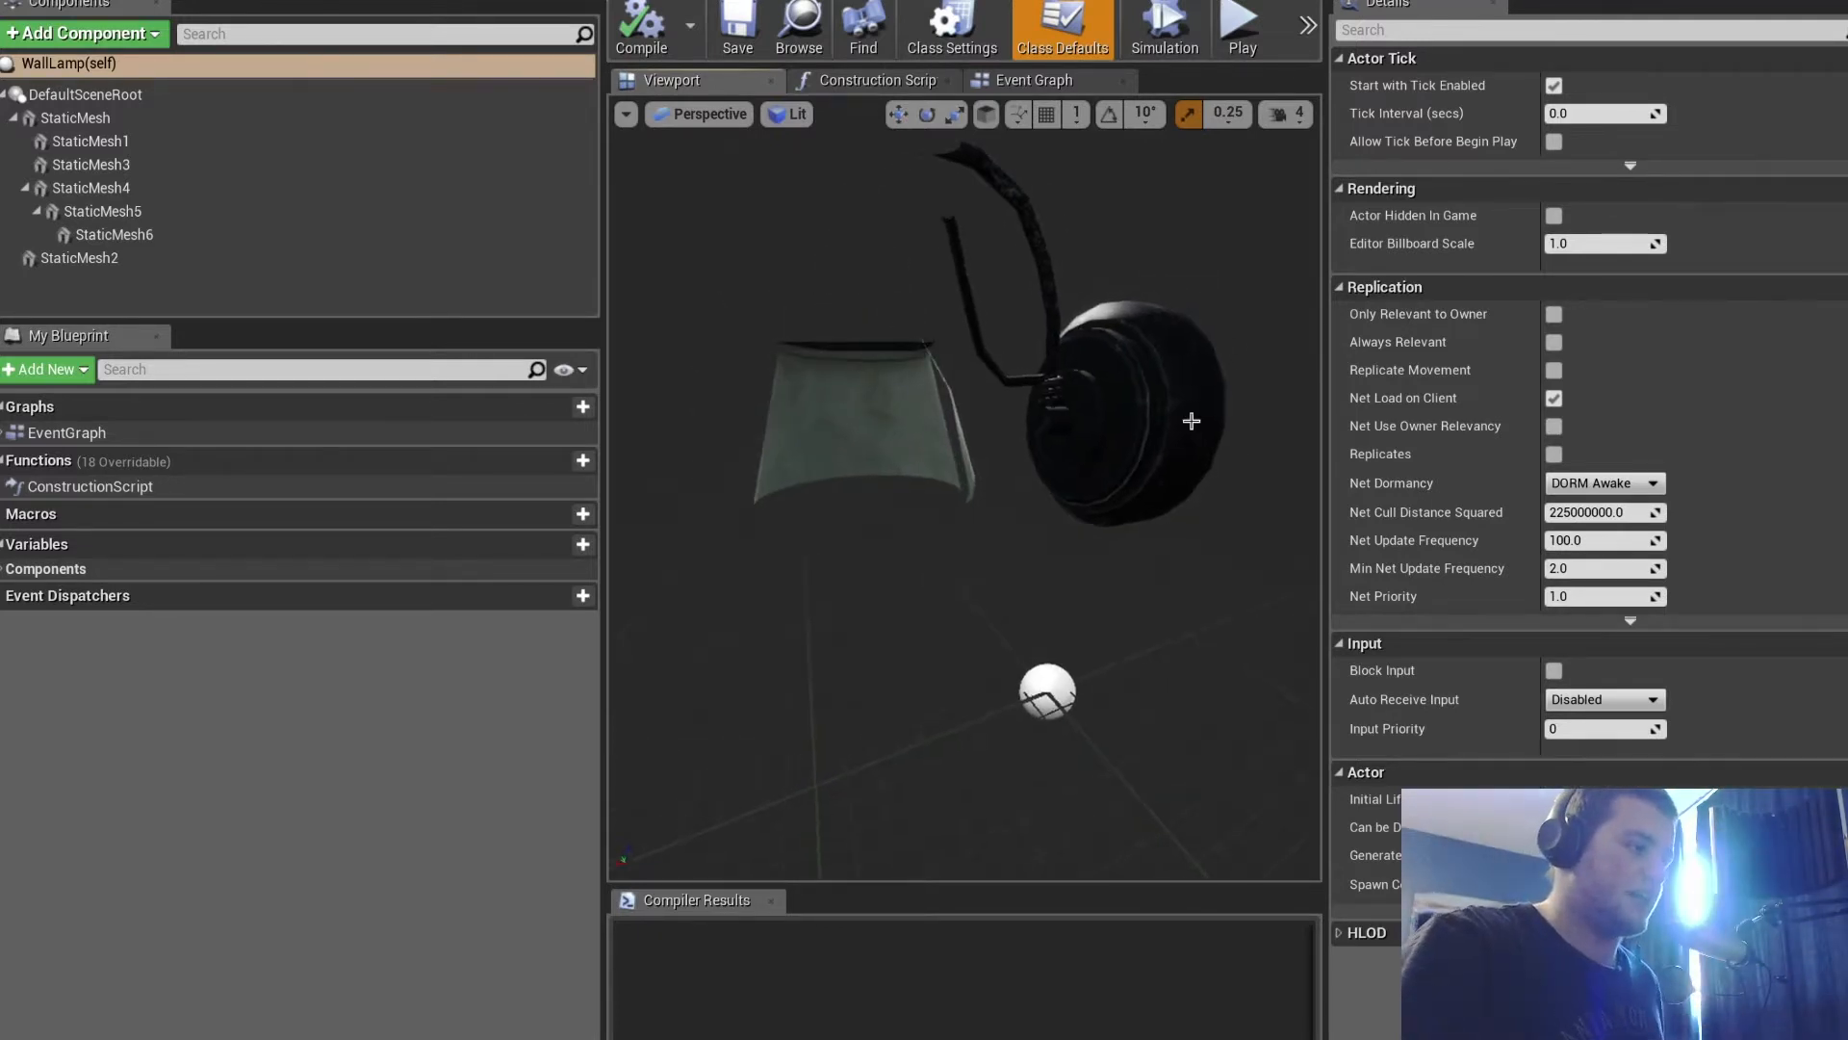
{"action": "left_click", "coordinate": [1180, 433]}
{"action": "mouse_move", "coordinate": [1045, 484]}
{"action": "left_mouse_down"}
{"action": "mouse_move", "coordinate": [1098, 487]}
{"action": "mouse_move", "coordinate": [961, 488]}
{"action": "mouse_move", "coordinate": [1106, 483]}
{"action": "mouse_move", "coordinate": [972, 492]}
{"action": "mouse_move", "coordinate": [1057, 496]}
{"action": "left_mouse_up"}
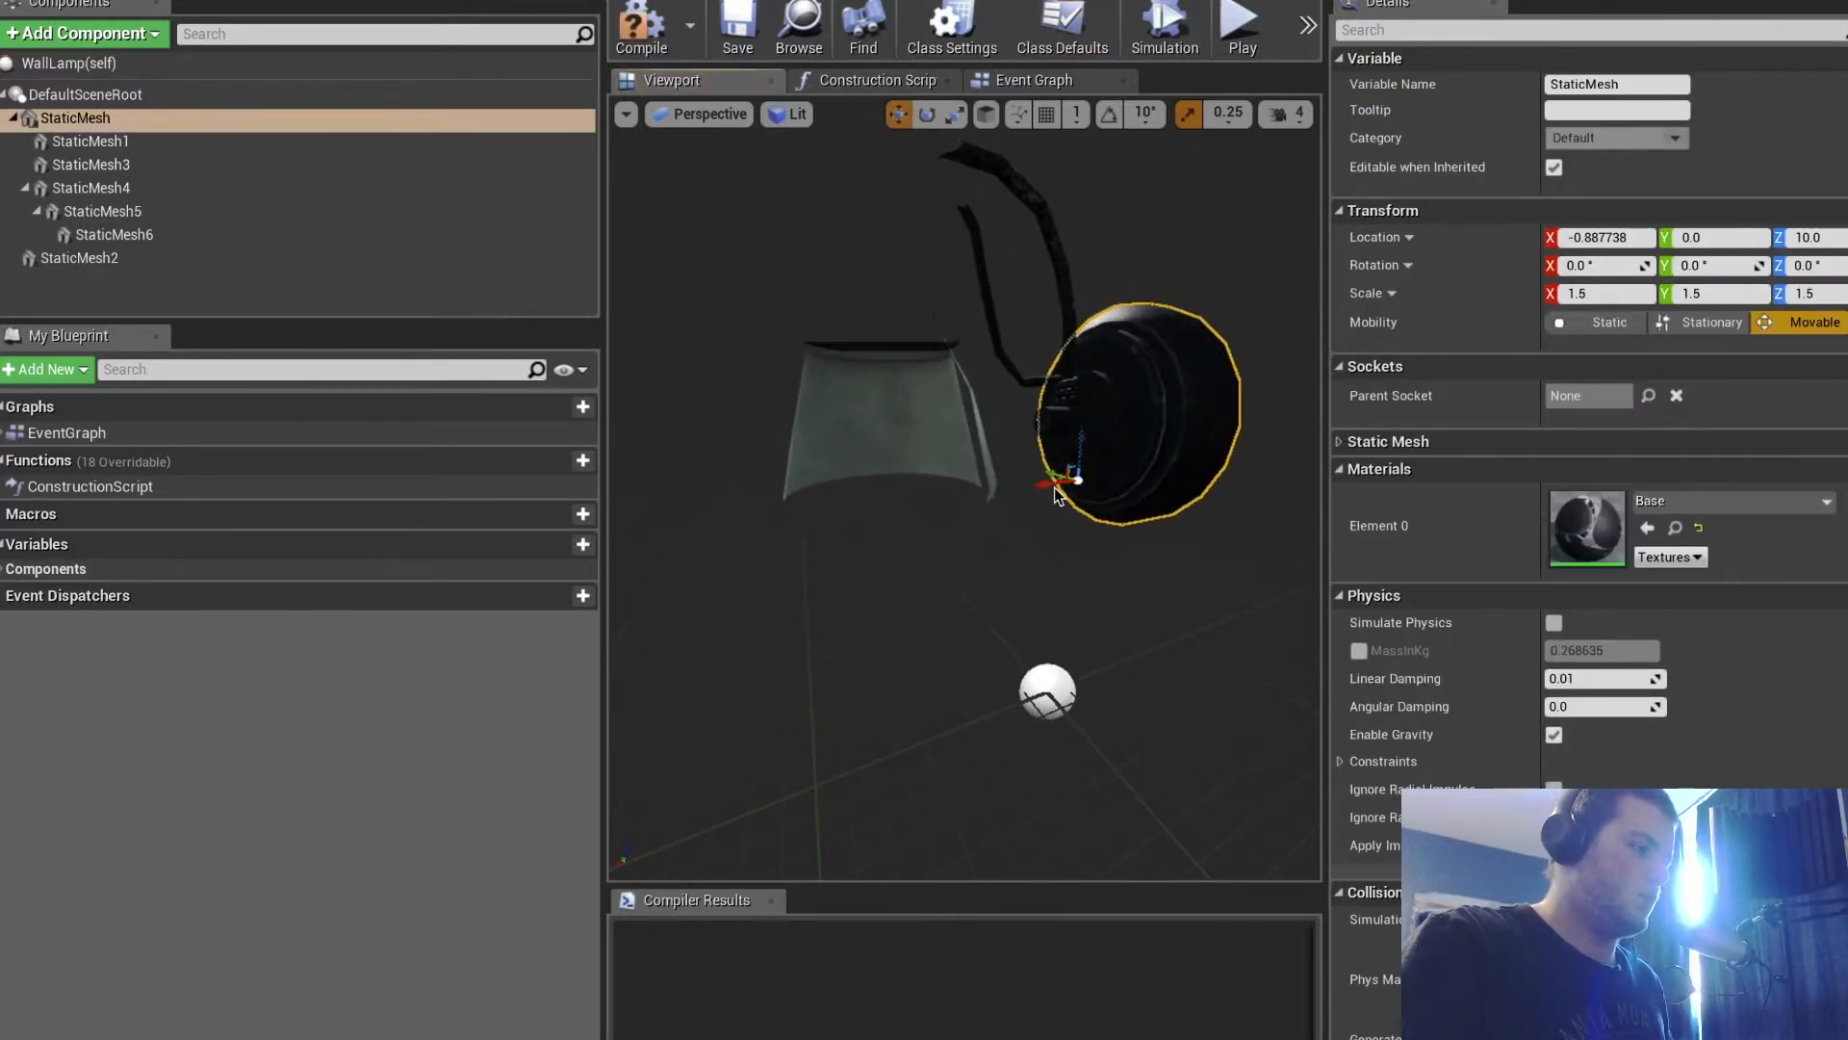
{"action": "key", "text": "ctrl+z"}
Inspect the wall lamp's round base and curved arm meshes in the Blueprint, and return to the level
{"action": "left_click", "coordinate": [1067, 333]}
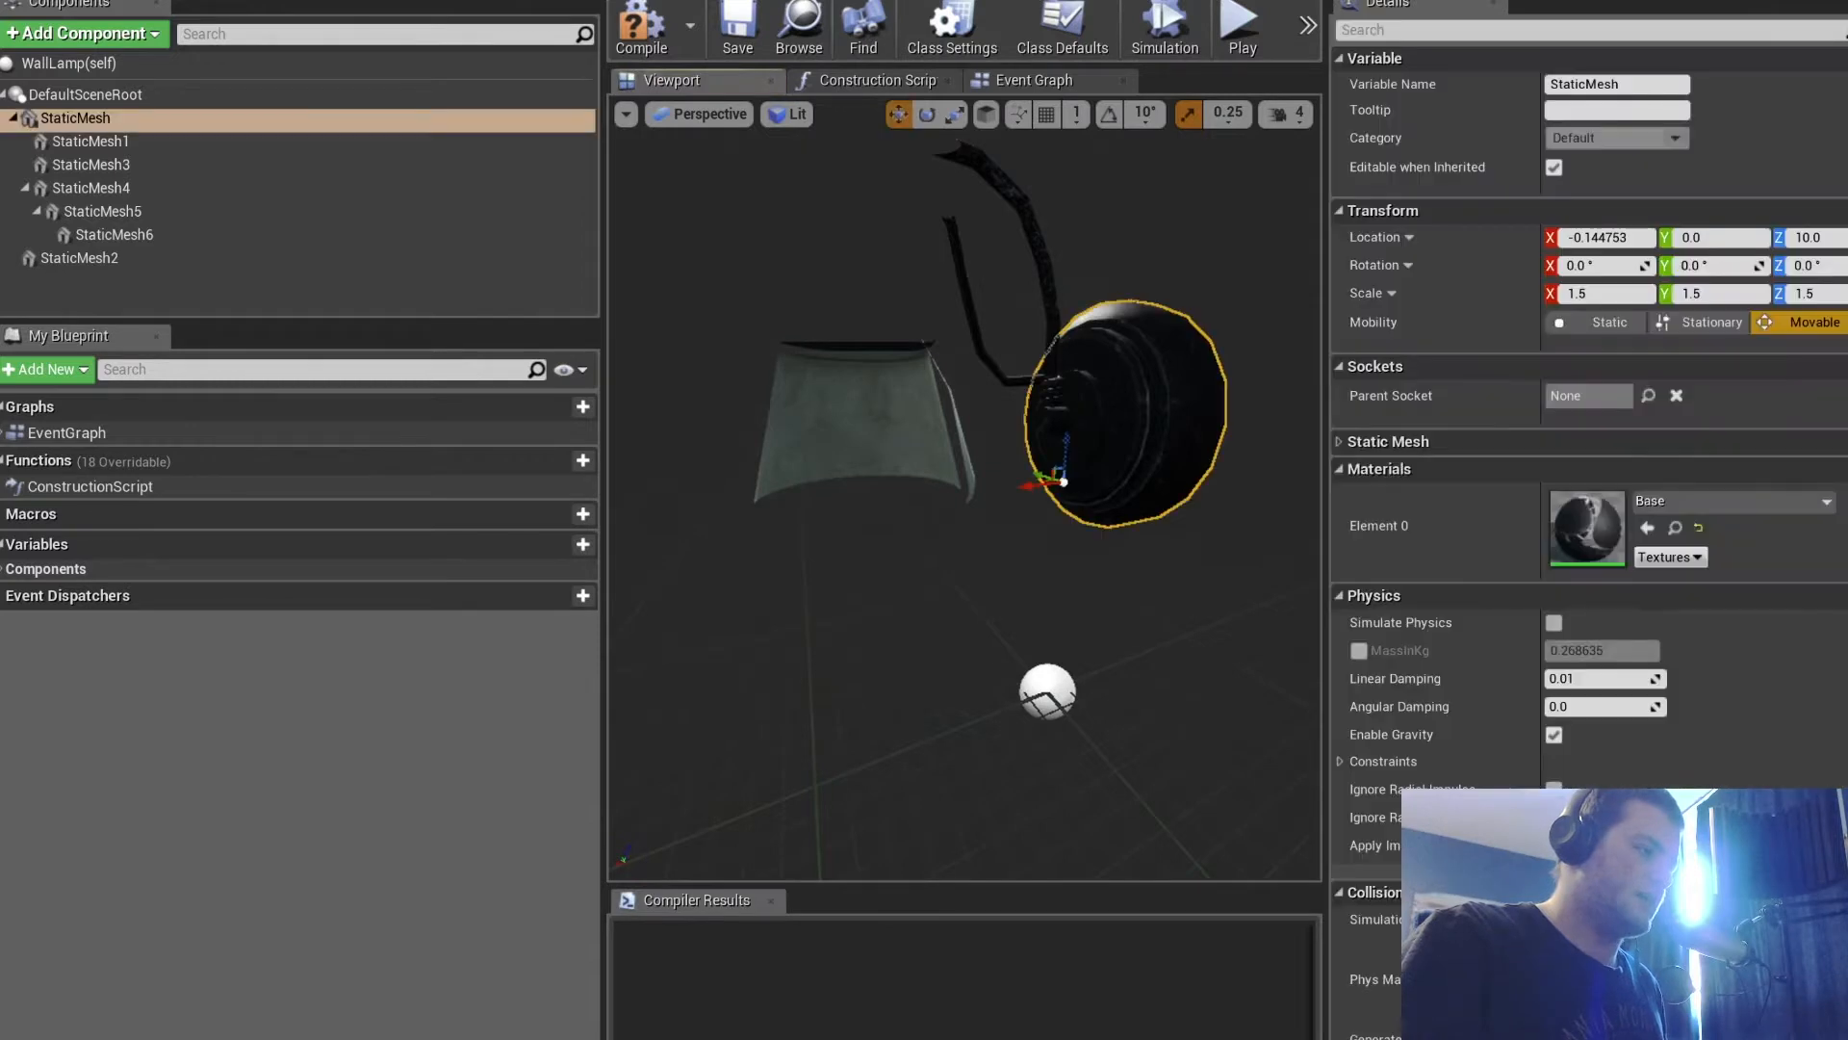
{"action": "left_click", "coordinate": [1041, 351]}
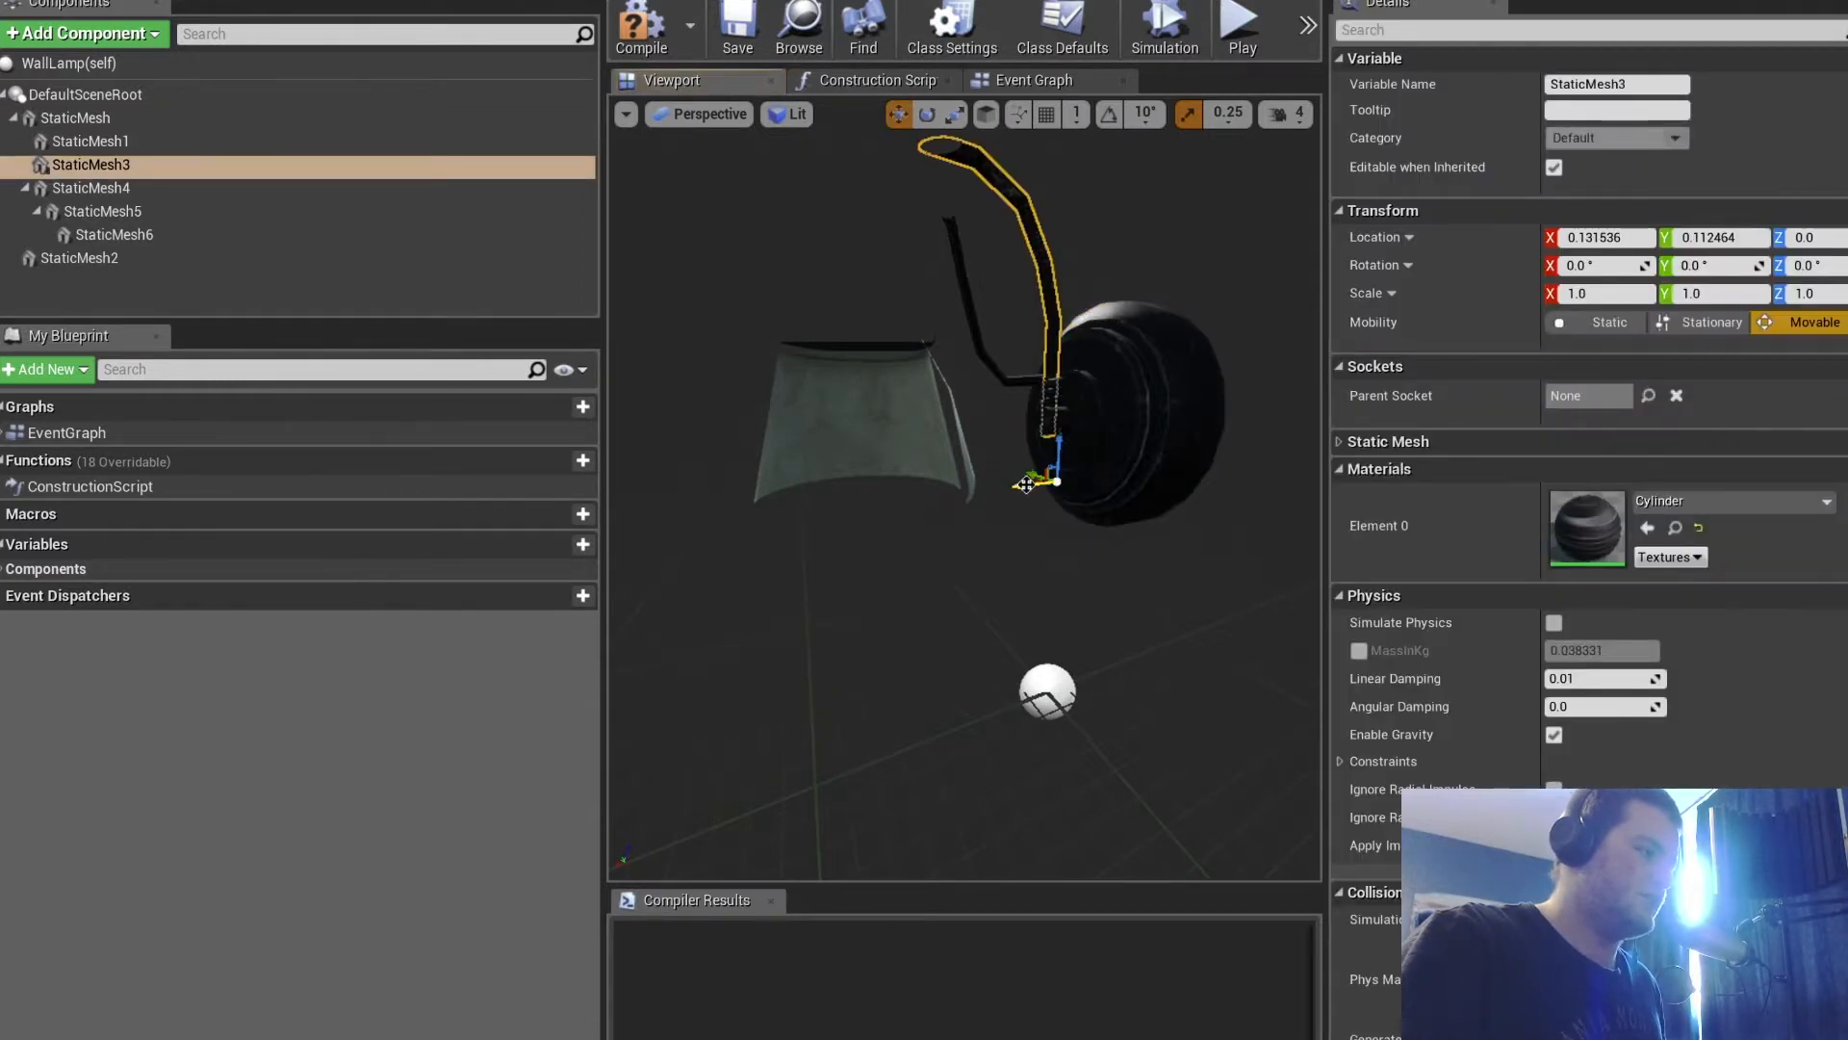
{"action": "left_click", "coordinate": [981, 439]}
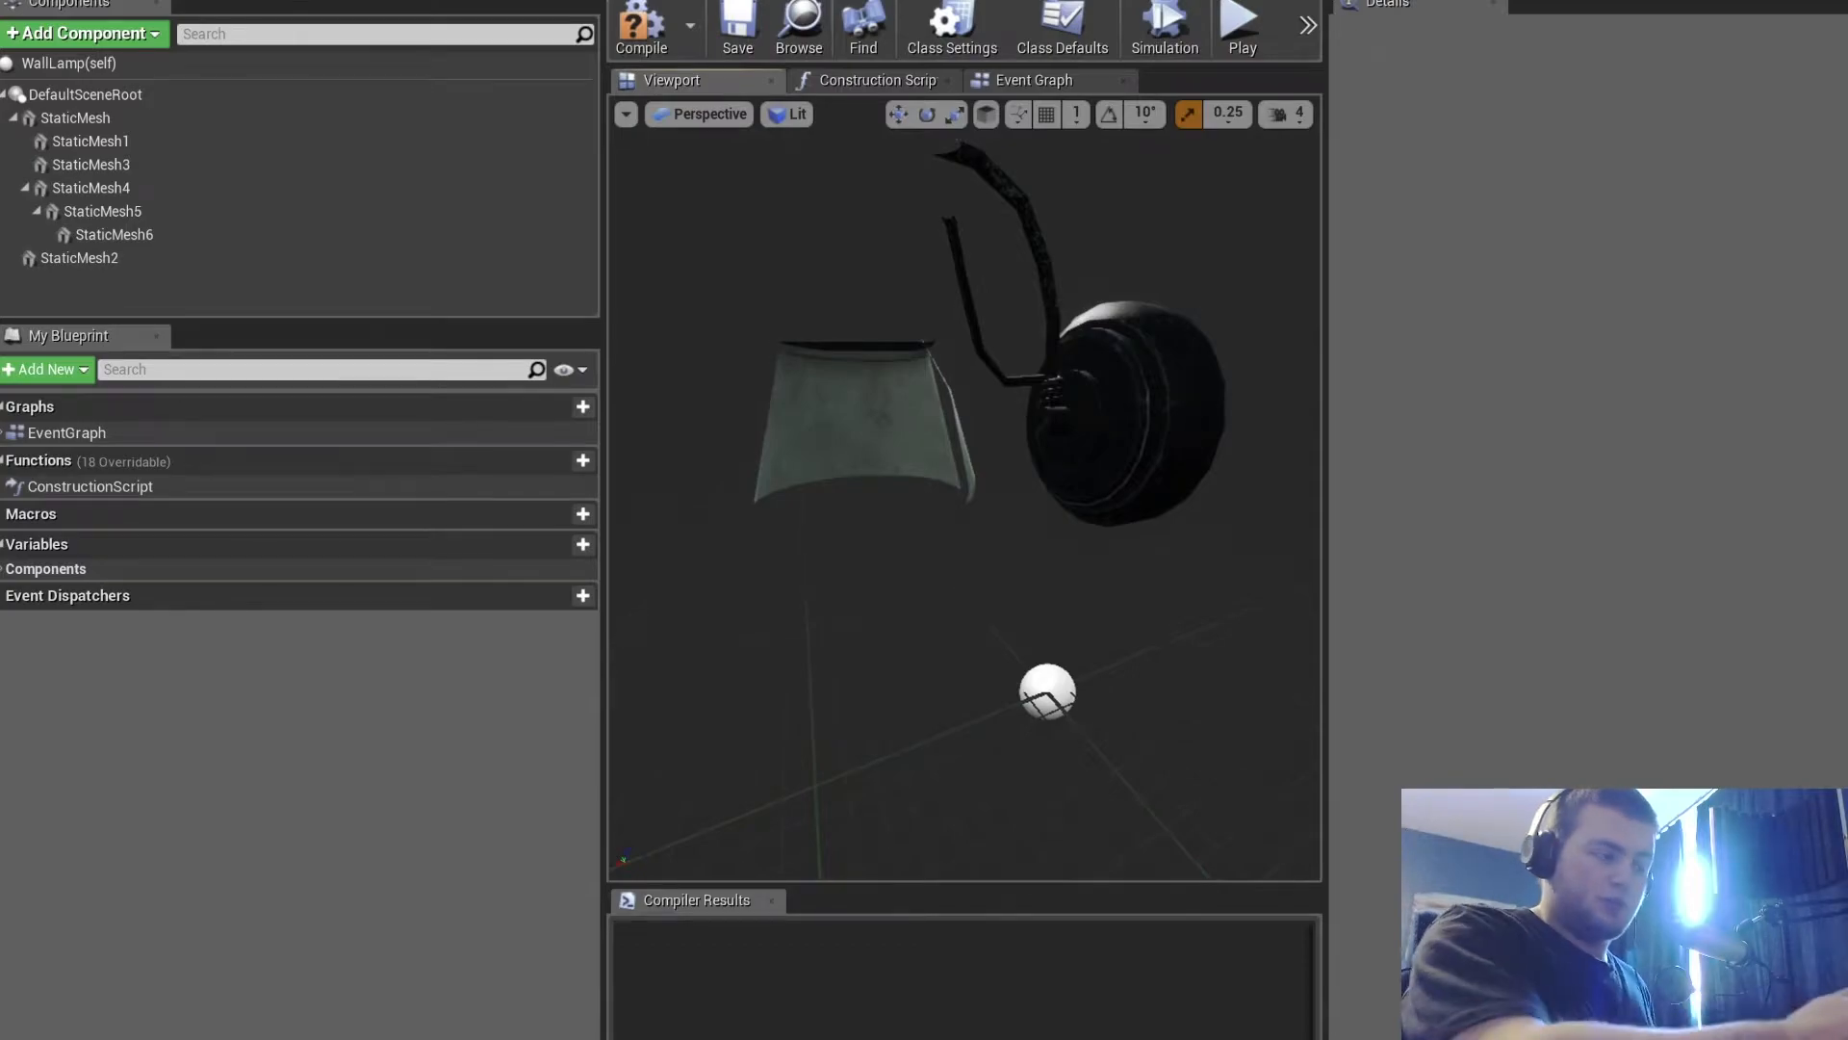
{"action": "left_click", "coordinate": [125, 2]}
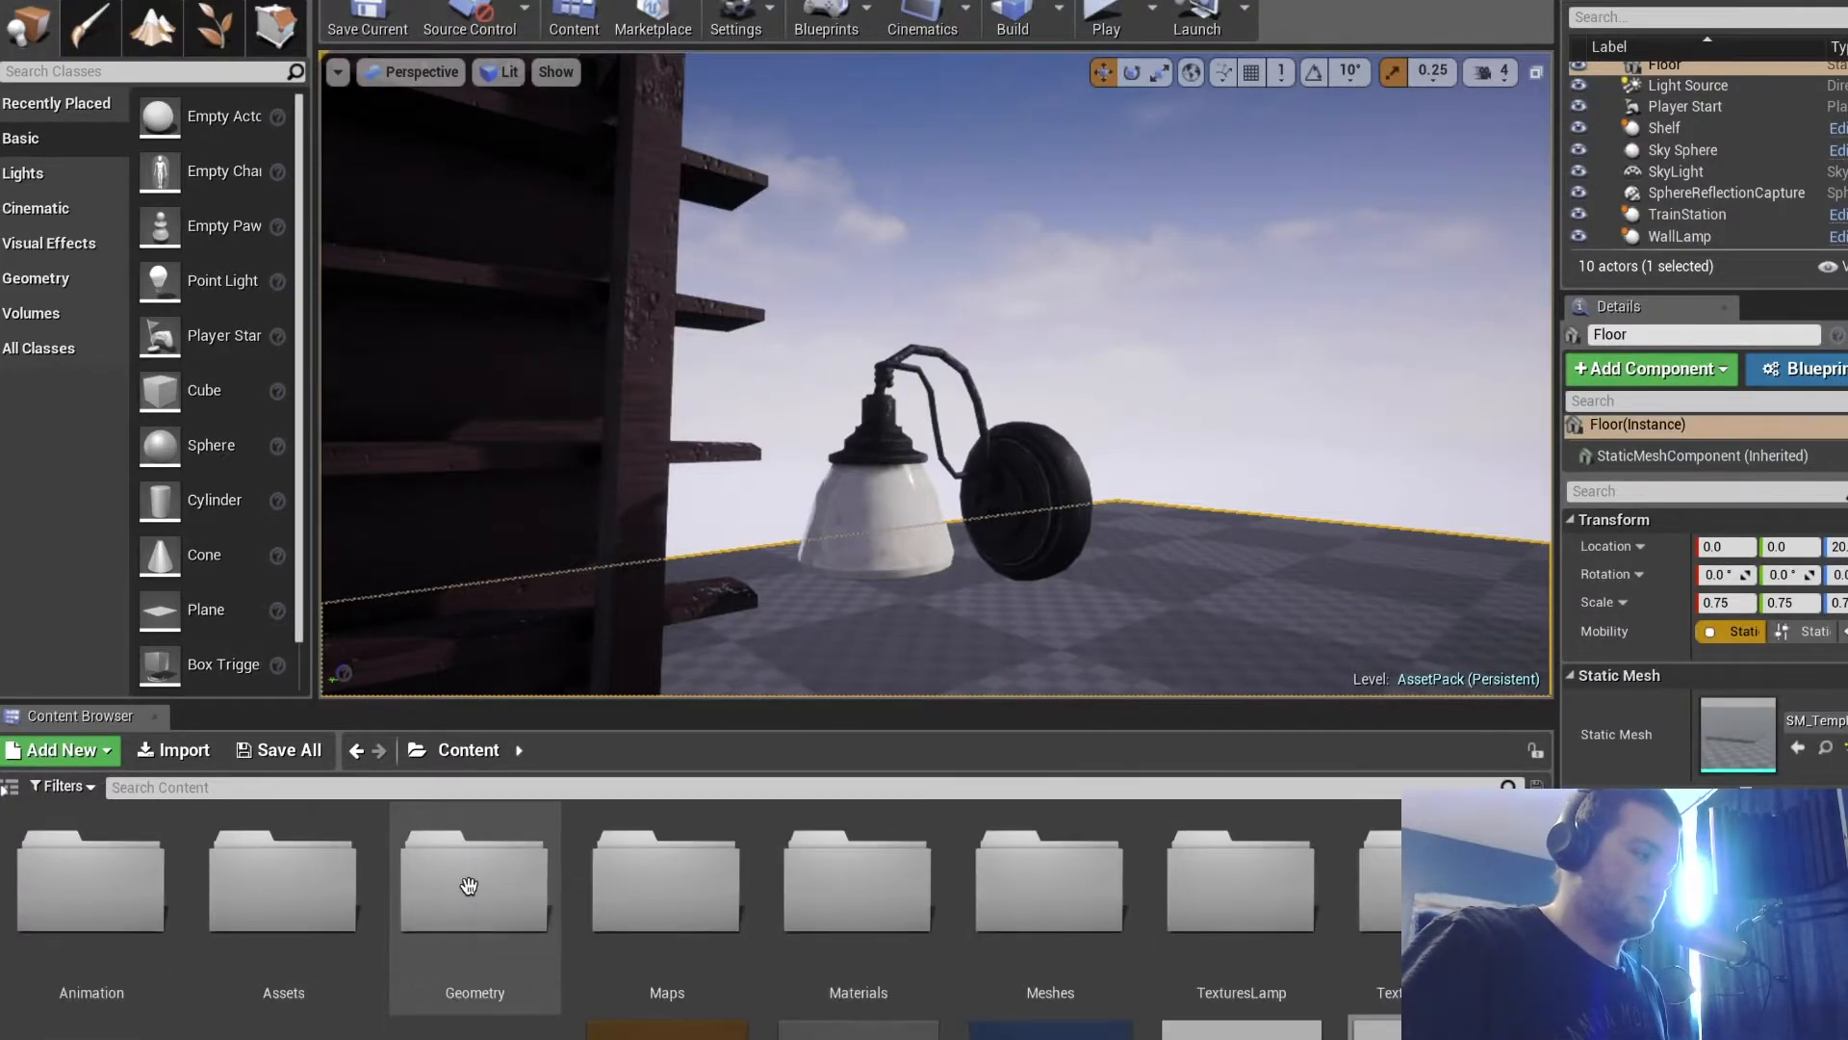
Look through the materials and textures in the TexturesLamp and TexturesShelf folders, and return to the Content folder
{"action": "double_click", "coordinate": [1203, 896]}
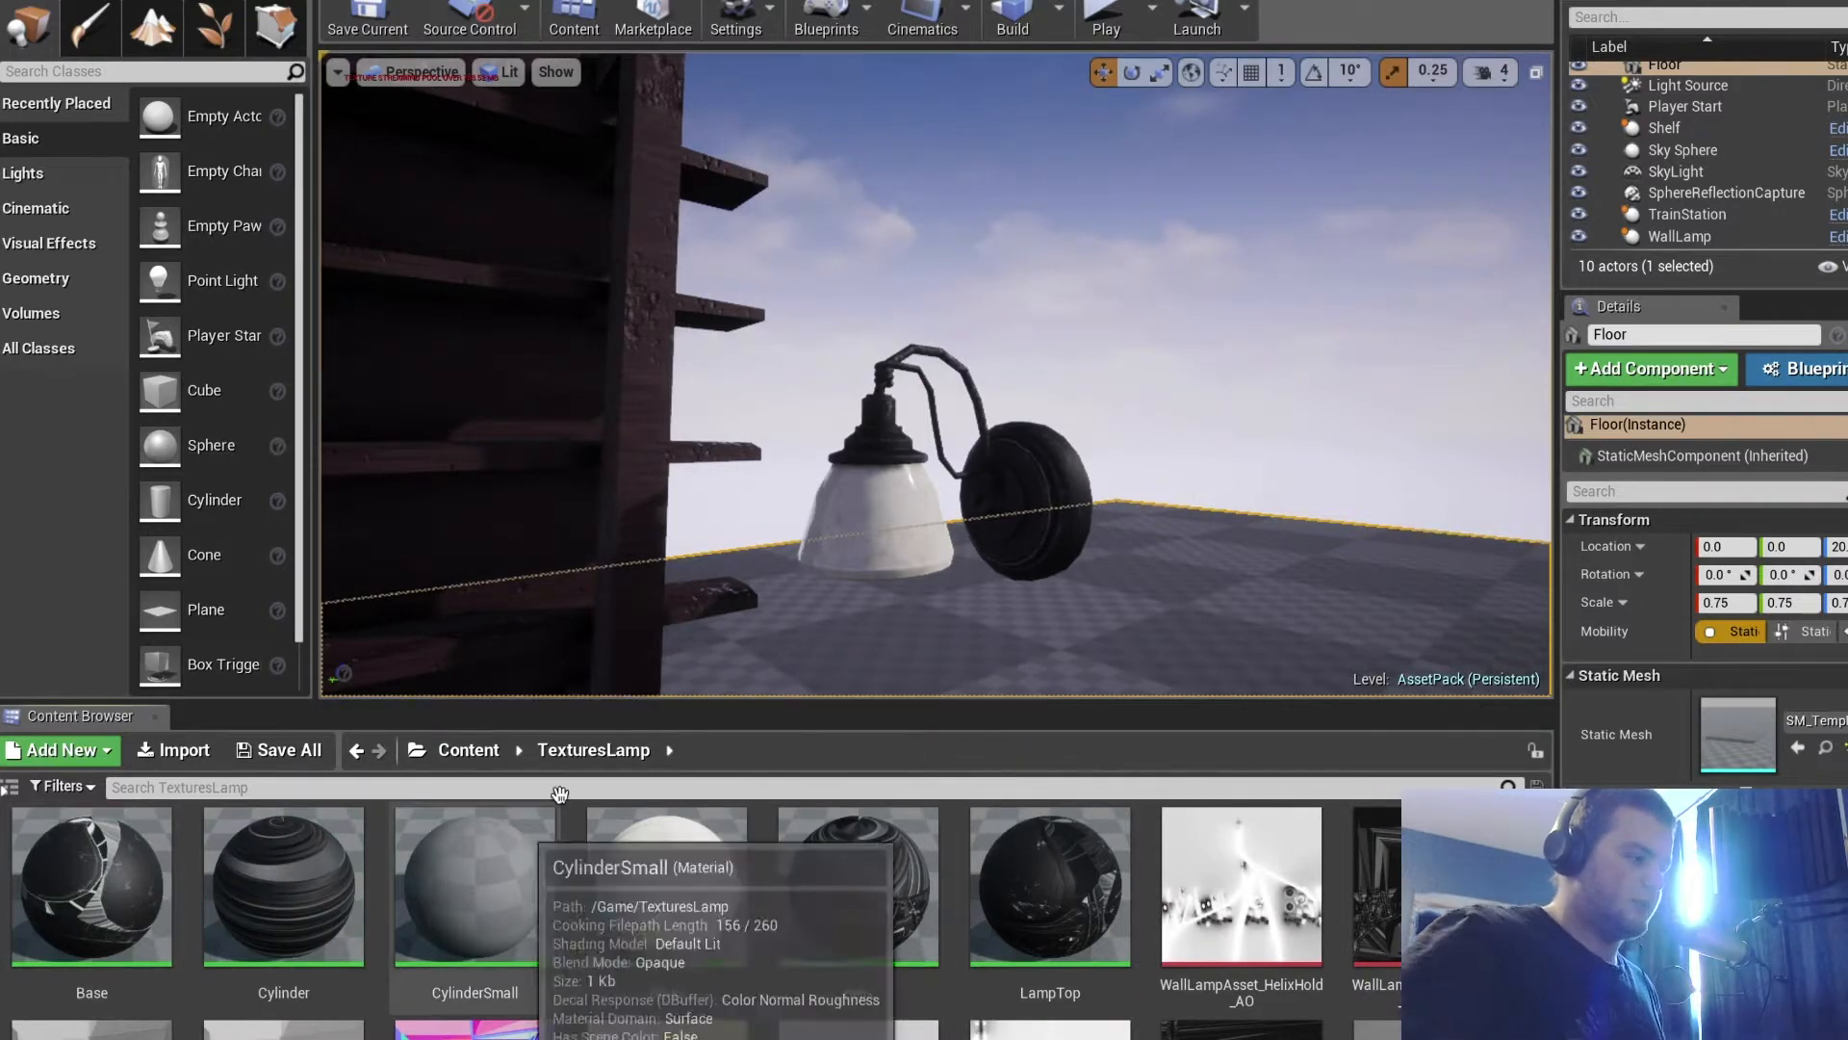
{"action": "left_click", "coordinate": [469, 750]}
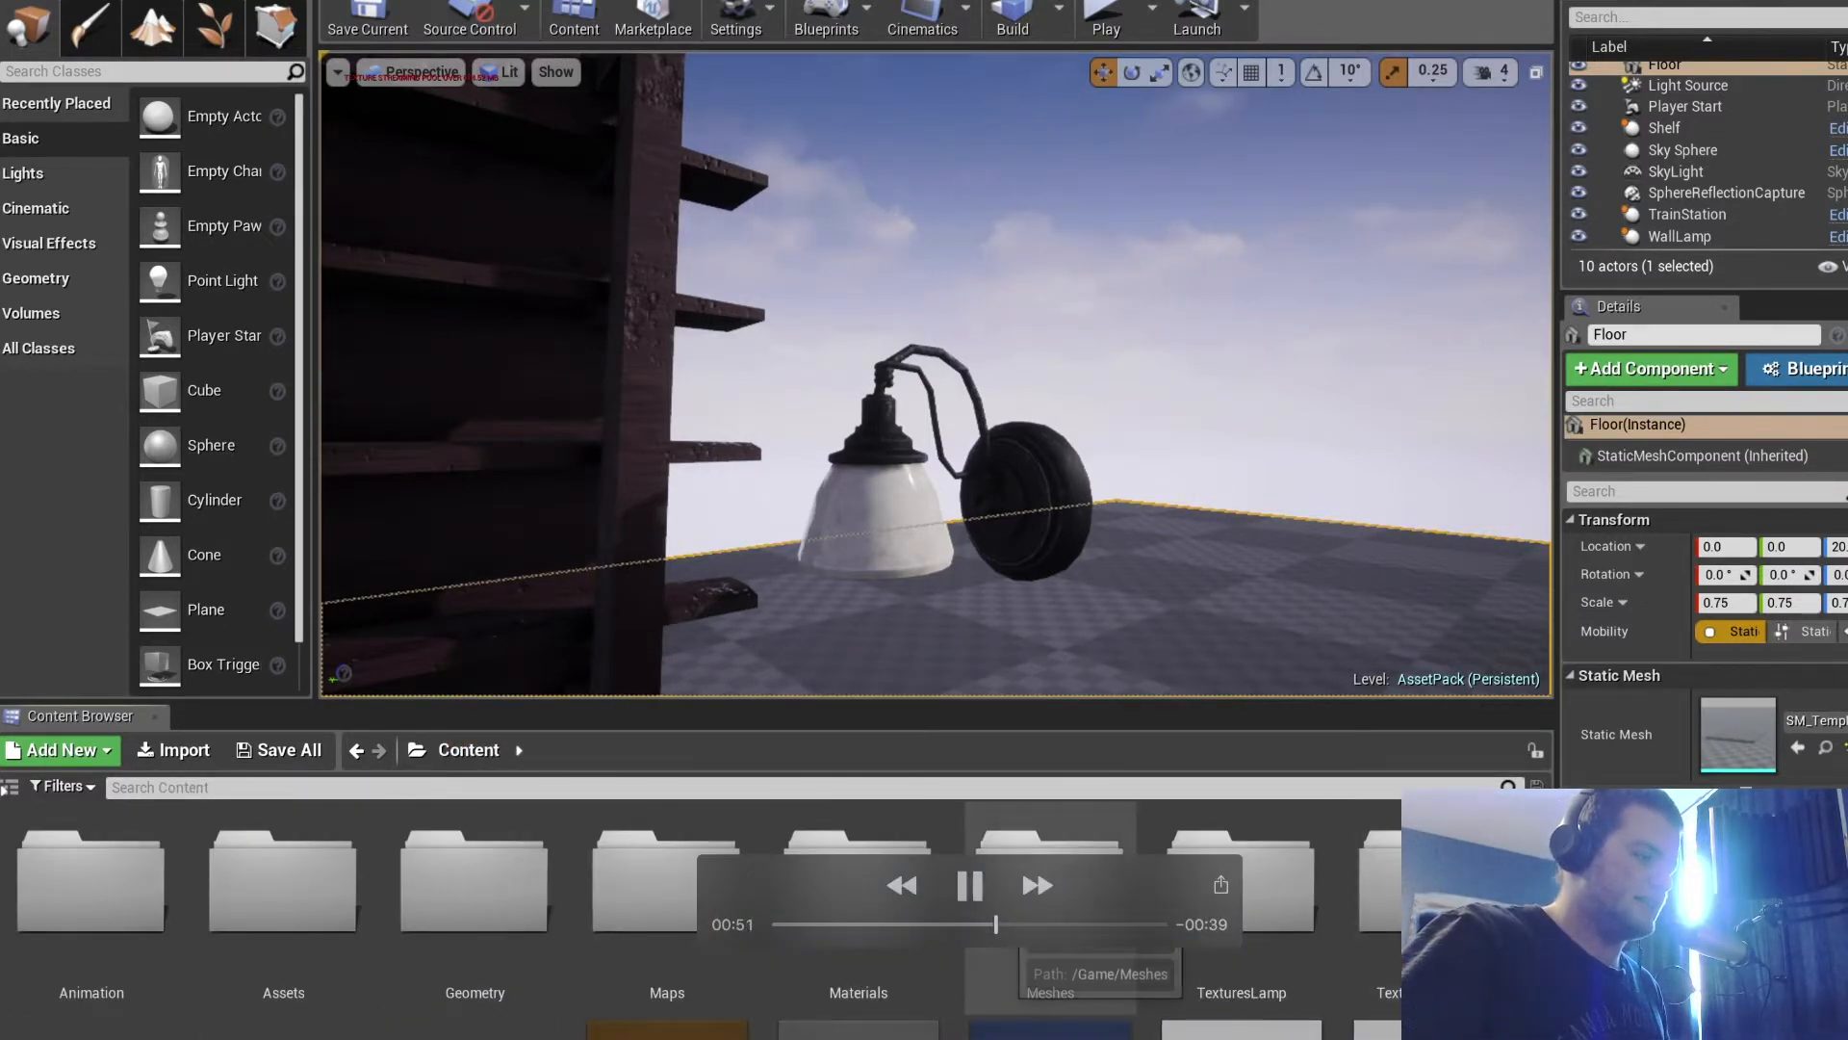
{"action": "scroll", "coordinate": [87, 915], "scroll_direction": "down", "scroll_amount": 2}
{"action": "double_click", "coordinate": [93, 952]}
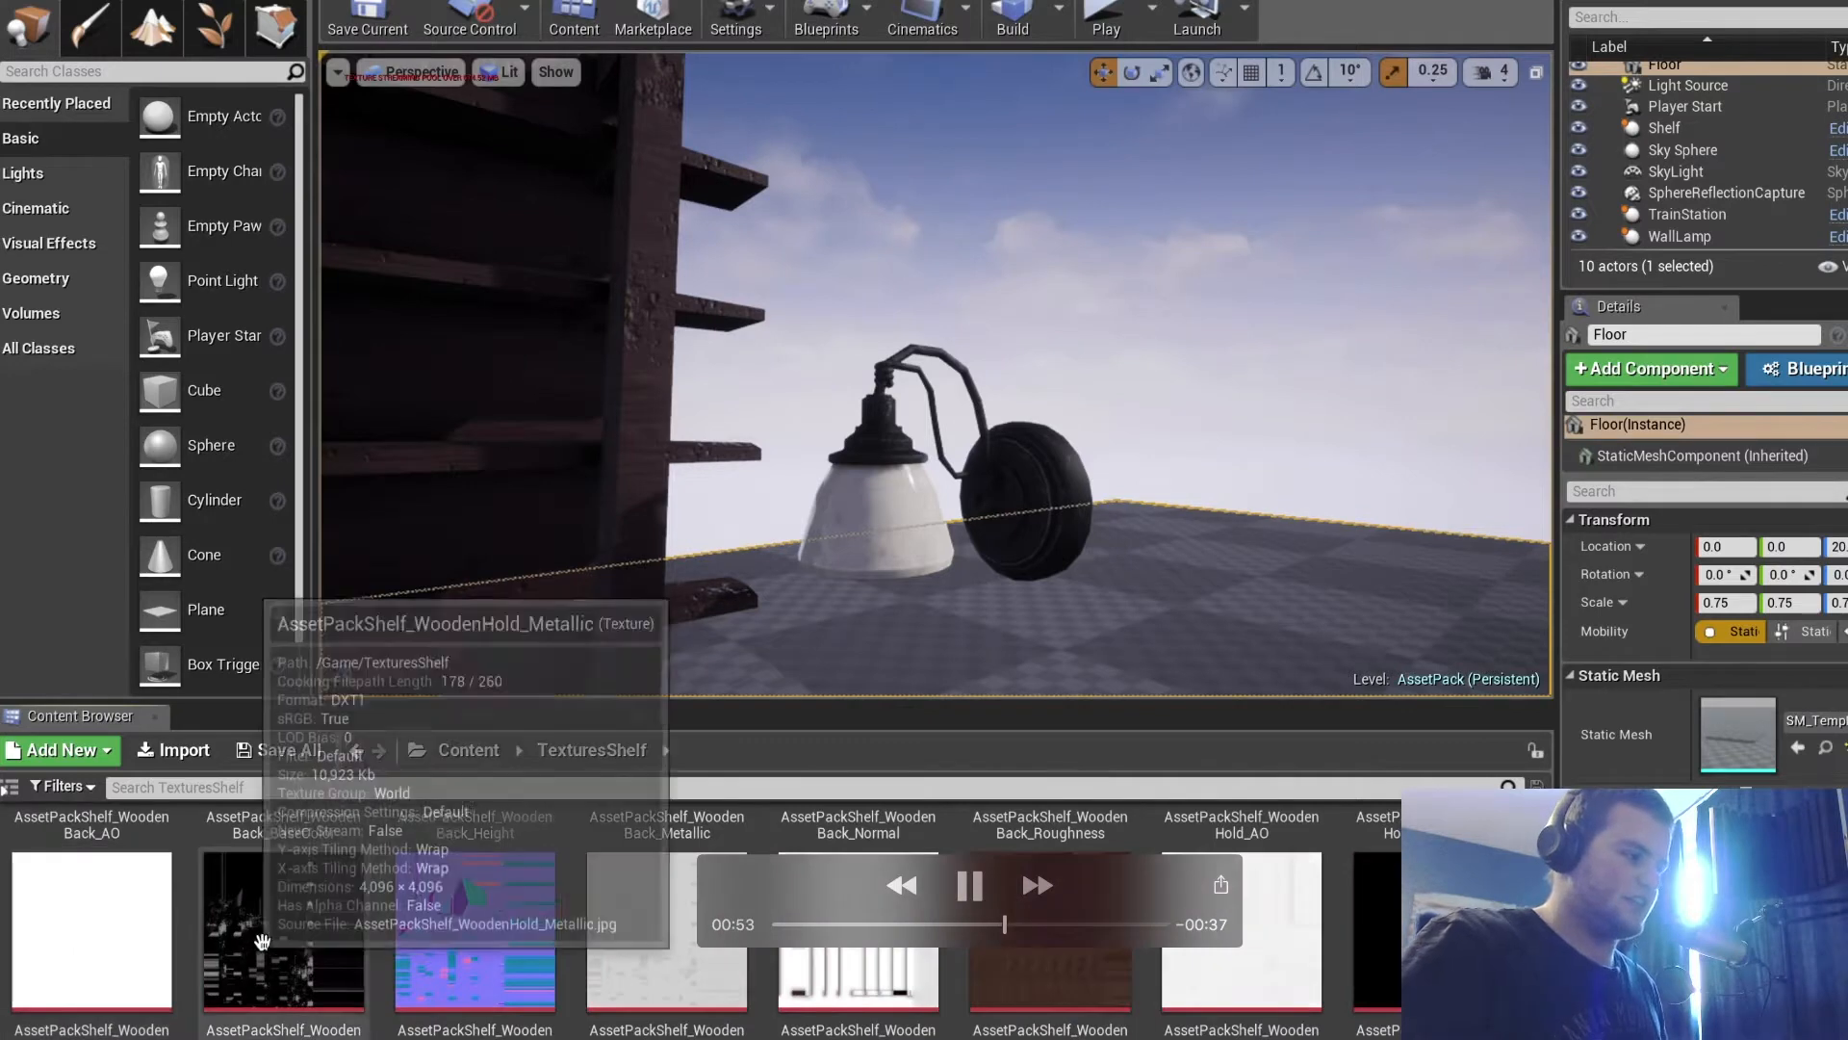
{"action": "scroll", "coordinate": [288, 925], "scroll_direction": "down", "scroll_amount": 3}
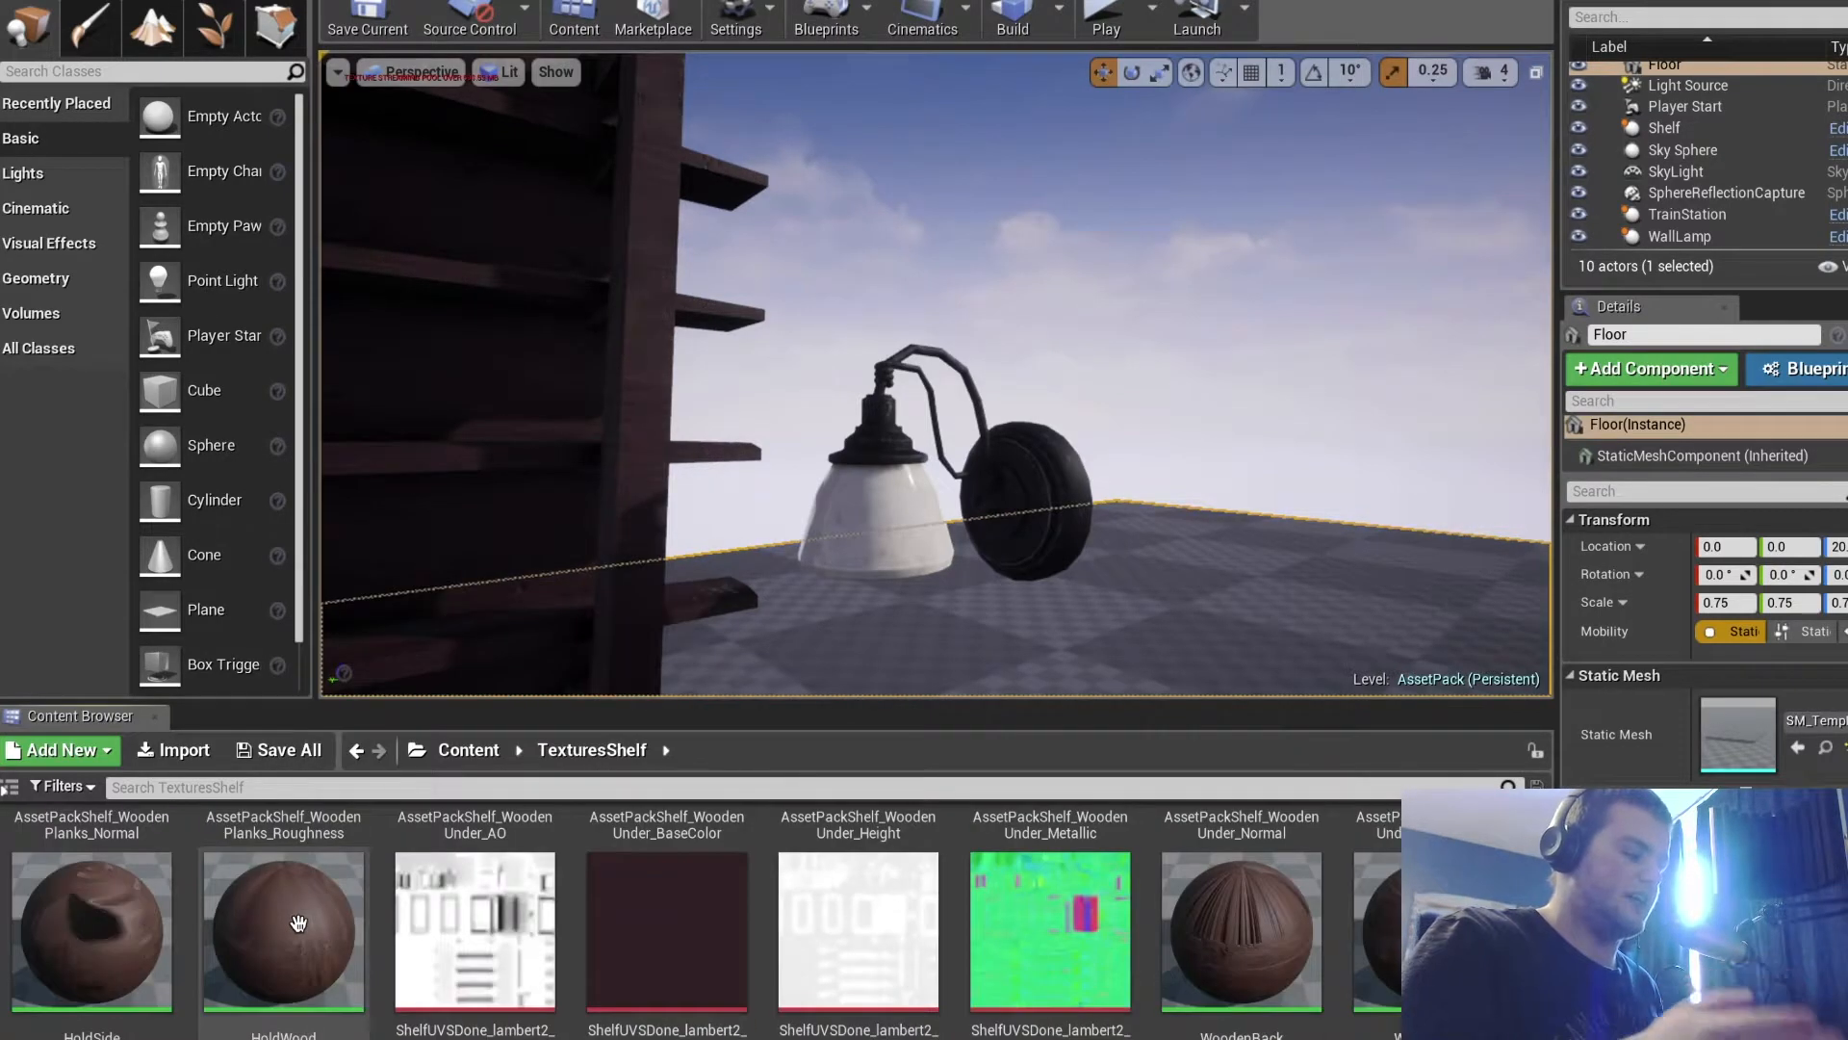
{"action": "left_click", "coordinate": [469, 750]}
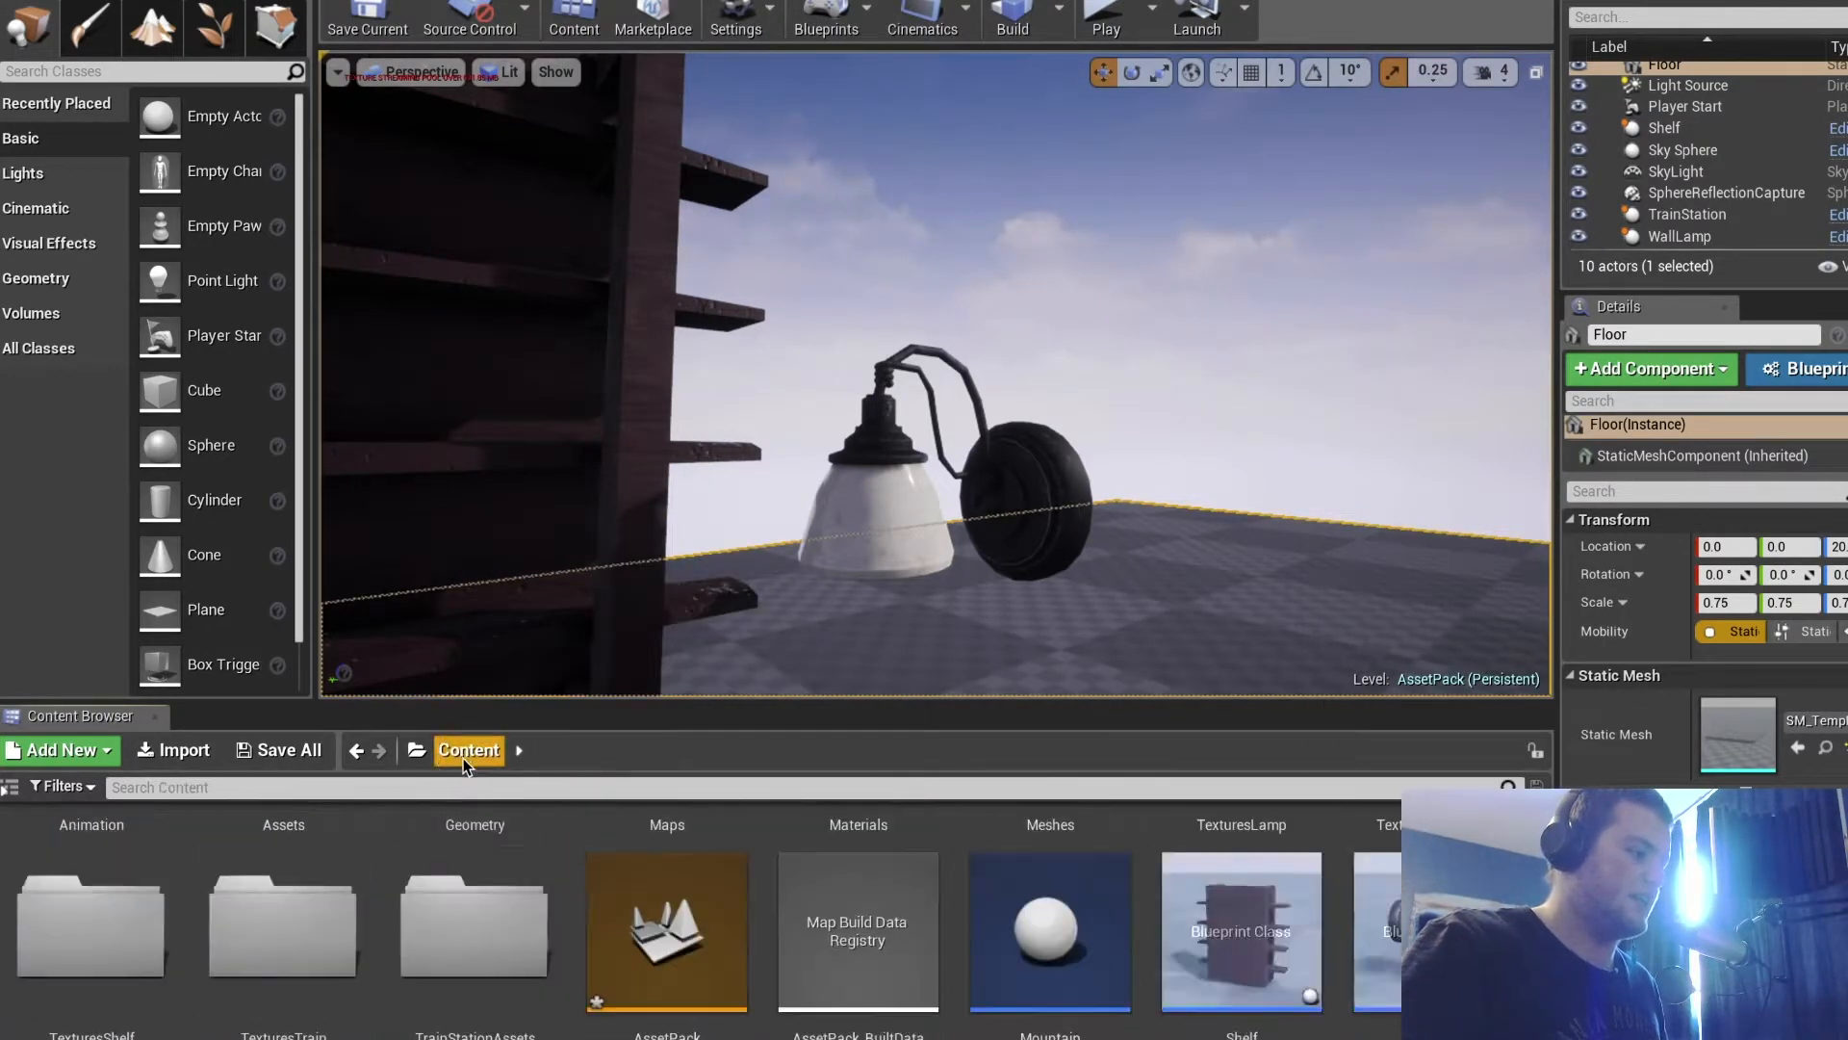
{"action": "scroll", "coordinate": [981, 608], "scroll_direction": "down", "scroll_amount": 5}
Examine the train station's platform, windows, roof and rails from several sides in the level
{"action": "left_click_drag", "start_coordinate": [940, 596], "coordinate": [1295, 654], "text": "alt"}
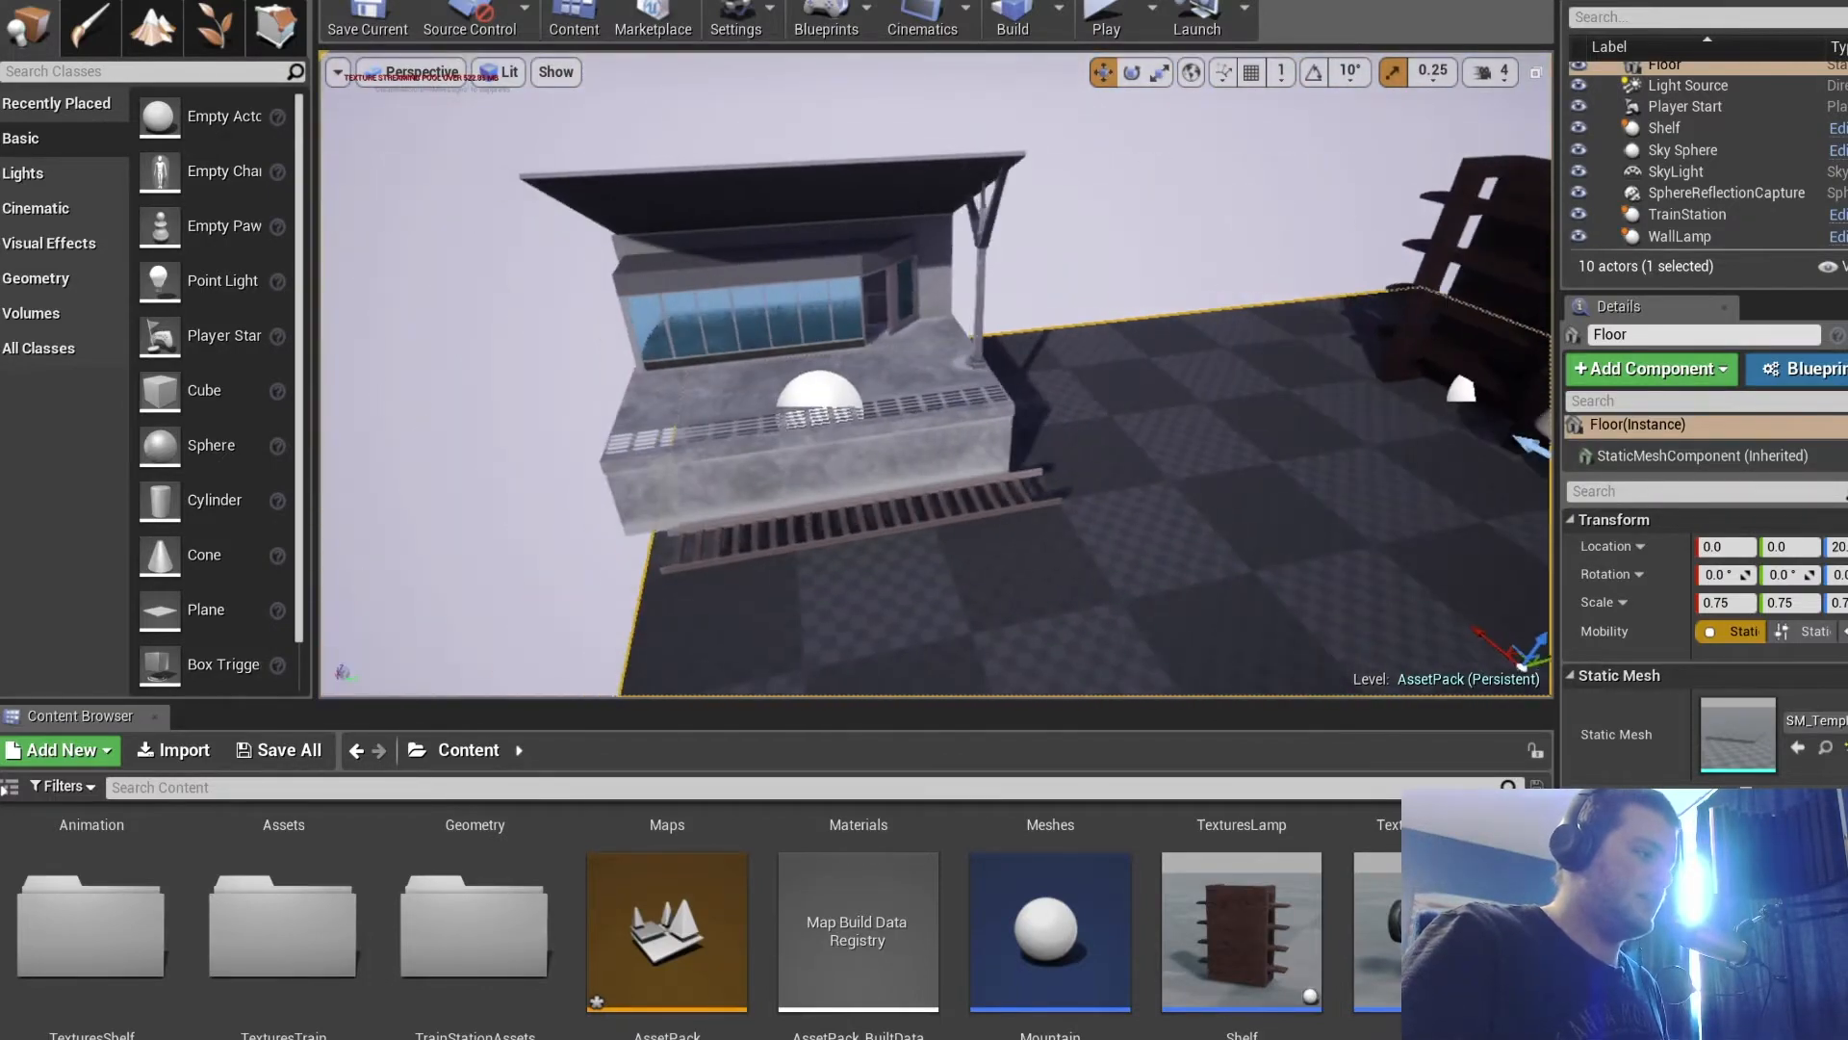
{"action": "key", "text": "space"}
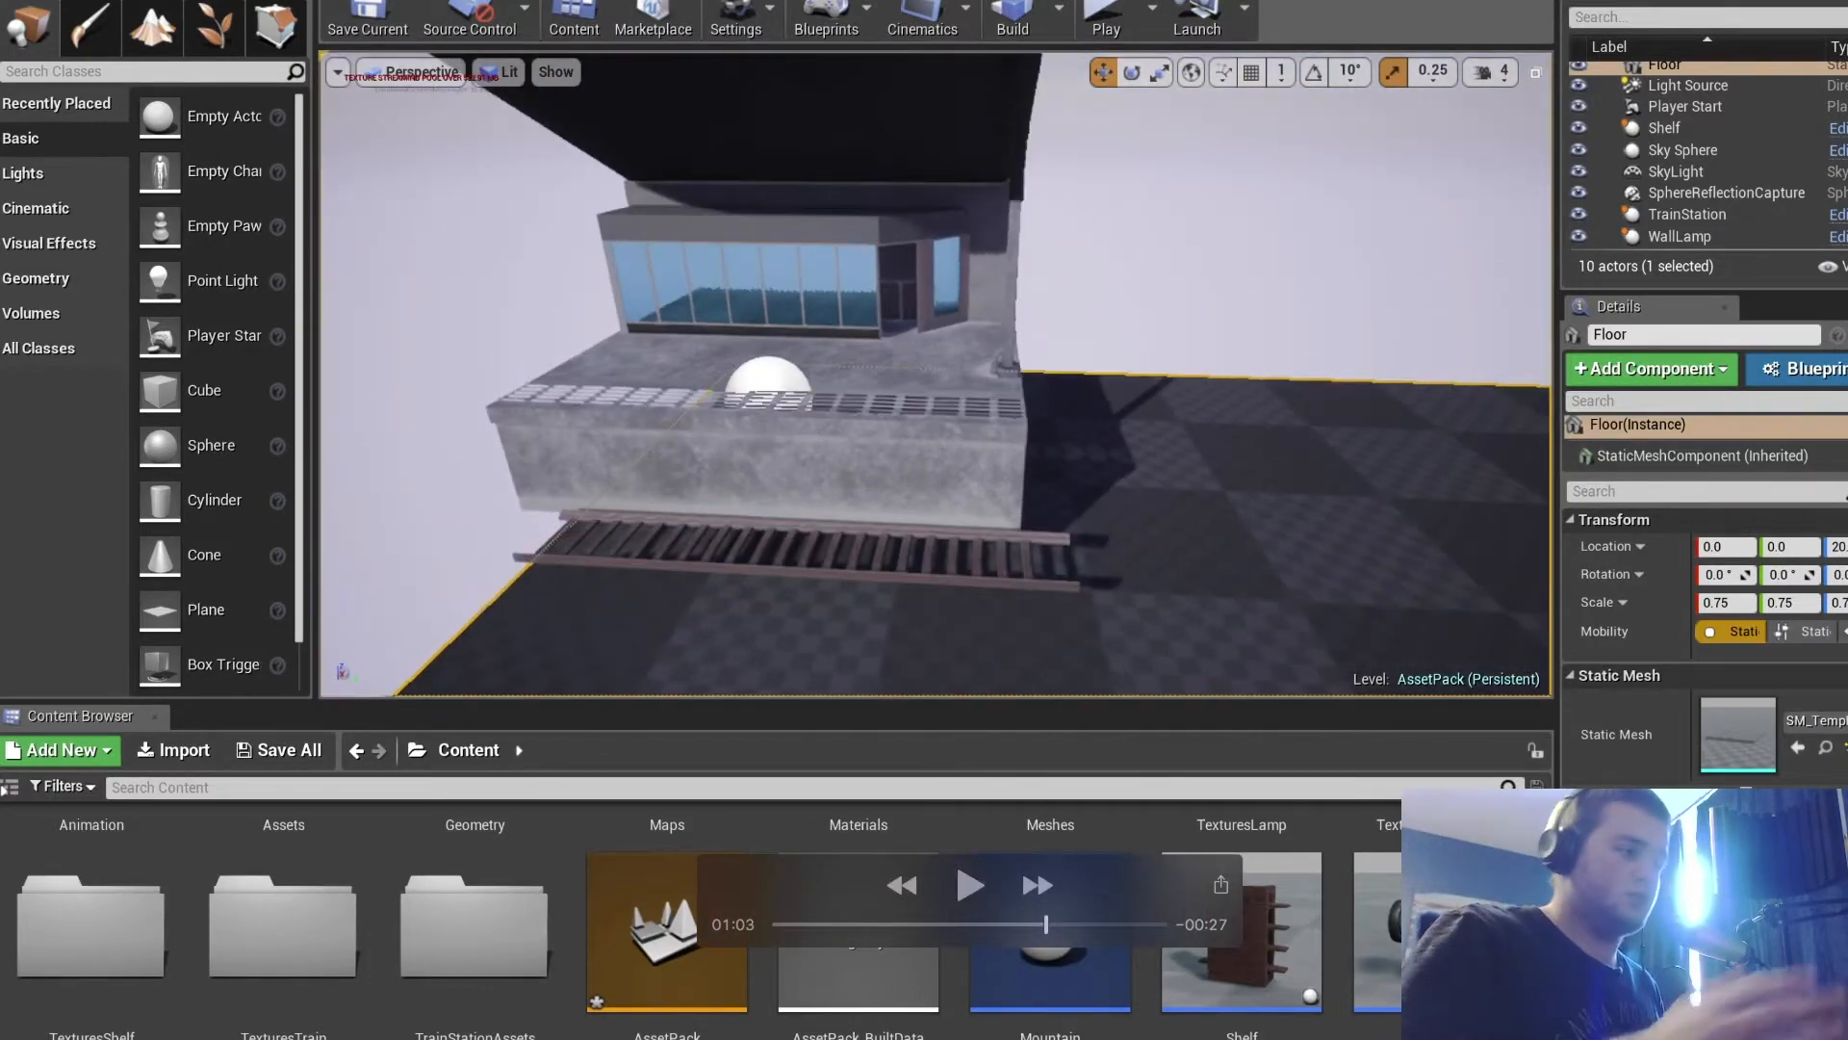
{"action": "key", "text": "space"}
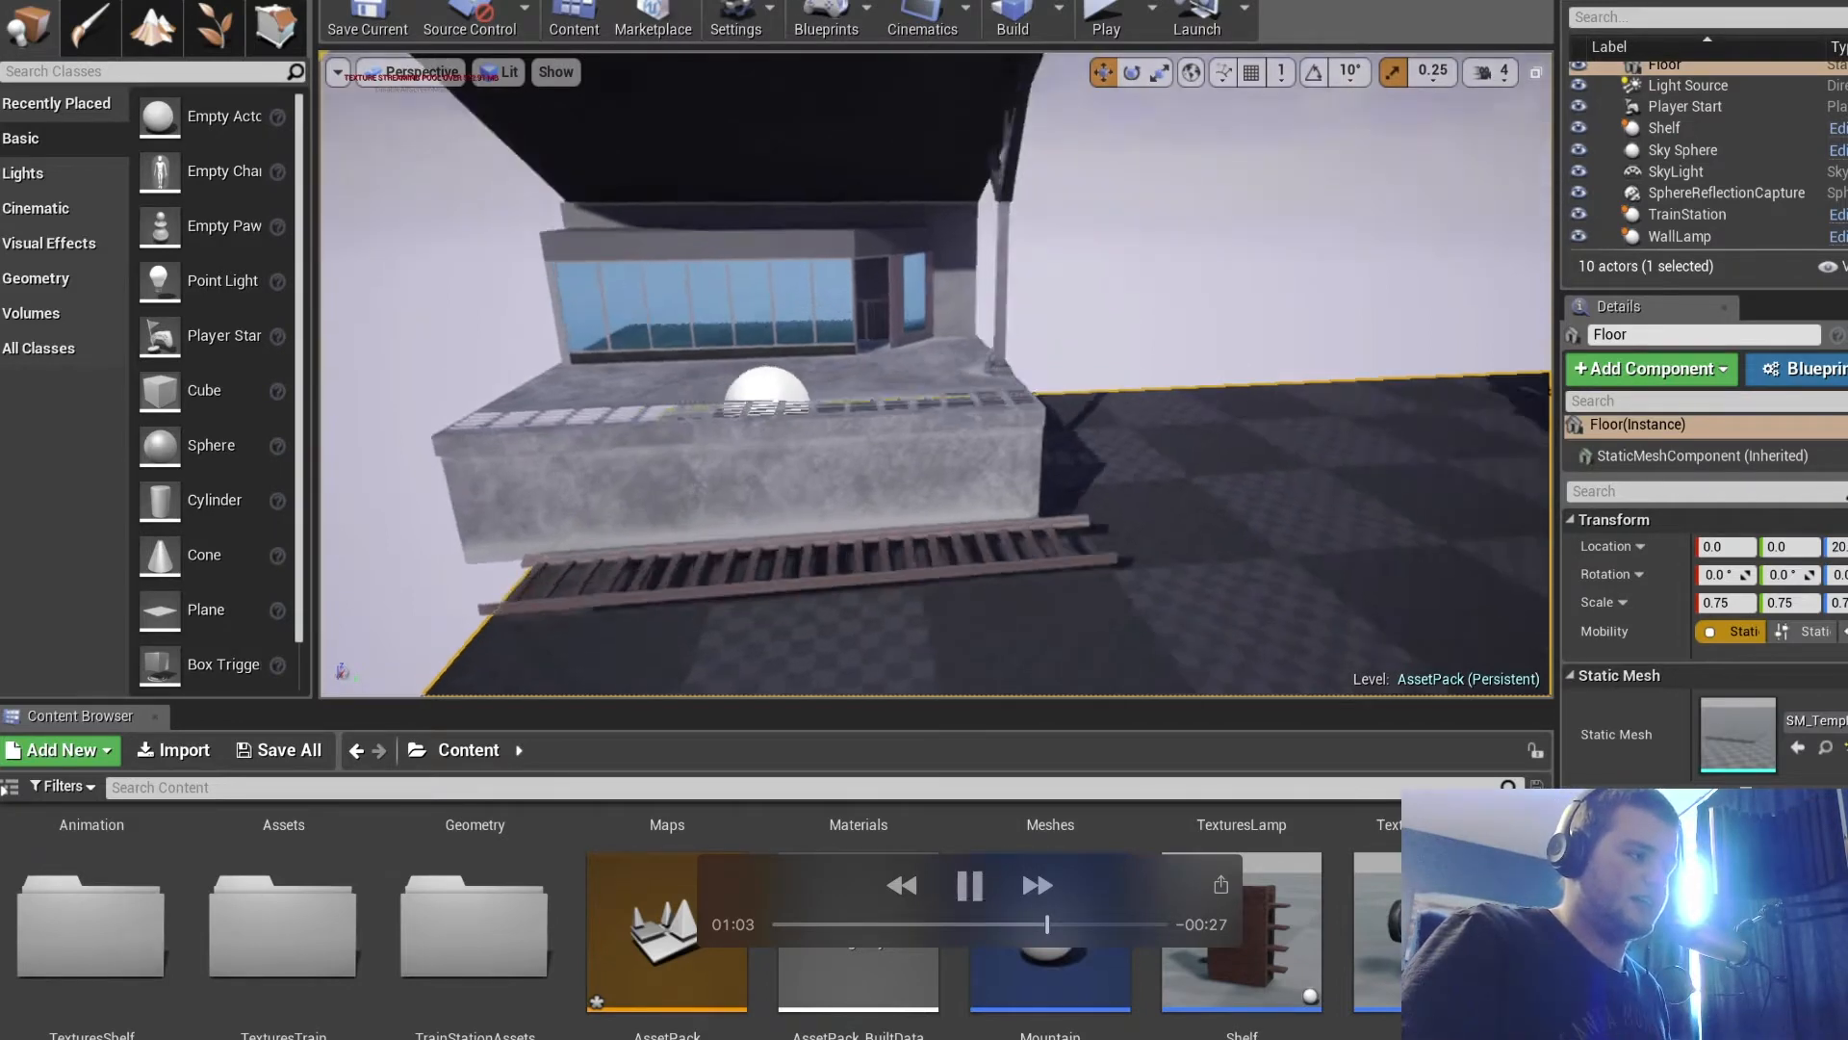
{"action": "key", "text": "space"}
{"action": "key", "text": "space"}
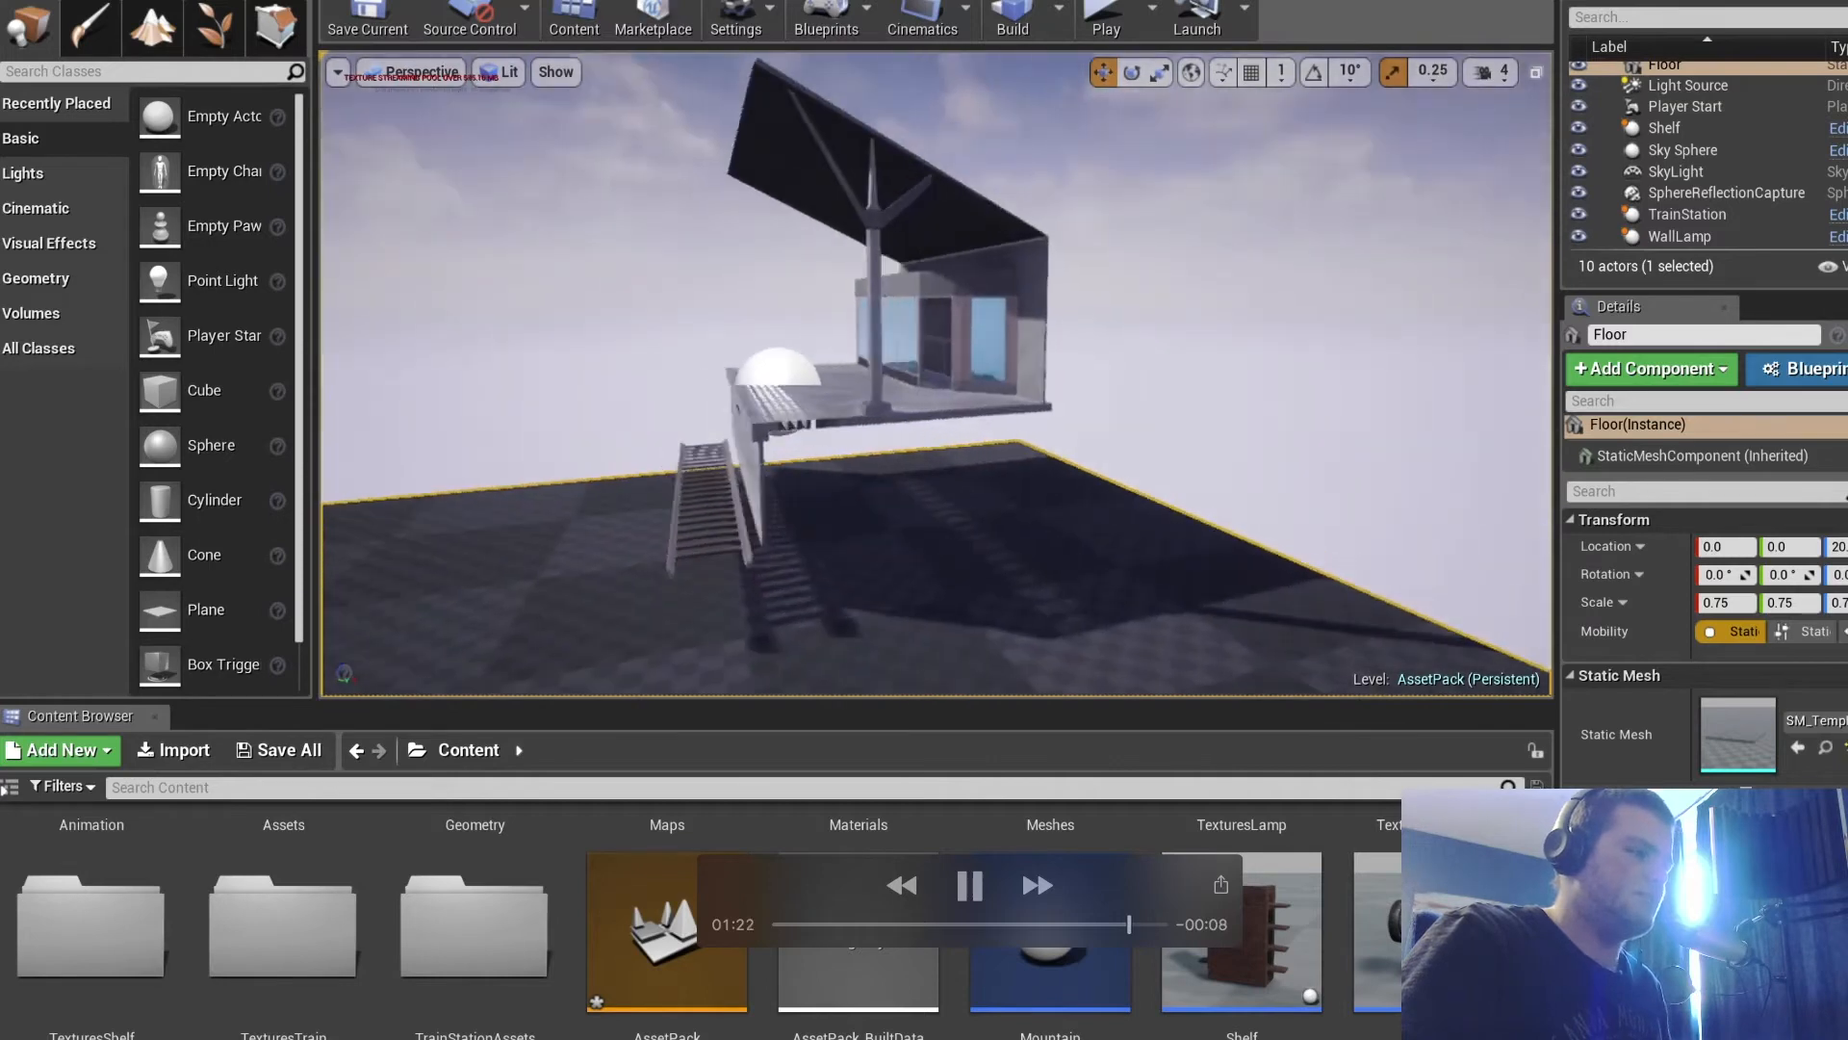
{"action": "key", "text": "space"}
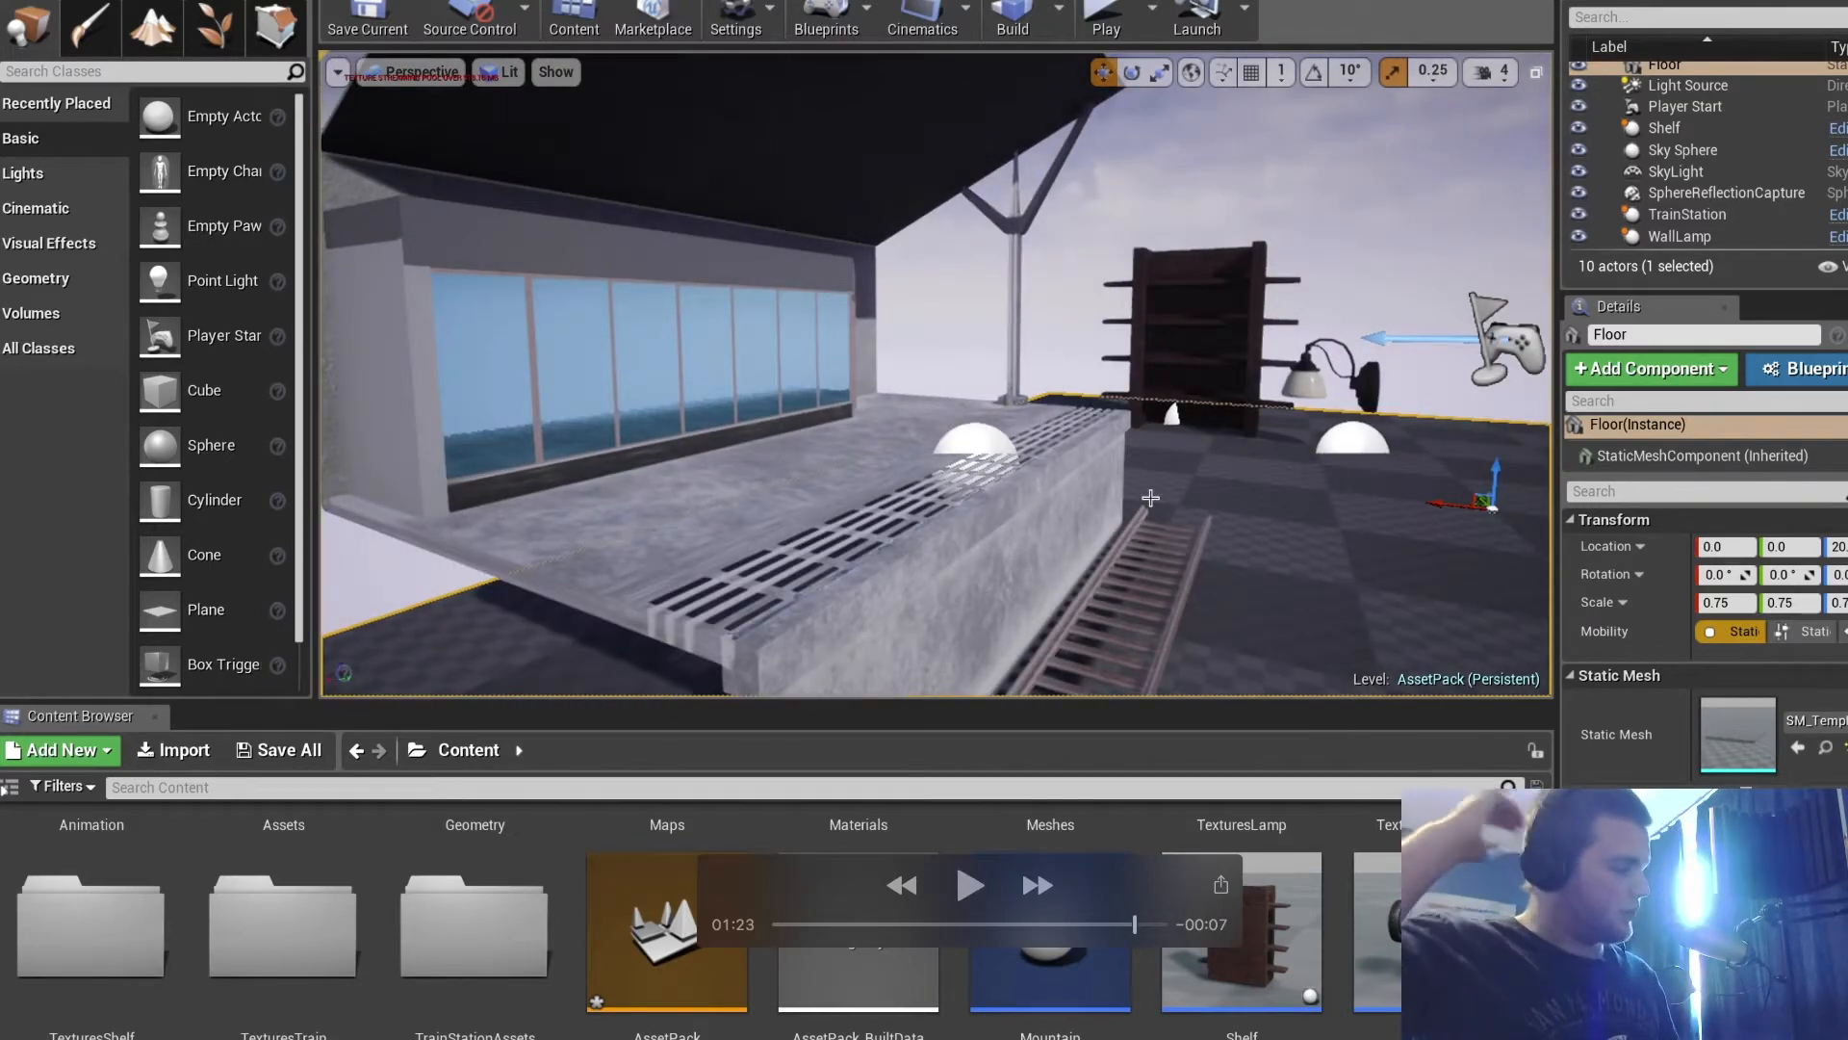